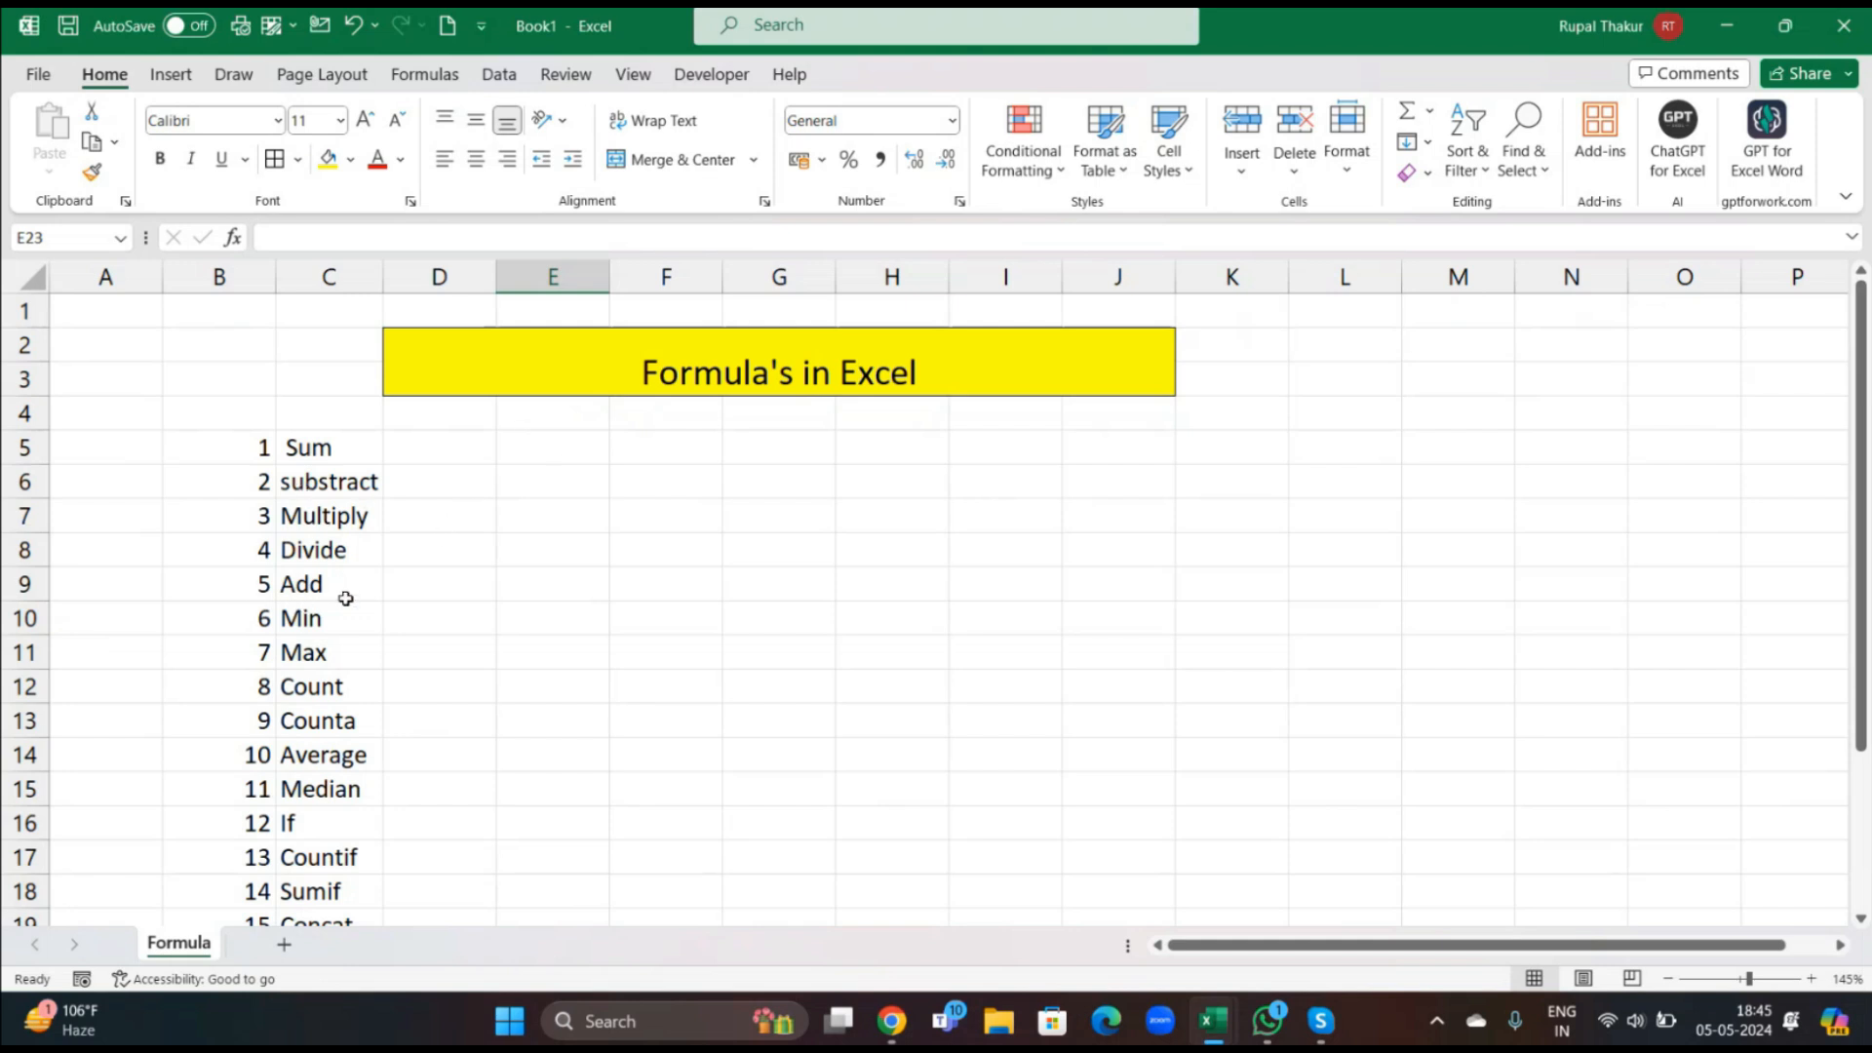
Enter the values 2, 3 and 4 down cells E5 to E7.
{"action": "left_click", "coordinate": [579, 449]}
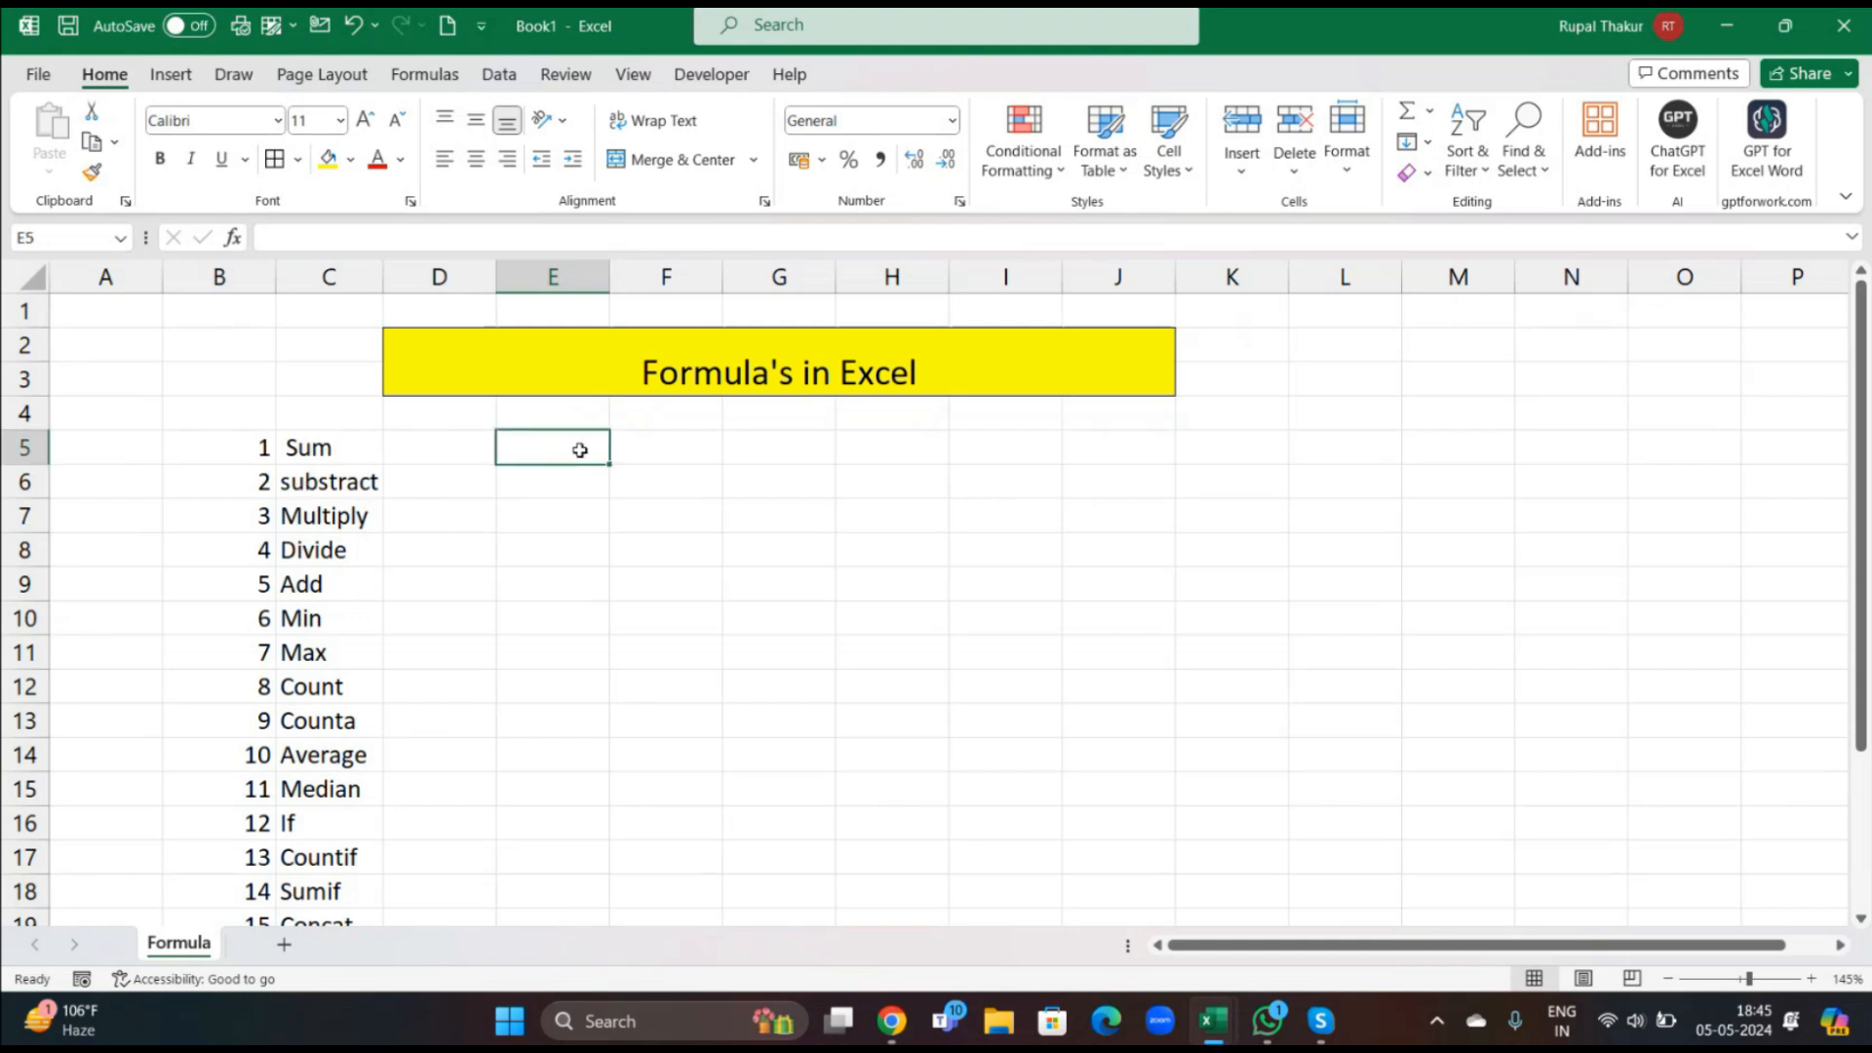
{"action": "type", "text": "2"}
{"action": "key", "text": "Return"}
{"action": "type", "text": "3"}
{"action": "key", "text": "Return"}
{"action": "type", "text": "4"}
{"action": "key", "text": "Return"}
Fill cells F5 to F7 with the values 3, 4 and 4.
{"action": "key", "text": "Right"}
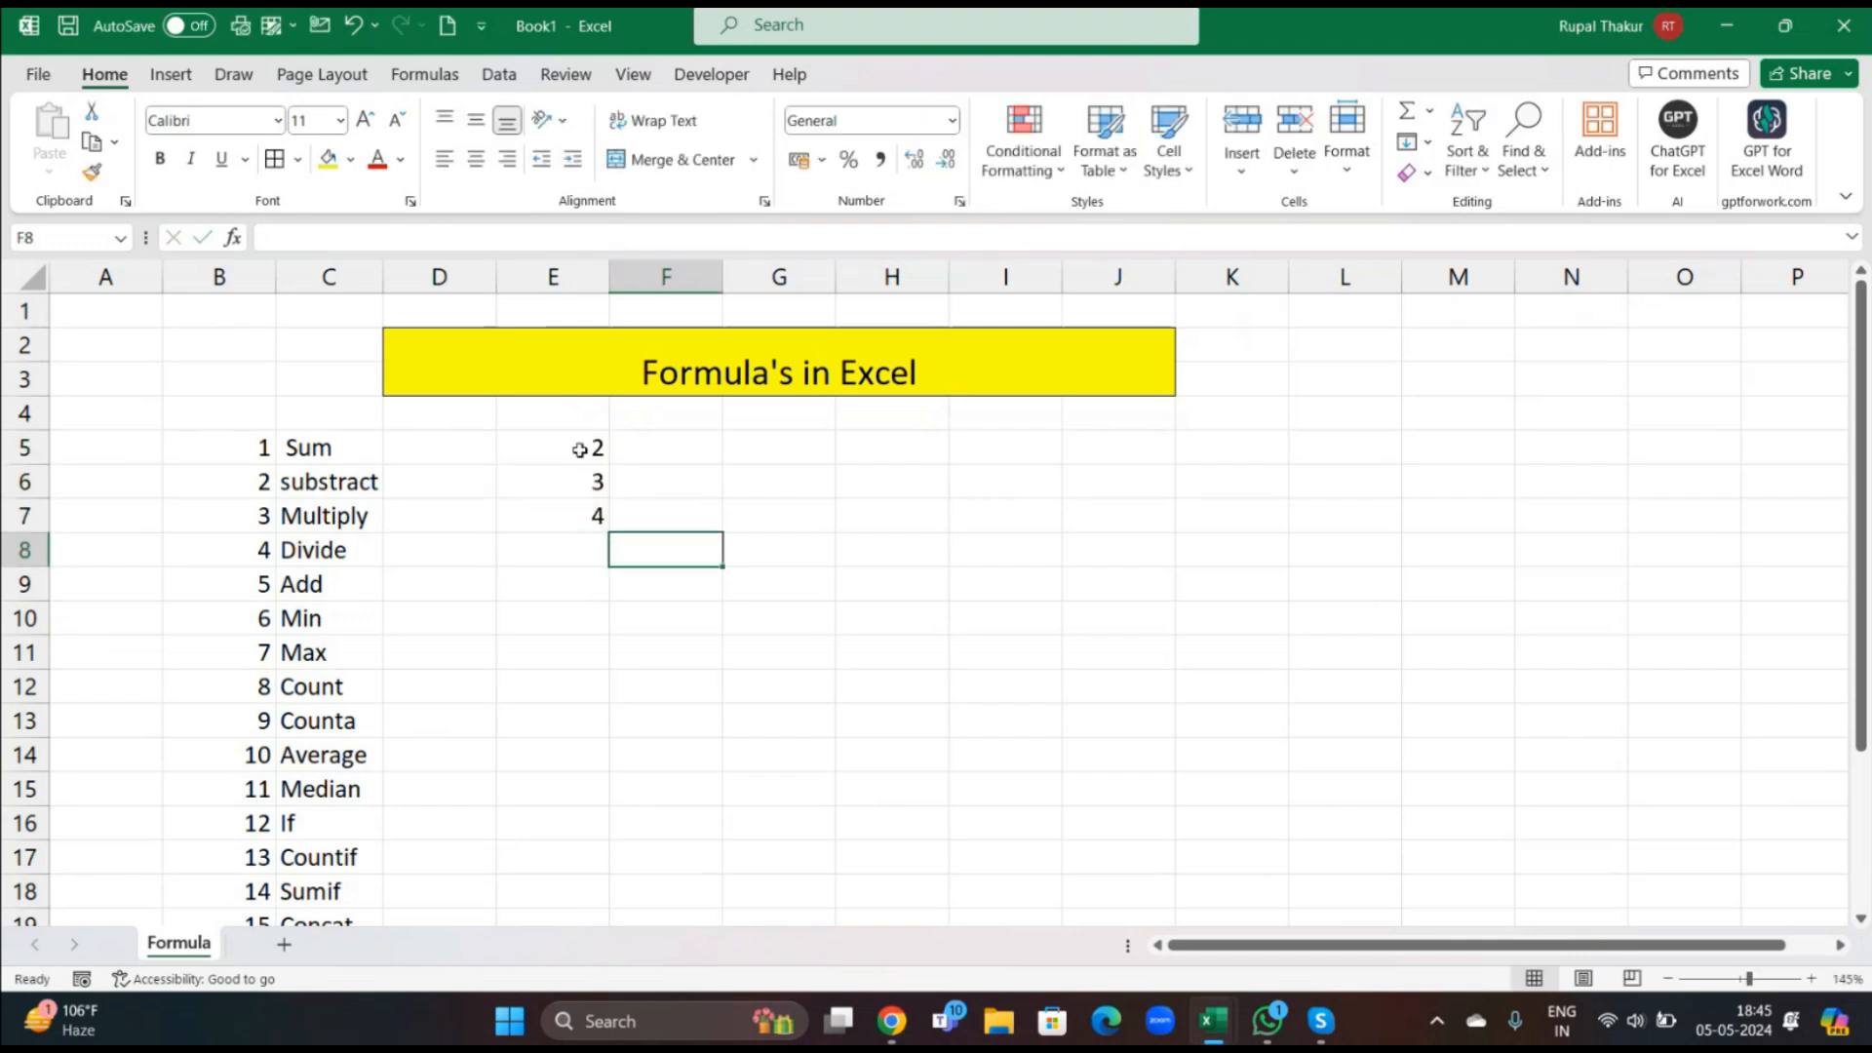
{"action": "key", "text": "Up"}
{"action": "type", "text": "4"}
{"action": "key", "text": "Up"}
{"action": "type", "text": "4"}
{"action": "key", "text": "Up"}
{"action": "type", "text": "3"}
{"action": "key", "text": "Right"}
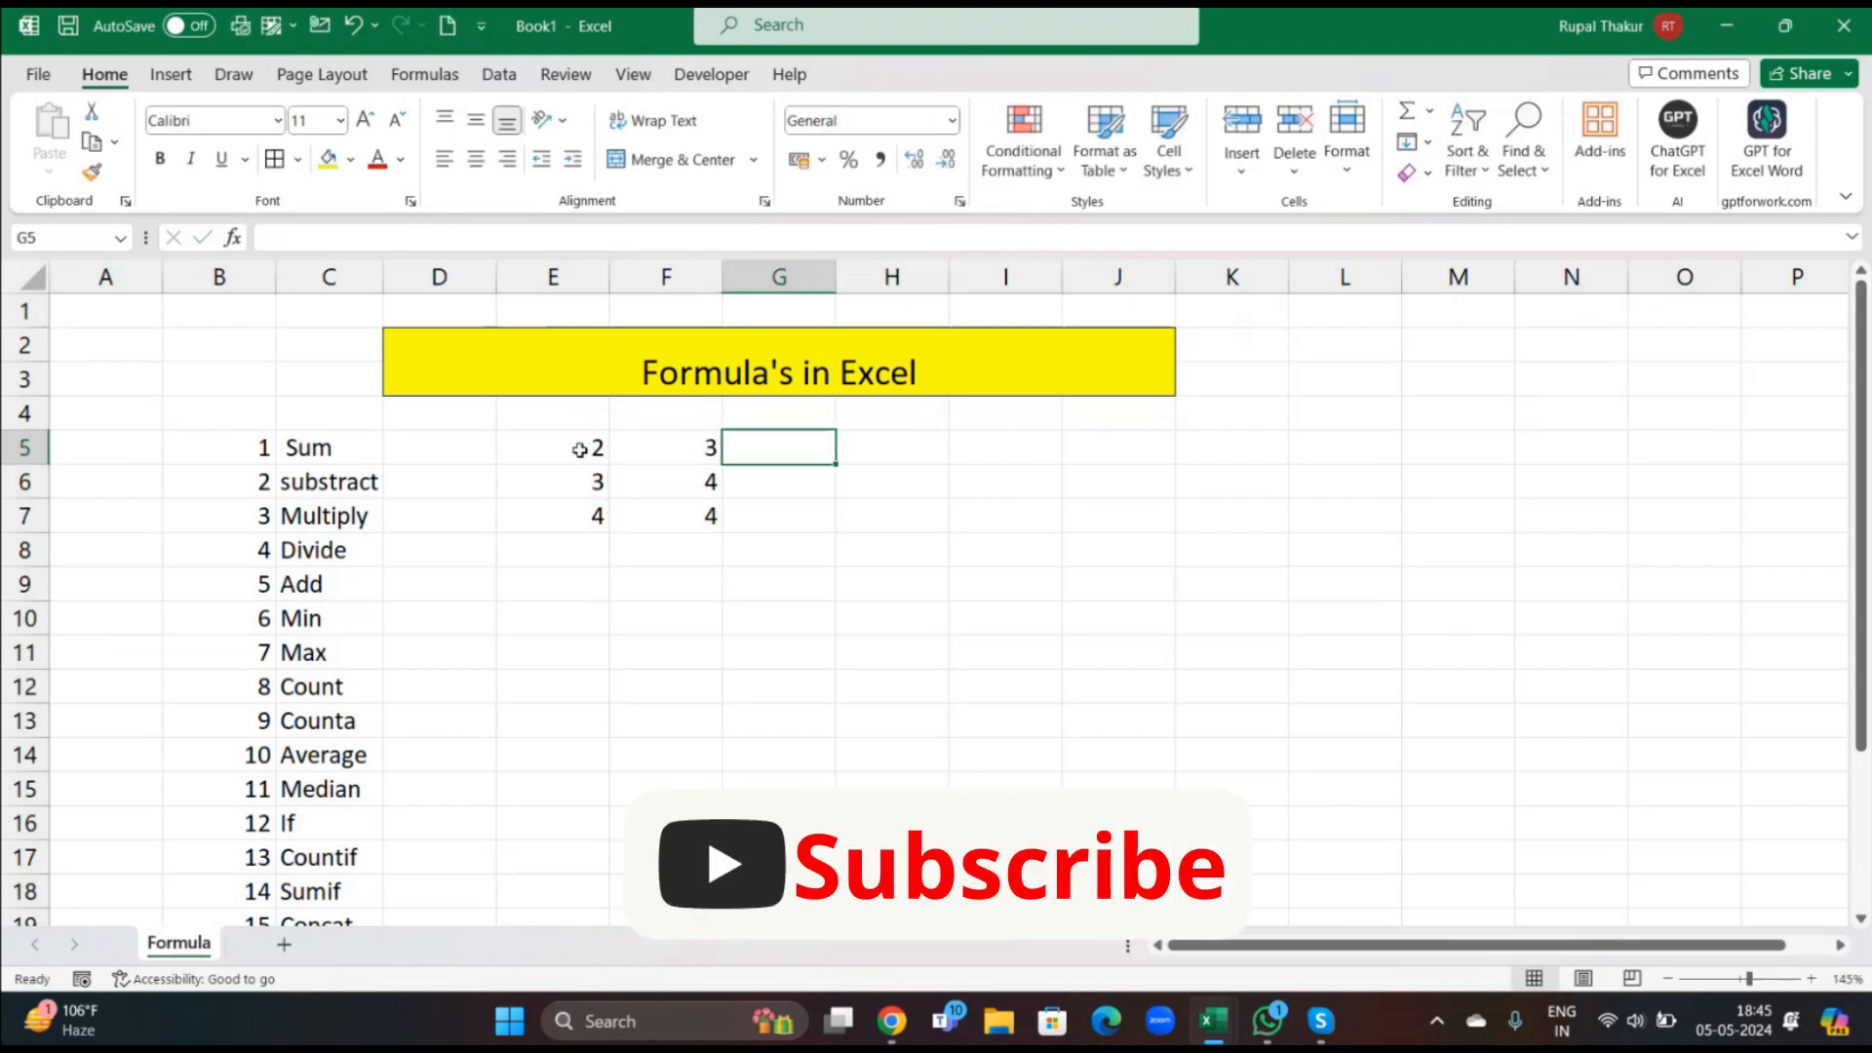
Fill cells G5 to G7 with the values 4, 5 and 4.
{"action": "type", "text": "4"}
{"action": "key", "text": "Return"}
{"action": "type", "text": "5"}
{"action": "key", "text": "Return"}
{"action": "type", "text": "4"}
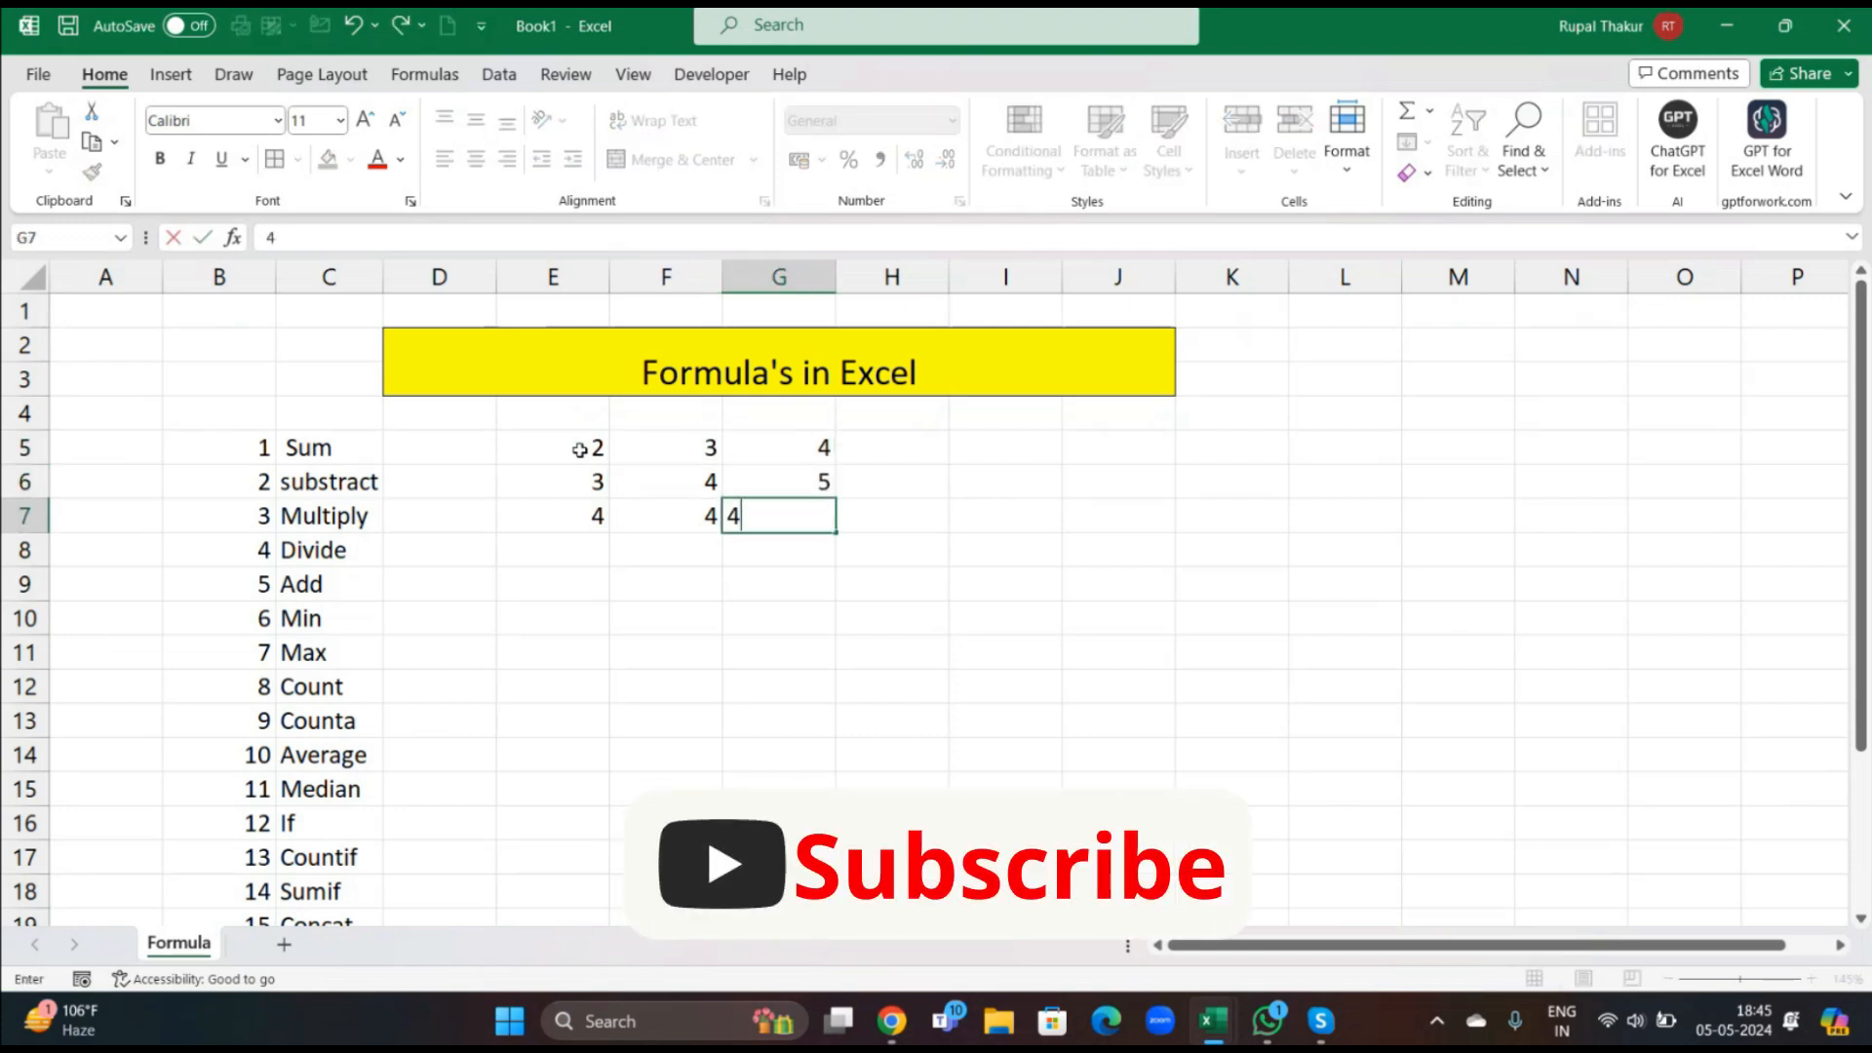
{"action": "key", "text": "Return"}
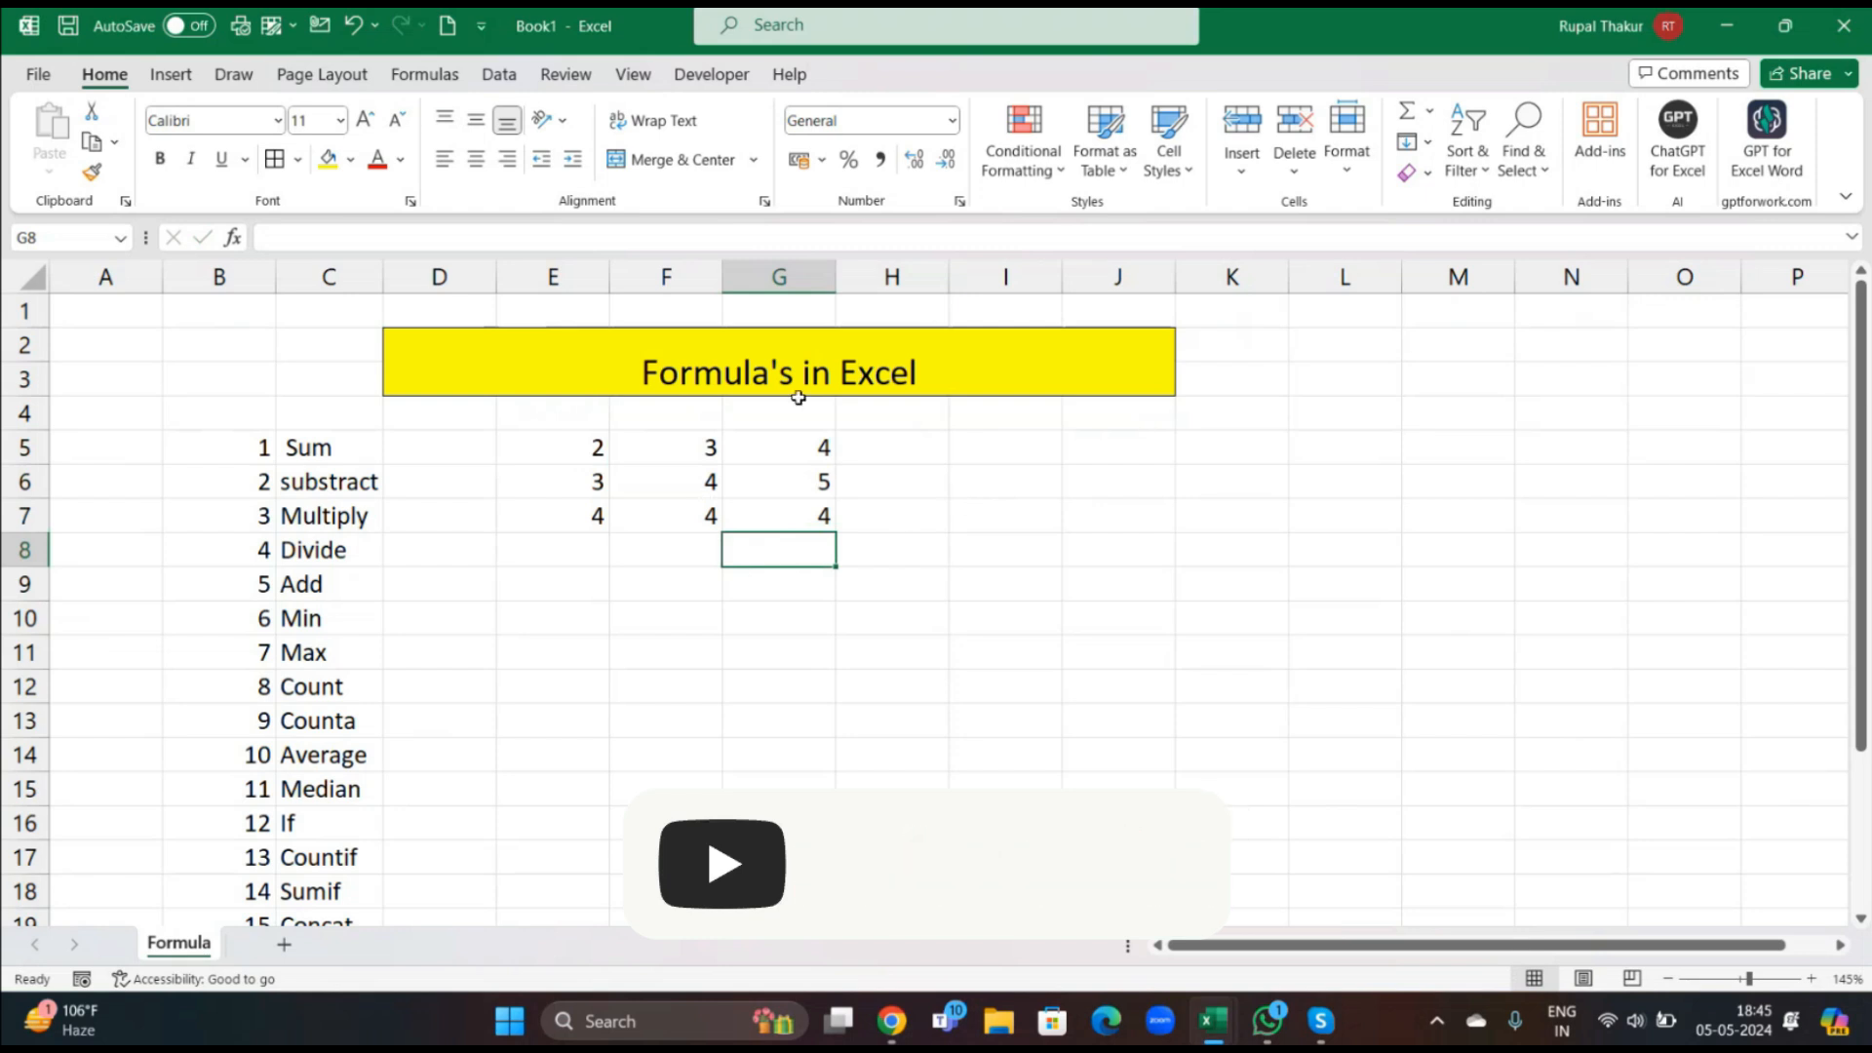
Total the range E5:G7 with a SUM formula in cell H5.
{"action": "left_click", "coordinate": [901, 451]}
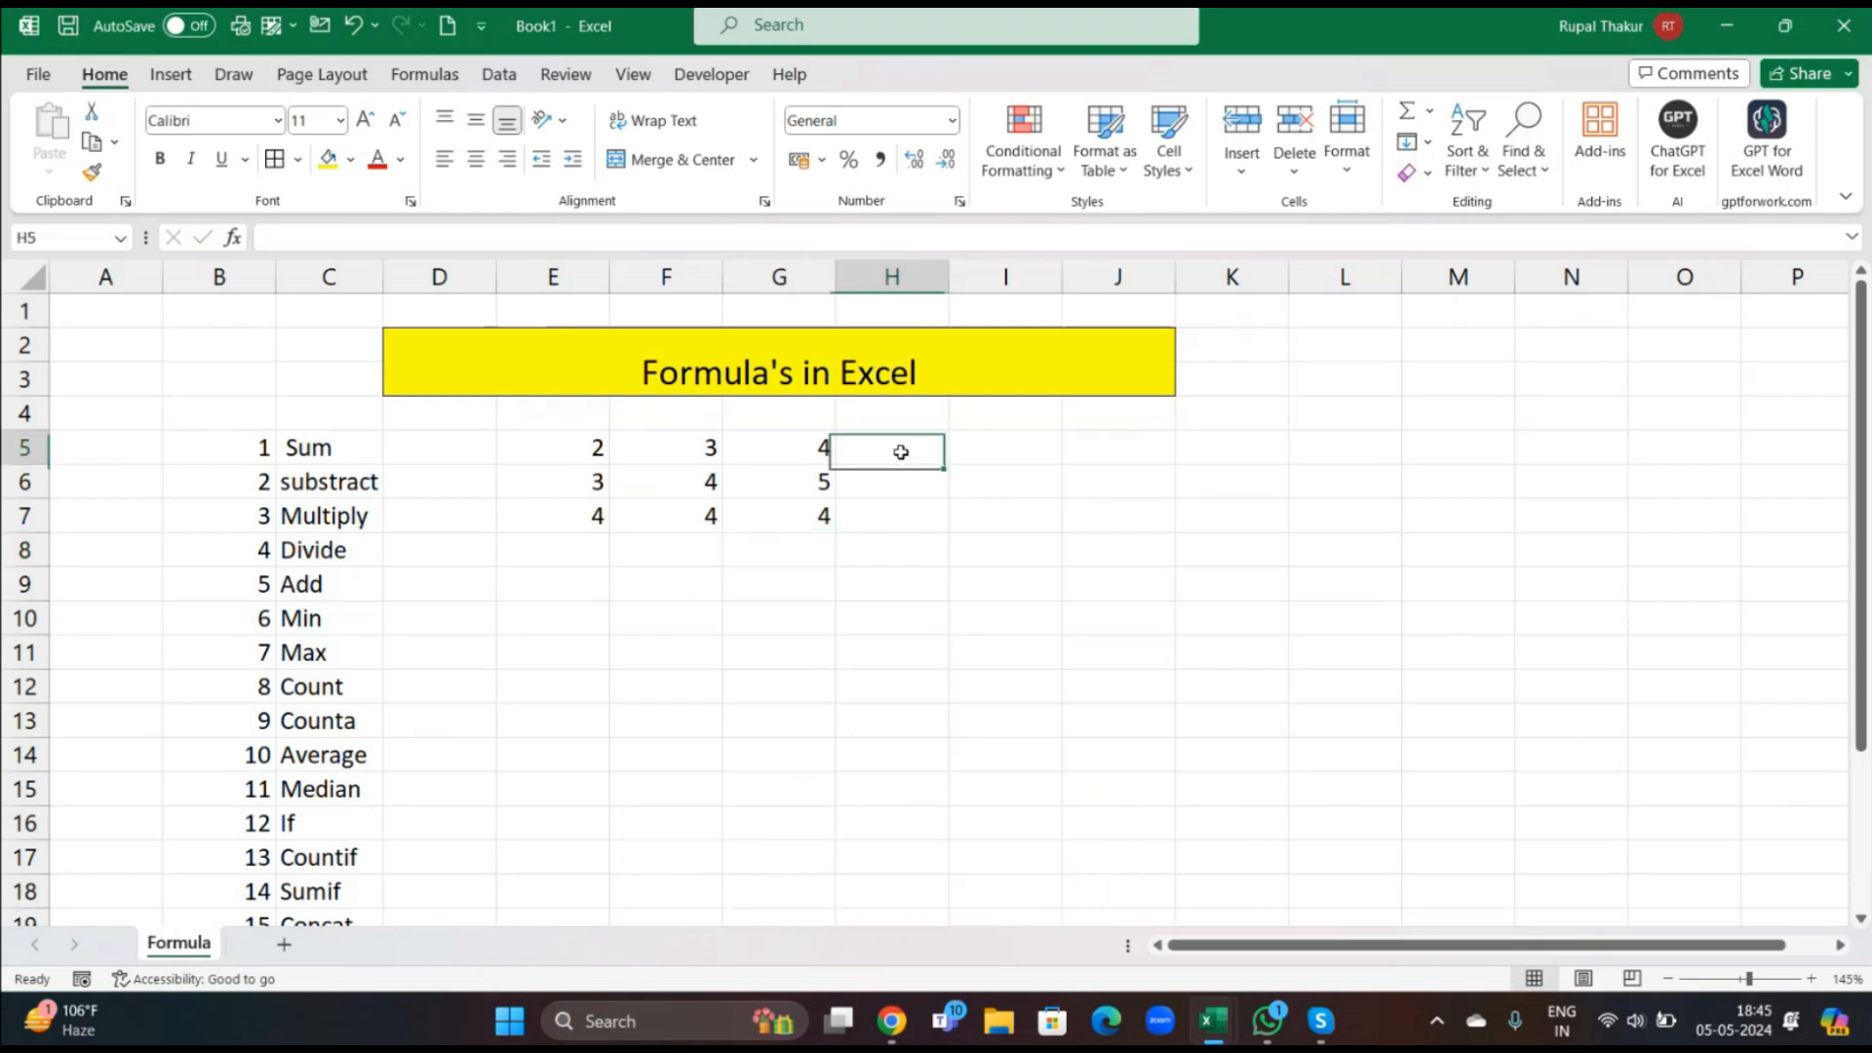
{"action": "type", "text": "="}
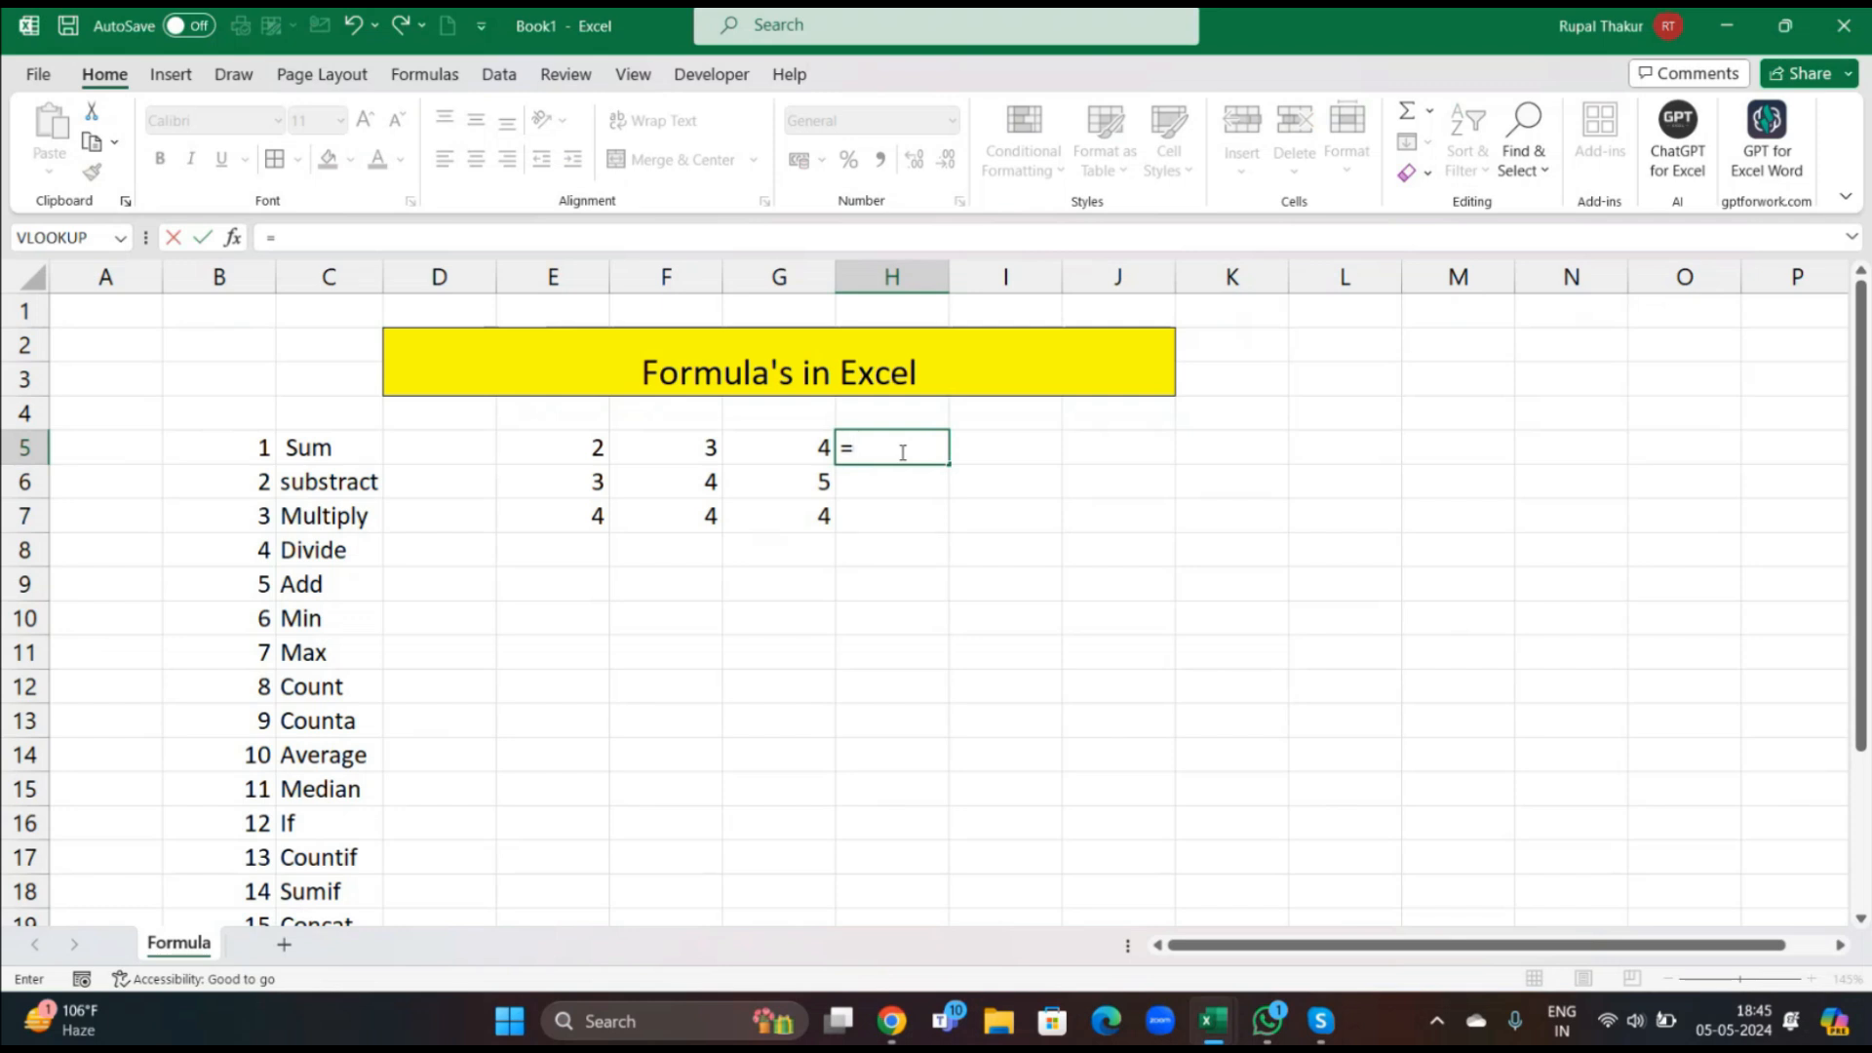
{"action": "type", "text": "sum"}
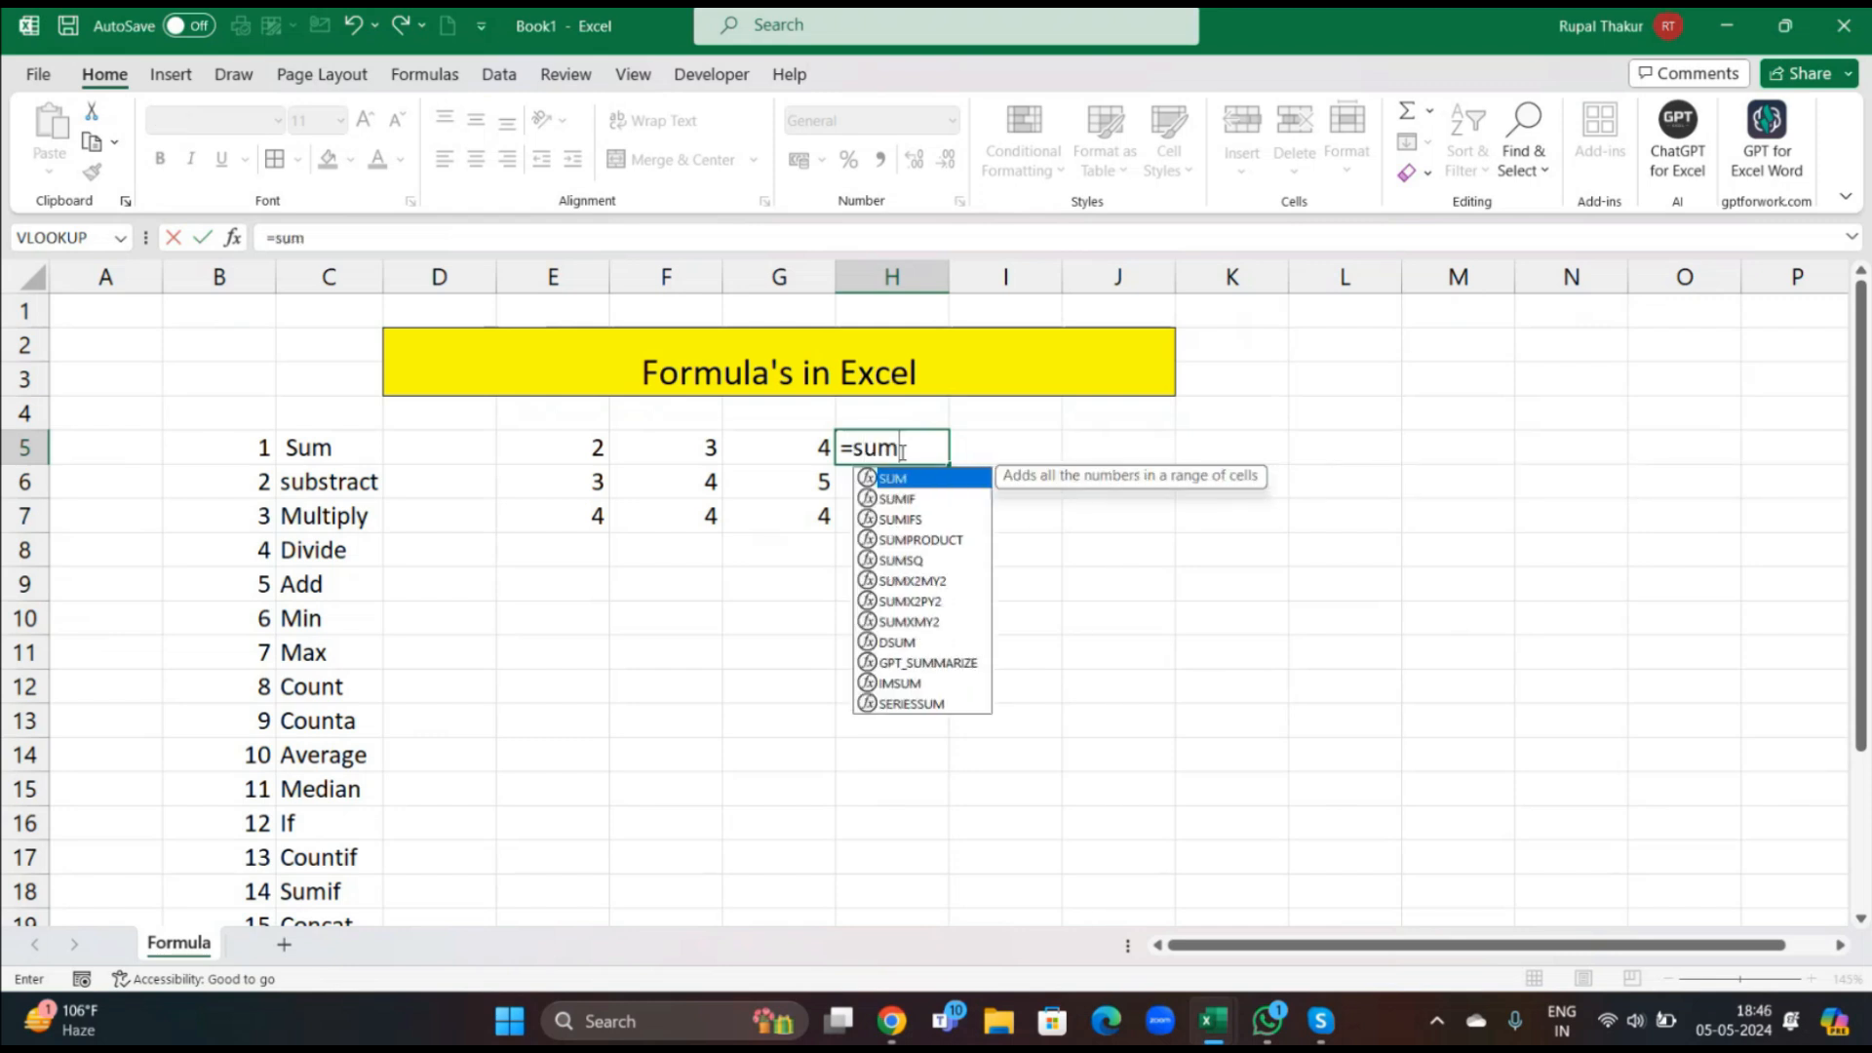
{"action": "key", "text": "Tab"}
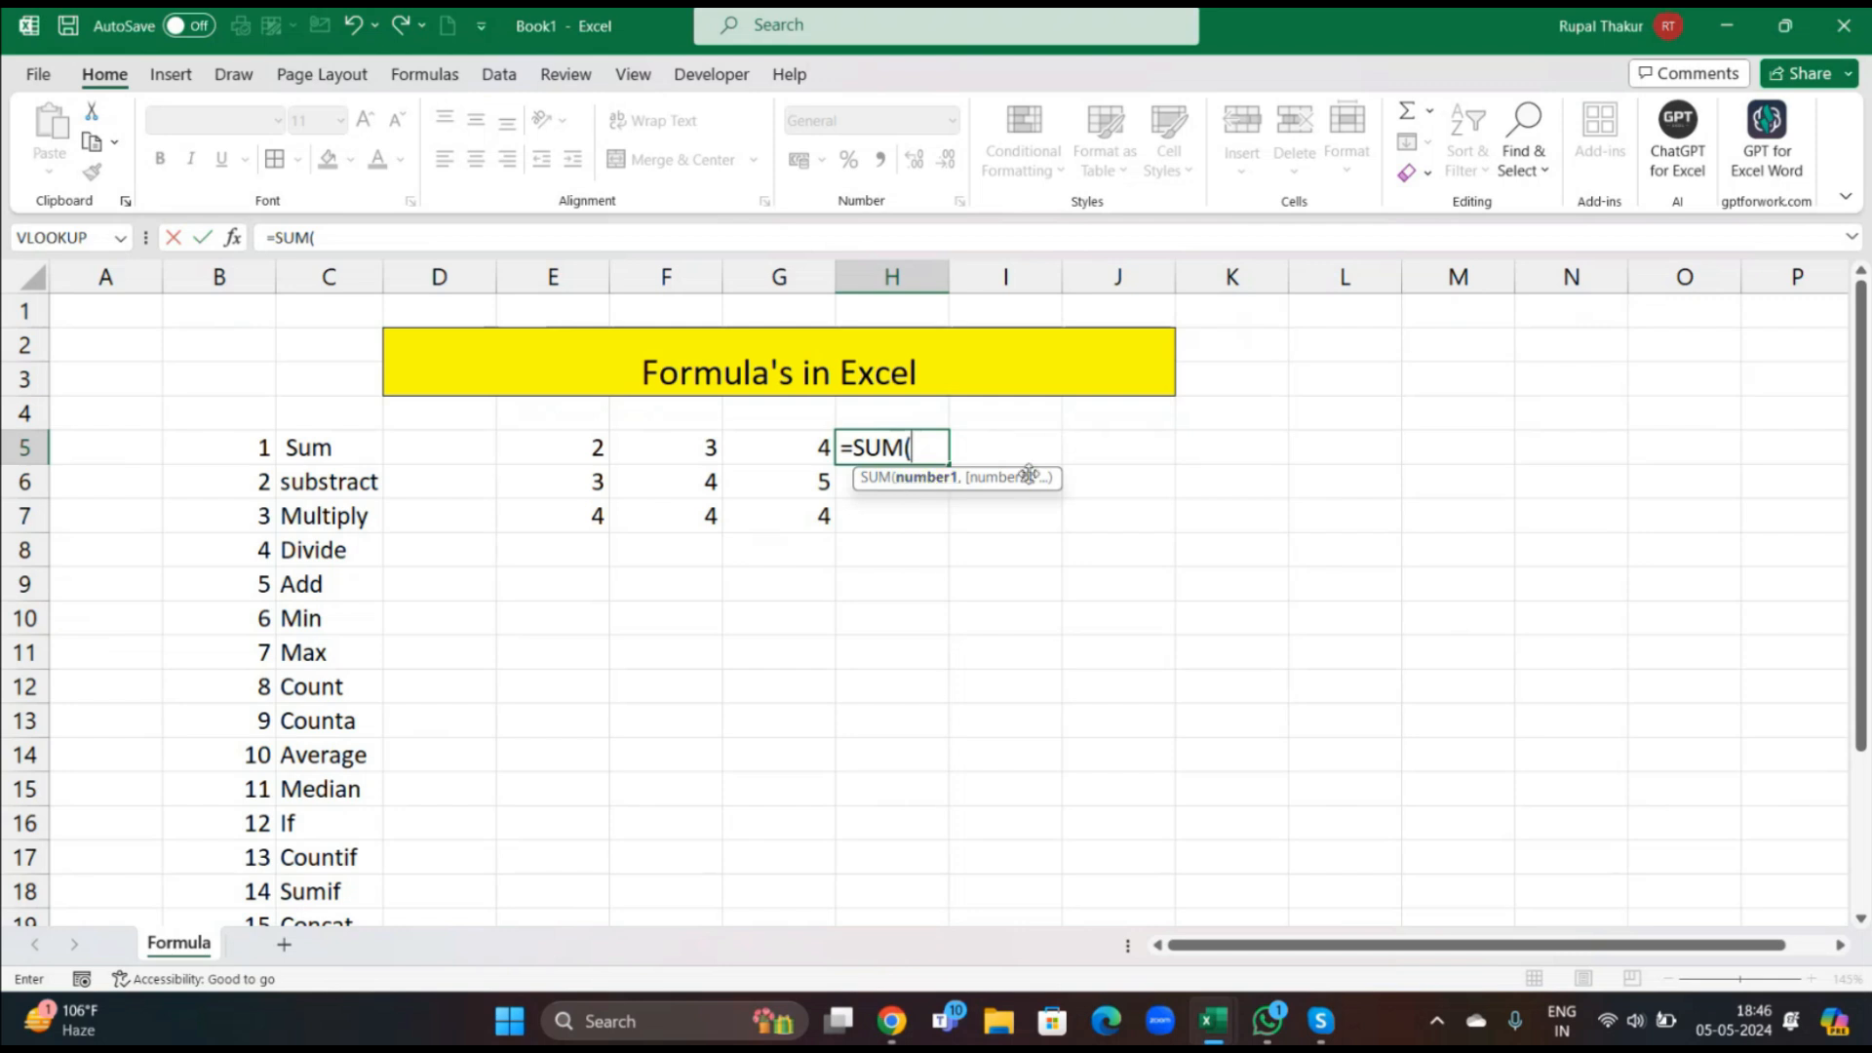
{"action": "left_click_drag", "start_coordinate": [512, 442], "coordinate": [771, 515]}
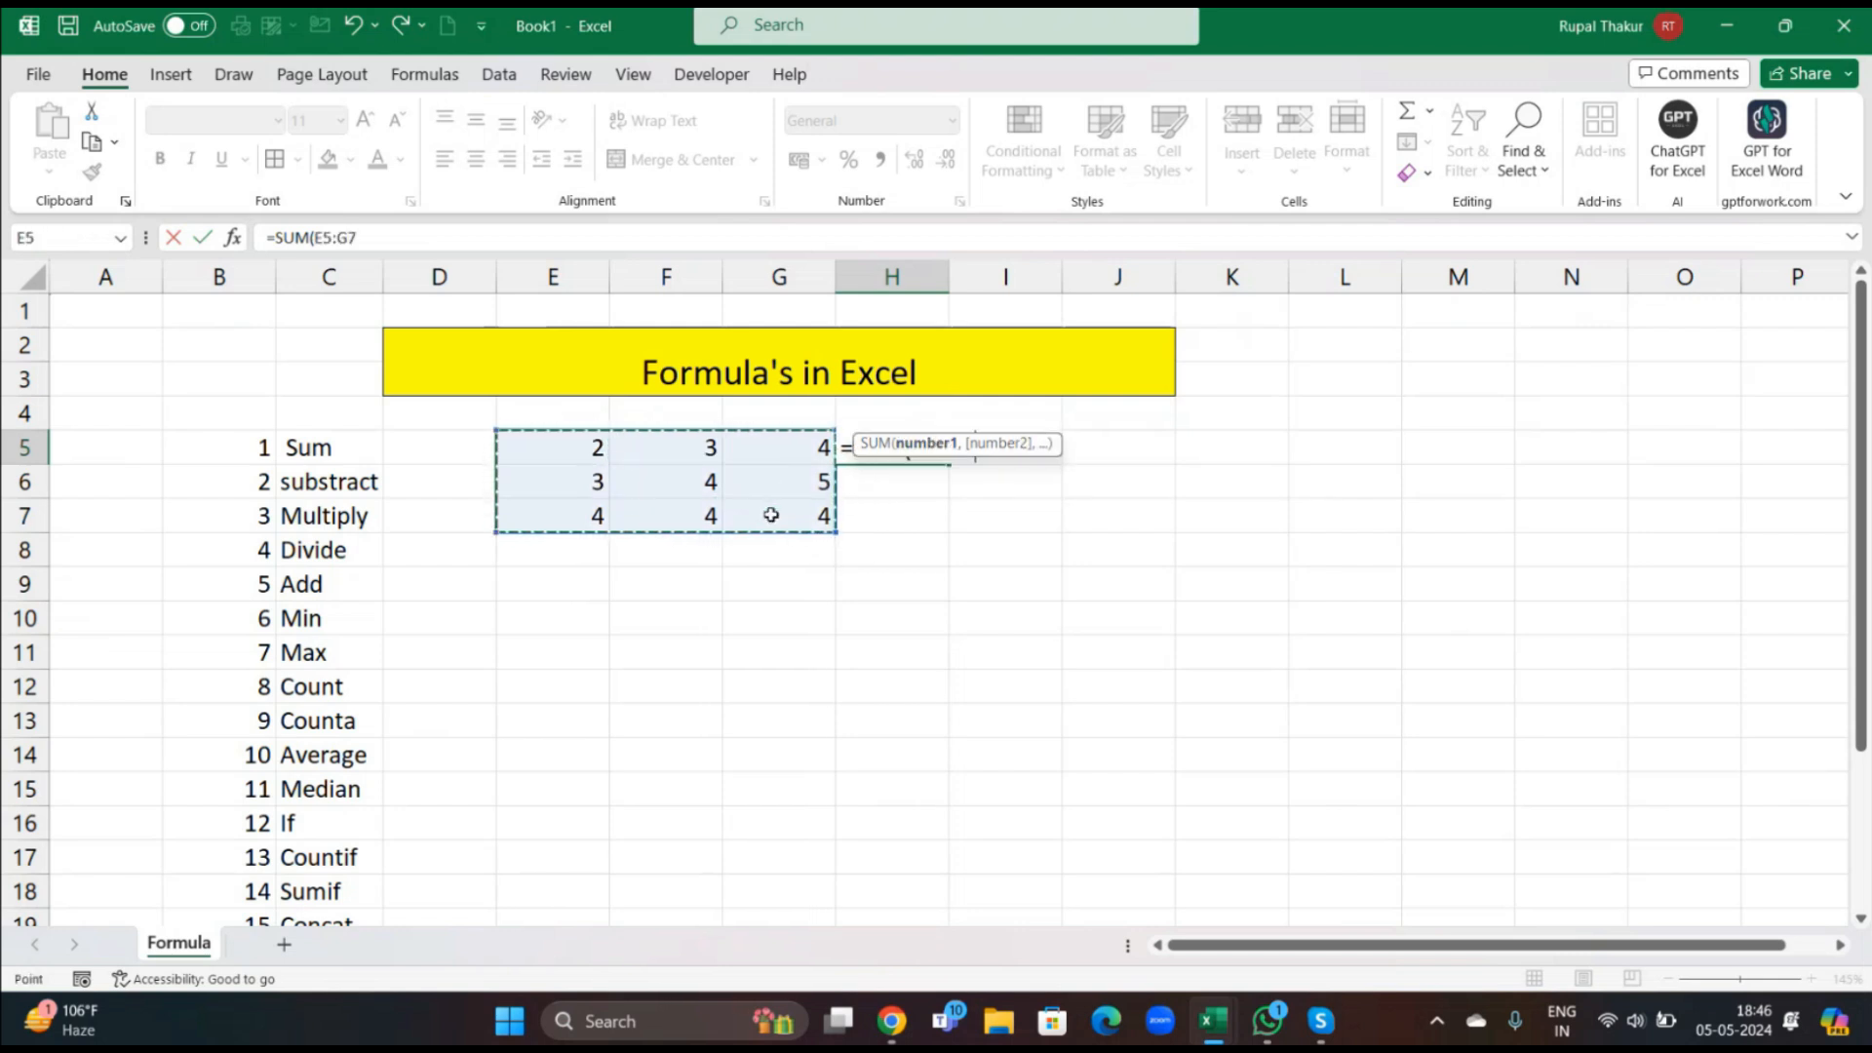
{"action": "type", "text": ")"}
{"action": "key", "text": "Return"}
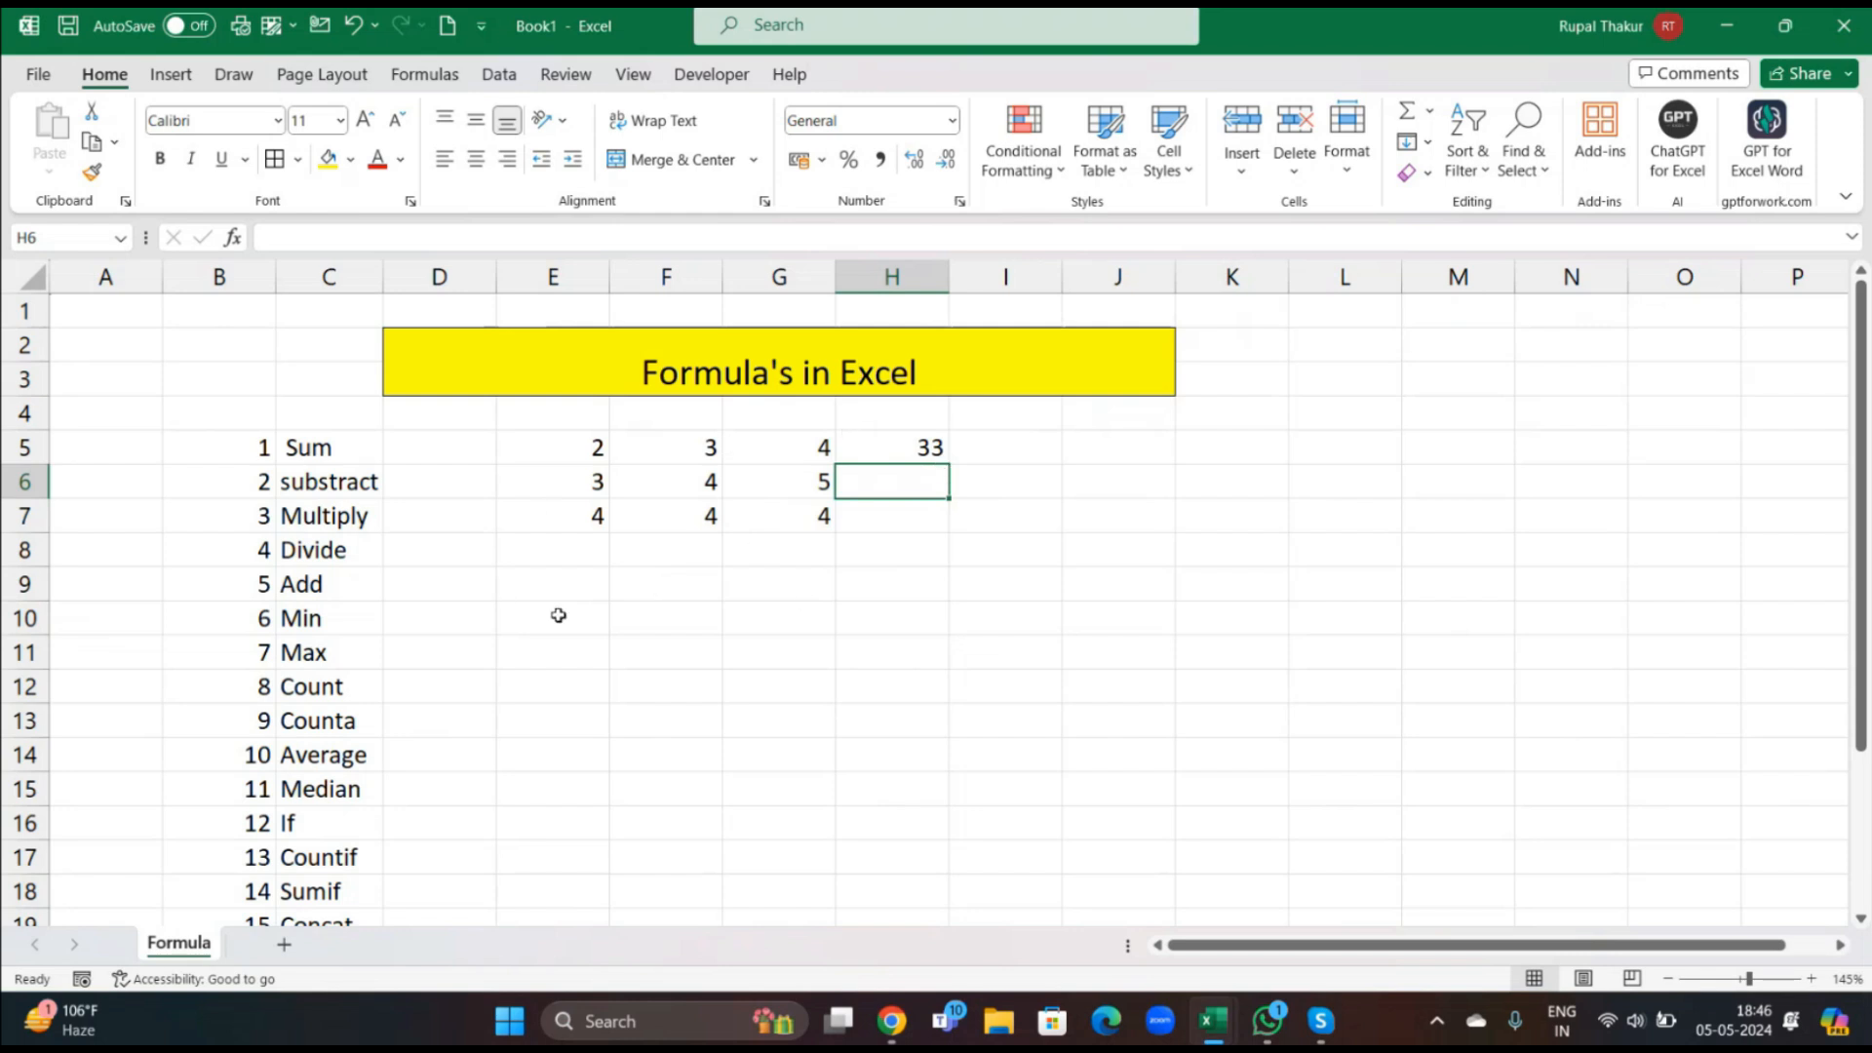
Clear the sample numbers and the sum formula from cells E5:H7.
{"action": "left_click_drag", "start_coordinate": [512, 443], "coordinate": [918, 526]}
{"action": "key", "text": "Delete"}
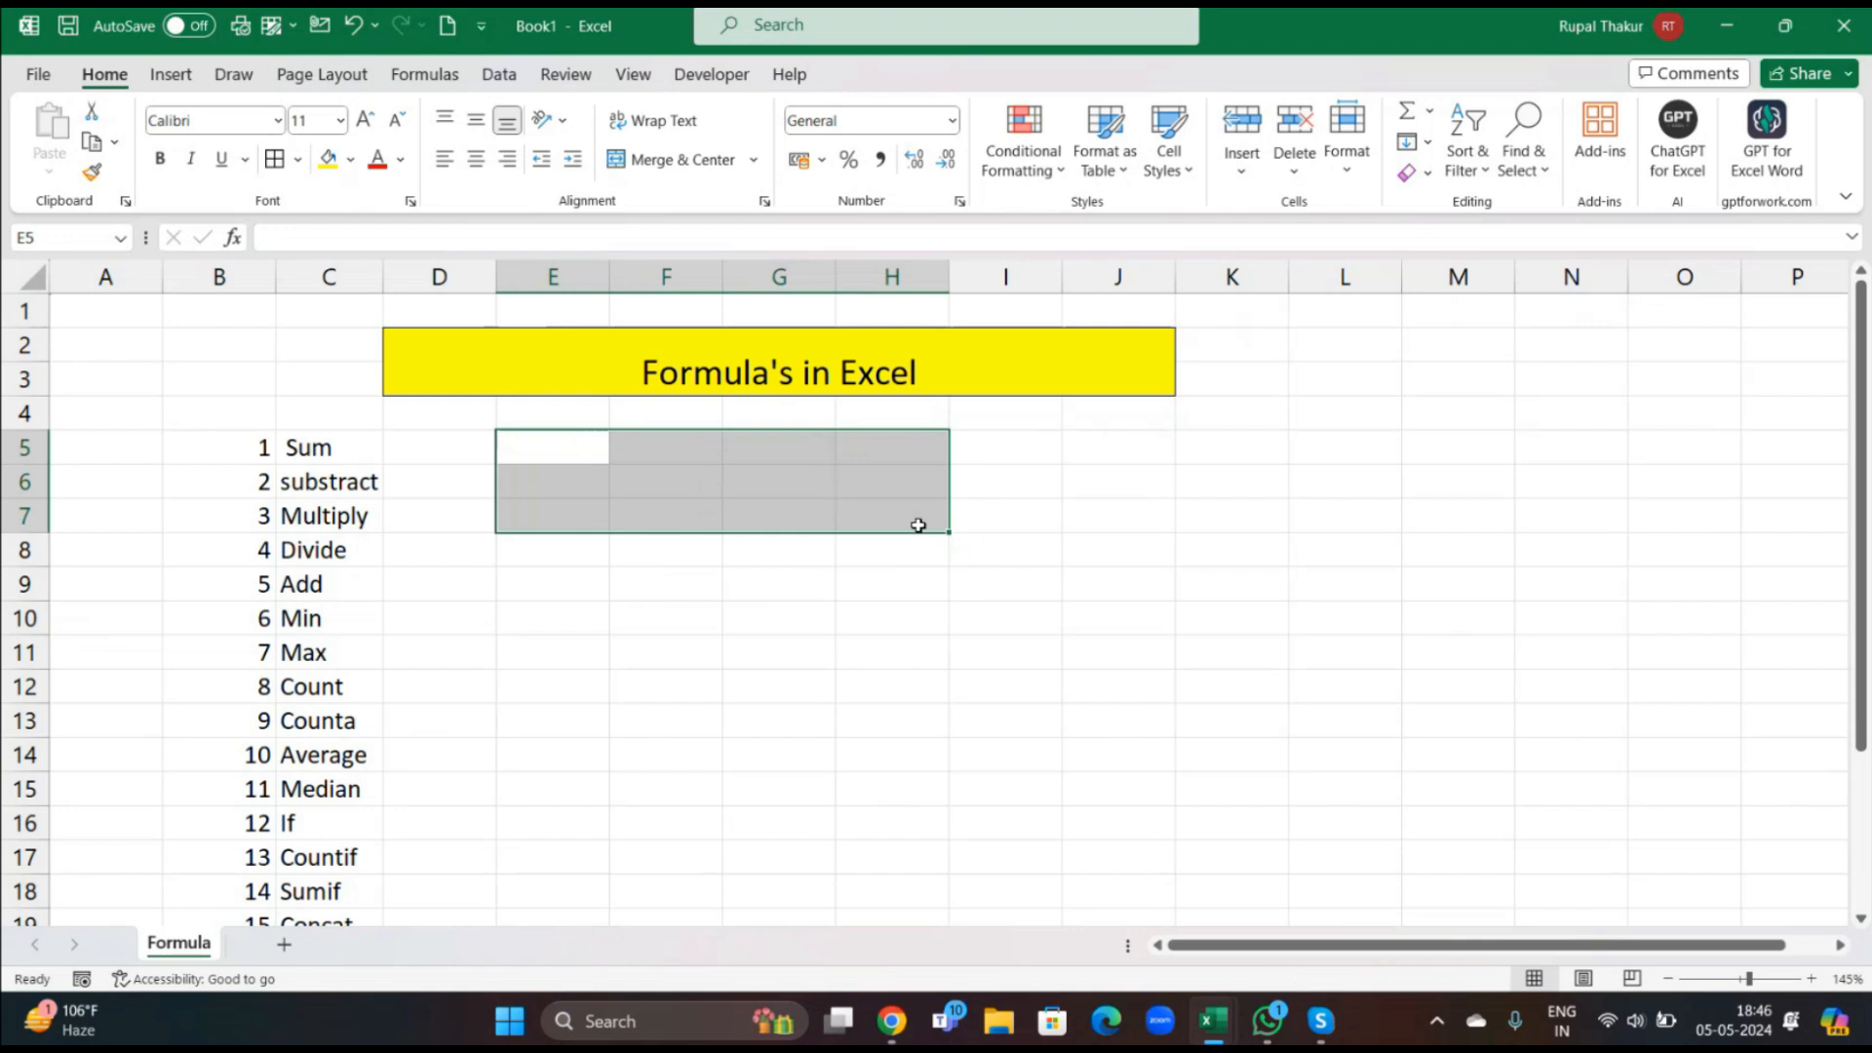
{"action": "left_click", "coordinate": [740, 646]}
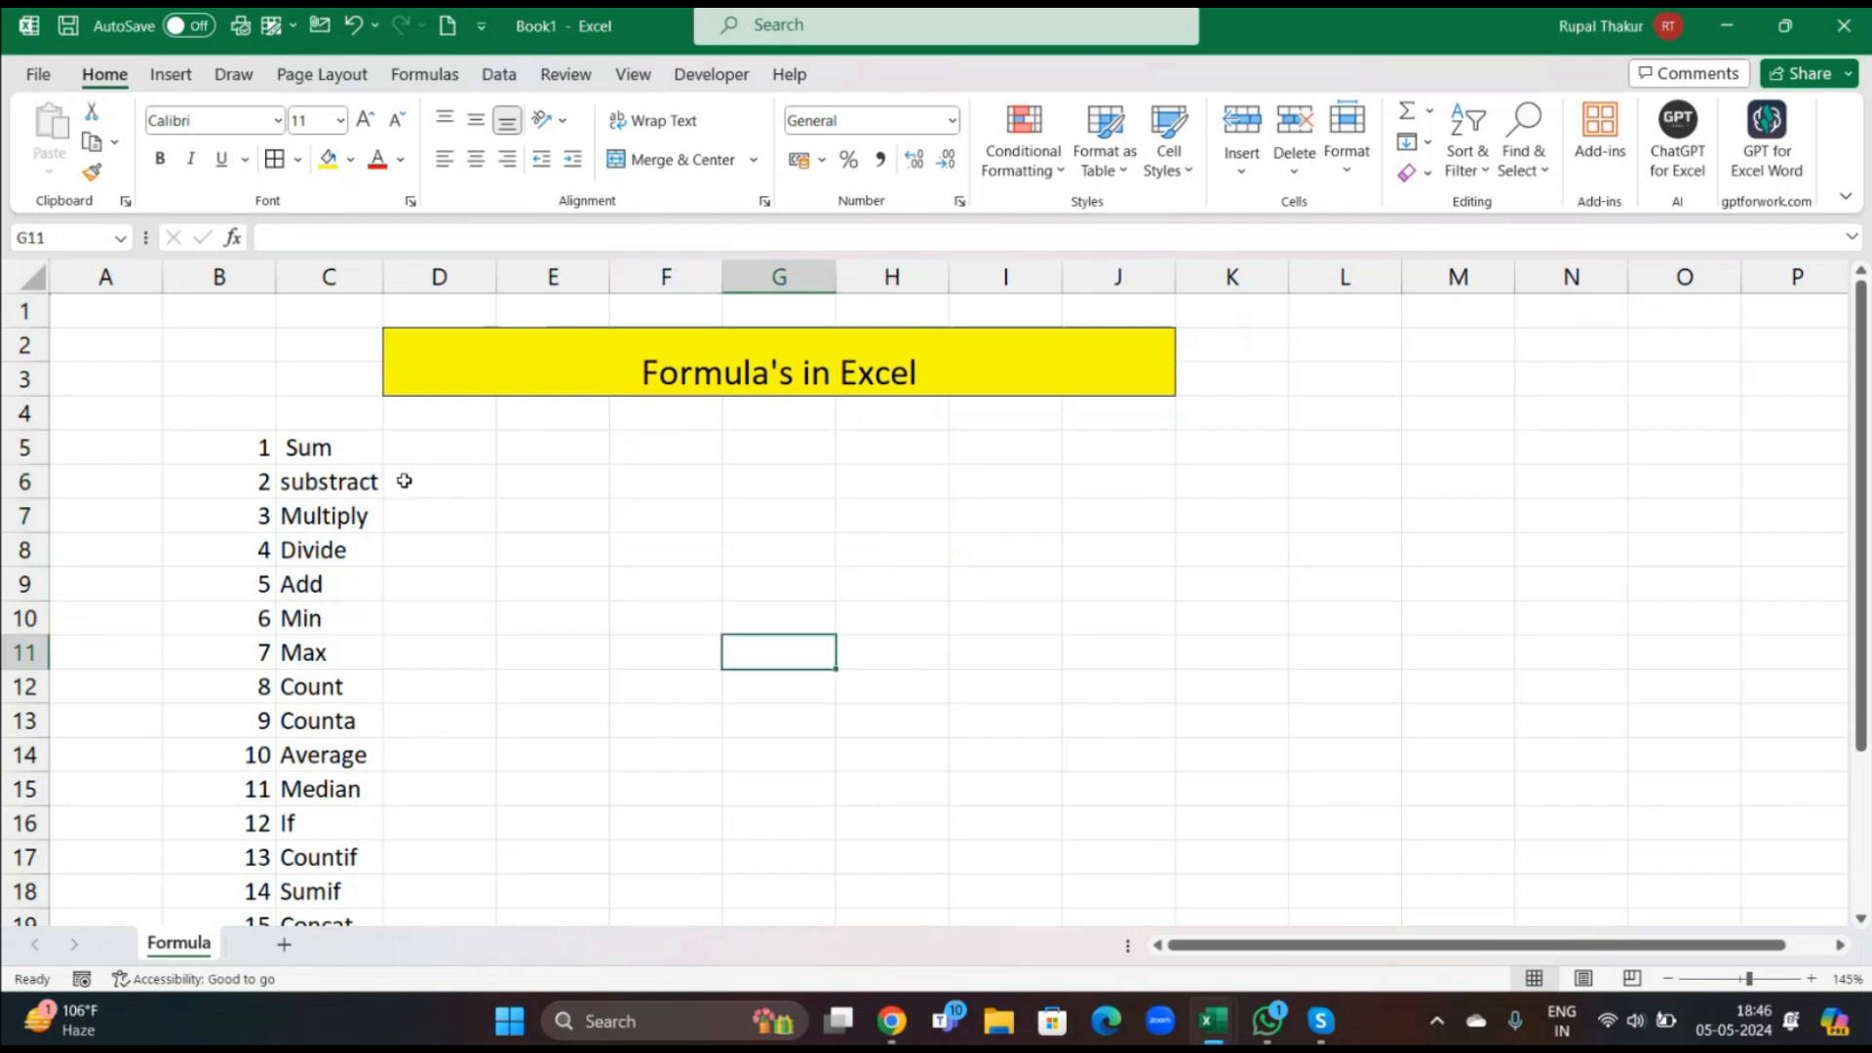
Enter 3 in D6 and 2 in E6 on the substract row.
{"action": "left_click", "coordinate": [470, 489]}
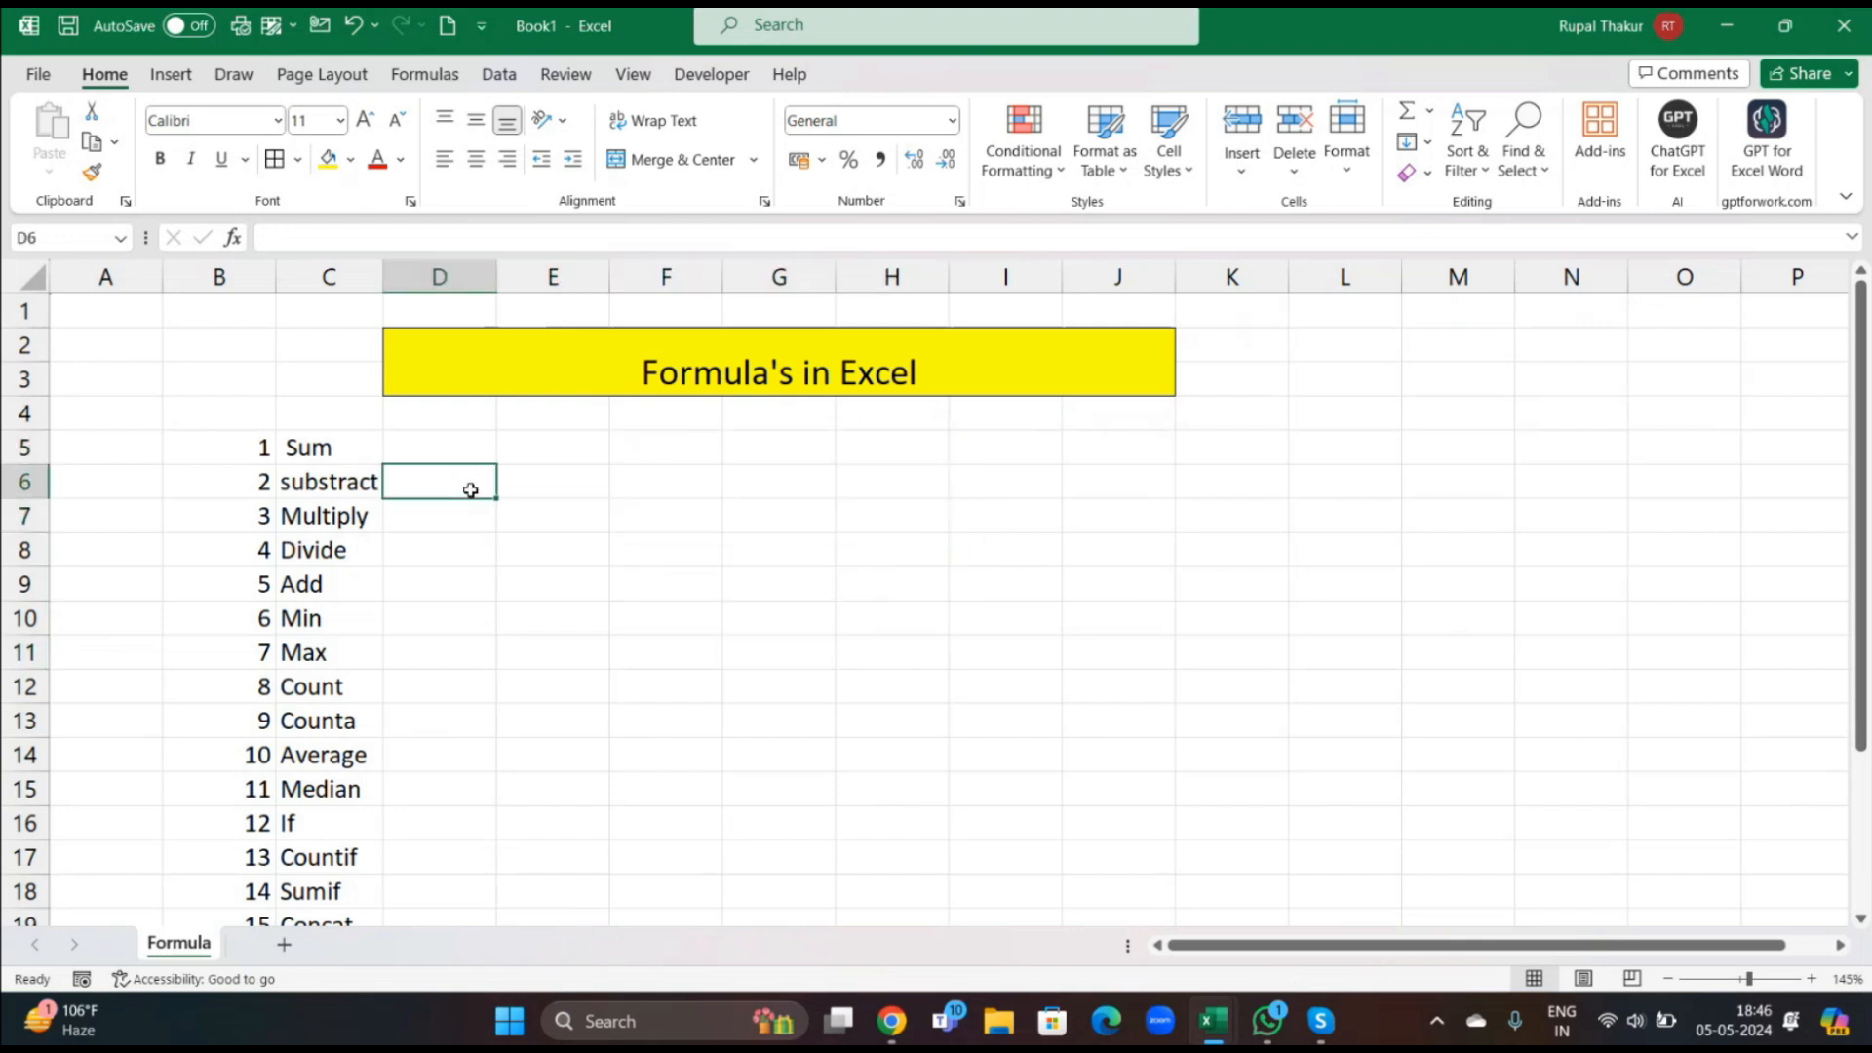
{"action": "type", "text": "3"}
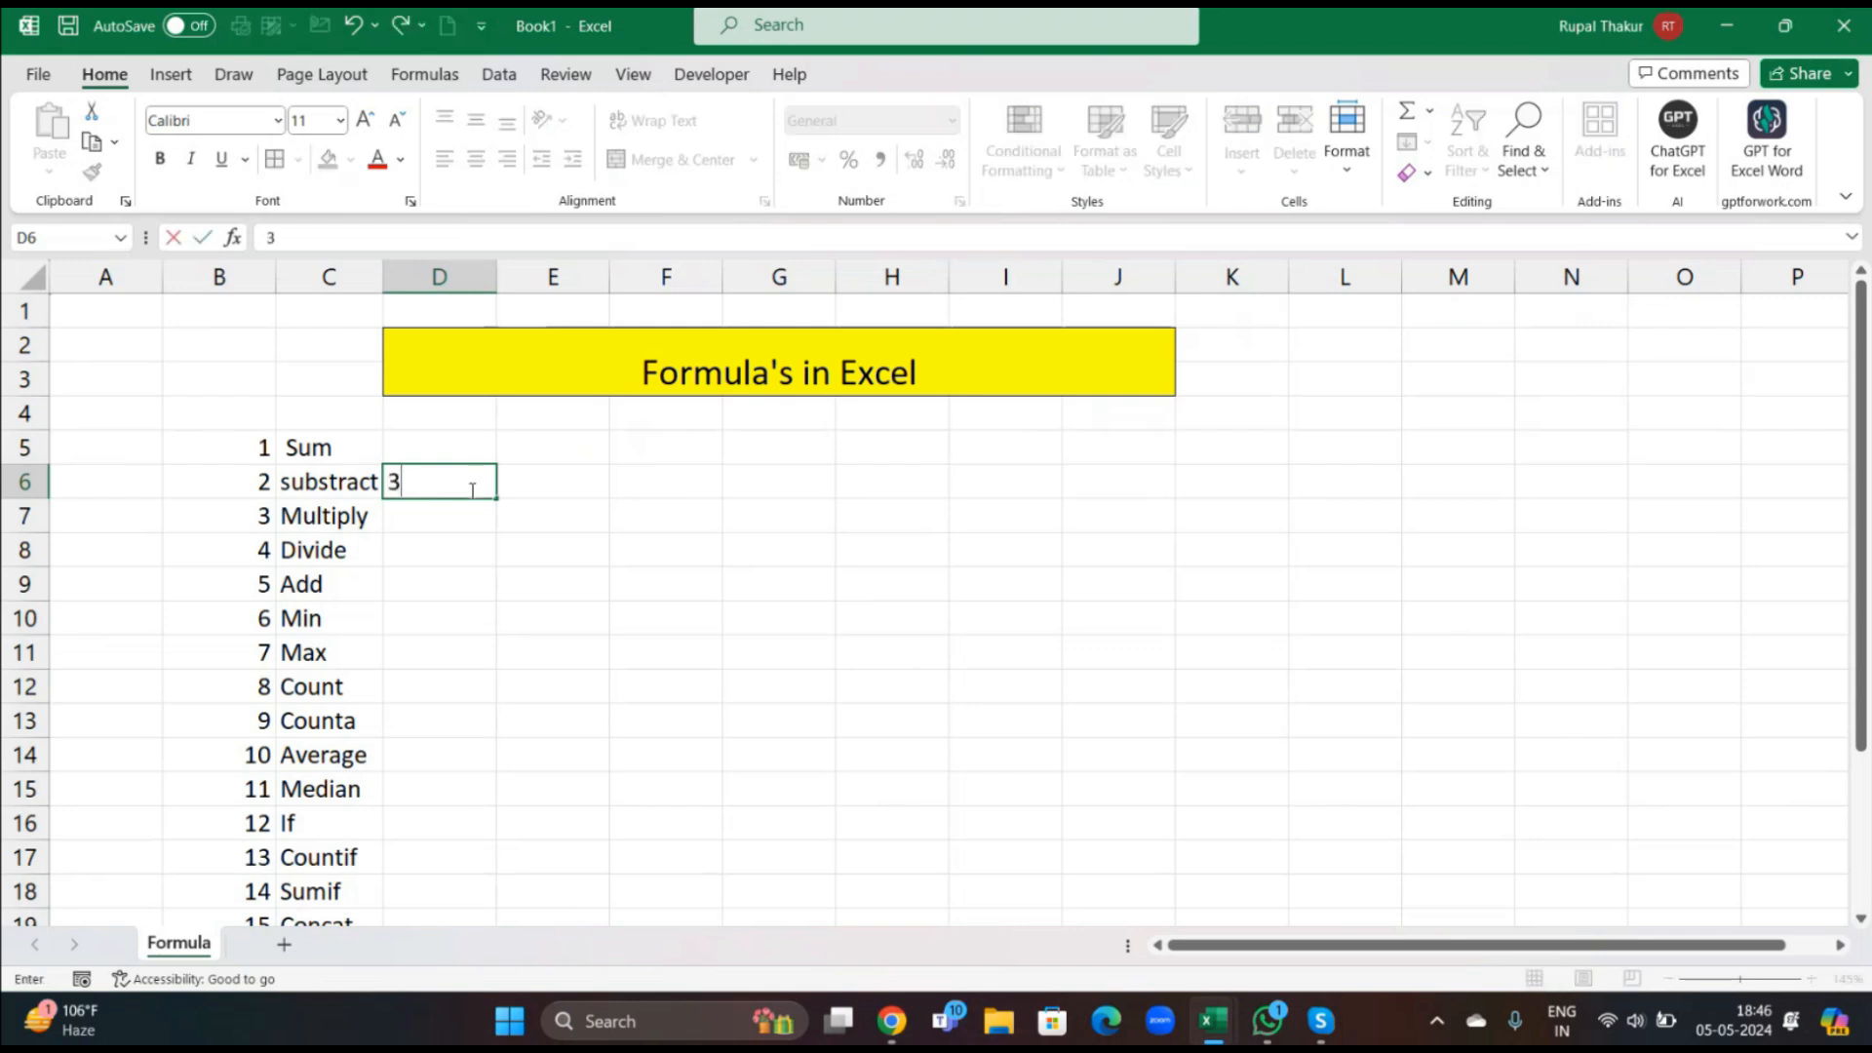
{"action": "key", "text": "Tab"}
{"action": "type", "text": "2"}
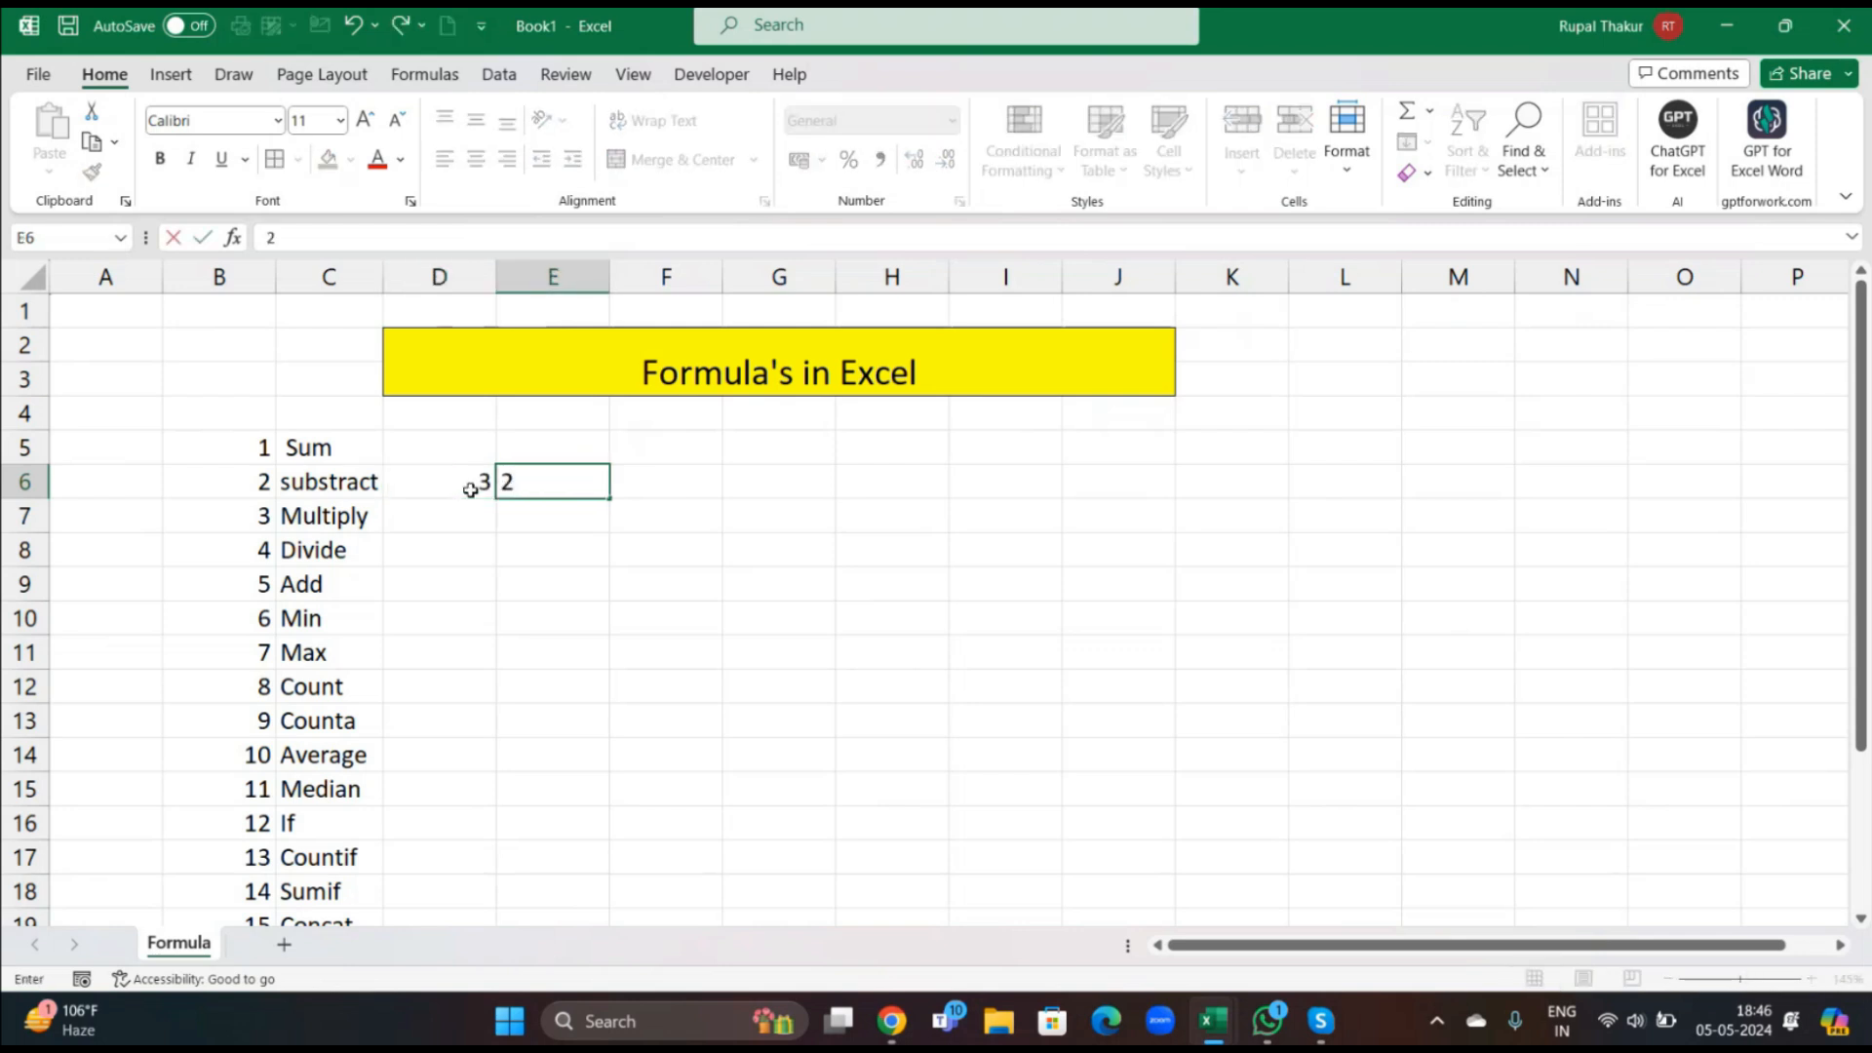
Calculate the difference in cell F6 with the fixed-number formula =3-2.
{"action": "left_click", "coordinate": [687, 484]}
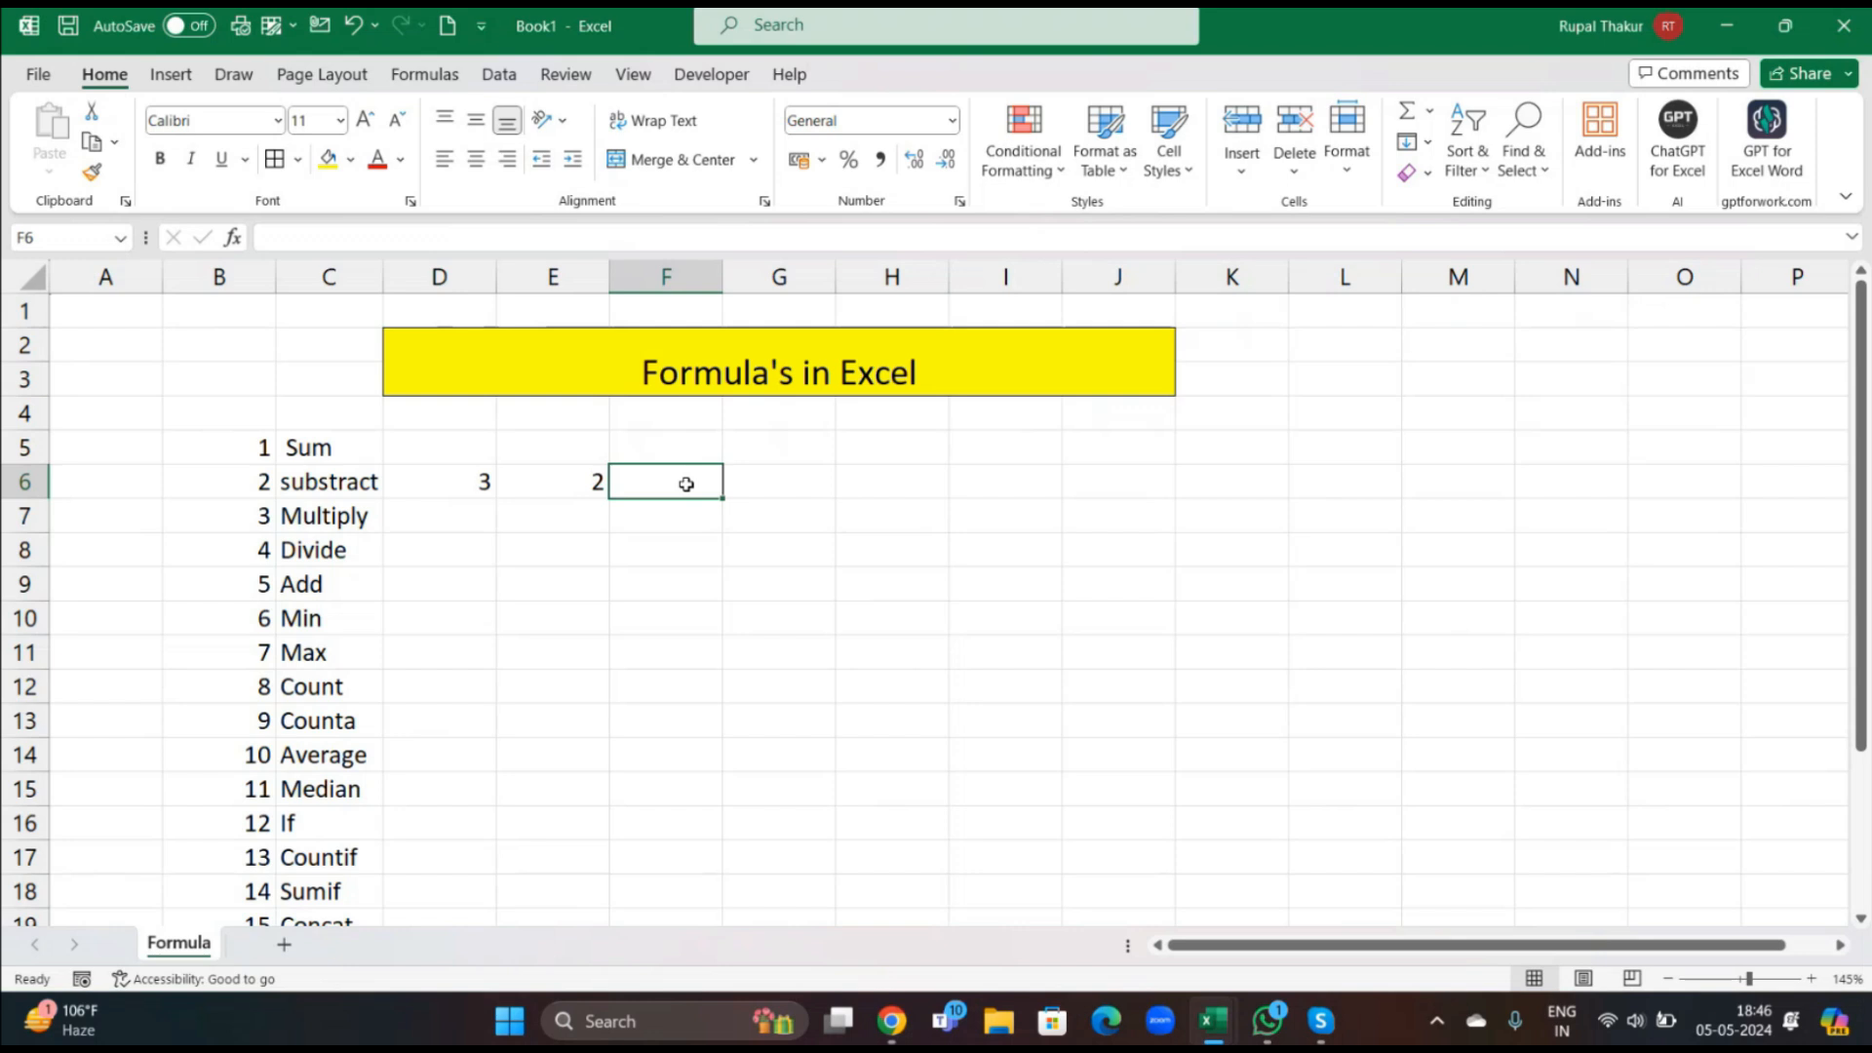
{"action": "type", "text": "="}
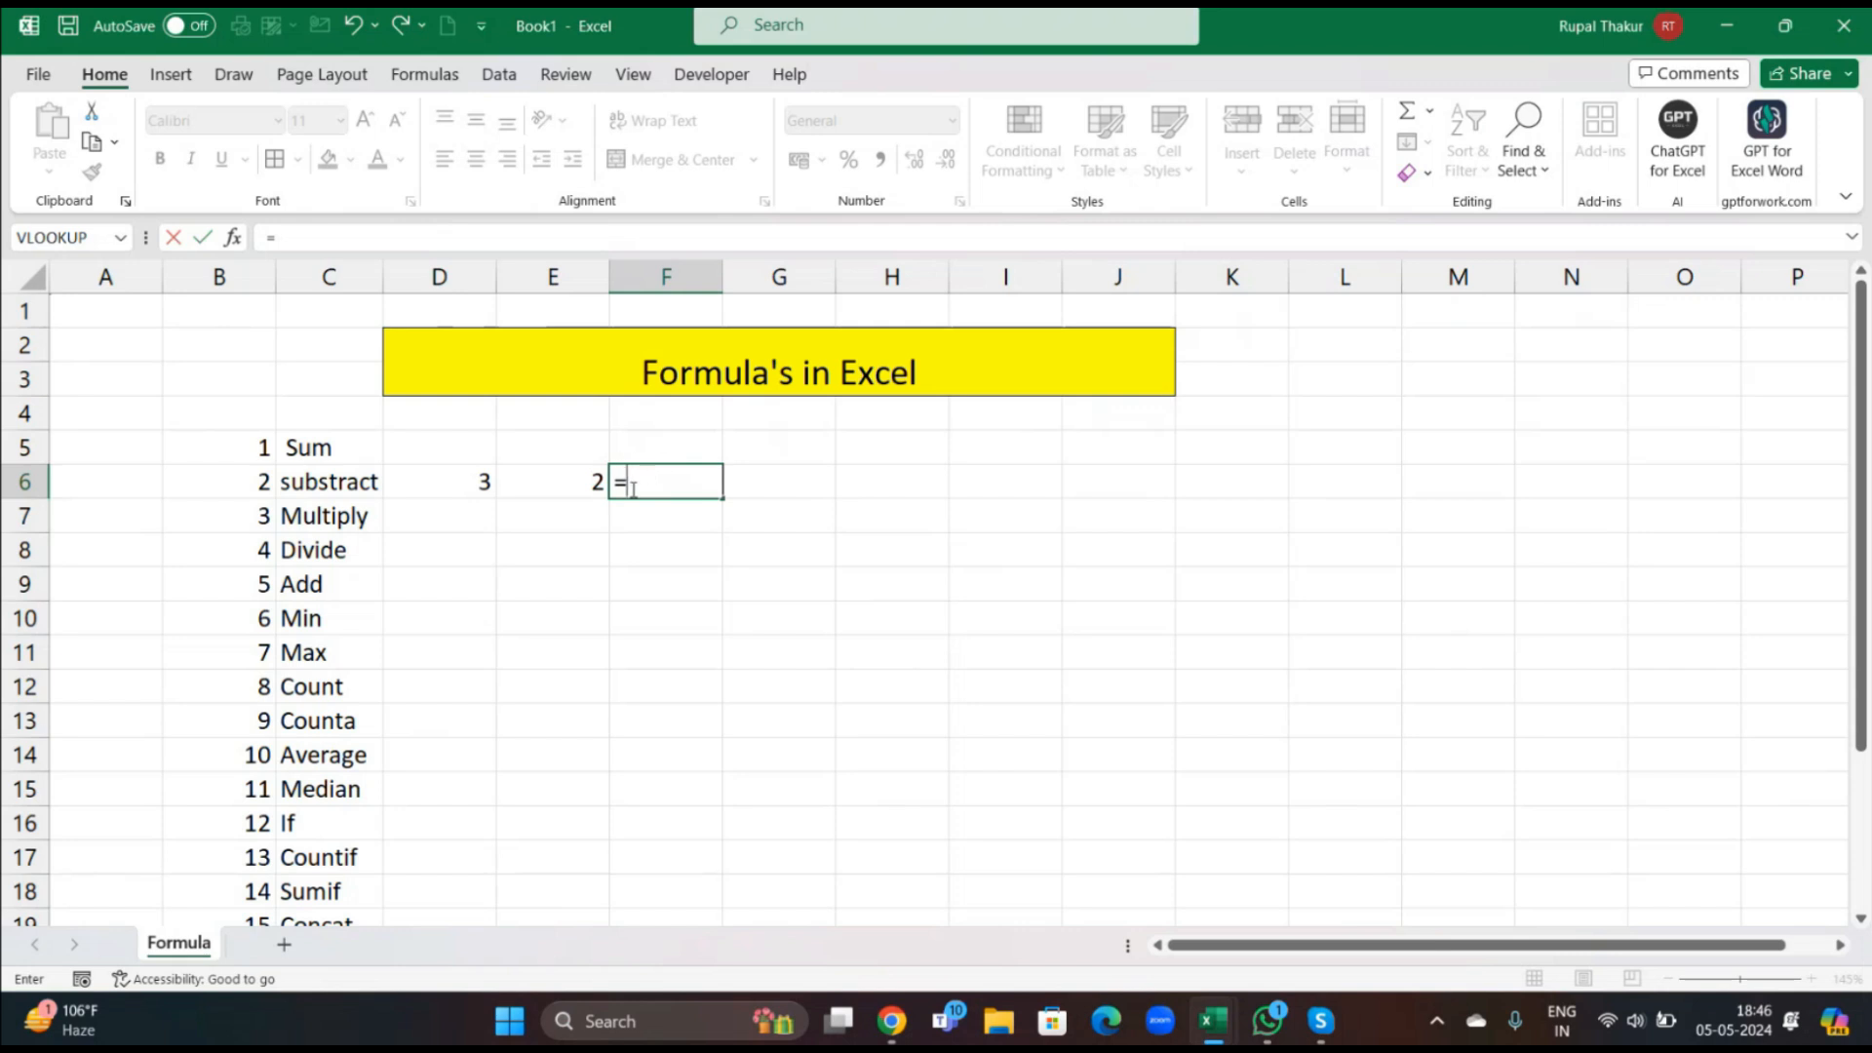
{"action": "type", "text": "3-2"}
{"action": "key", "text": "Return"}
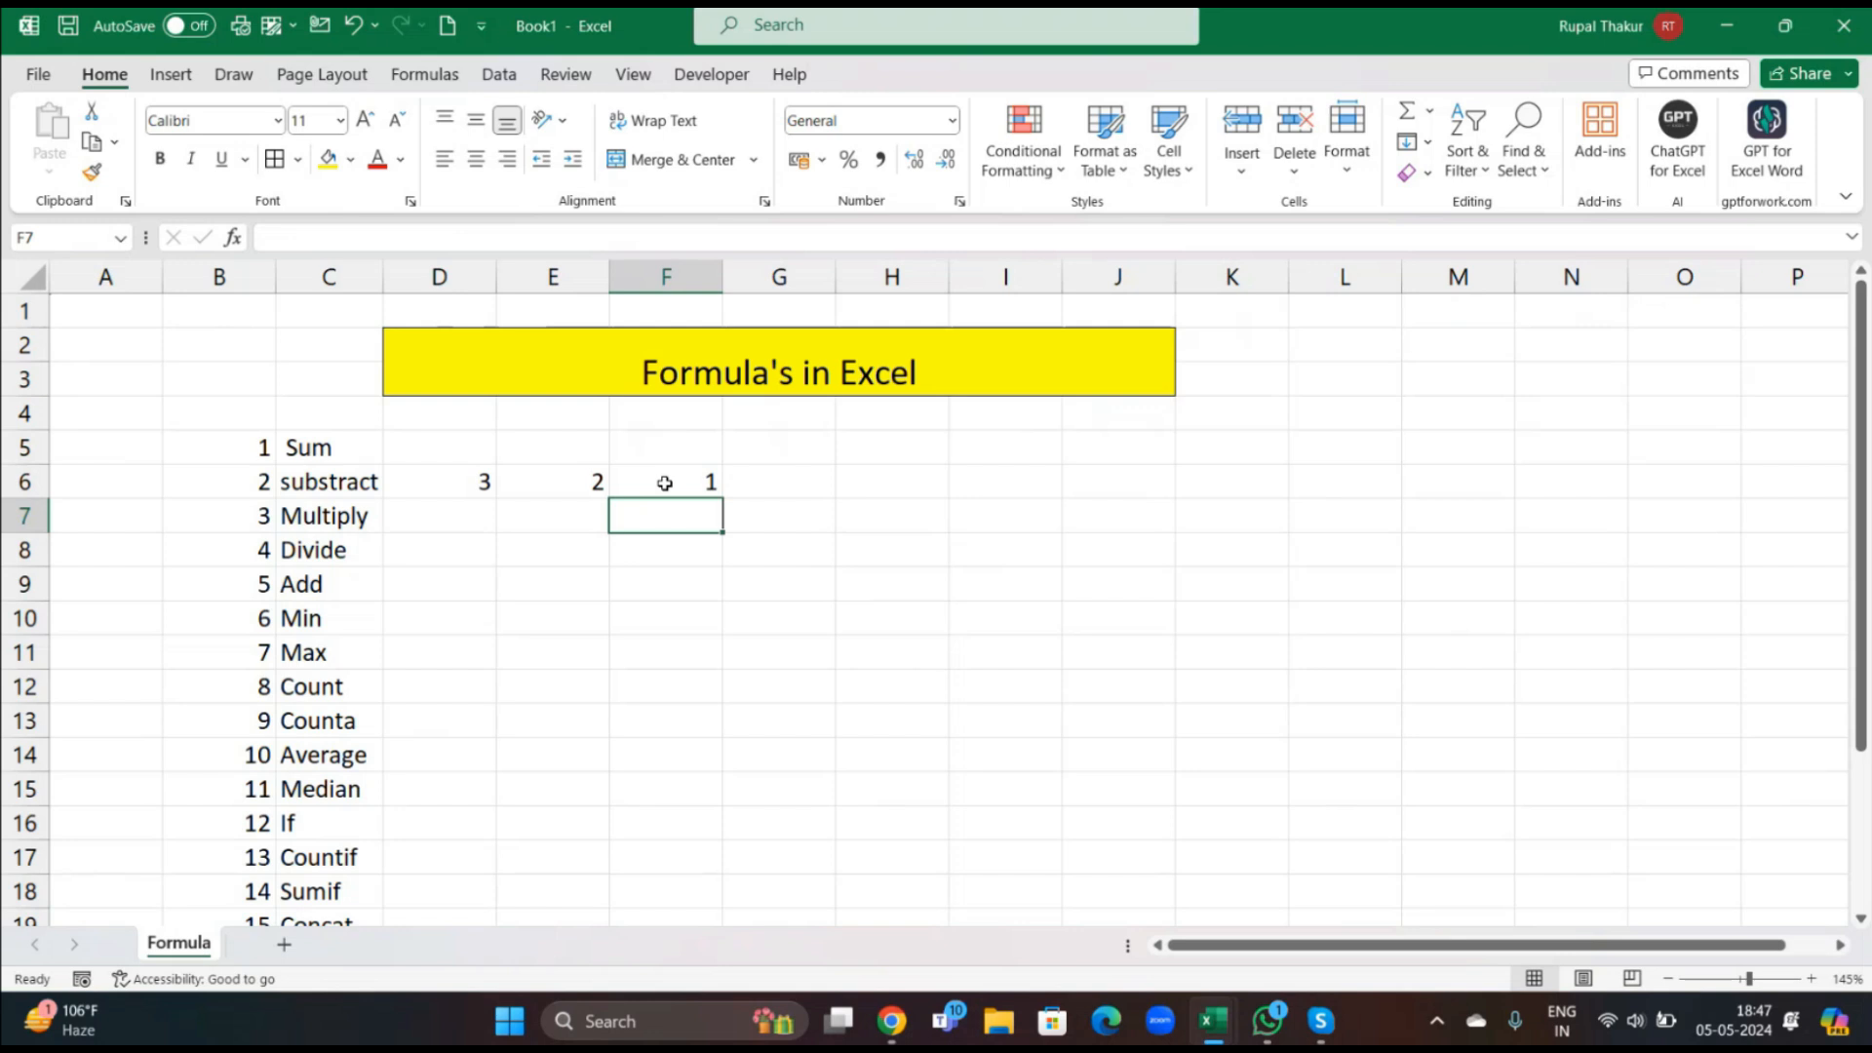
Change the first number of the substract row, cell D6, to 5.
{"action": "left_click", "coordinate": [465, 481]}
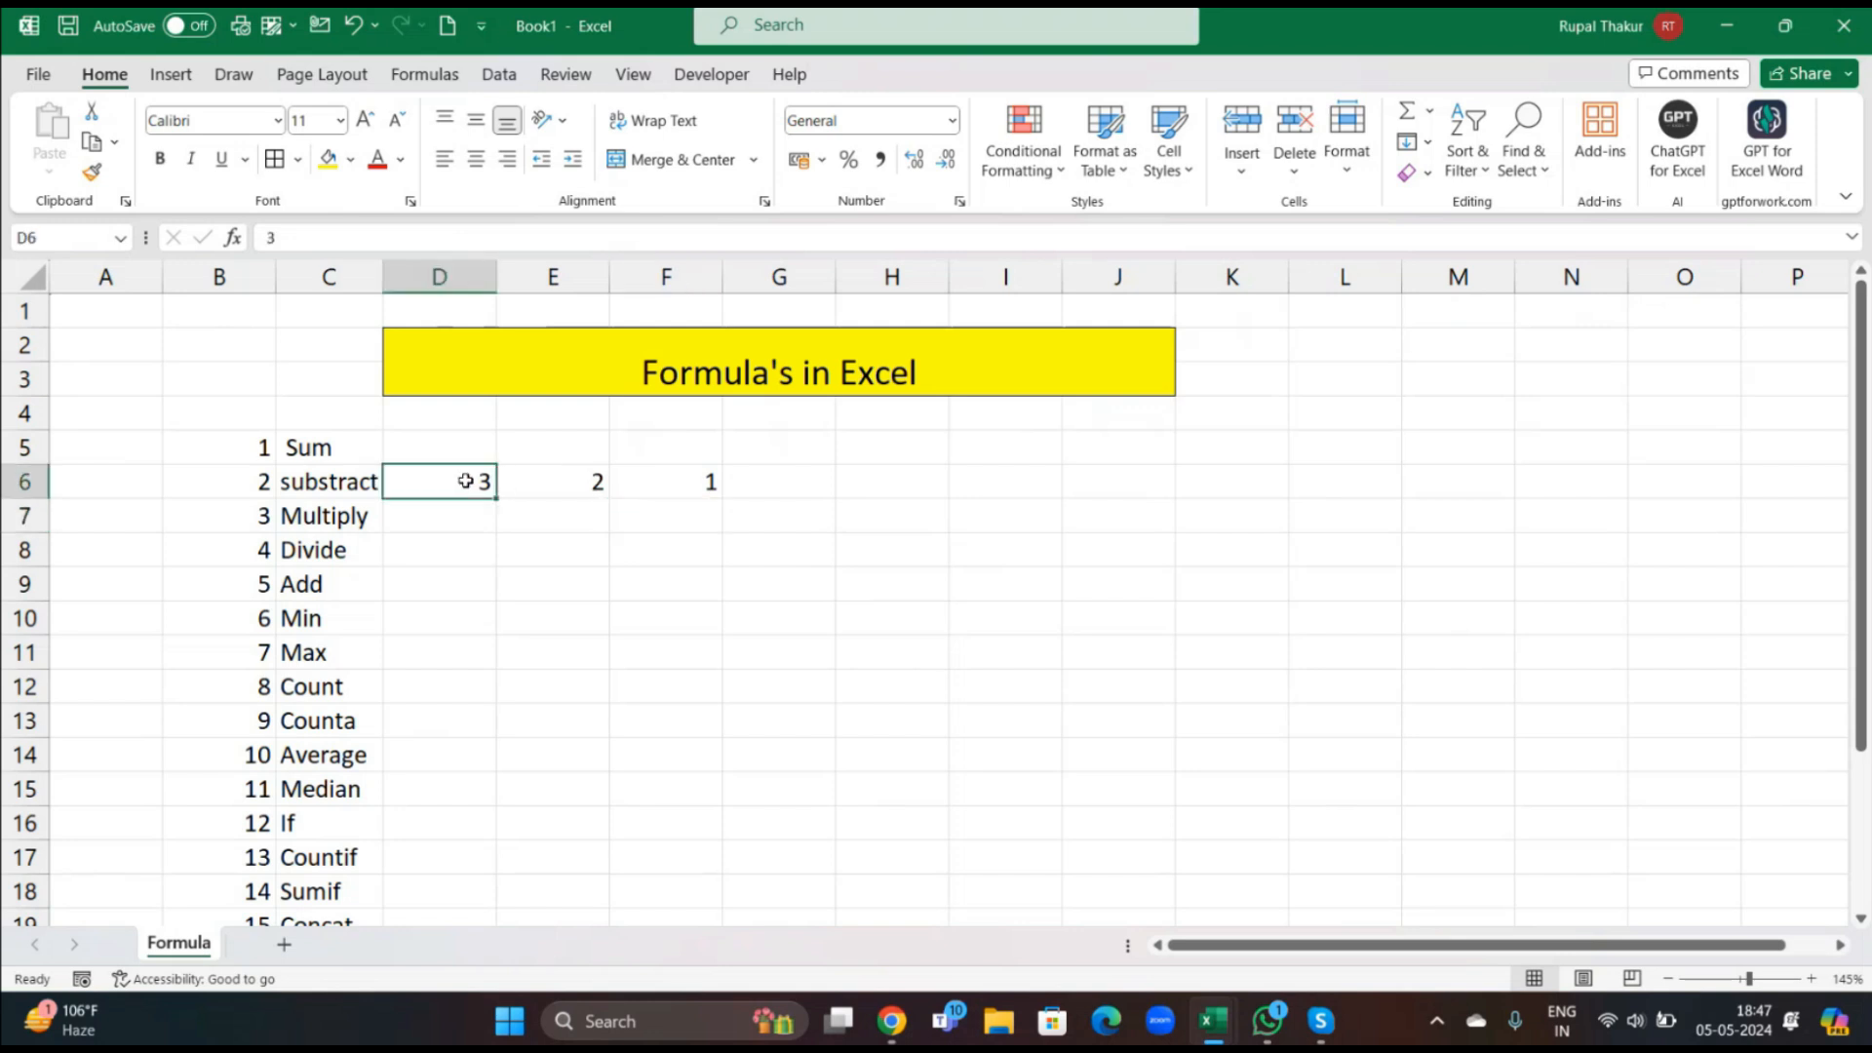
{"action": "key", "text": "BackSpace"}
{"action": "type", "text": "5"}
{"action": "key", "text": "Return"}
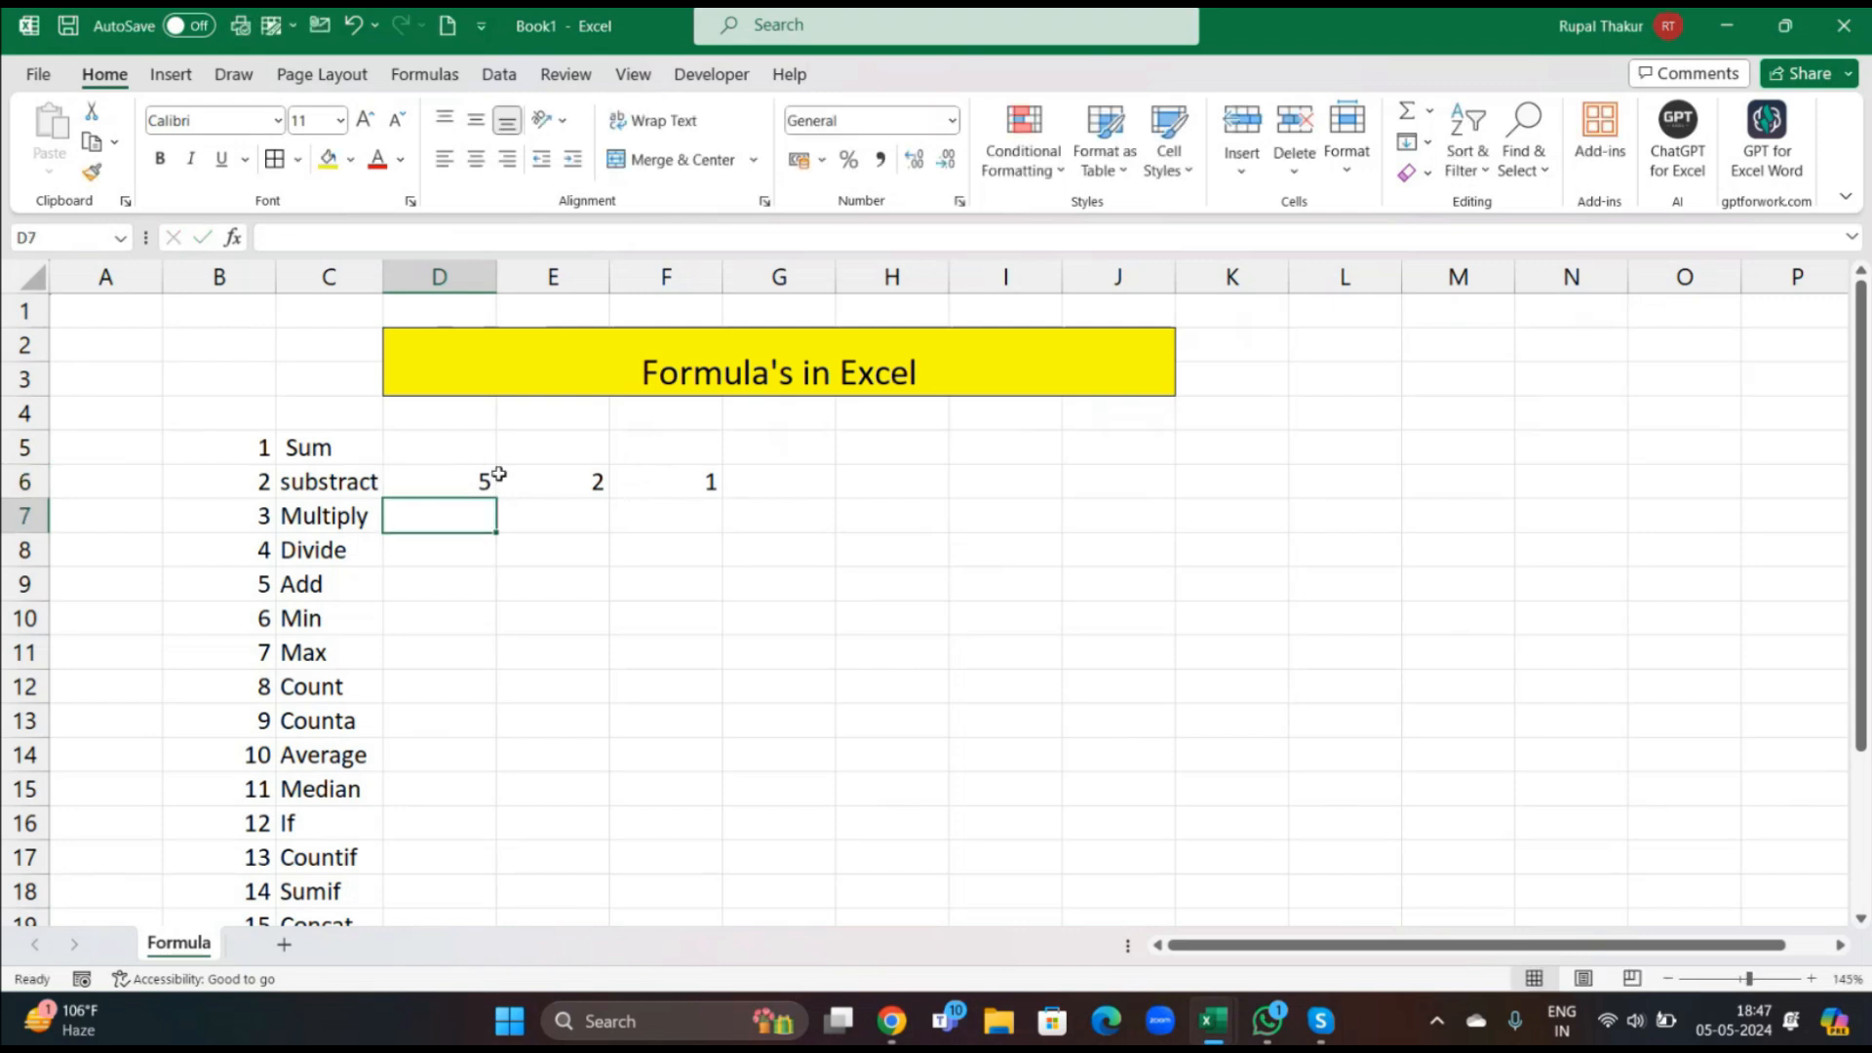
Replace the fixed numbers in the F6 formula with cell references so it reads =D6-E6.
{"action": "double_click", "coordinate": [682, 480]}
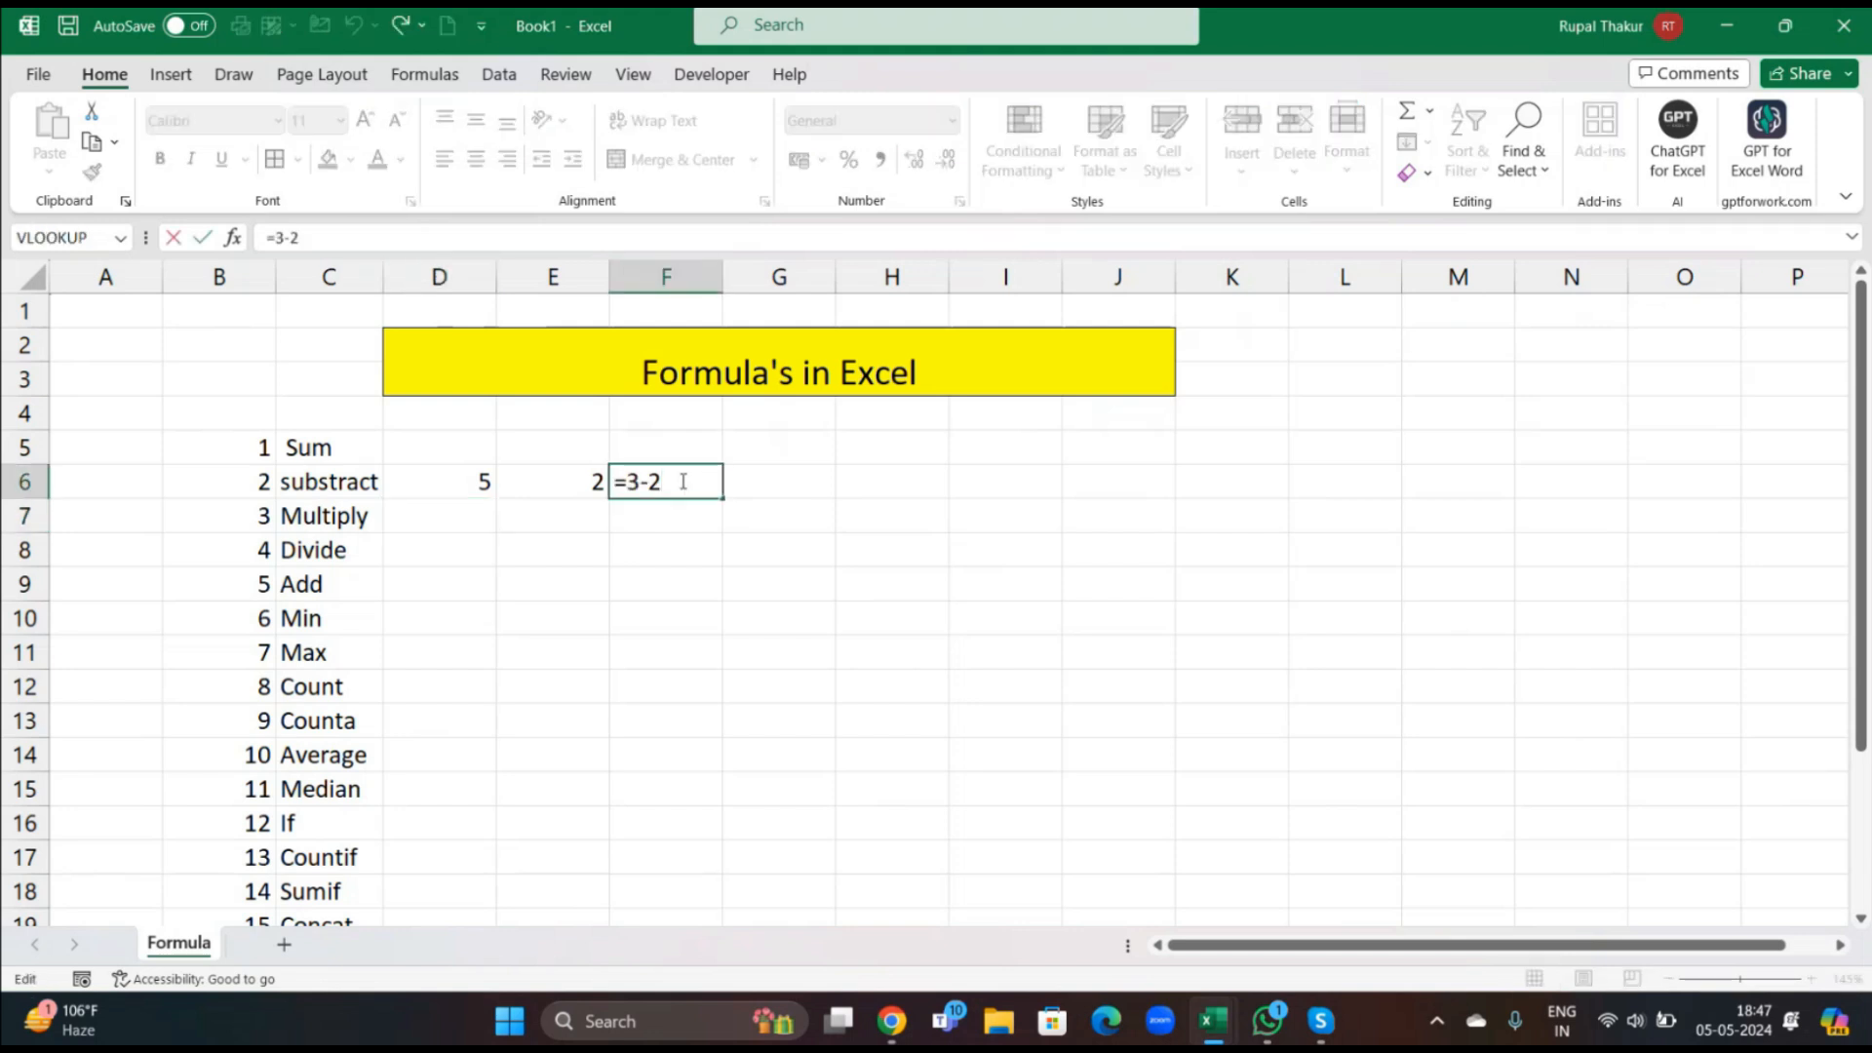
{"action": "key", "text": "BackSpace"}
{"action": "key", "text": "BackSpace"}
{"action": "key", "text": "BackSpace"}
{"action": "left_click", "coordinate": [452, 484]}
{"action": "type", "text": "-"}
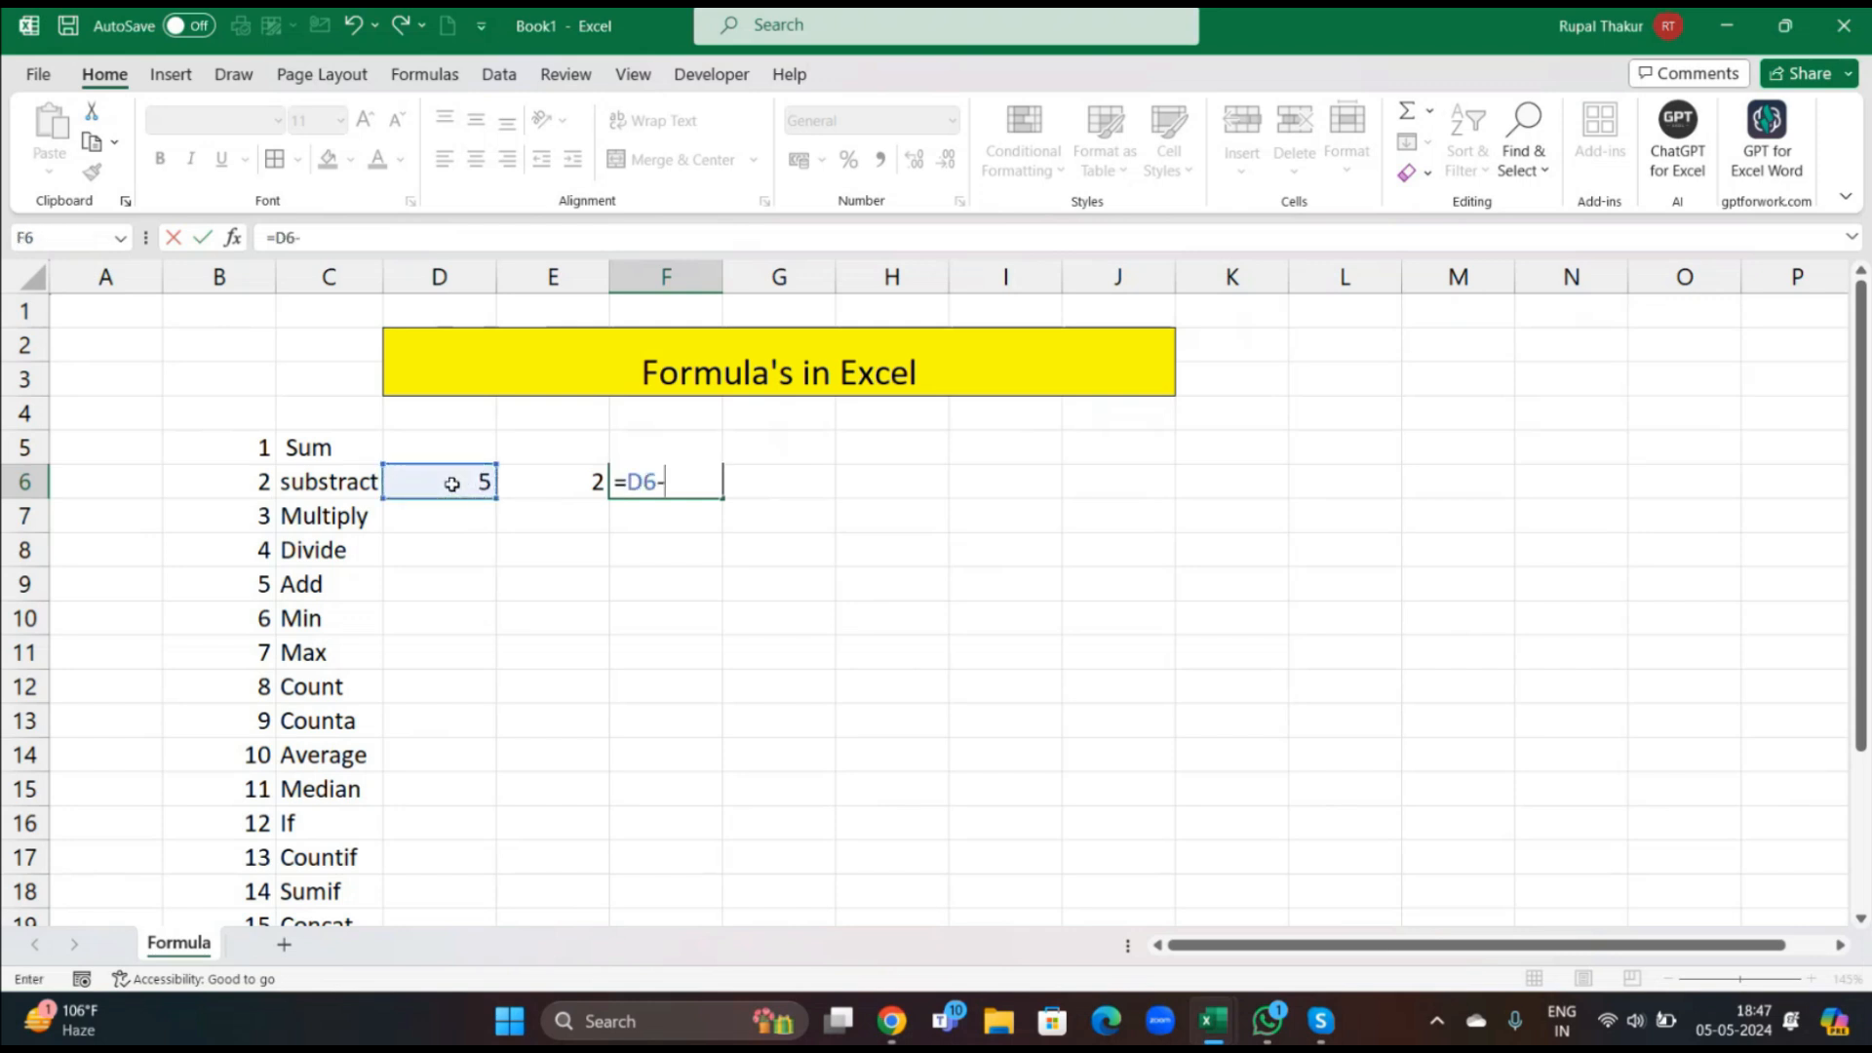
{"action": "left_click", "coordinate": [543, 489]}
{"action": "key", "text": "Return"}
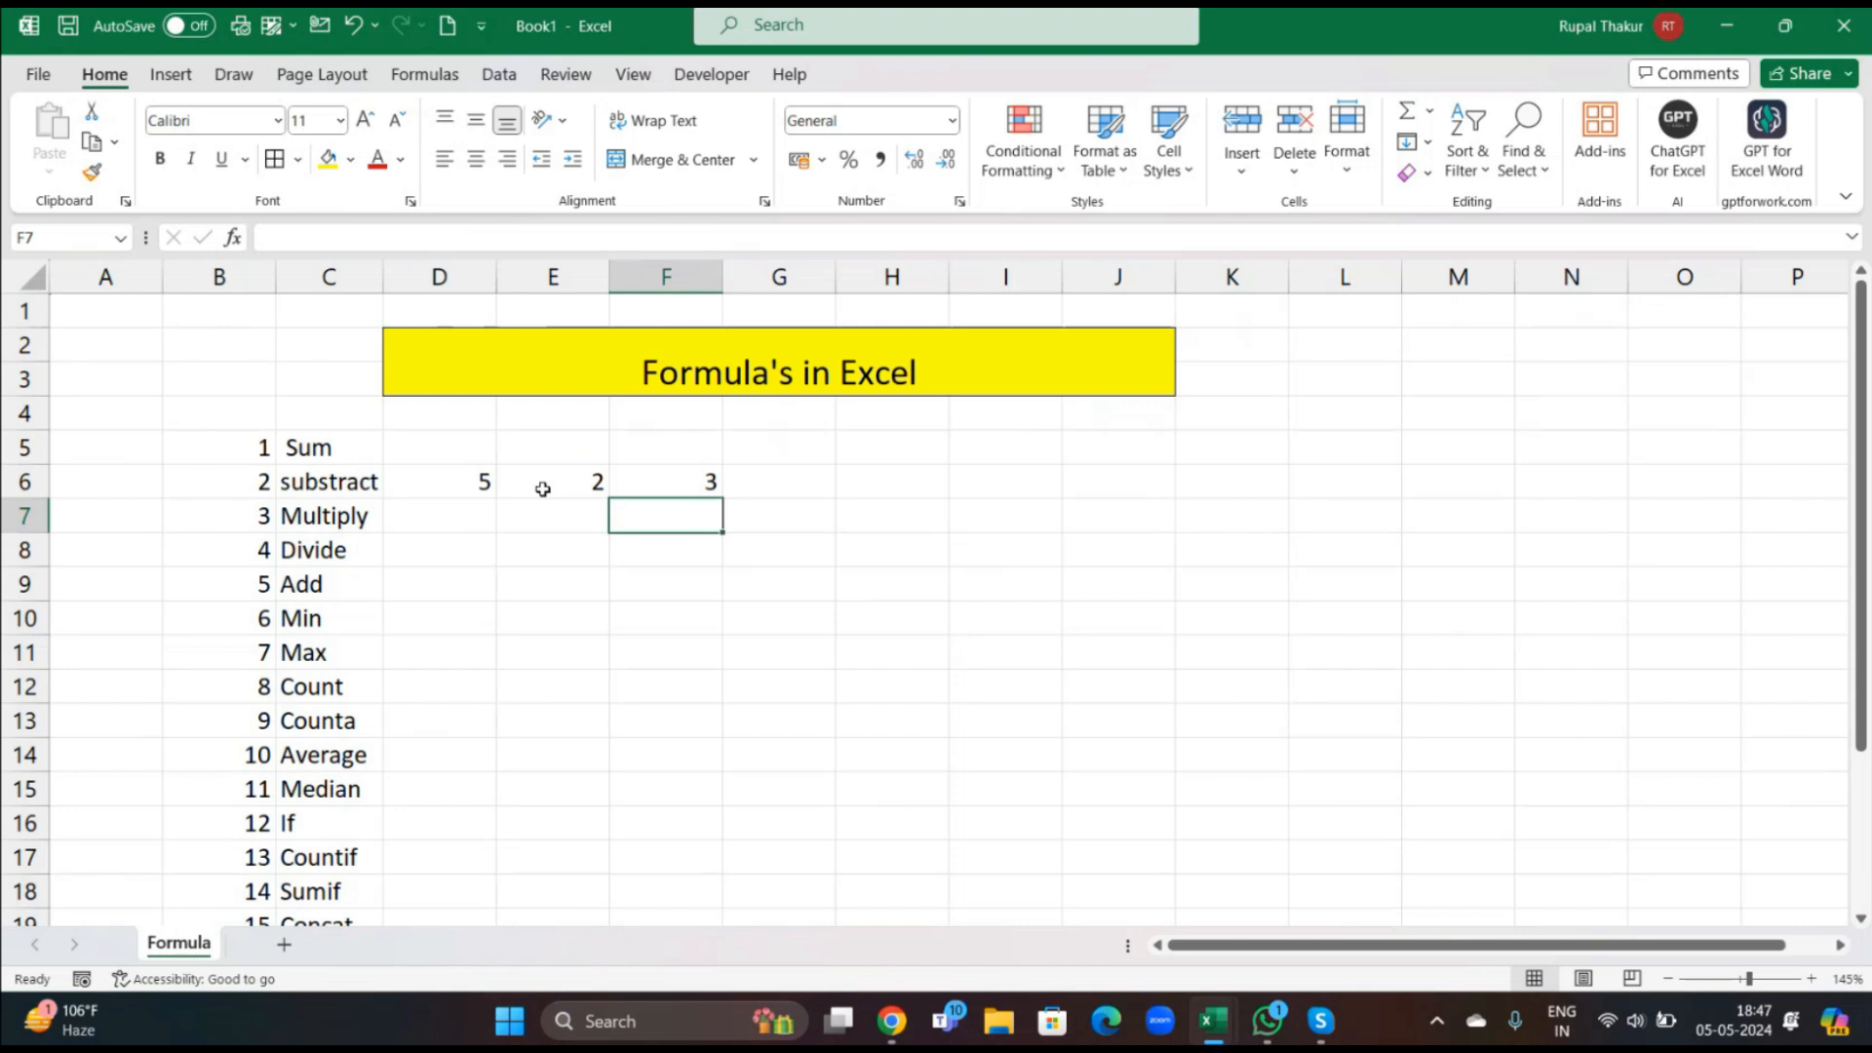
Set cell D6 to 7 and cell E6 to 4 on the substract row.
{"action": "left_click", "coordinate": [478, 486]}
{"action": "type", "text": "7"}
{"action": "key", "text": "Return"}
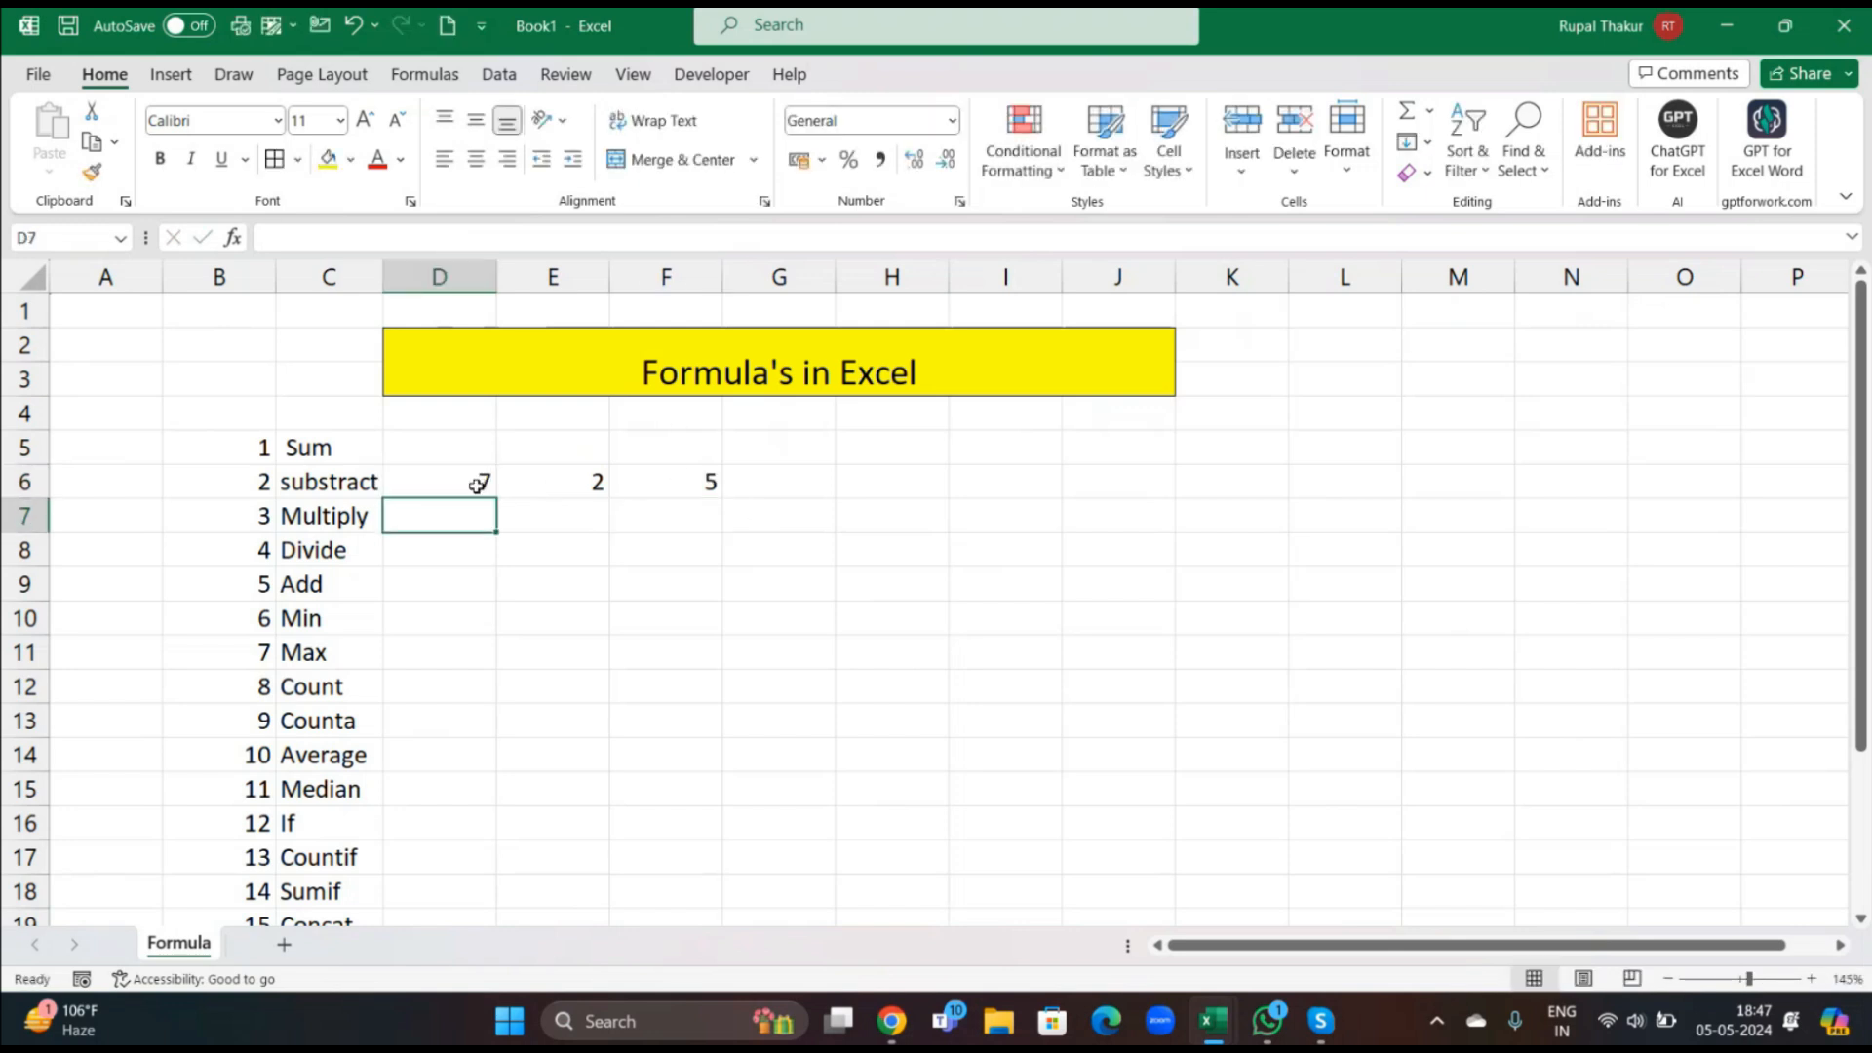
{"action": "left_click", "coordinate": [552, 481]}
{"action": "key", "text": "BackSpace"}
{"action": "type", "text": "4"}
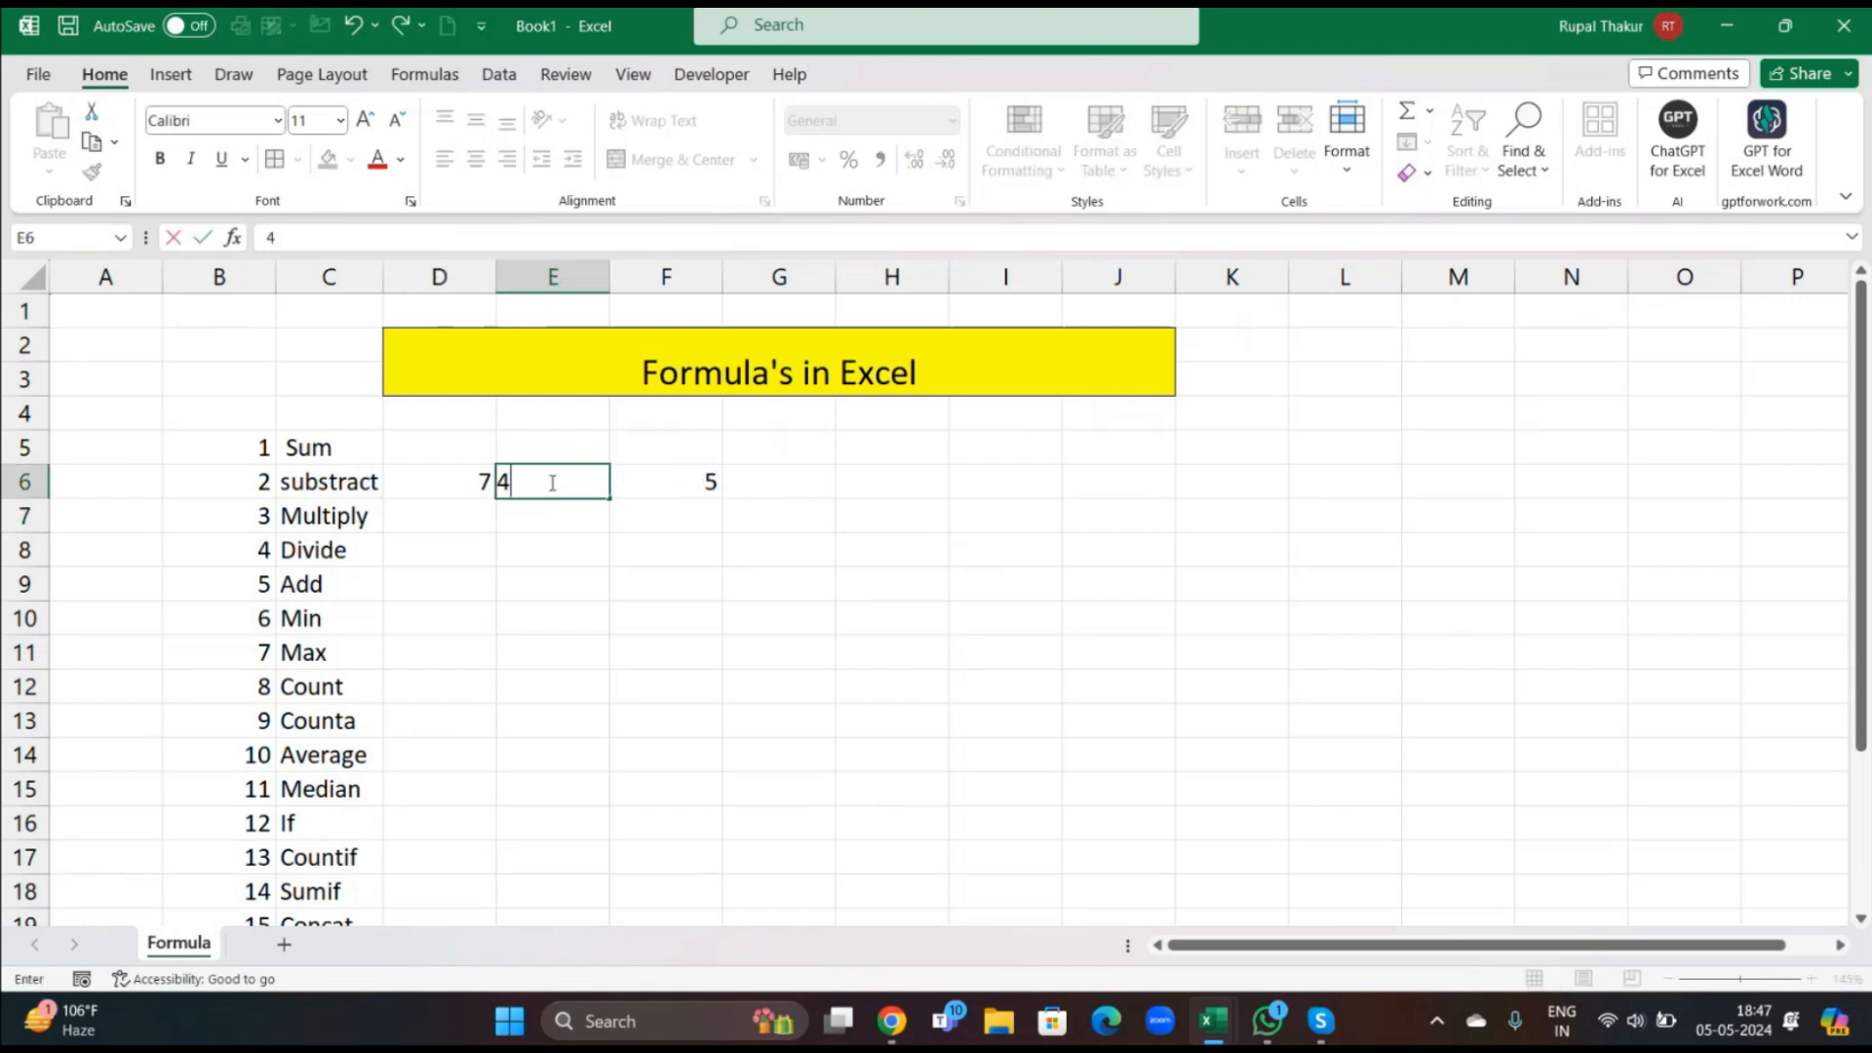
{"action": "key", "text": "Return"}
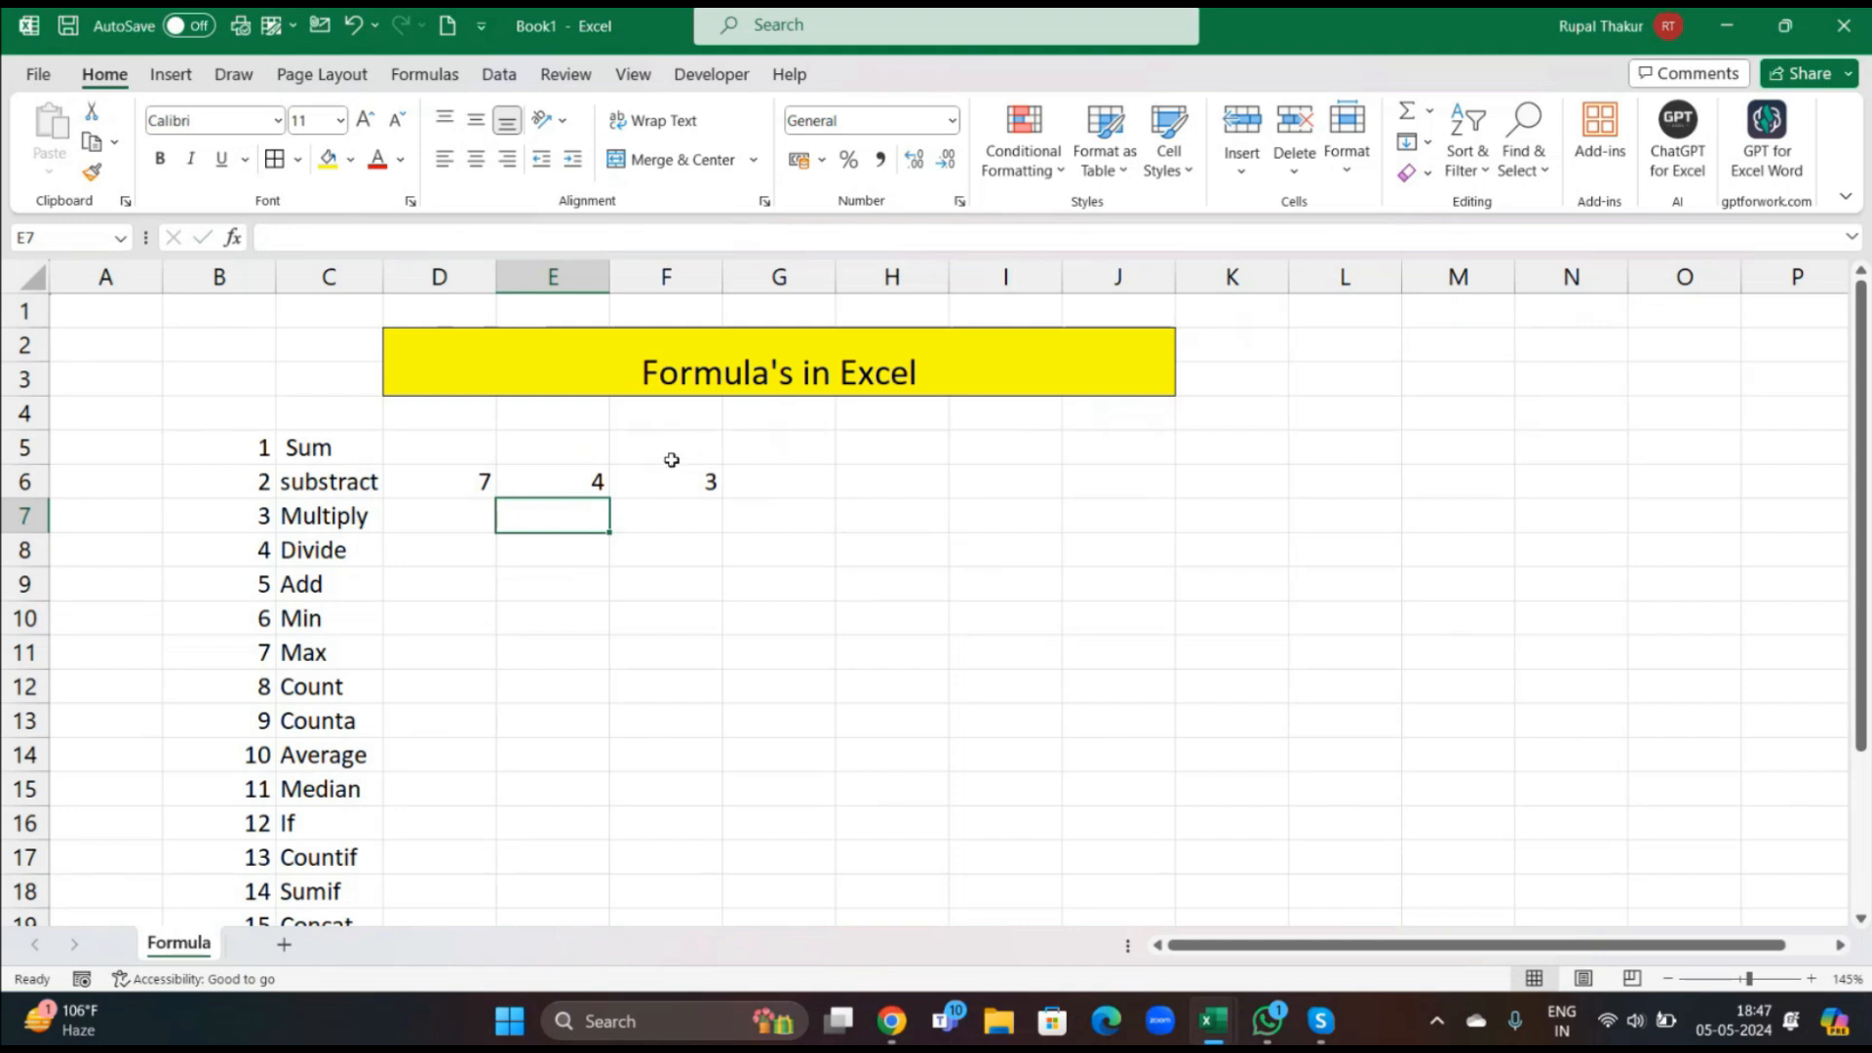
Enter 3 in D7 and 4 in E7 on the Multiply row.
{"action": "left_click", "coordinate": [465, 505]}
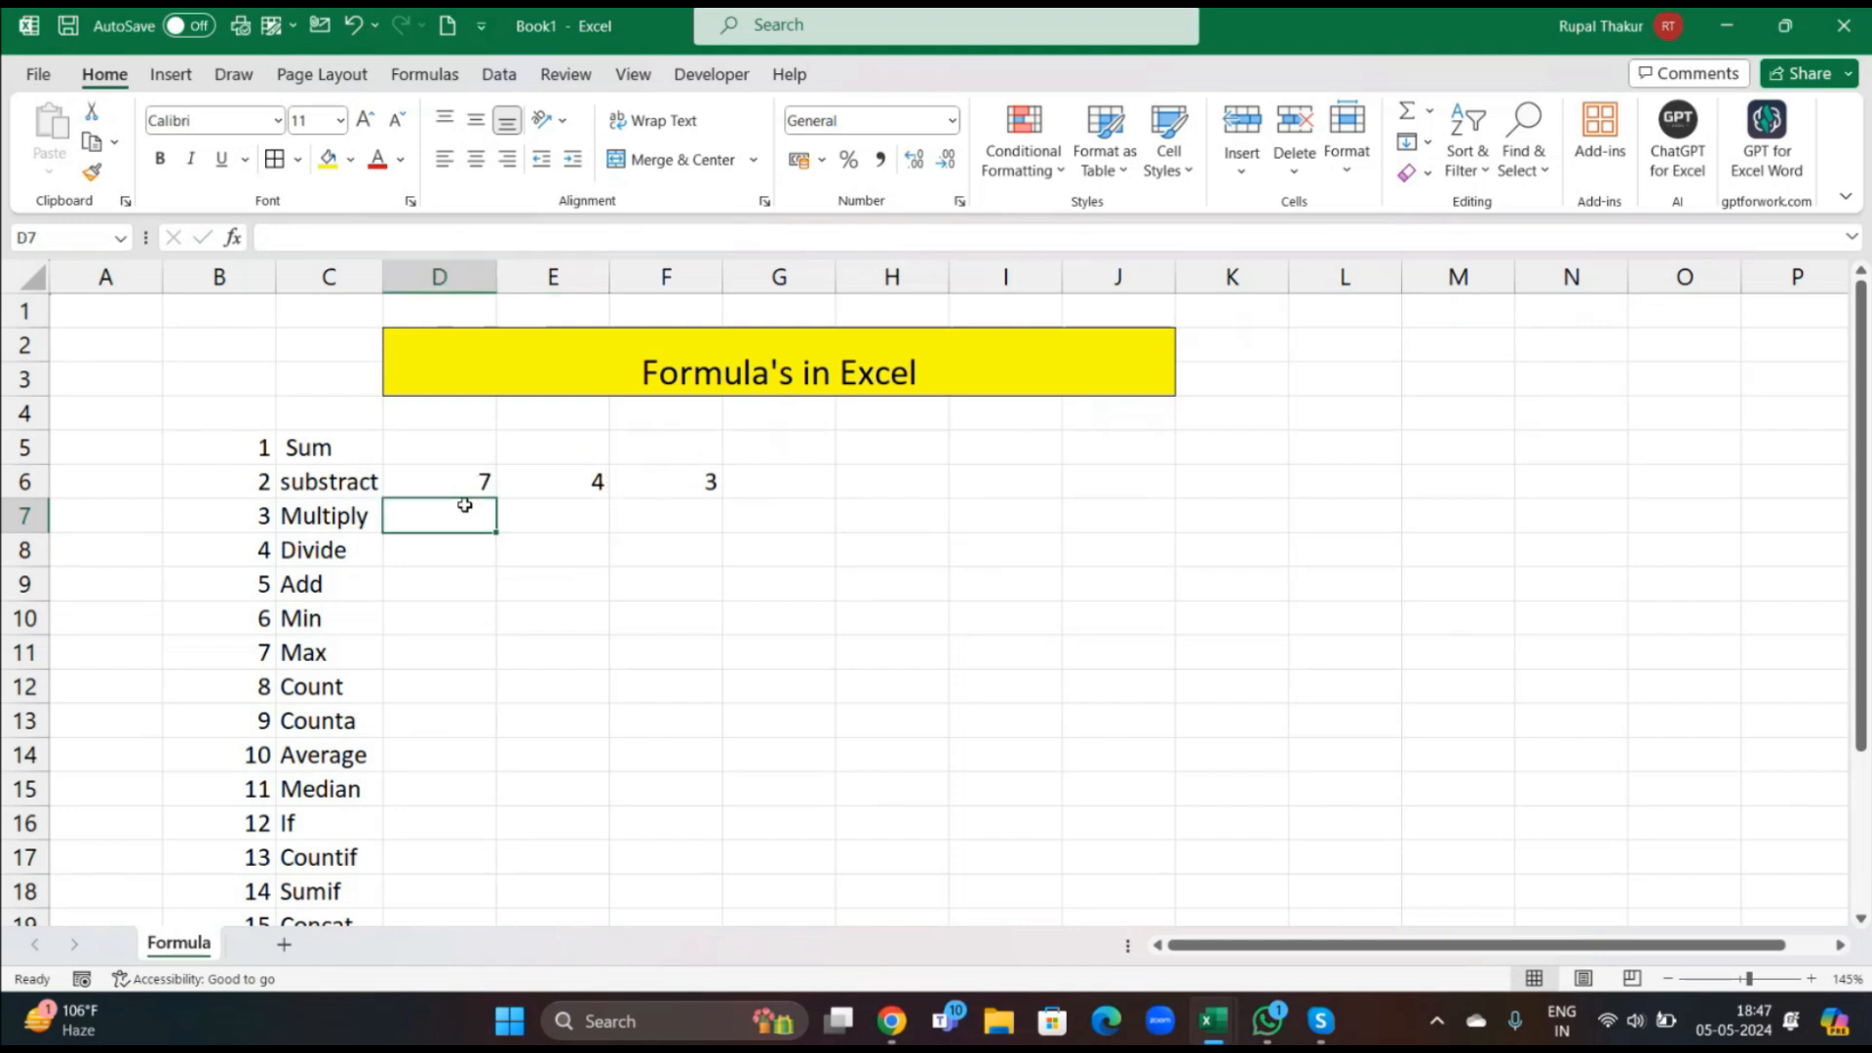
{"action": "type", "text": "3"}
{"action": "key", "text": "Tab"}
{"action": "type", "text": "4"}
Calculate the product in cell F7 with the fixed-number formula =3*4.
{"action": "left_click", "coordinate": [680, 522]}
{"action": "type", "text": "=3"}
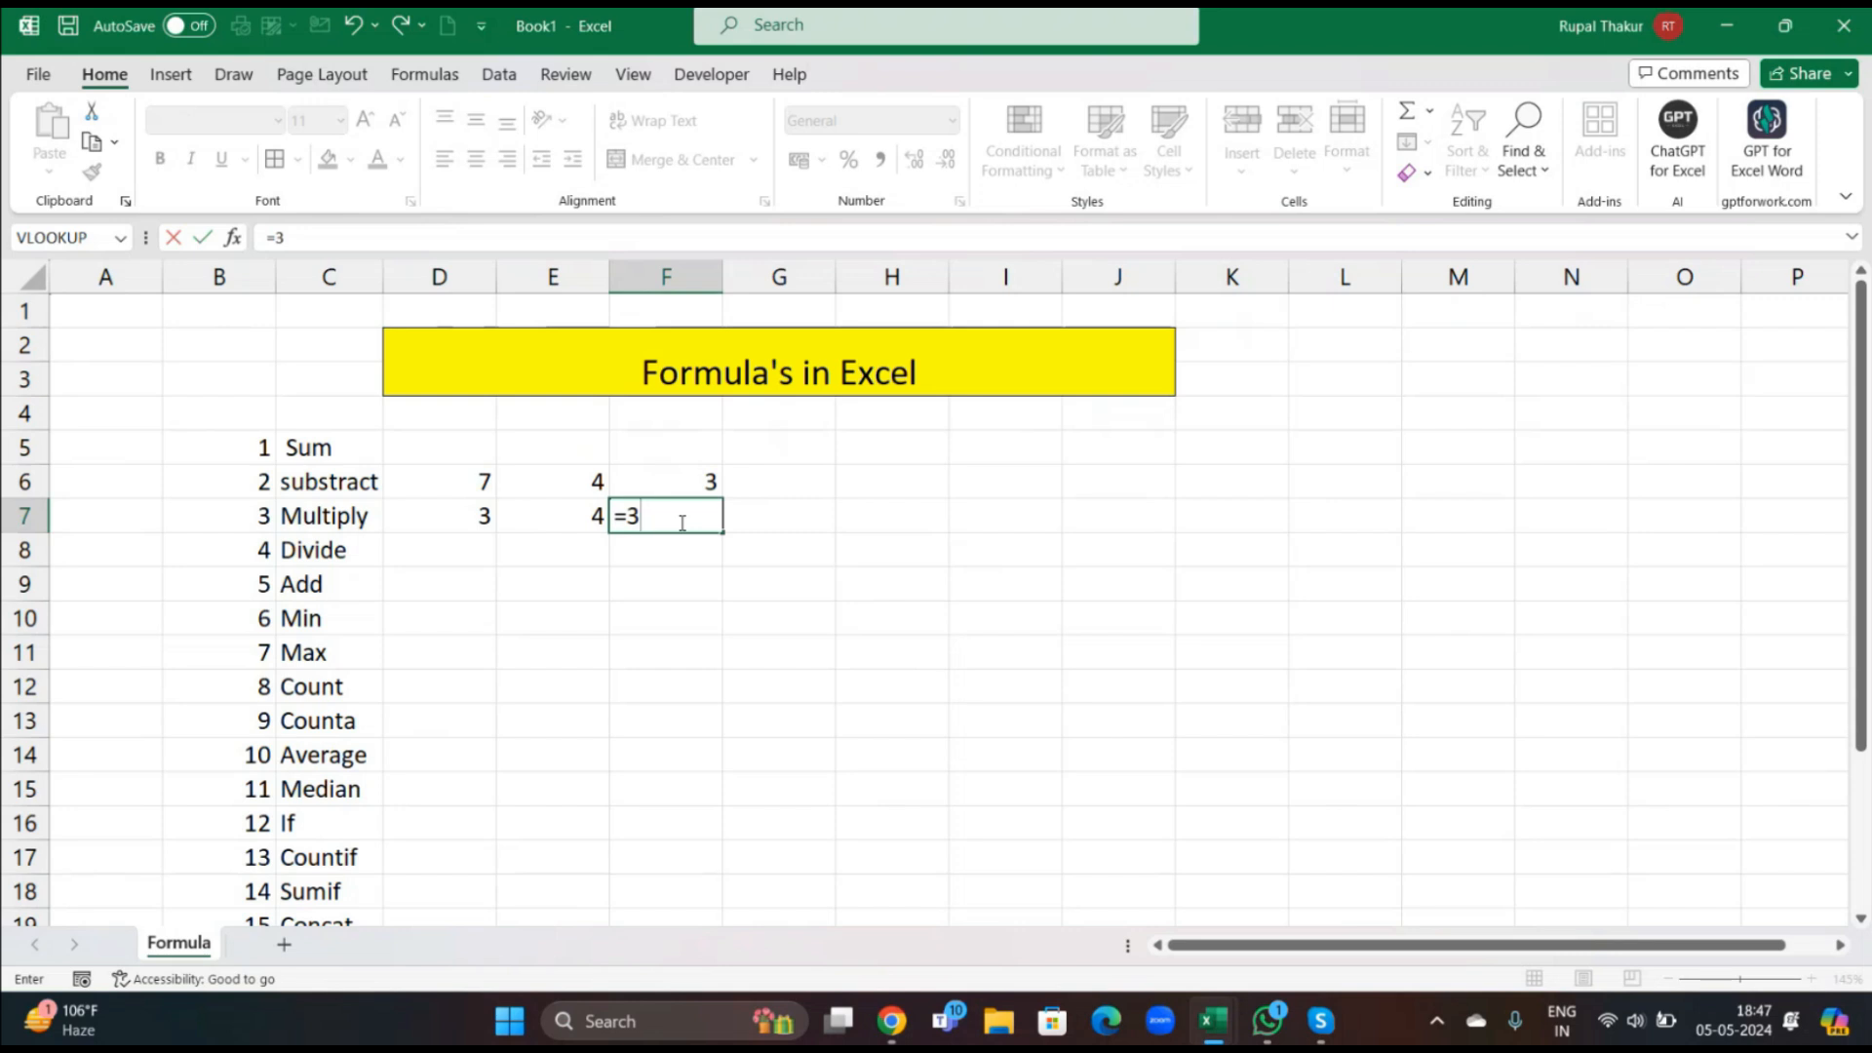
{"action": "type", "text": "*4"}
{"action": "key", "text": "Return"}
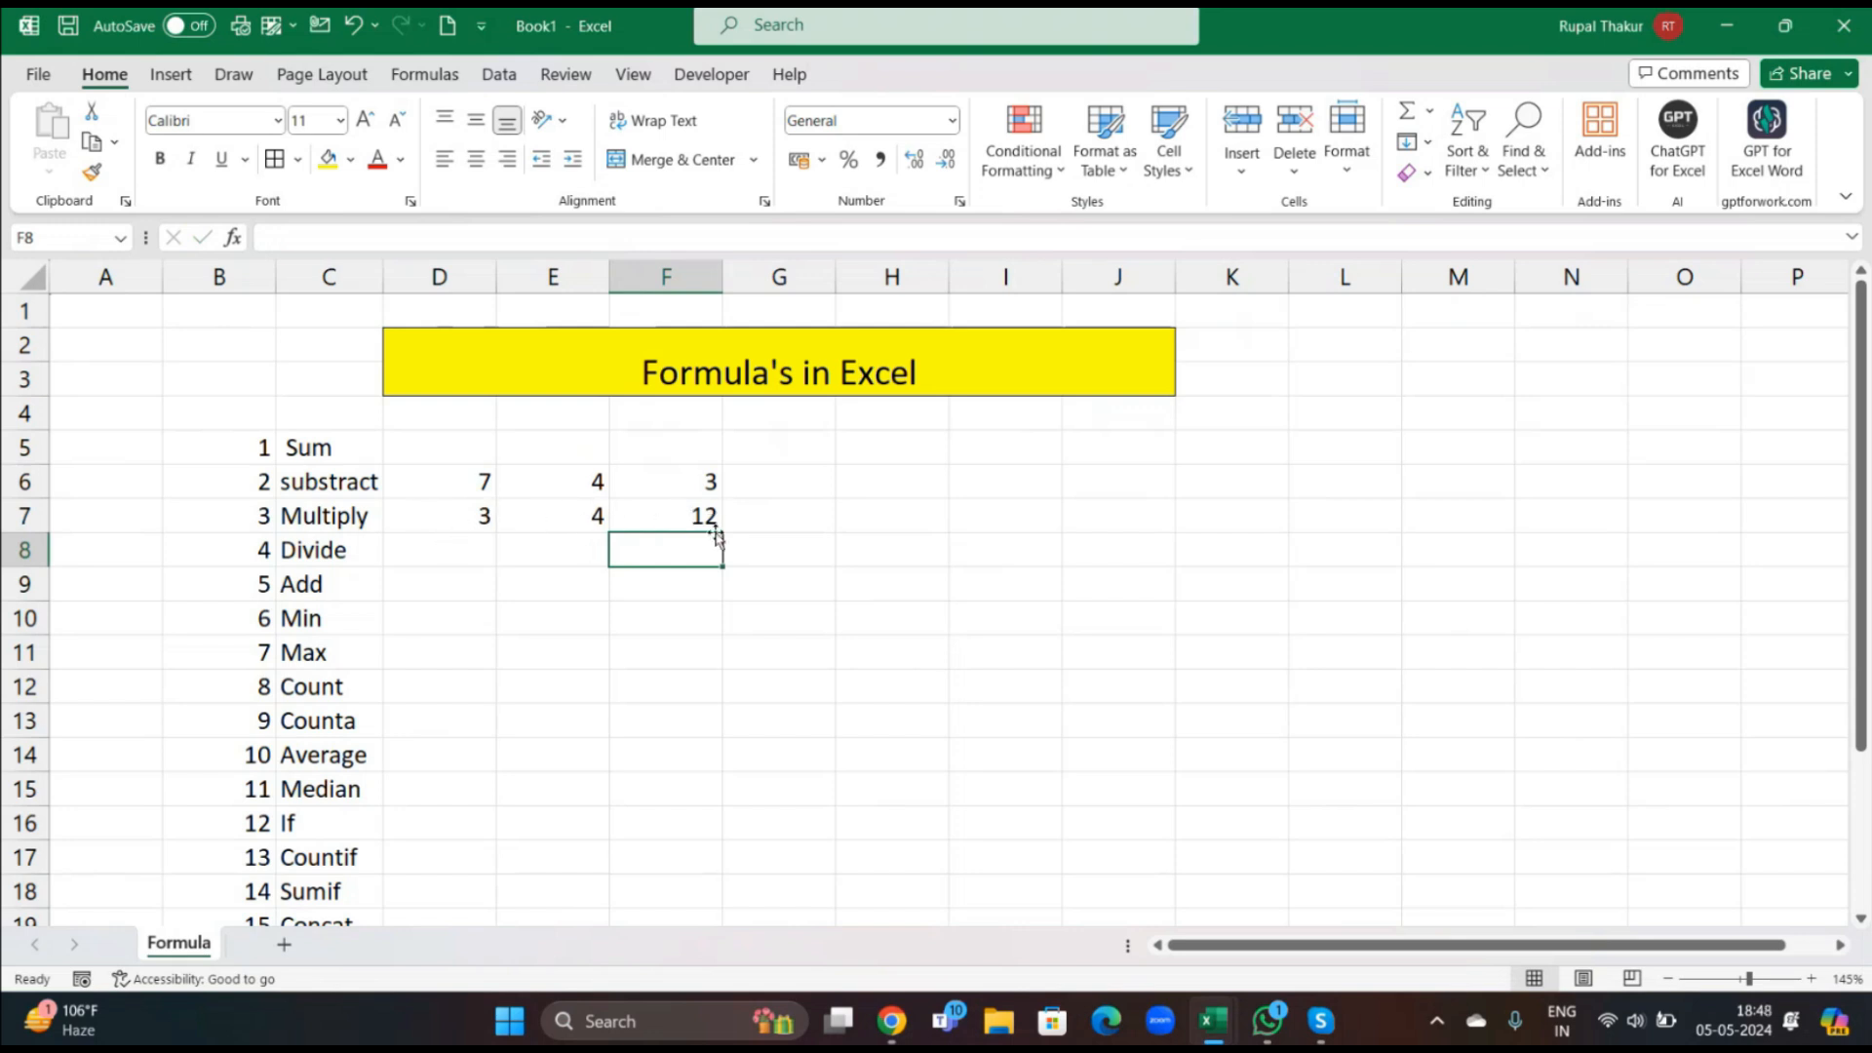
Replace the fixed numbers in the F7 formula with cell references so it reads =D7*E7.
{"action": "double_click", "coordinate": [686, 523]}
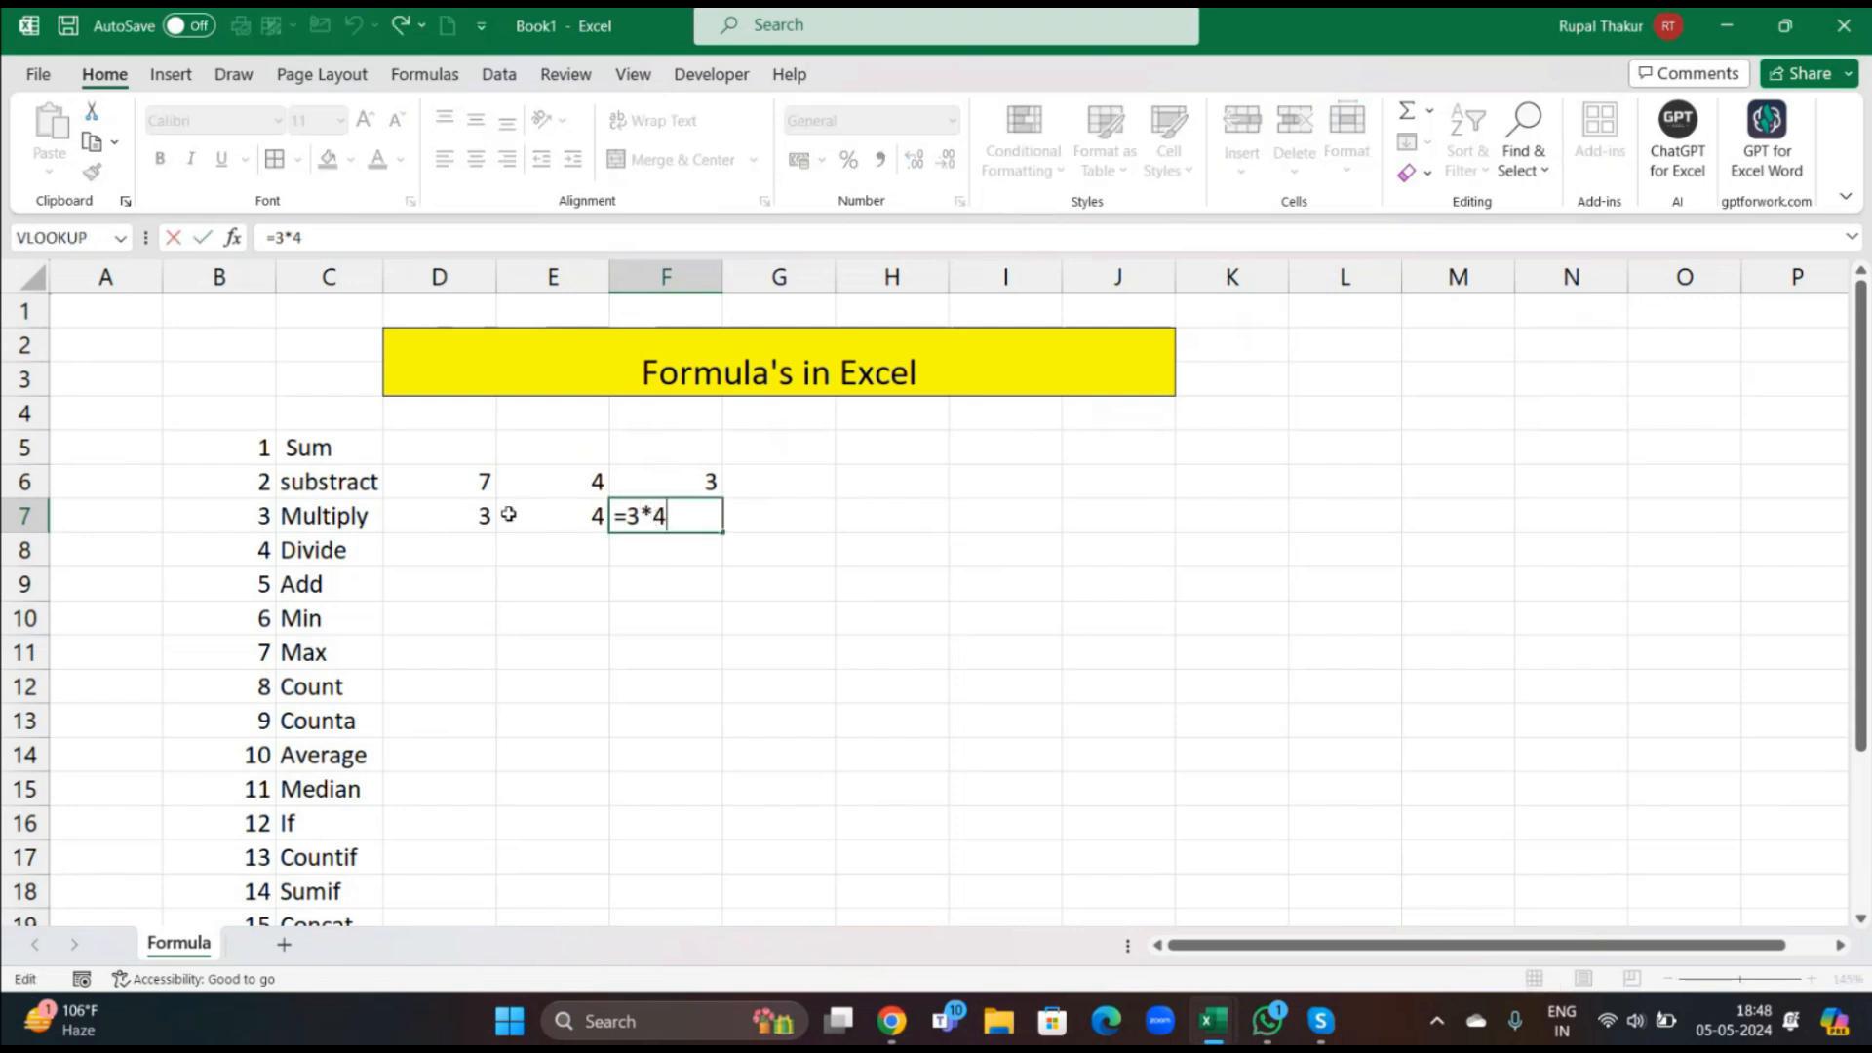
{"action": "key", "text": "BackSpace"}
{"action": "key", "text": "BackSpace"}
{"action": "key", "text": "BackSpace"}
{"action": "left_click", "coordinate": [443, 516]}
{"action": "type", "text": "*"}
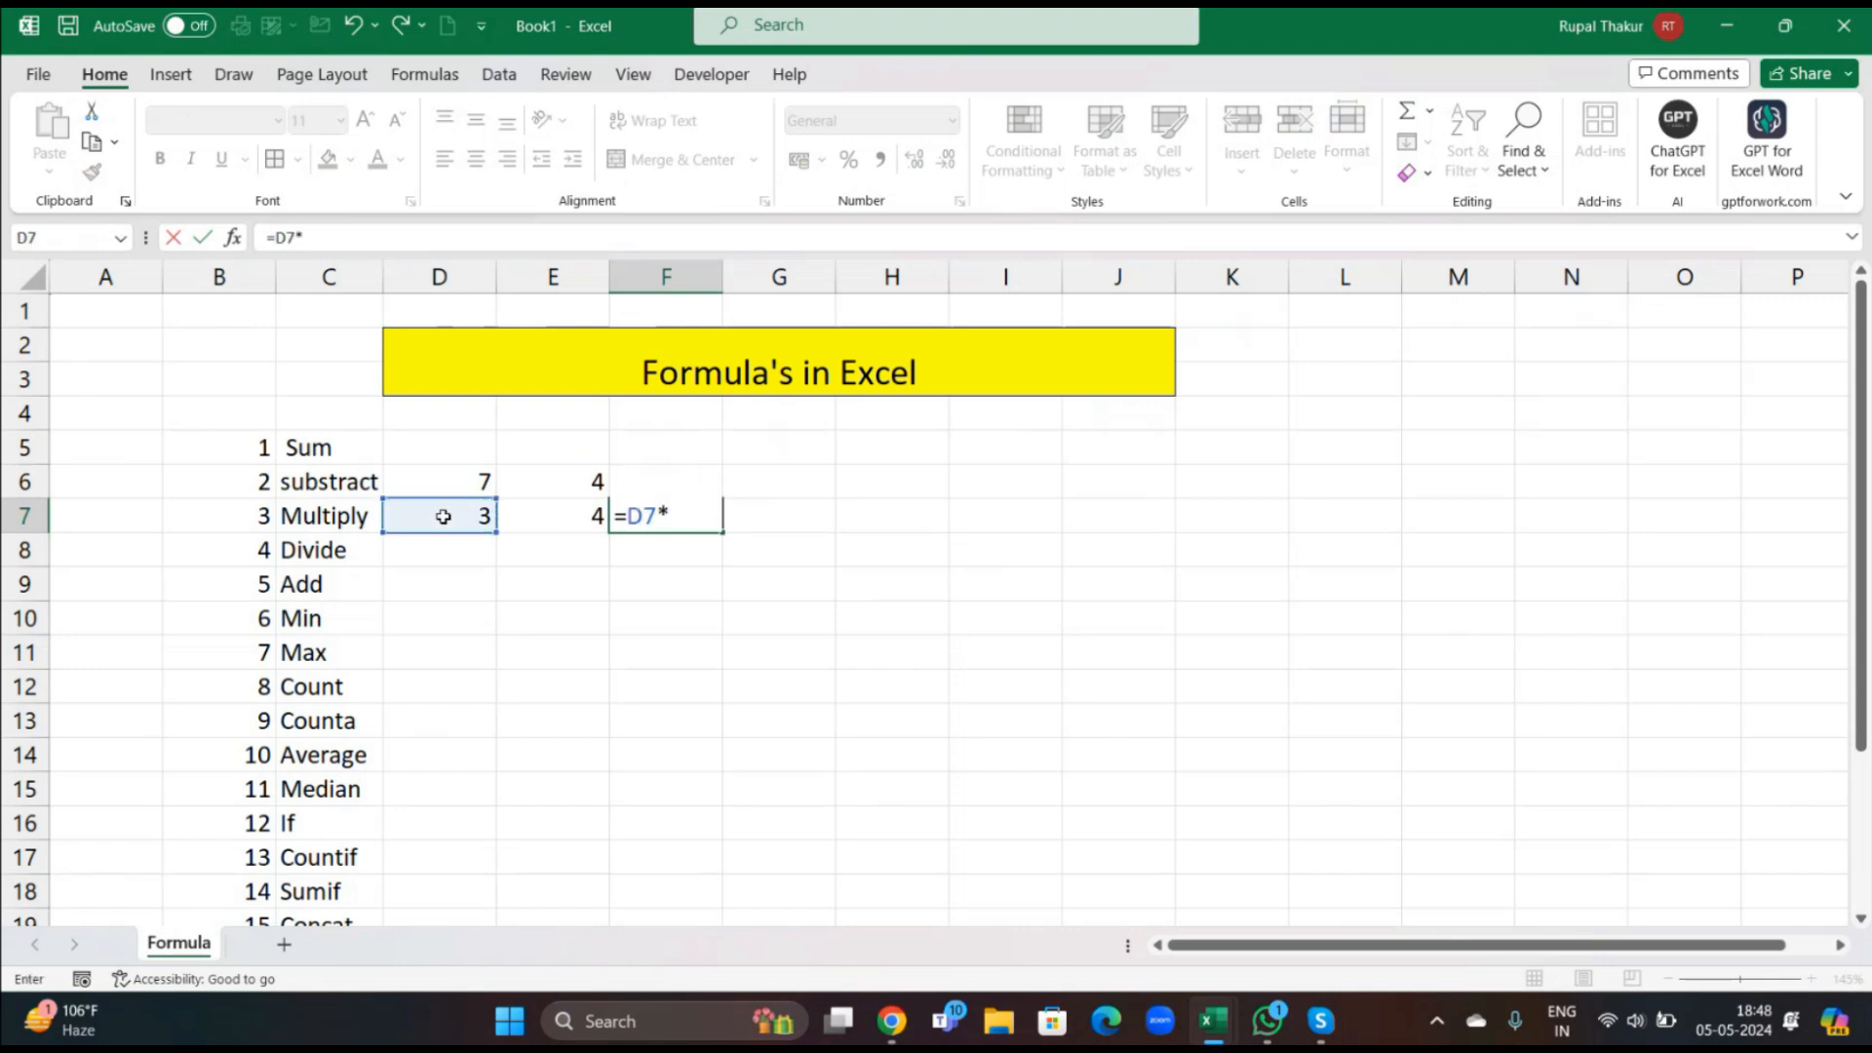
{"action": "left_click", "coordinate": [530, 527]}
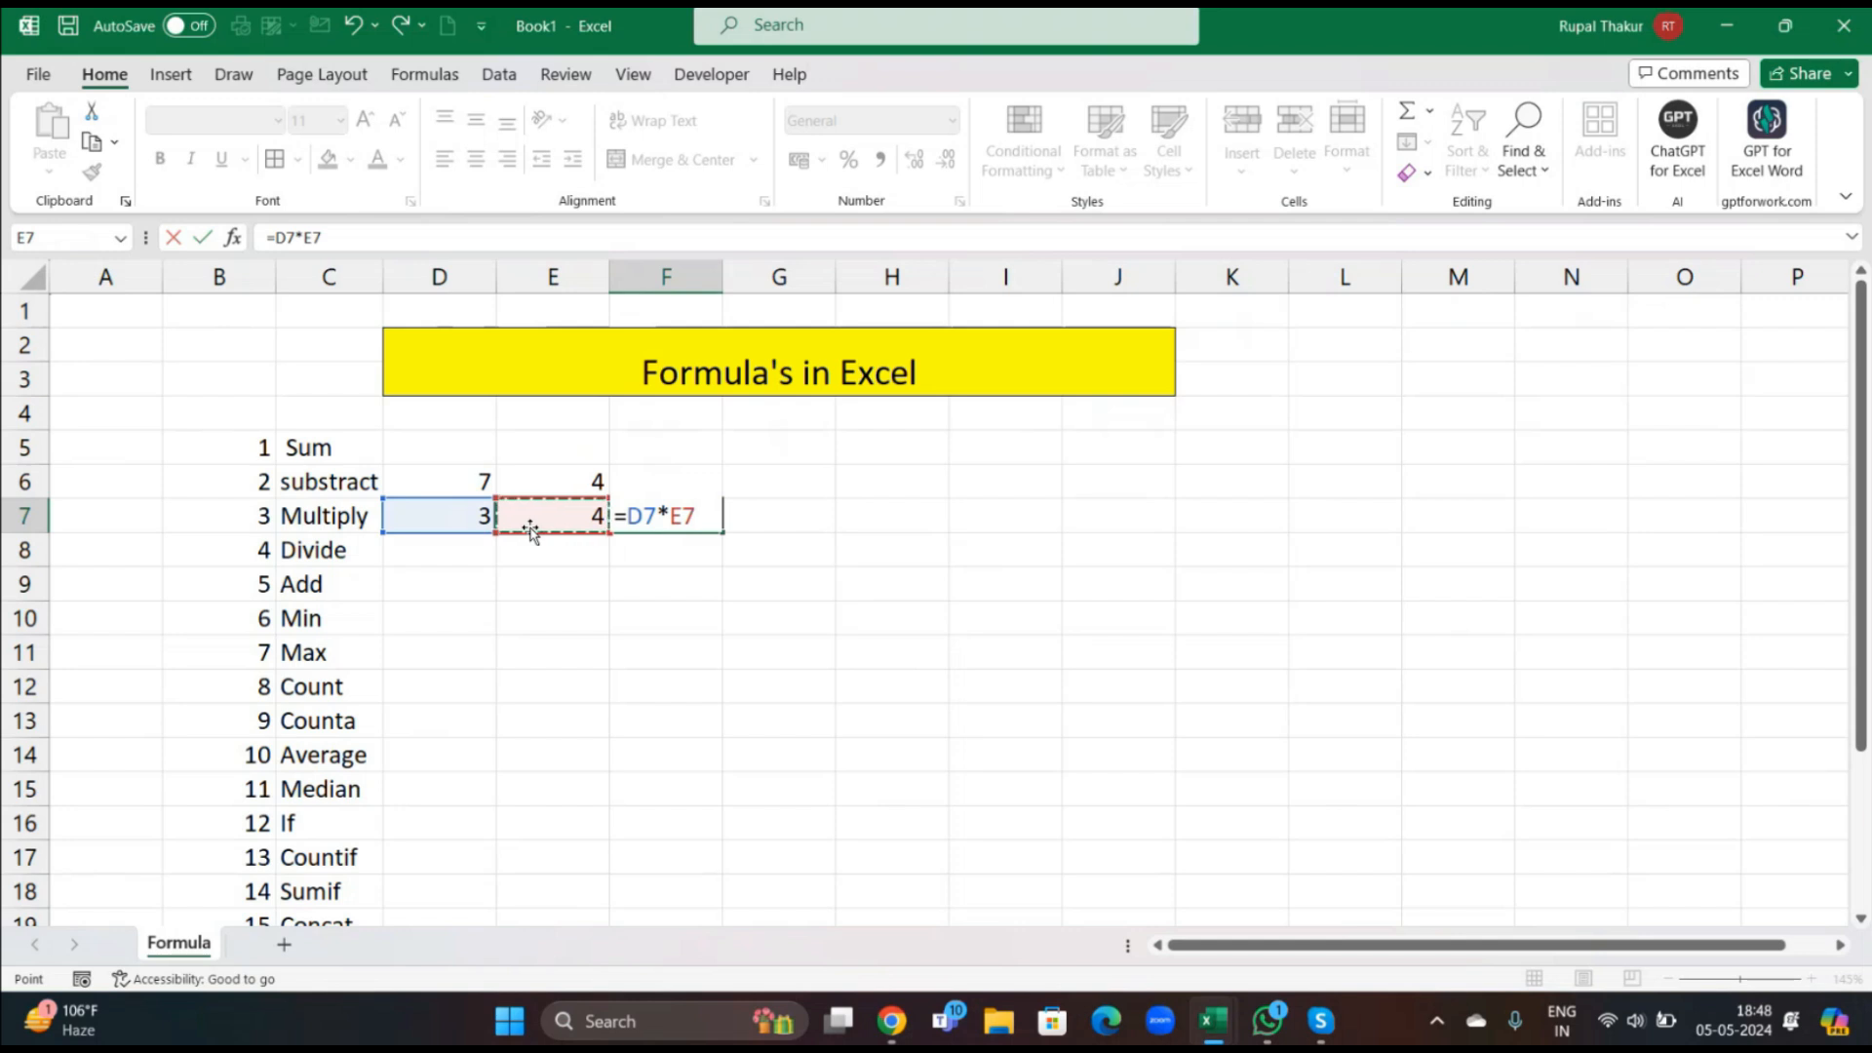
{"action": "key", "text": "Return"}
Enter 4 in D8 and 6 in E8 on the Divide row.
{"action": "left_click", "coordinate": [471, 553]}
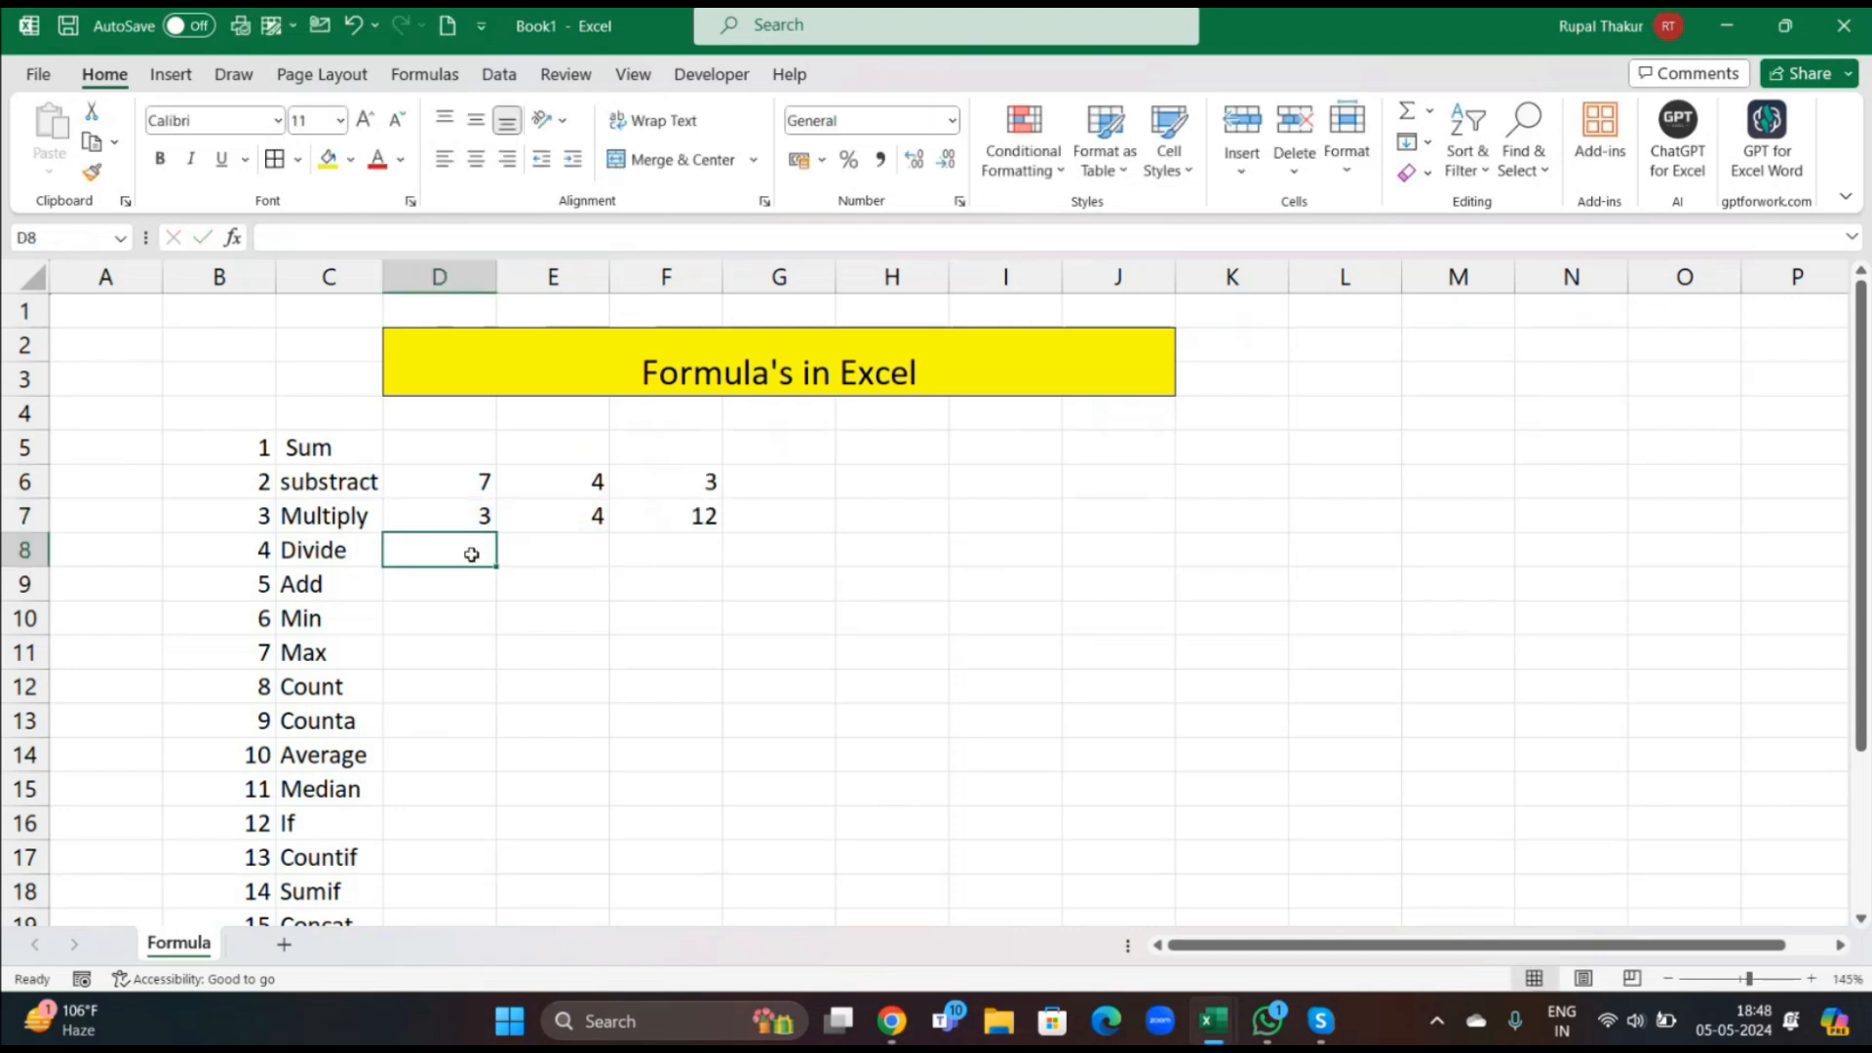
{"action": "type", "text": "4"}
{"action": "key", "text": "Tab"}
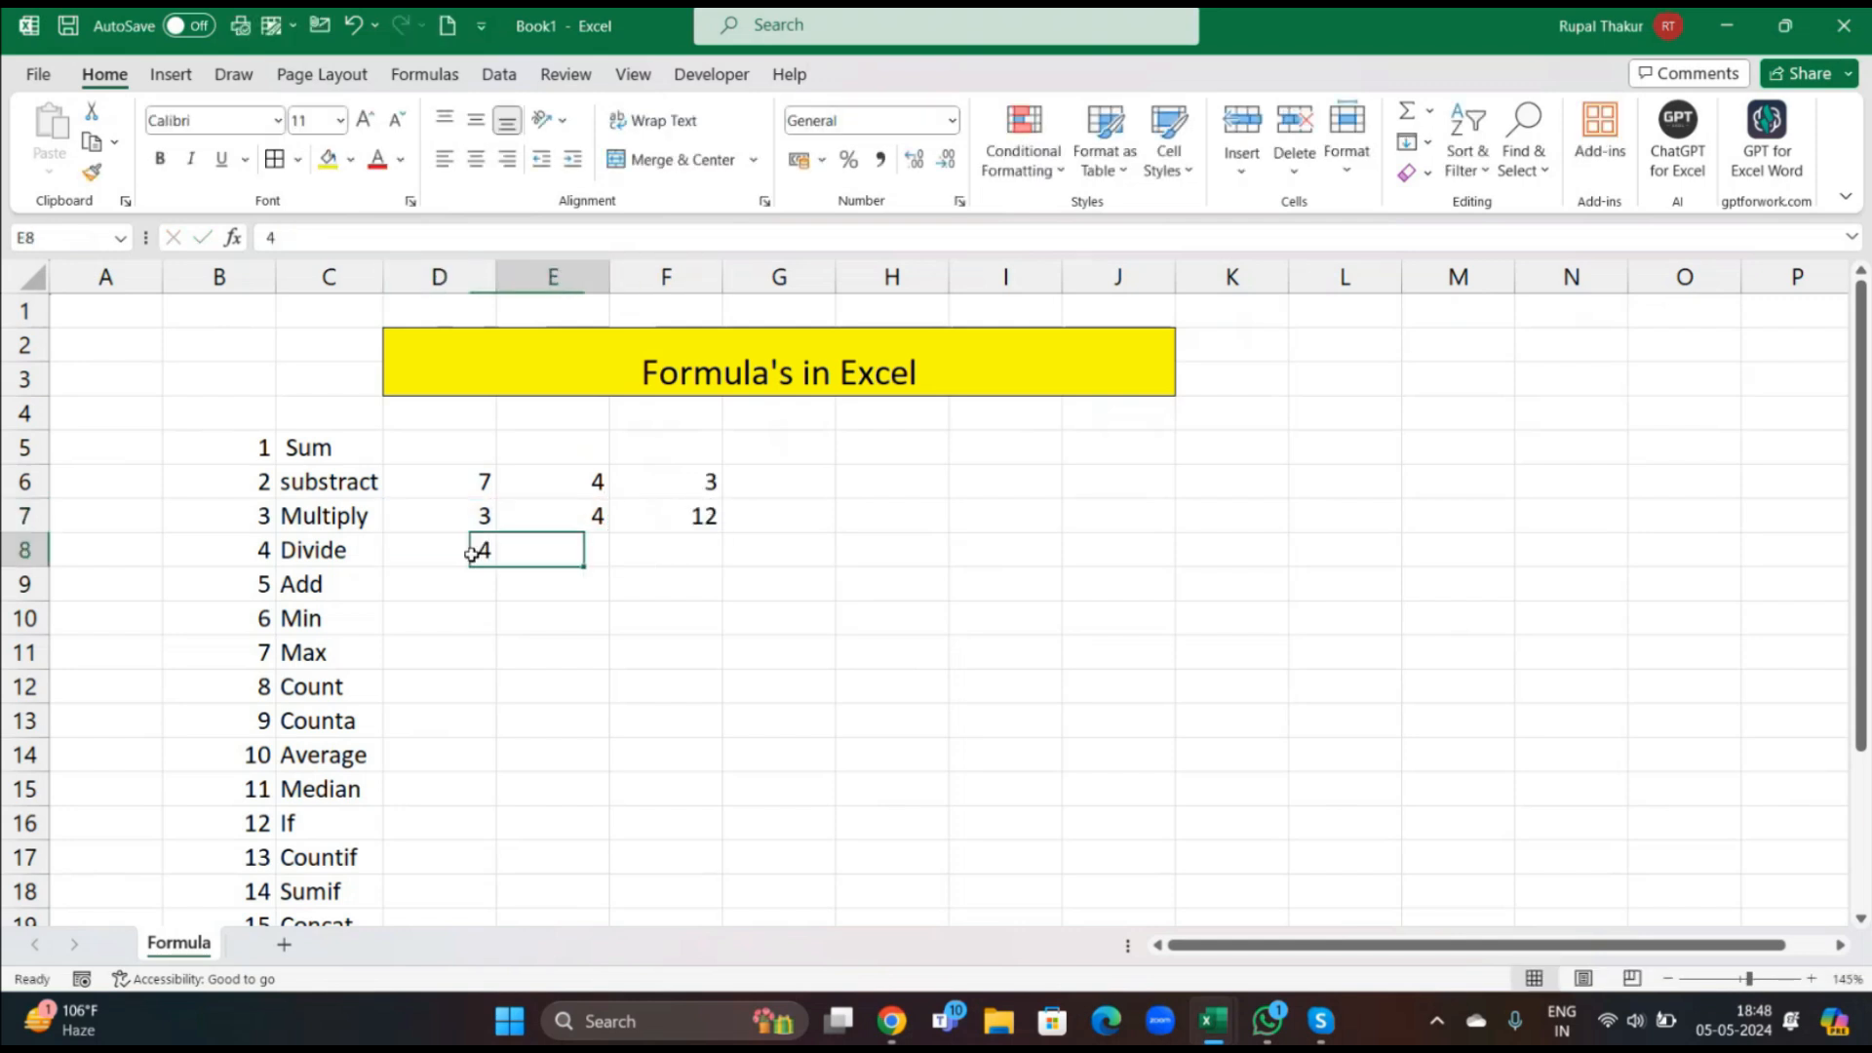
{"action": "type", "text": "6"}
Calculate the quotient in cell F8 with the cell-reference formula =E8/D8.
{"action": "left_click", "coordinate": [685, 549]}
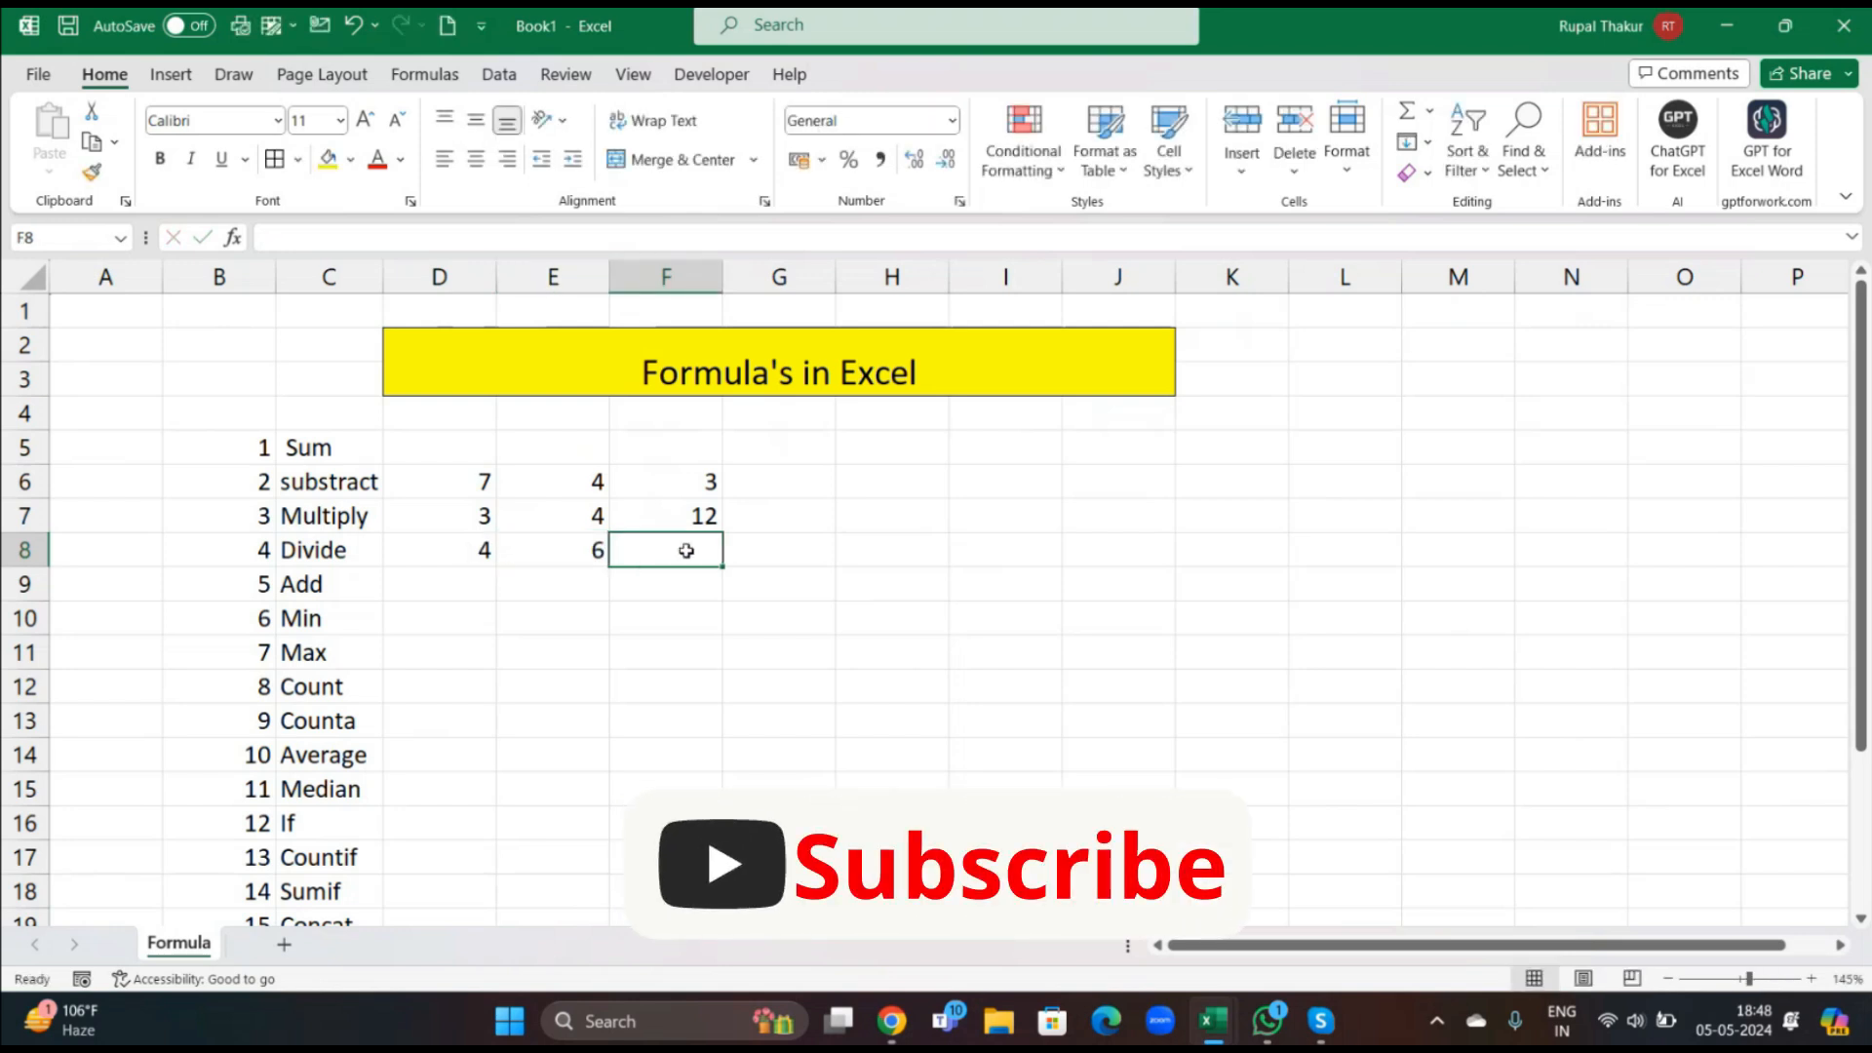
{"action": "type", "text": "=div"}
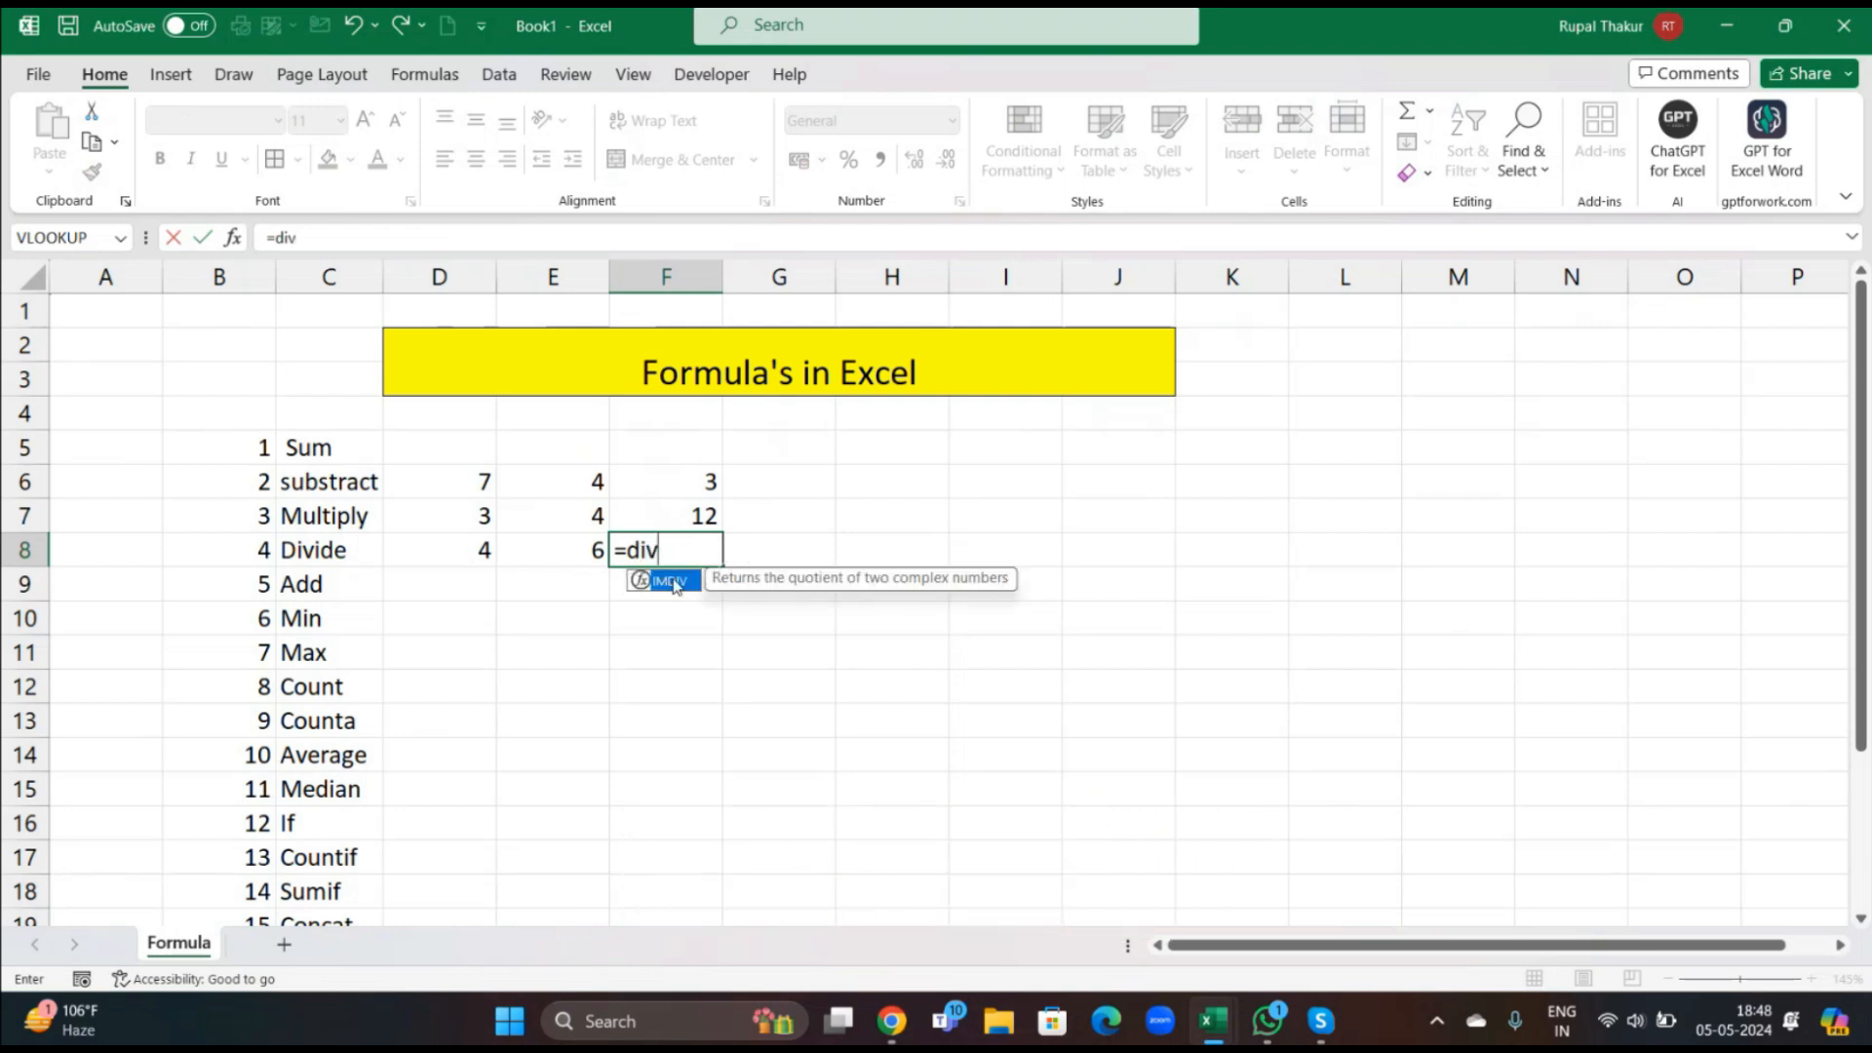
{"action": "key", "text": "BackSpace"}
{"action": "key", "text": "BackSpace"}
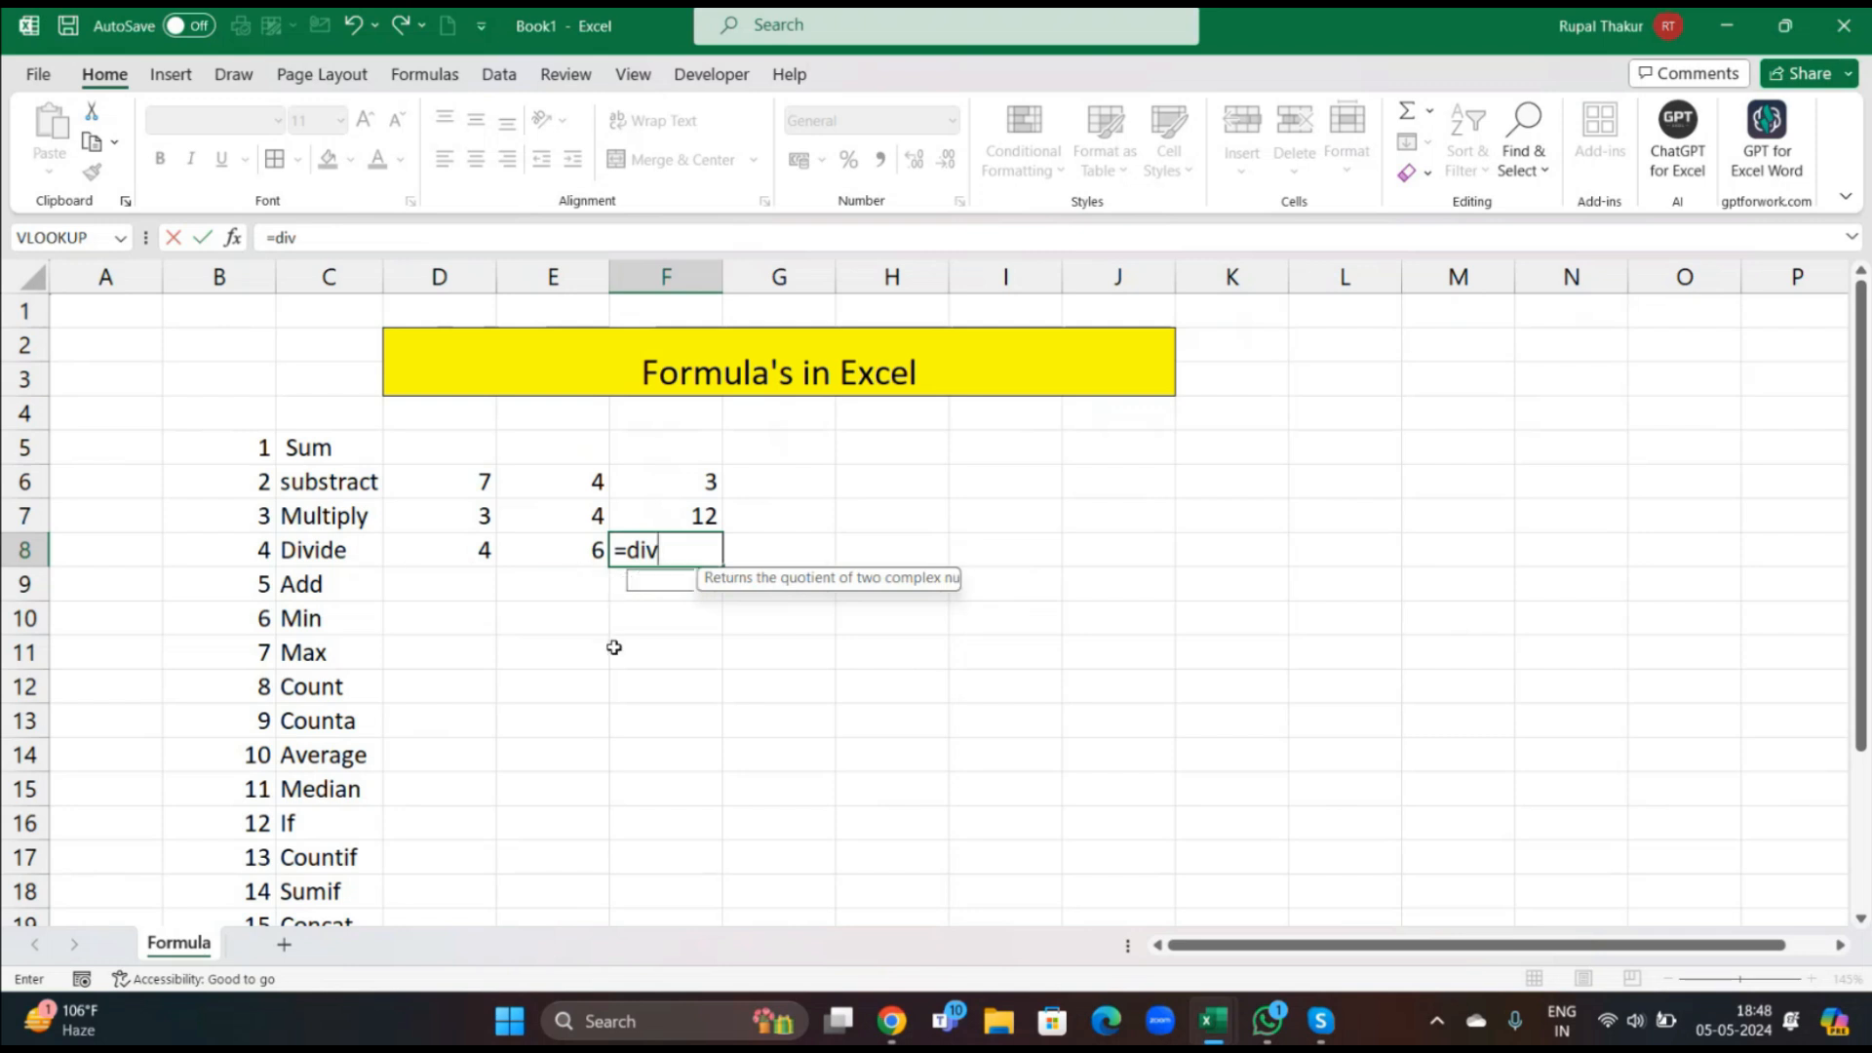
{"action": "key", "text": "BackSpace"}
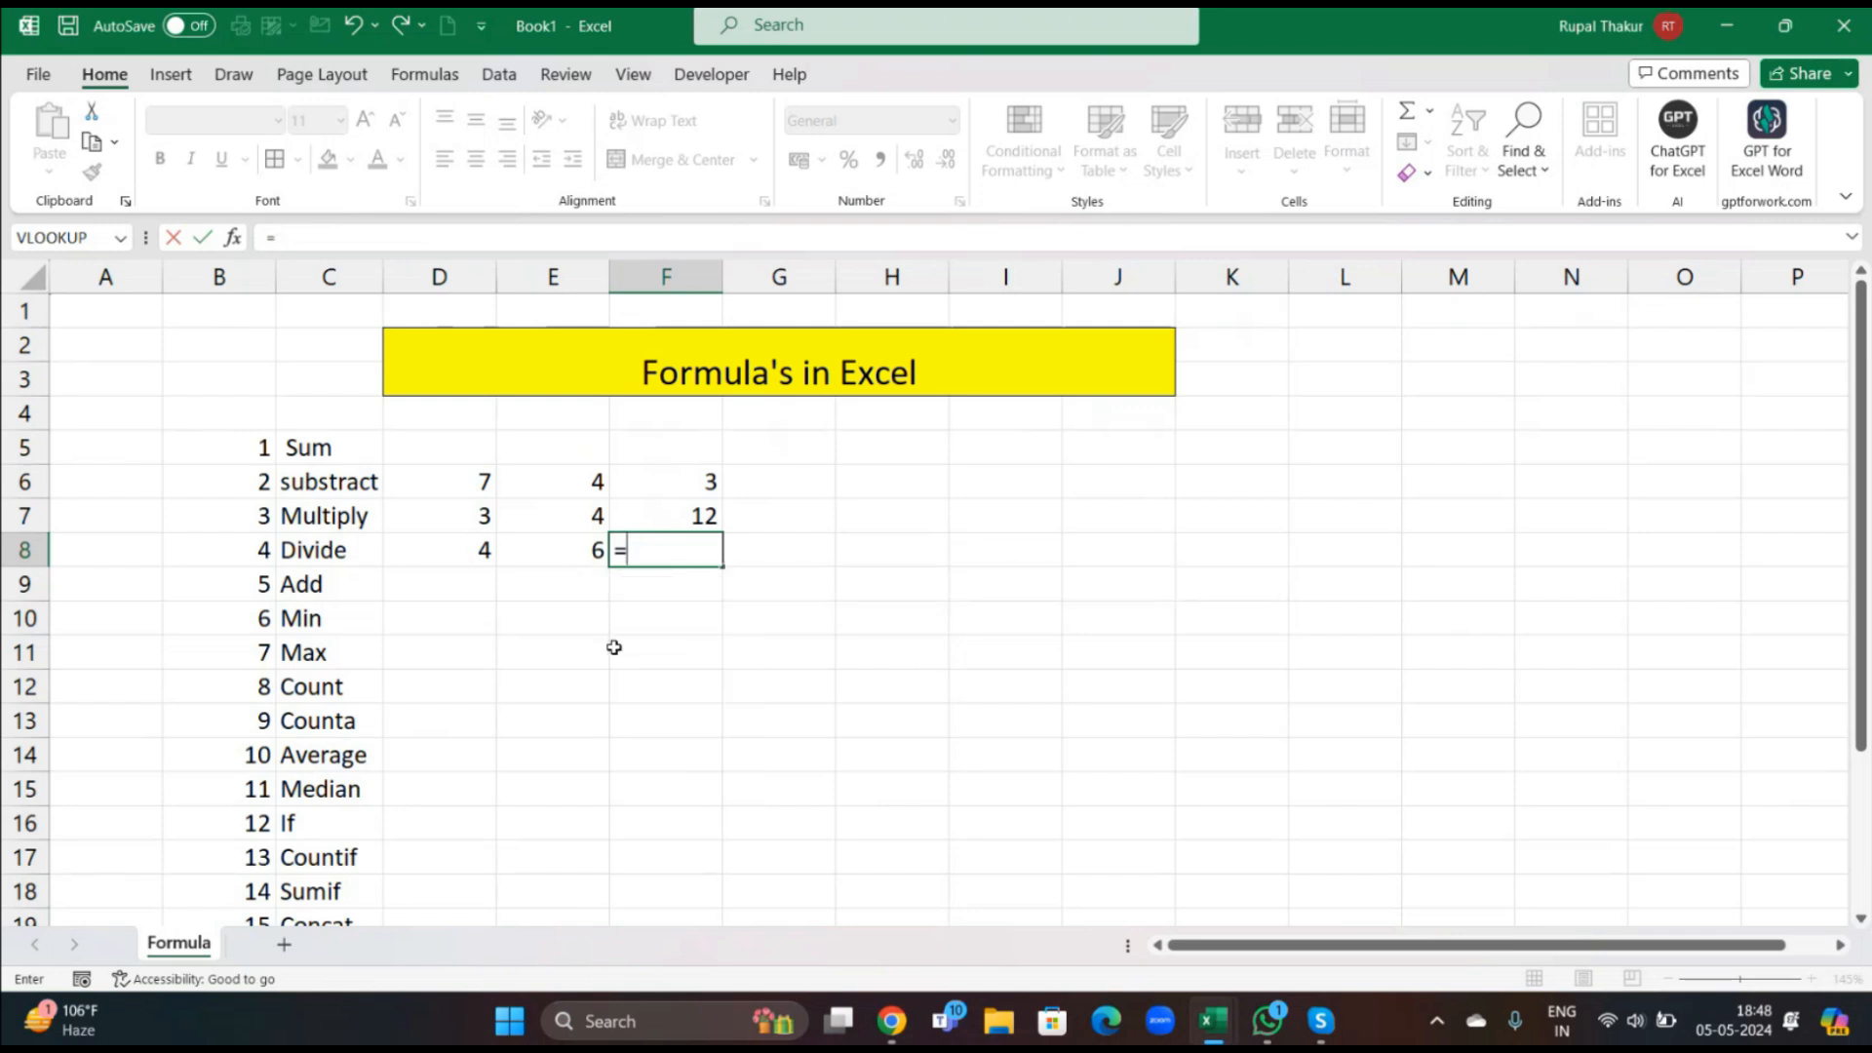
{"action": "left_click", "coordinate": [549, 551]}
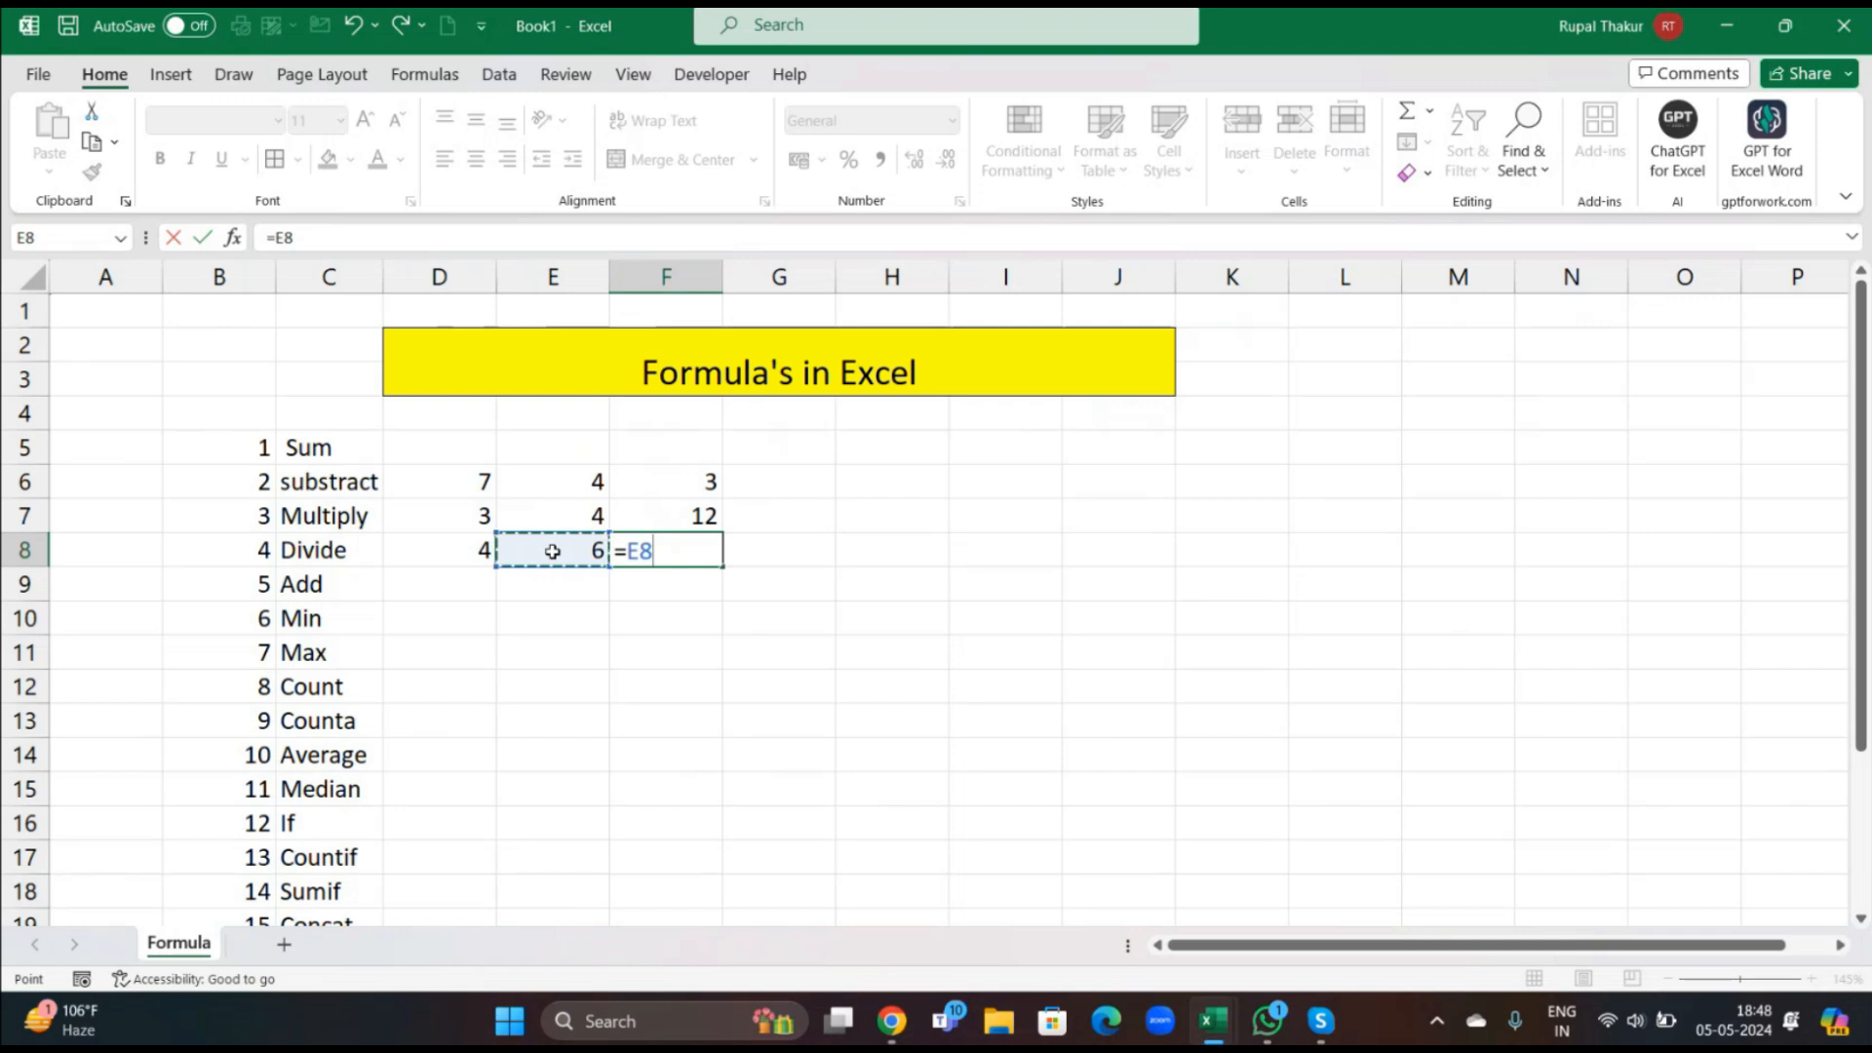
{"action": "type", "text": "/"}
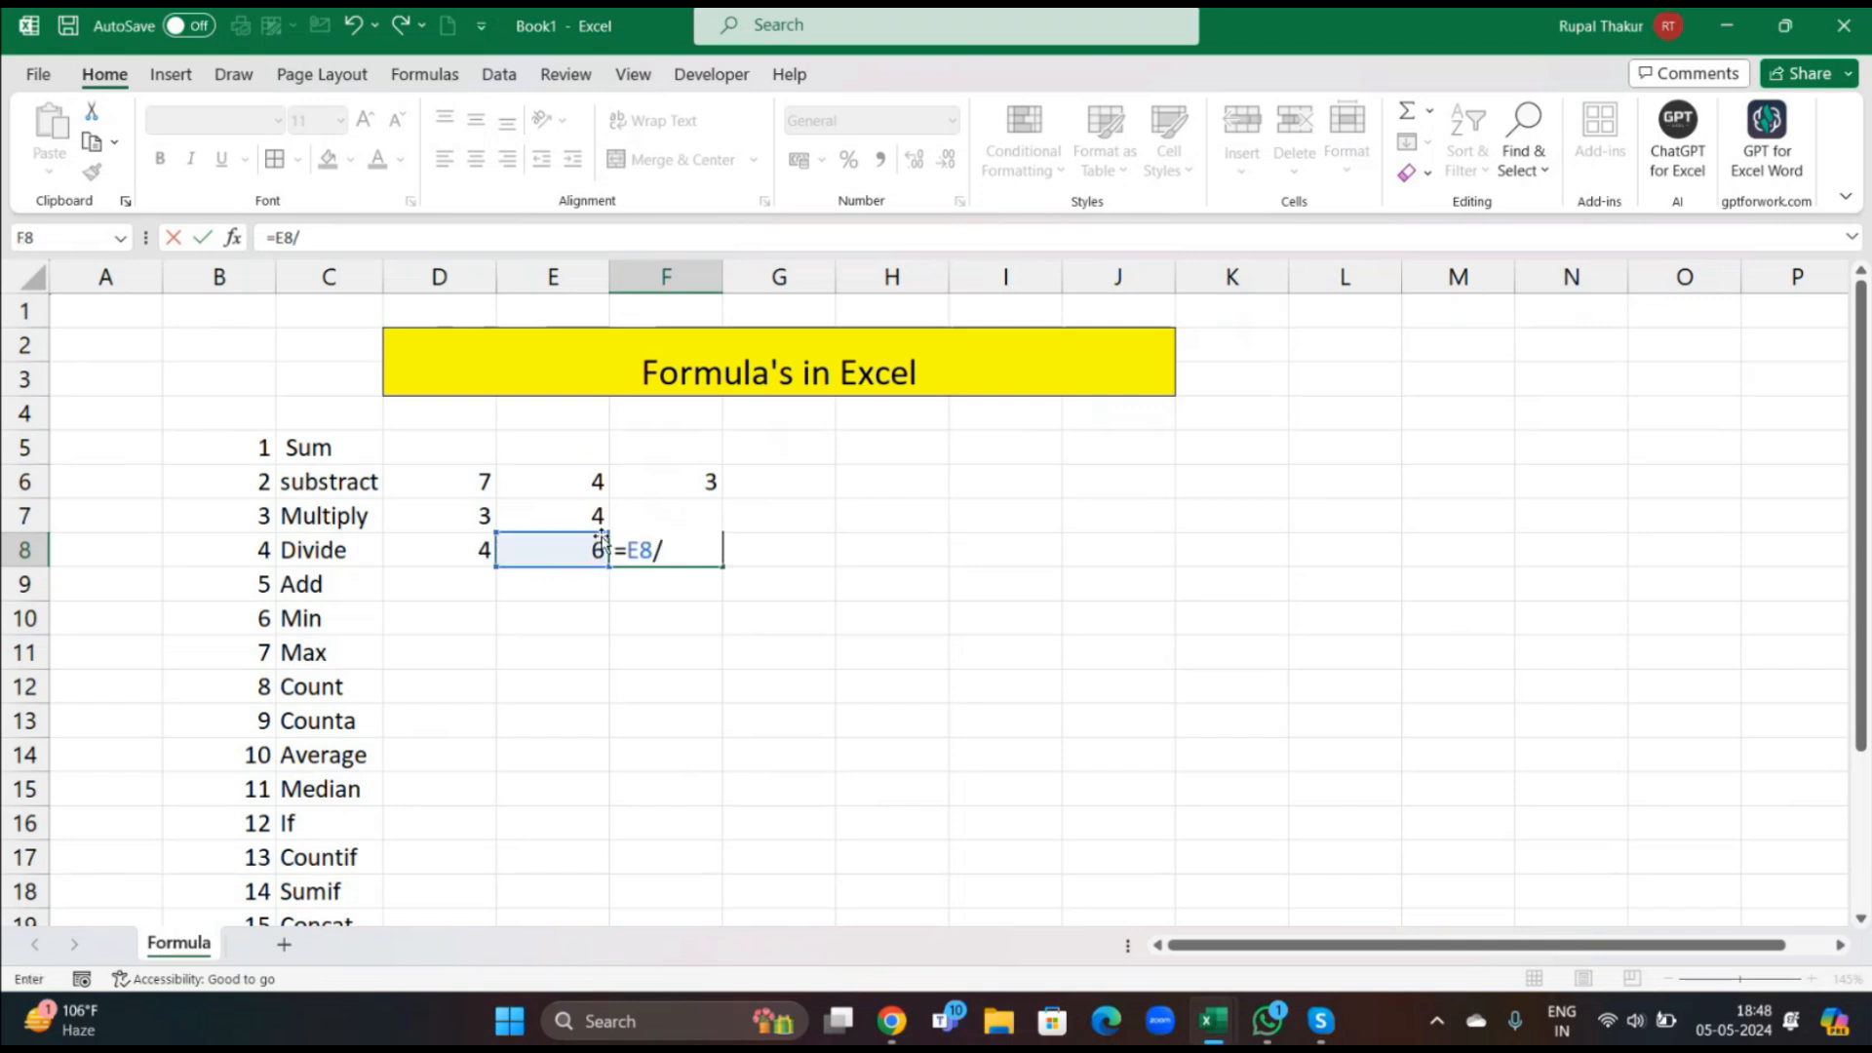
{"action": "left_click", "coordinate": [458, 549]}
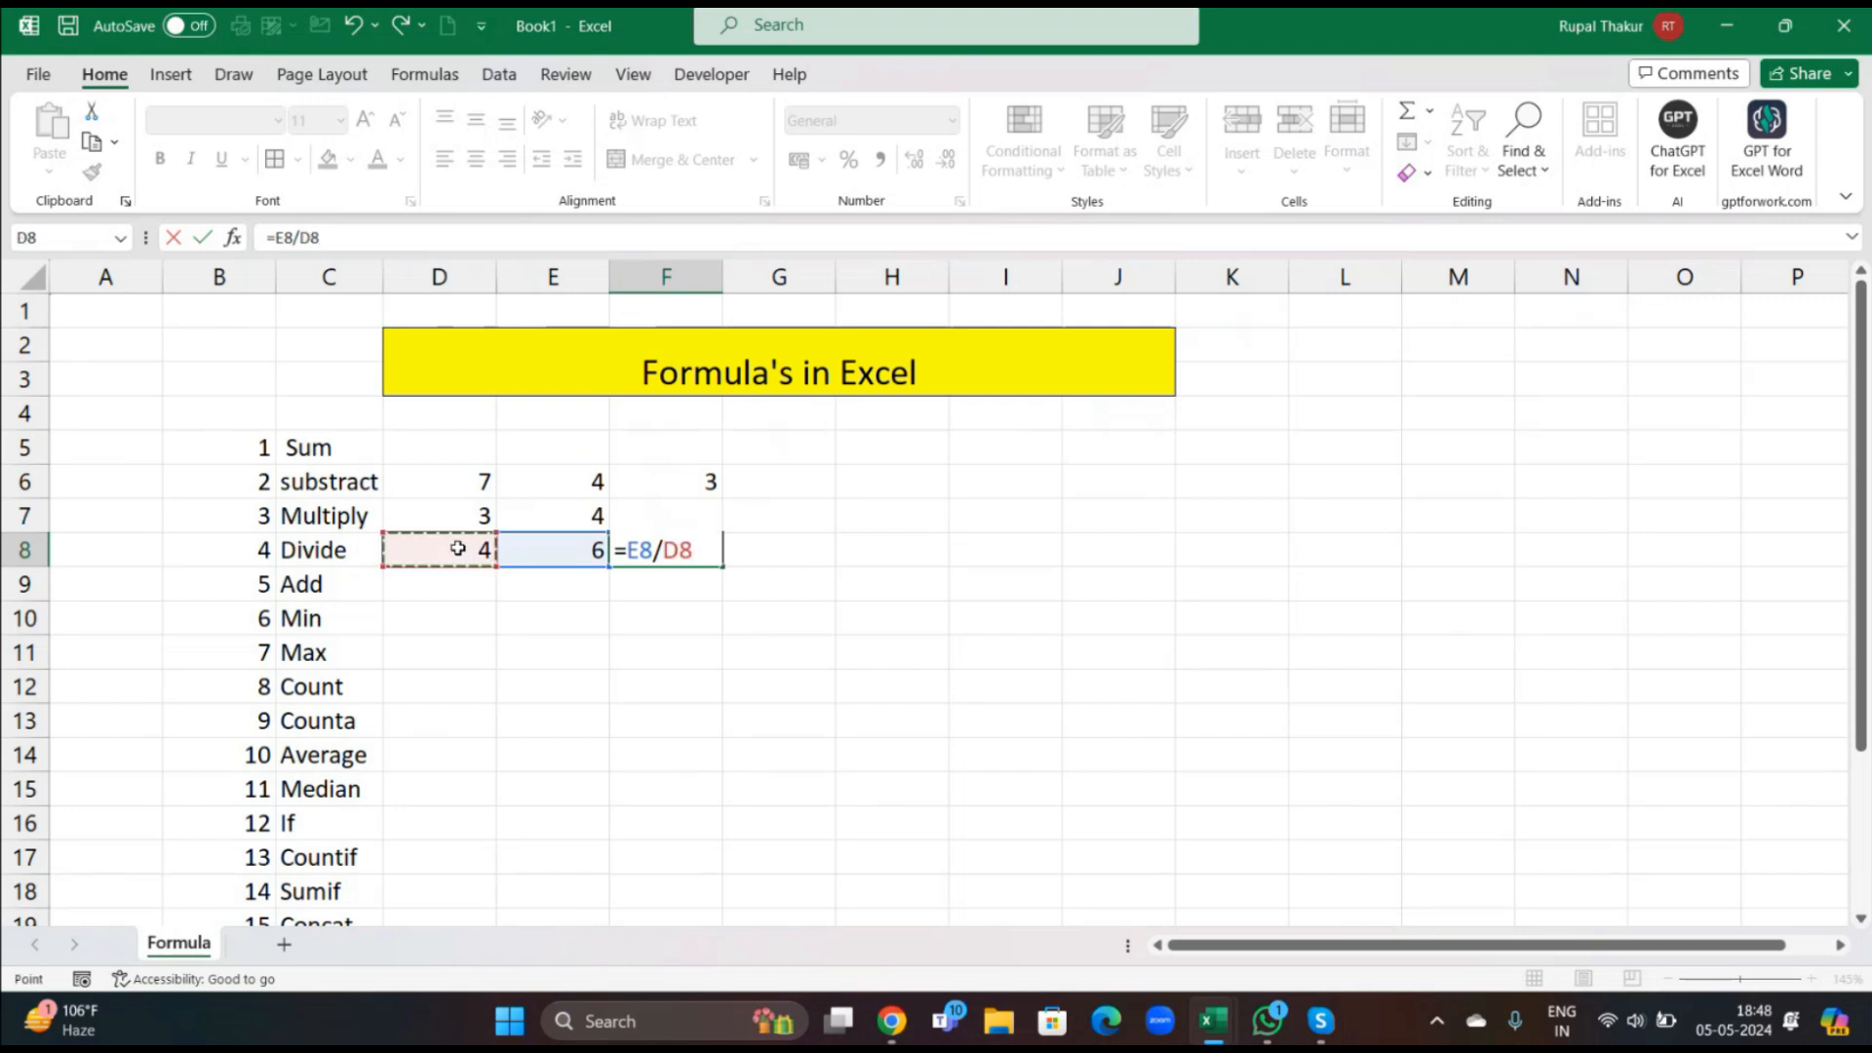
{"action": "key", "text": "Return"}
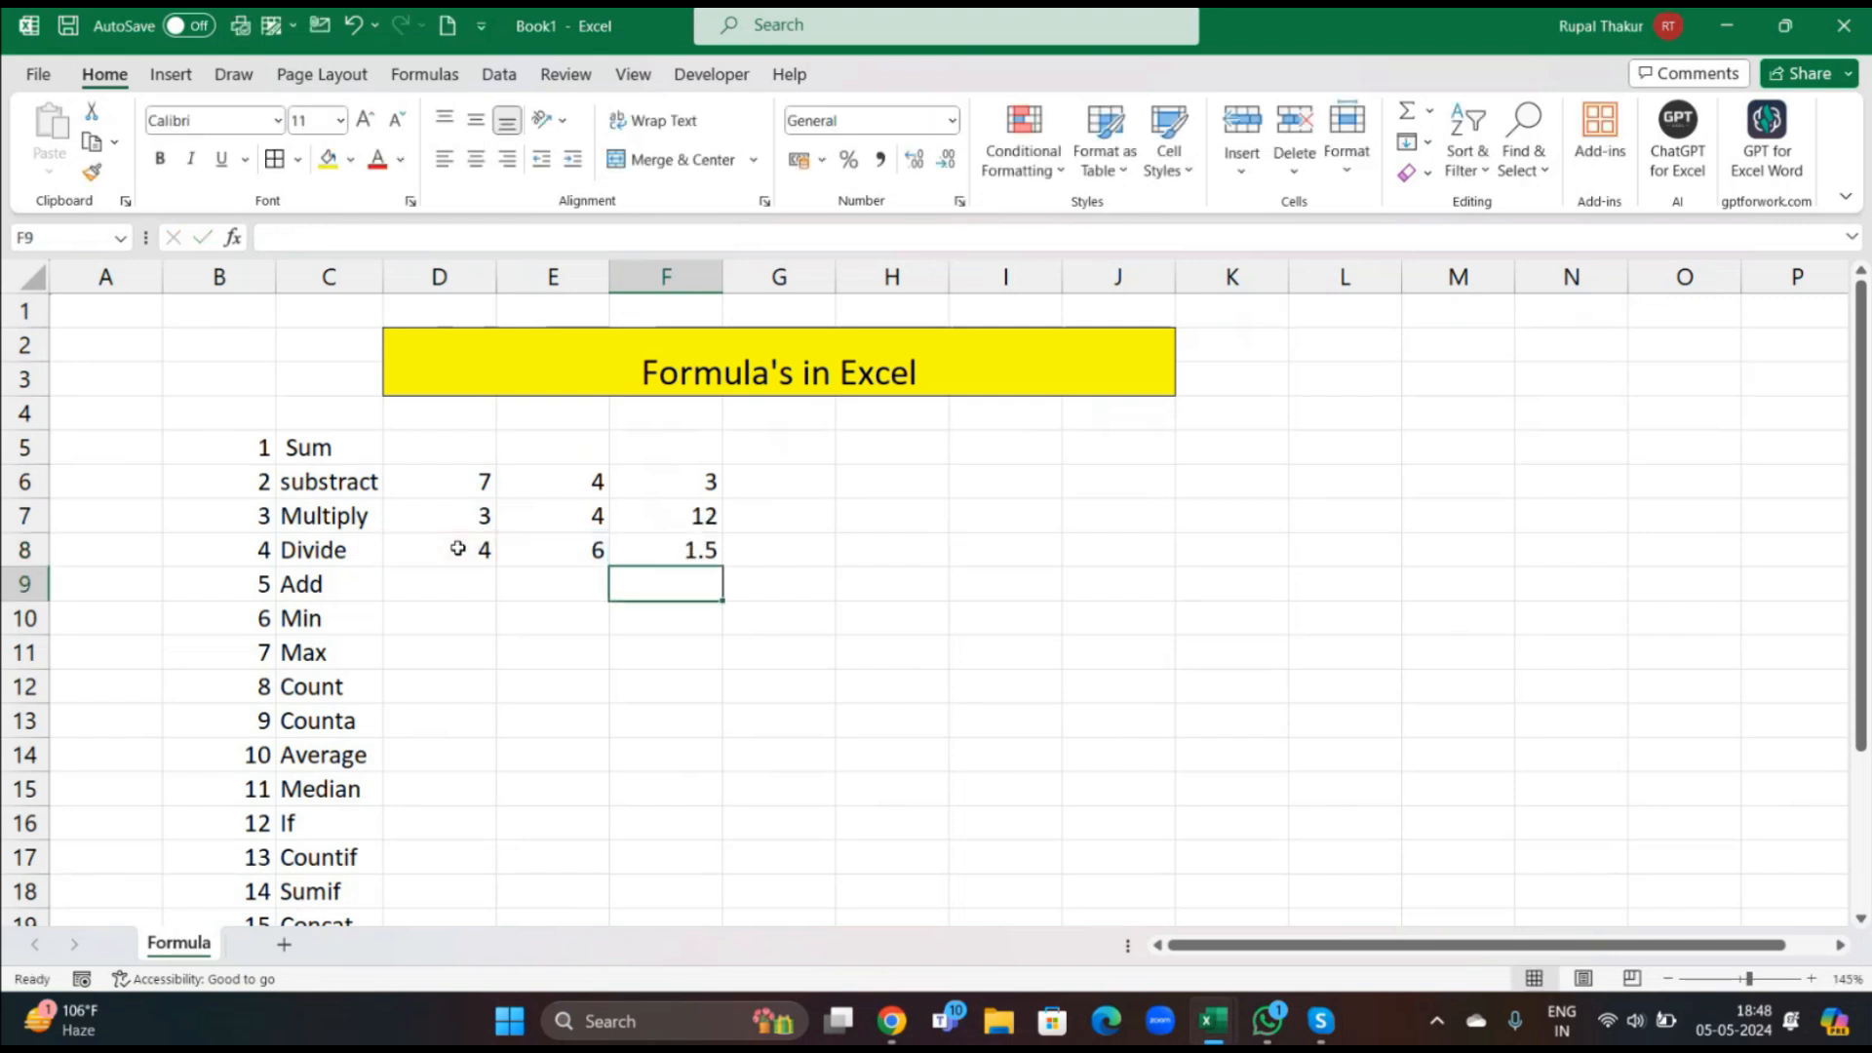
Inspect the division formula in cell F8 and its referenced cells, leaving it as entered.
{"action": "left_click", "coordinate": [692, 552]}
{"action": "double_click", "coordinate": [690, 549]}
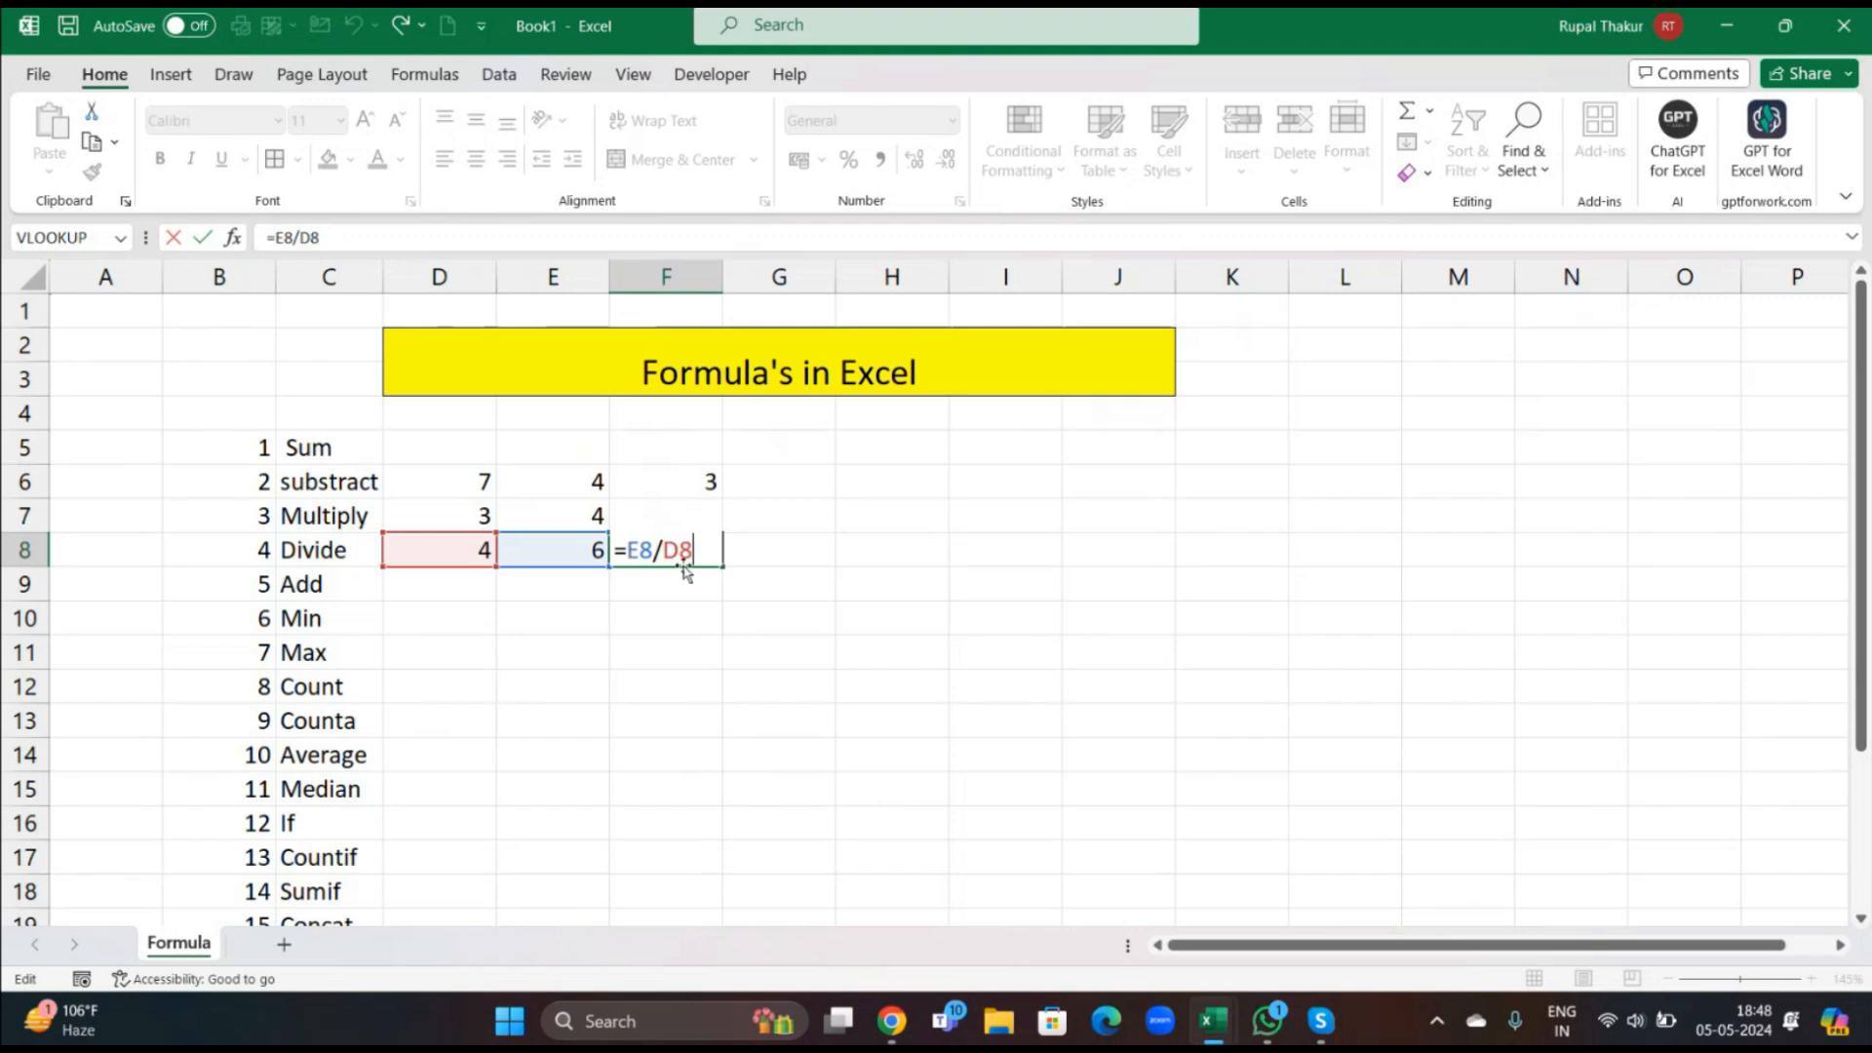
{"action": "key", "text": "Return"}
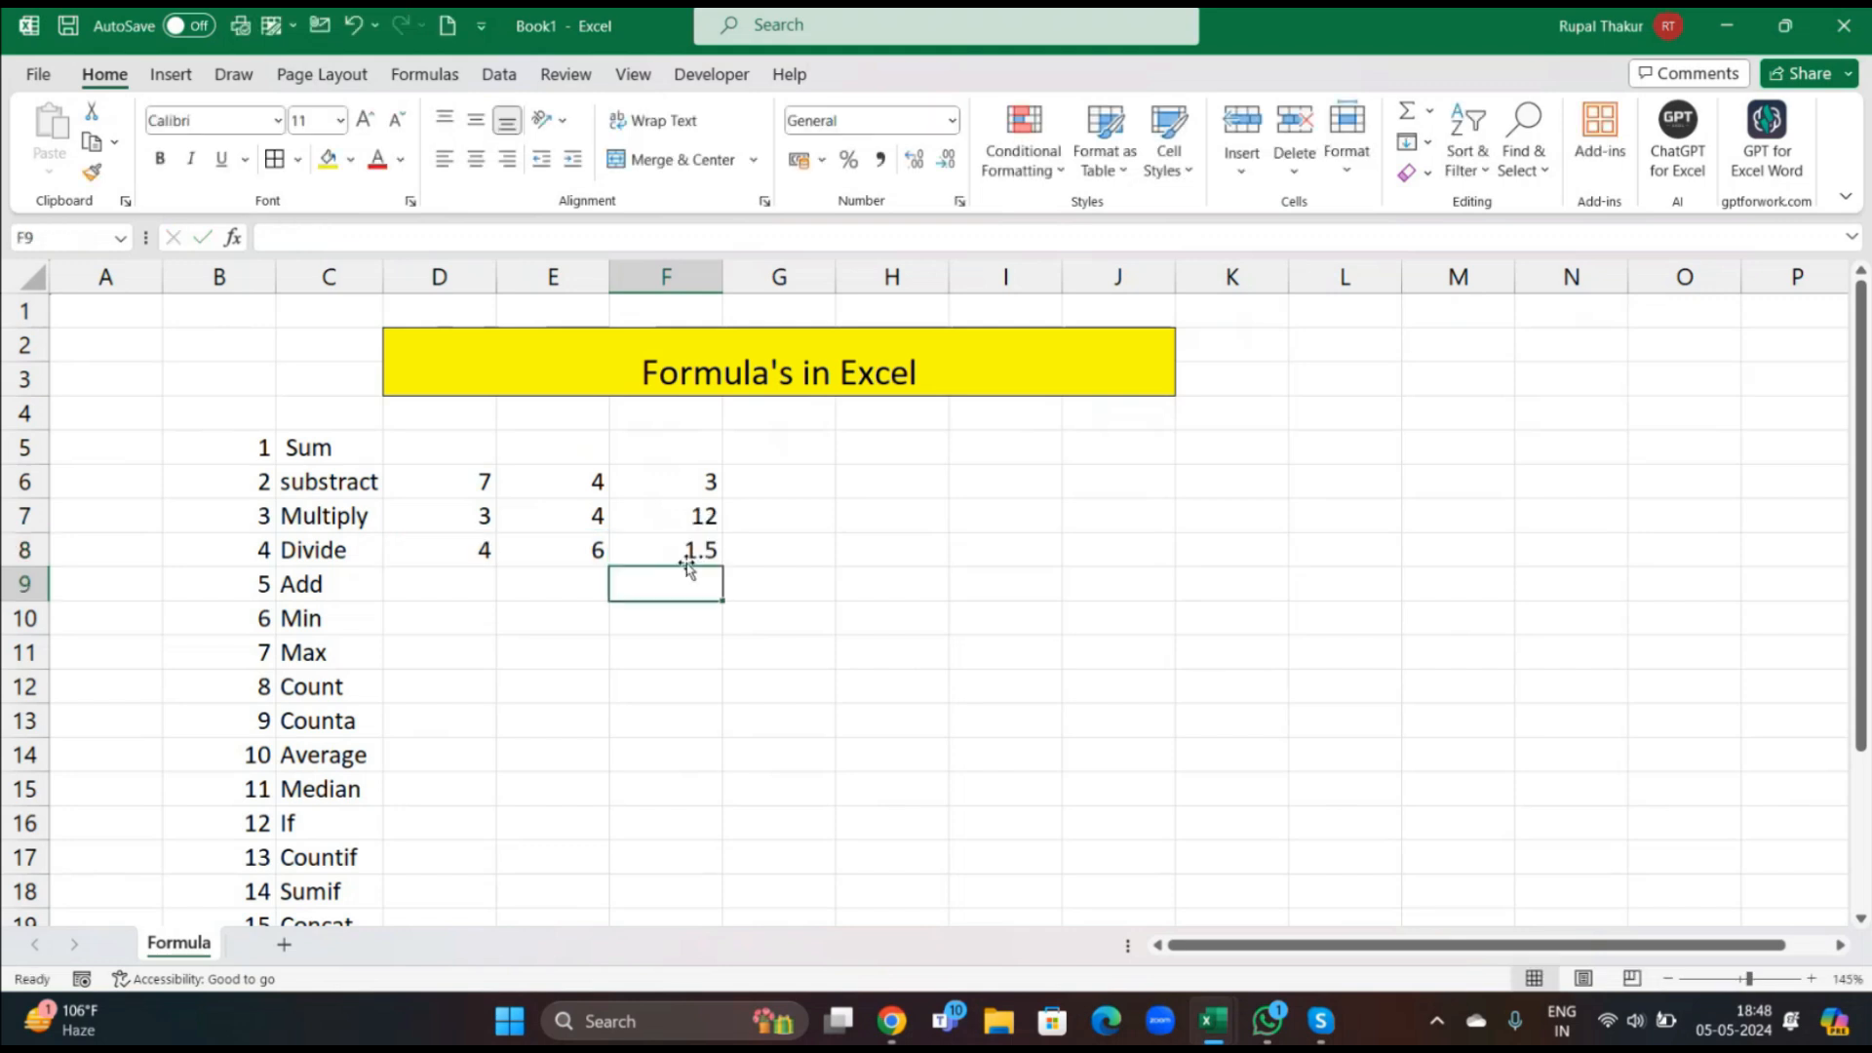
Enter 2 in D9 and 3 in E9 on the Add row.
{"action": "left_click", "coordinate": [473, 582]}
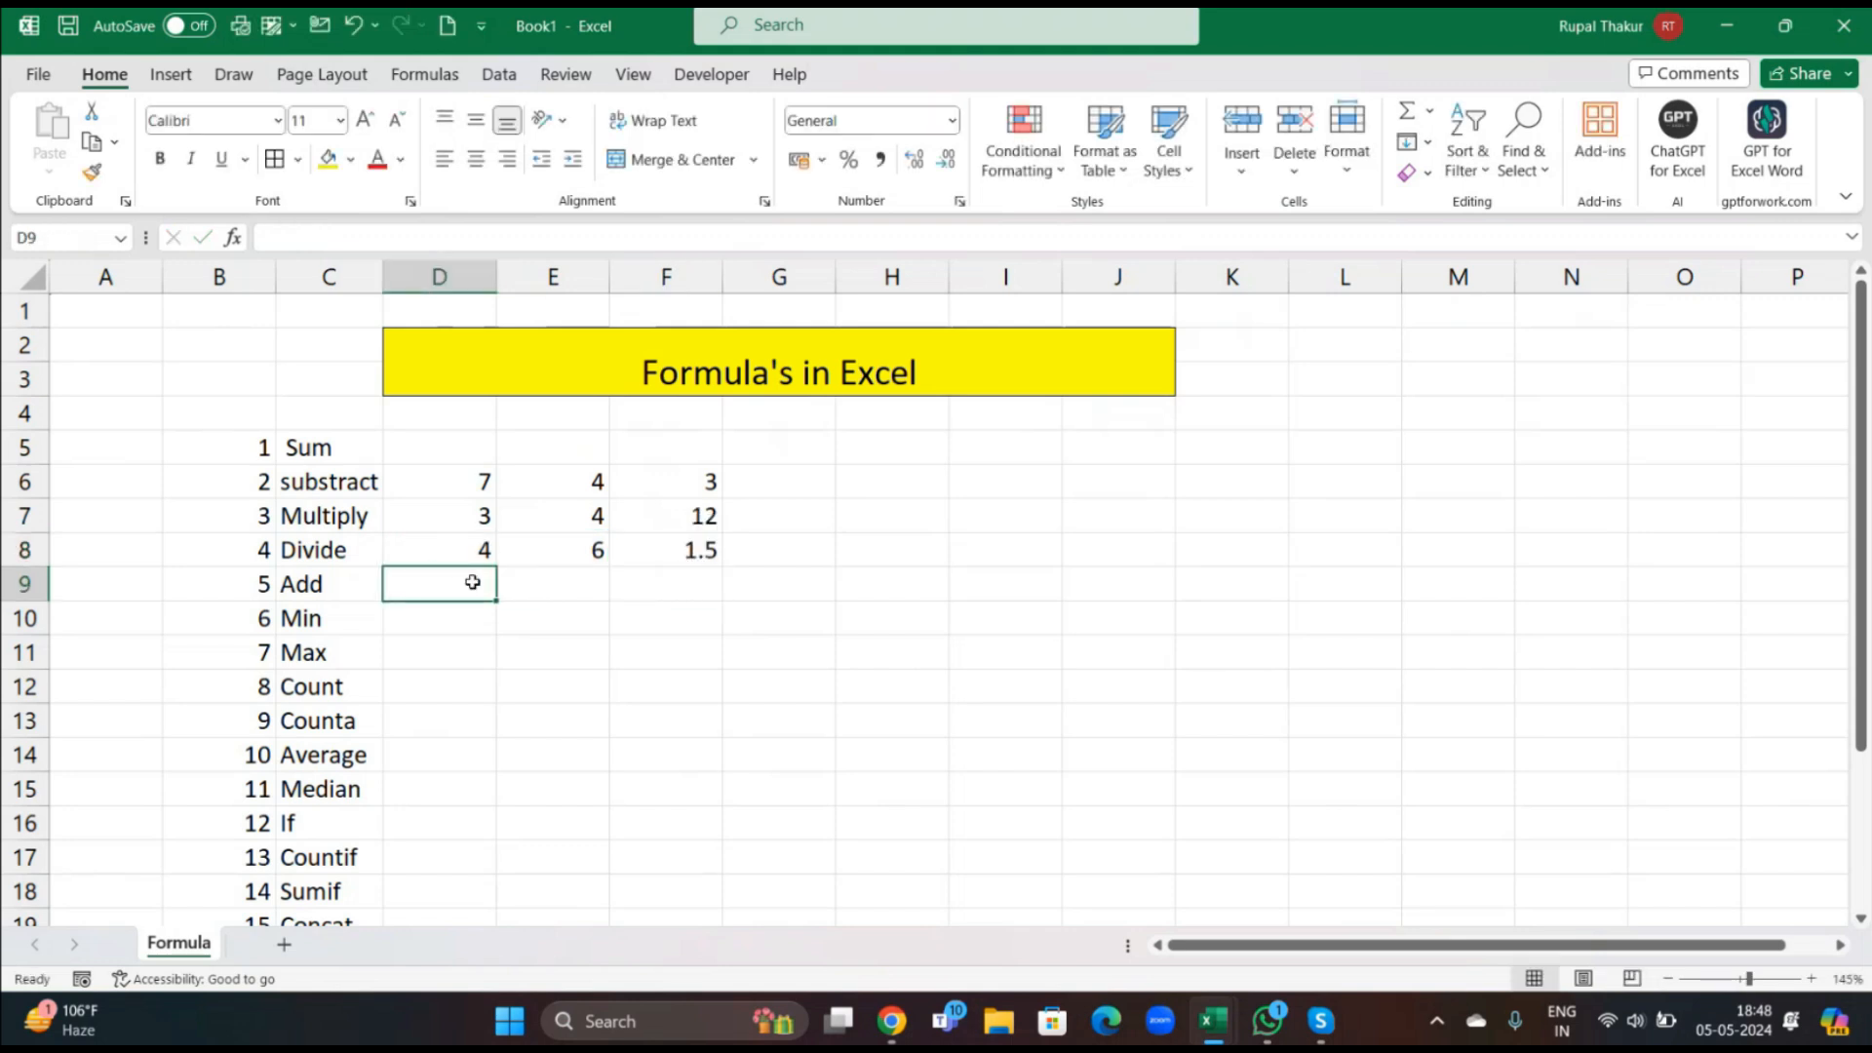
{"action": "type", "text": "2"}
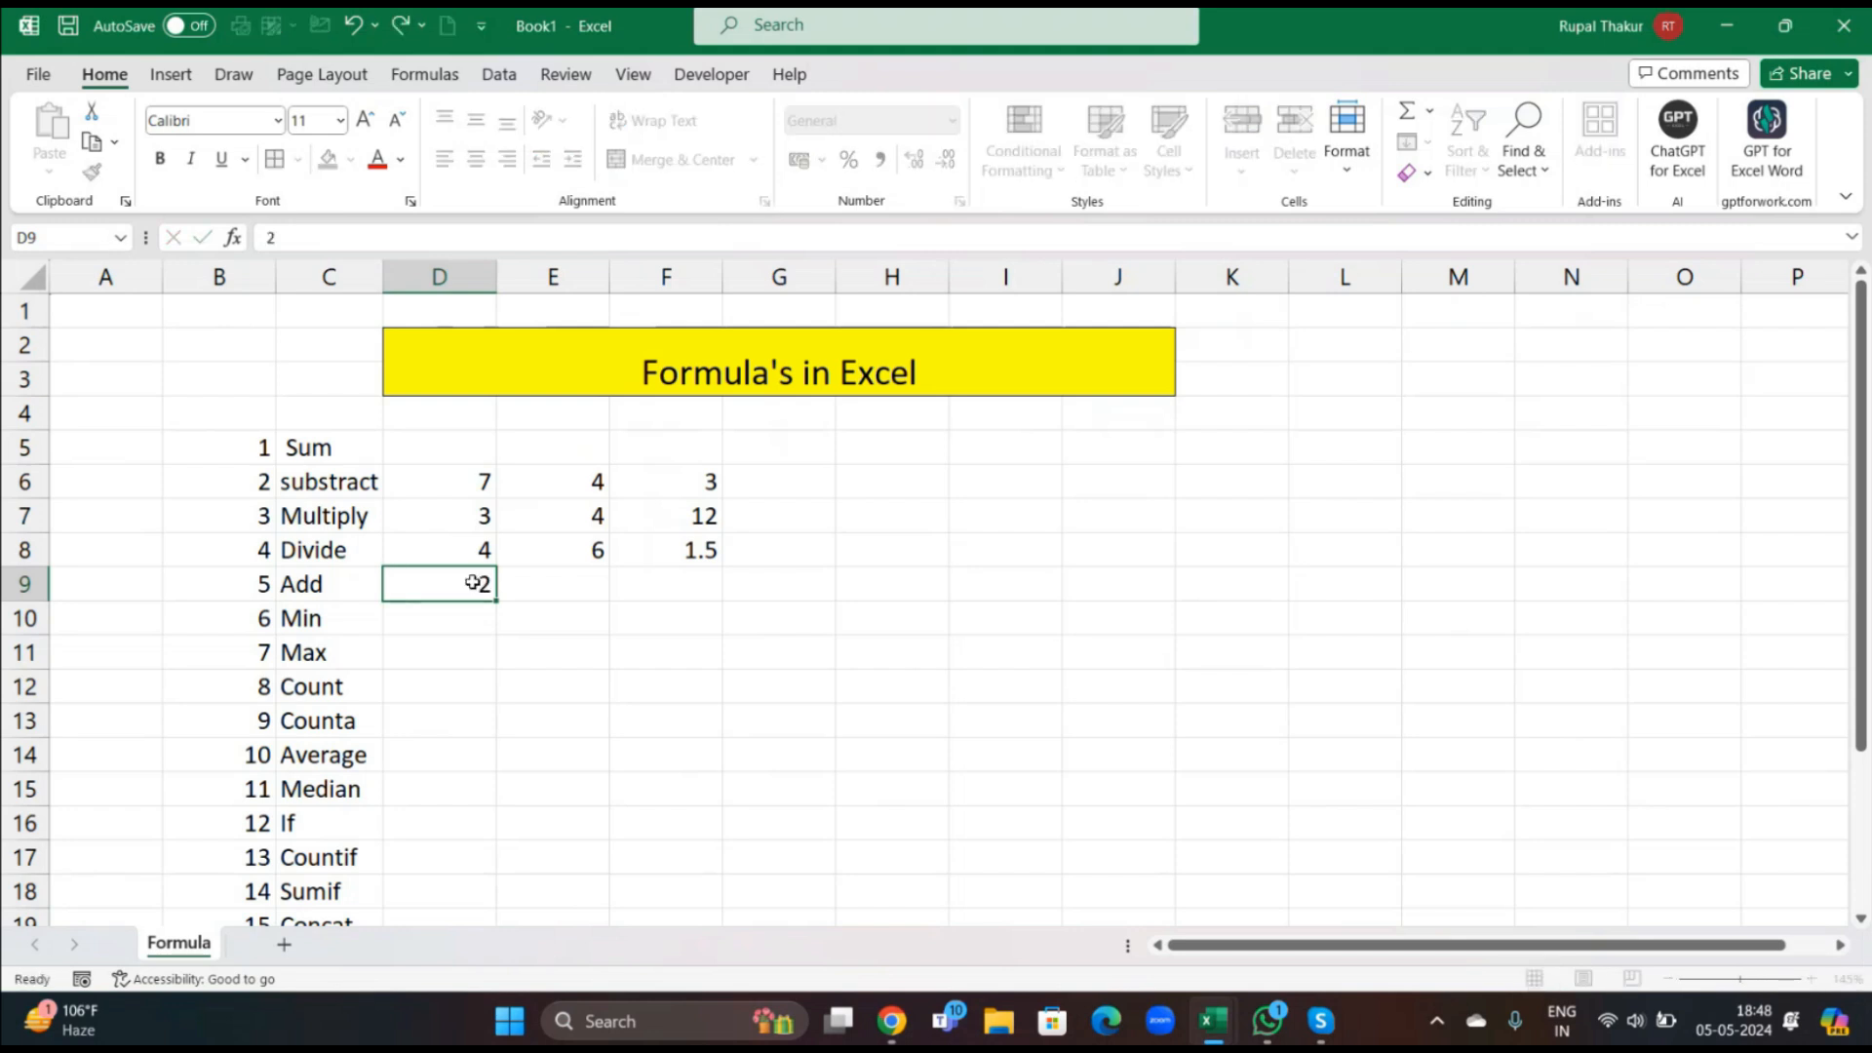
{"action": "key", "text": "Tab"}
{"action": "type", "text": "3"}
{"action": "key", "text": "Tab"}
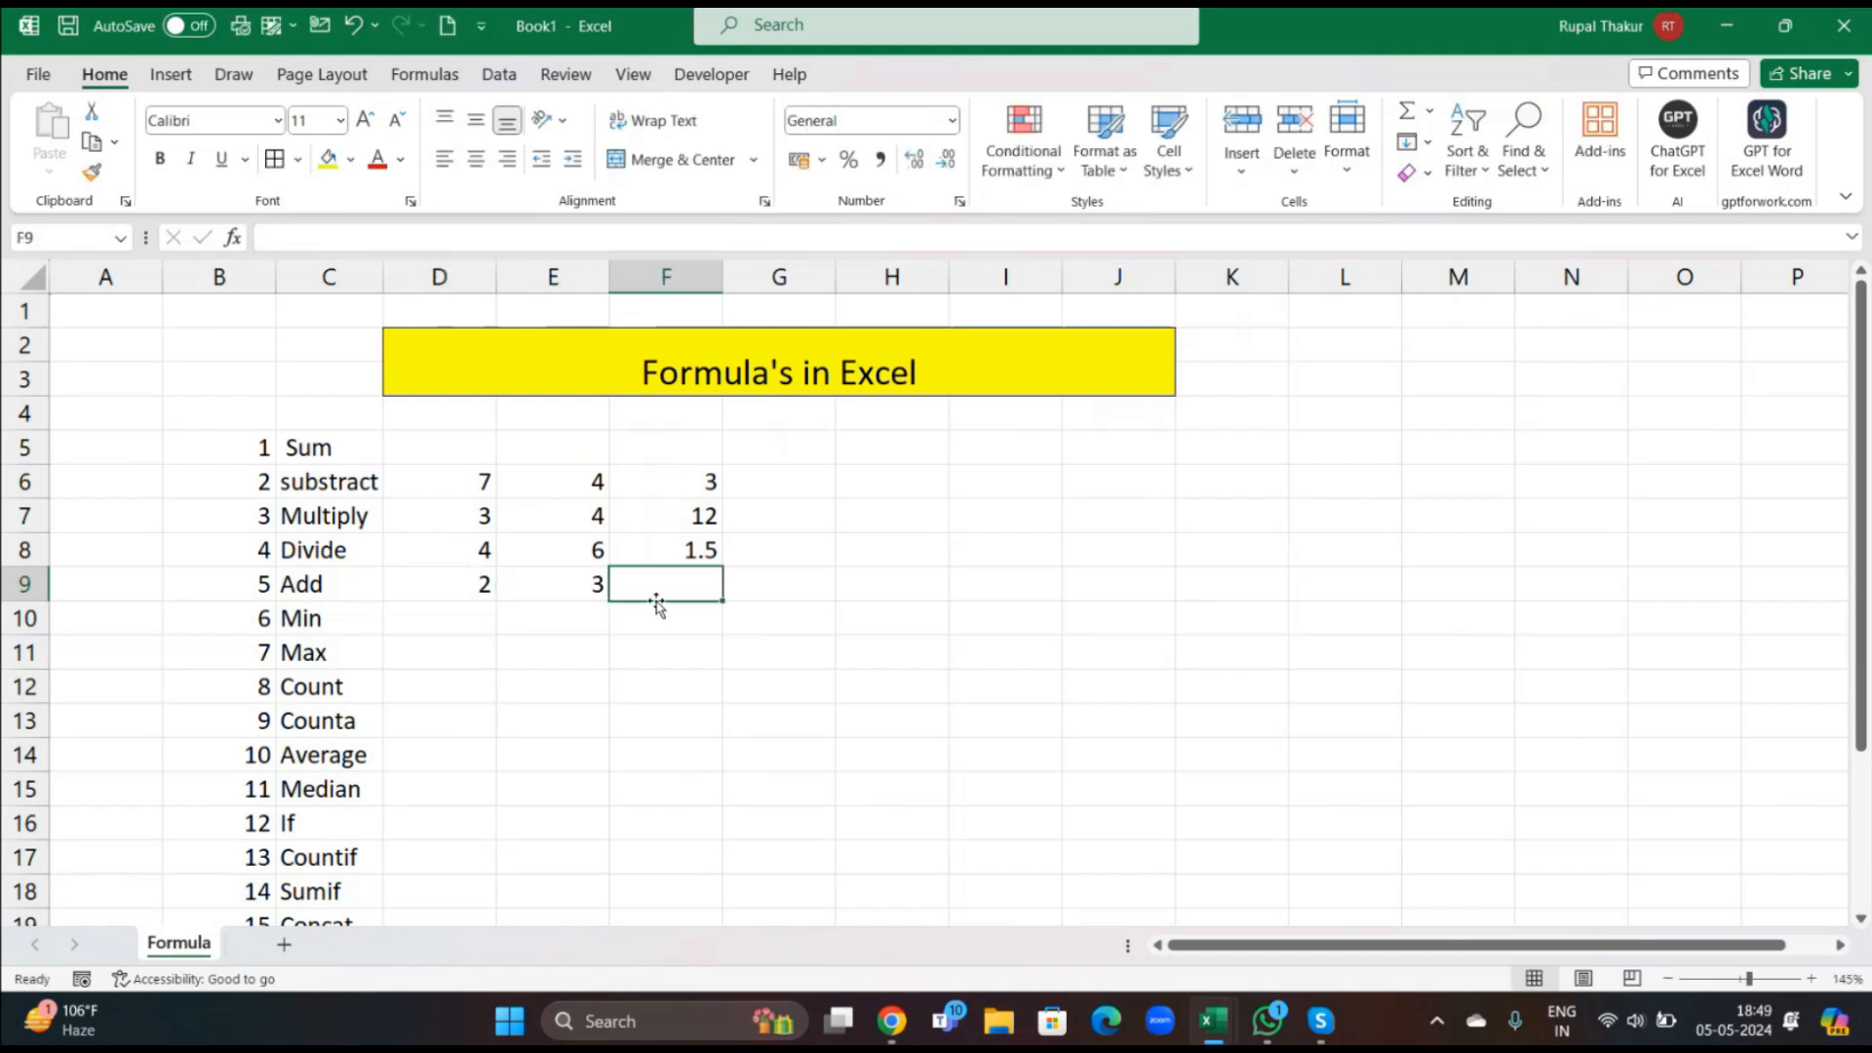
Add the two numbers of the Add row in cell F9 with the formula =D9+E9.
{"action": "type", "text": "="}
{"action": "left_click", "coordinate": [454, 585]}
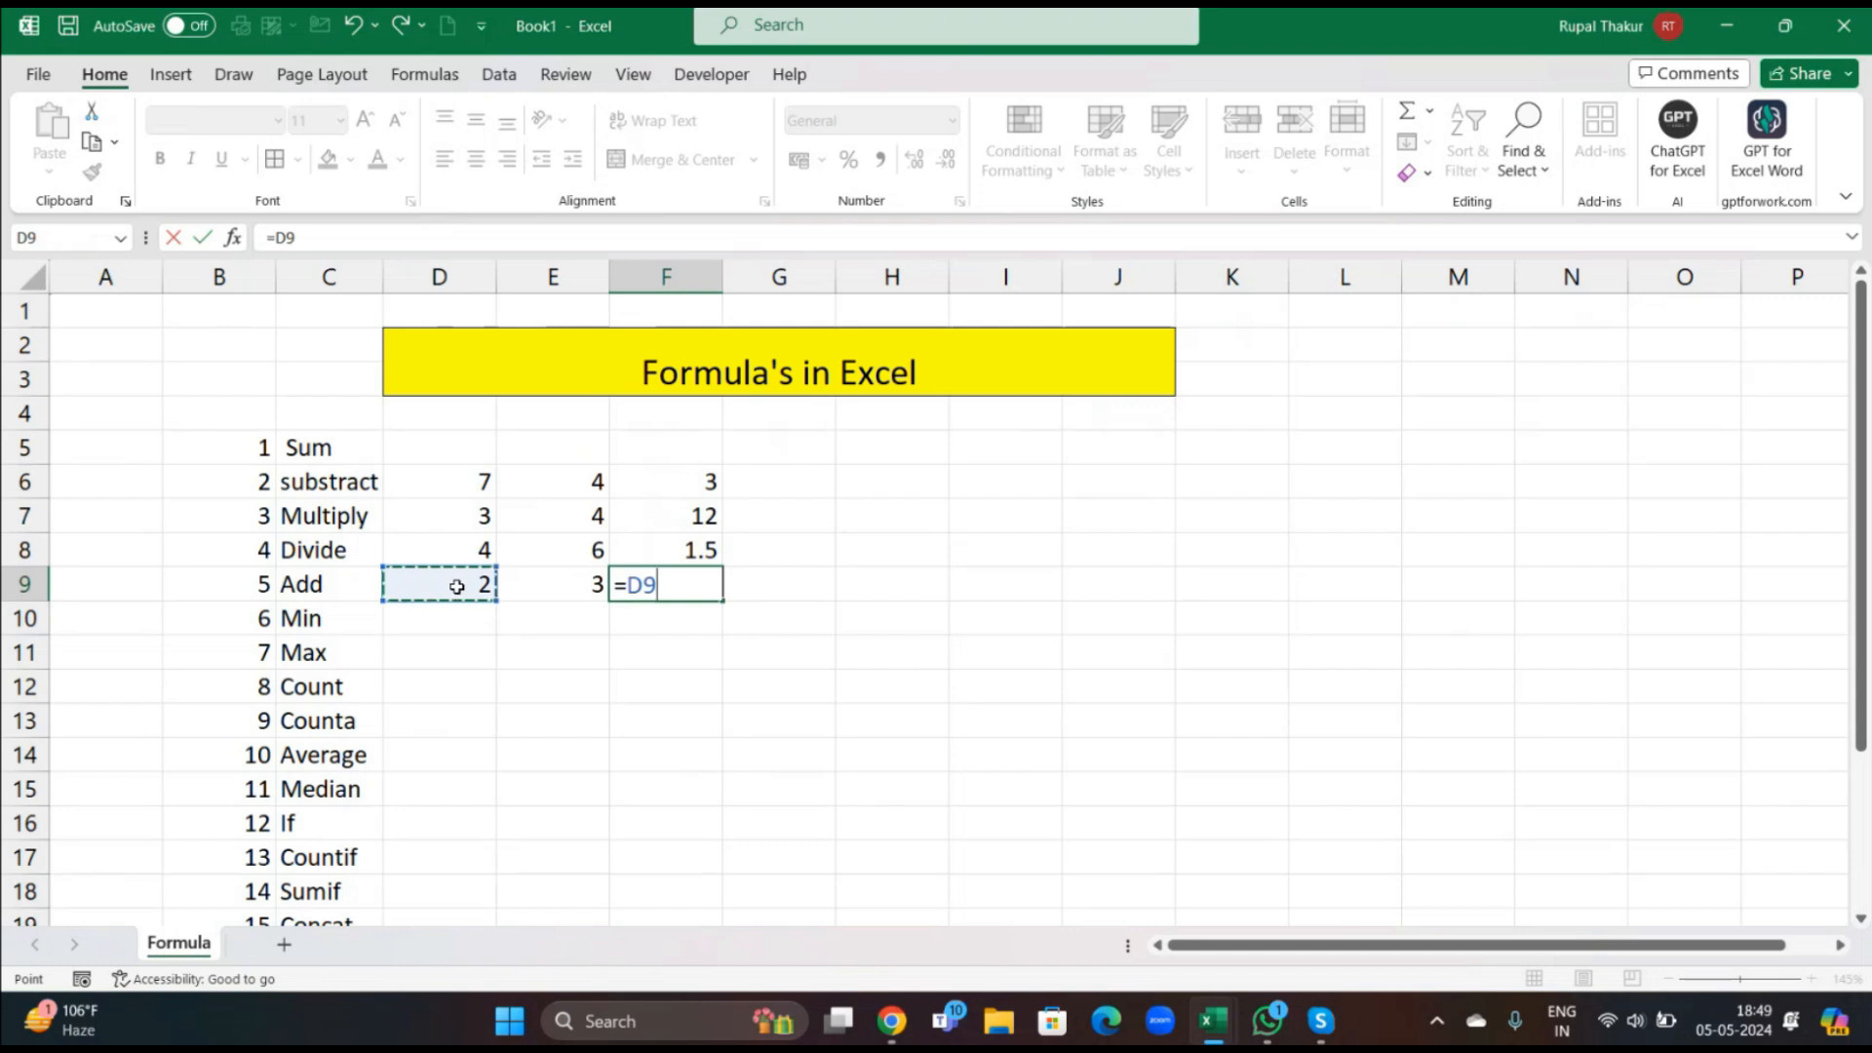
{"action": "type", "text": "+"}
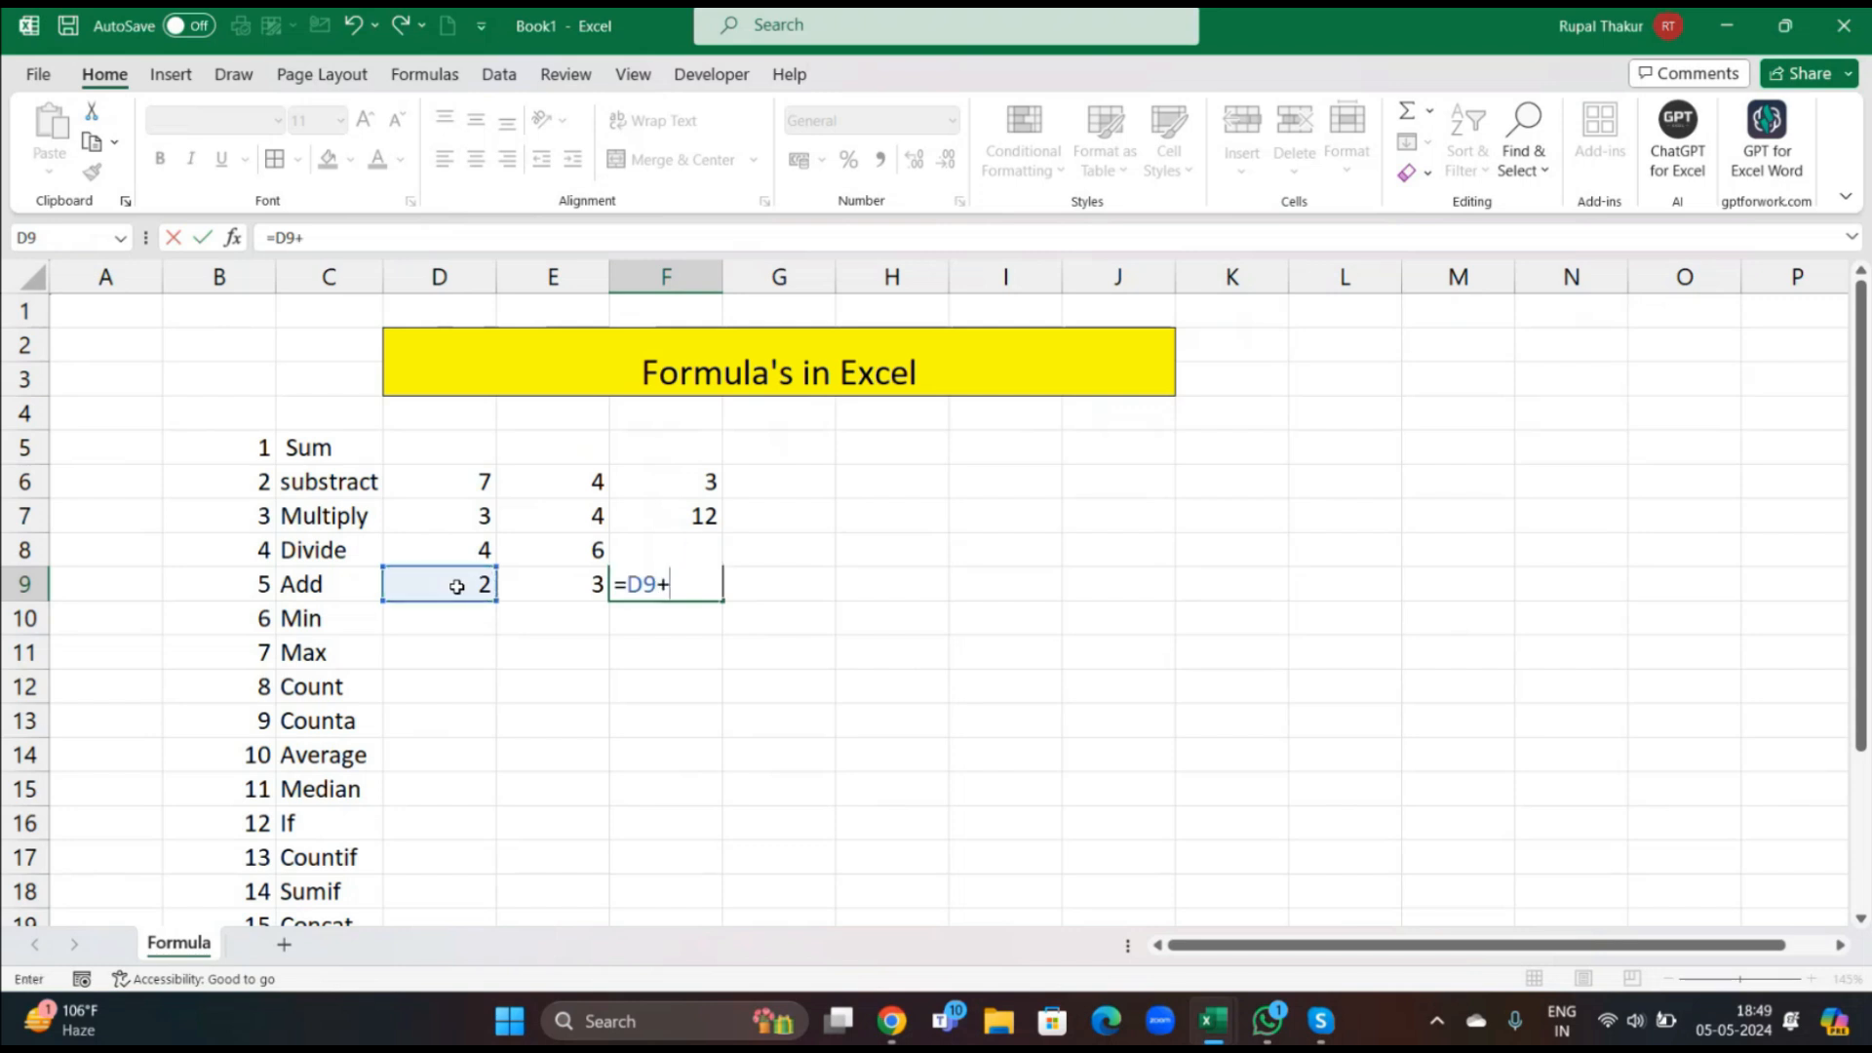
{"action": "left_click", "coordinate": [520, 588]}
{"action": "key", "text": "Return"}
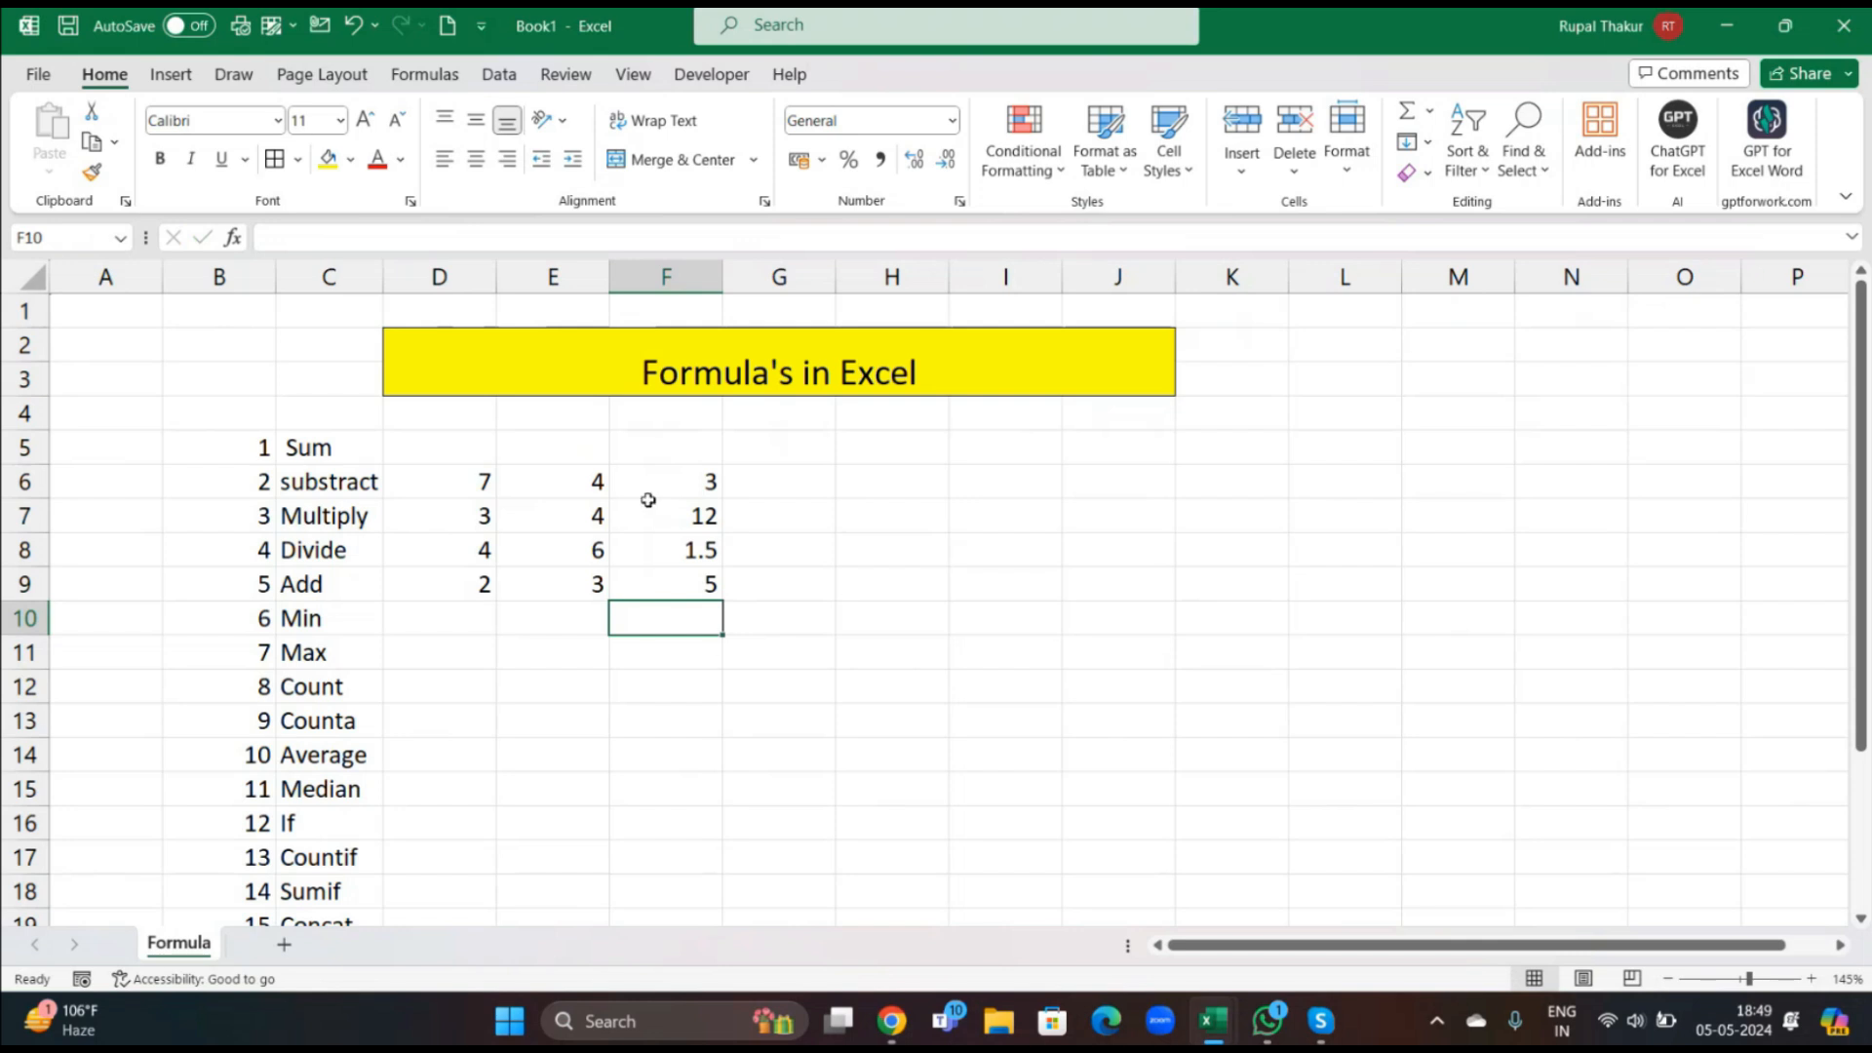
Total all the numbers of the rows below in cell D5 with the formula =SUM(D6:F9).
{"action": "left_click", "coordinate": [474, 436]}
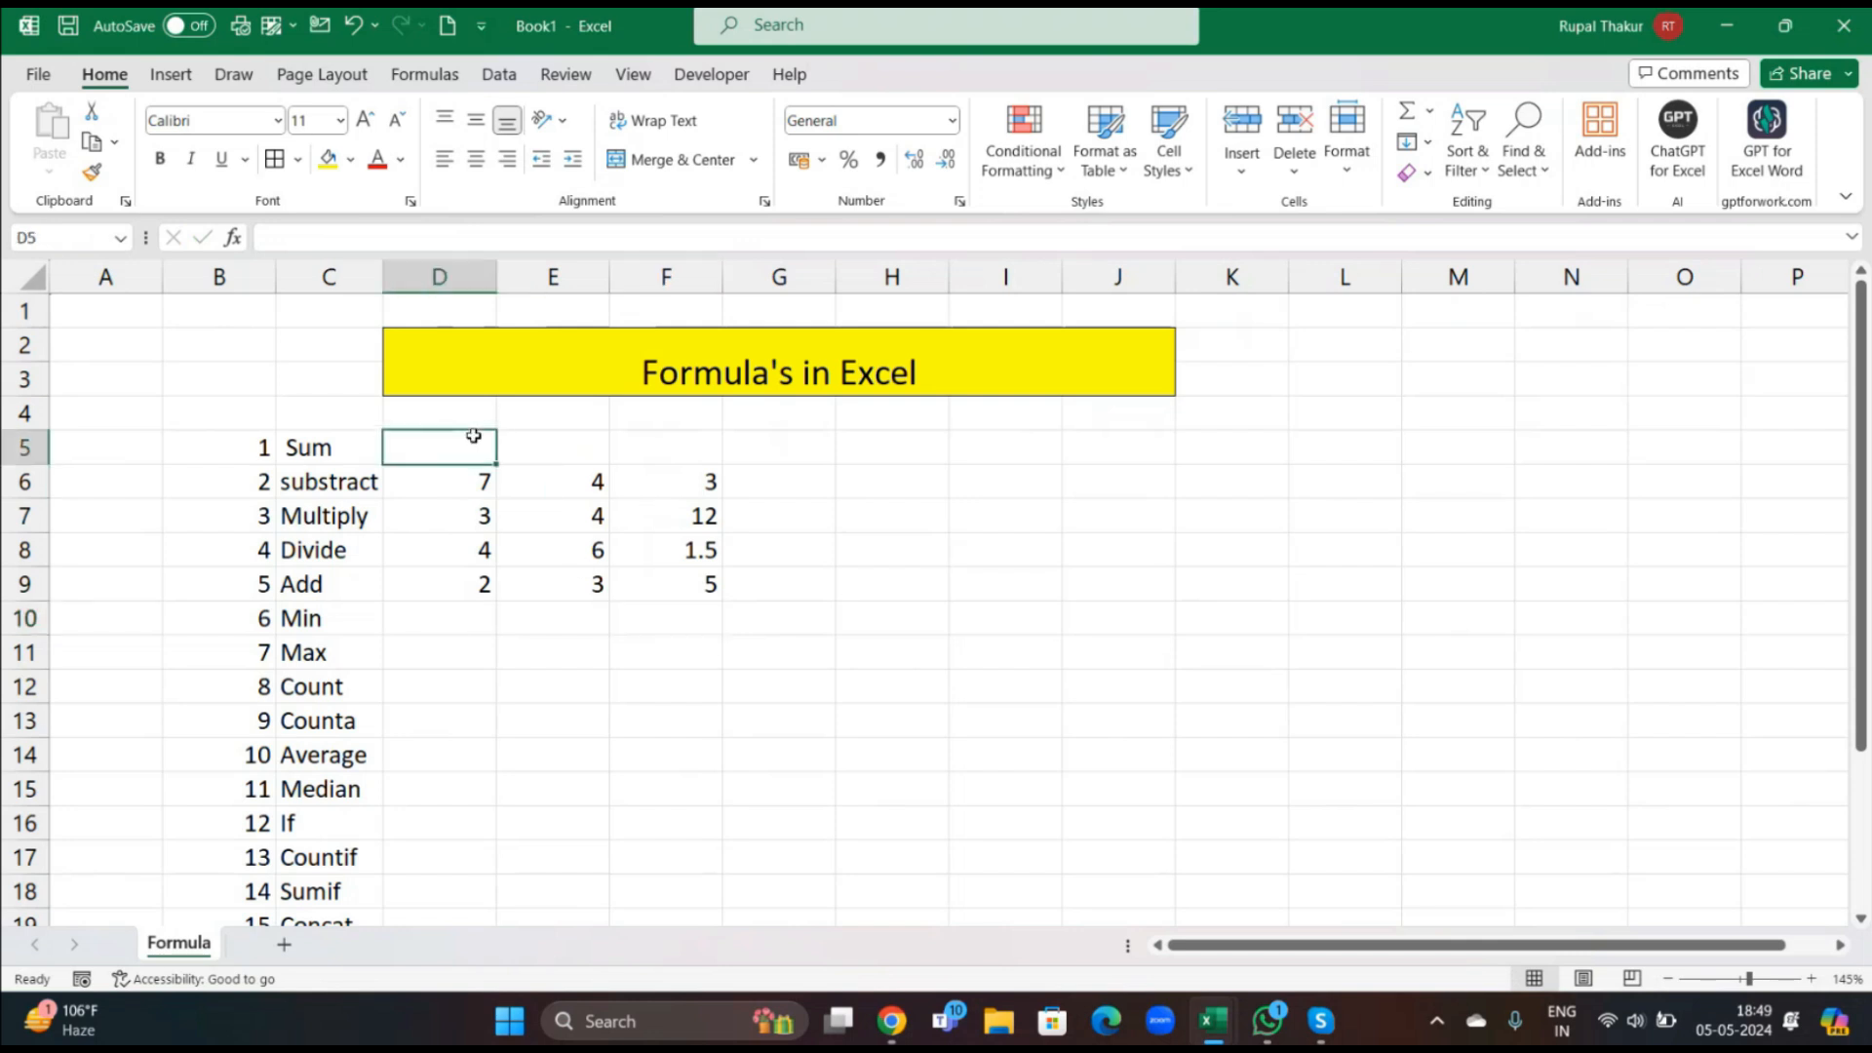
{"action": "type", "text": "=sum"}
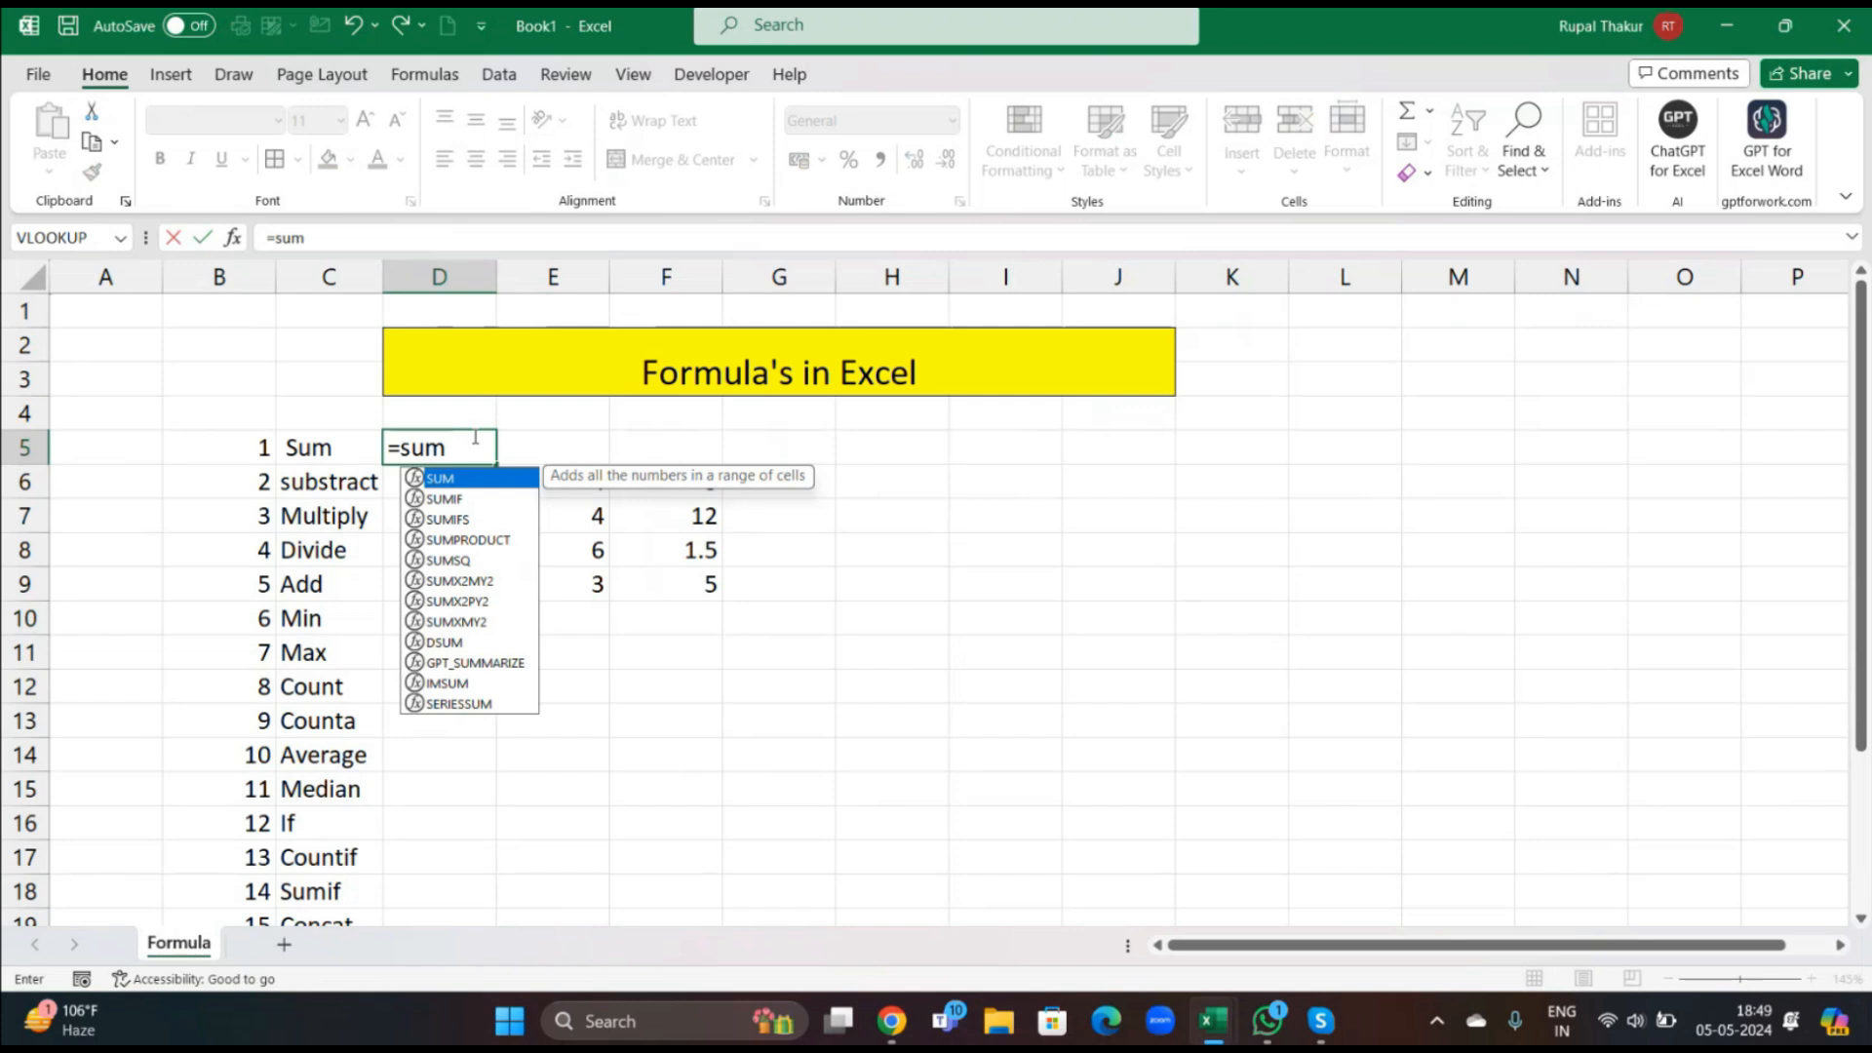
{"action": "key", "text": "Tab"}
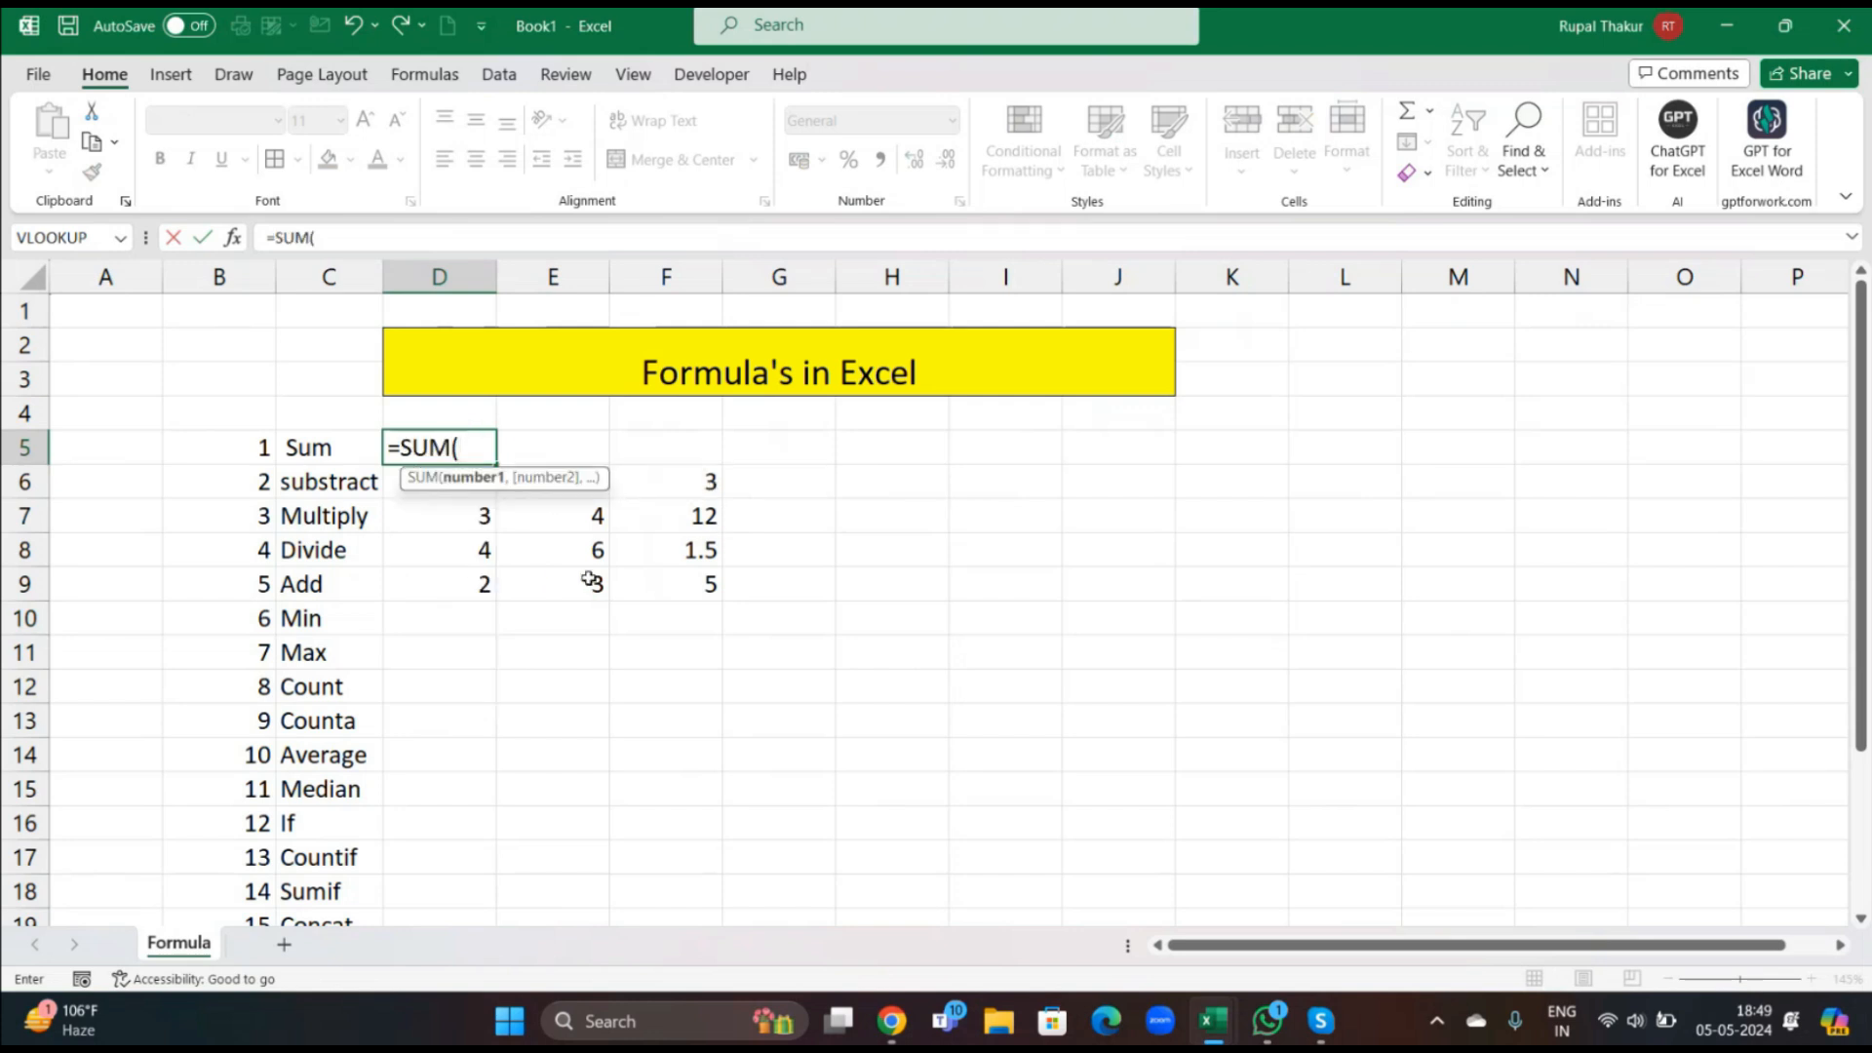
{"action": "left_click", "coordinate": [710, 585]}
{"action": "left_click_drag", "start_coordinate": [651, 562], "coordinate": [459, 483]}
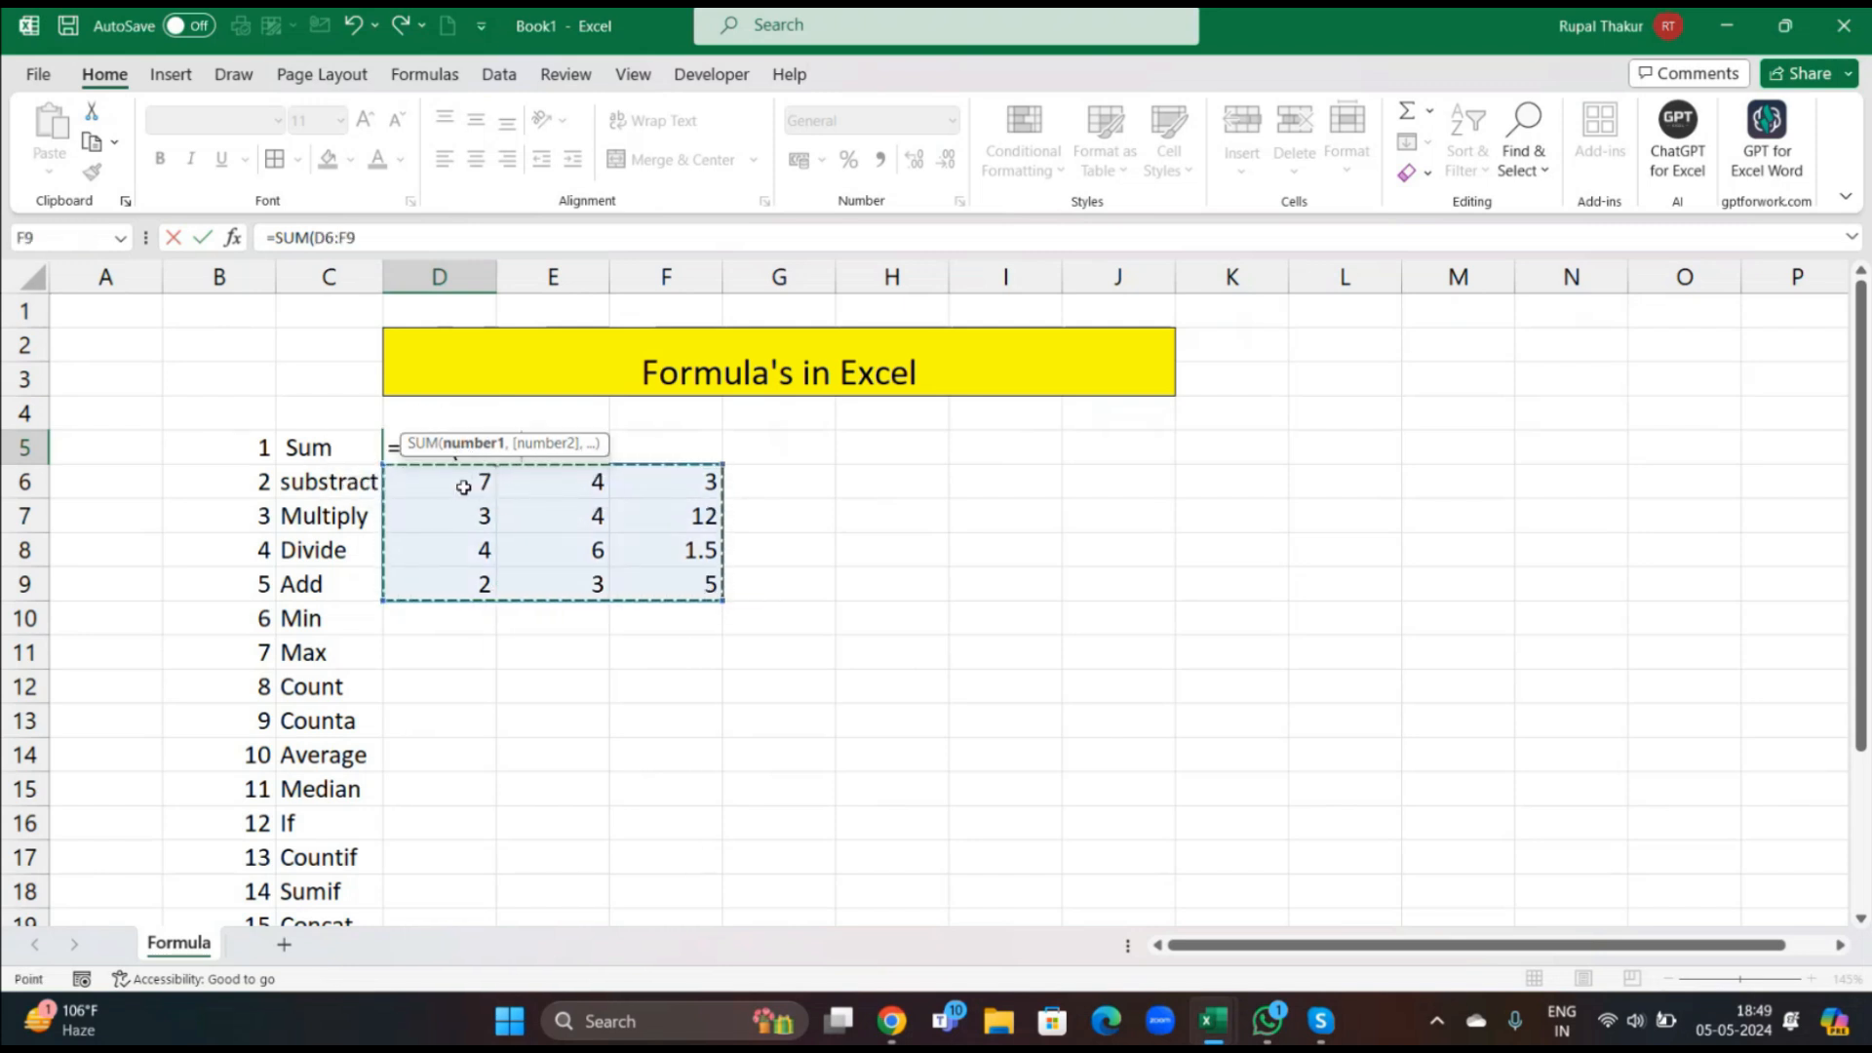
{"action": "type", "text": ")"}
{"action": "key", "text": "Return"}
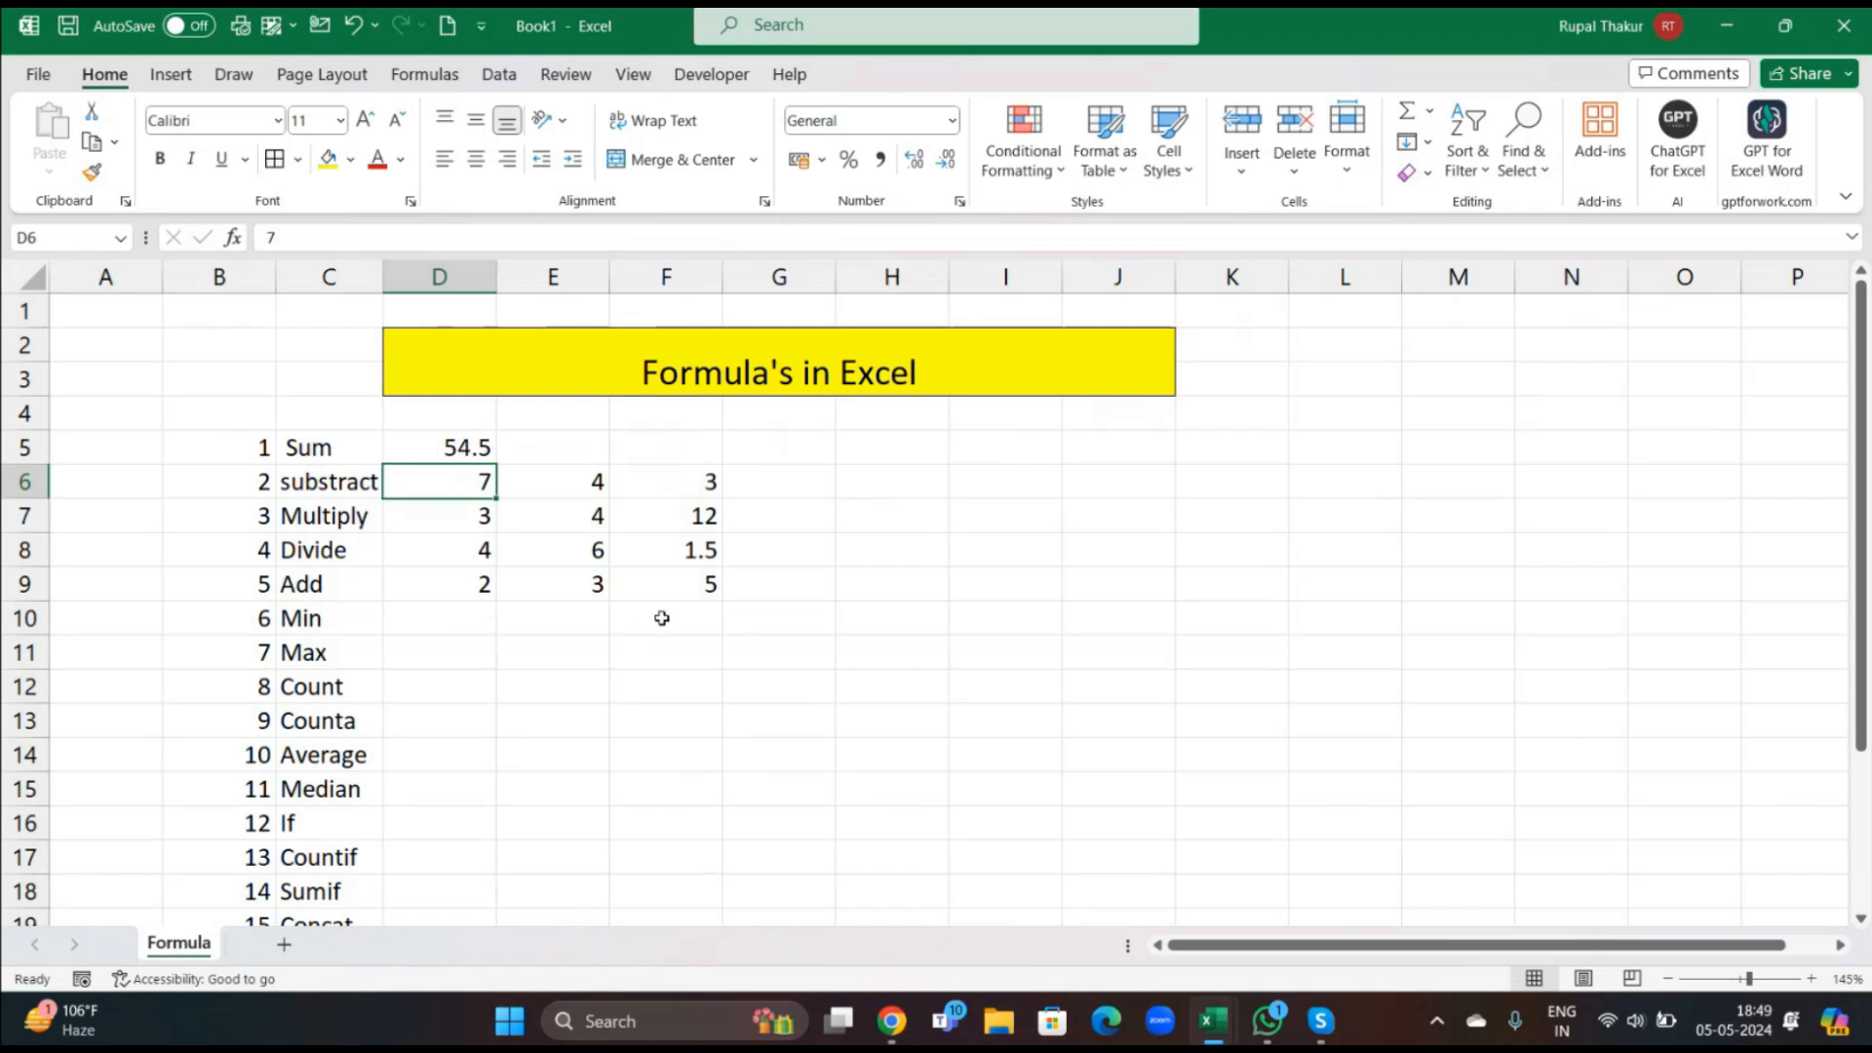
Find the smallest value on the Min row in cell D10 with the formula =MIN(D5:F9).
{"action": "scroll", "coordinate": [644, 627], "scroll_direction": "down", "scroll_amount": 1}
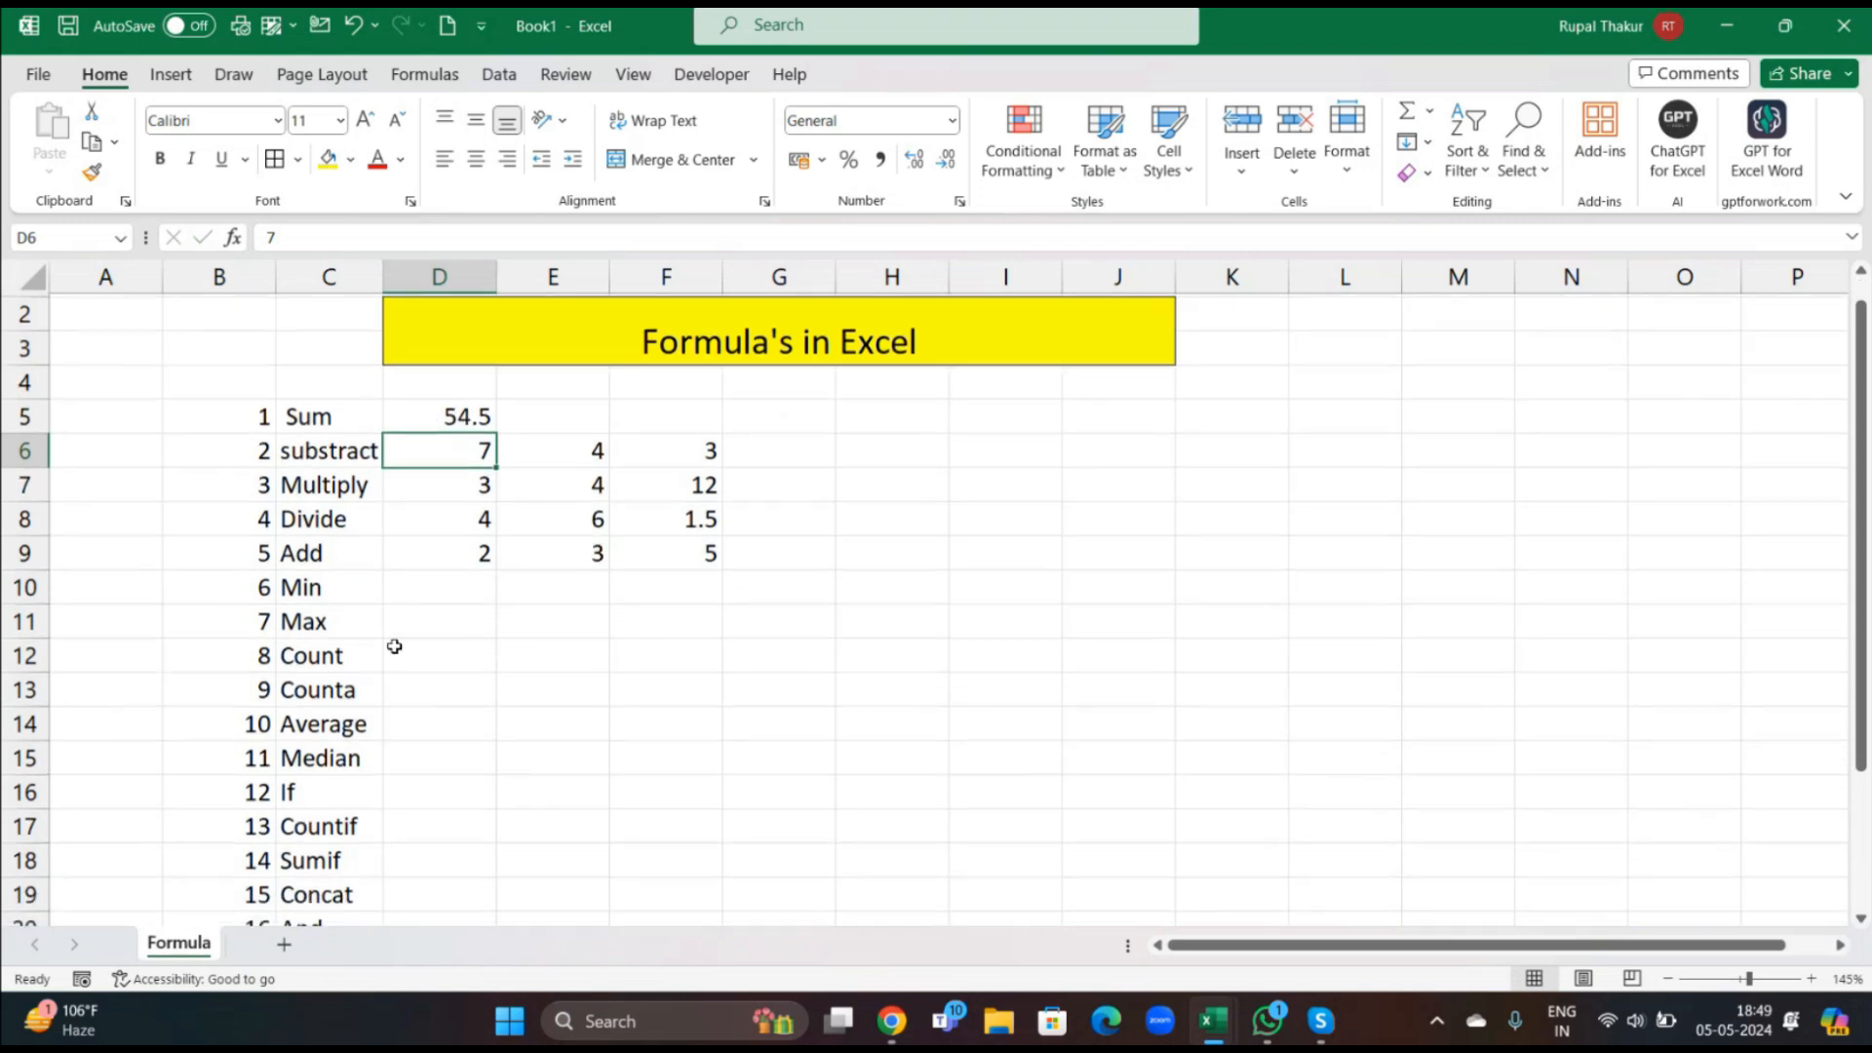
{"action": "left_click", "coordinate": [464, 600]}
{"action": "type", "text": "=min"}
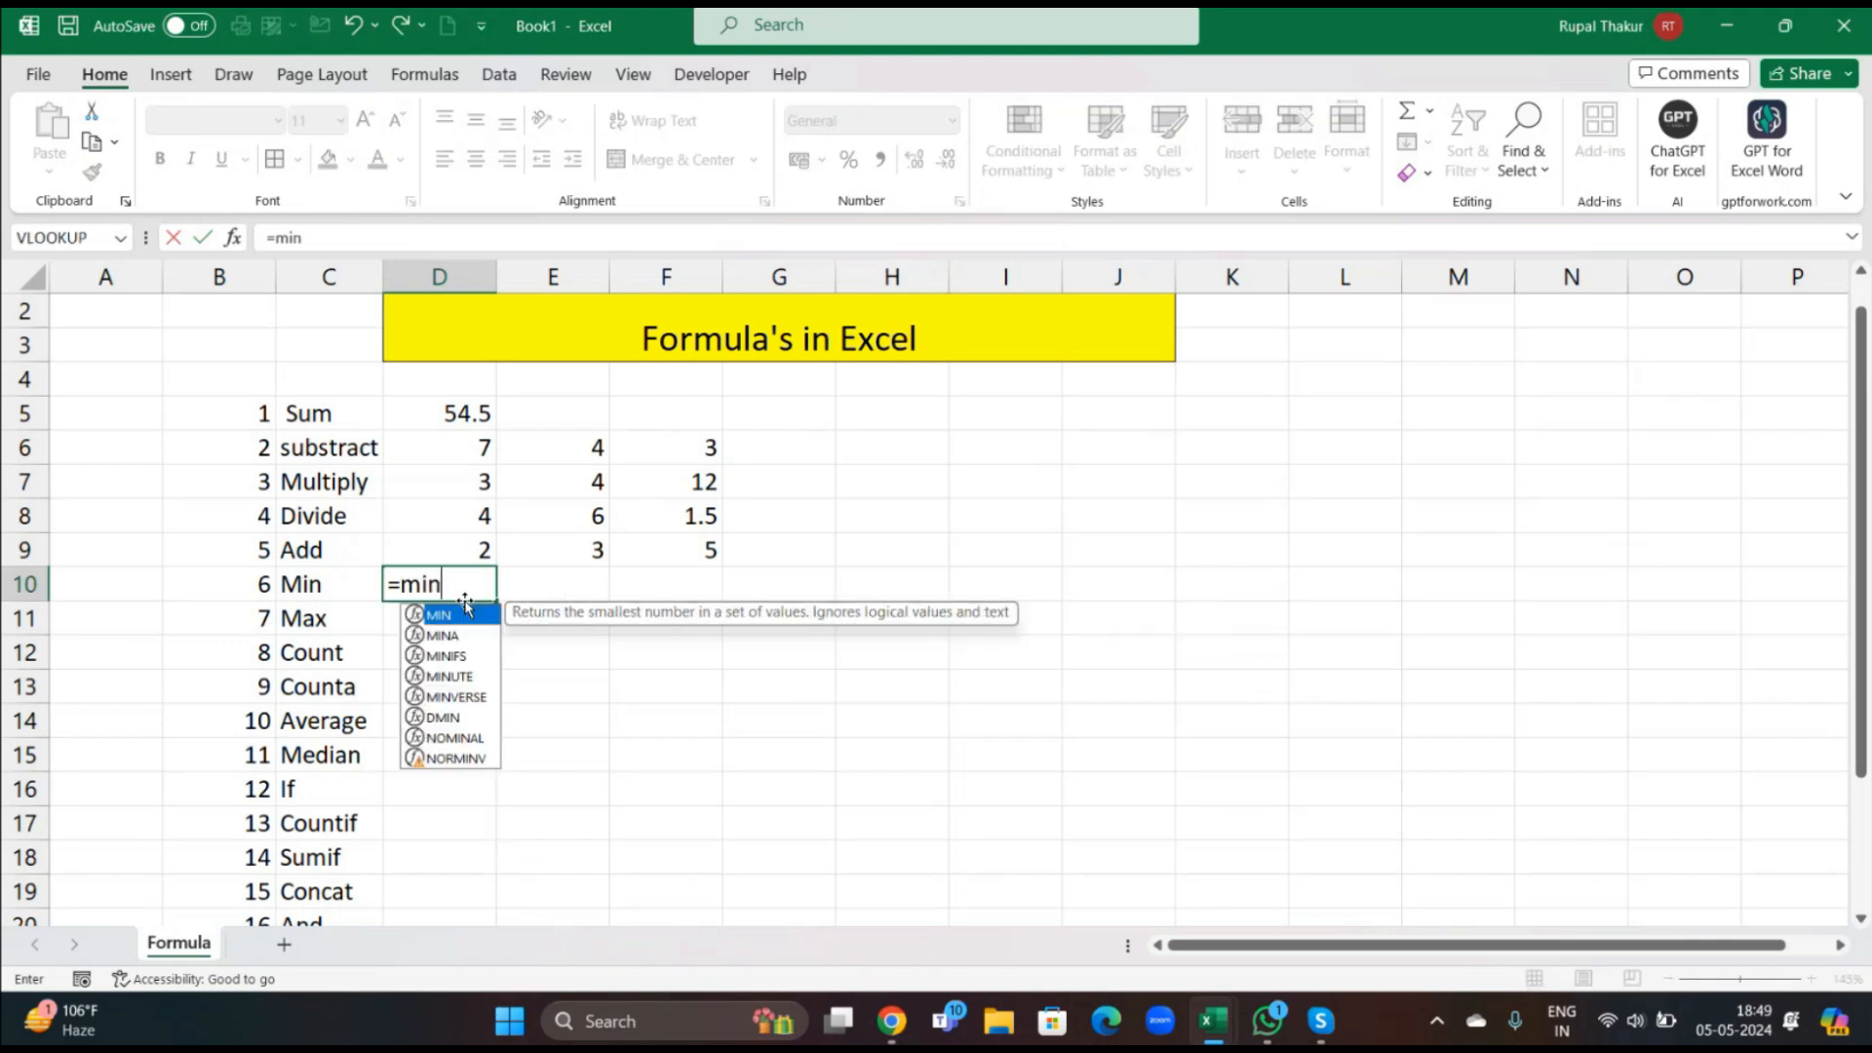
{"action": "key", "text": "Tab"}
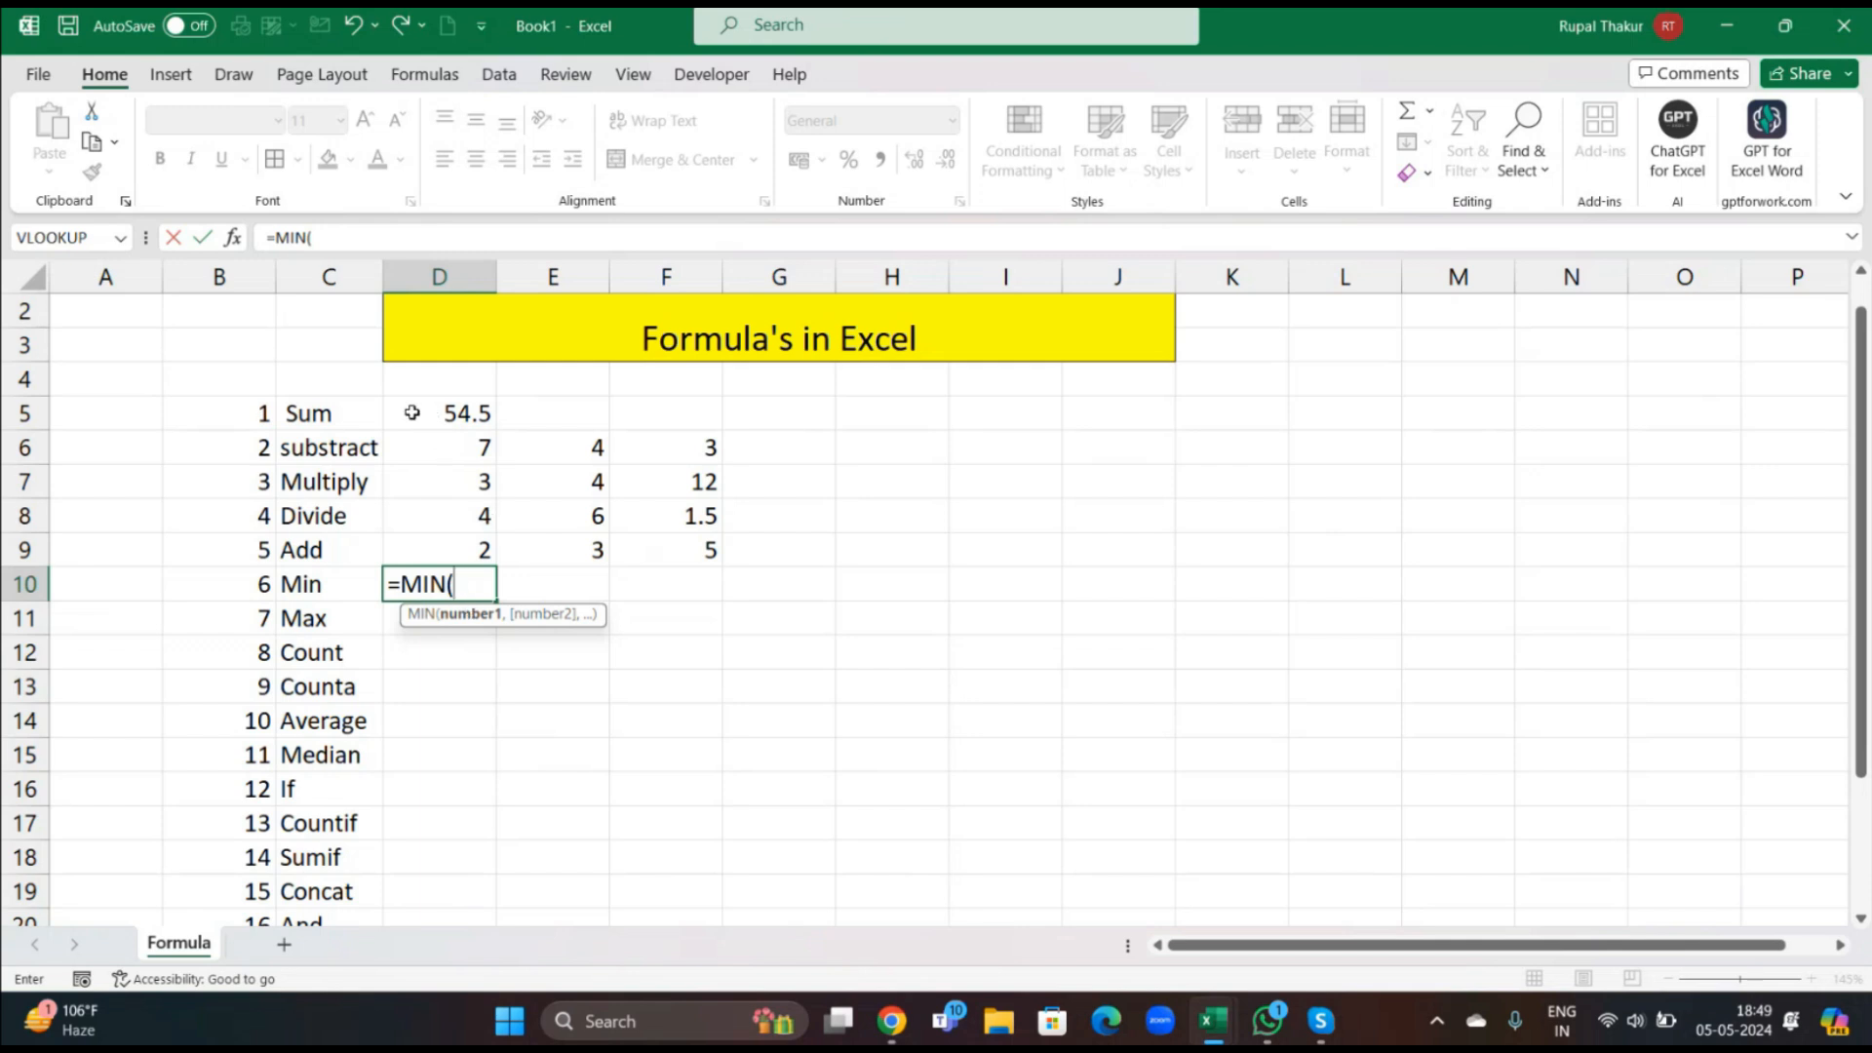
{"action": "left_click_drag", "start_coordinate": [406, 411], "coordinate": [661, 549]}
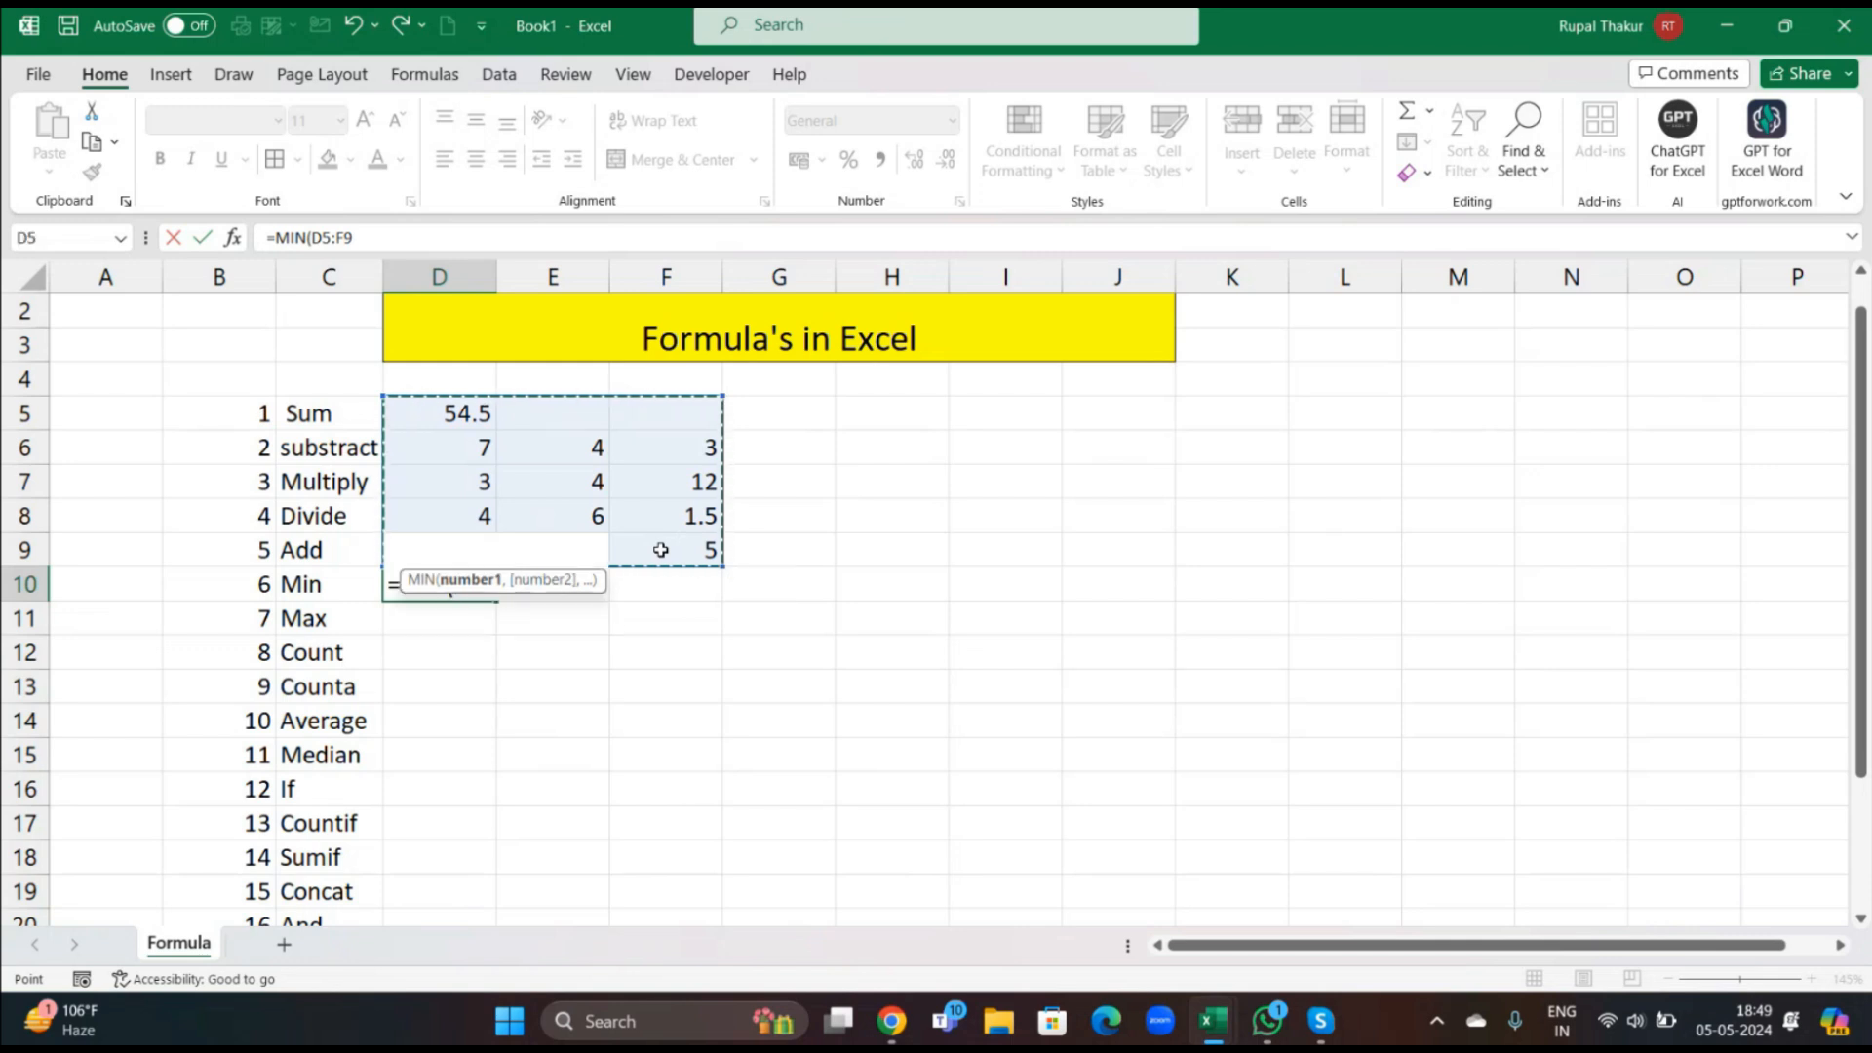
{"action": "type", "text": ")"}
{"action": "key", "text": "Return"}
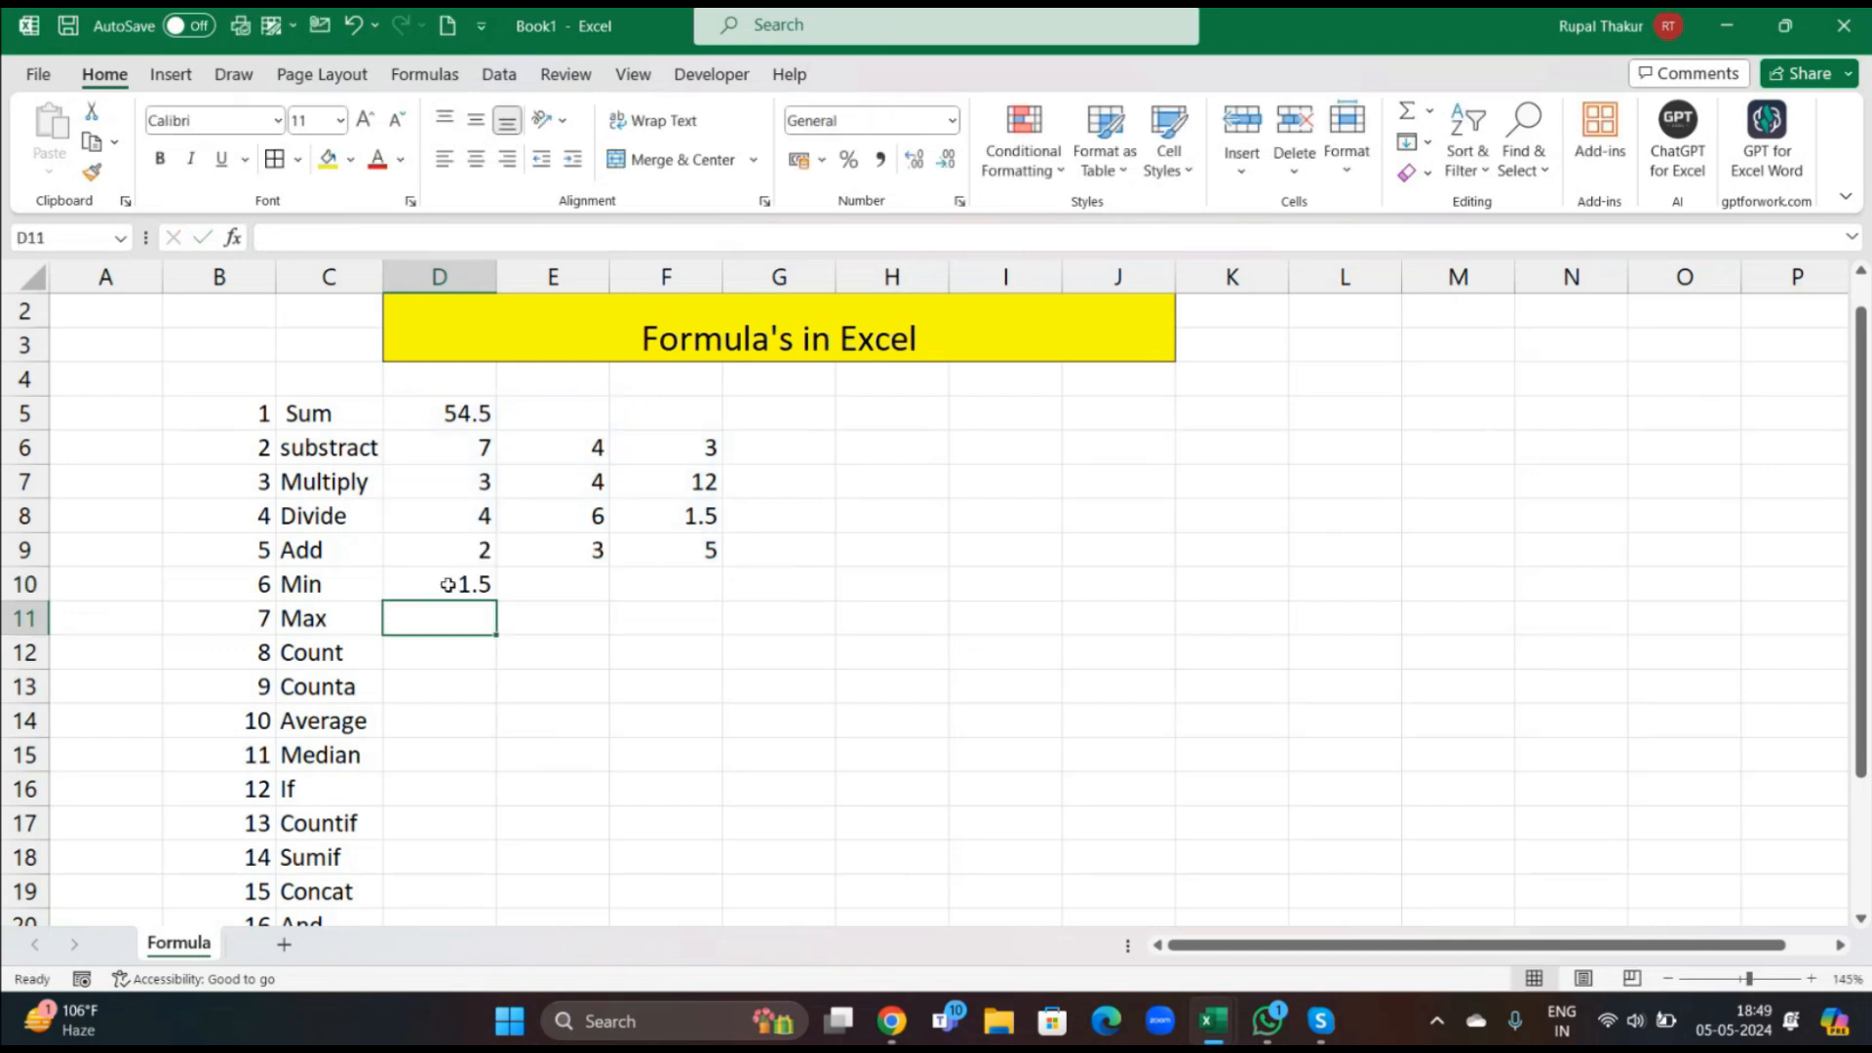
Highlight cell F8, the Divide result, with a yellow fill.
{"action": "left_click", "coordinate": [689, 515]}
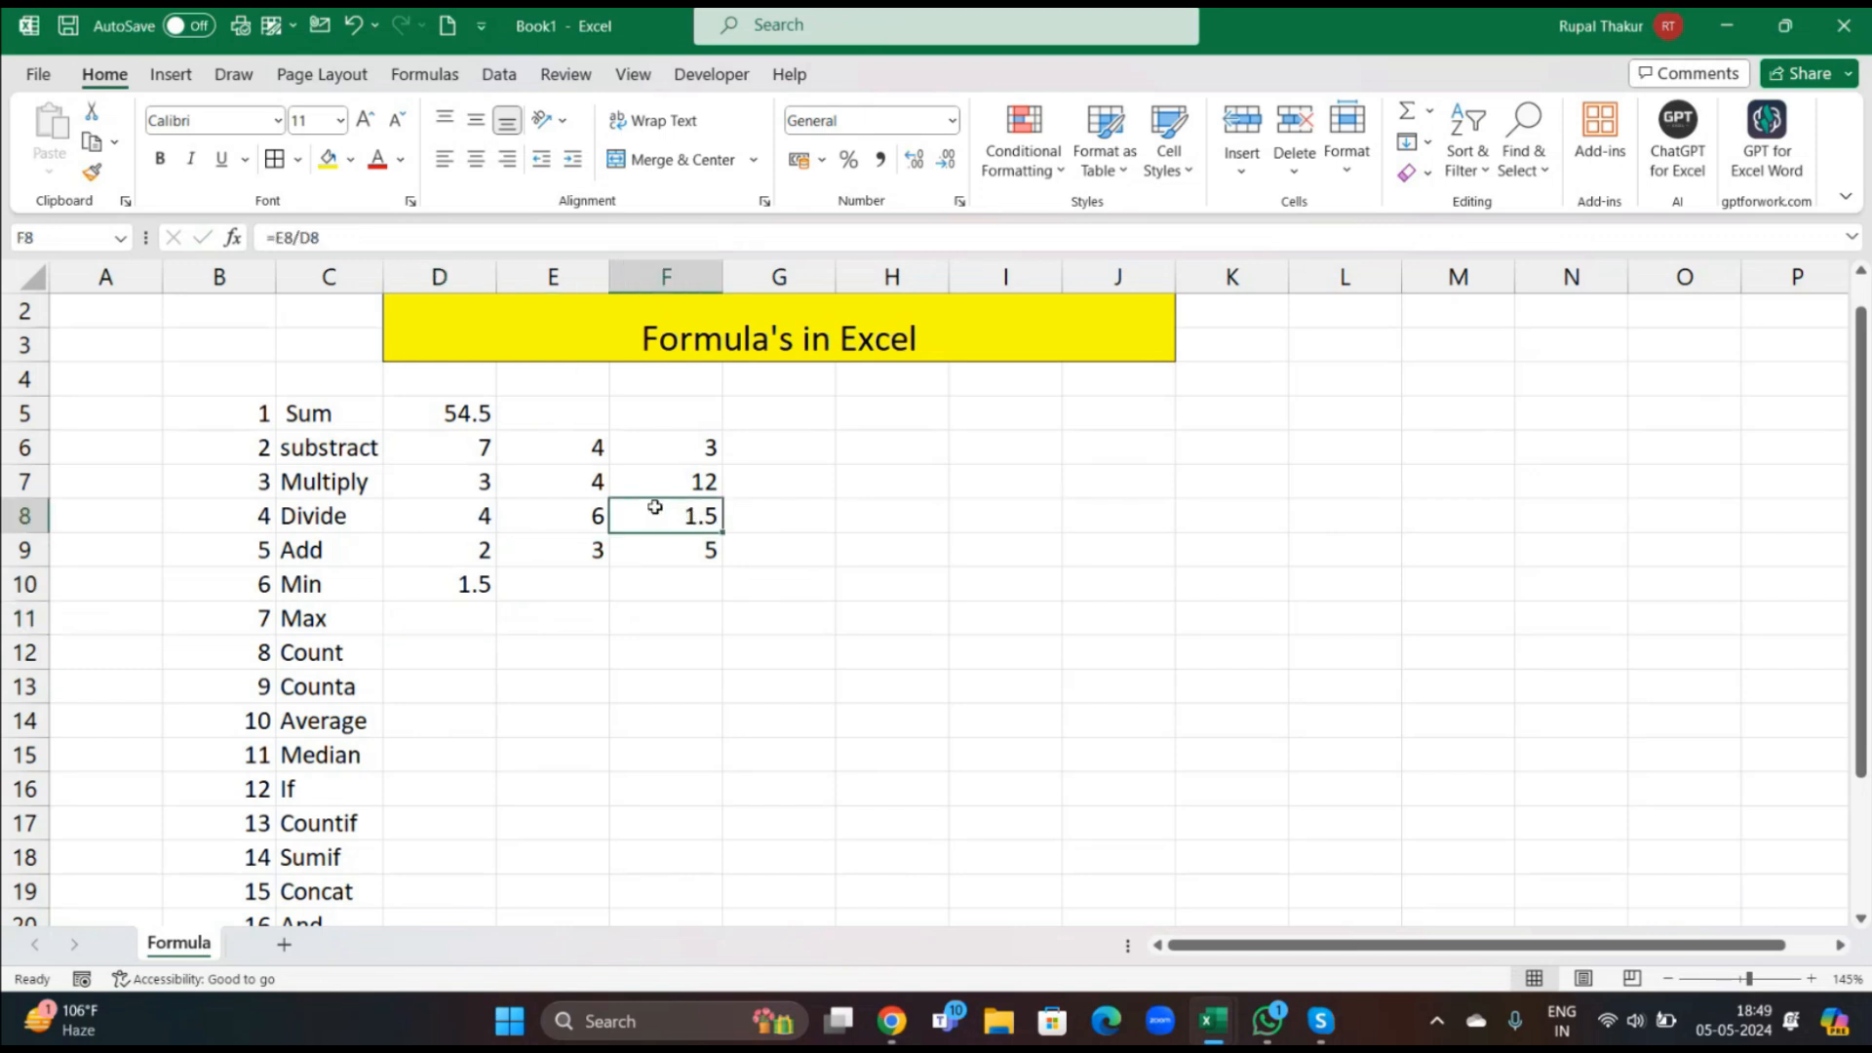
{"action": "left_click", "coordinate": [328, 167]}
{"action": "left_click", "coordinate": [766, 561]}
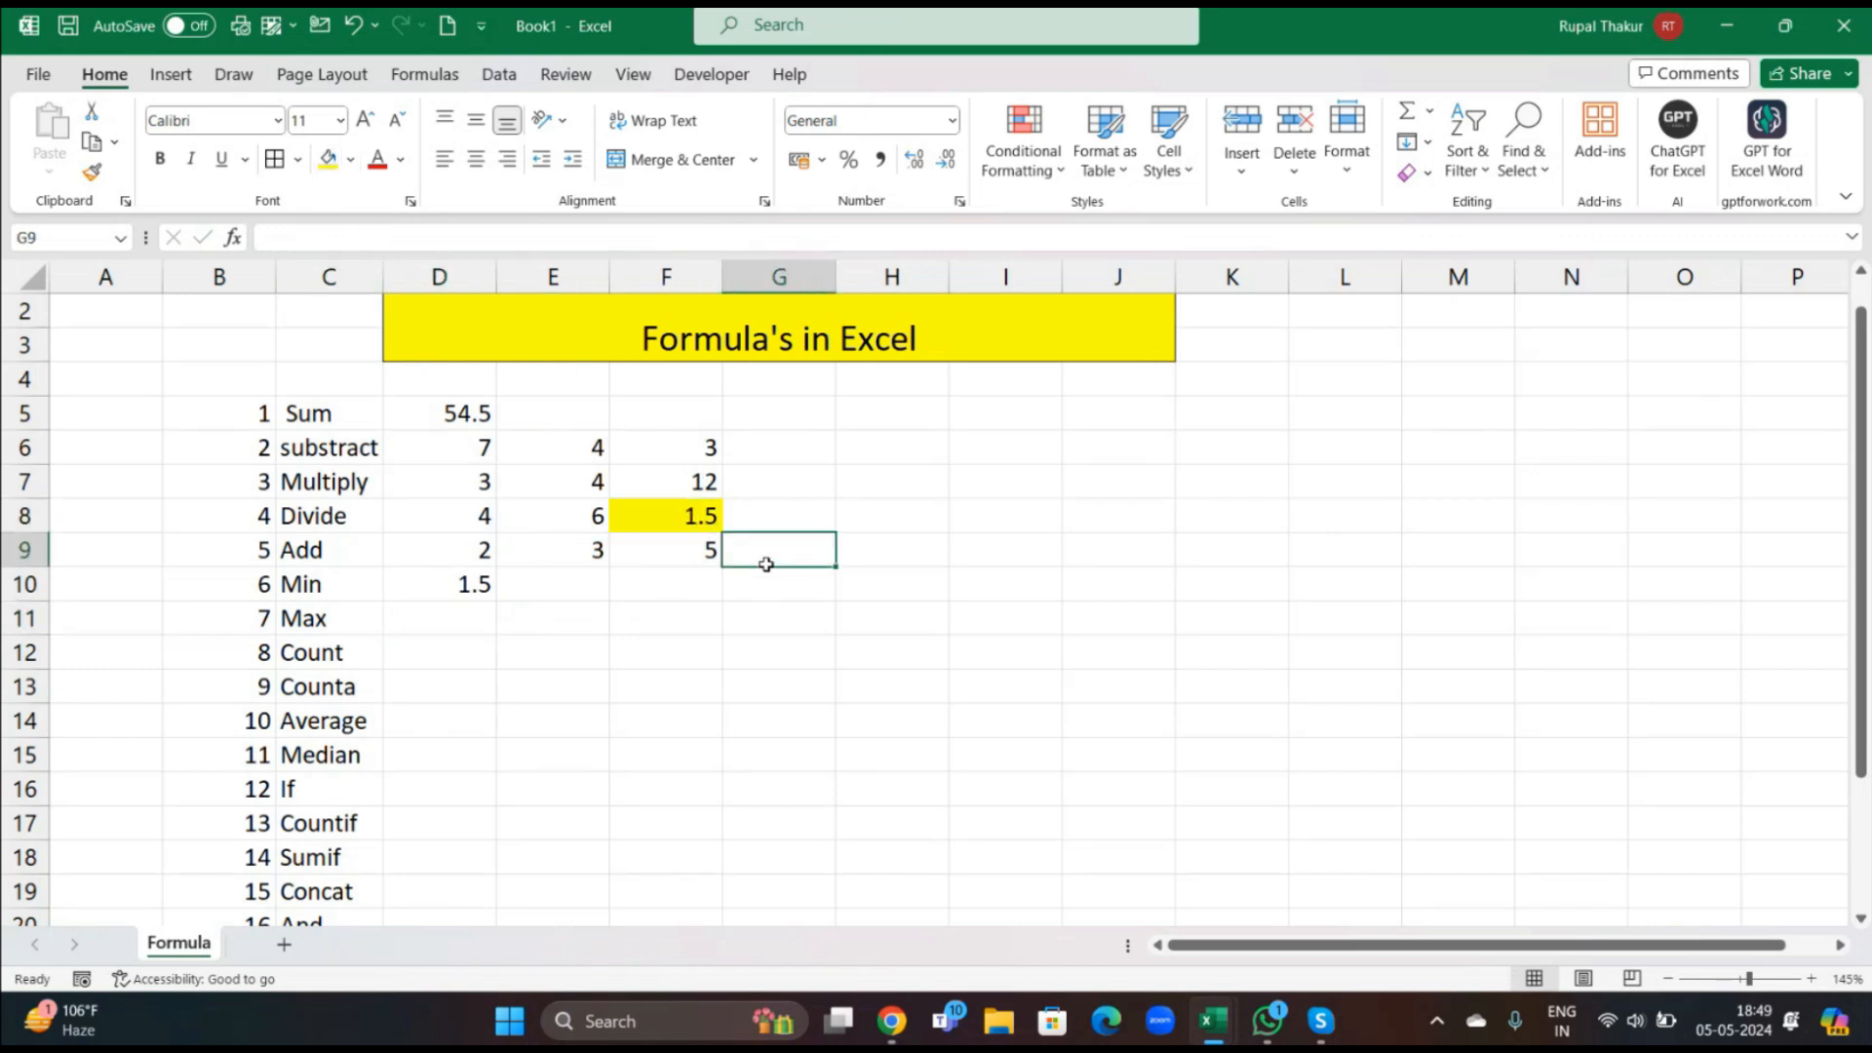
Find the largest value on the Max row in cell D11 with the formula =MAX(D5:D9).
{"action": "left_click", "coordinate": [466, 626]}
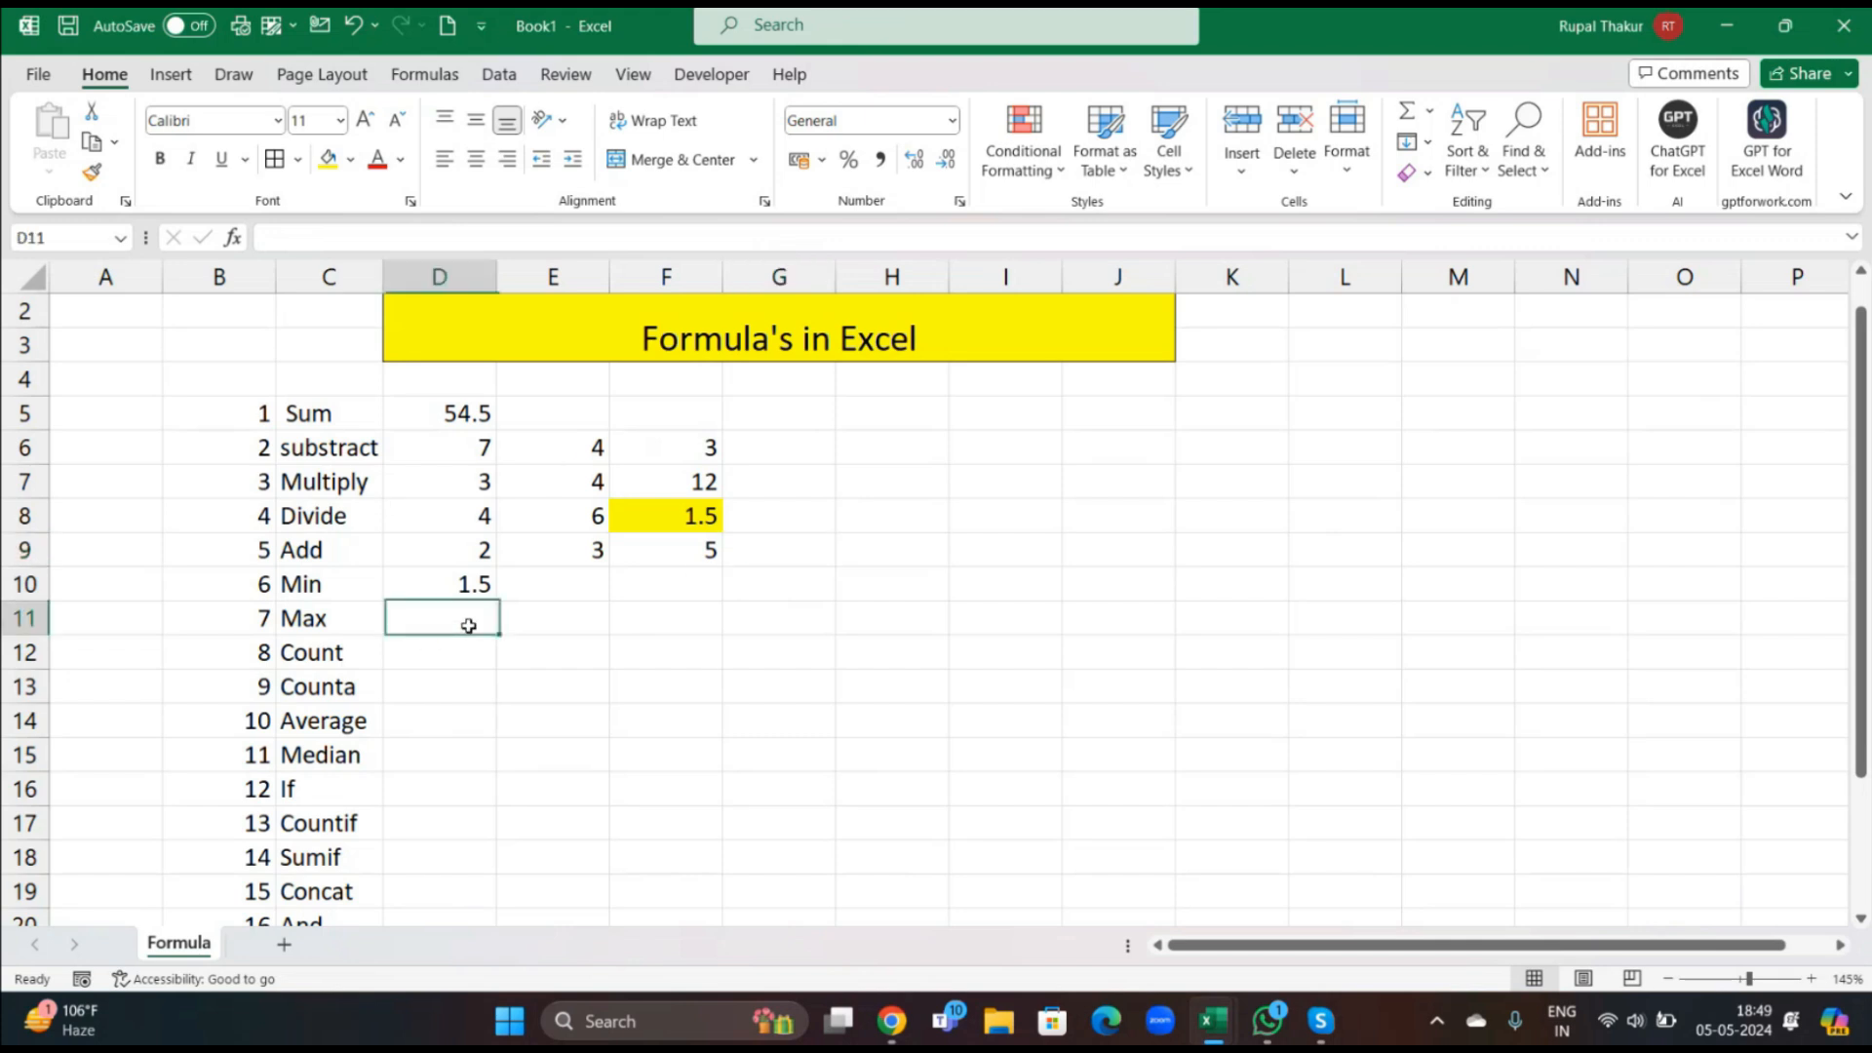
{"action": "type", "text": "=max"}
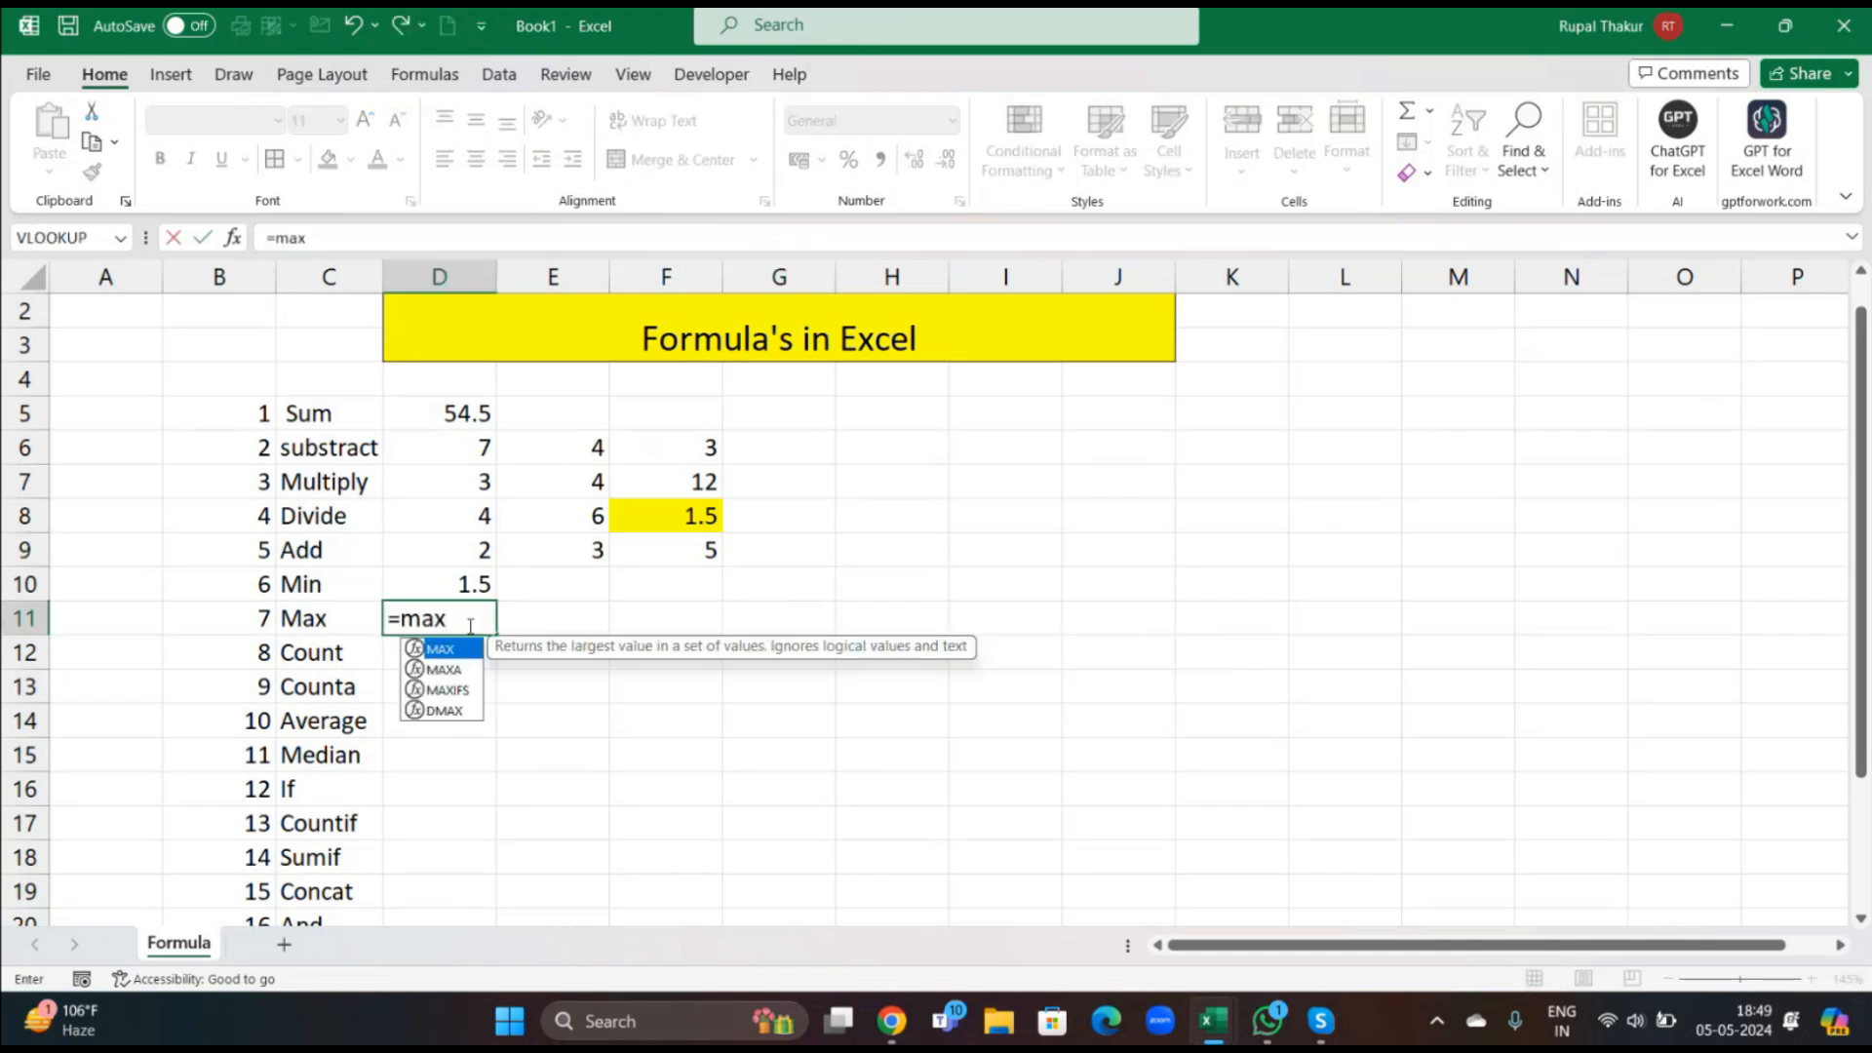
{"action": "key", "text": "Tab"}
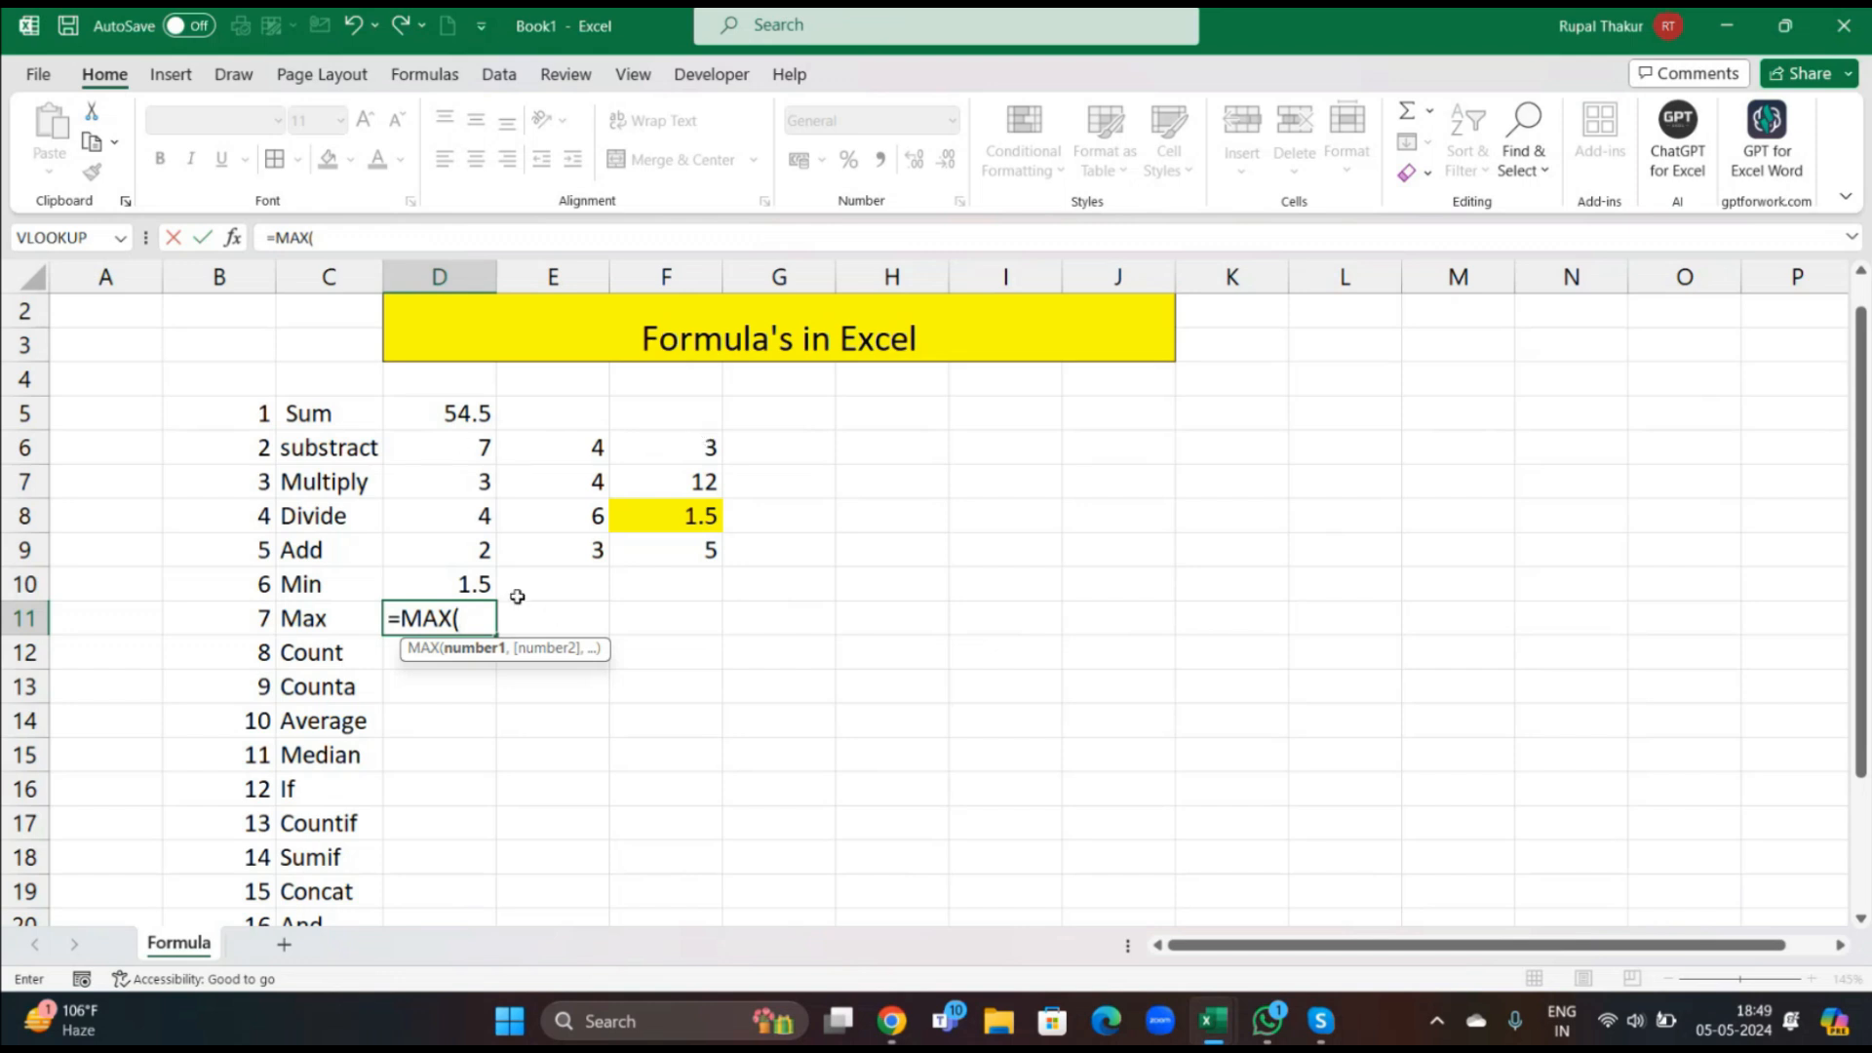
{"action": "left_click_drag", "start_coordinate": [426, 406], "coordinate": [425, 547]}
{"action": "type", "text": ")"}
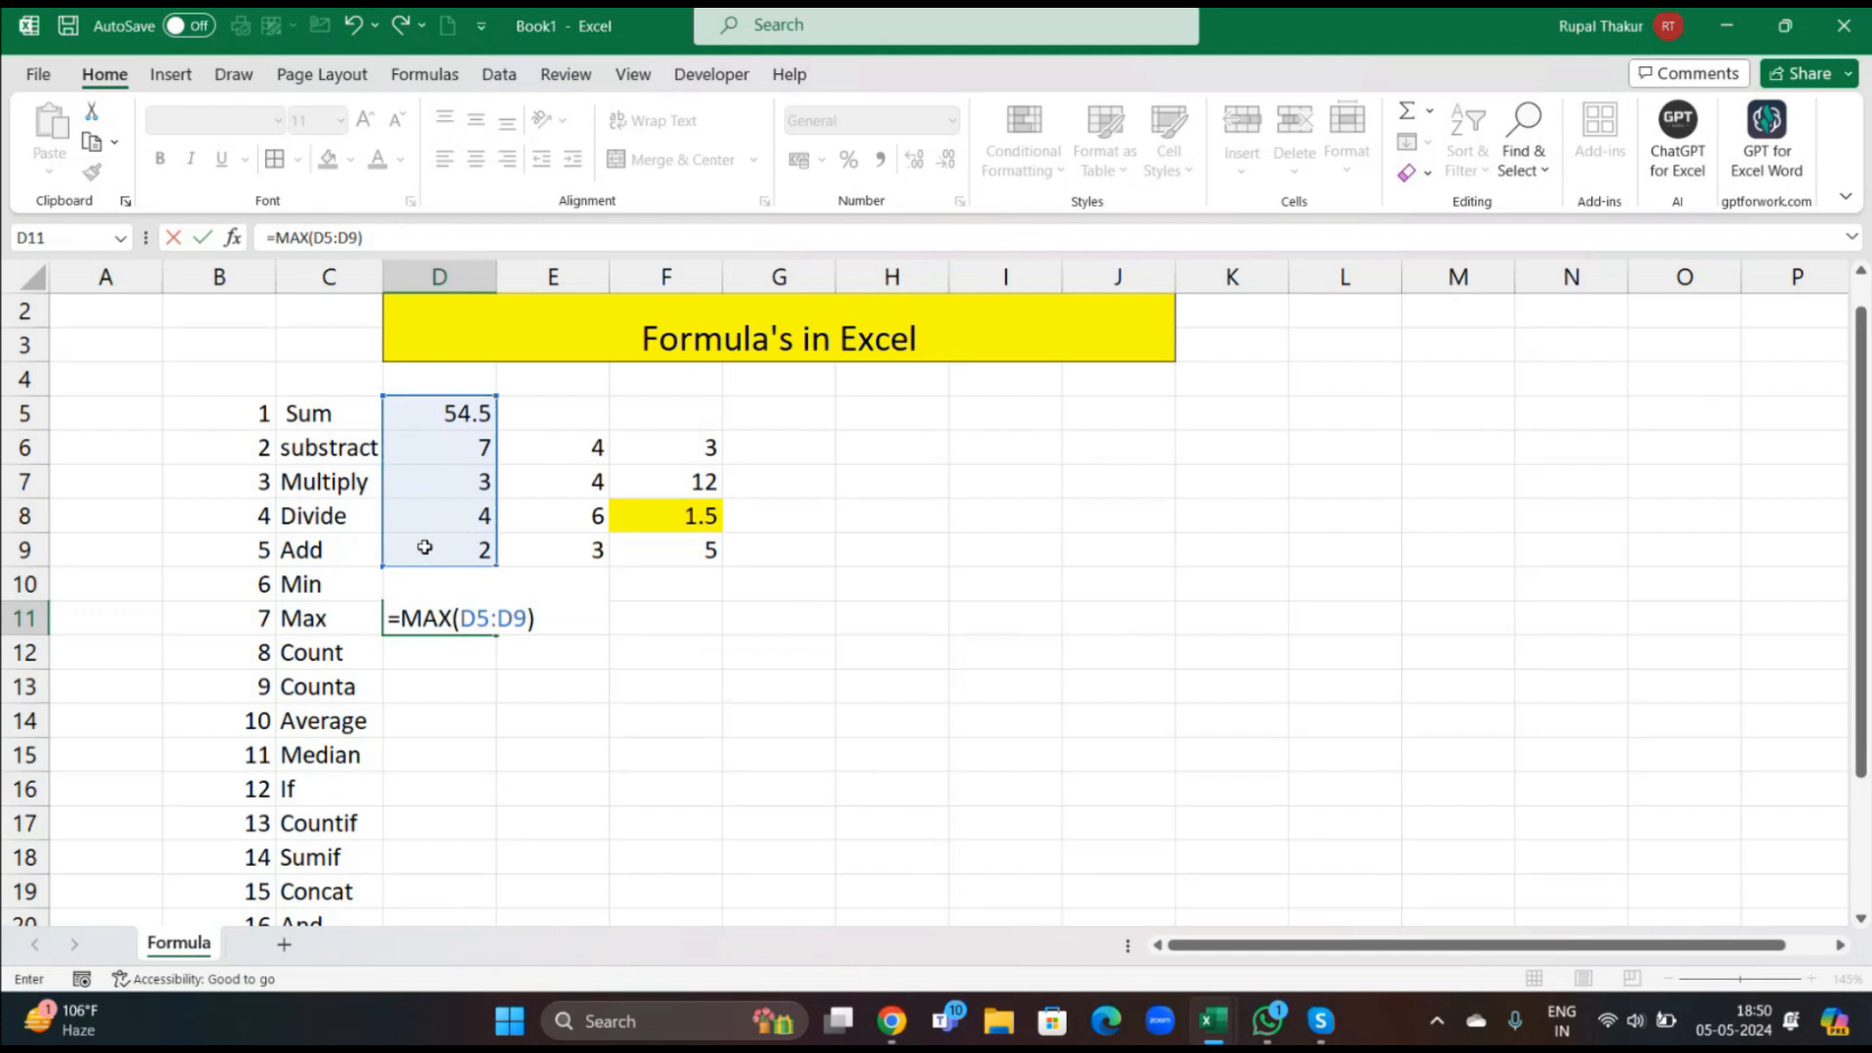
{"action": "key", "text": "Return"}
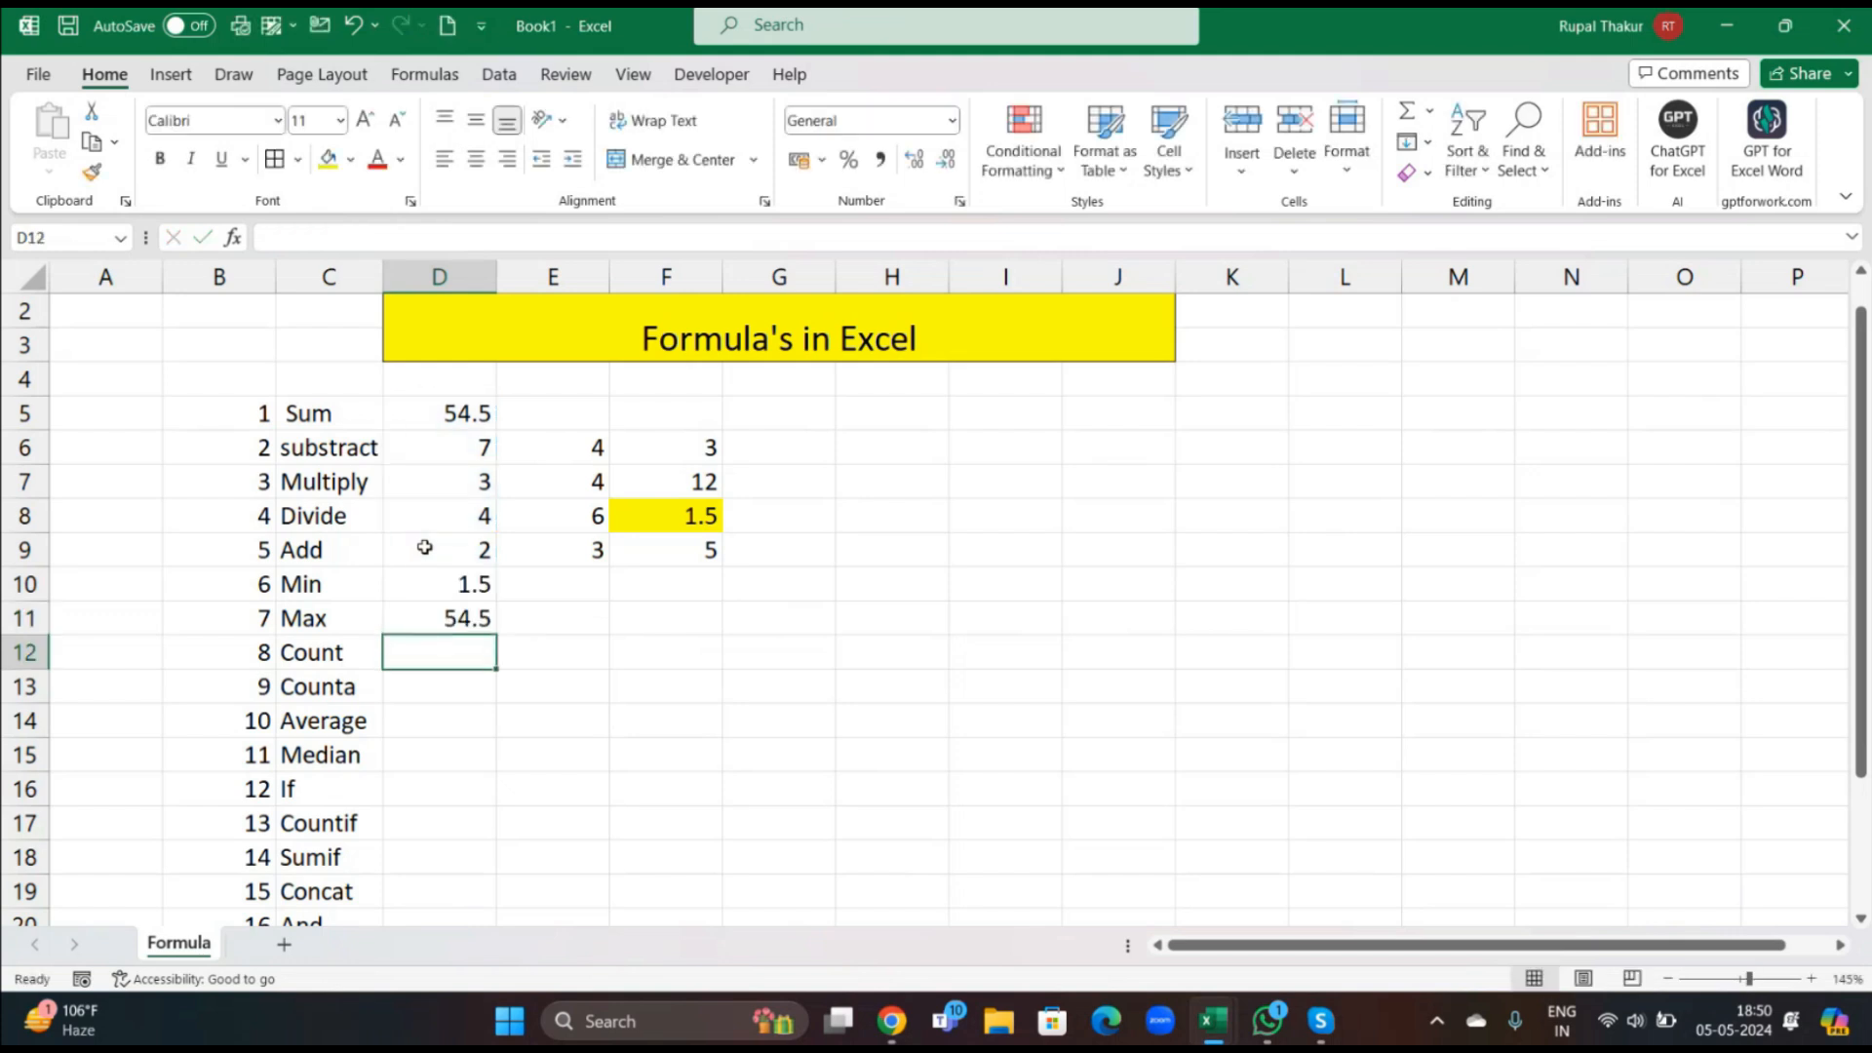
Count the numeric cells on the Count row in cell D12 with the formula =COUNT(D5:F10).
{"action": "scroll", "coordinate": [618, 720], "scroll_direction": "down", "scroll_amount": 1}
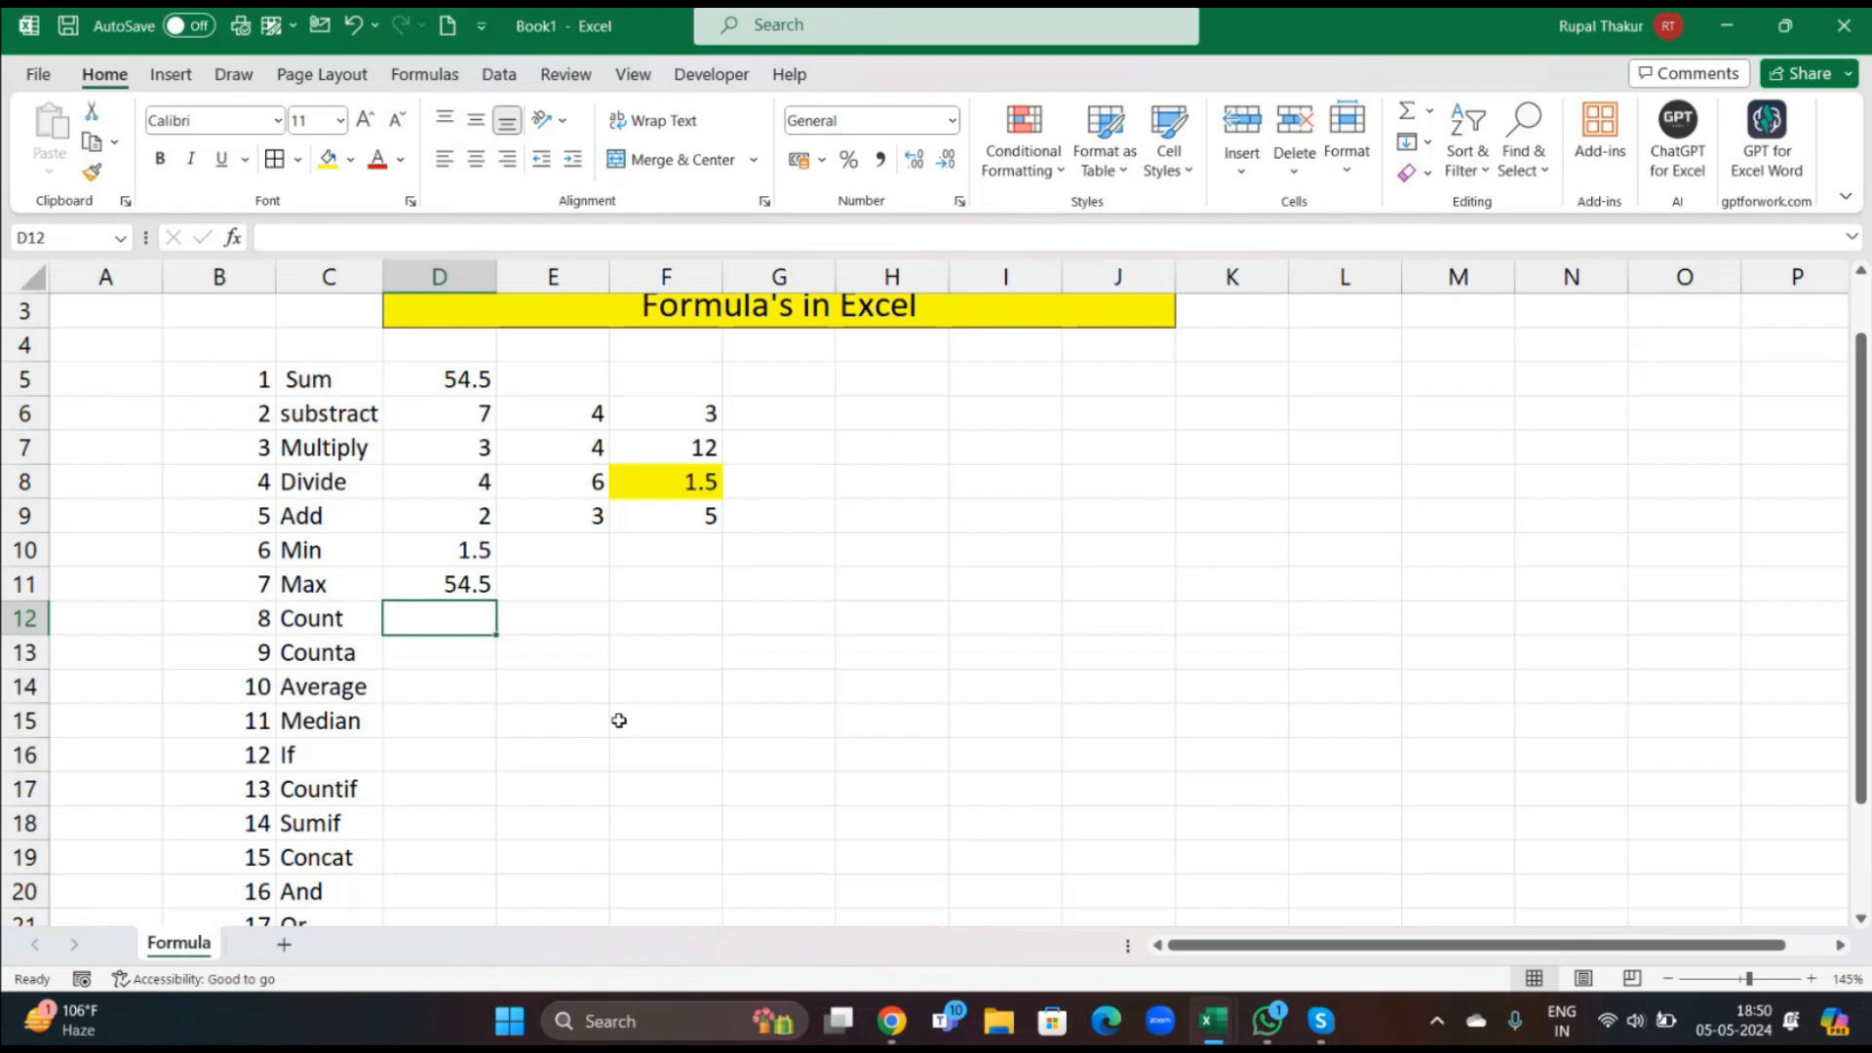
{"action": "type", "text": "=coun"}
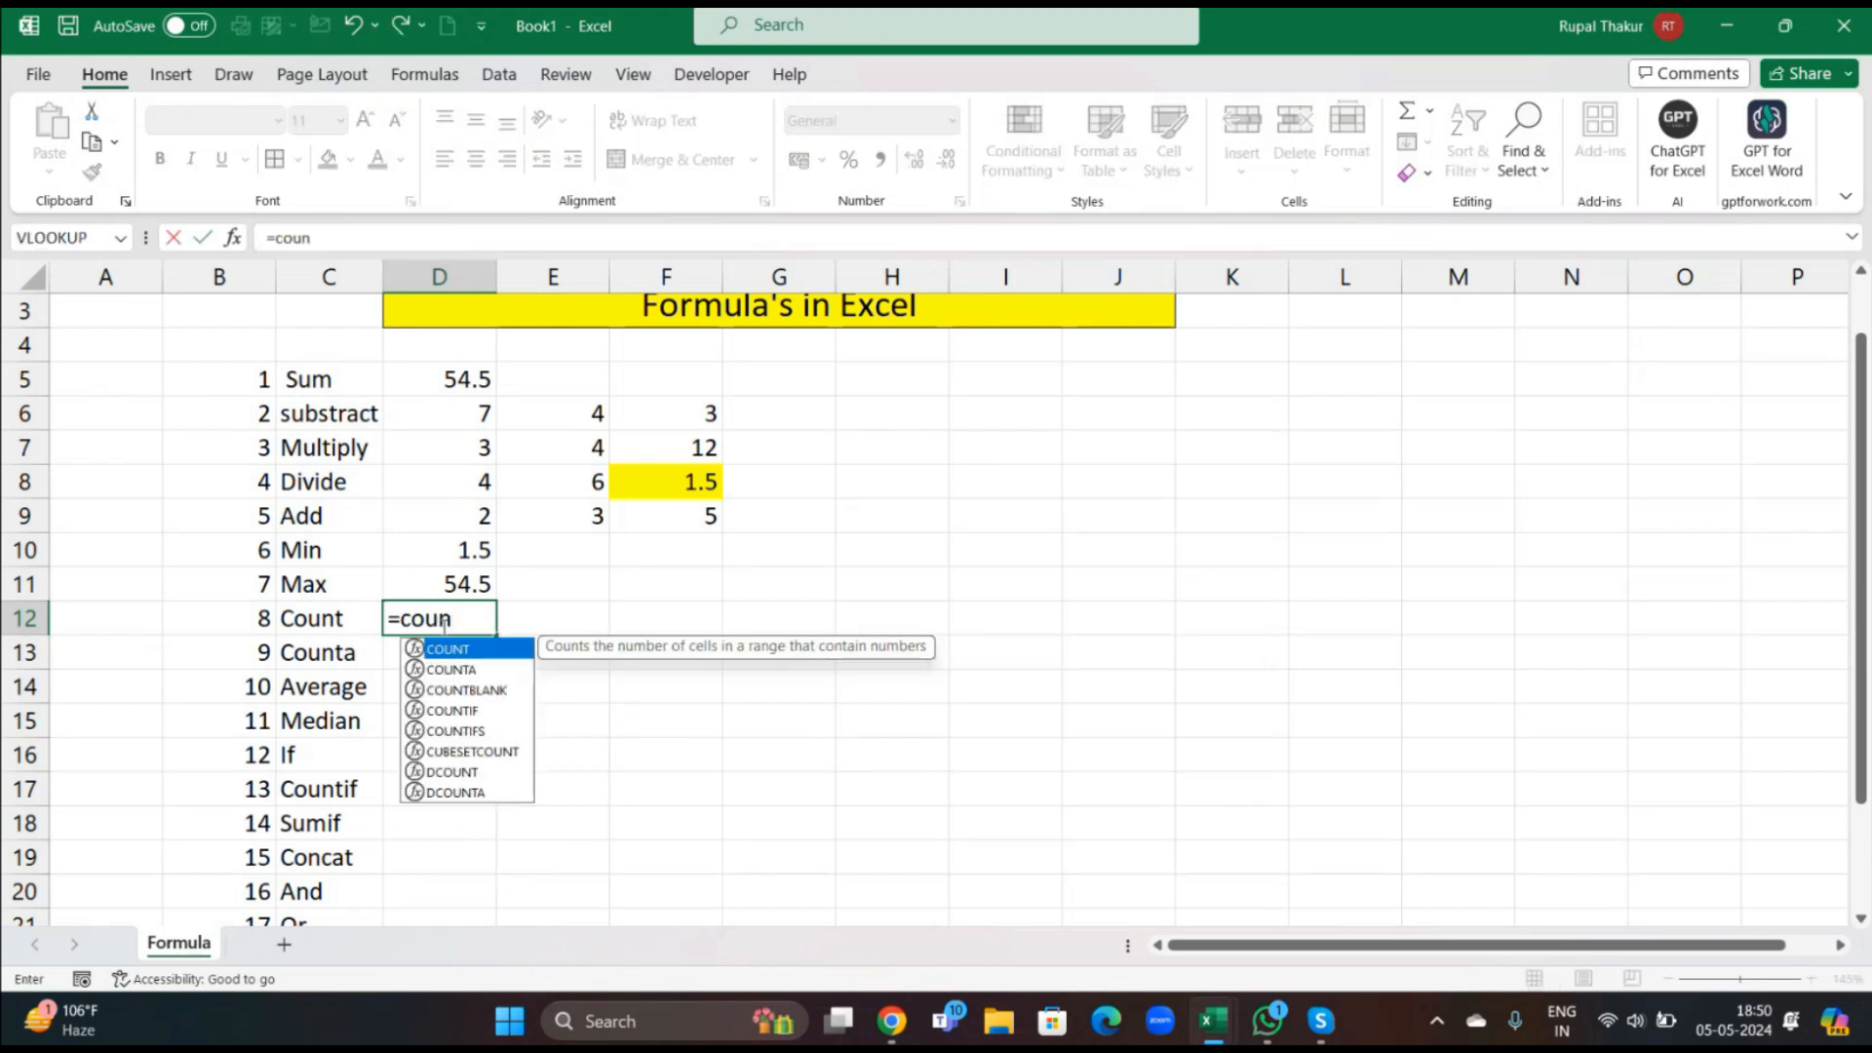
{"action": "key", "text": "Tab"}
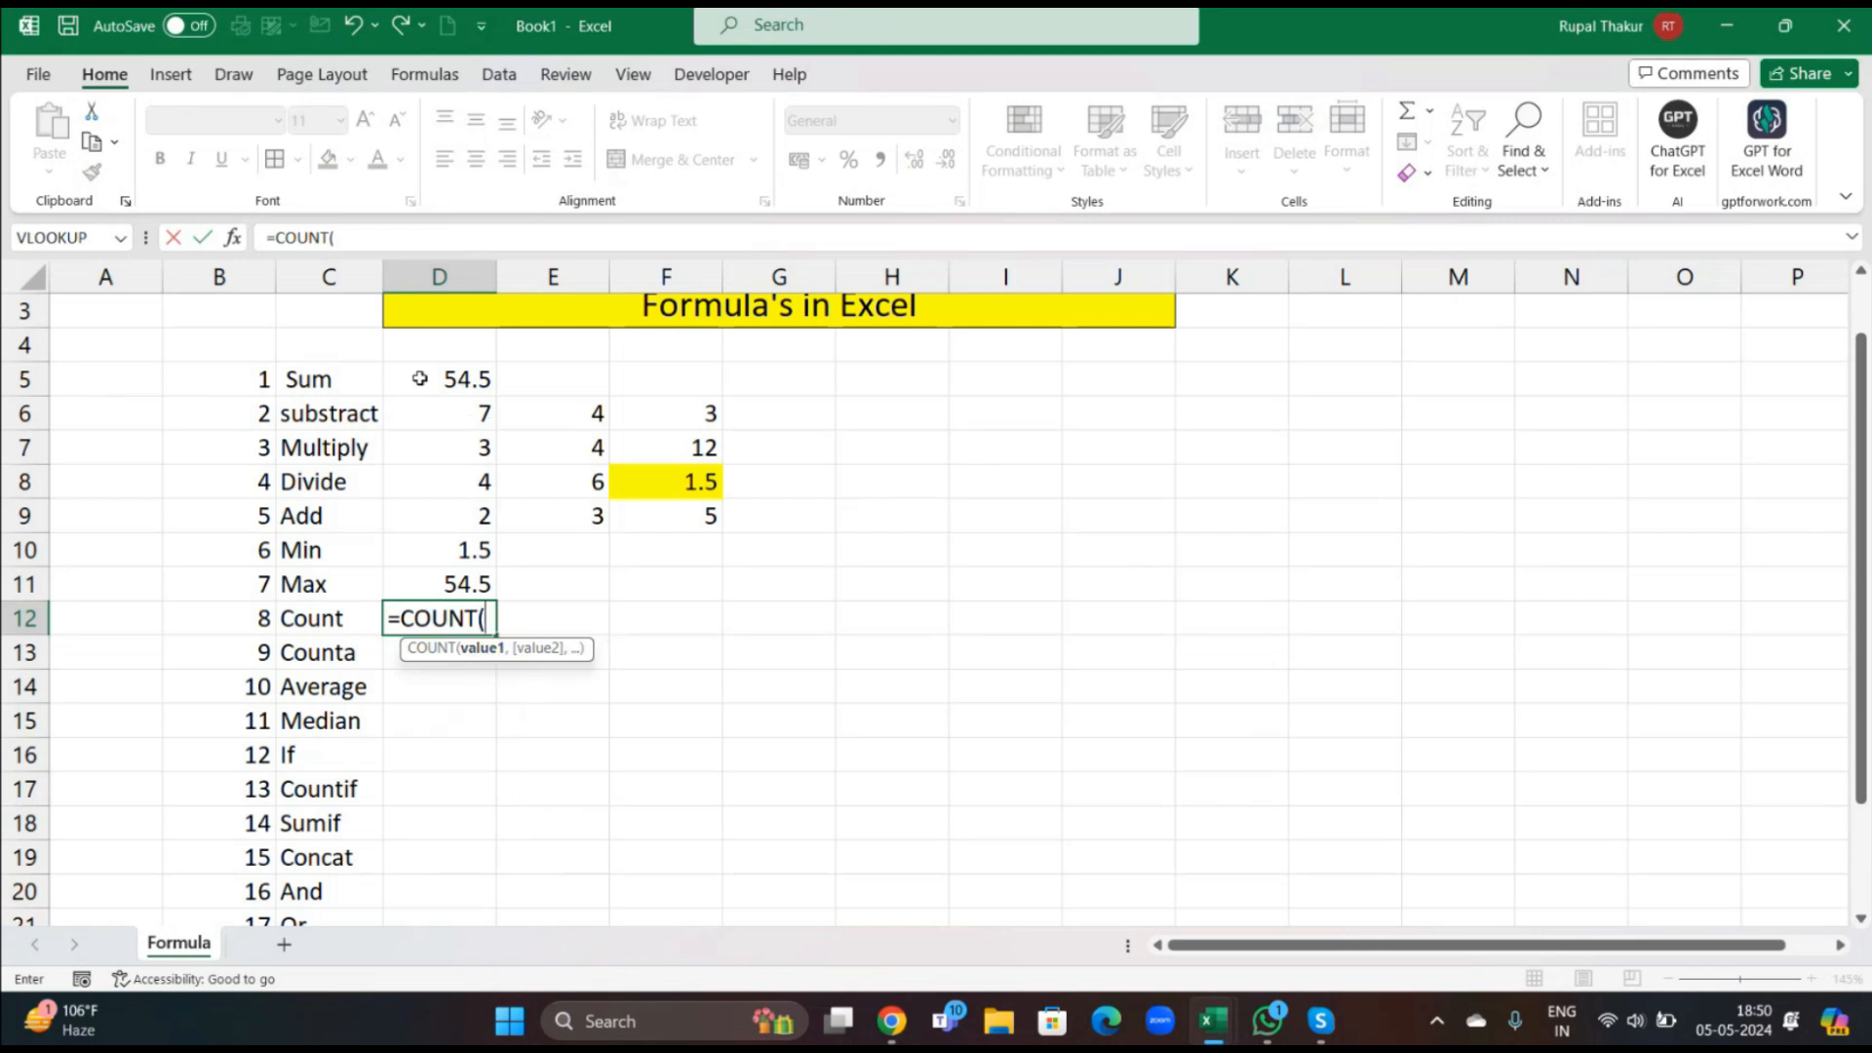
{"action": "left_click_drag", "start_coordinate": [402, 377], "coordinate": [669, 543]}
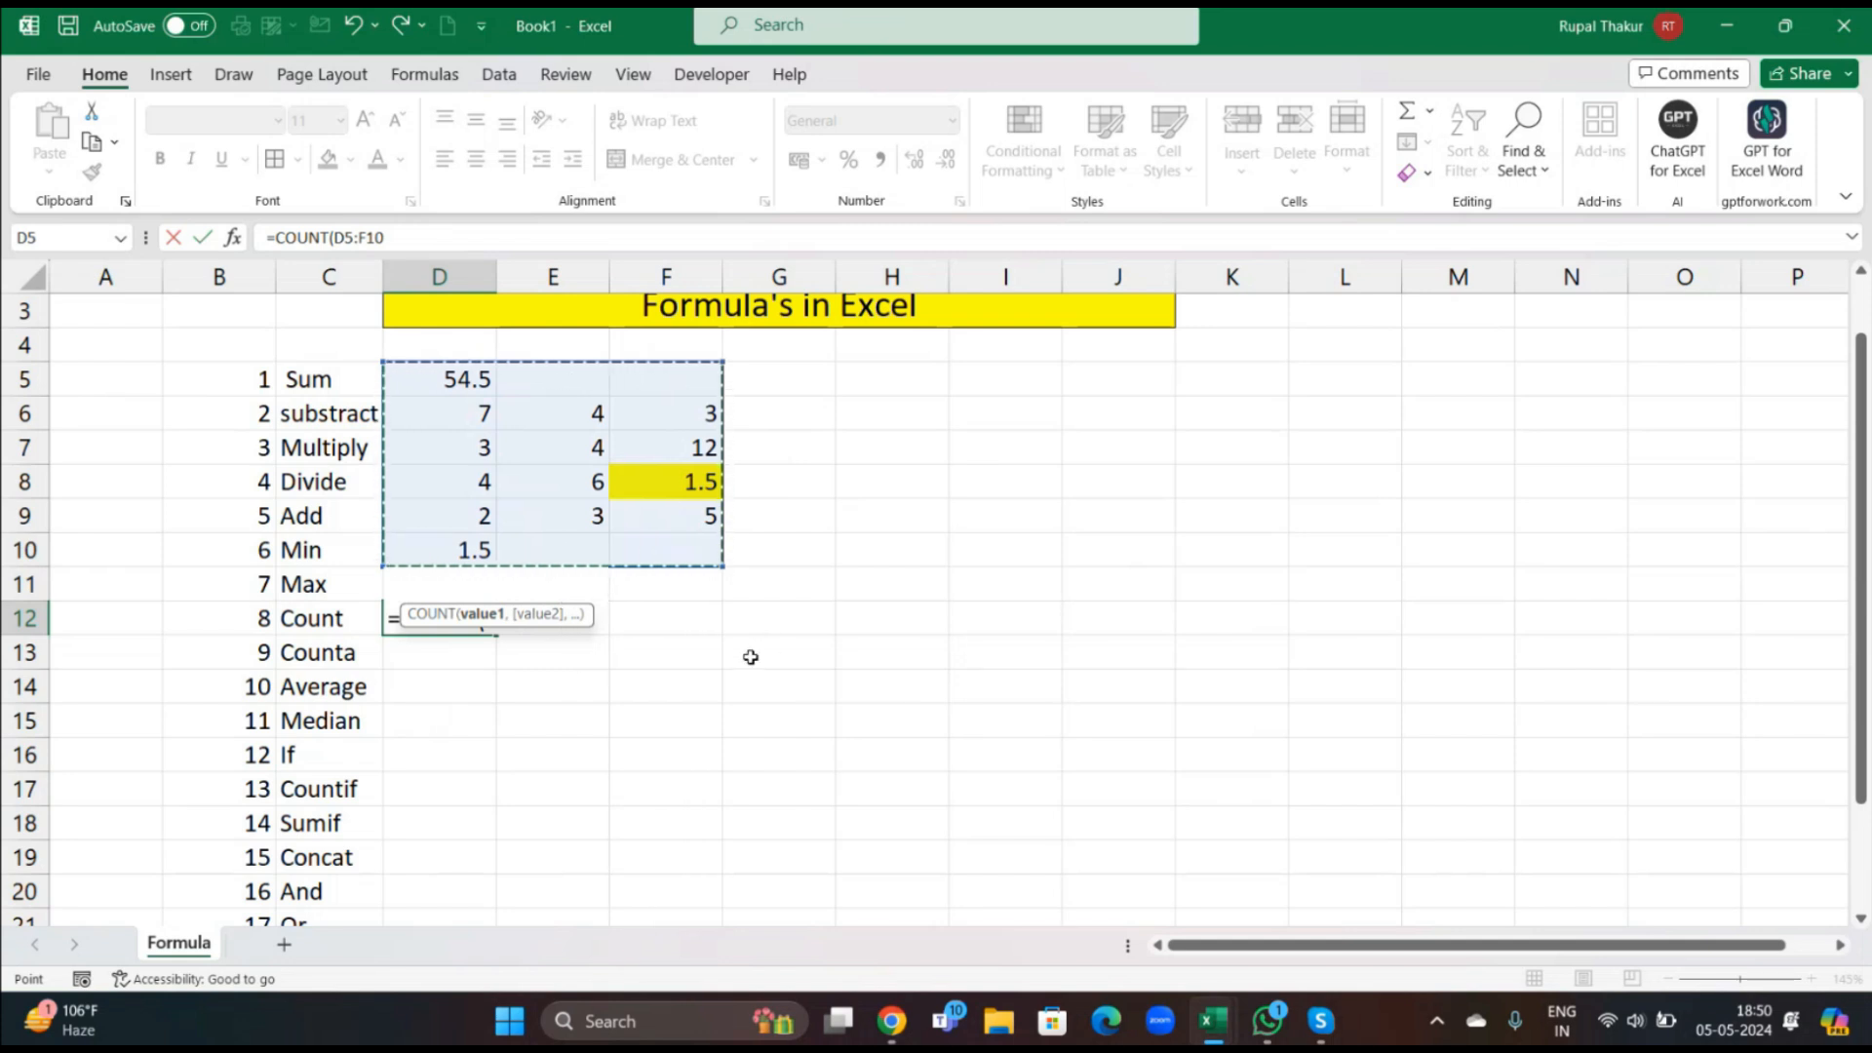
{"action": "type", "text": ")"}
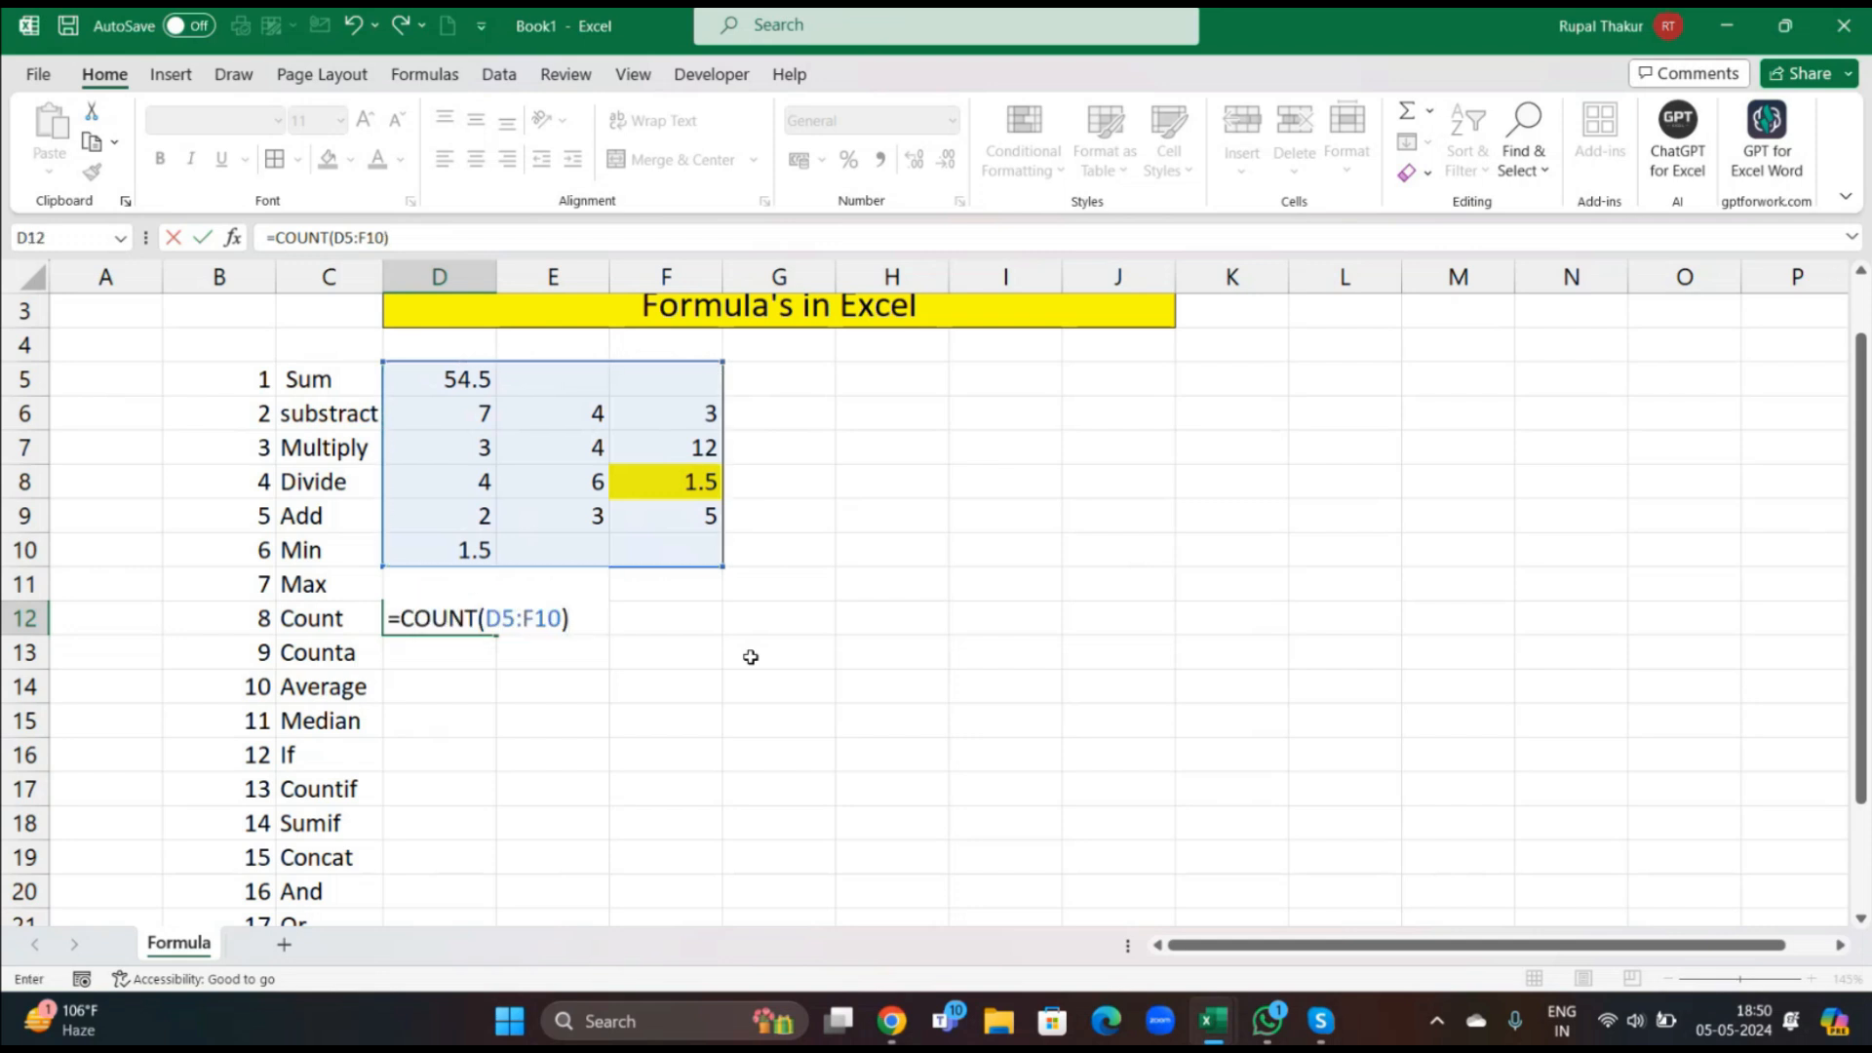
{"action": "key", "text": "Return"}
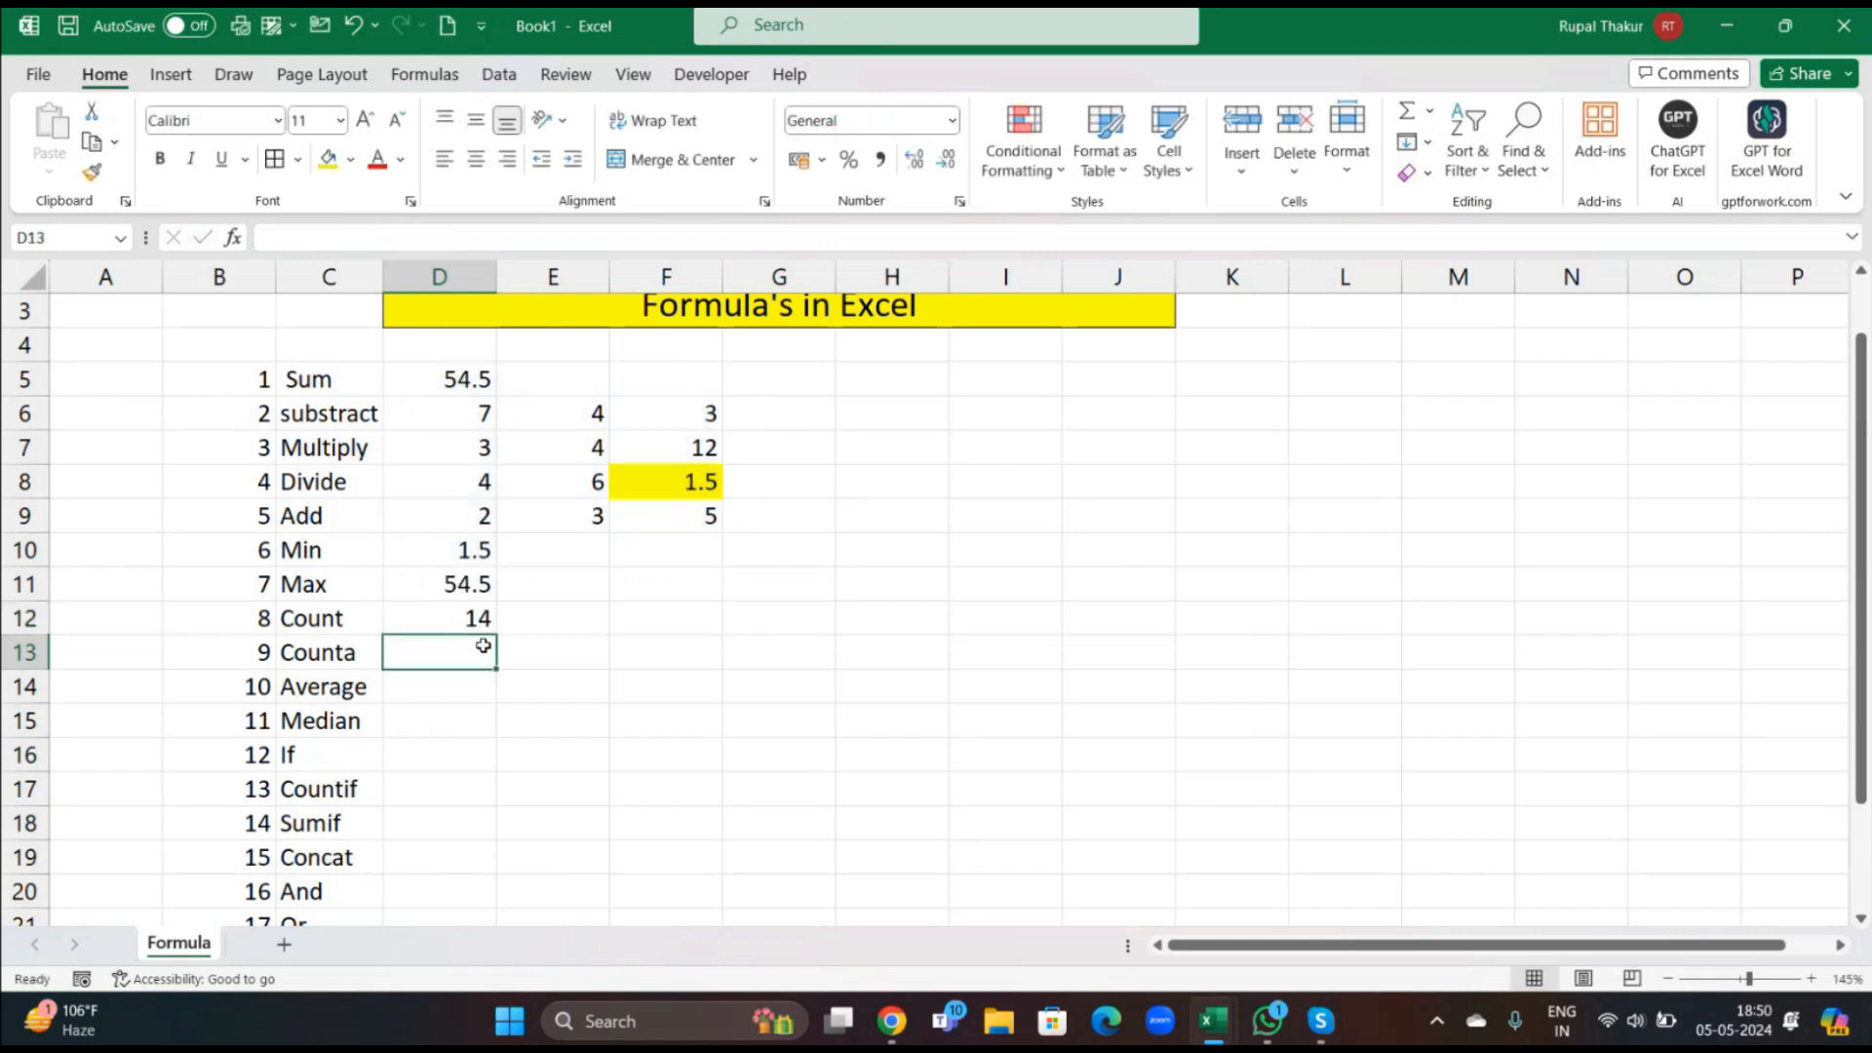
{"action": "left_click", "coordinate": [423, 416]}
{"action": "left_click_drag", "start_coordinate": [423, 416], "coordinate": [698, 420]}
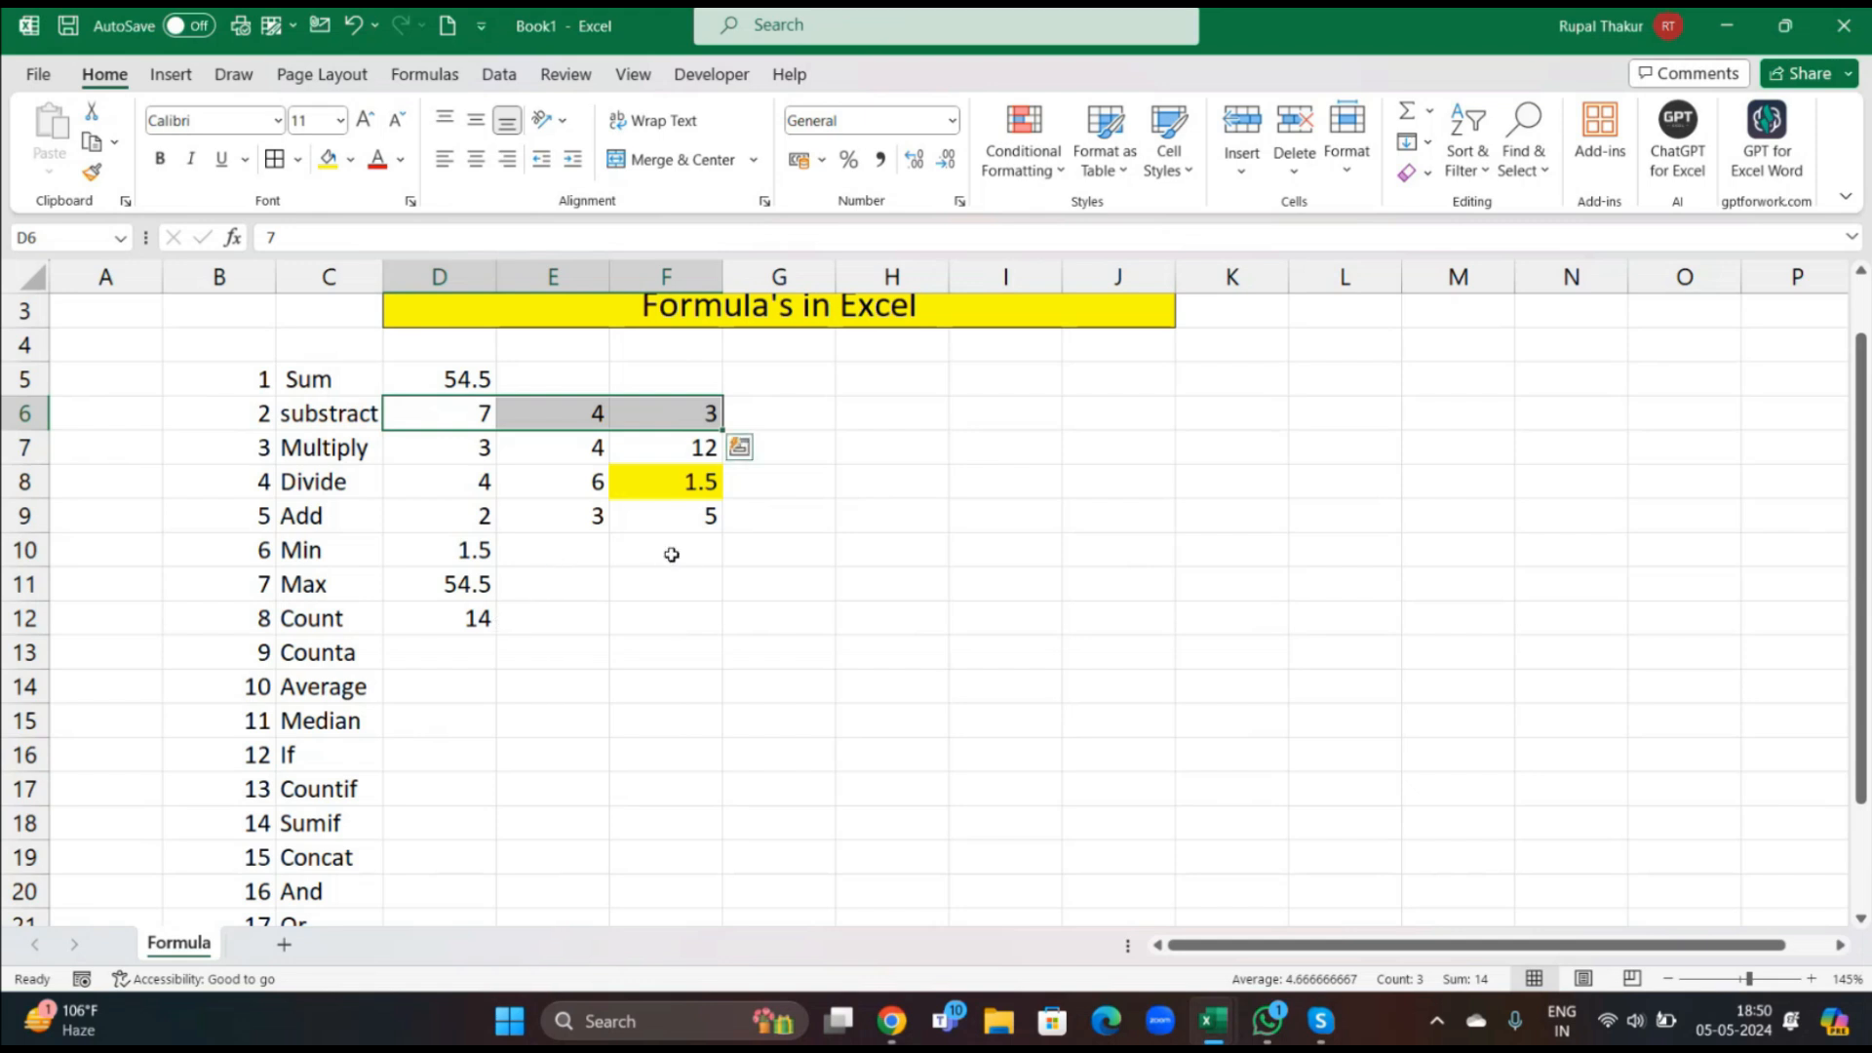
{"action": "left_click", "coordinate": [457, 647]}
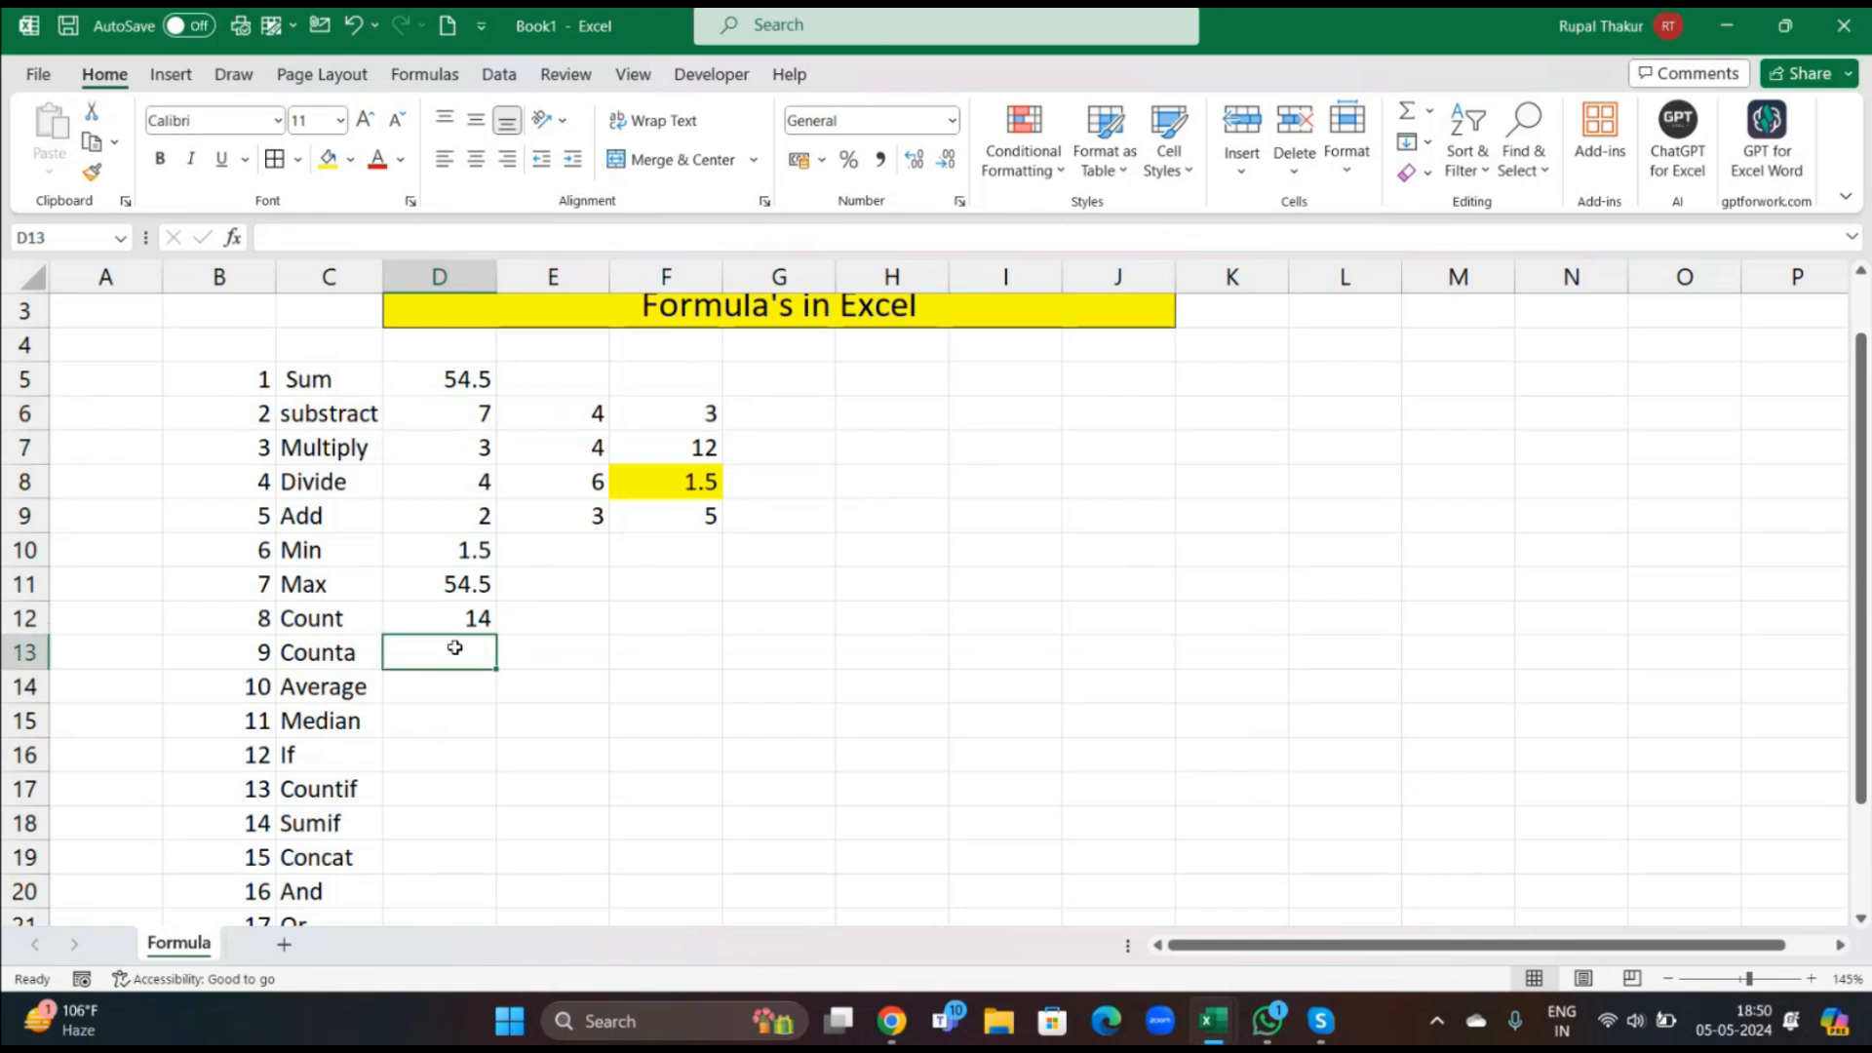
Enter the sample numbers 2, 3, 4, 5, 3, 4 and 2 down cells H6 to H12.
{"action": "left_click", "coordinate": [854, 406]}
{"action": "type", "text": "2 3 4 5 3"}
{"action": "key", "text": "Return"}
{"action": "type", "text": "4"}
{"action": "key", "text": "Return"}
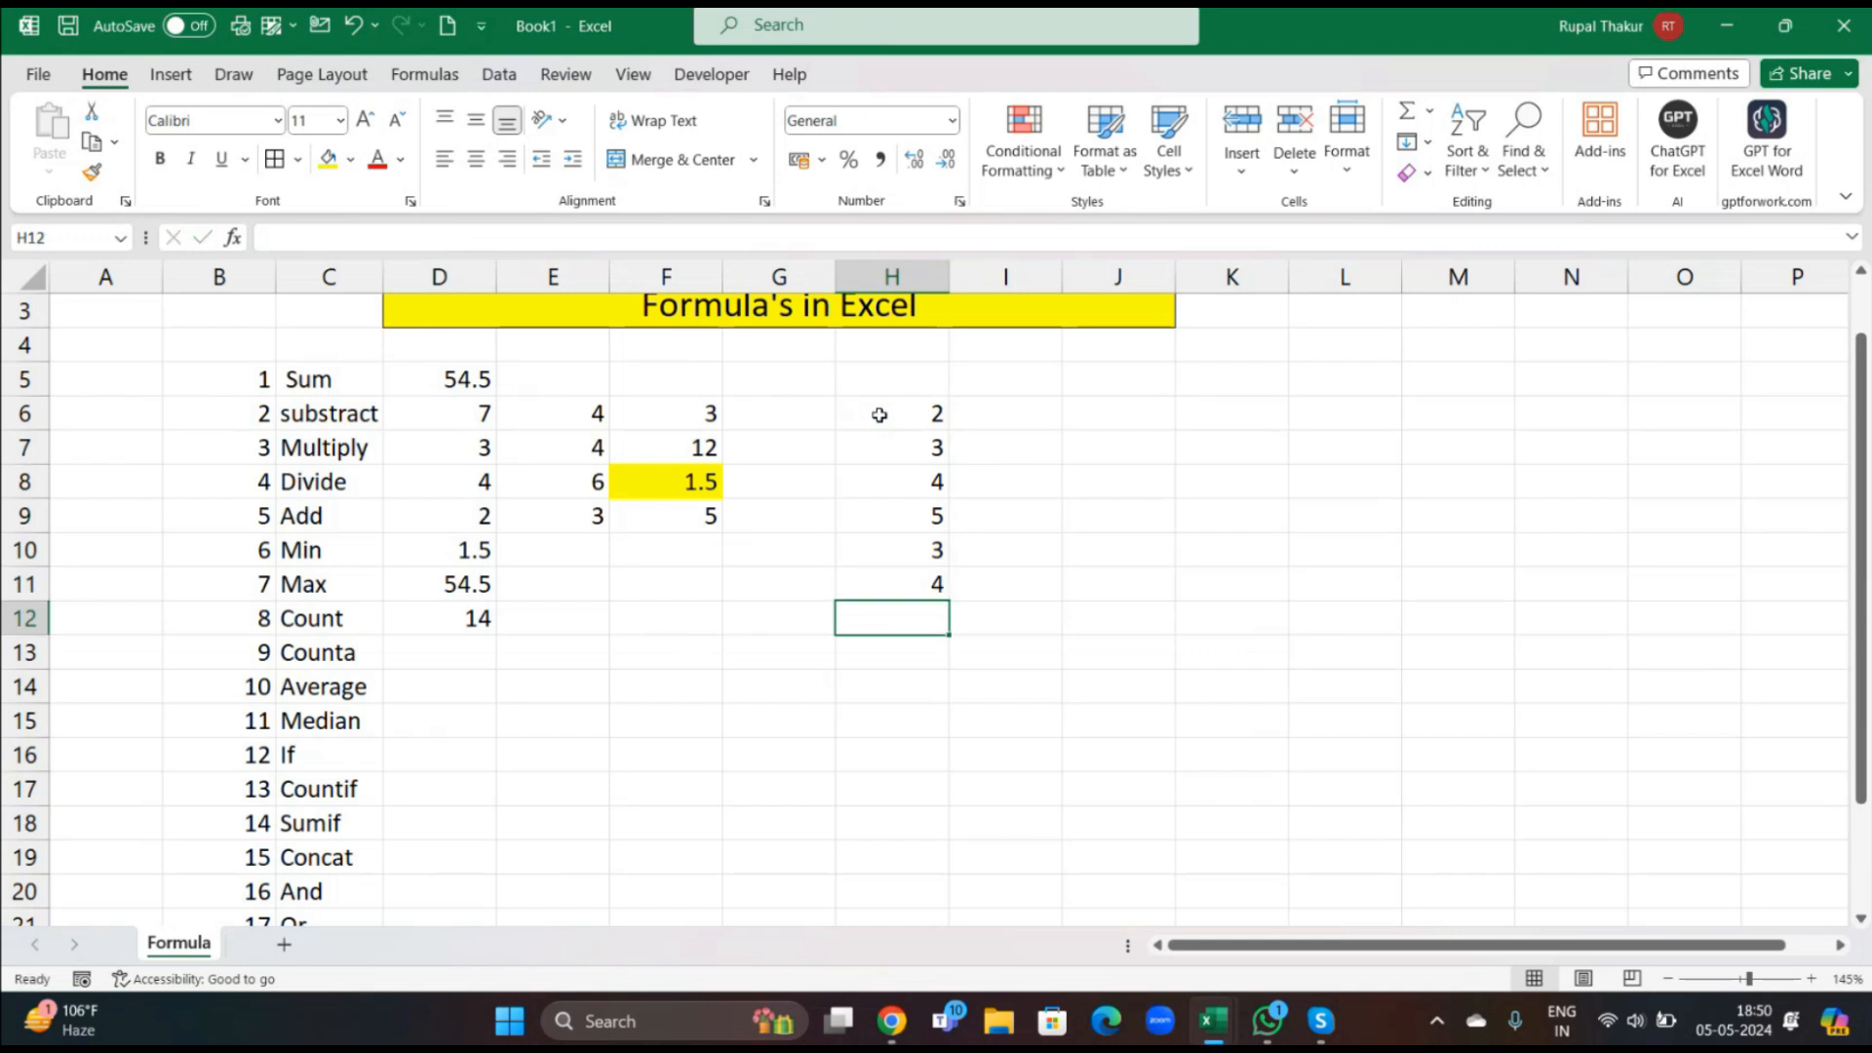
{"action": "type", "text": "2"}
{"action": "key", "text": "Return"}
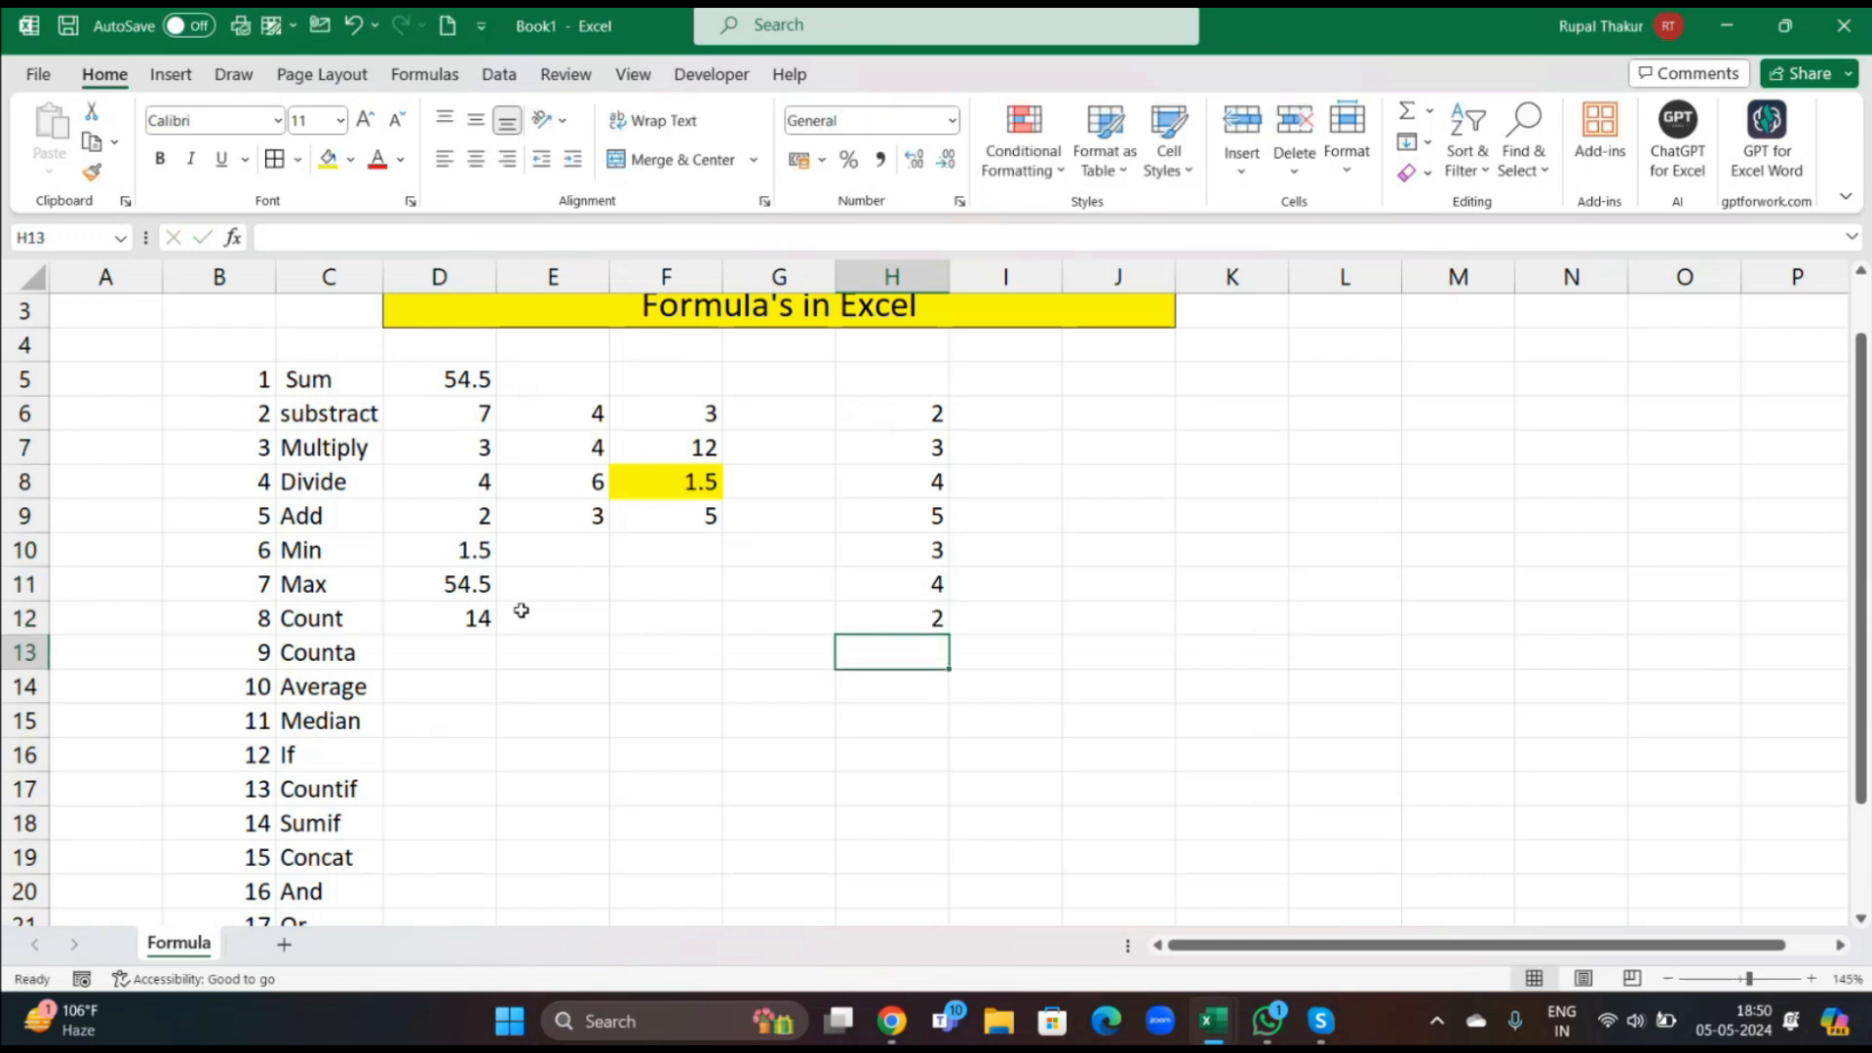
Replace the Count row's formula in cell D12 with =COUNT(H6:H12).
{"action": "left_click", "coordinate": [481, 621]}
{"action": "key", "text": "BackSpace"}
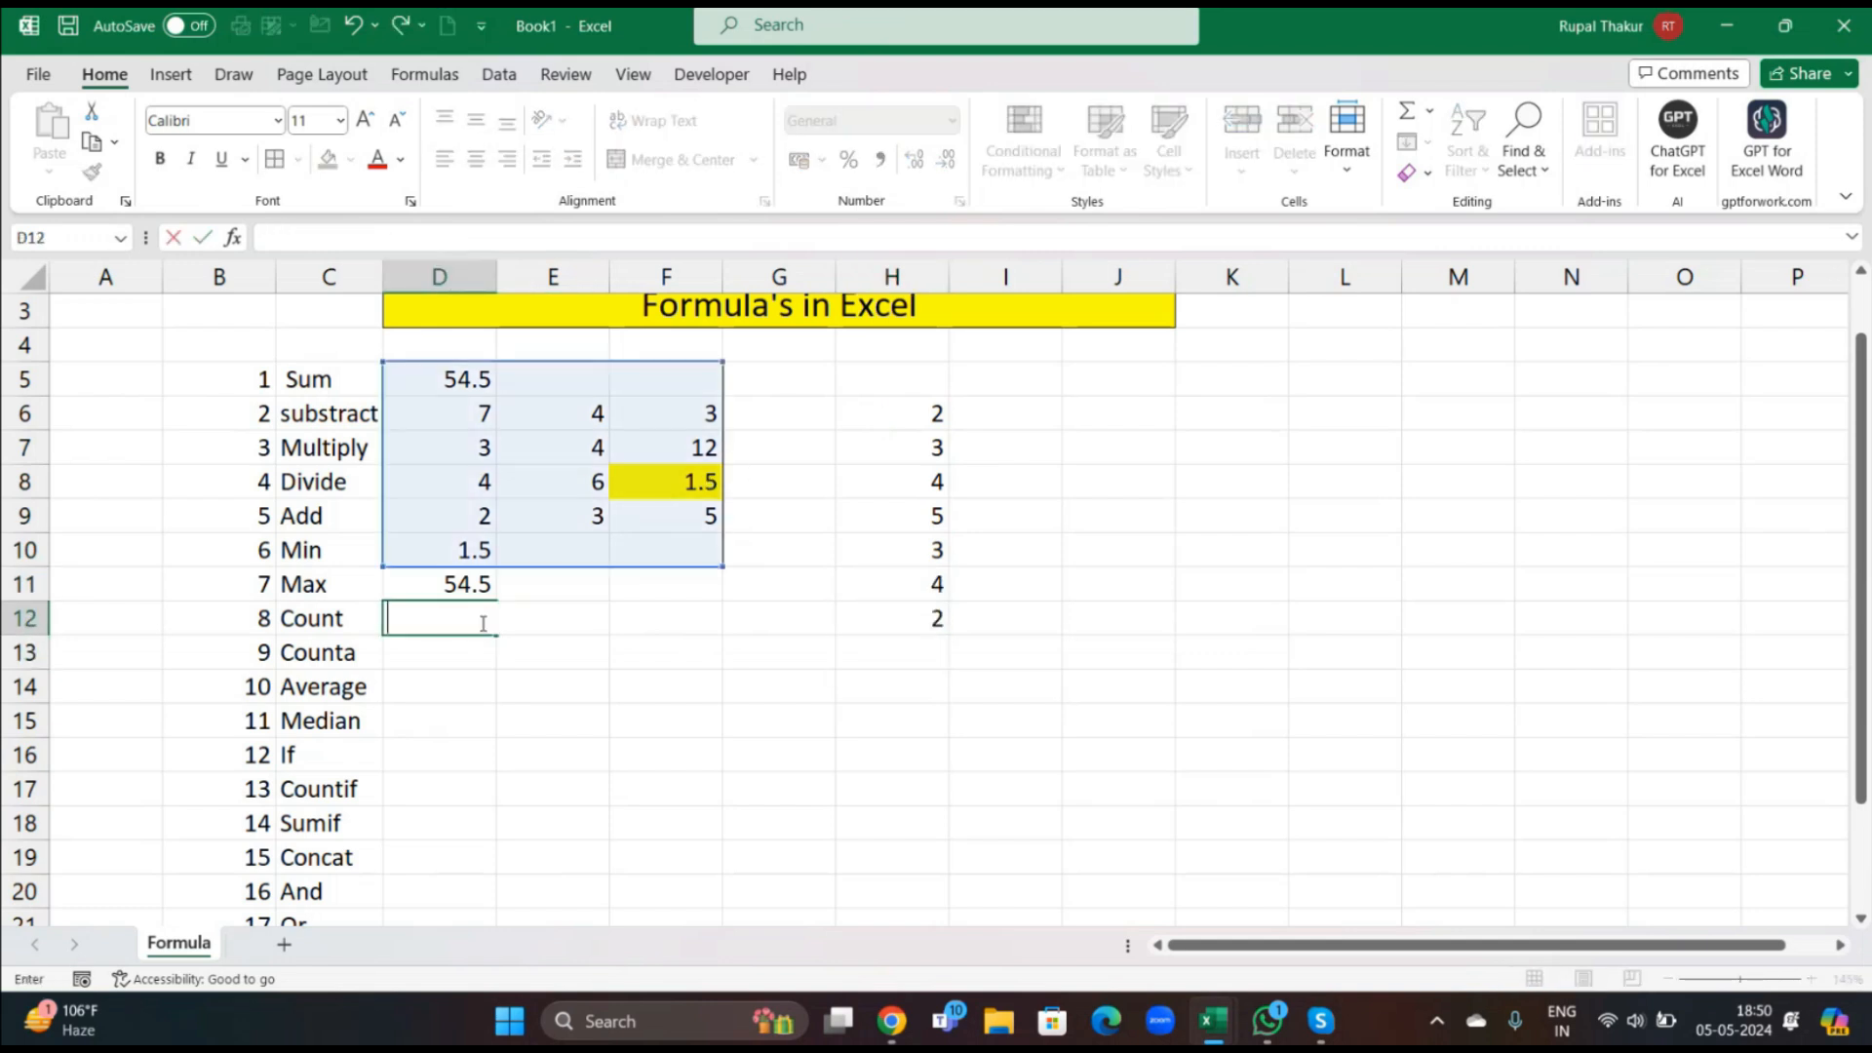
{"action": "left_click", "coordinate": [781, 723]}
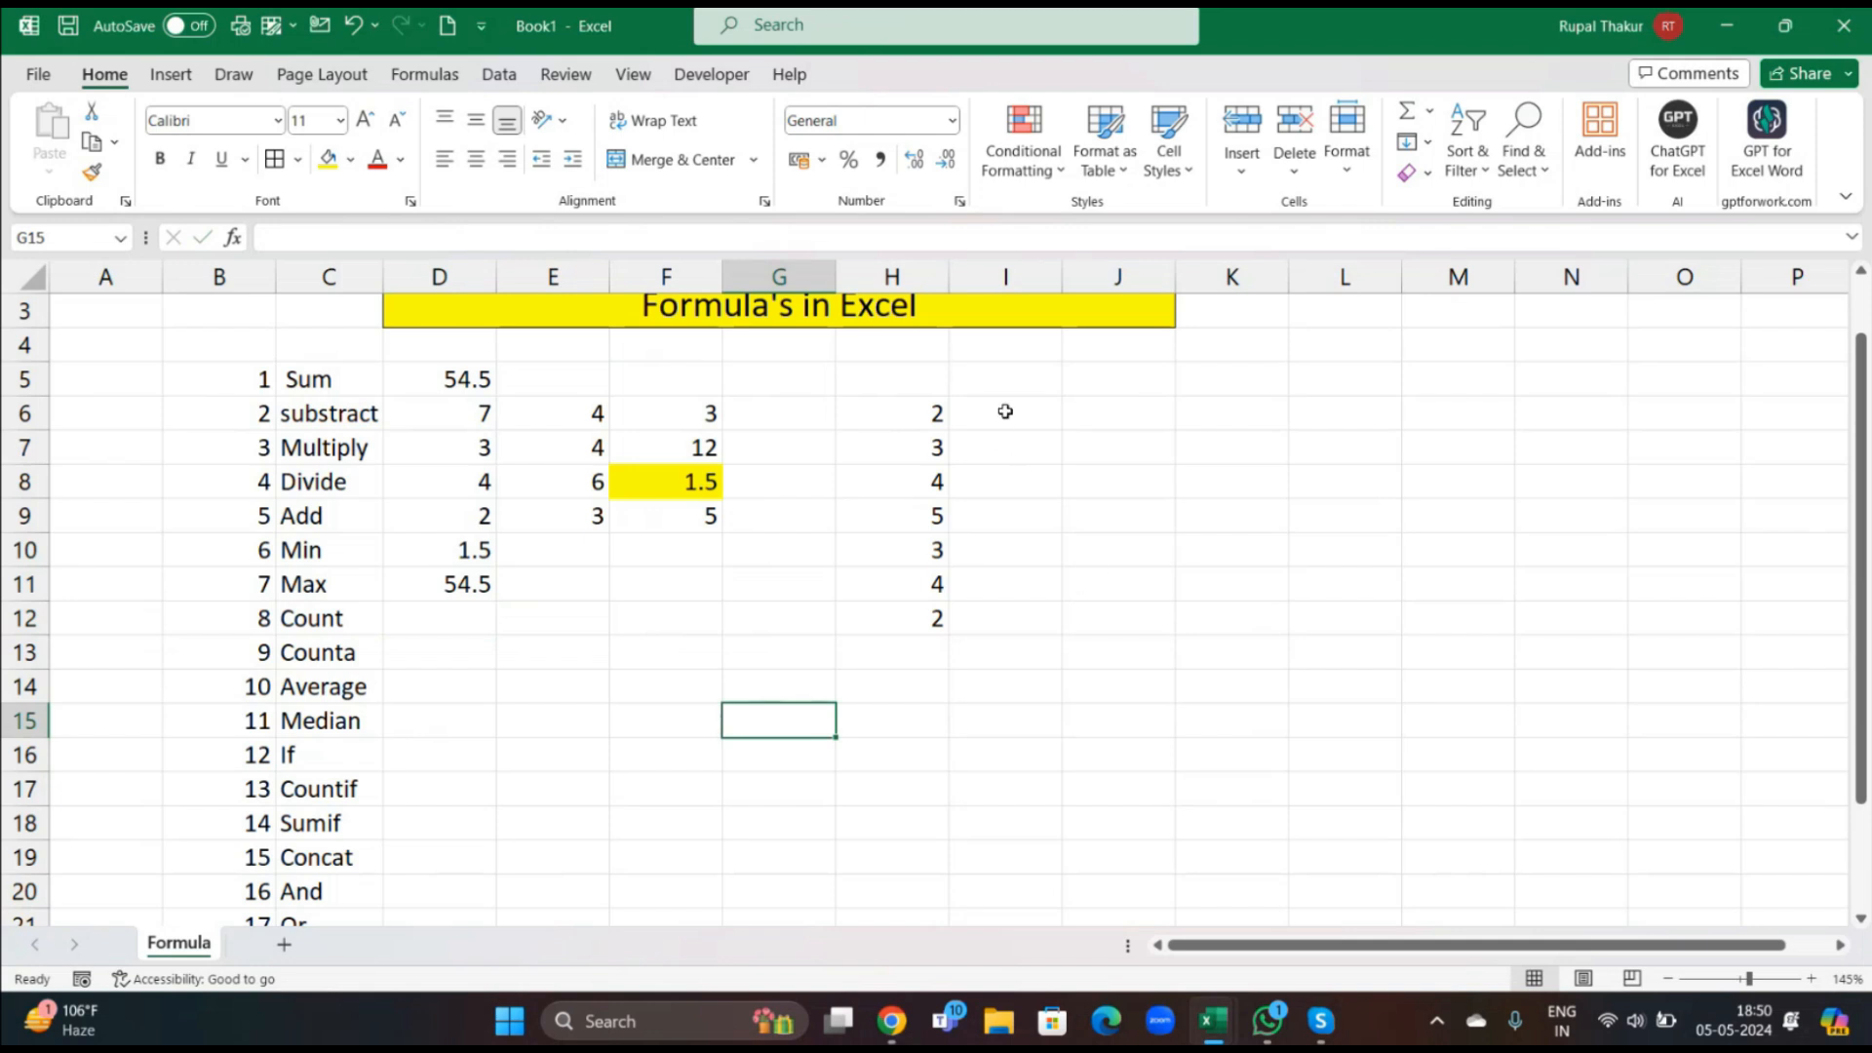
{"action": "left_click", "coordinate": [458, 628]}
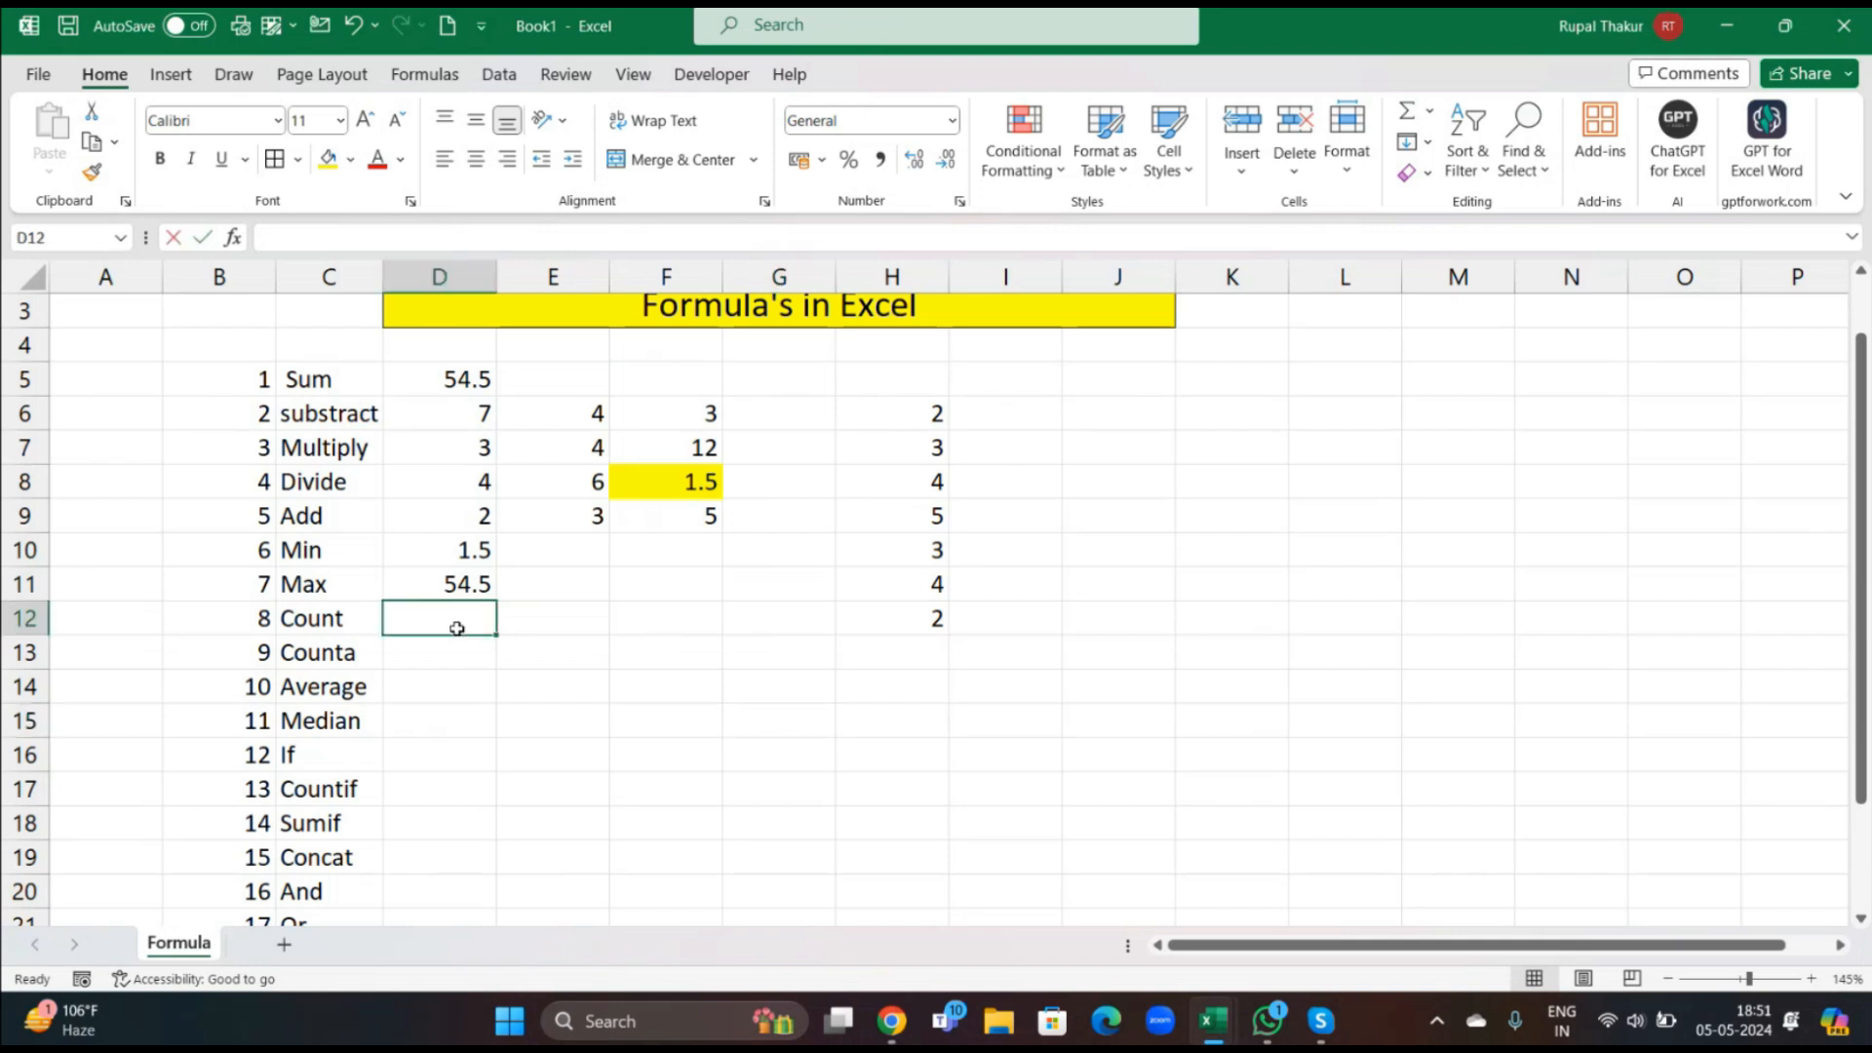
{"action": "type", "text": "=cou"}
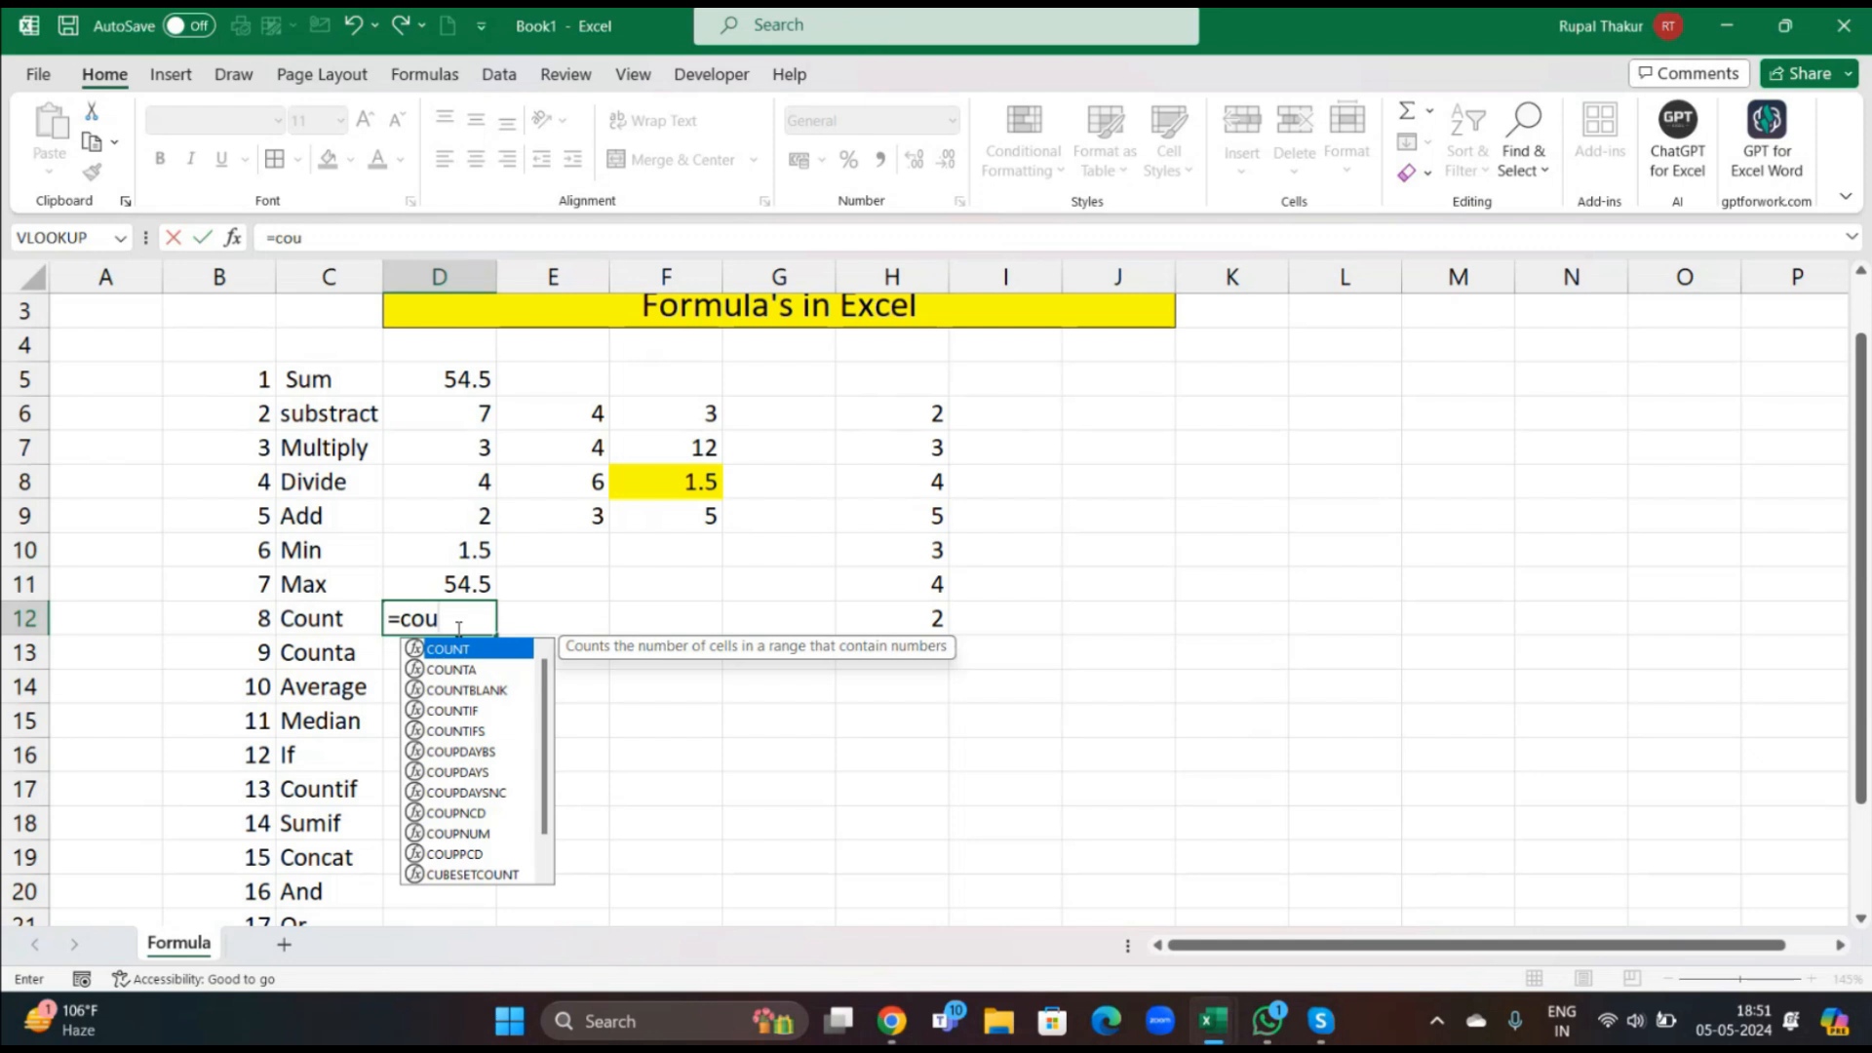
{"action": "key", "text": "Tab"}
{"action": "left_click_drag", "start_coordinate": [856, 413], "coordinate": [875, 615]}
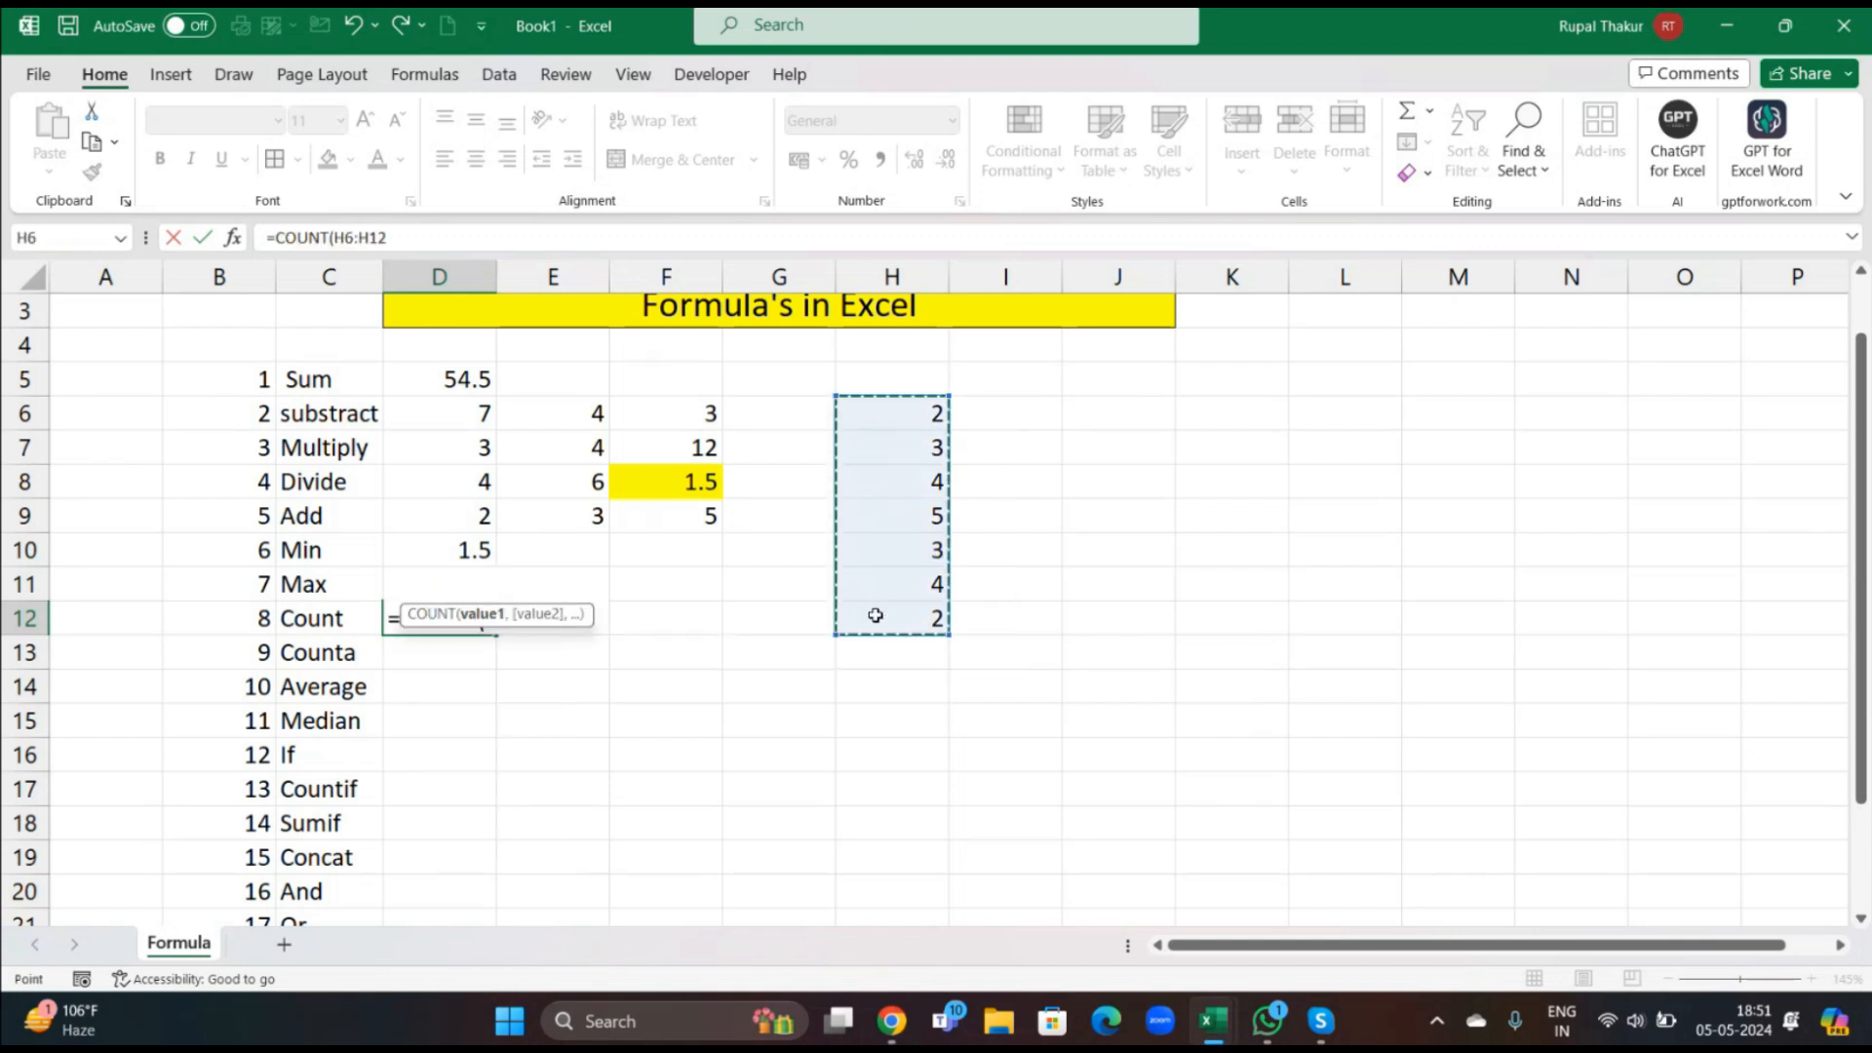
{"action": "type", "text": ")"}
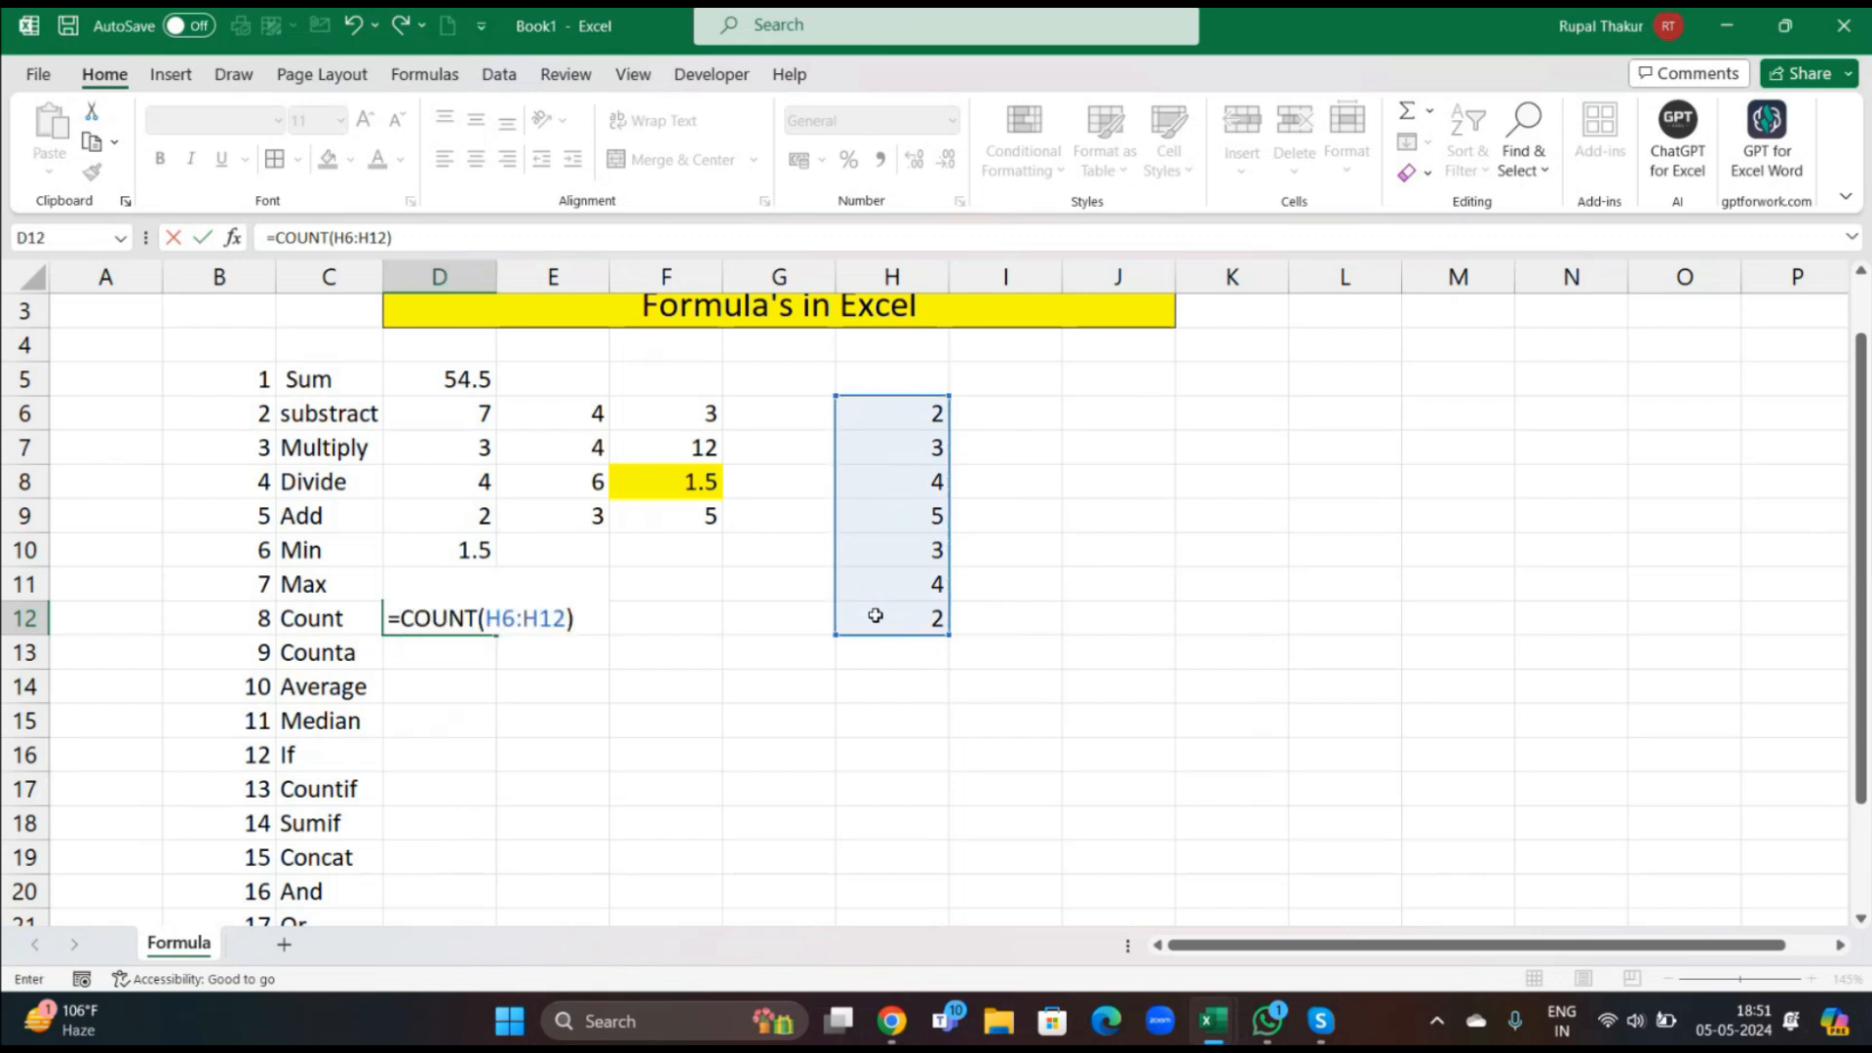
{"action": "key", "text": "Return"}
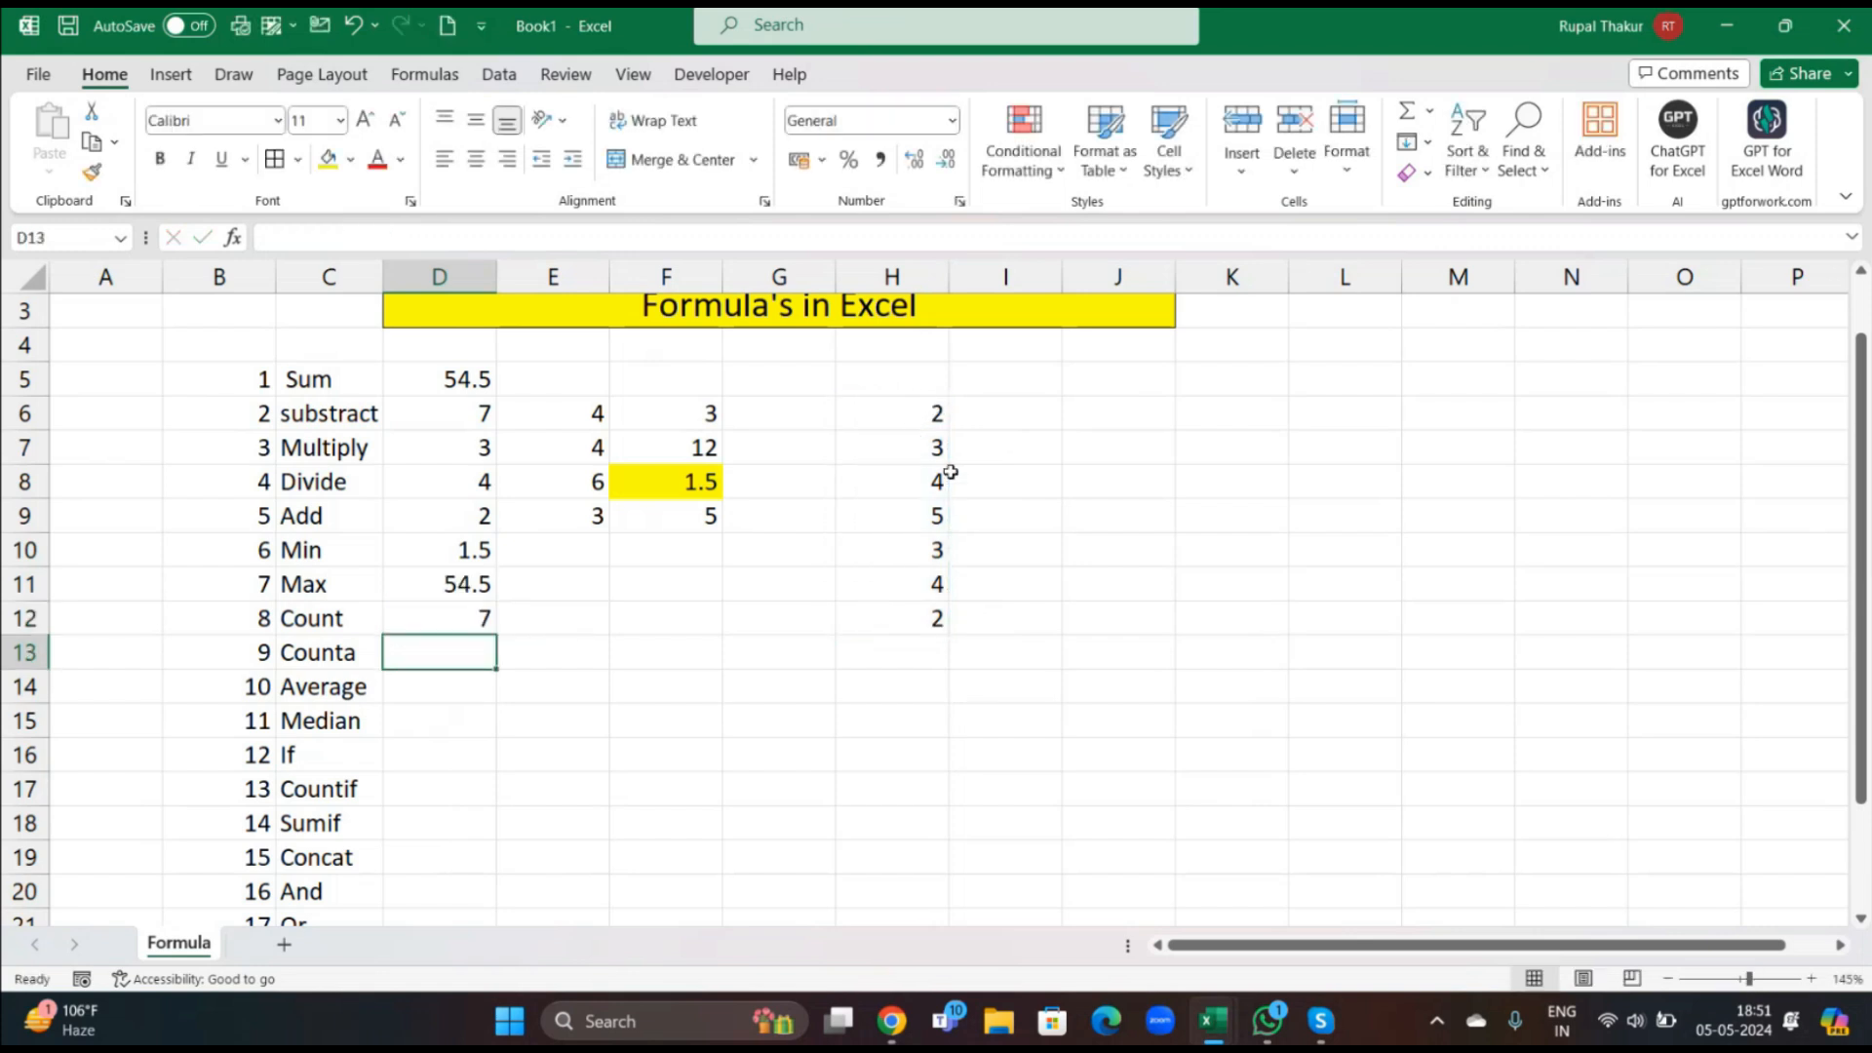
Clear the number in cell H9 and enter the text excel in its place.
{"action": "left_click", "coordinate": [936, 516]}
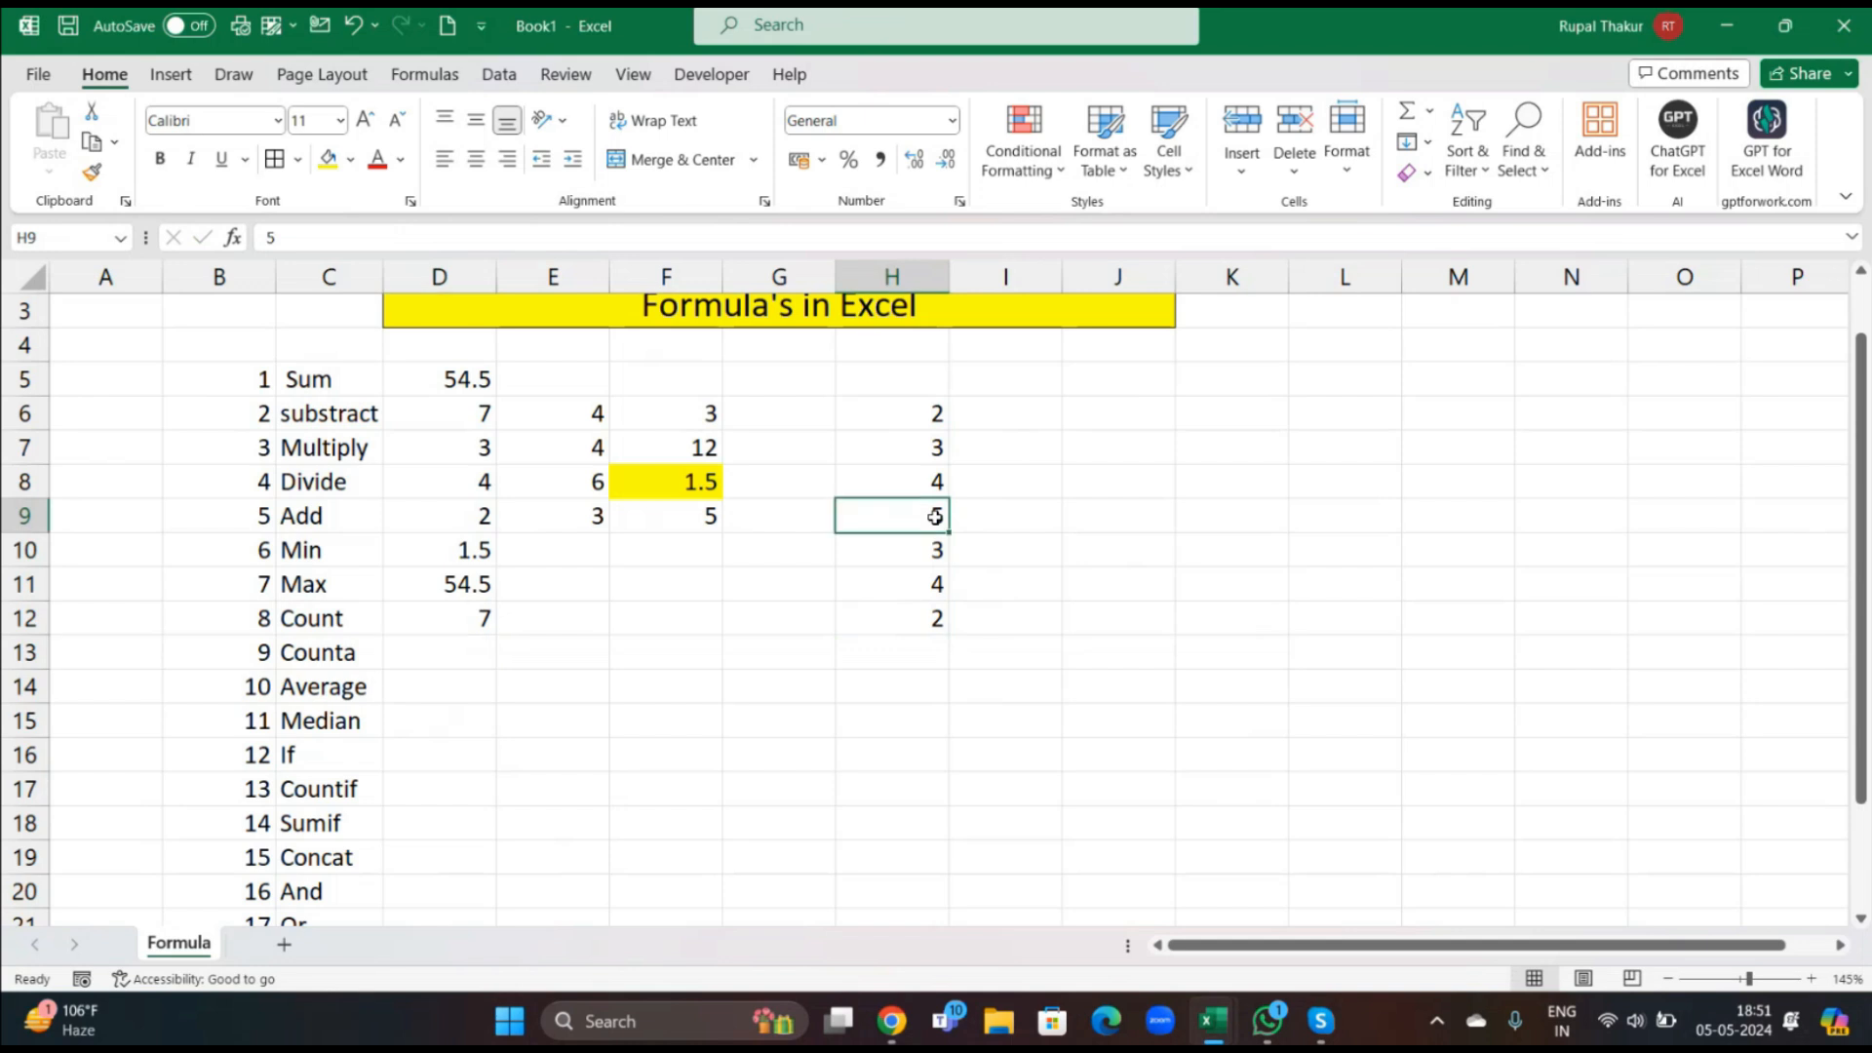
{"action": "key", "text": "BackSpace"}
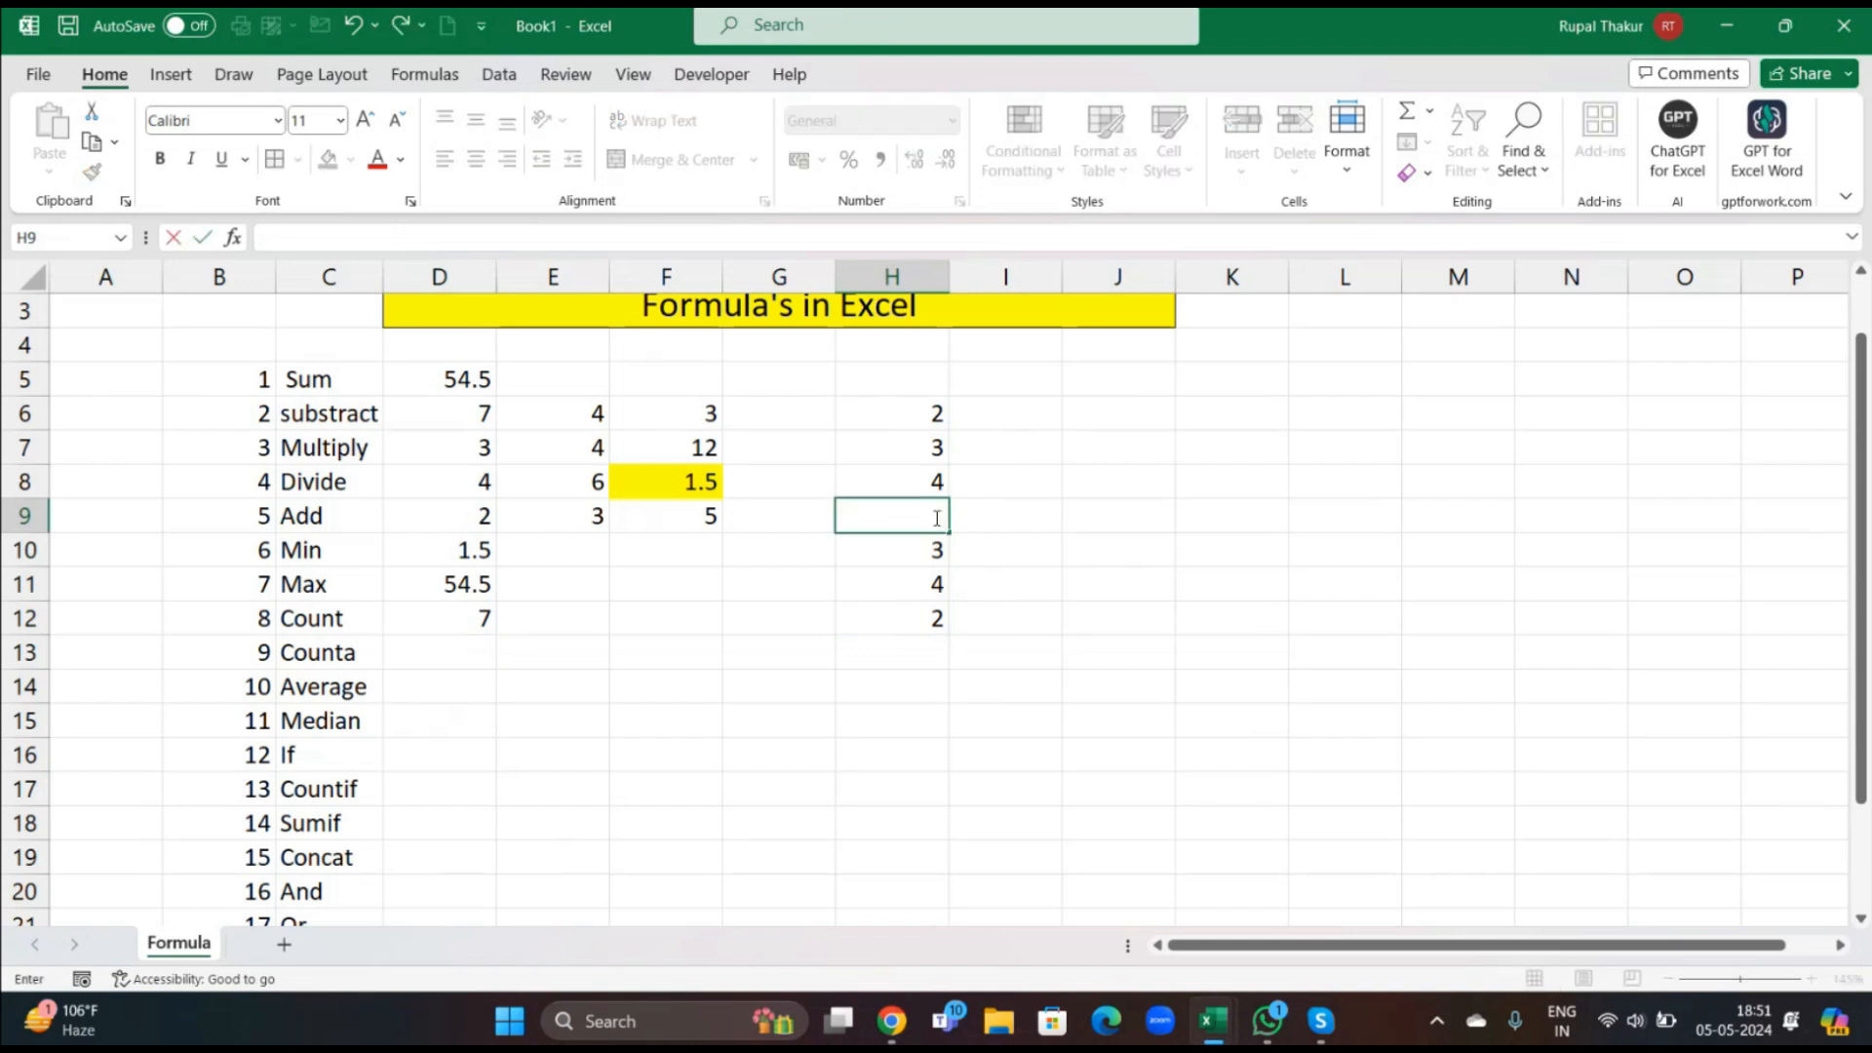
{"action": "left_click", "coordinate": [1017, 528]}
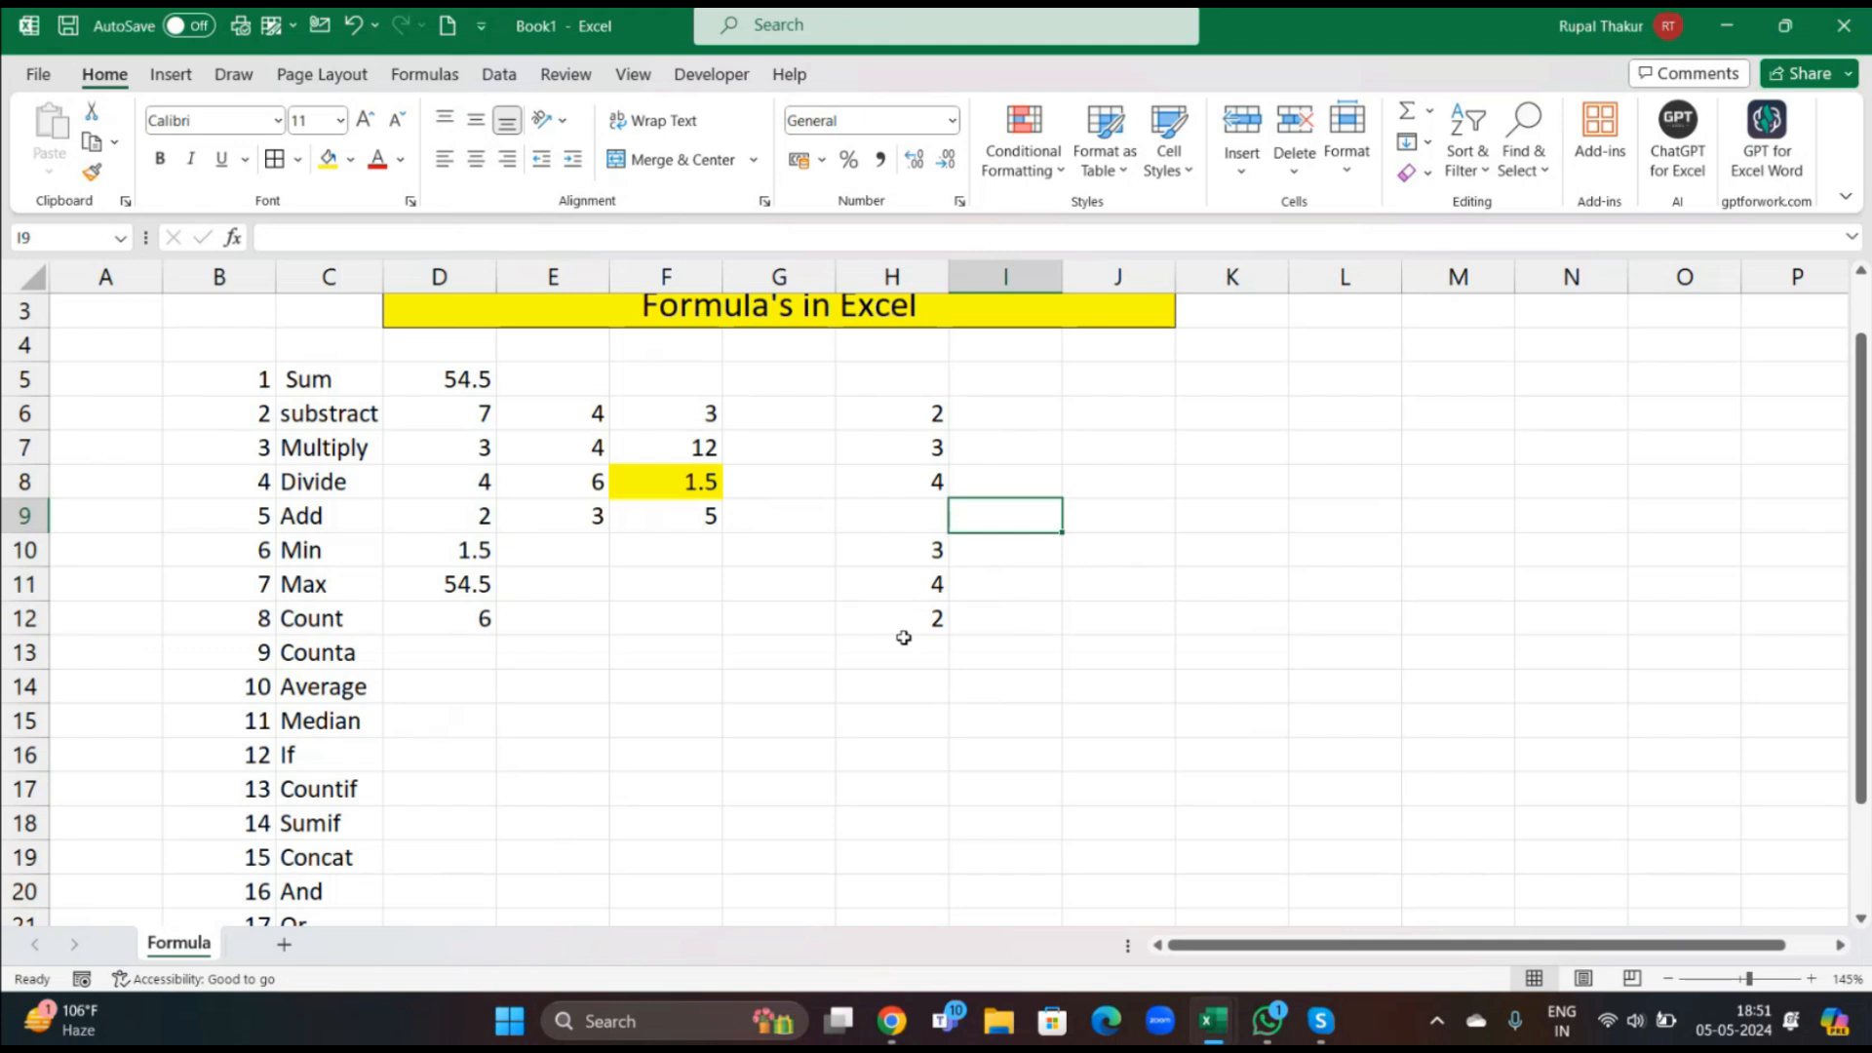
{"action": "left_click", "coordinate": [913, 510]}
{"action": "type", "text": "excel"}
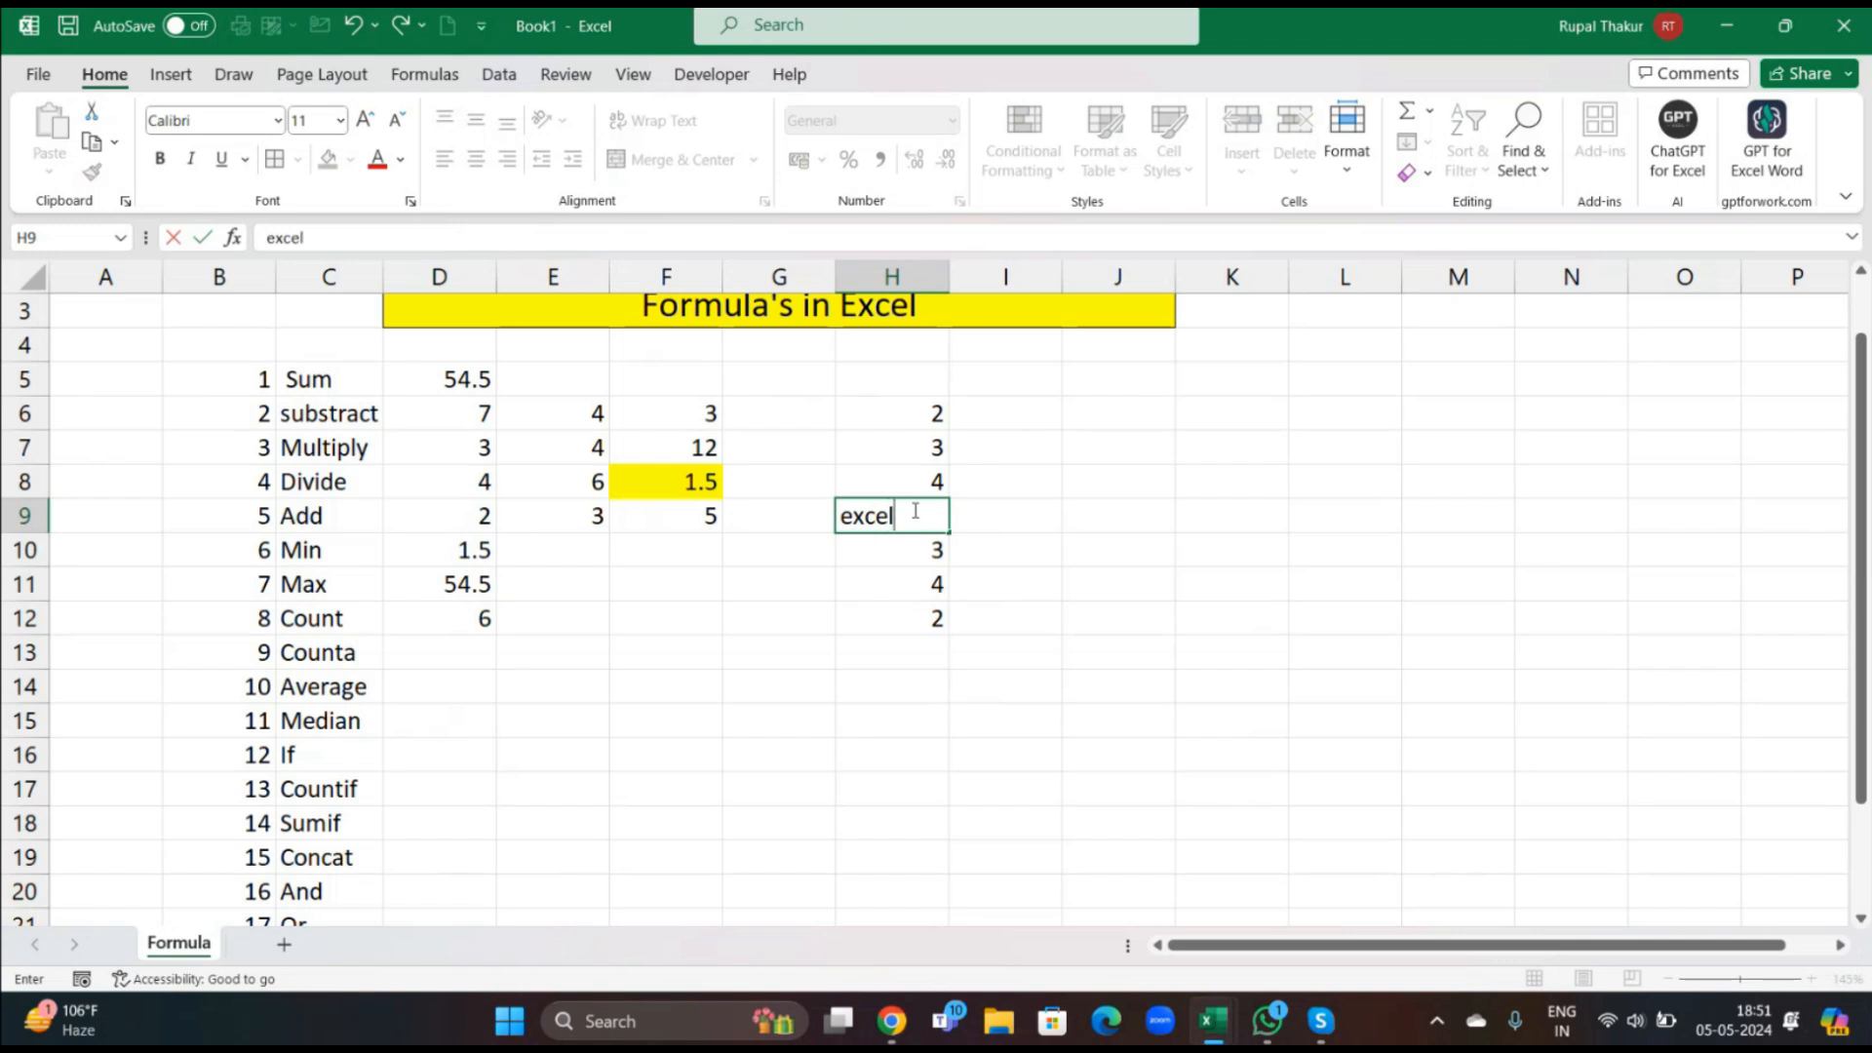
{"action": "key", "text": "Return"}
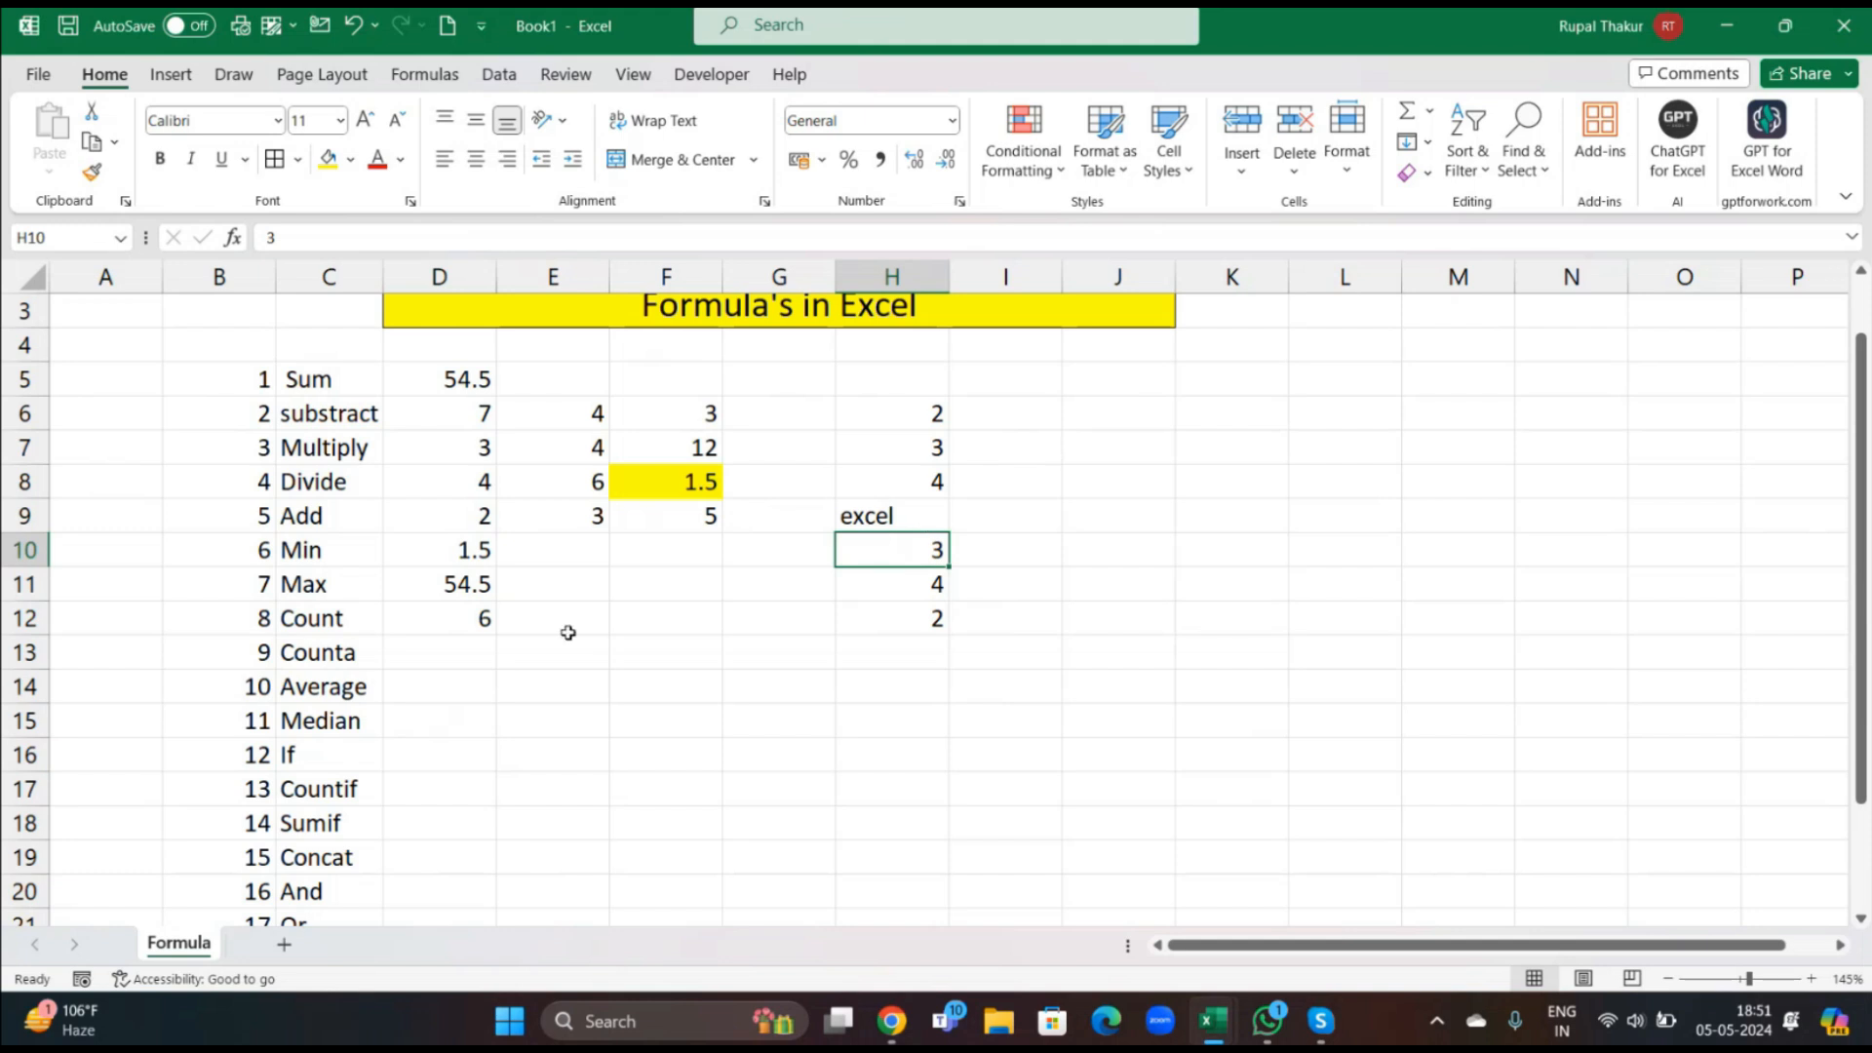
Count the non-empty sample cells on the Counta row in cell D13 with the formula =COUNTA(H6:H12).
{"action": "left_click", "coordinate": [441, 669]}
{"action": "type", "text": "=c"}
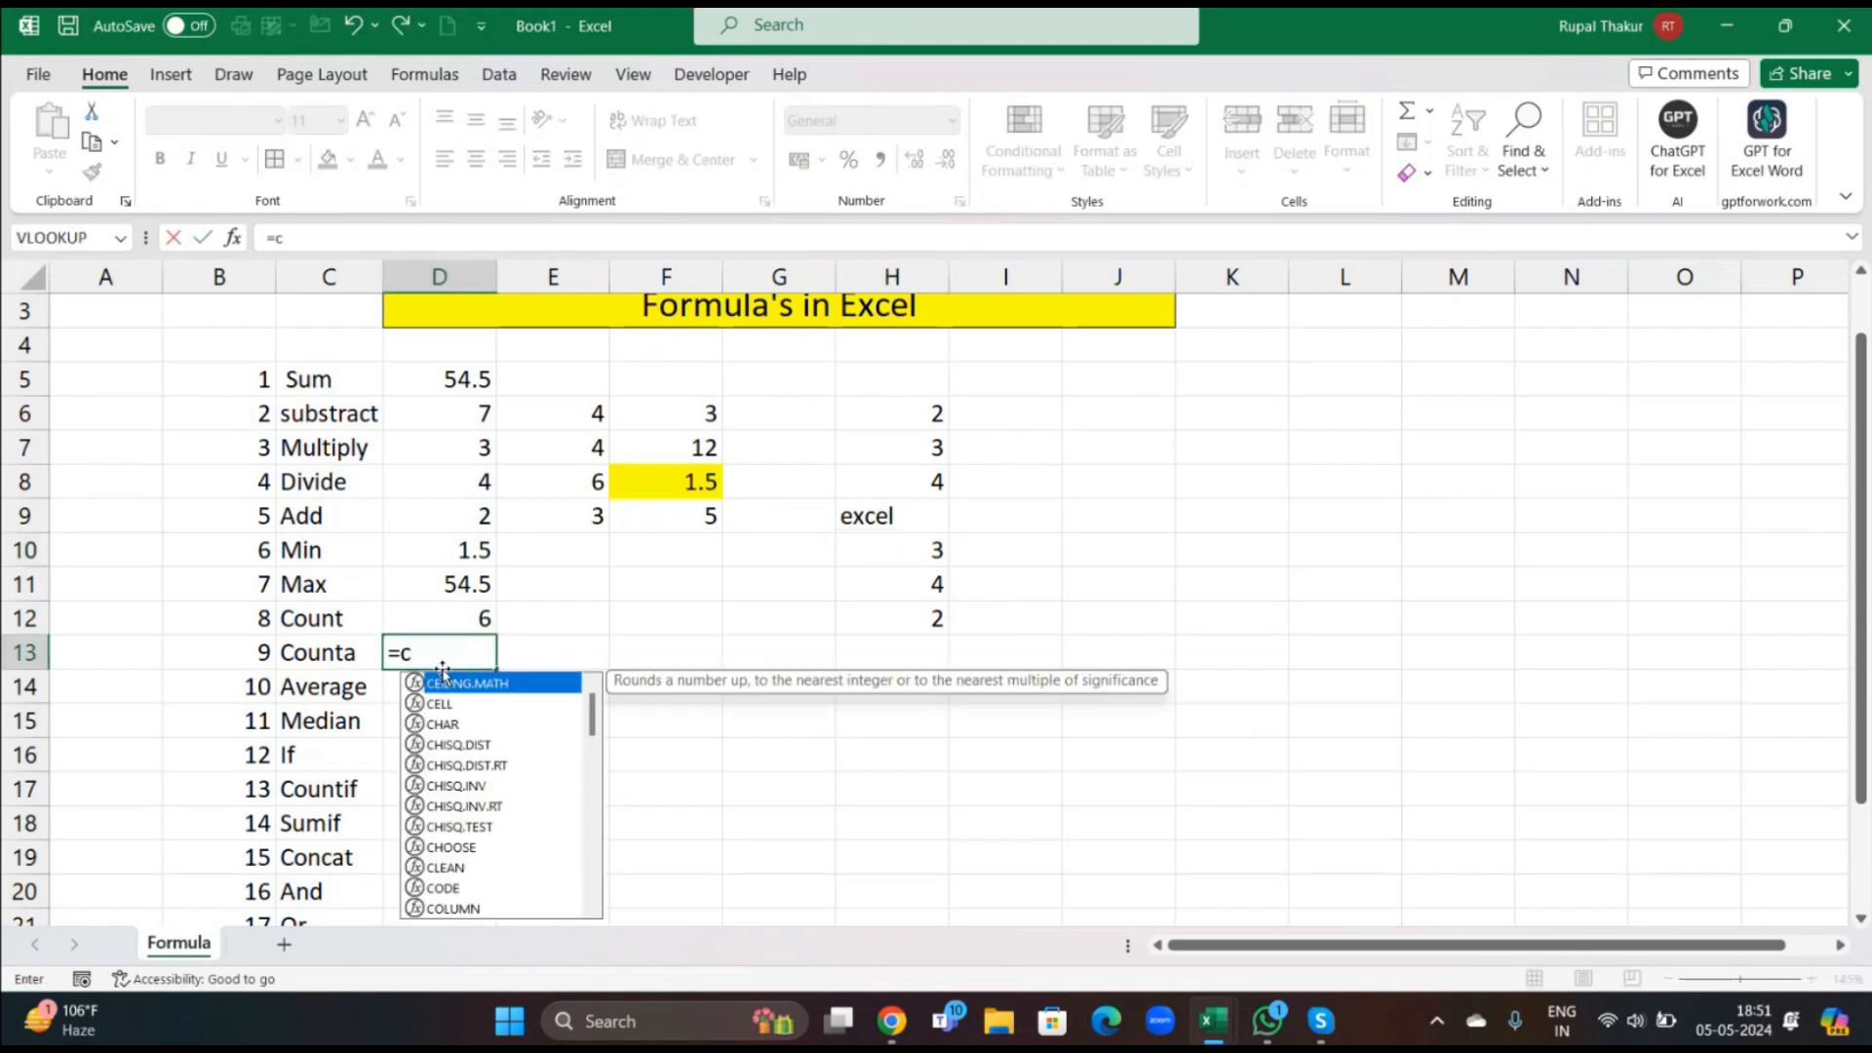
{"action": "type", "text": "ounta"}
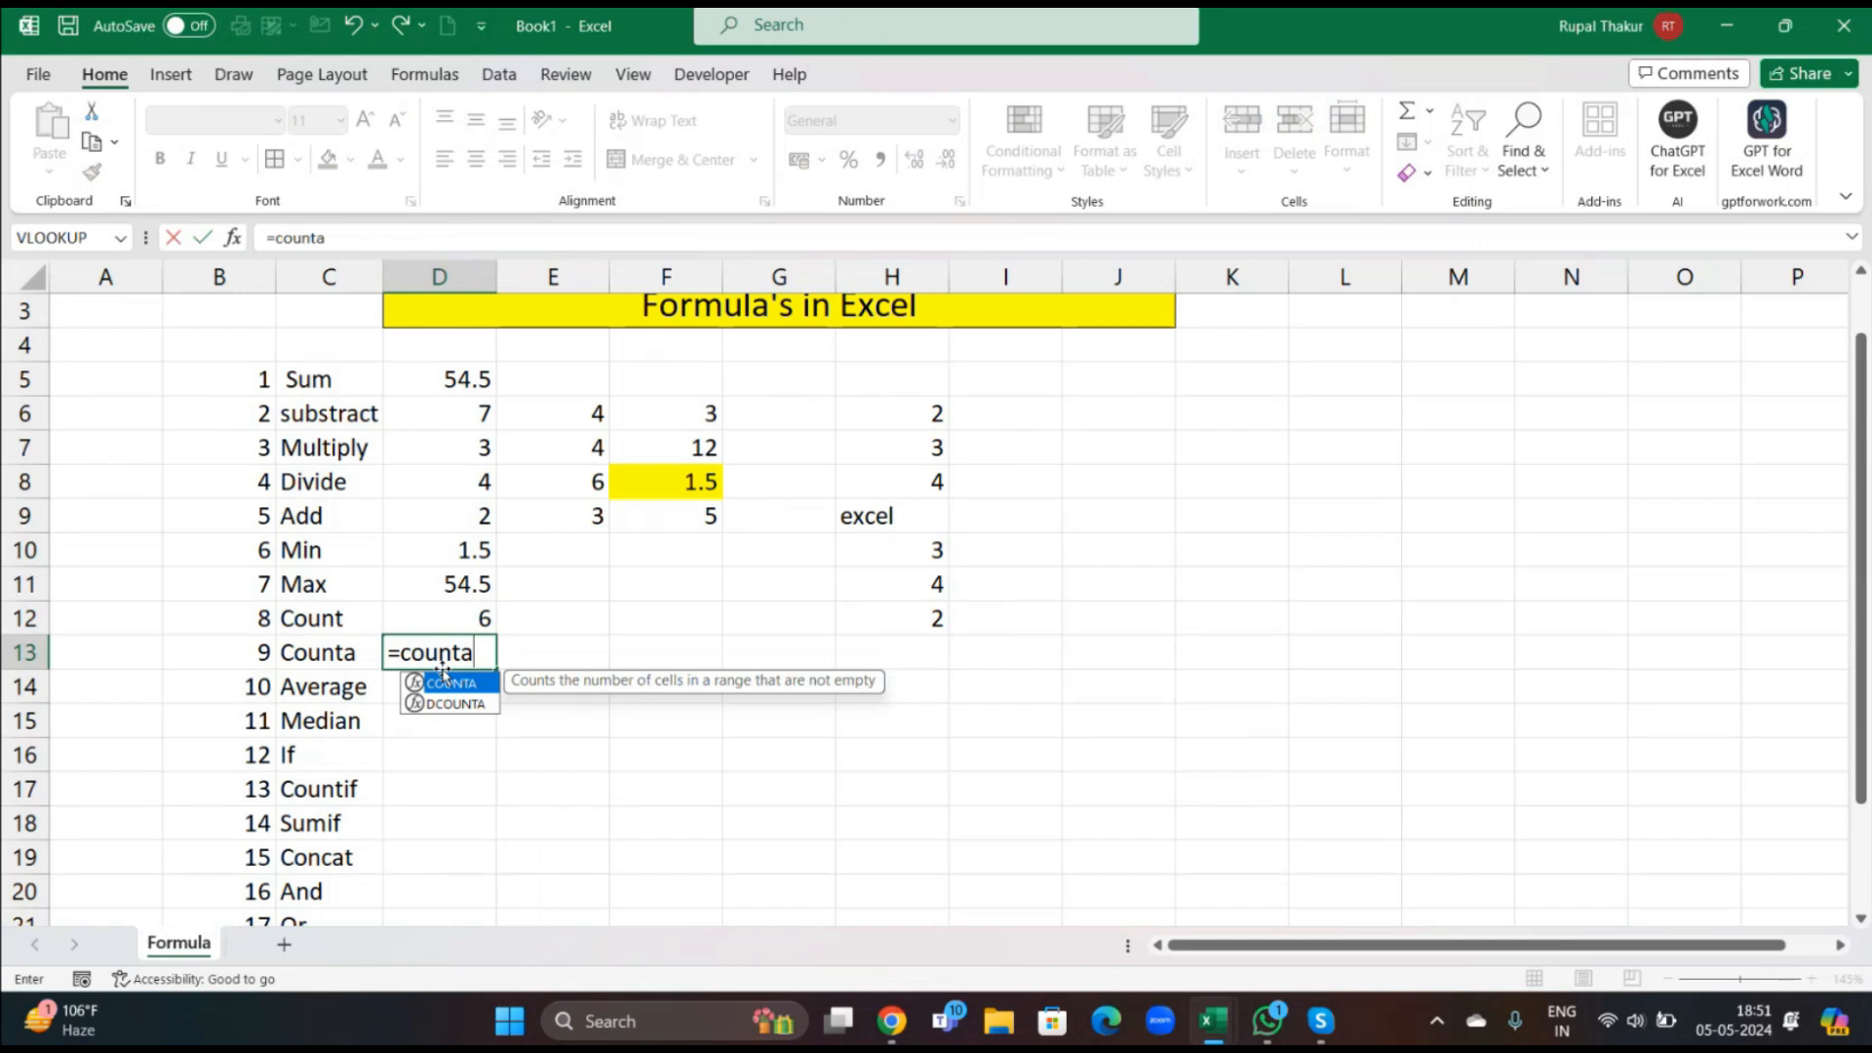
{"action": "key", "text": "Tab"}
{"action": "left_click_drag", "start_coordinate": [867, 411], "coordinate": [884, 611]}
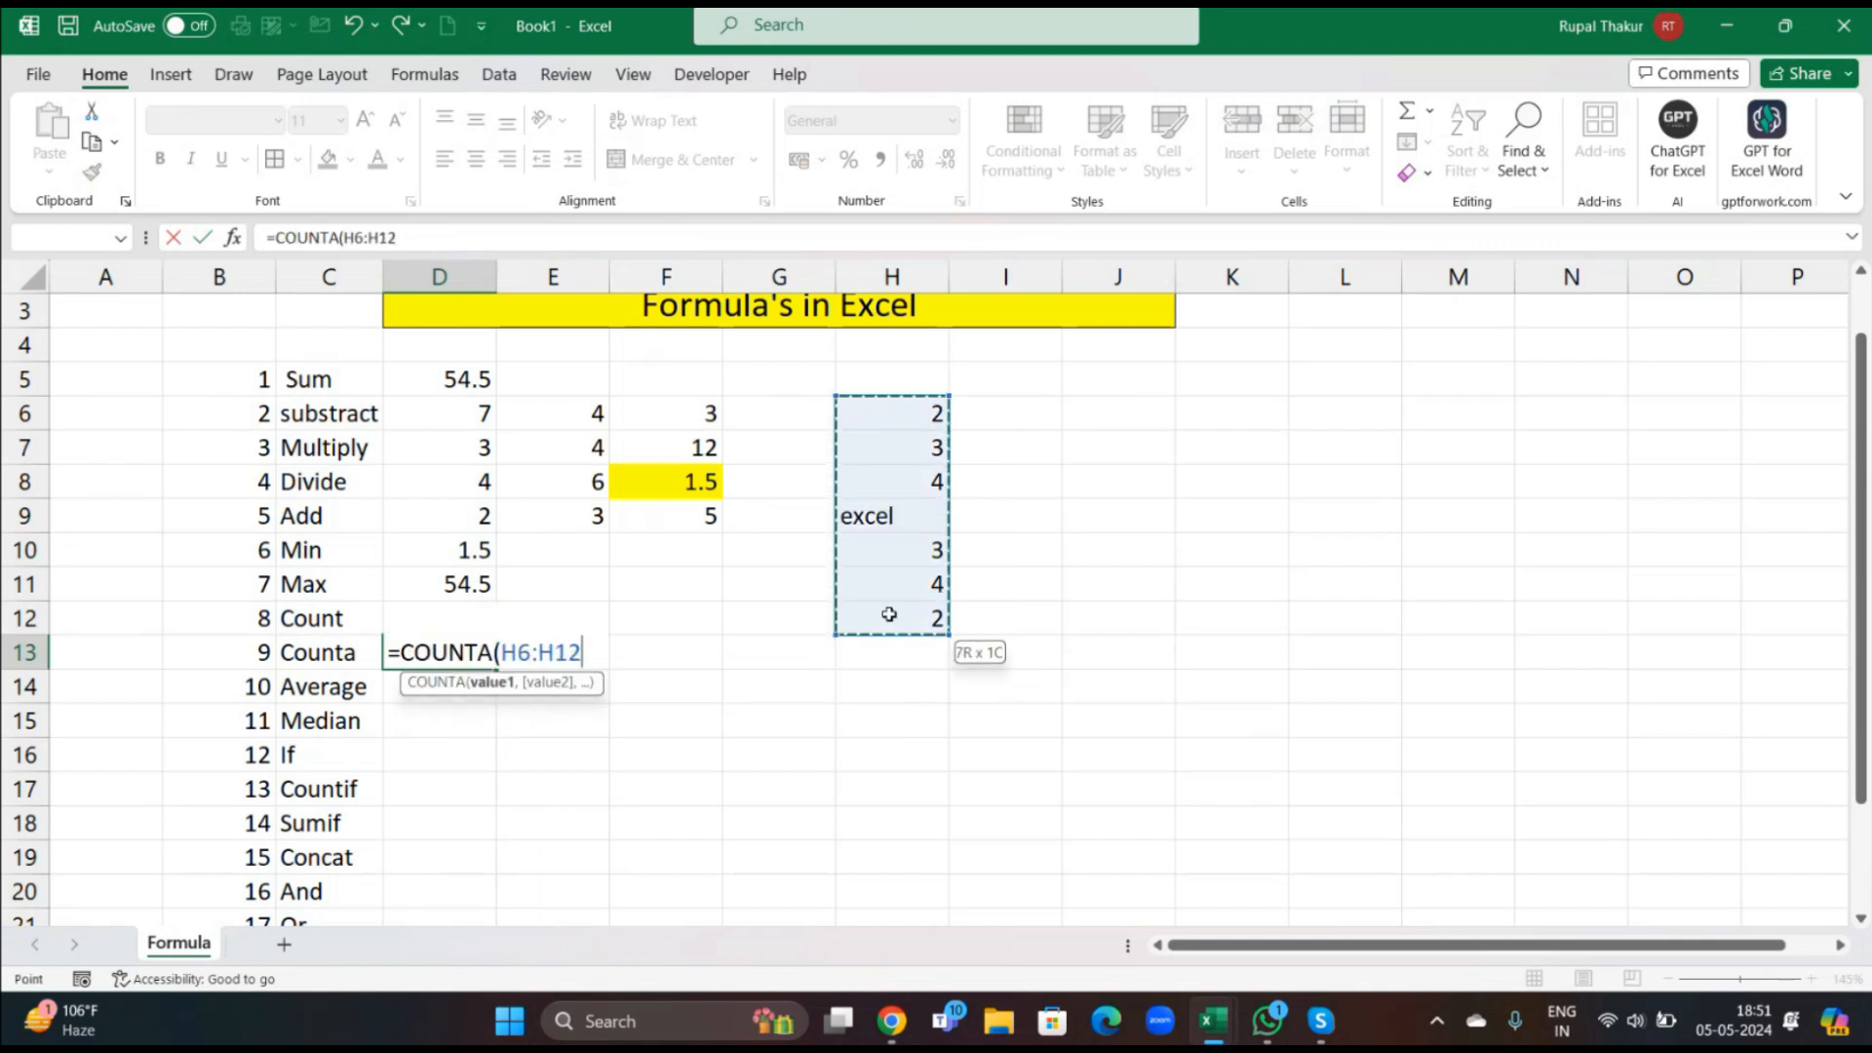
{"action": "type", "text": ")"}
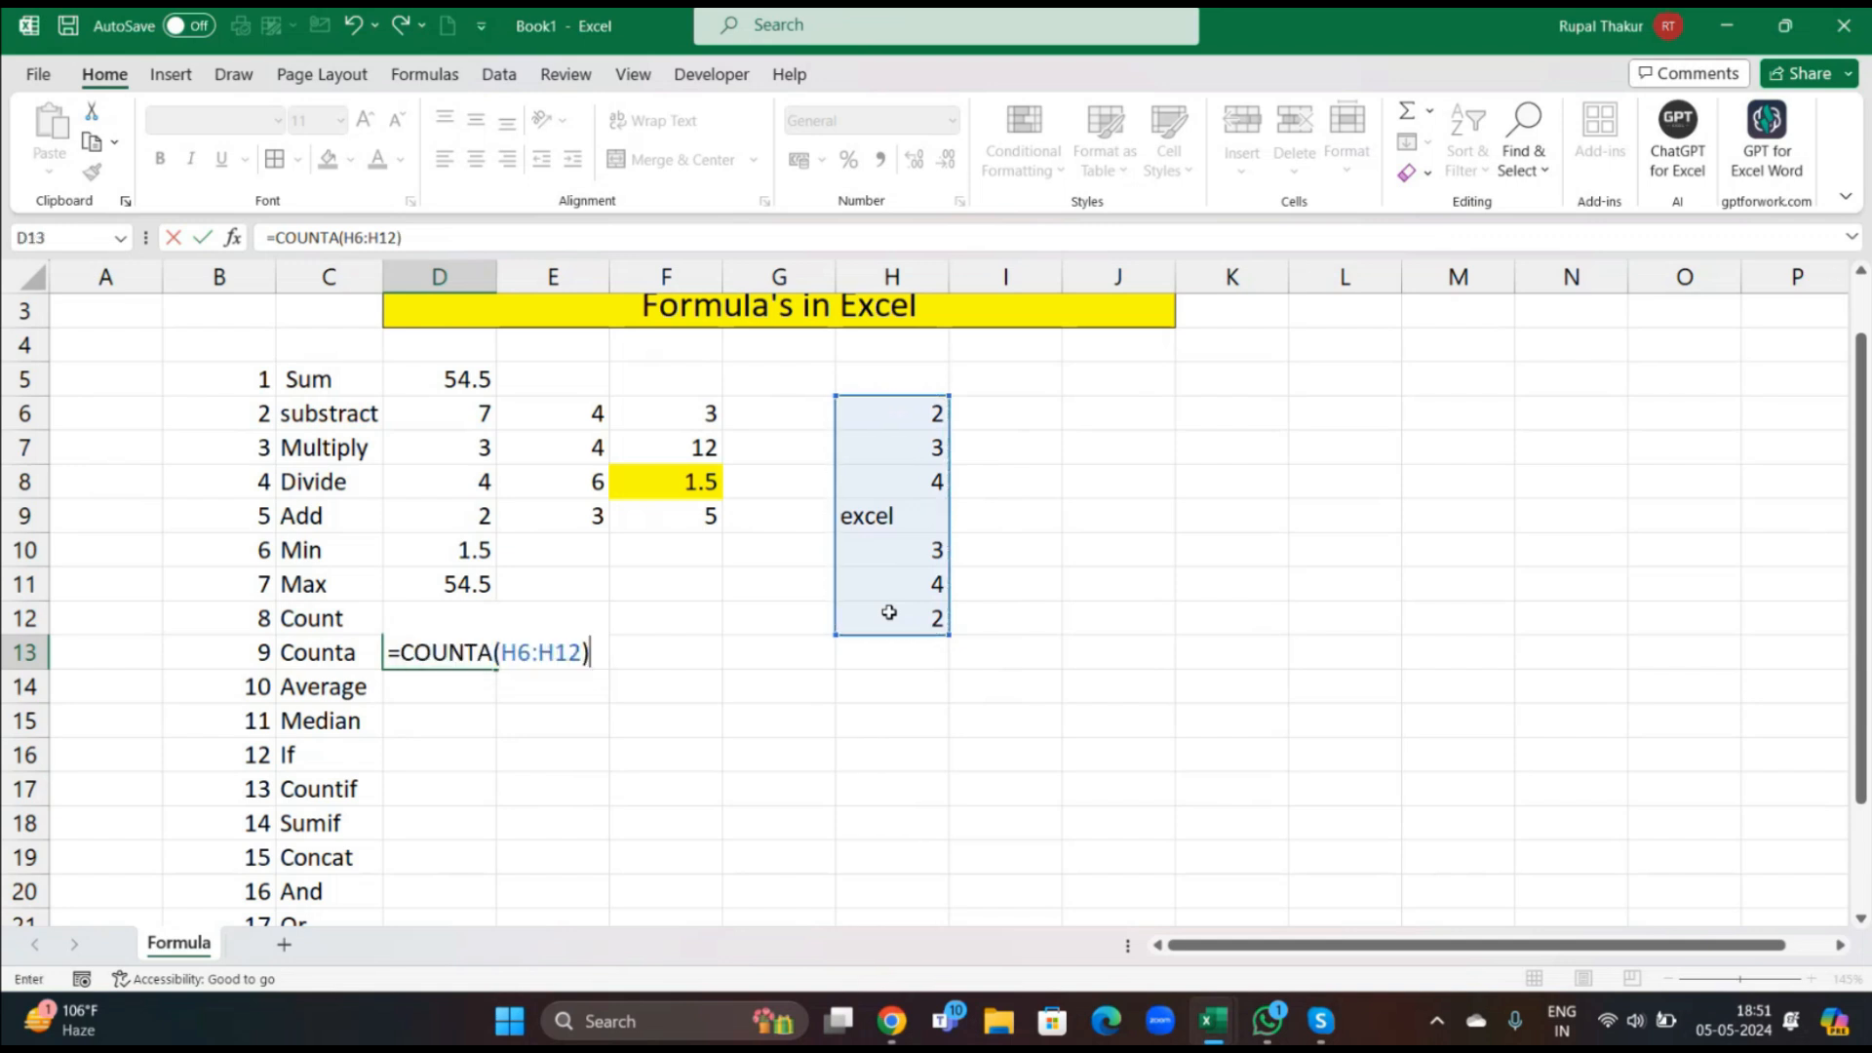
{"action": "key", "text": "Return"}
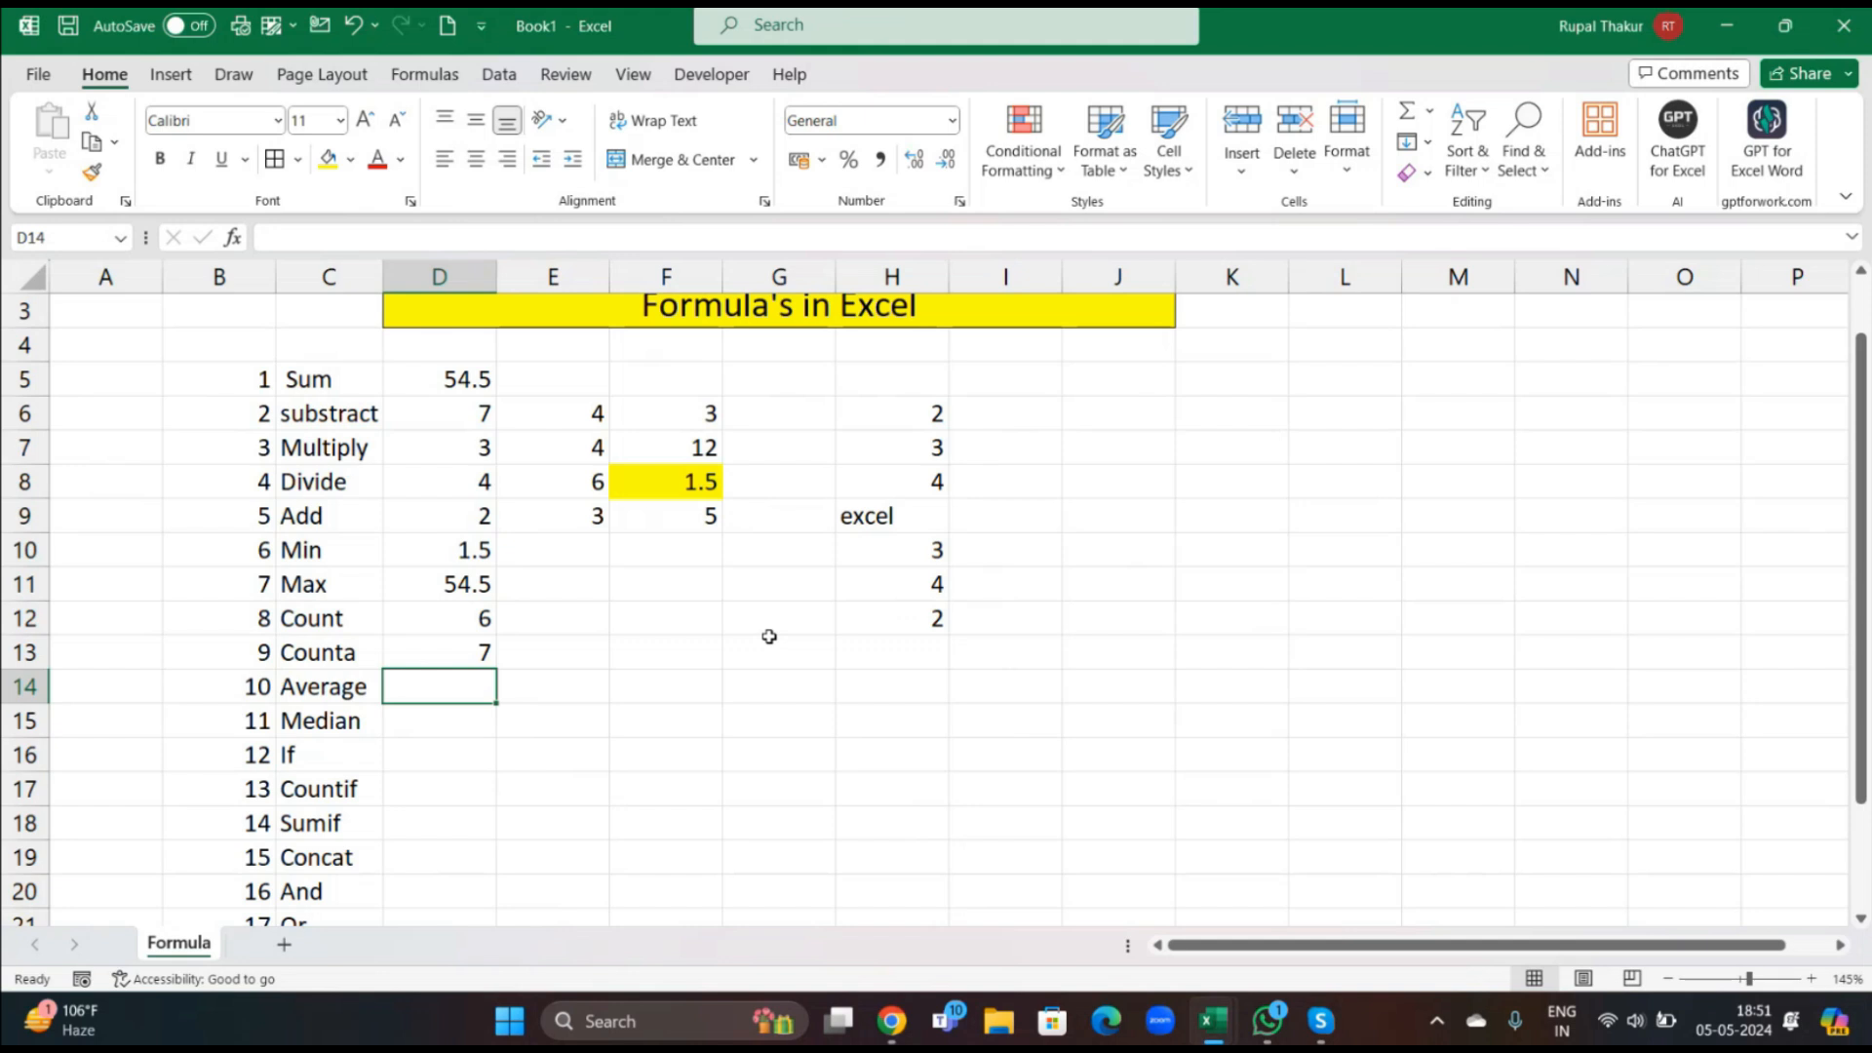
Extend the range of the Counta formula in cell D13 to include blank cells, making it =COUNTA(H6:H15).
{"action": "left_click", "coordinate": [871, 404]}
{"action": "left_click", "coordinate": [475, 644]}
{"action": "double_click", "coordinate": [475, 645]}
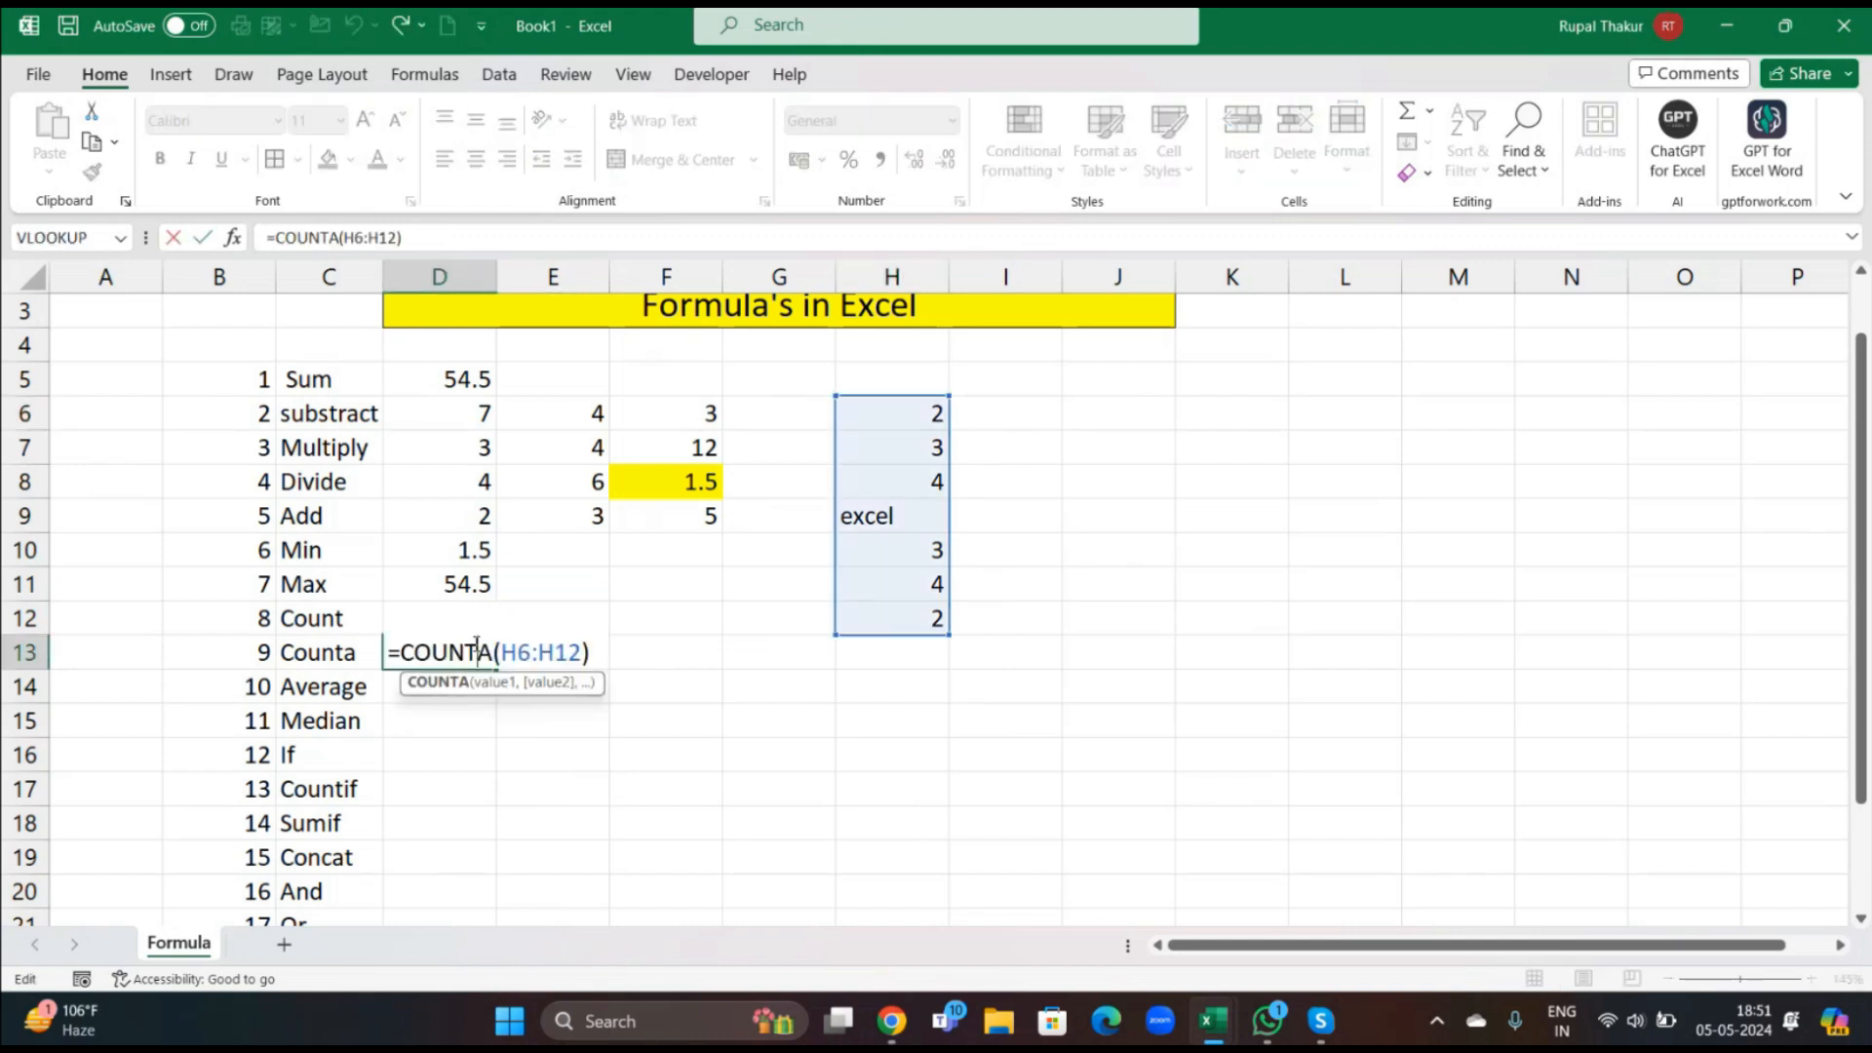
{"action": "left_click", "coordinate": [586, 652]}
{"action": "key", "text": "BackSpace"}
{"action": "key", "text": "BackSpace"}
{"action": "key", "text": "BackSpace"}
{"action": "key", "text": "BackSpace"}
{"action": "key", "text": "BackSpace"}
{"action": "key", "text": "BackSpace"}
{"action": "key", "text": "BackSpace"}
{"action": "left_click_drag", "start_coordinate": [883, 412], "coordinate": [917, 738]}
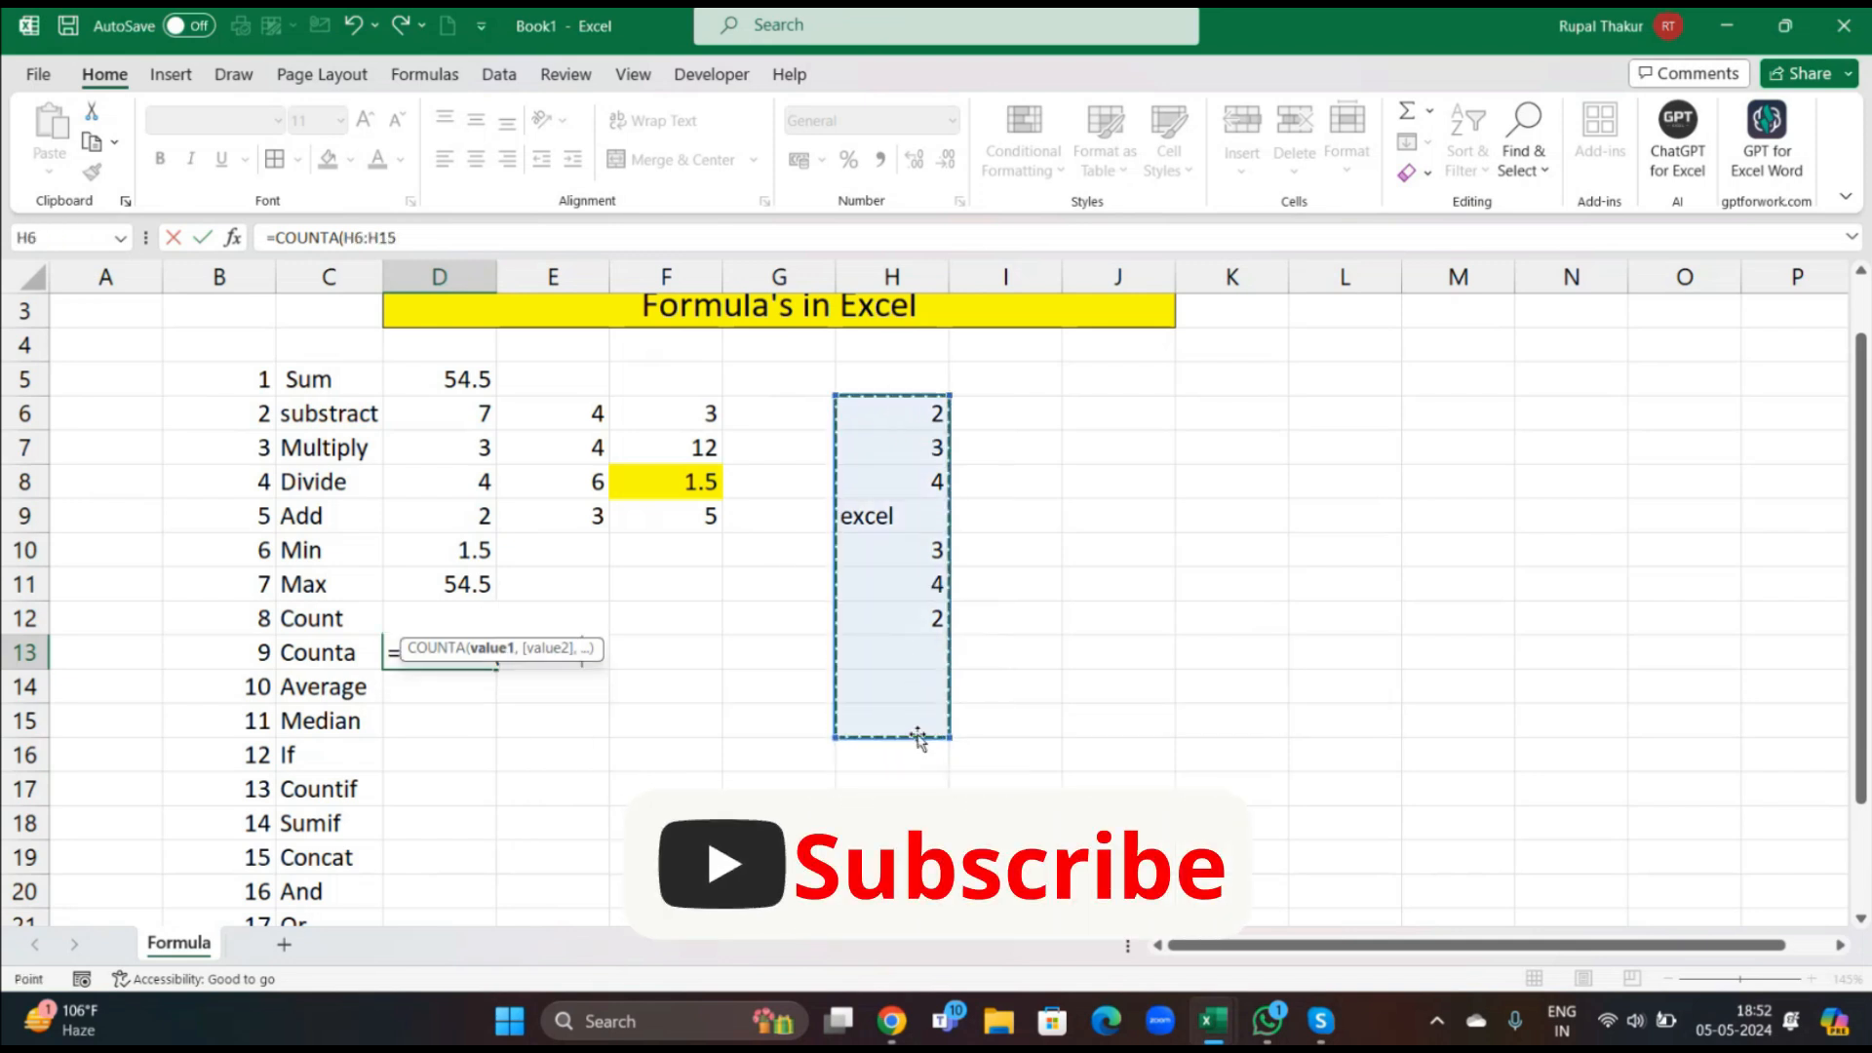
{"action": "type", "text": ")"}
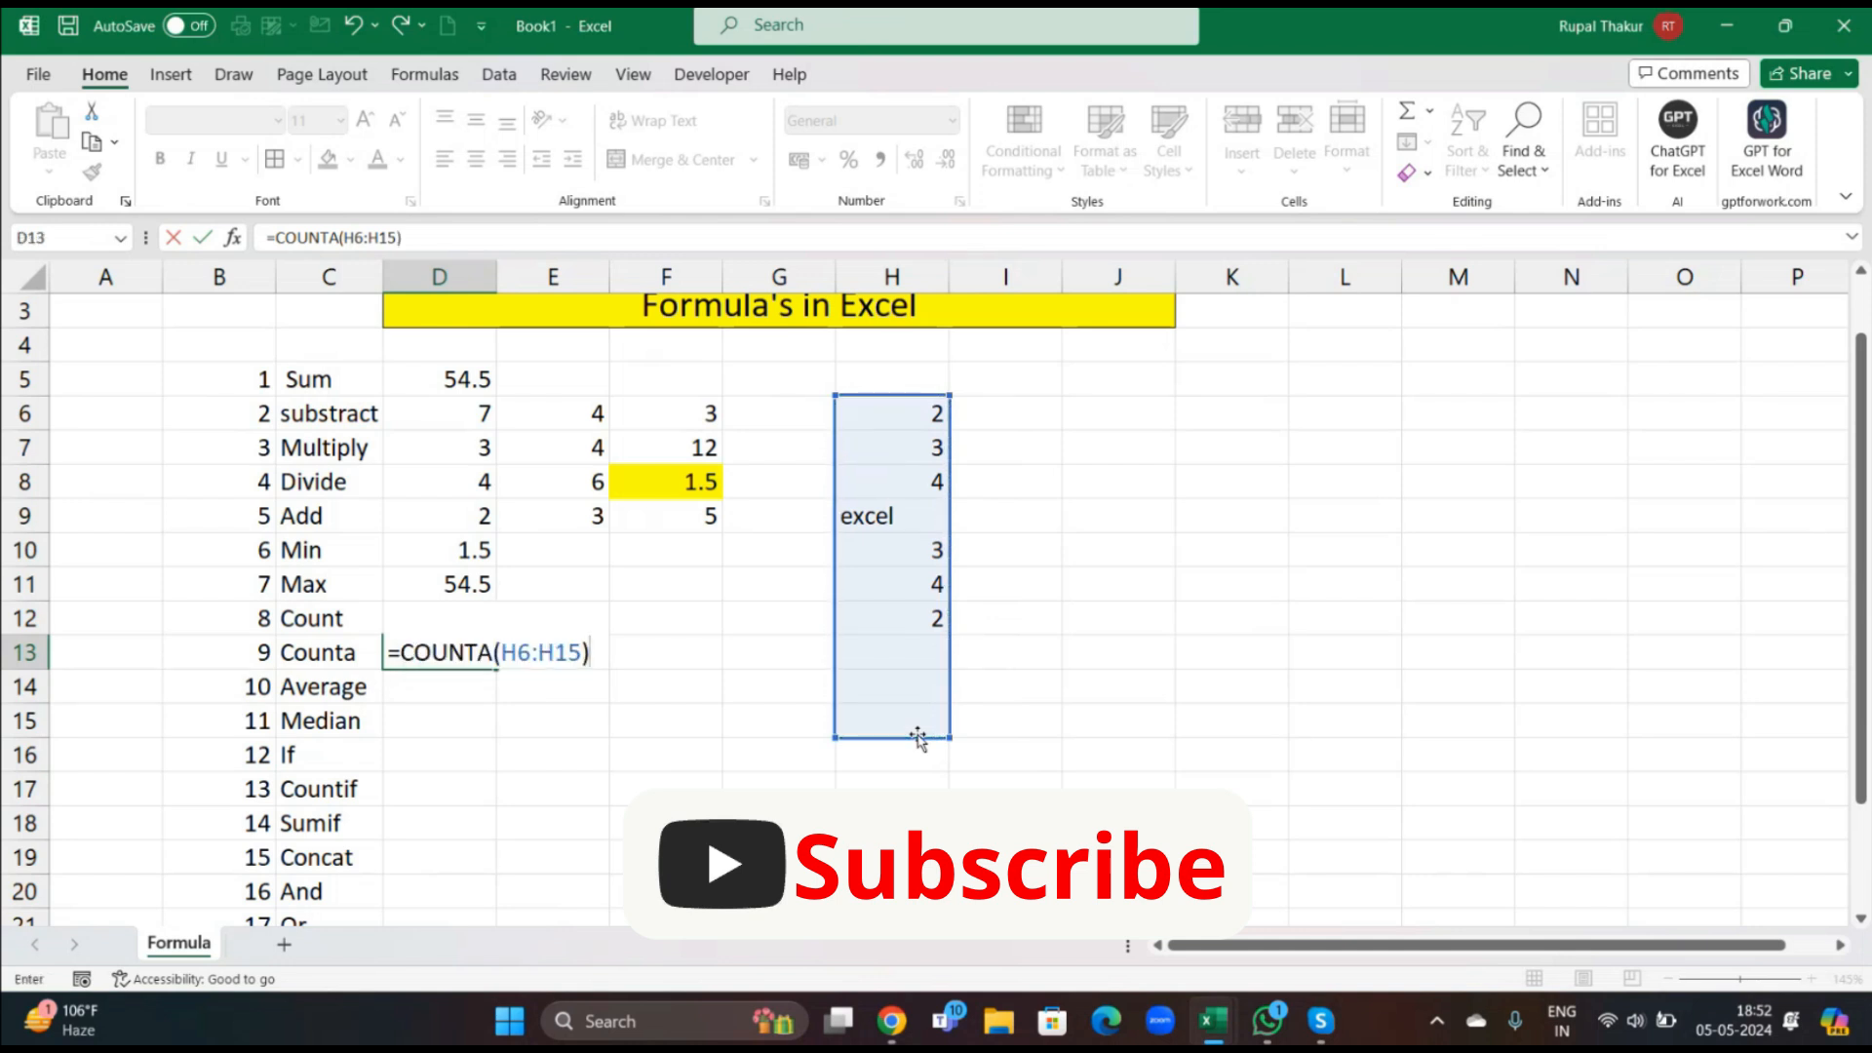
{"action": "key", "text": "Return"}
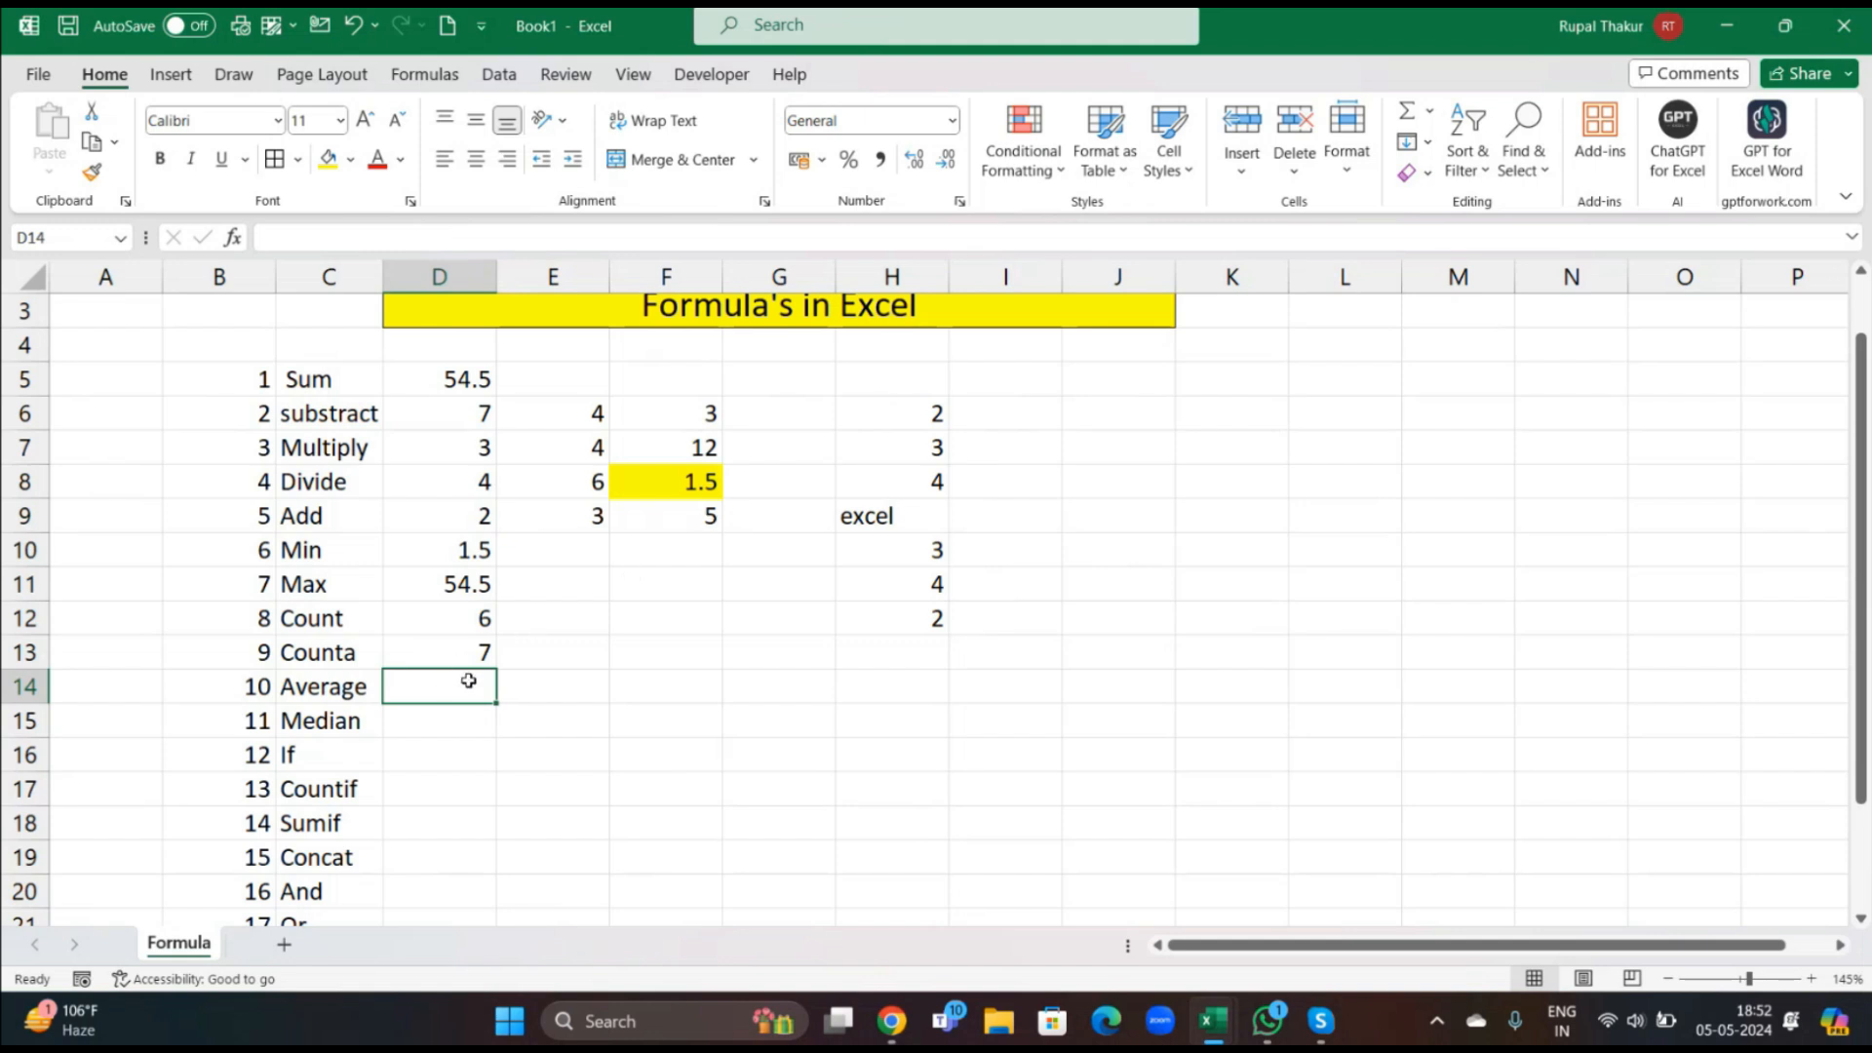
{"action": "type", "text": "="}
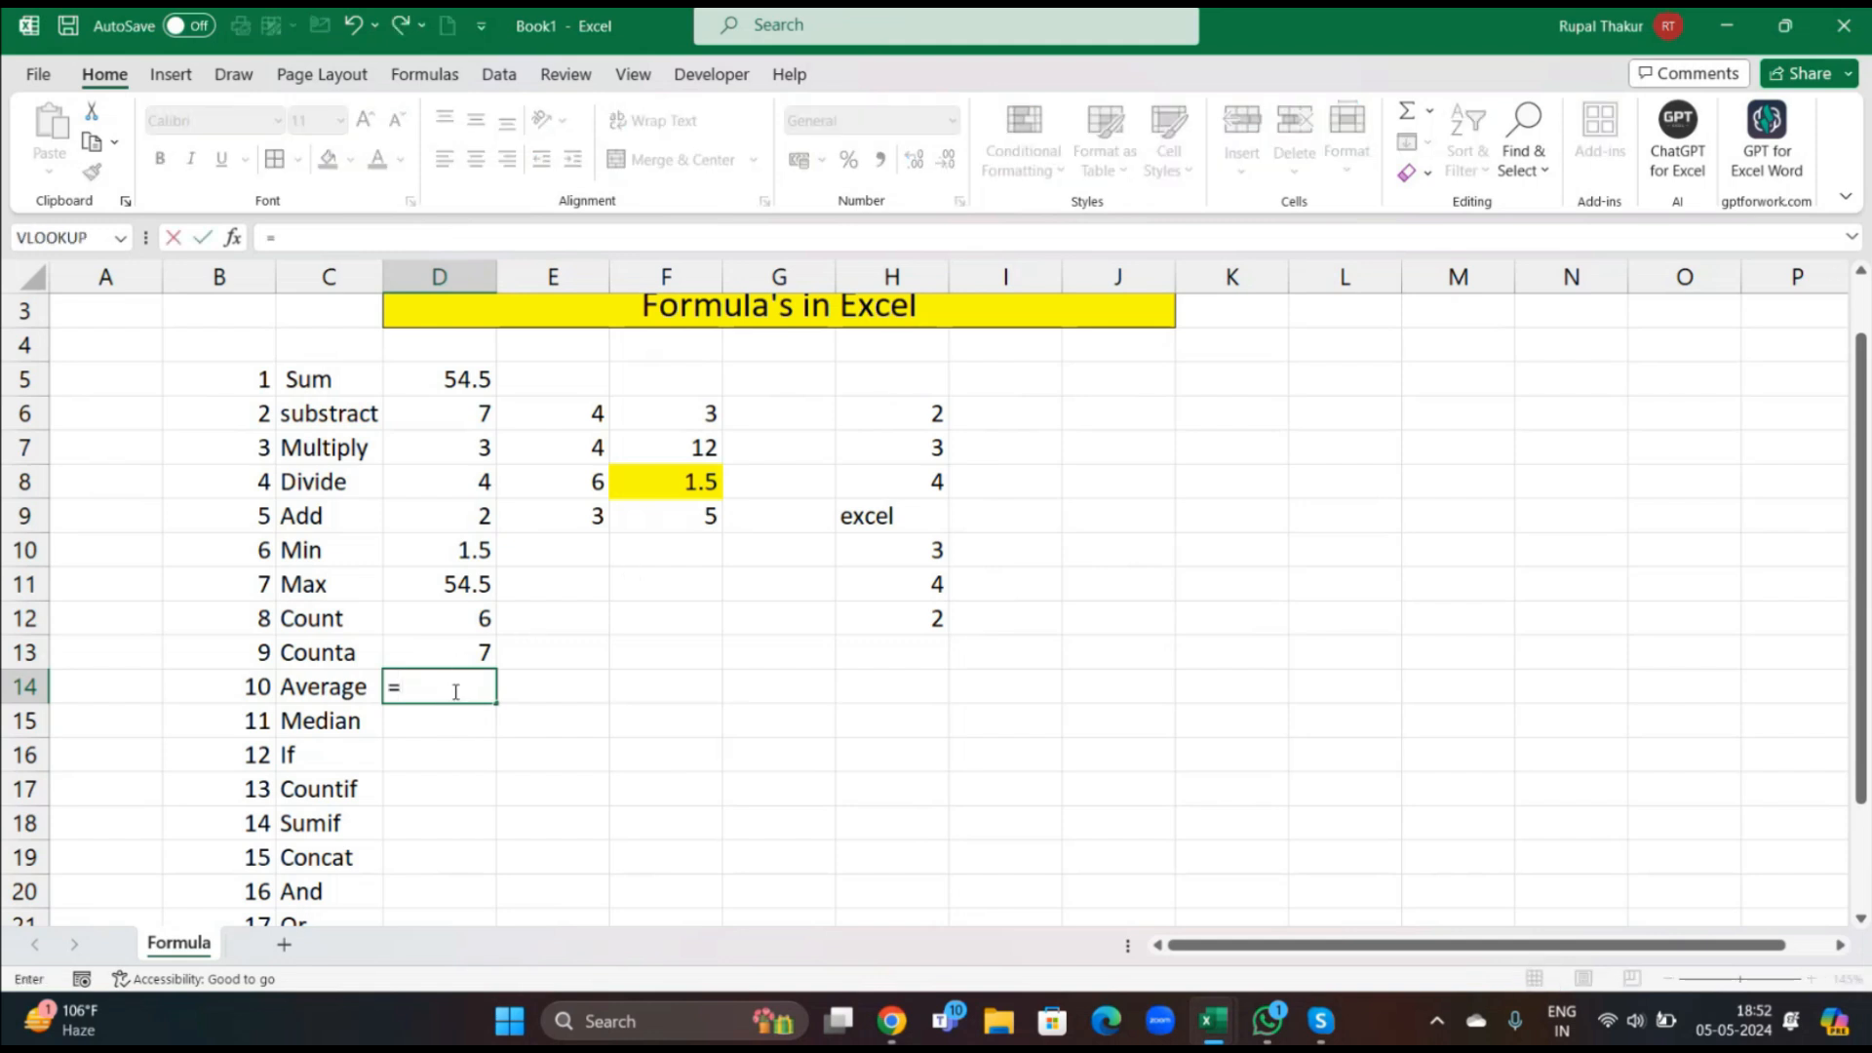
{"action": "type", "text": "aver"}
{"action": "key", "text": "Tab"}
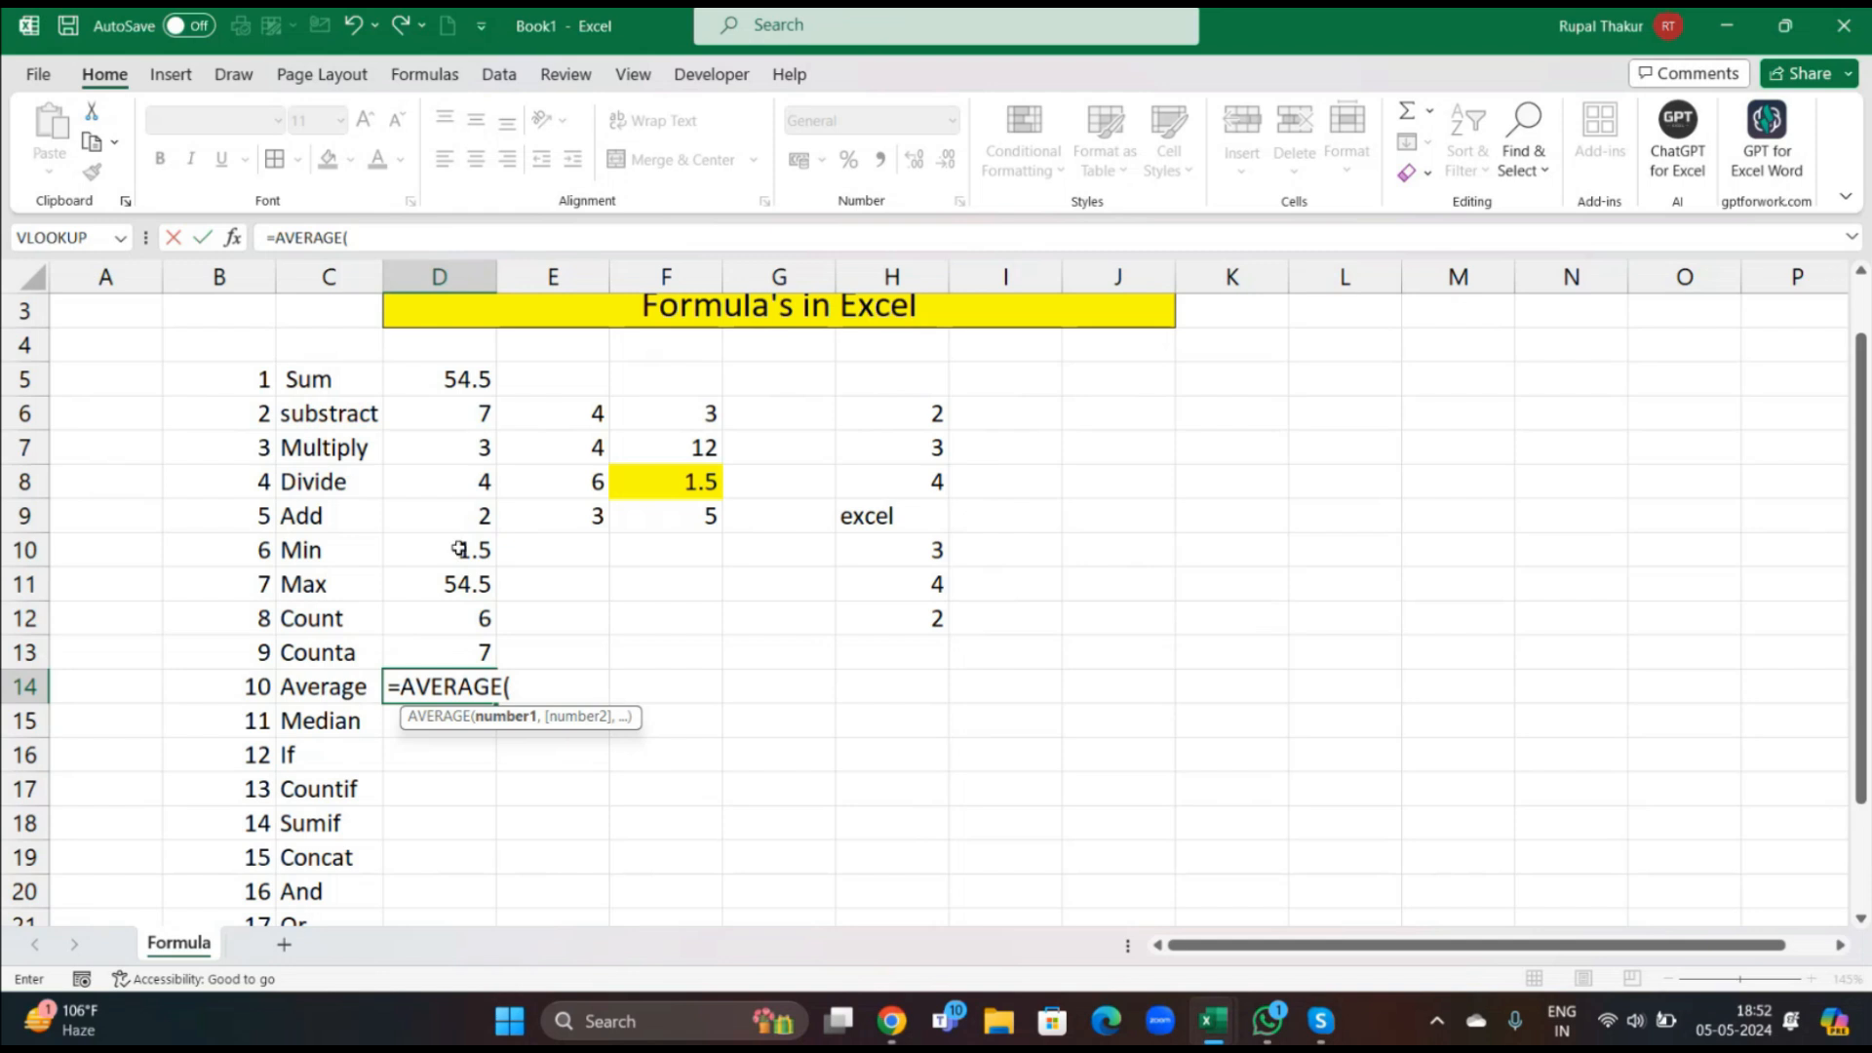
{"action": "key", "text": "BackSpace"}
{"action": "key", "text": "BackSpace"}
{"action": "key", "text": "BackSpace"}
{"action": "key", "text": "BackSpace"}
{"action": "key", "text": "BackSpace"}
{"action": "key", "text": "BackSpace"}
{"action": "key", "text": "BackSpace"}
{"action": "key", "text": "BackSpace"}
{"action": "key", "text": "BackSpace"}
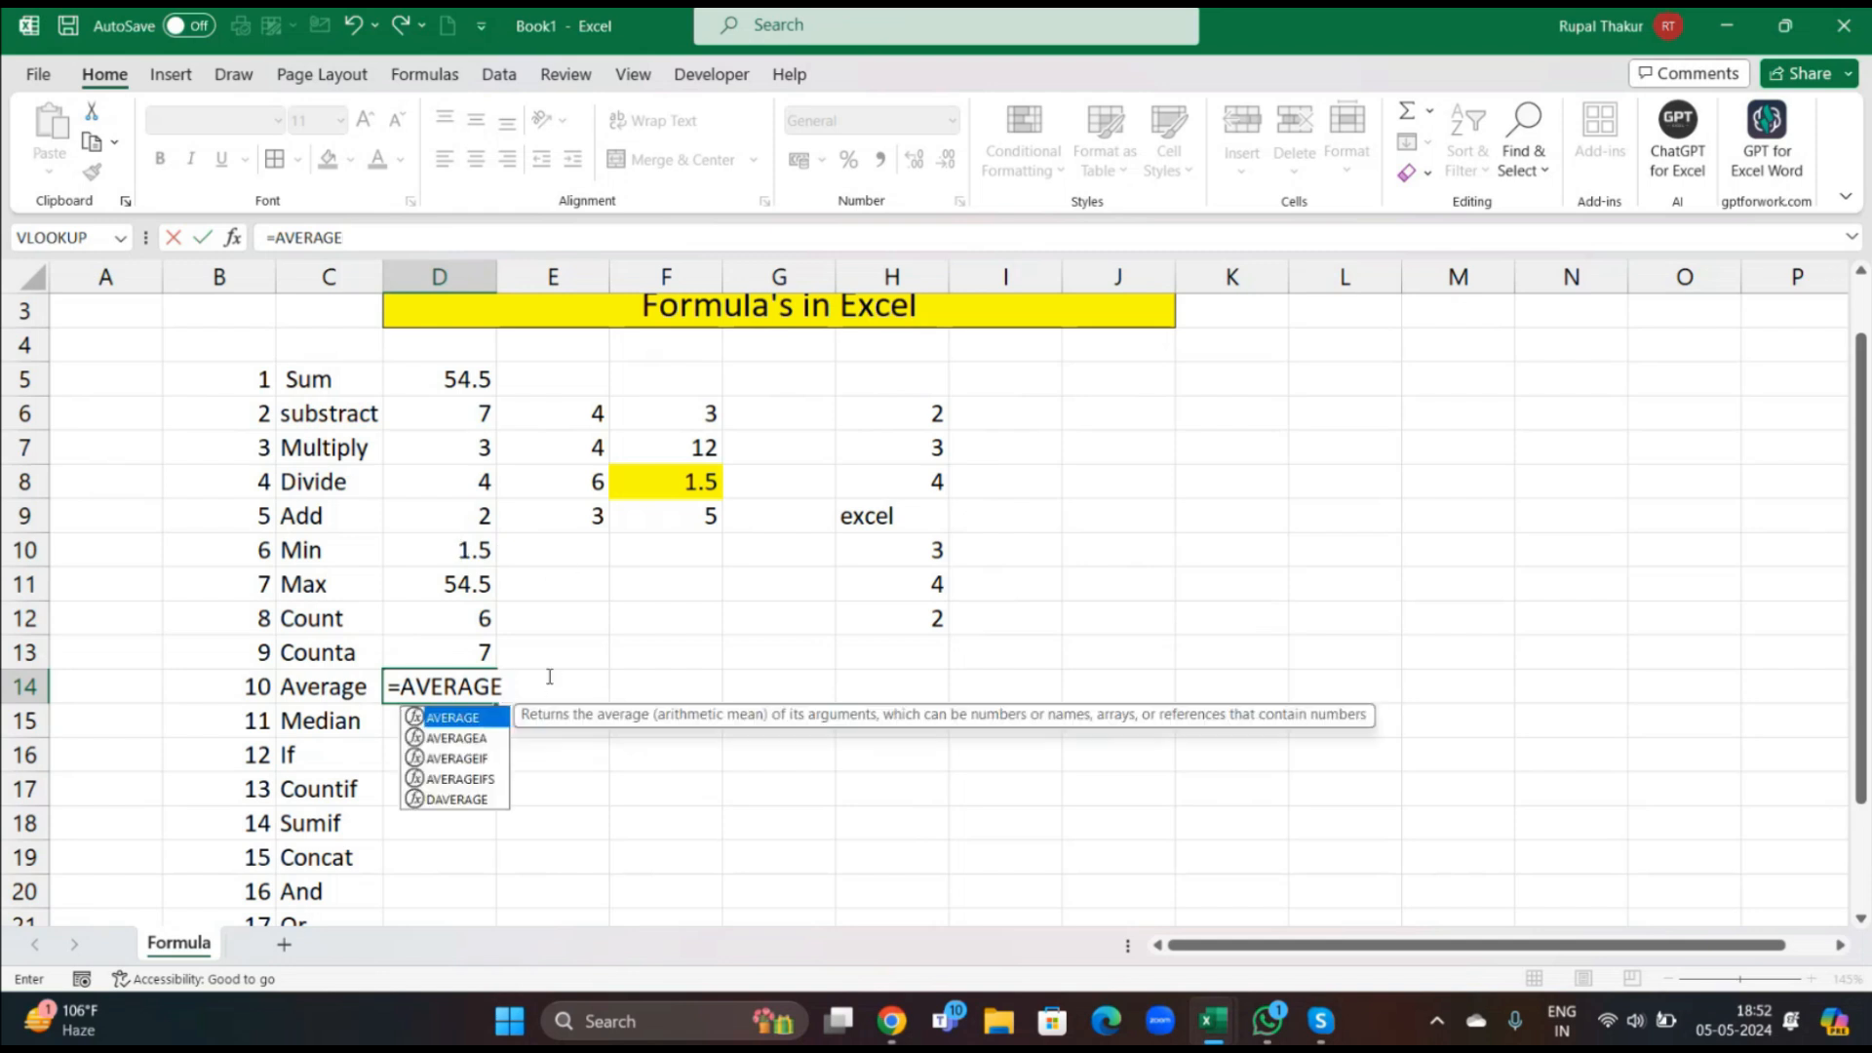
{"action": "left_click", "coordinate": [673, 706]}
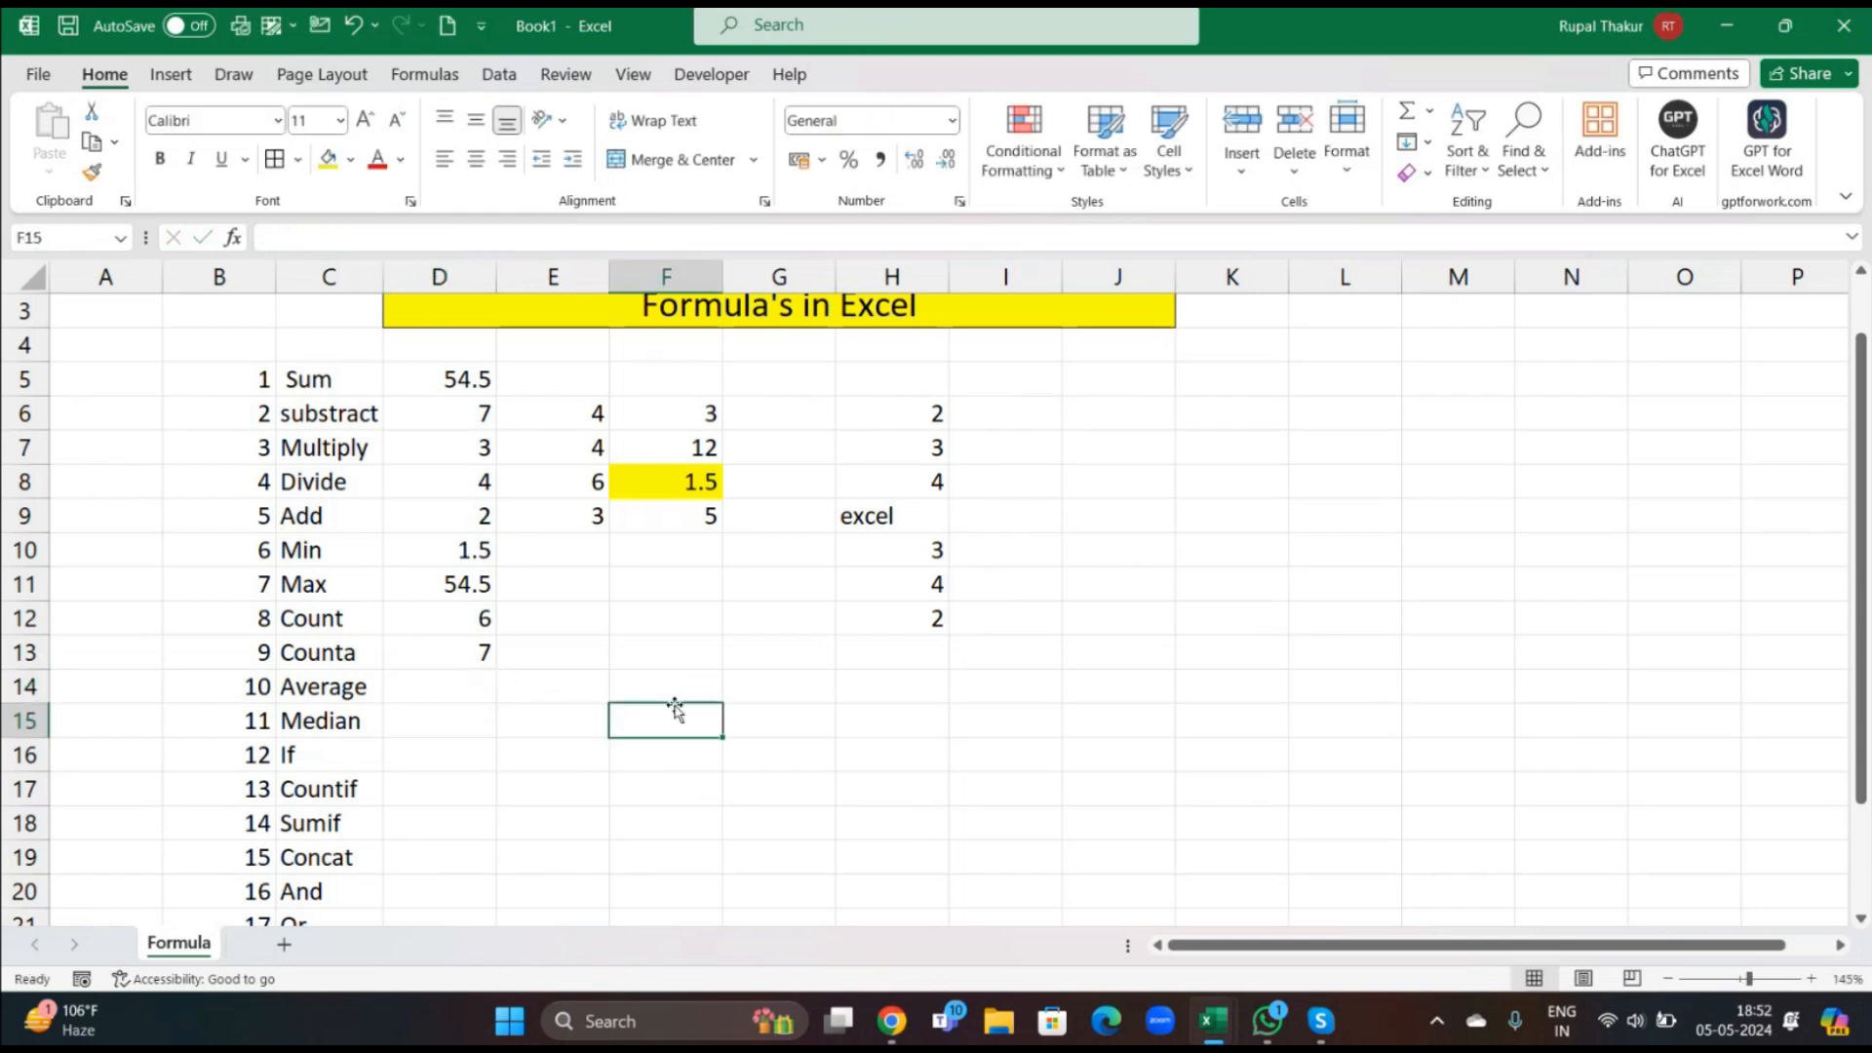
Enter the sample numbers 35000, 4500 and 5600 in cells F14, G14 and H14 on the Average row.
{"action": "left_click", "coordinate": [677, 688]}
{"action": "type", "text": "3"}
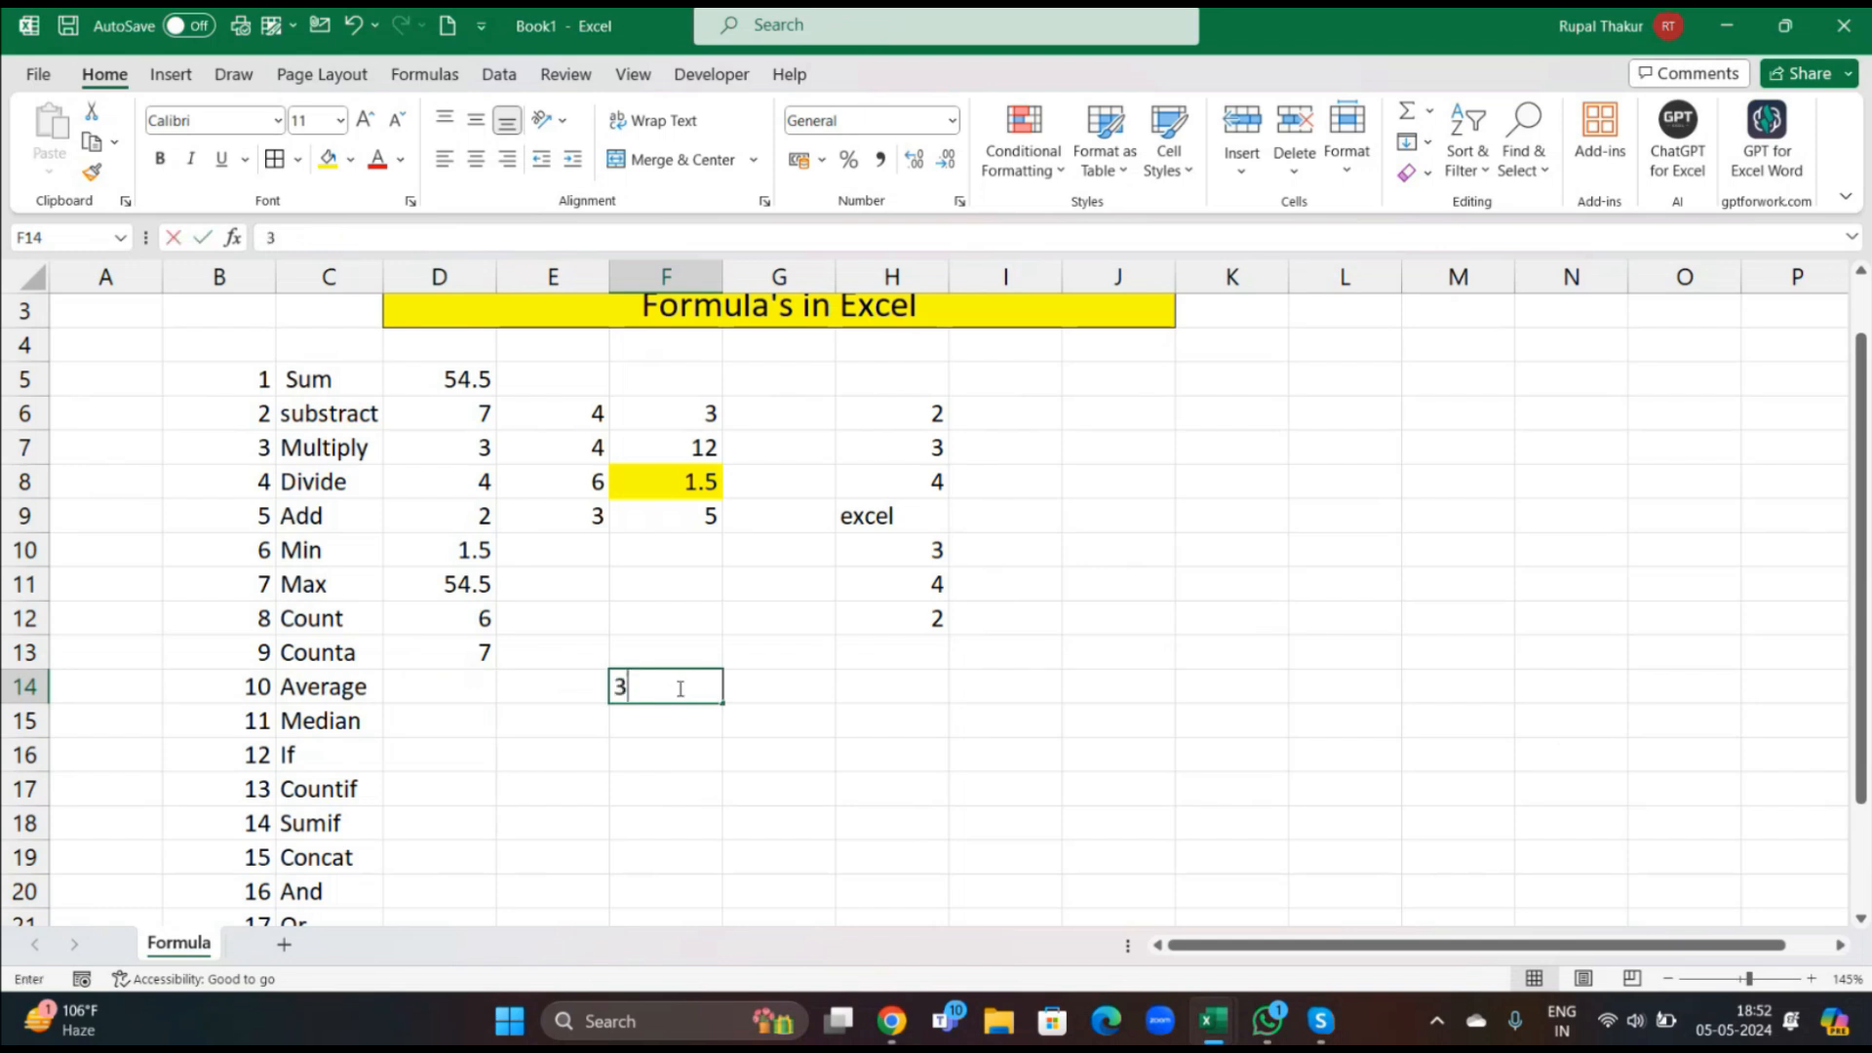
{"action": "type", "text": "5000"}
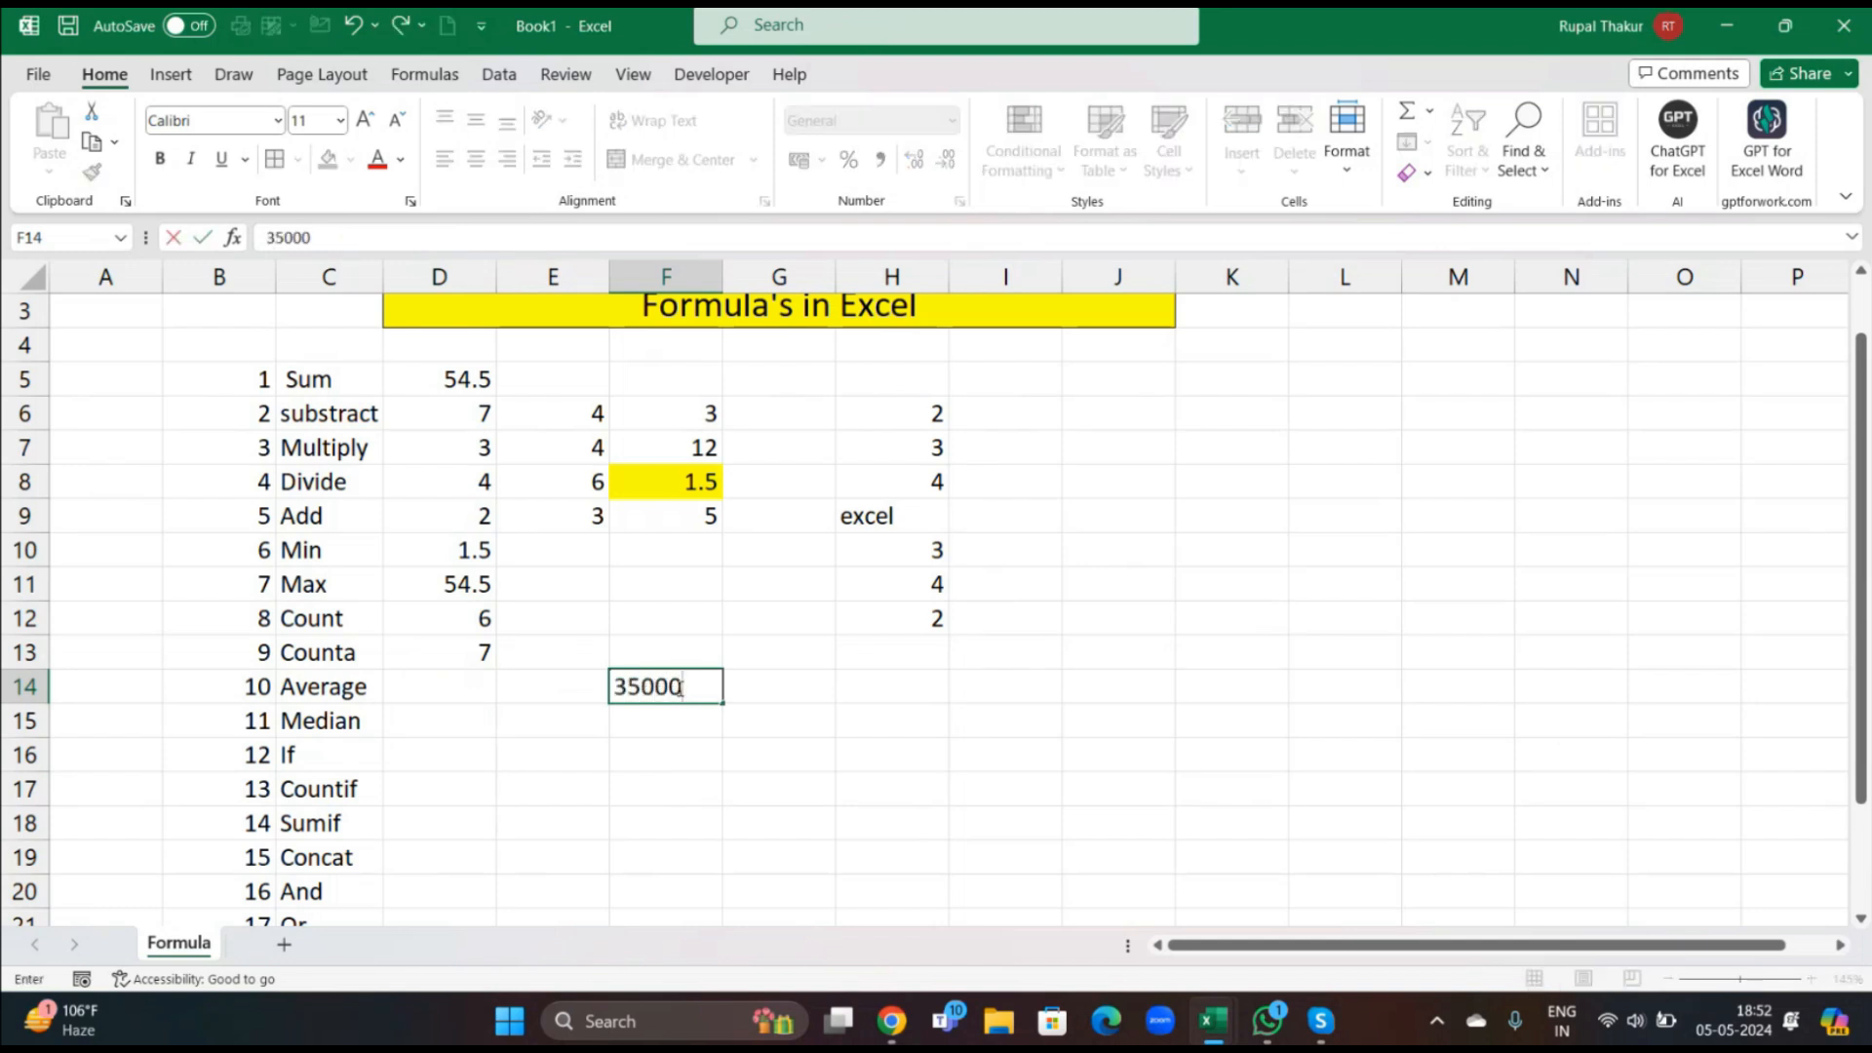
{"action": "key", "text": "Tab"}
{"action": "type", "text": "4500"}
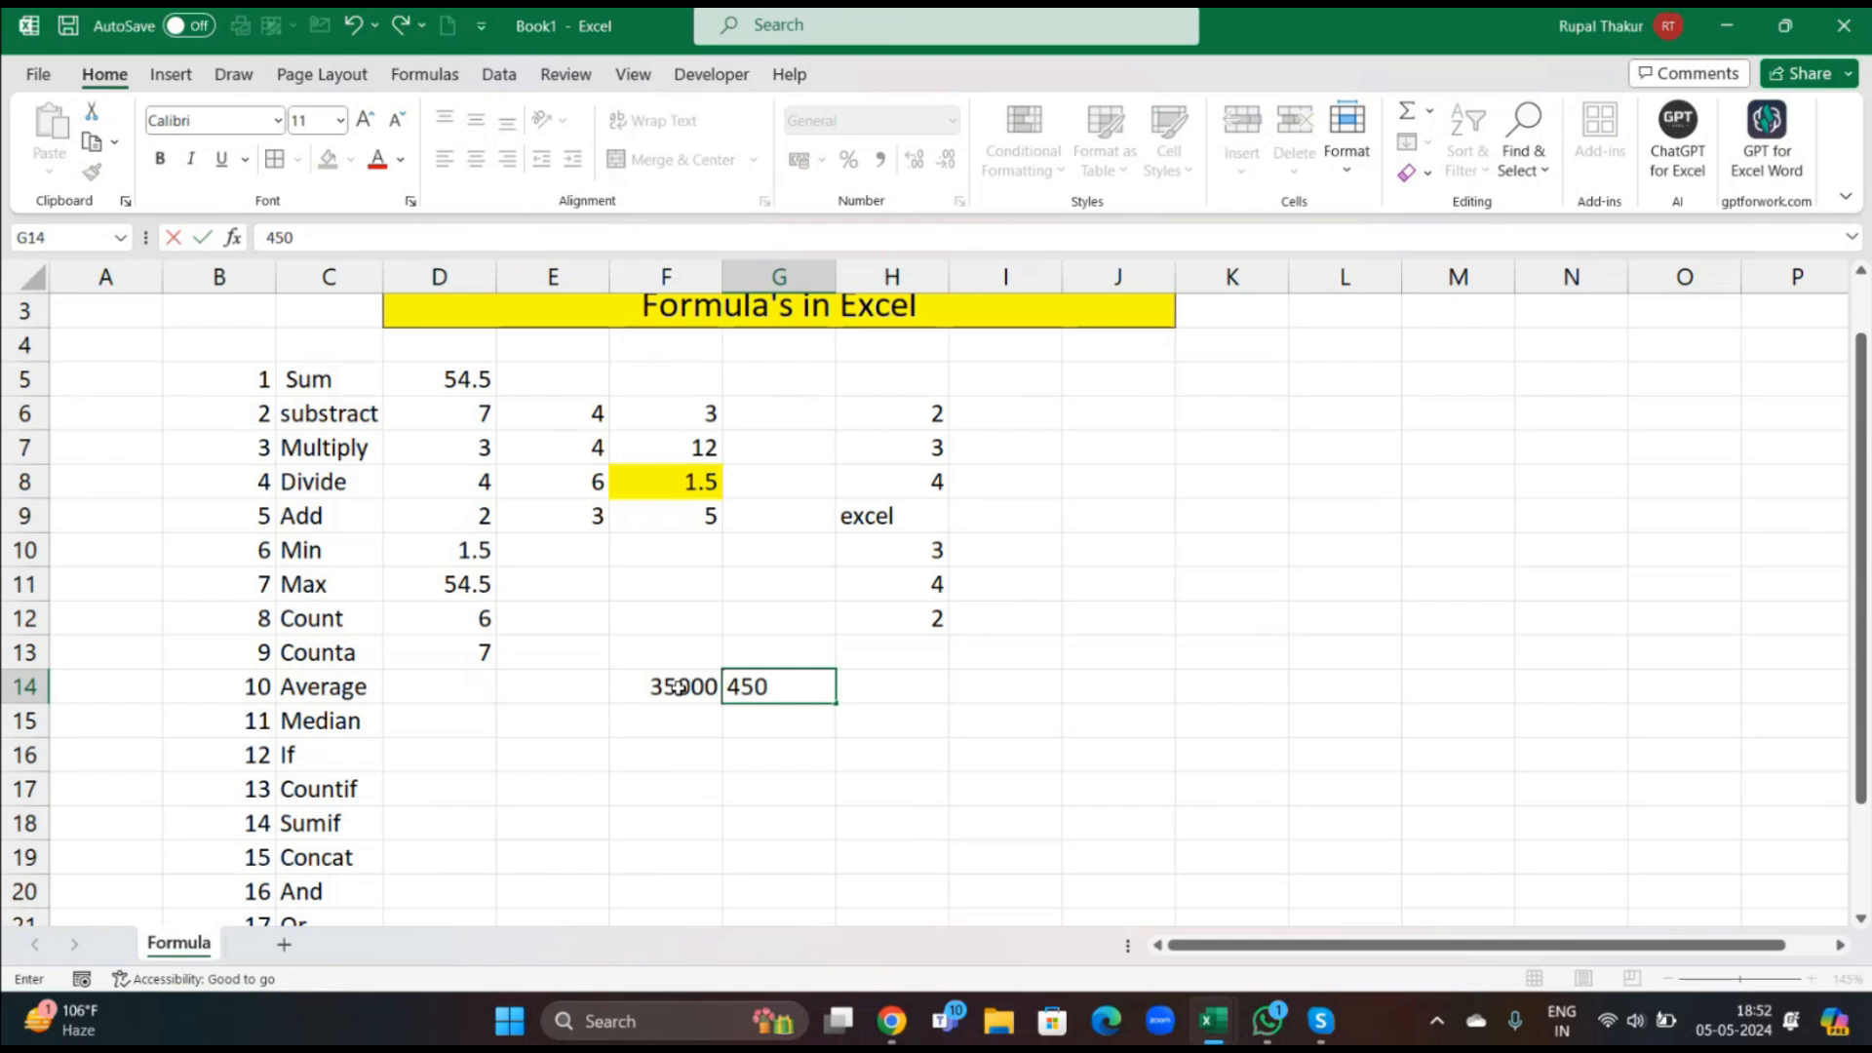
{"action": "key", "text": "ctrl+Return"}
{"action": "key", "text": "Tab"}
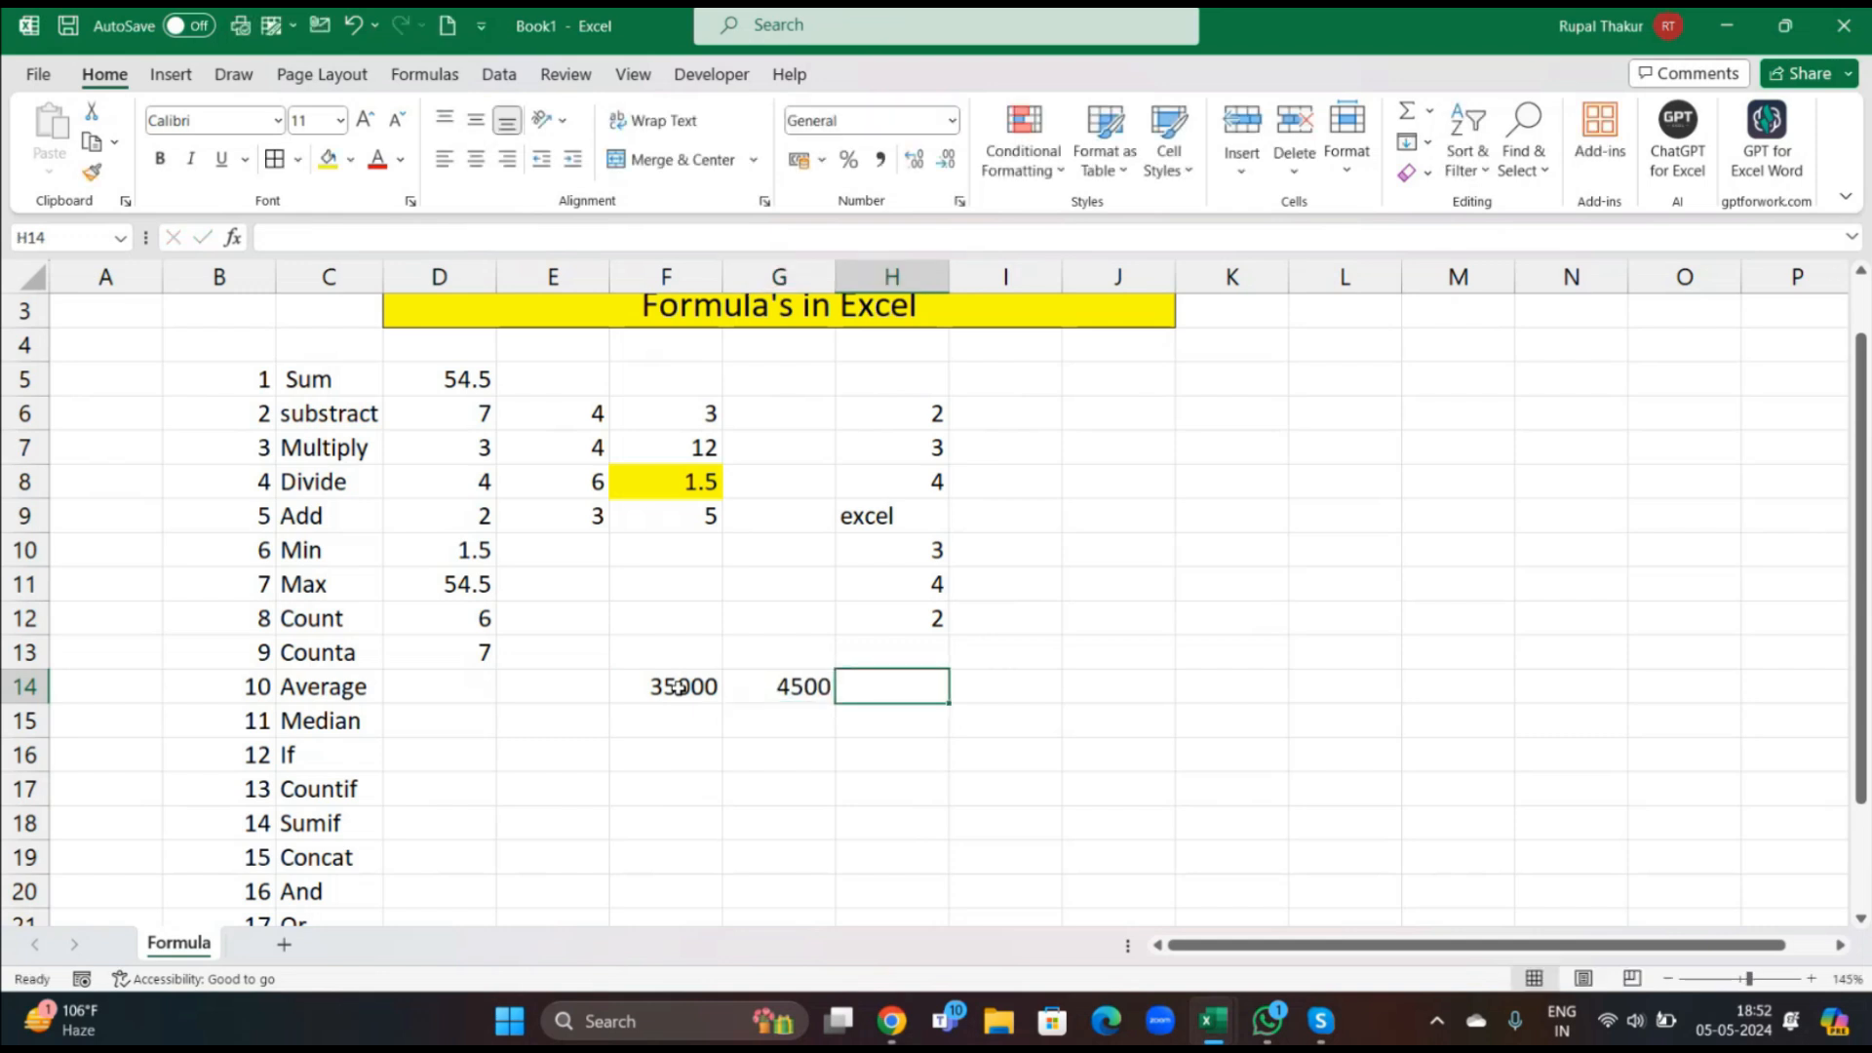
{"action": "type", "text": "5600"}
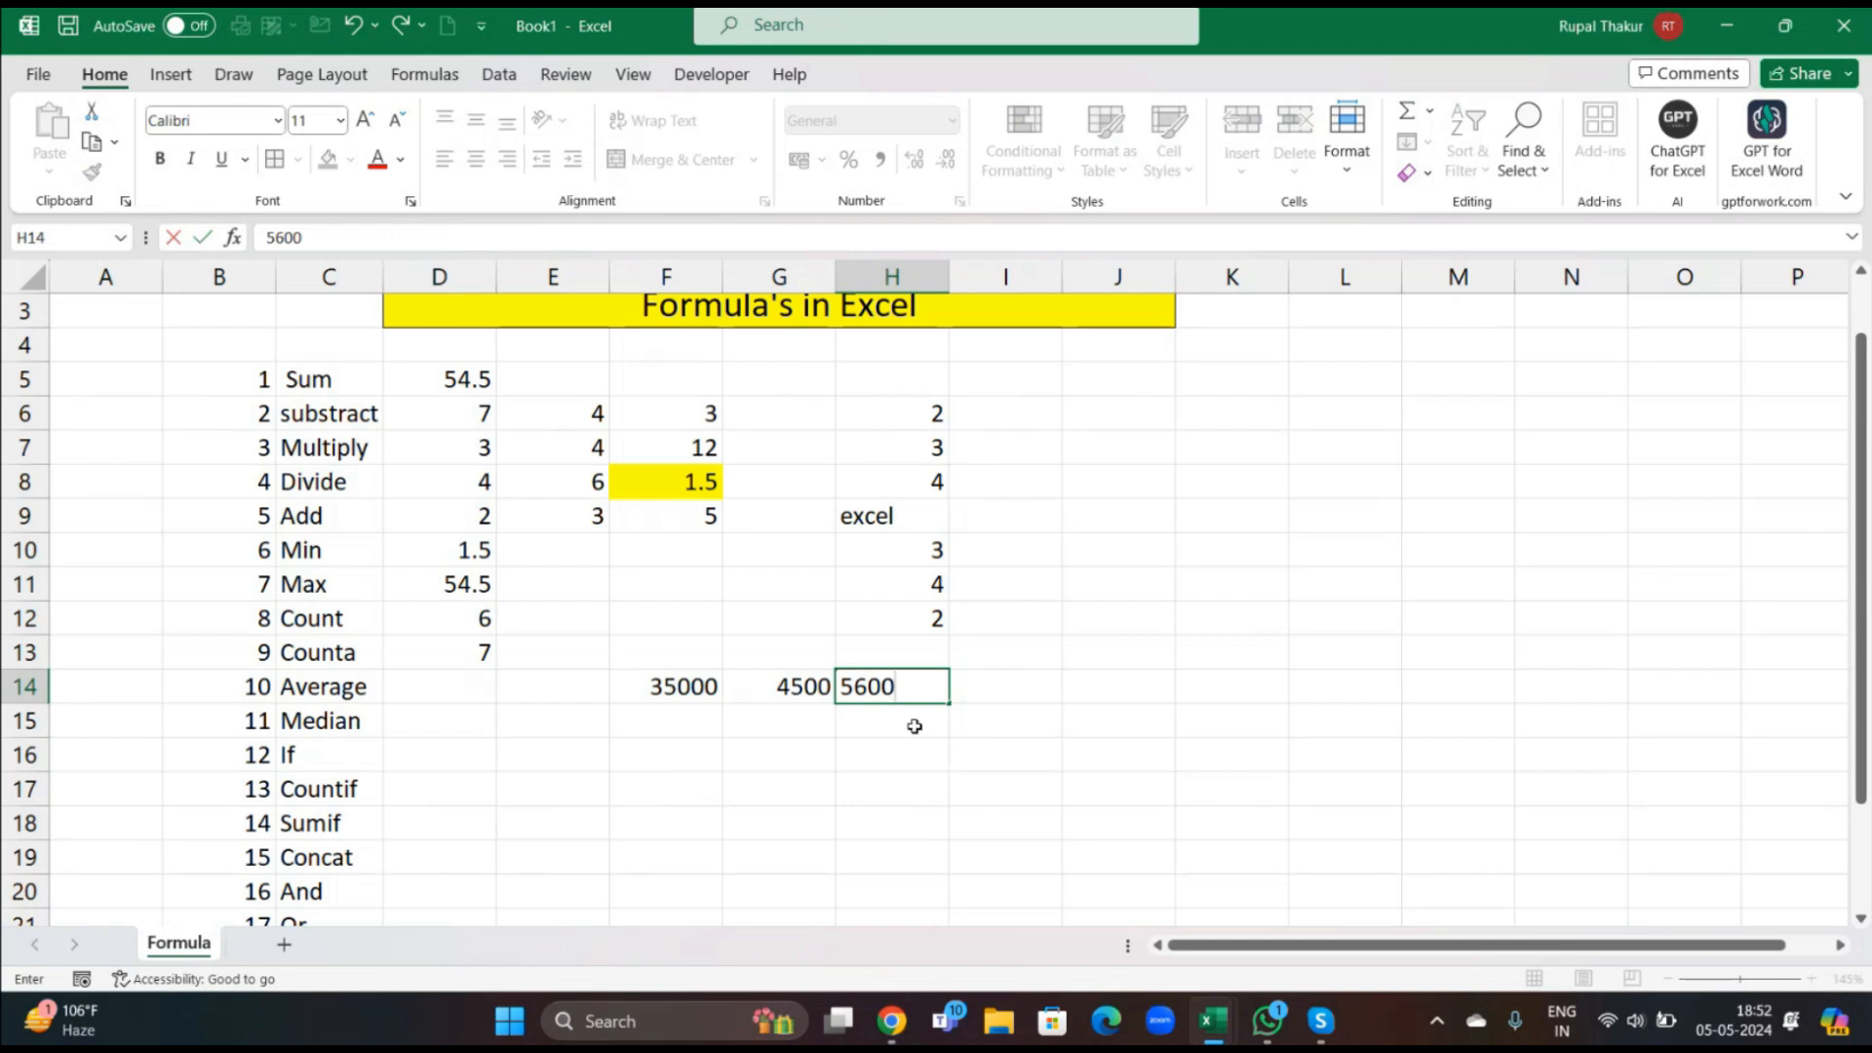
{"action": "left_click", "coordinate": [1043, 752]}
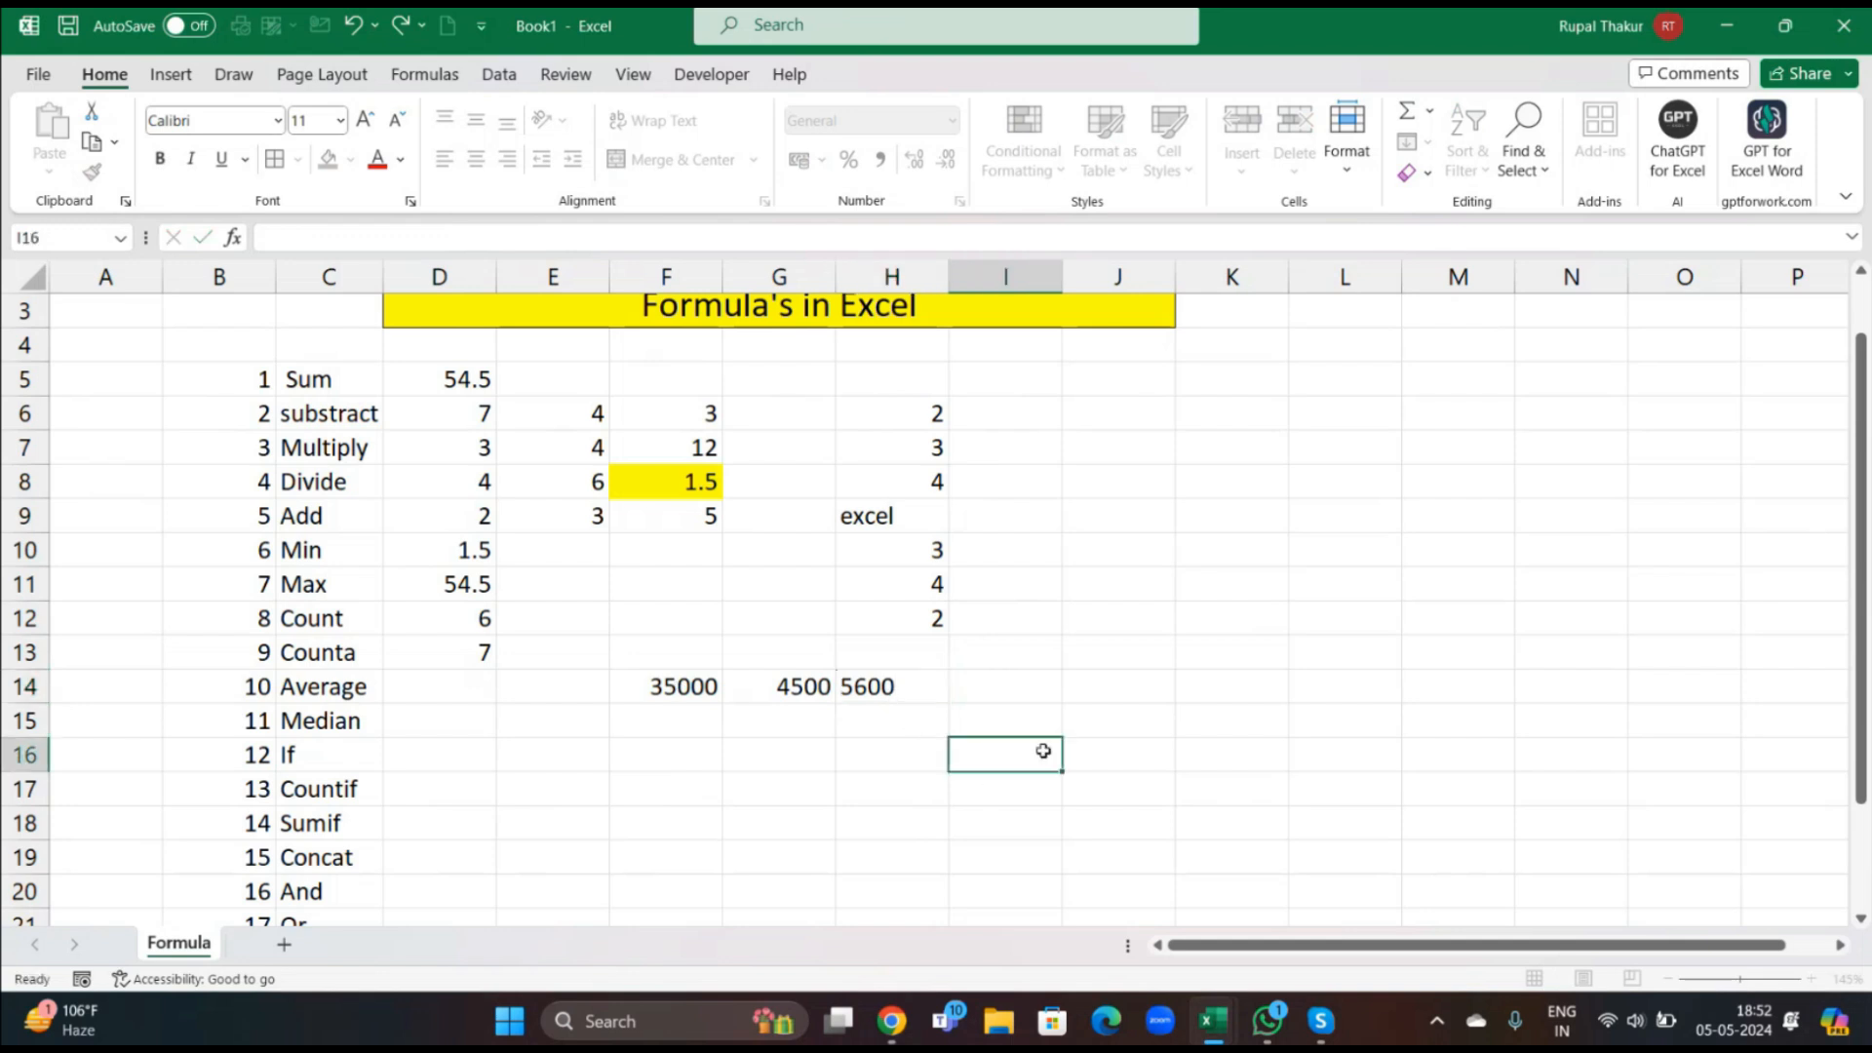
Format the sample numbers in F14:H14 as Indian rupee amounts with the ₹ English (India) accounting format.
{"action": "left_click_drag", "start_coordinate": [656, 686], "coordinate": [902, 685]}
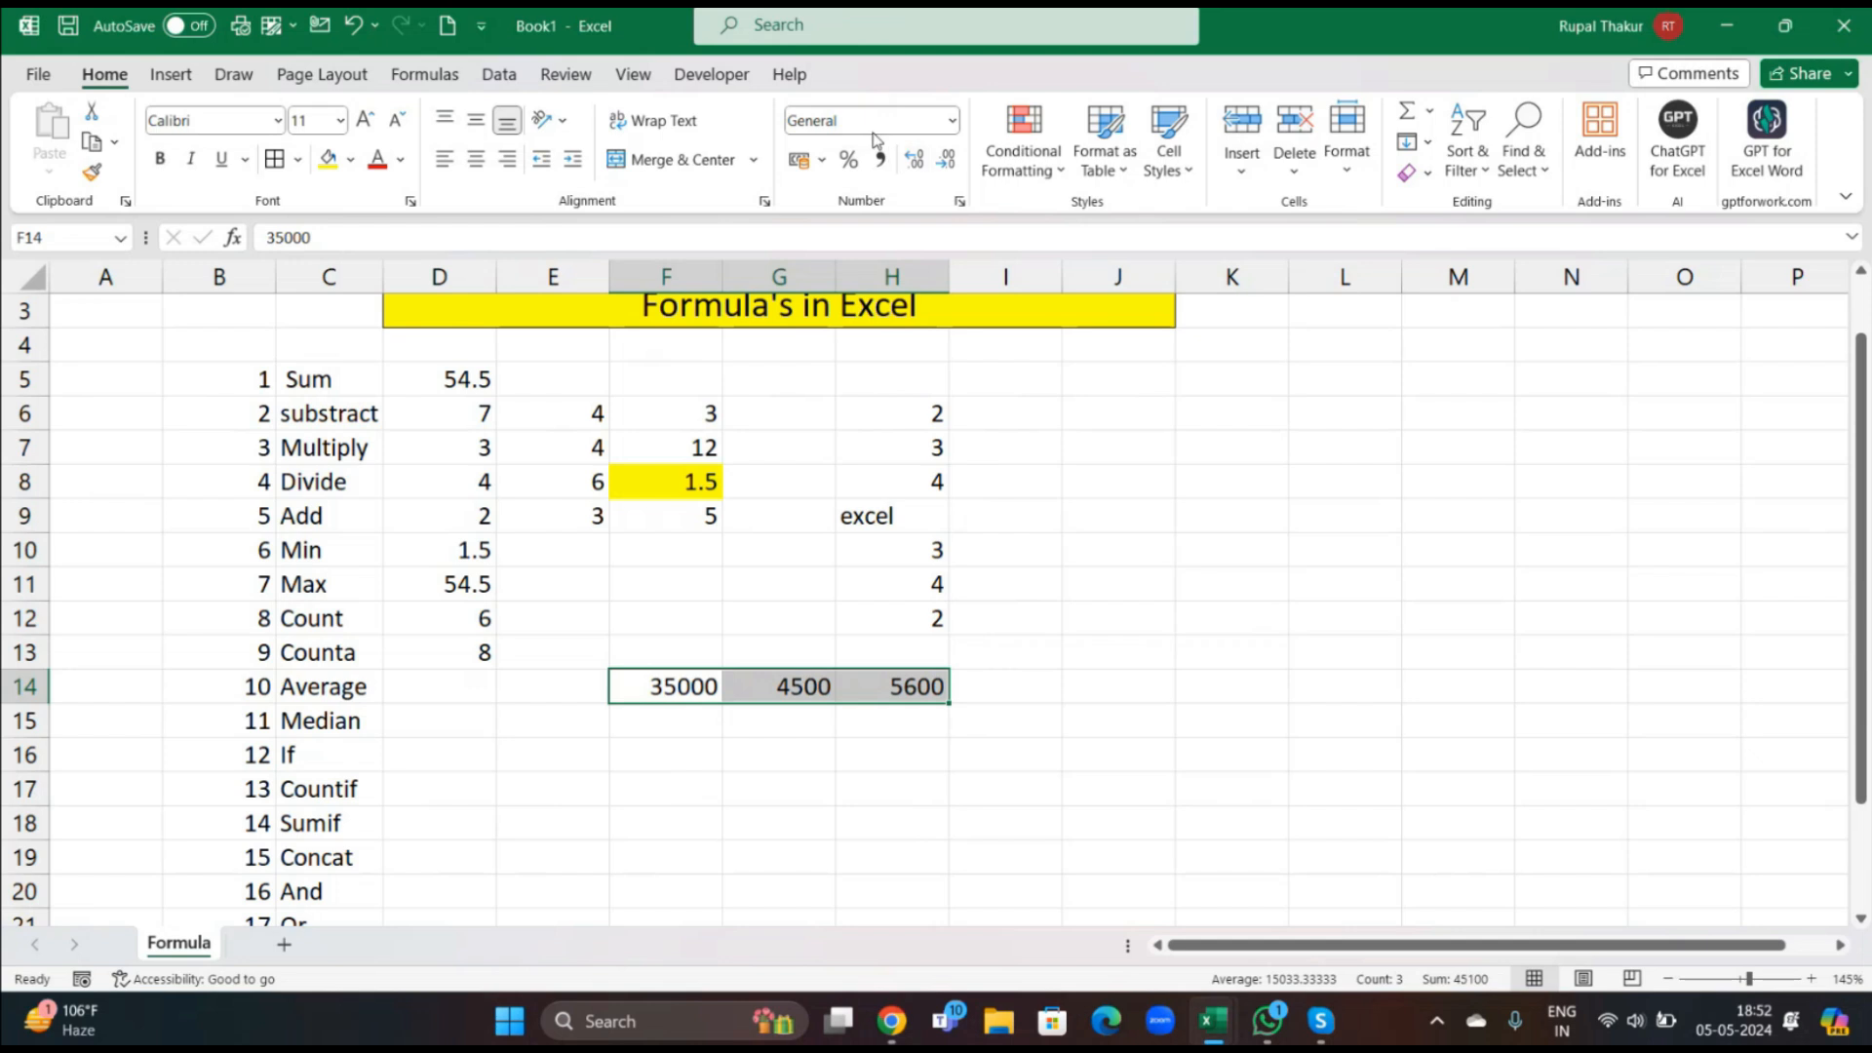
{"action": "left_click", "coordinate": [824, 161]}
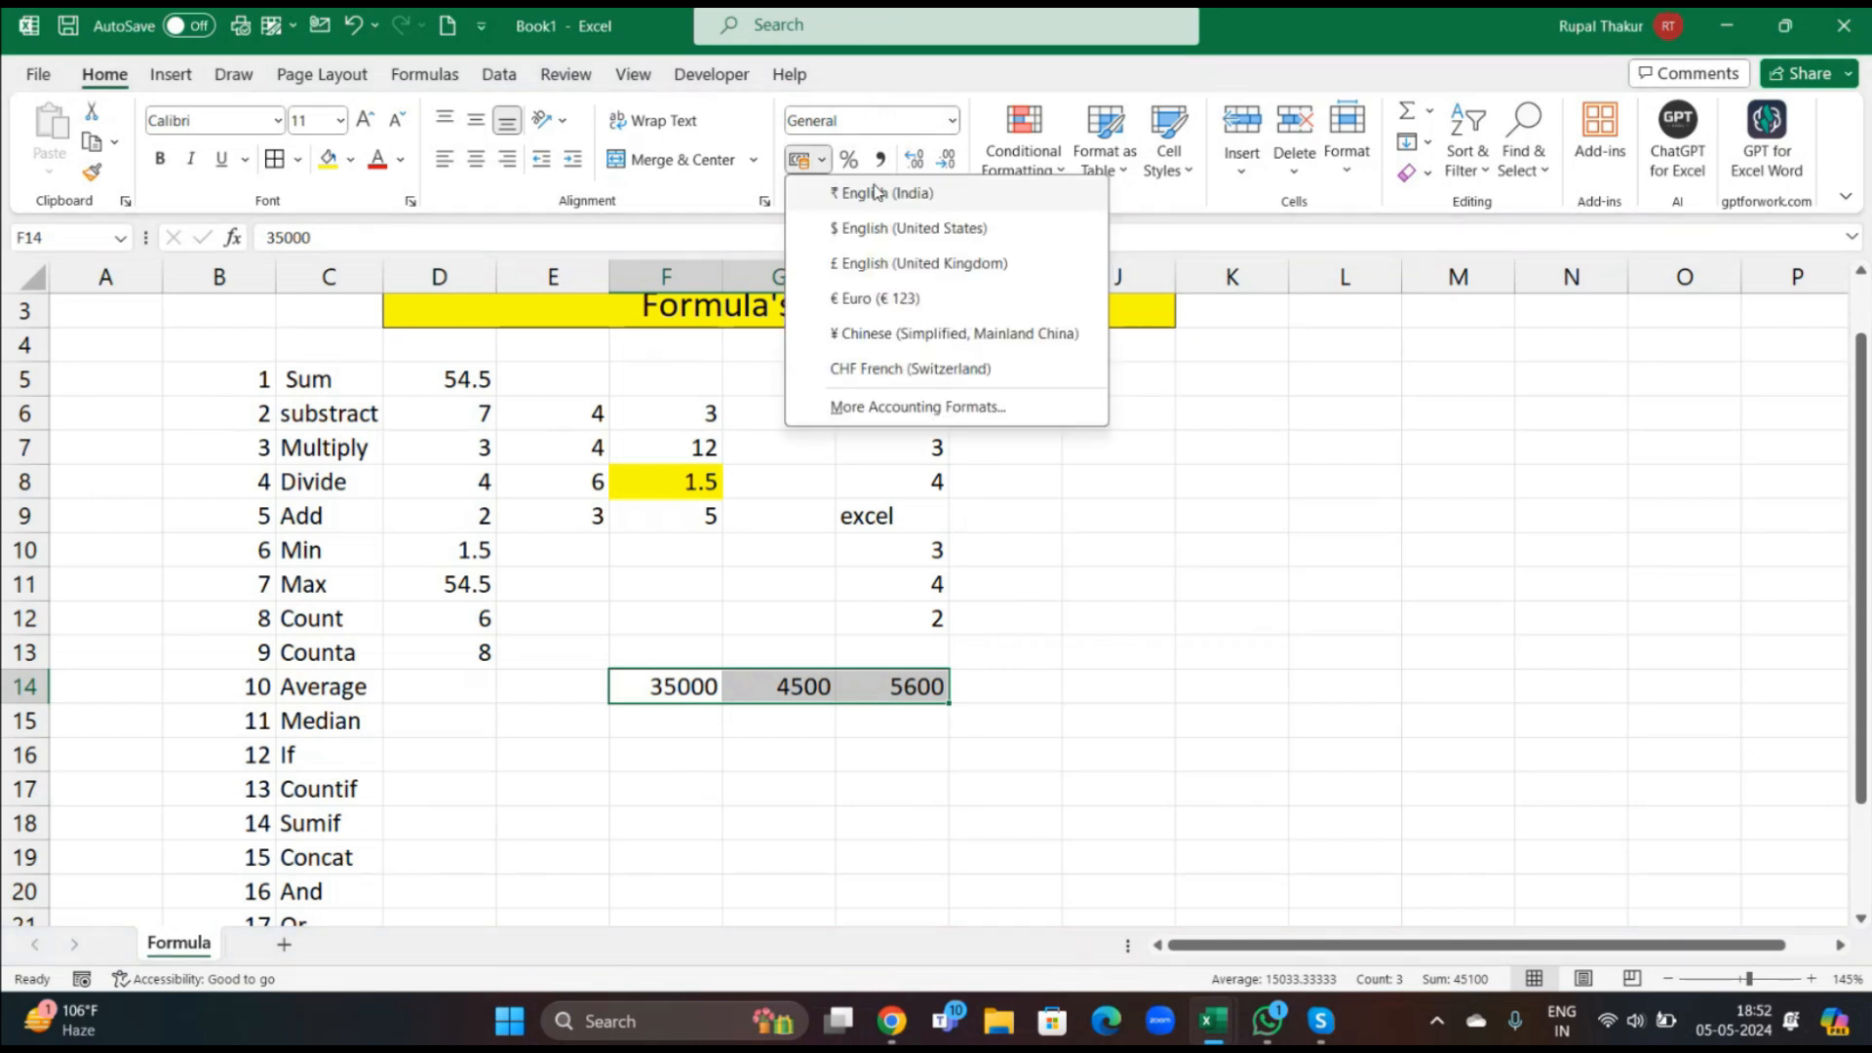
{"action": "left_click", "coordinate": [877, 195]}
{"action": "left_click", "coordinate": [1141, 720]}
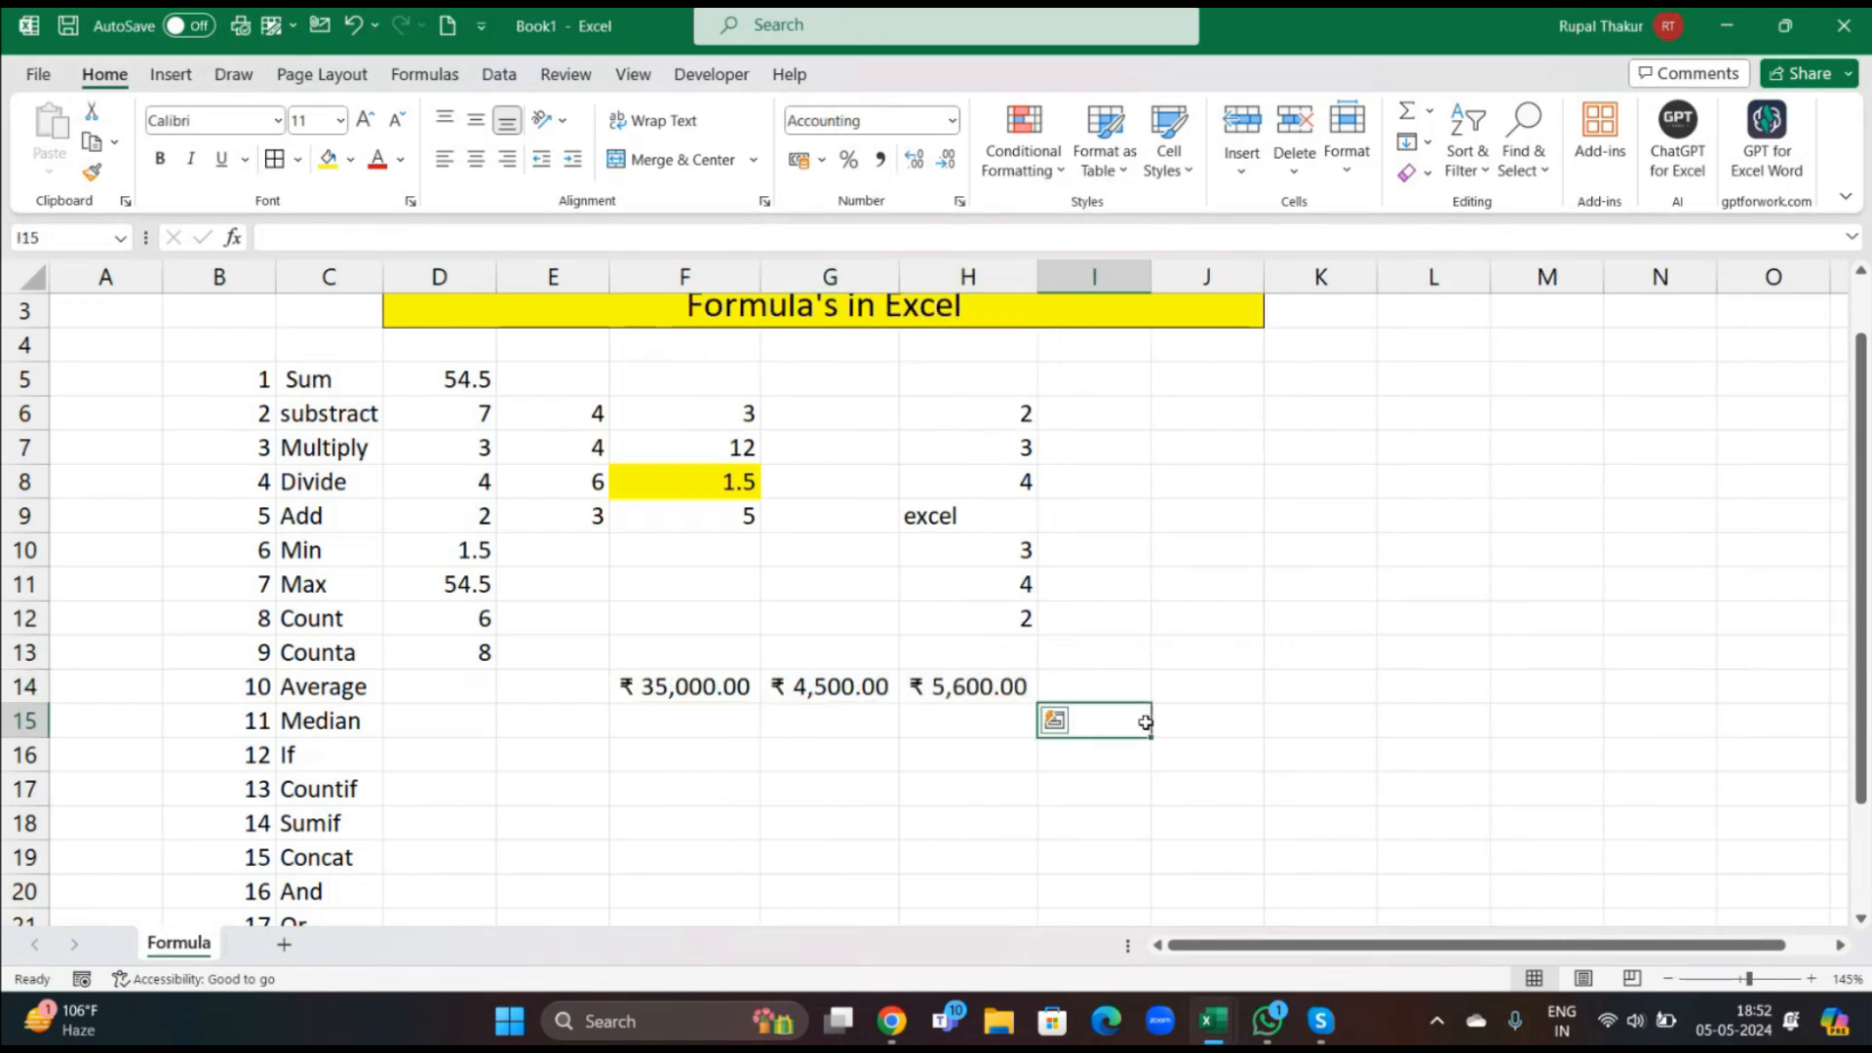
Calculate the average of the rupee amounts on the Average row in cell D14 with the formula =AVERAGE(F14:H14).
{"action": "left_click", "coordinate": [400, 688]}
{"action": "type", "text": "="}
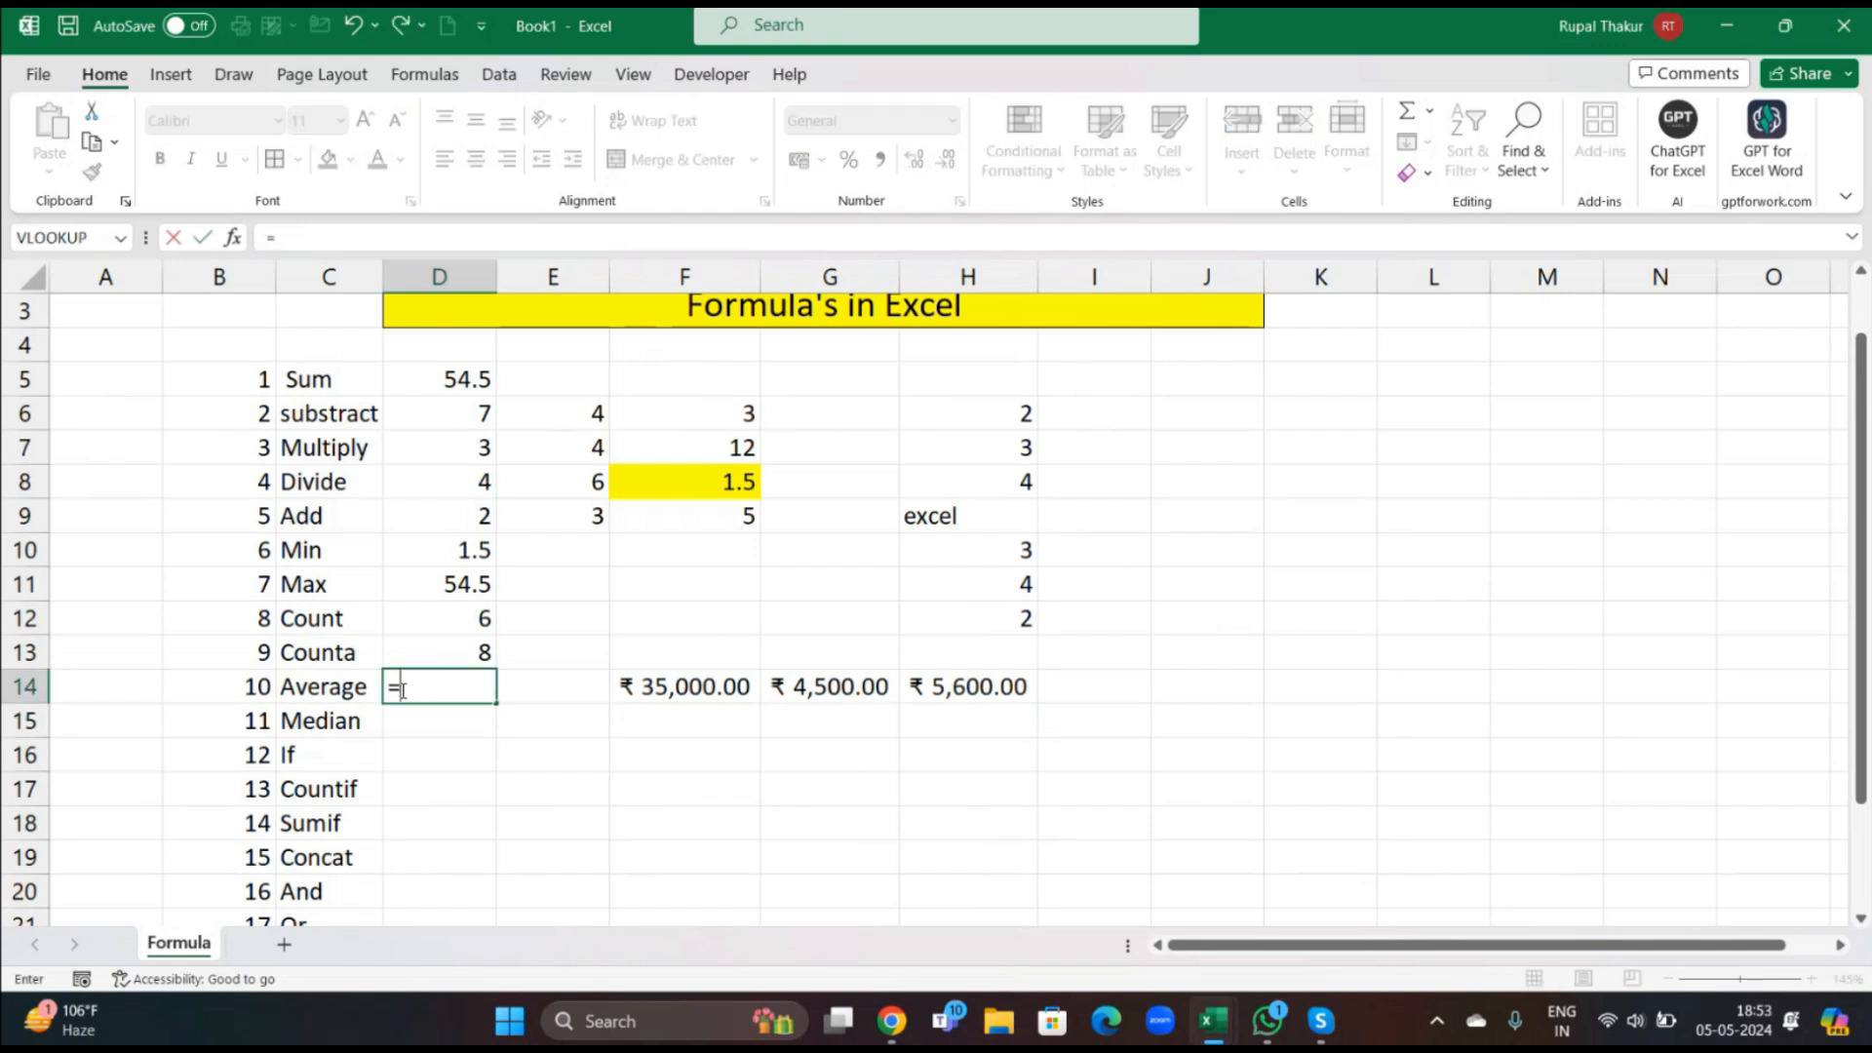
{"action": "type", "text": "aver"}
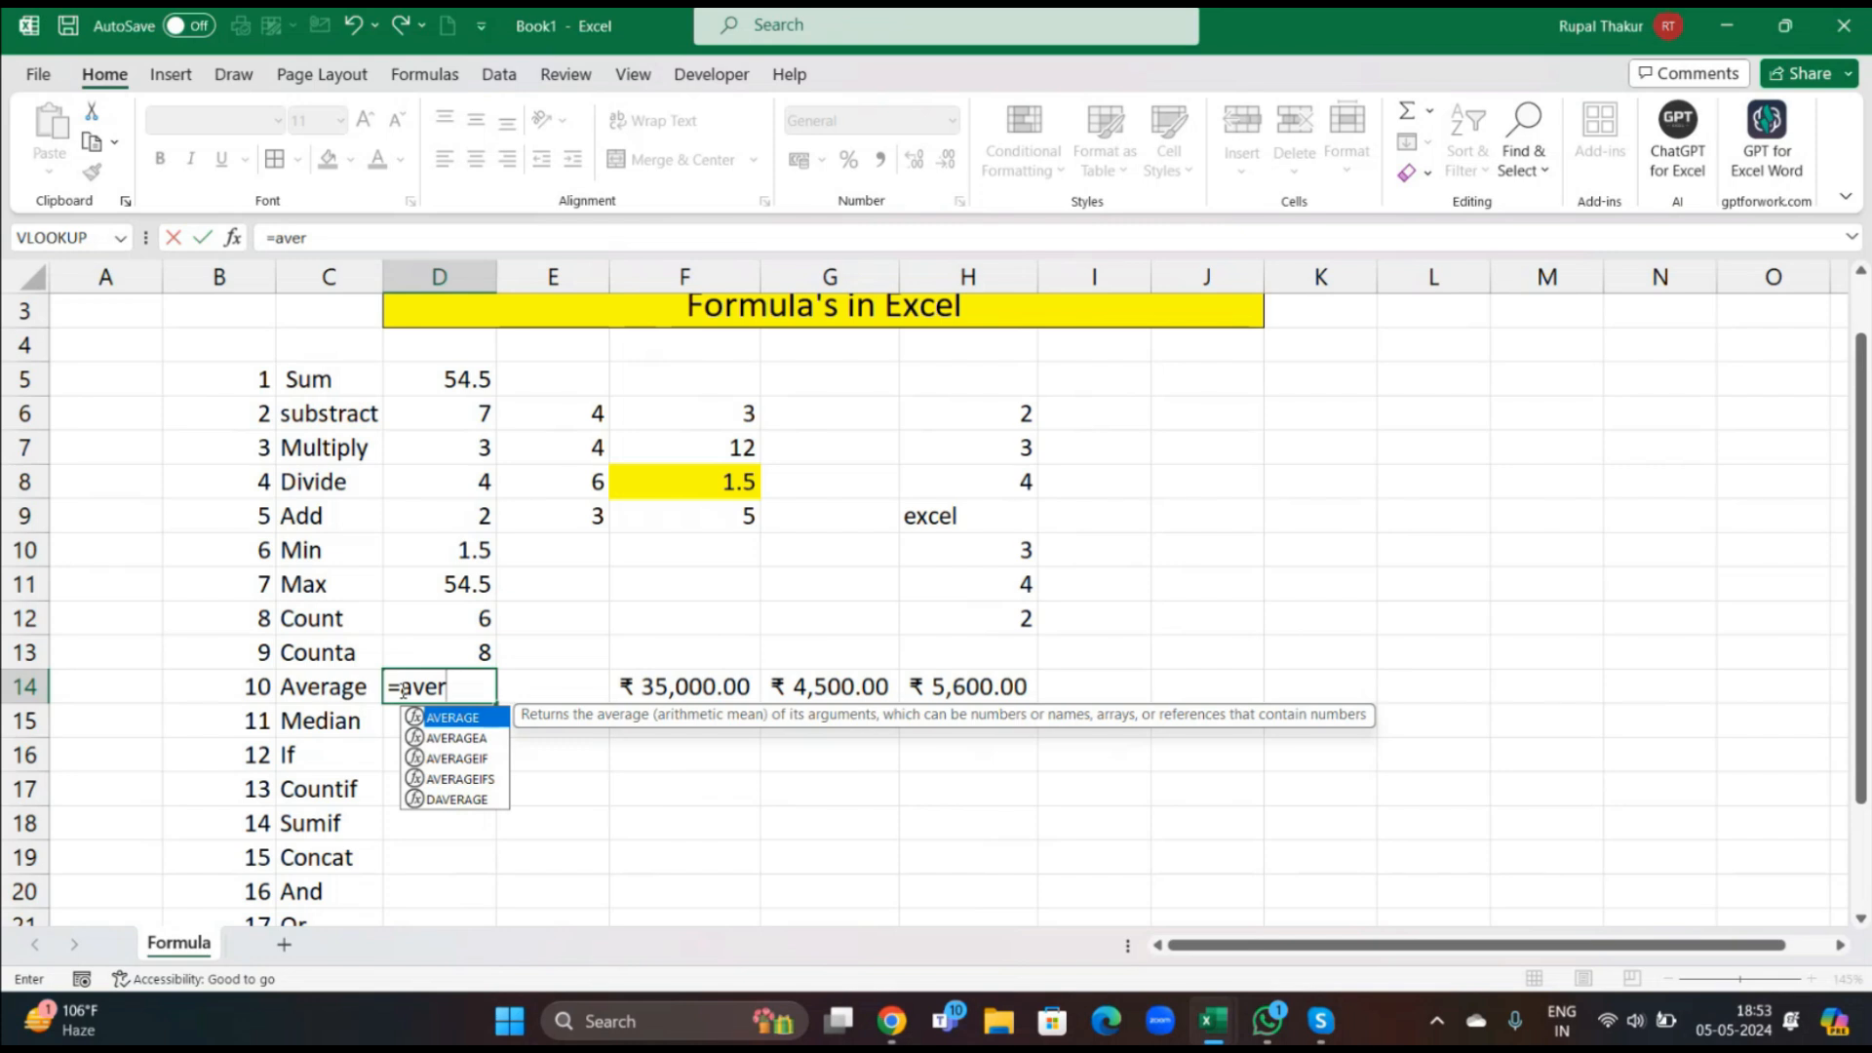
{"action": "key", "text": "Tab"}
{"action": "left_click", "coordinate": [721, 688]}
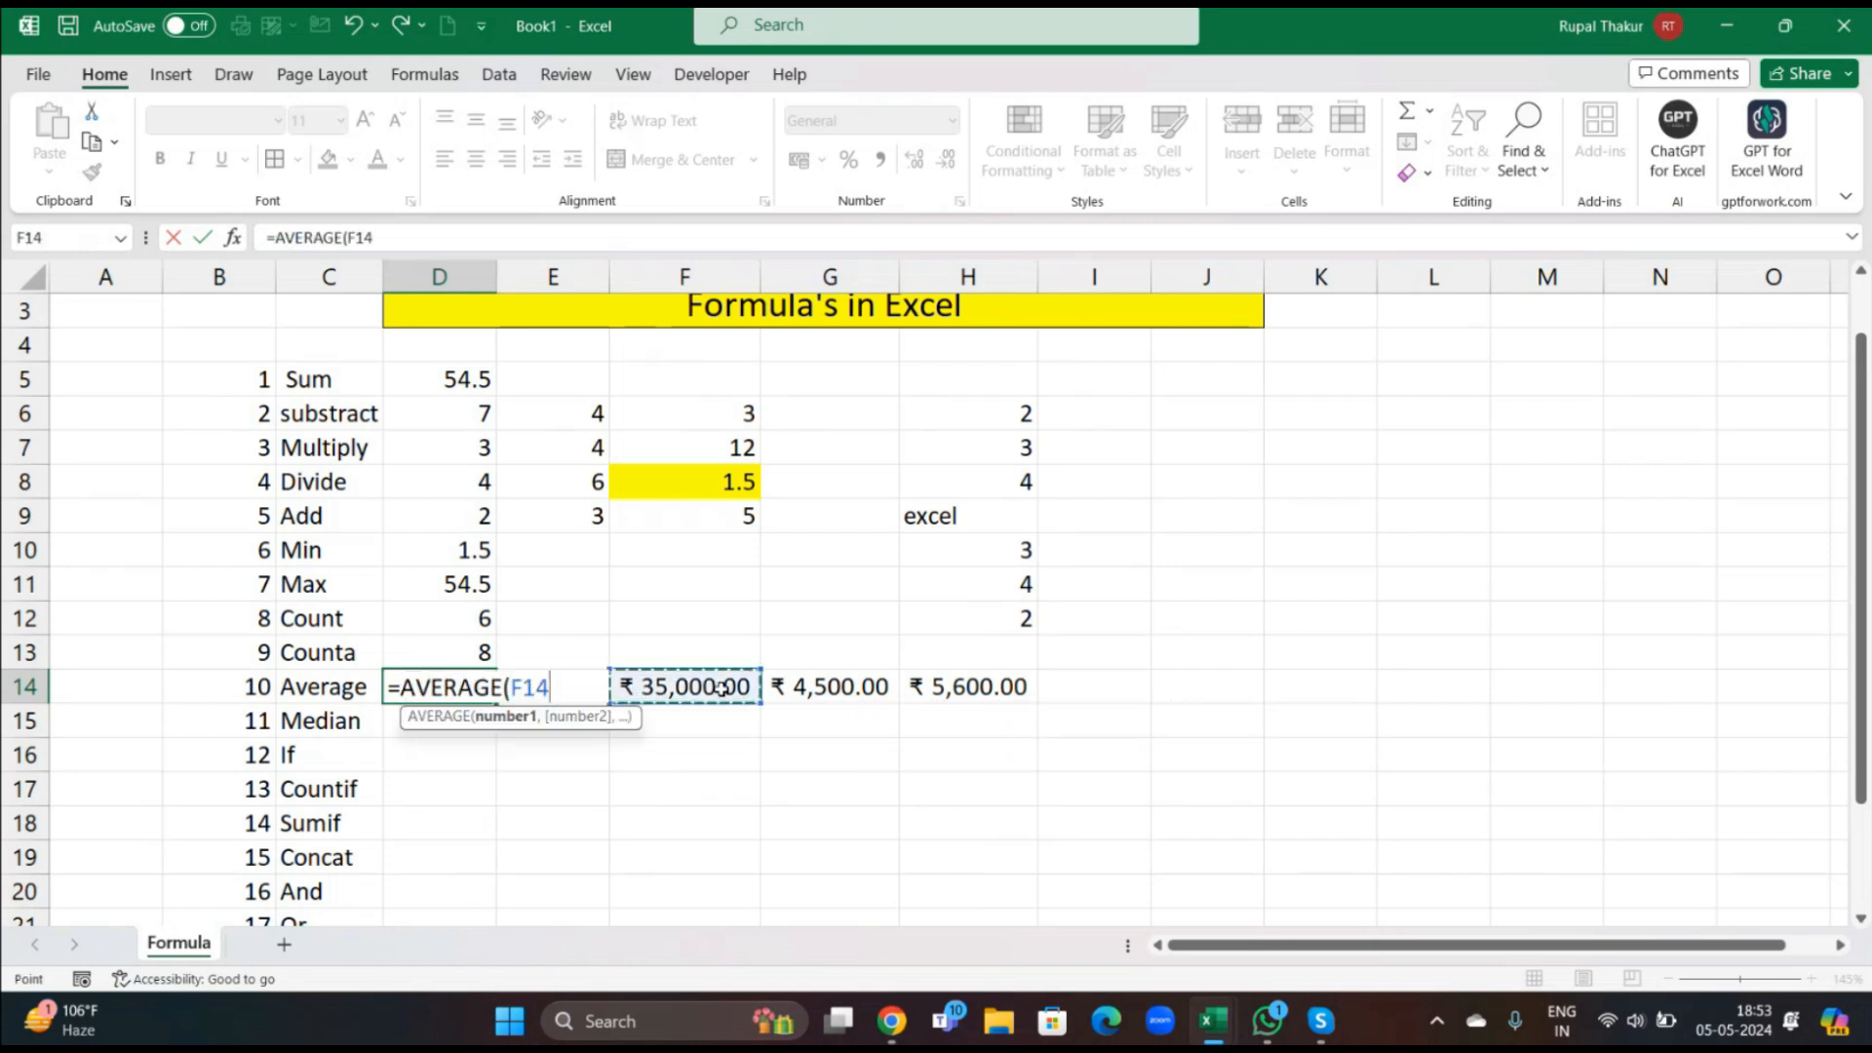
{"action": "left_click_drag", "start_coordinate": [722, 689], "coordinate": [975, 688]}
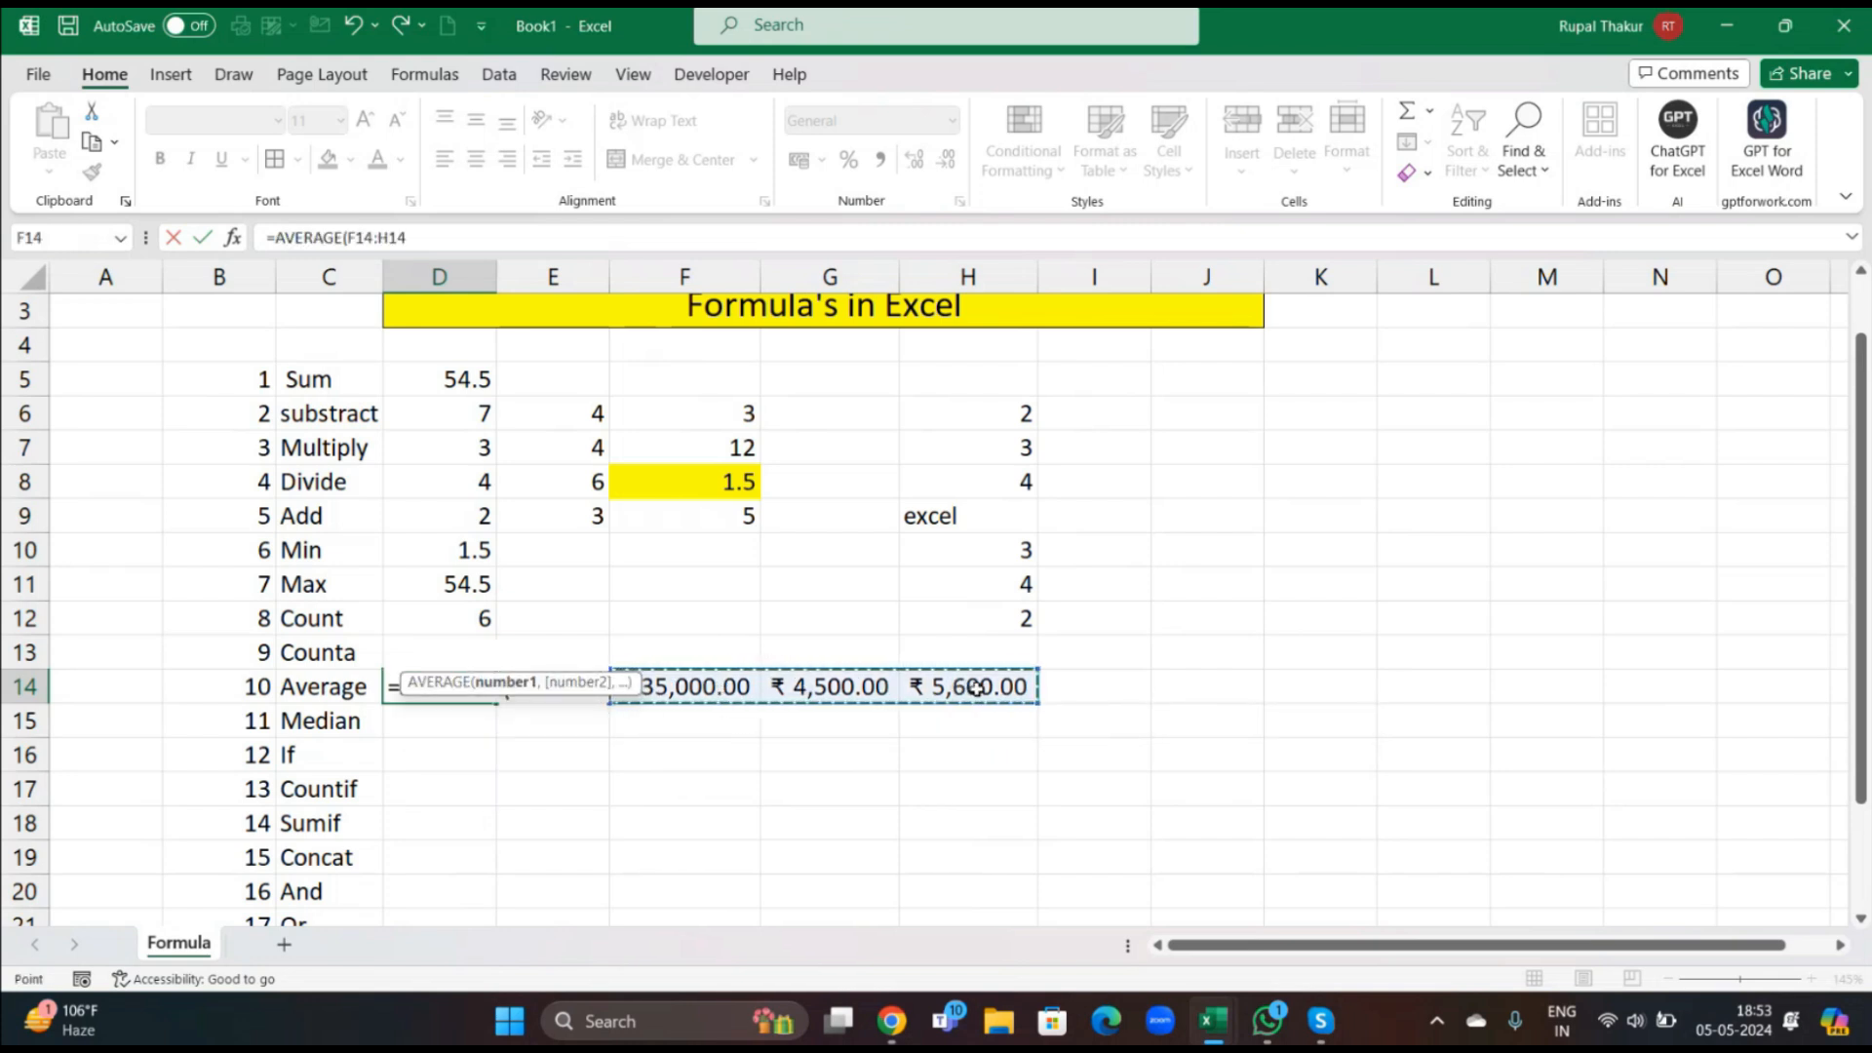
{"action": "type", "text": ")"}
{"action": "key", "text": "Return"}
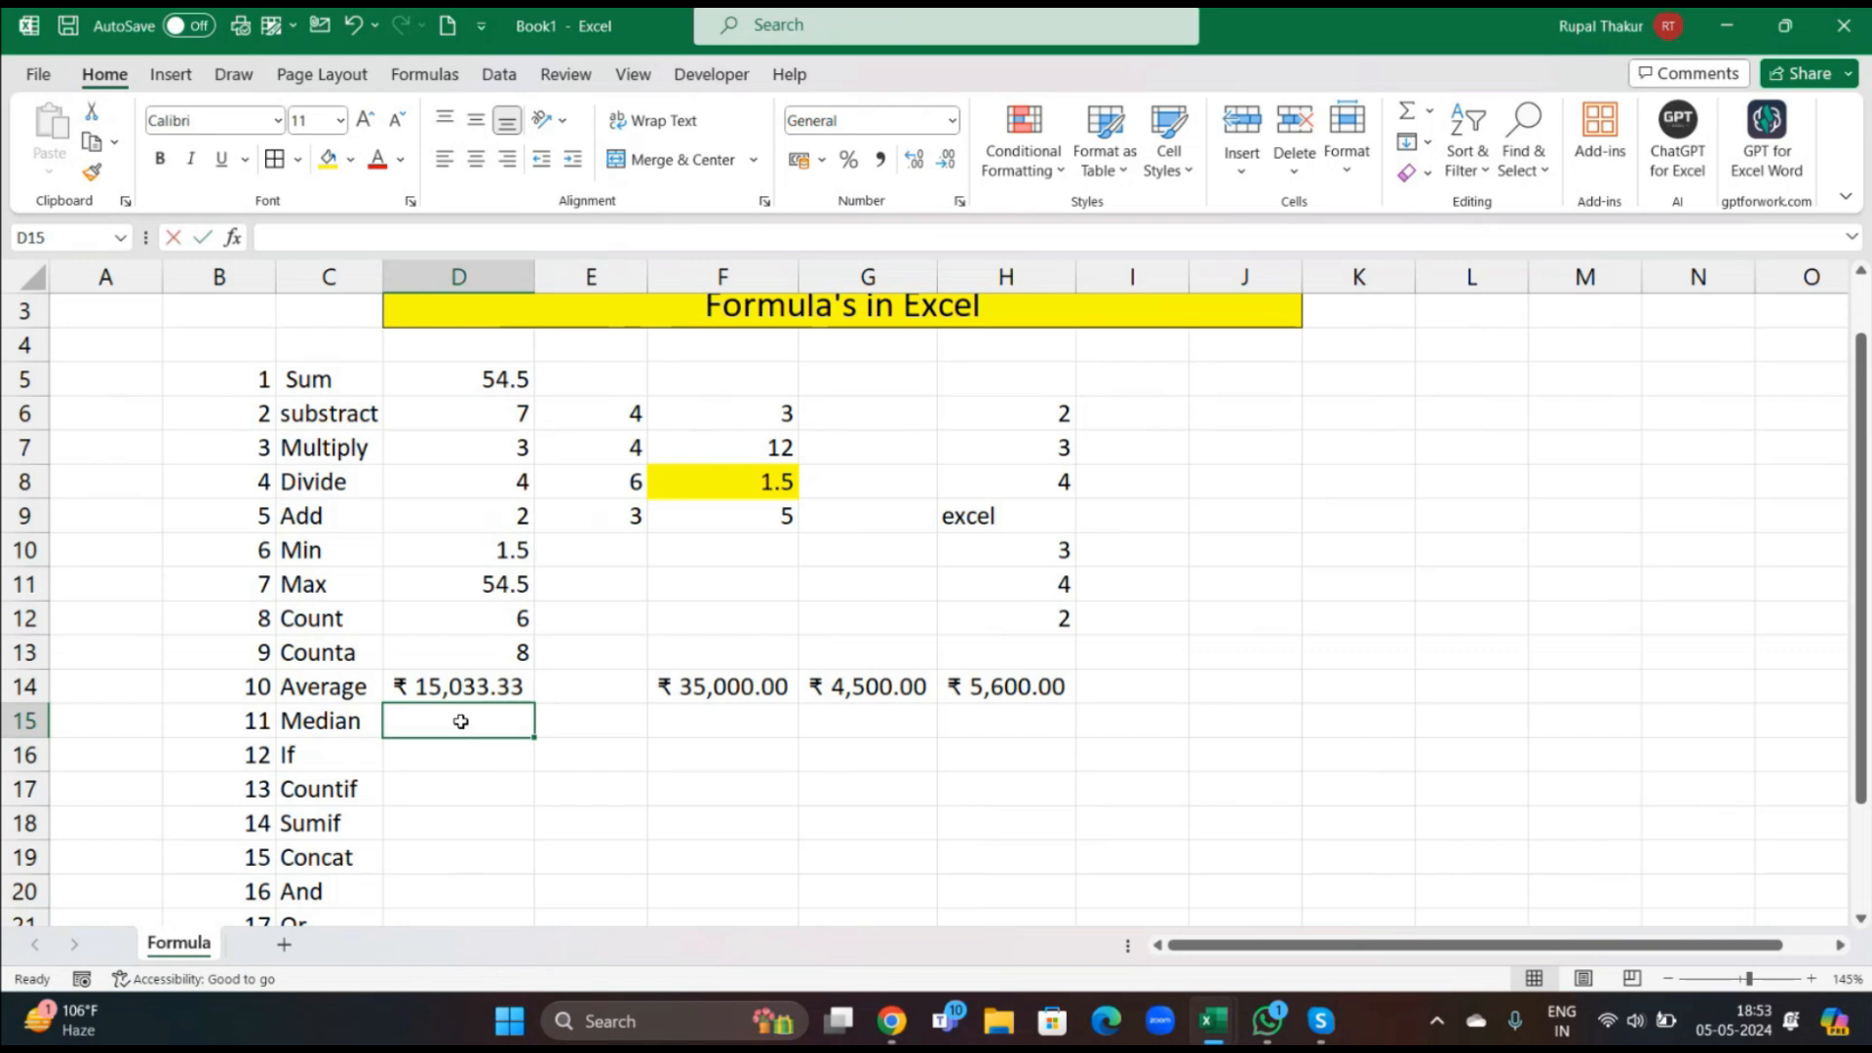
Calculate the median of the same rupee amounts on the Median row in cell D15 with the formula =MEDIAN(F14:H14).
{"action": "type", "text": "="}
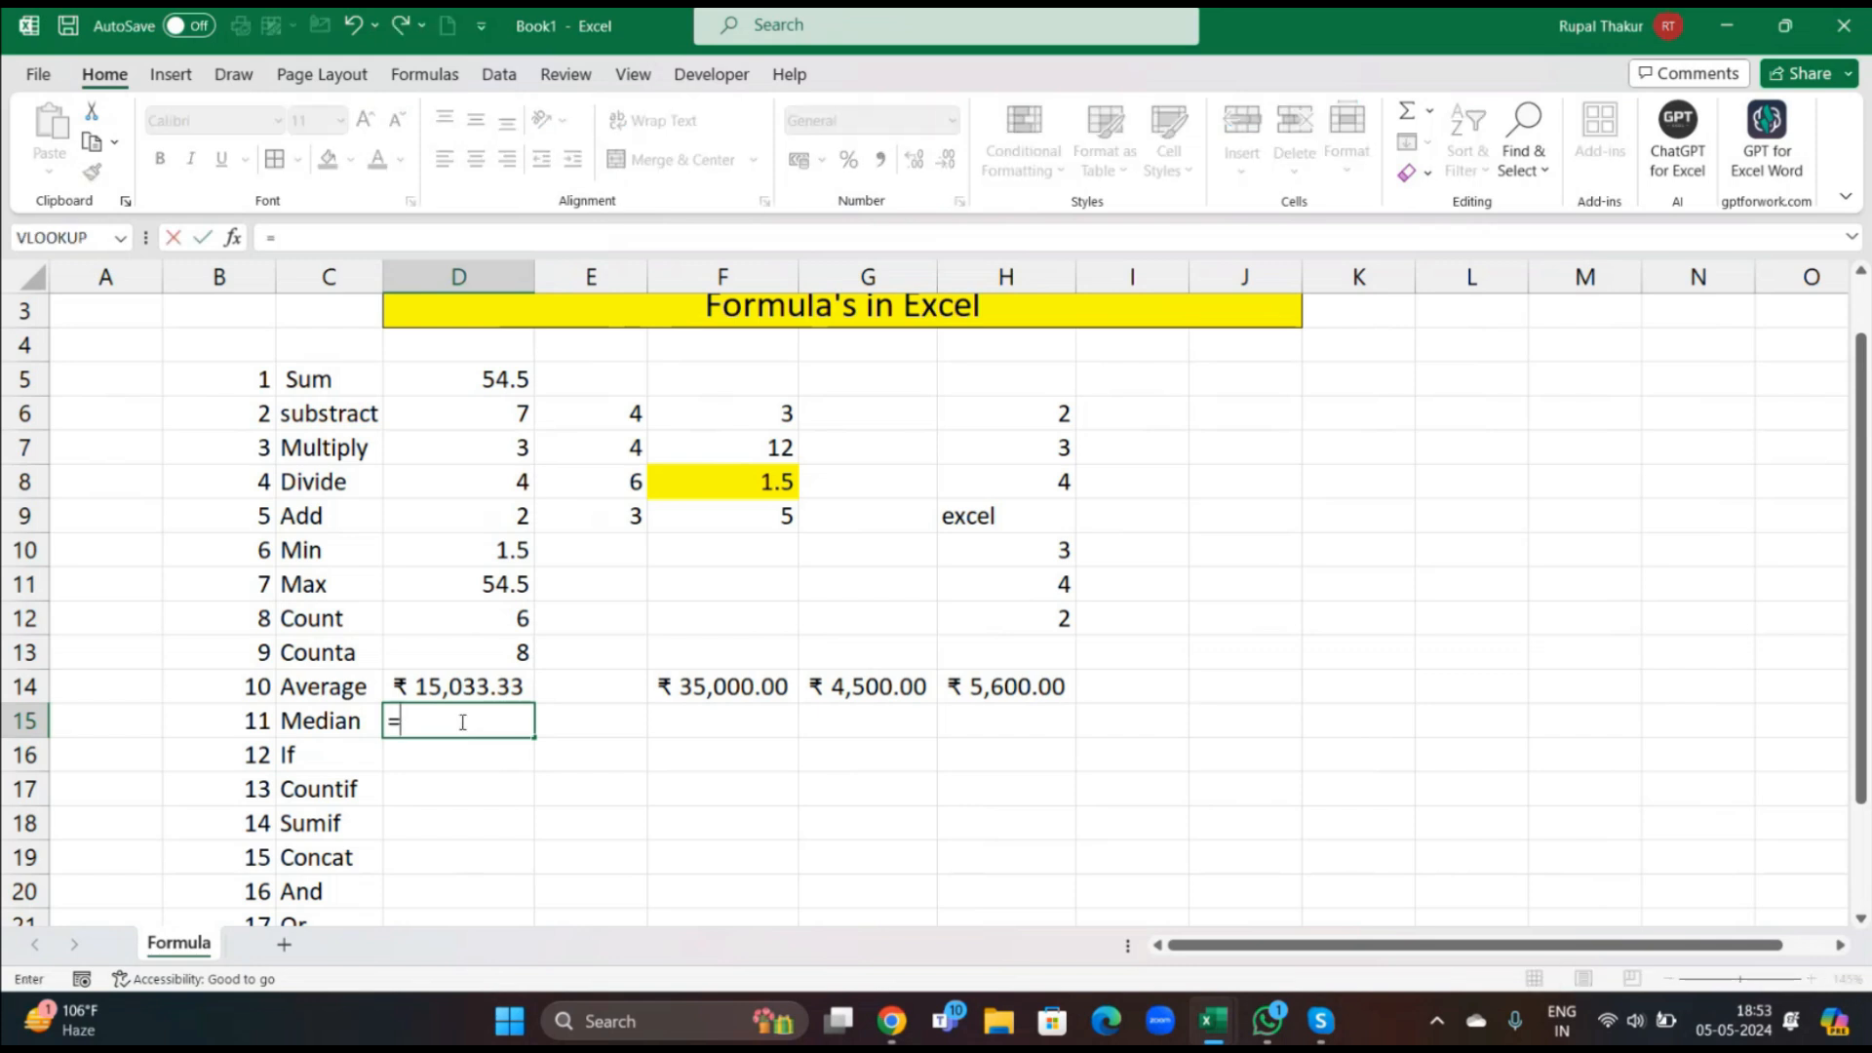
{"action": "type", "text": "medi"}
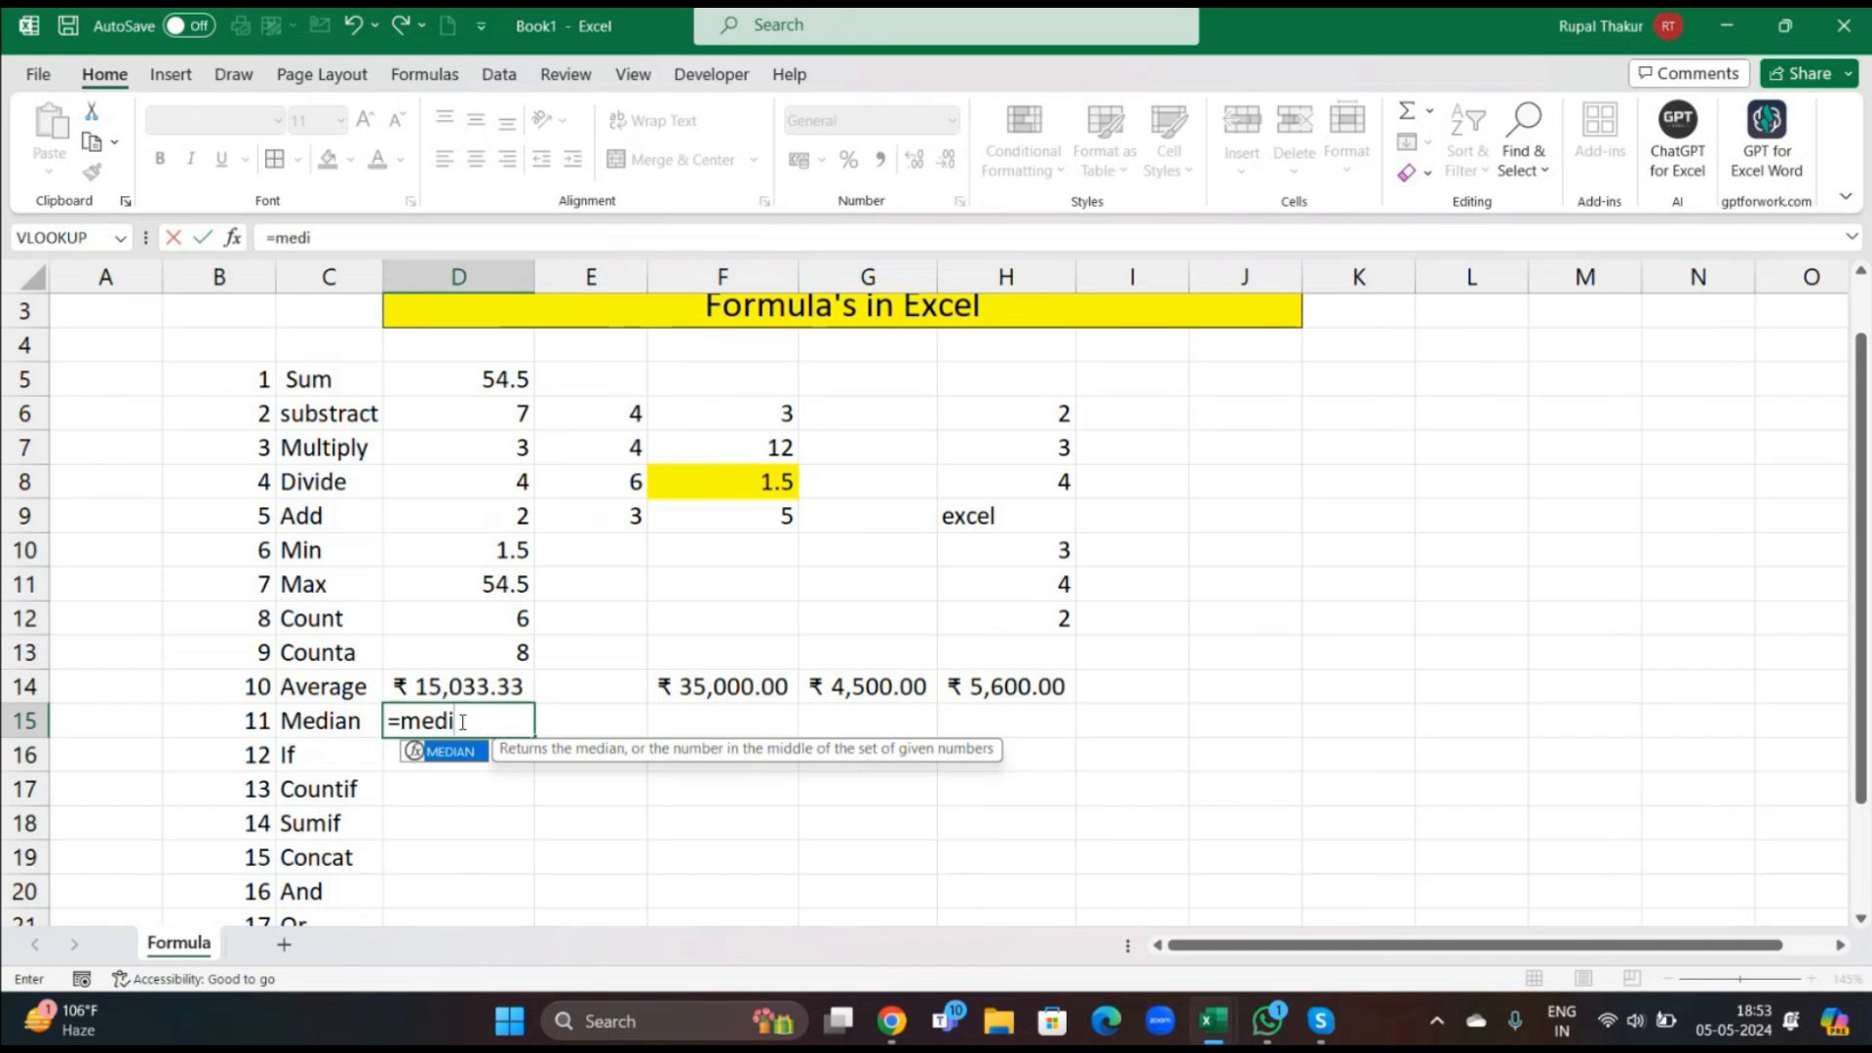
{"action": "key", "text": "Tab"}
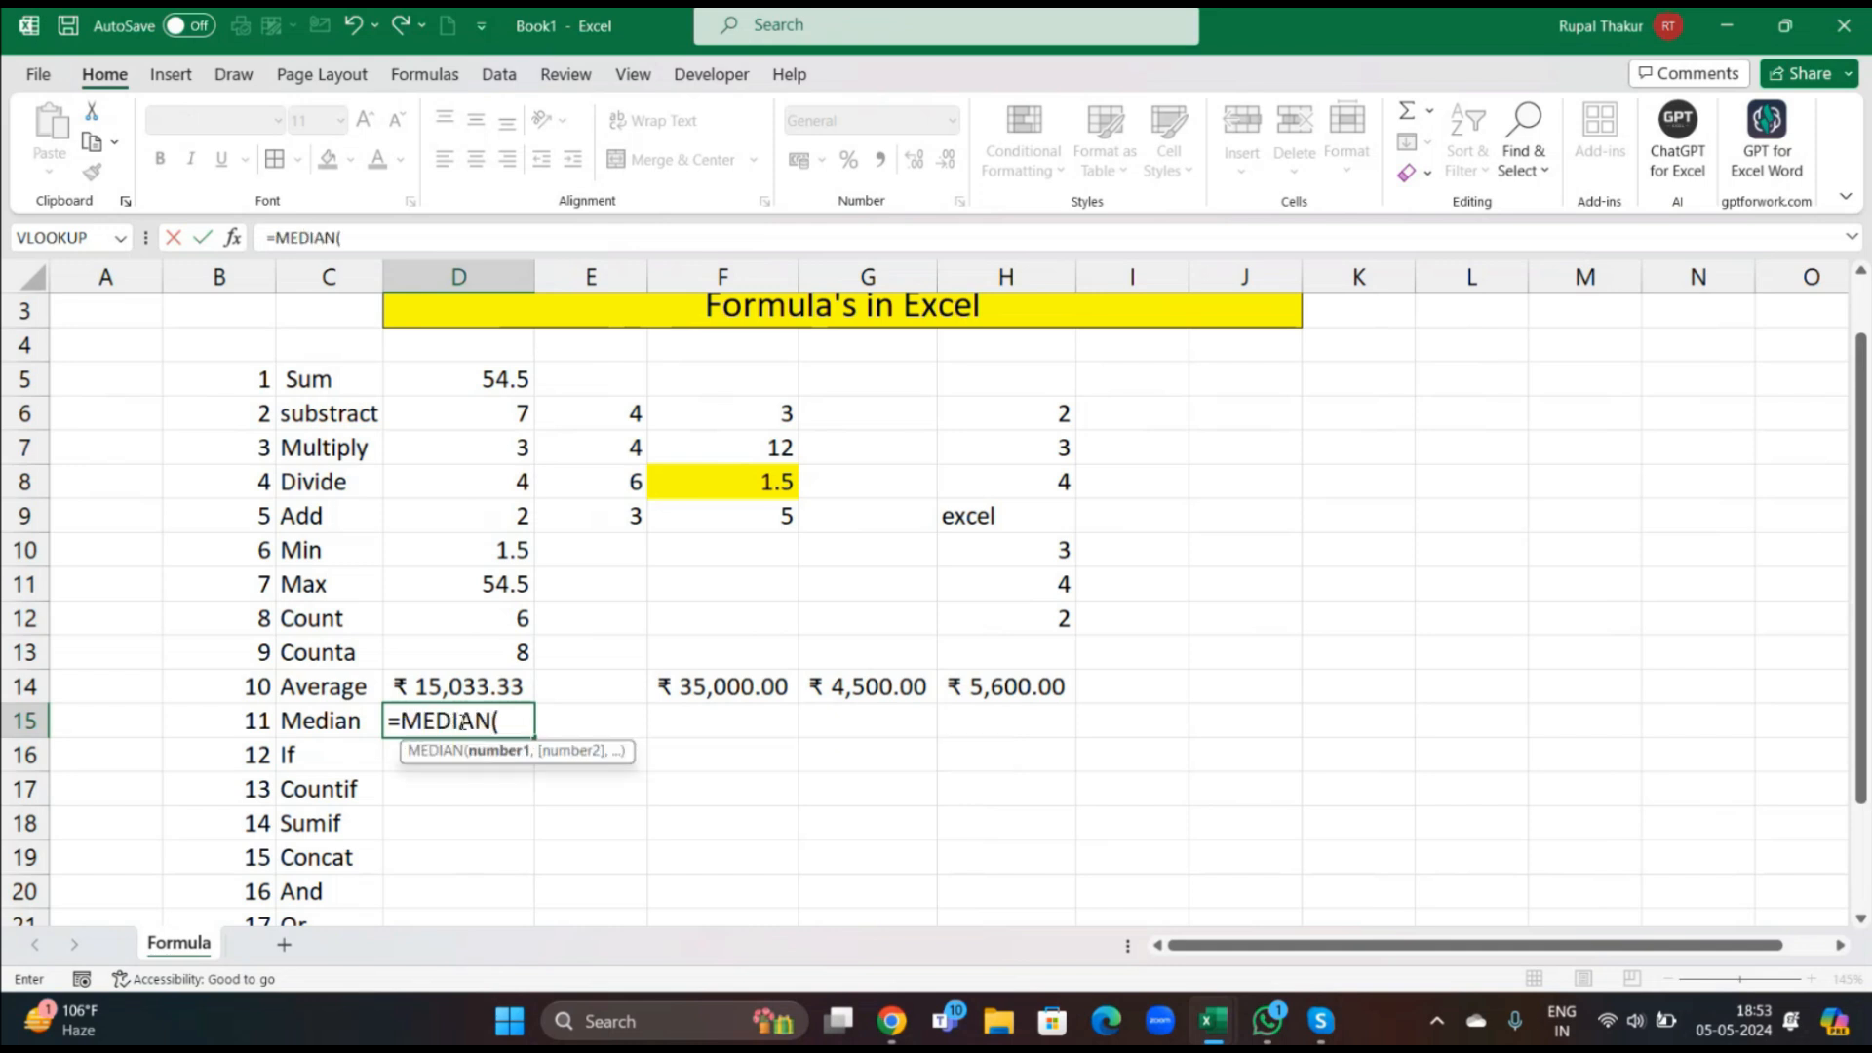
{"action": "left_click_drag", "start_coordinate": [658, 687], "coordinate": [1029, 698]}
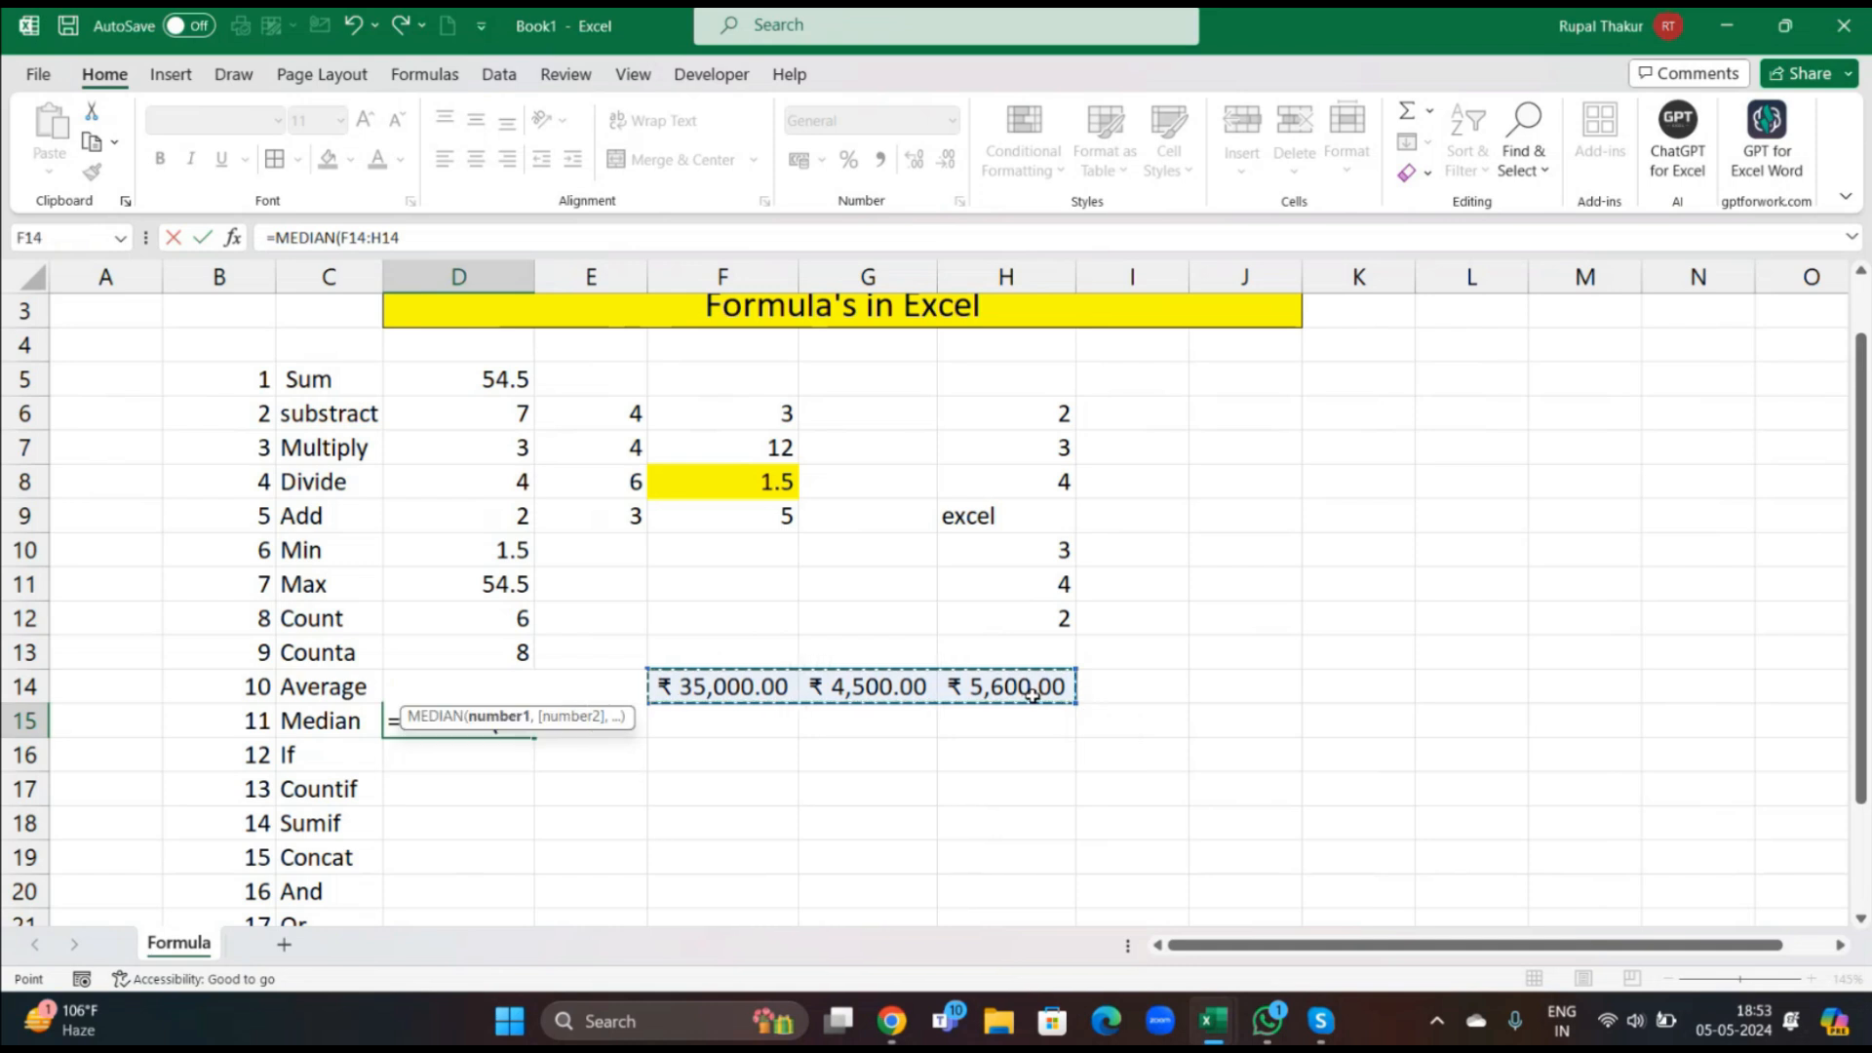
{"action": "type", "text": ")"}
{"action": "key", "text": "Return"}
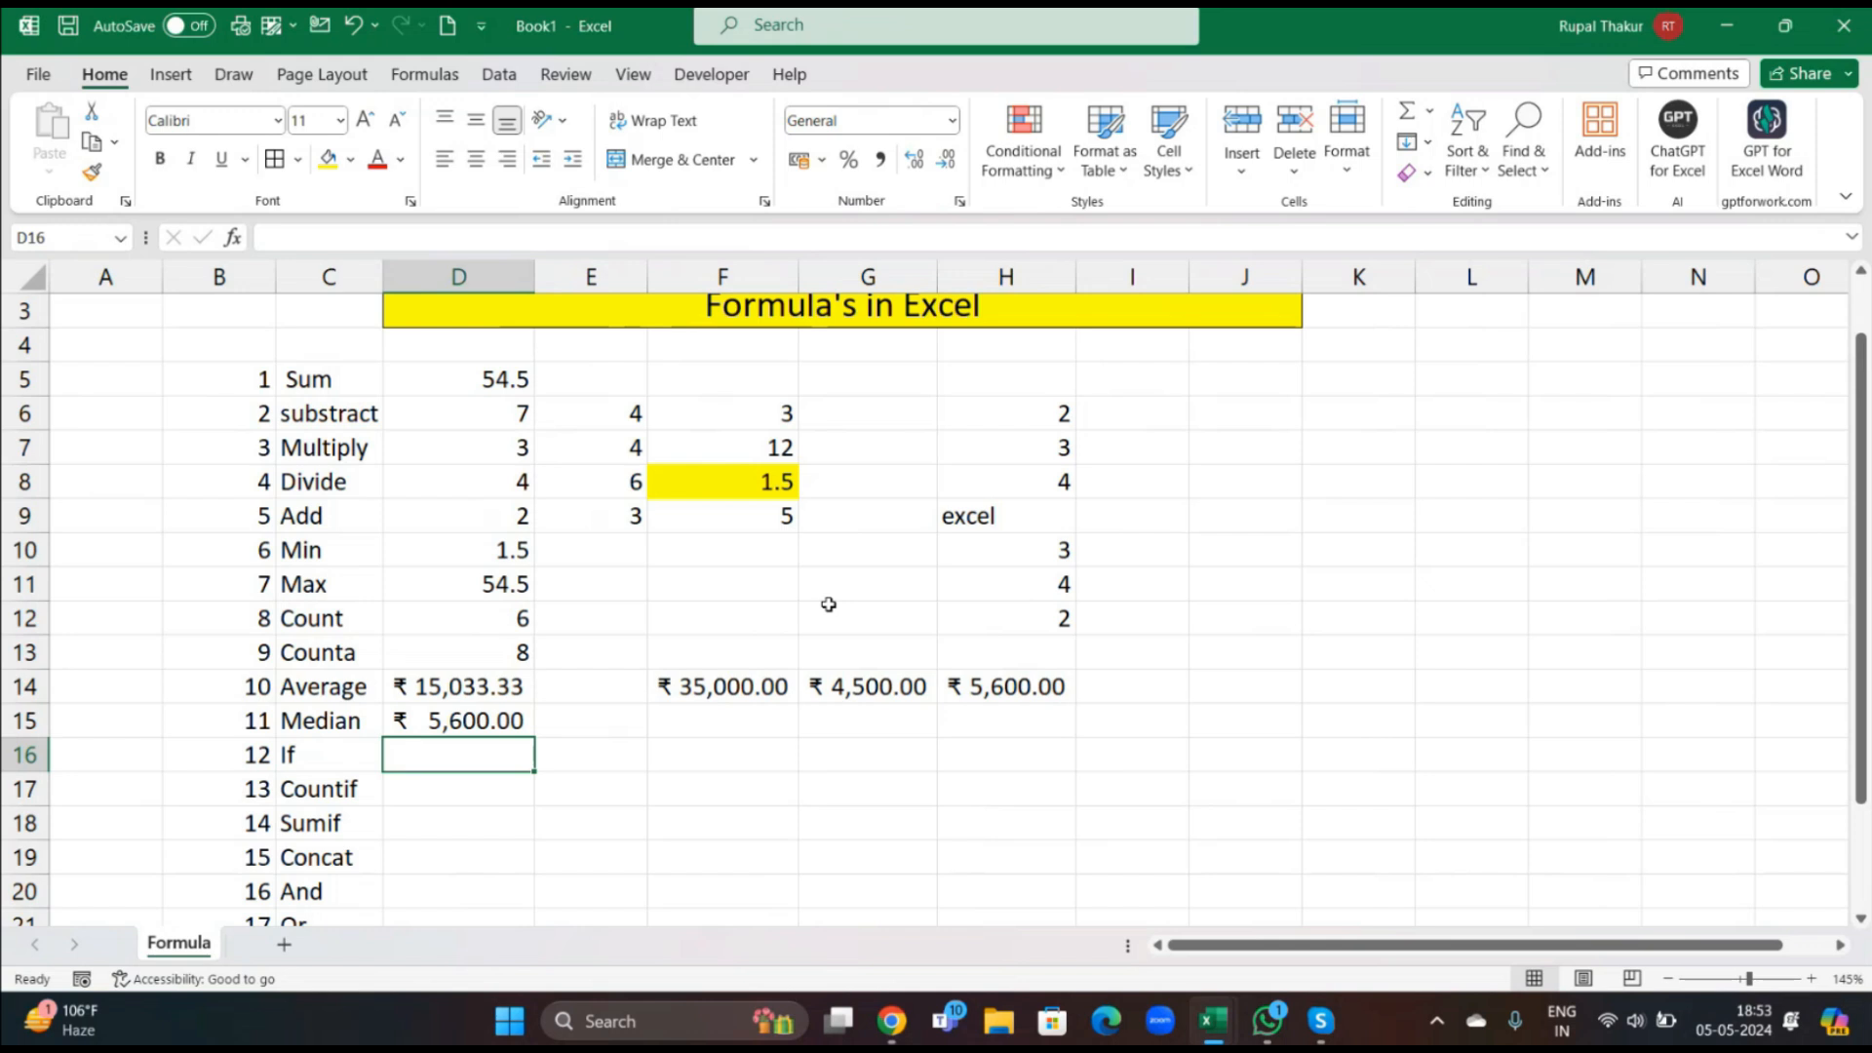
Enter the sample text Happy in cell G16 on the If row.
{"action": "scroll", "coordinate": [438, 710], "scroll_direction": "down", "scroll_amount": 2}
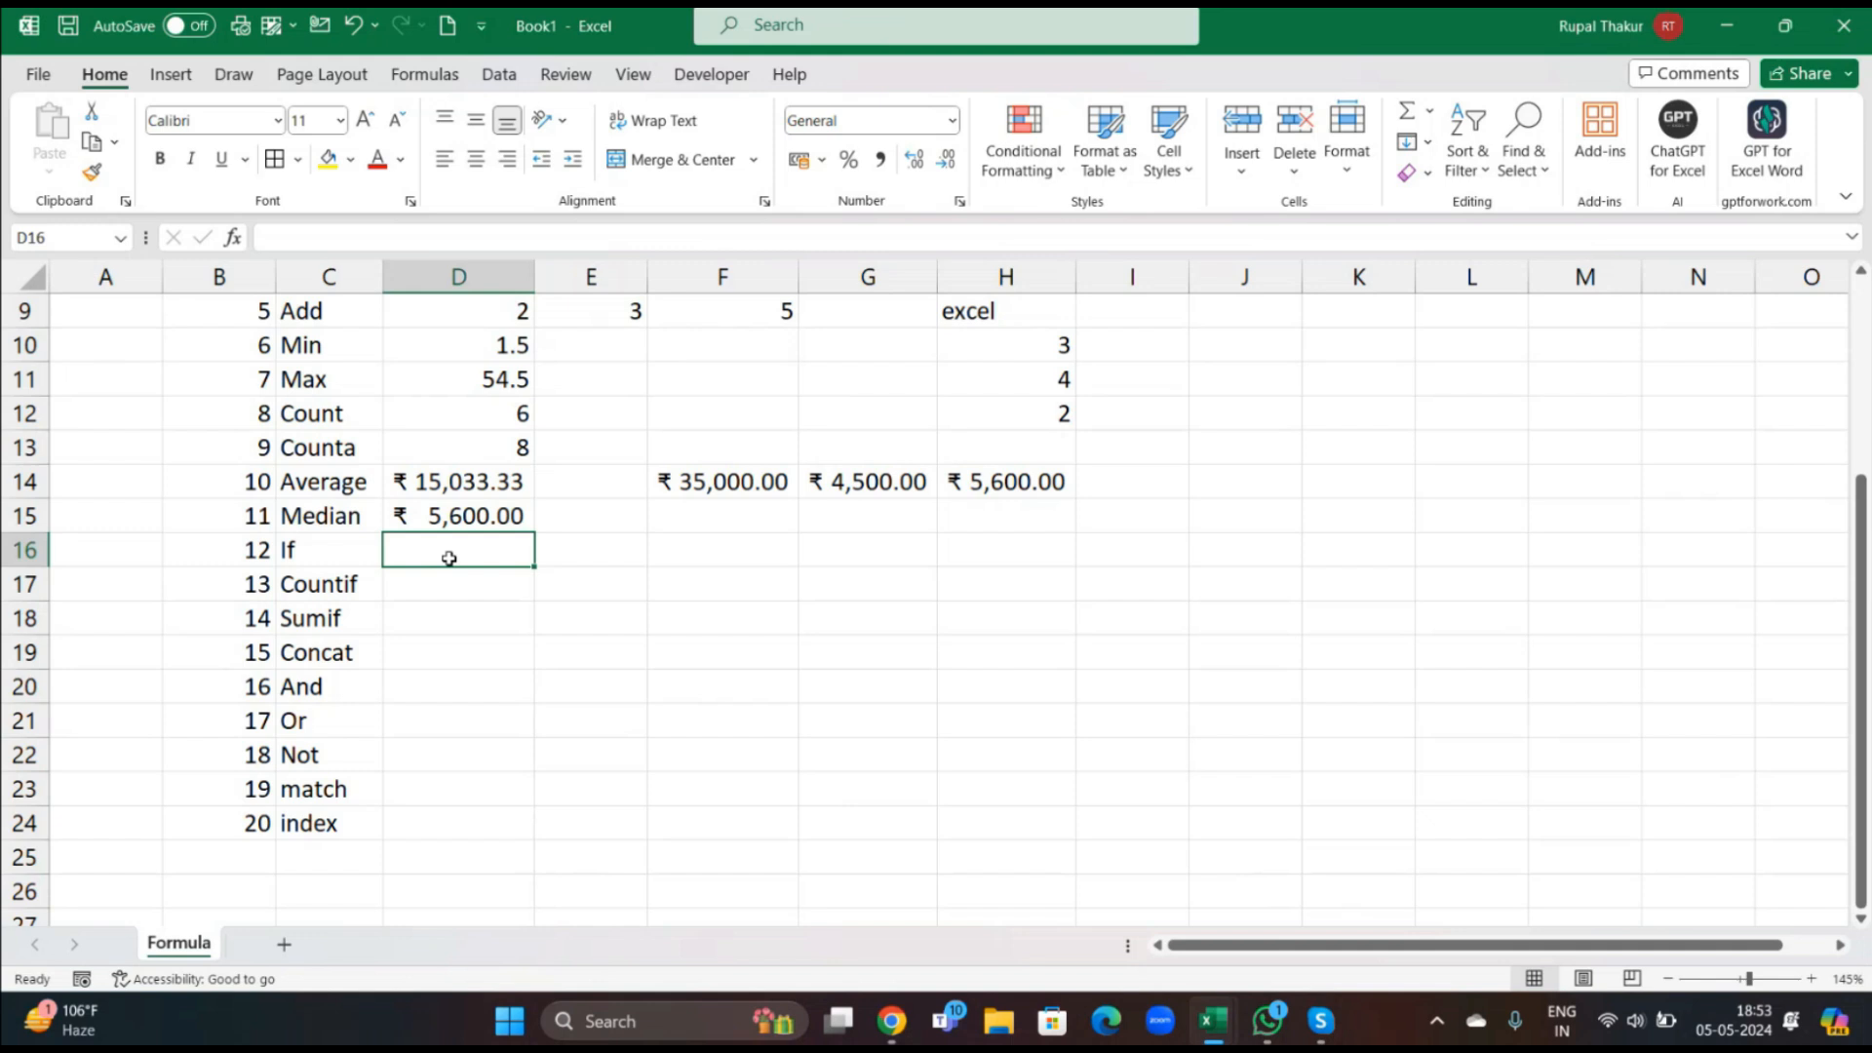
{"action": "left_click", "coordinate": [849, 557]}
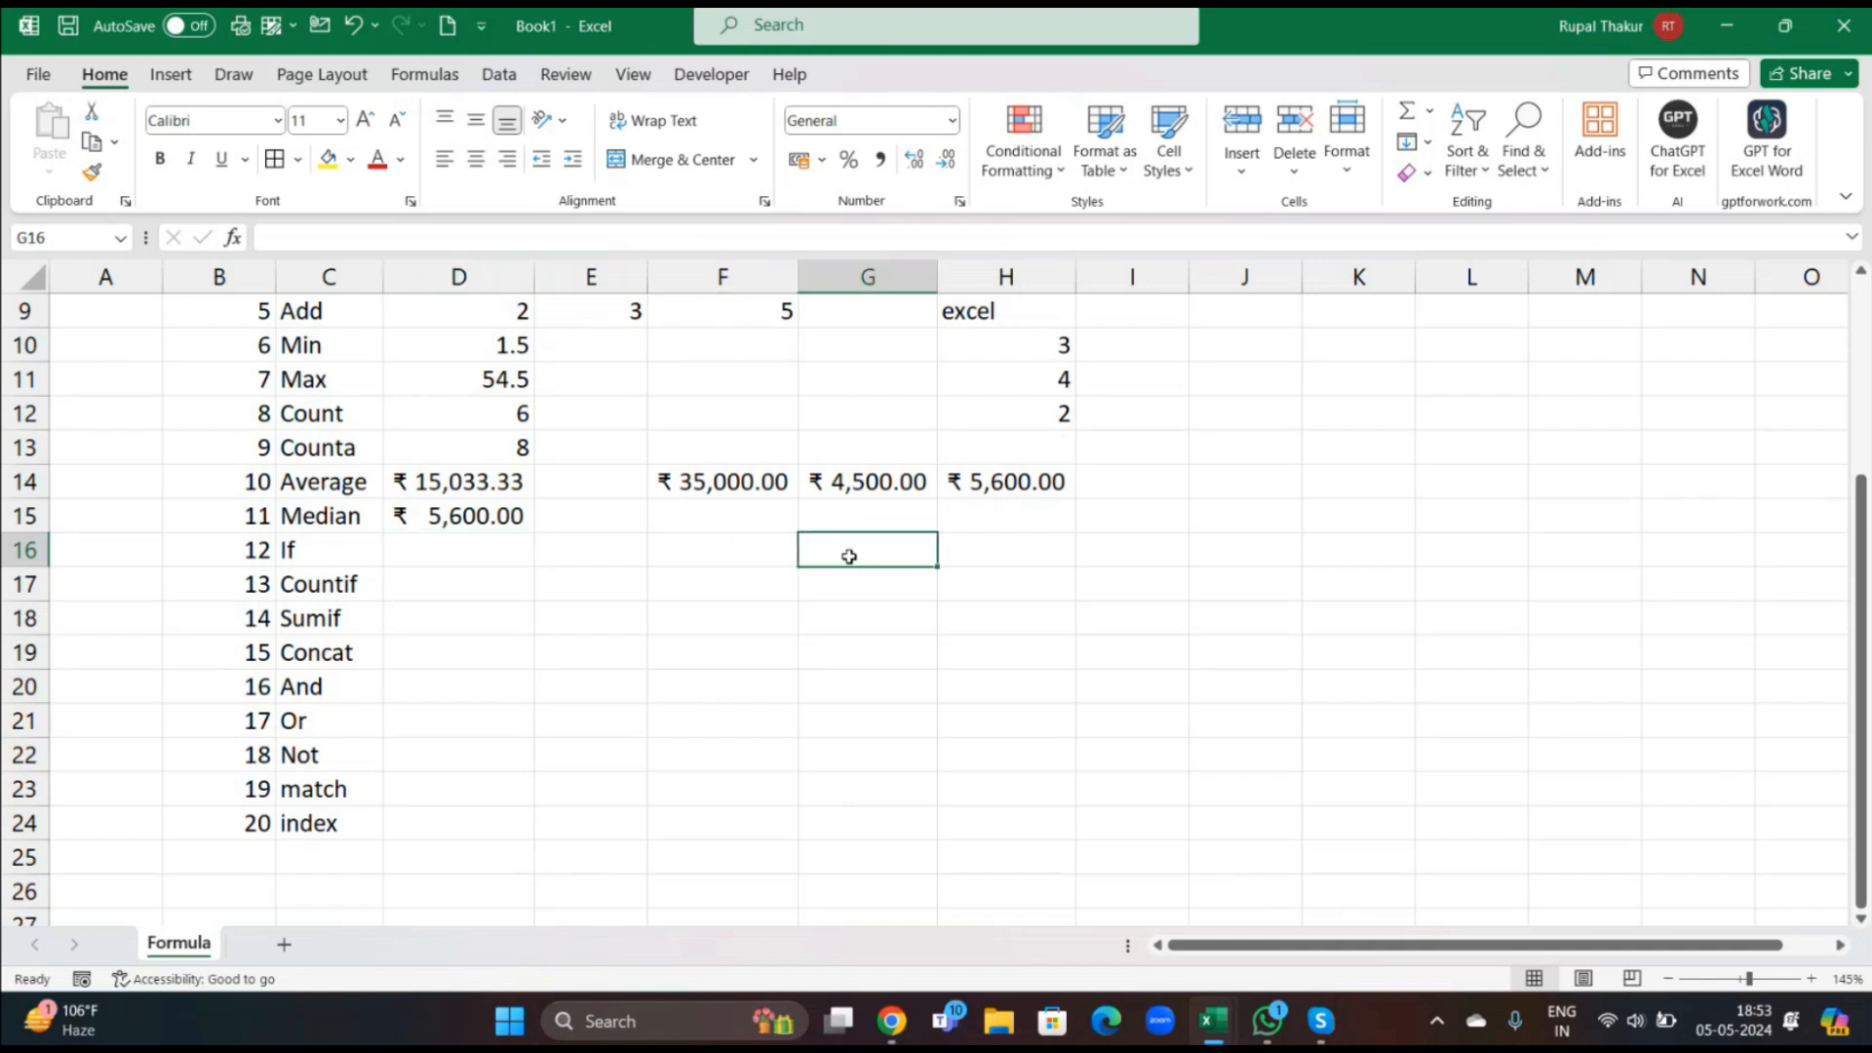
{"action": "type", "text": "smile"}
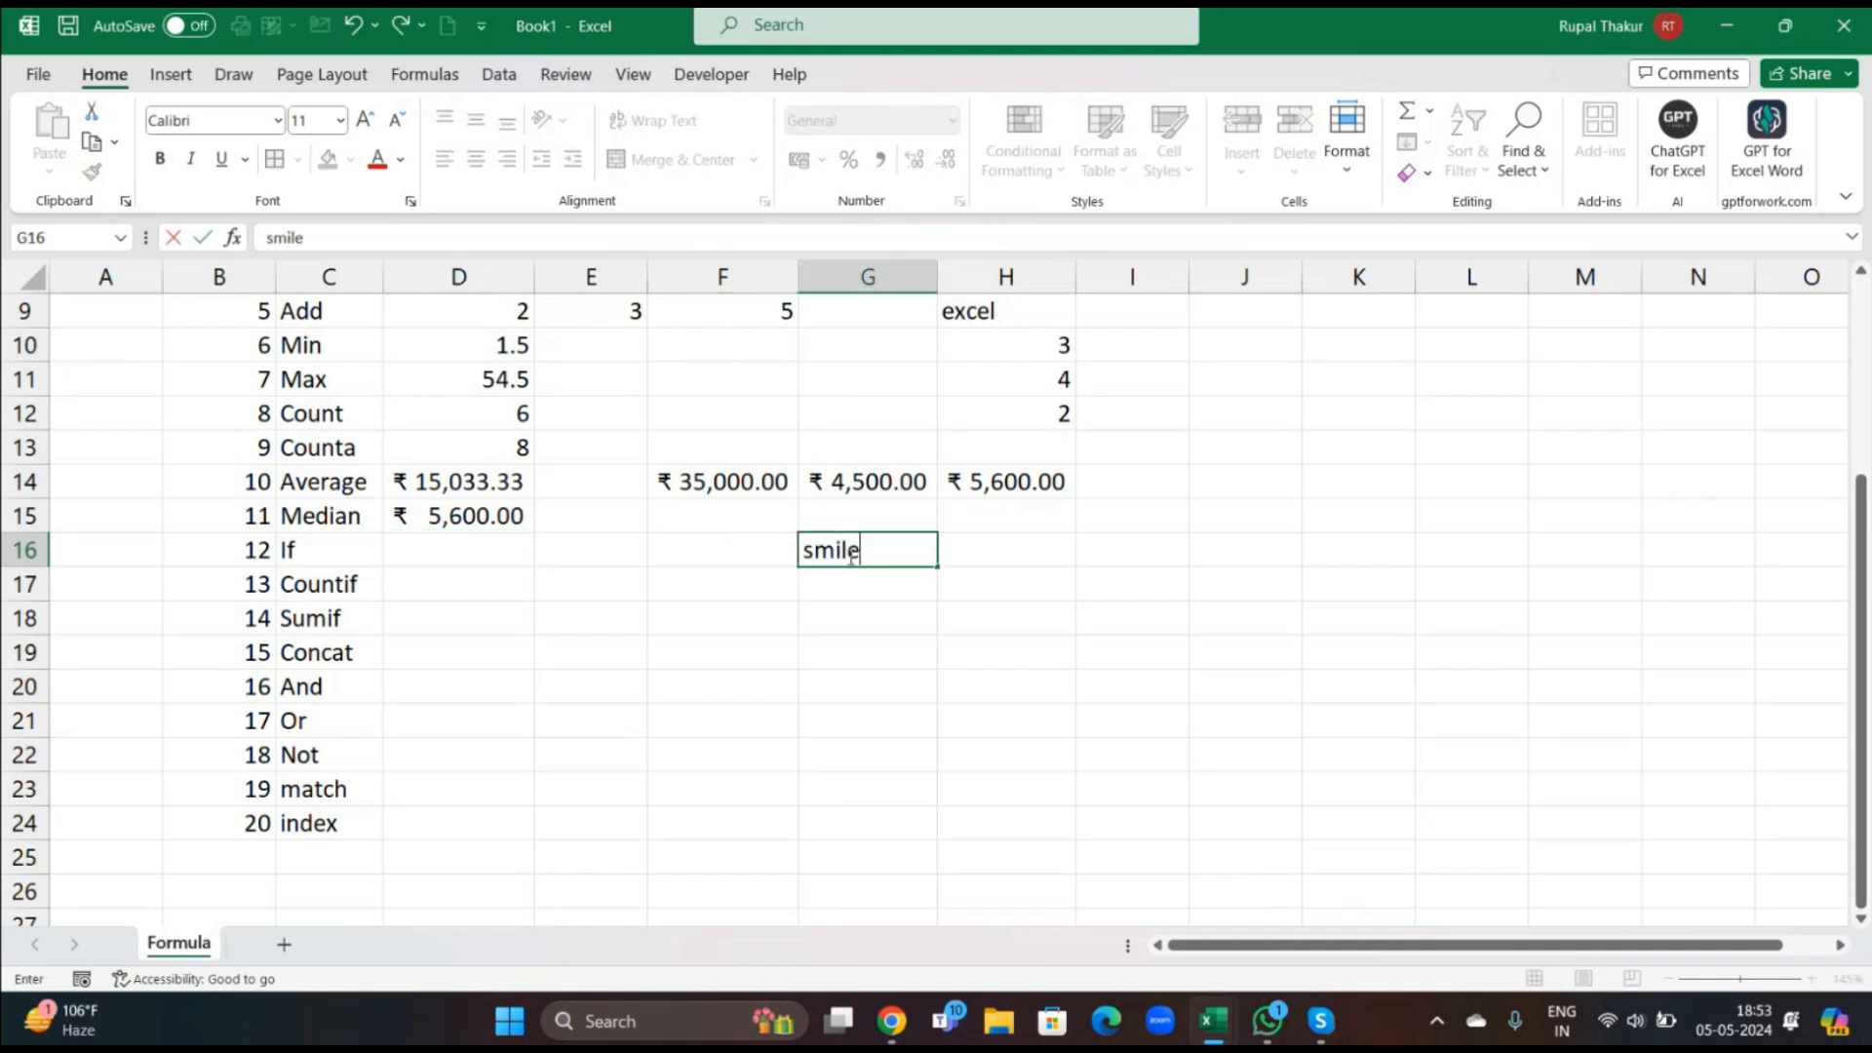
{"action": "key", "text": "BackSpace"}
{"action": "key", "text": "BackSpace"}
{"action": "key", "text": "BackSpace"}
{"action": "key", "text": "BackSpace"}
{"action": "key", "text": "BackSpace"}
{"action": "type", "text": "Happy"}
{"action": "left_click", "coordinate": [747, 625]}
Write an IF formula in cell D16 that tests whether G16 equals "Happy", giving "Yay!" if true and Alas if false.
{"action": "left_click", "coordinate": [481, 550]}
{"action": "type", "text": "="}
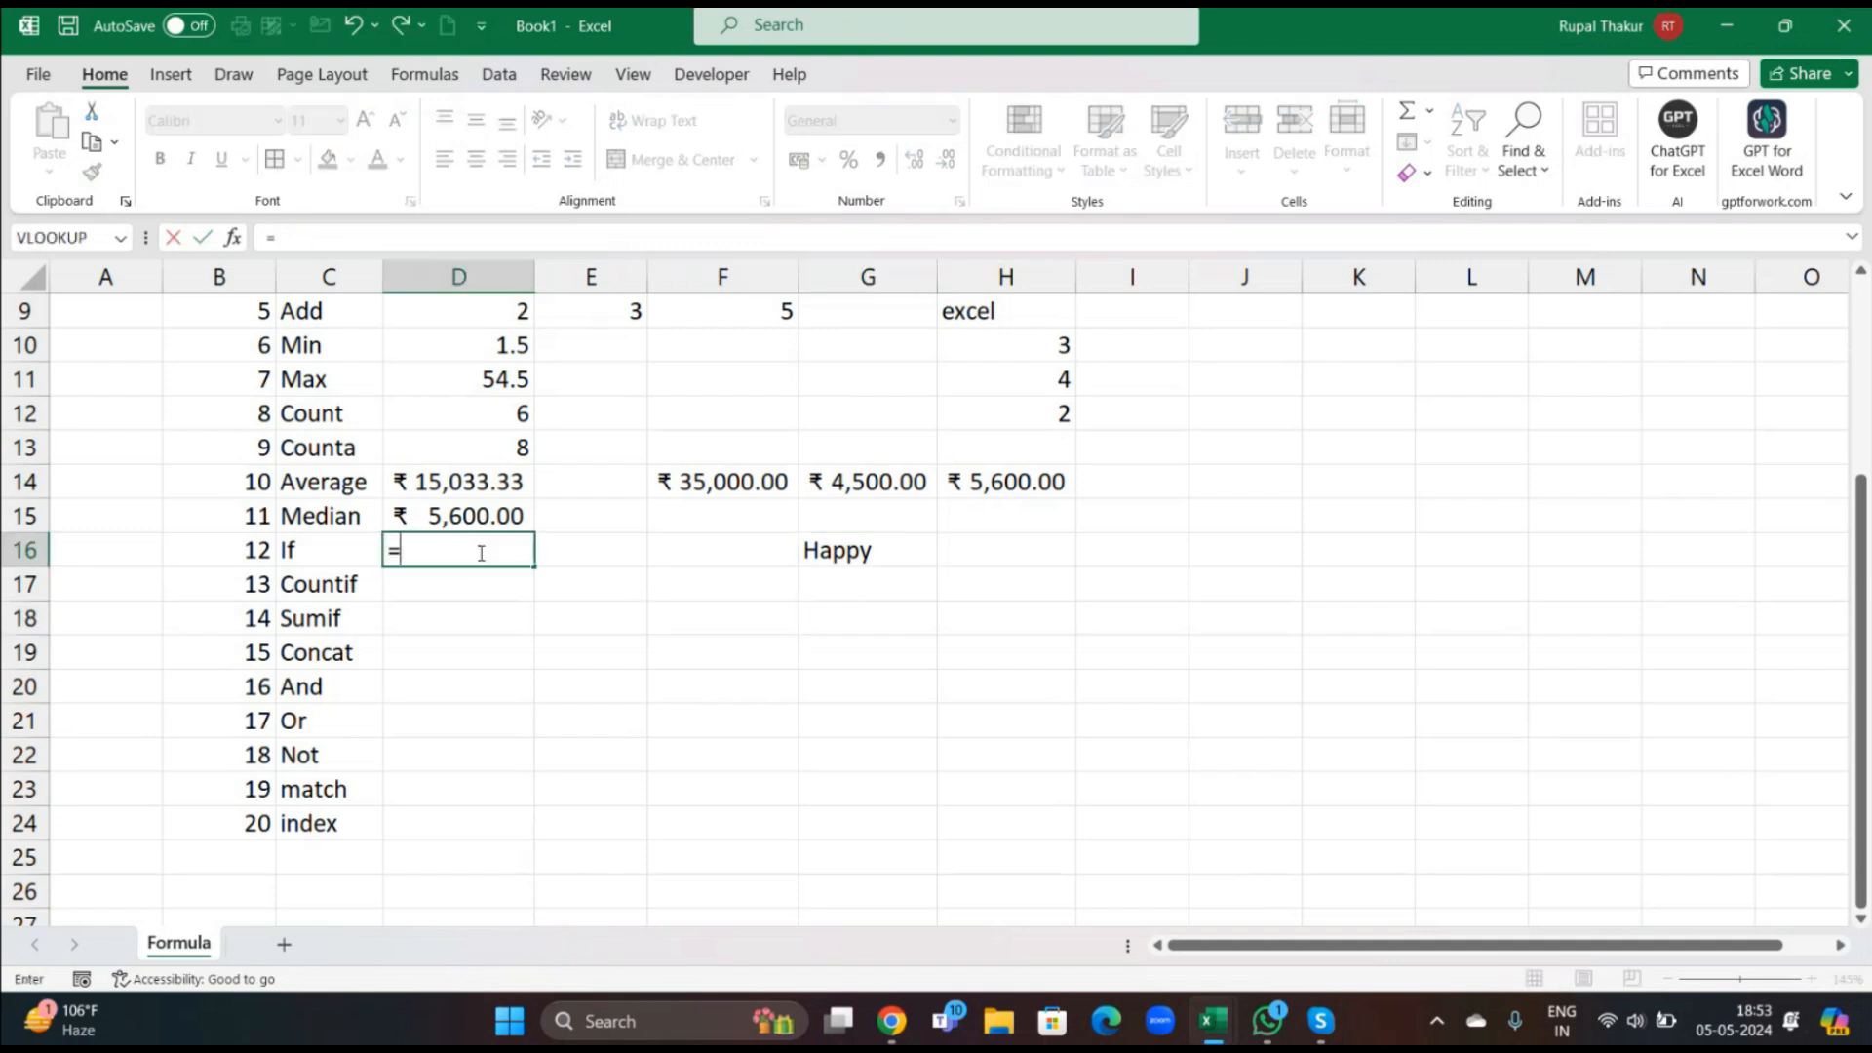
{"action": "type", "text": "if"}
{"action": "key", "text": "Tab"}
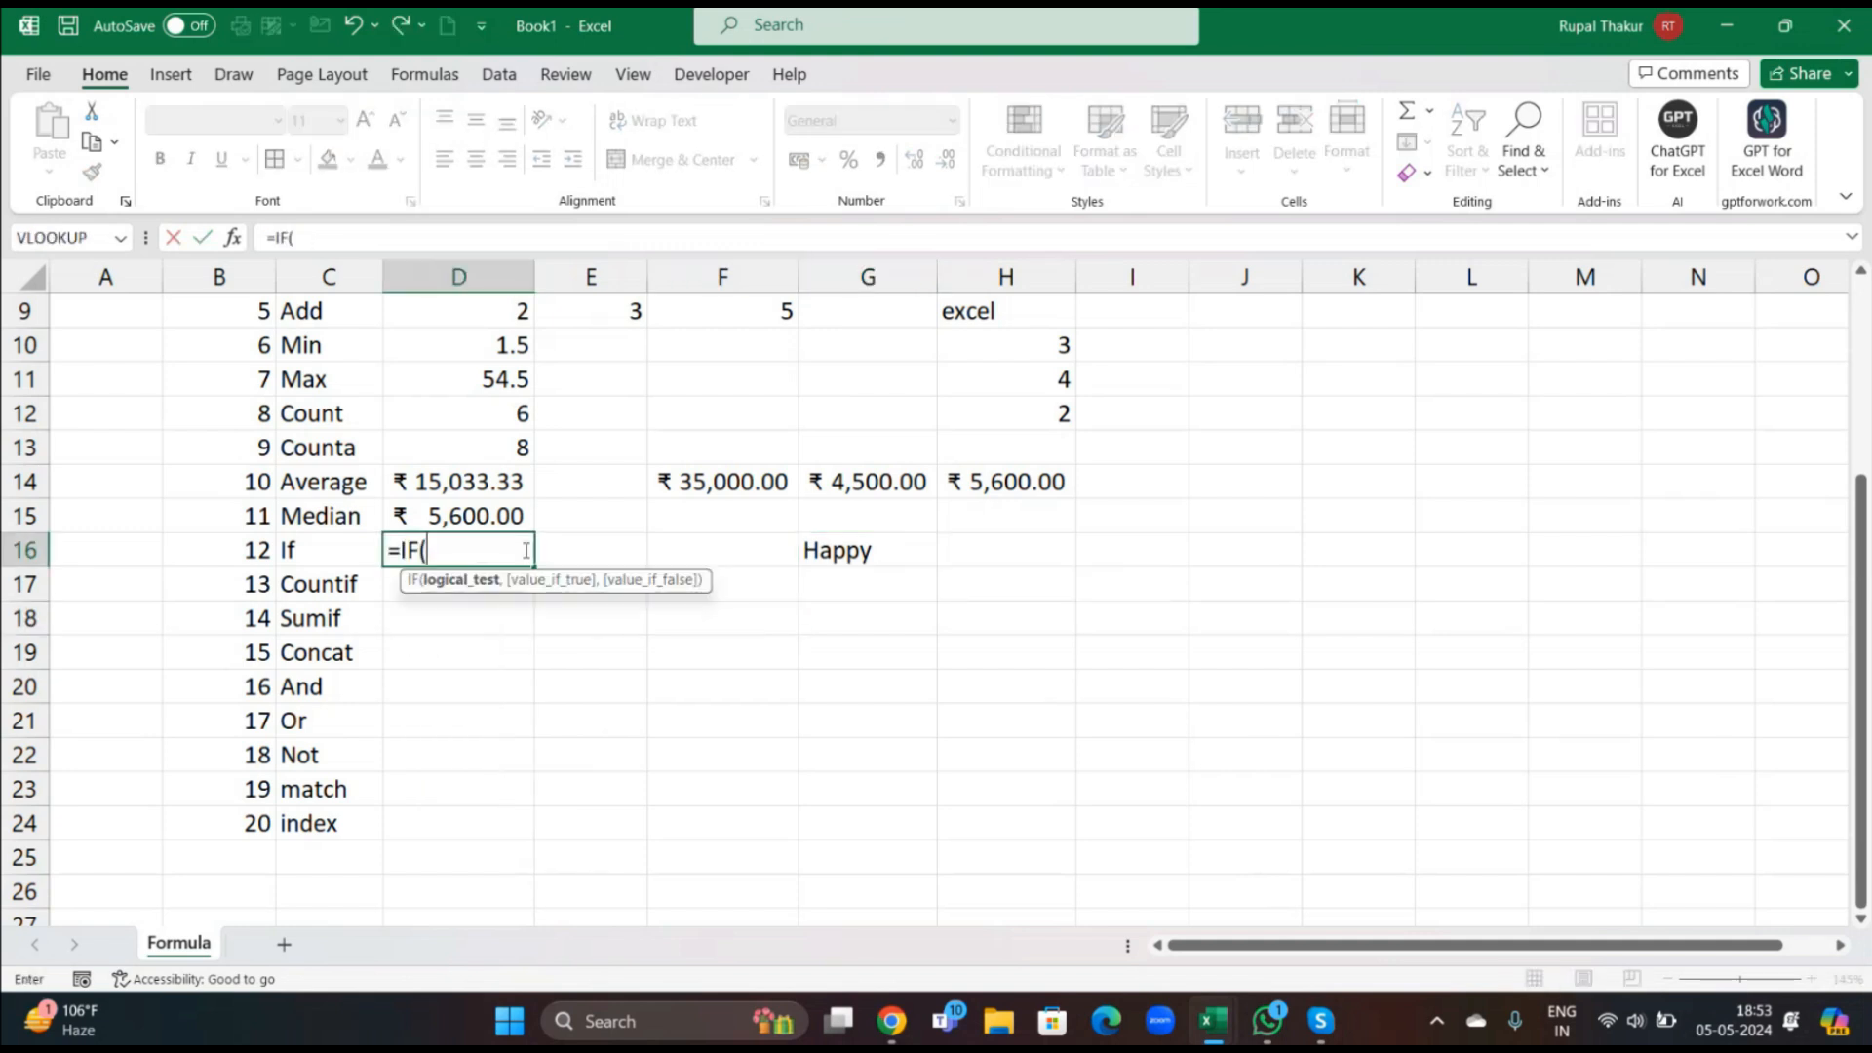
{"action": "left_click", "coordinate": [838, 554]}
{"action": "type", "text": "="}
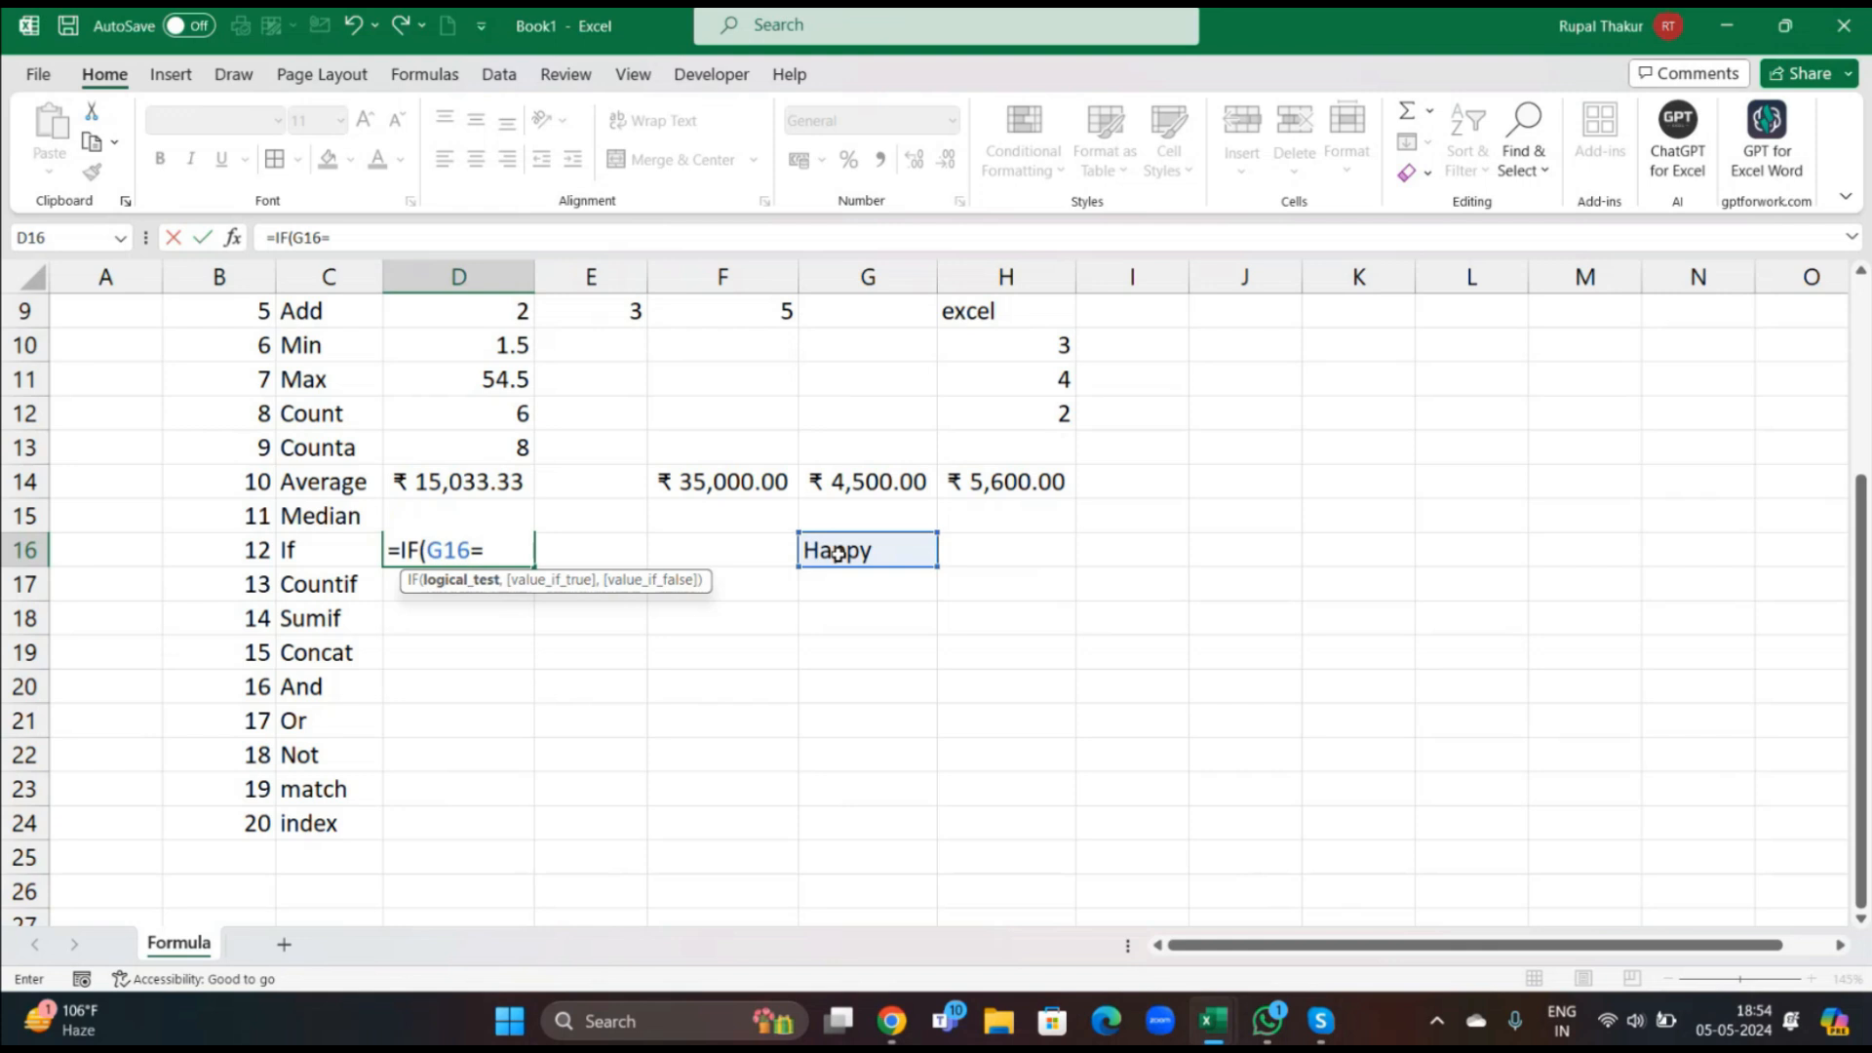
{"action": "type", "text": "\"Happy\","}
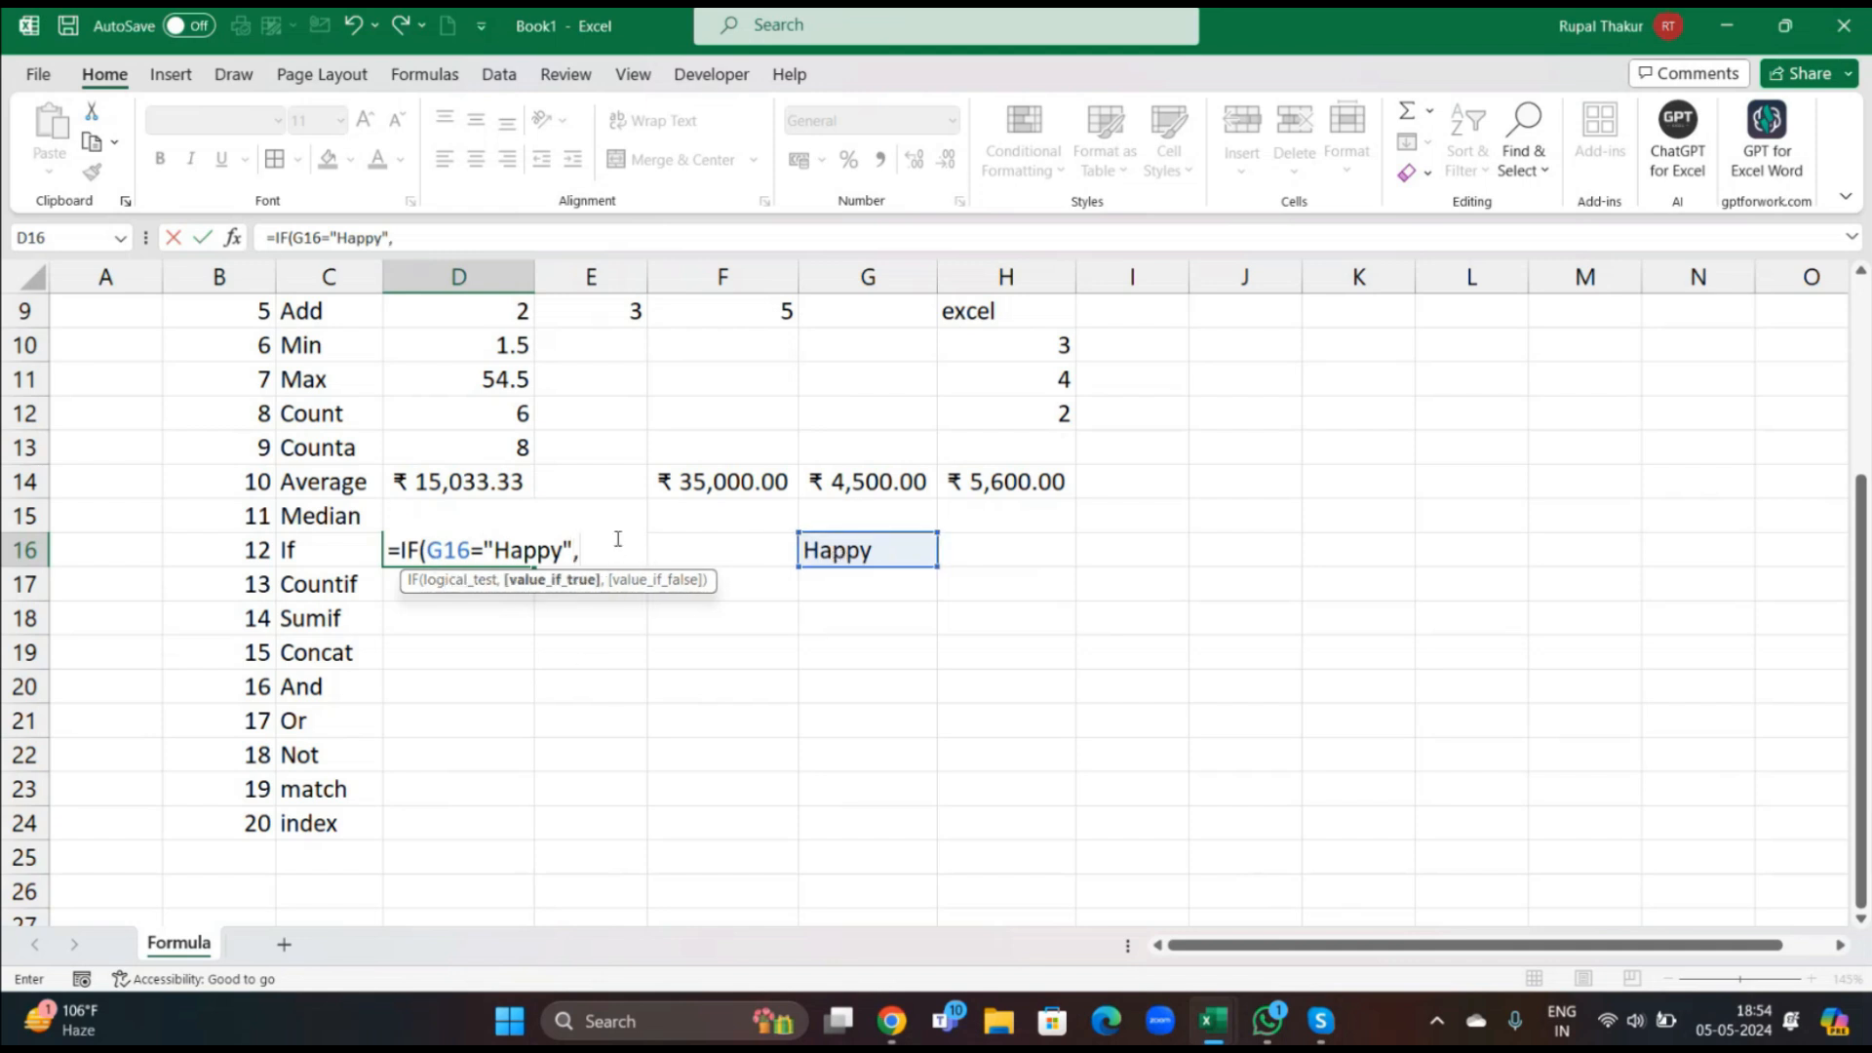
{"action": "type", "text": "\"Yay!\",A"}
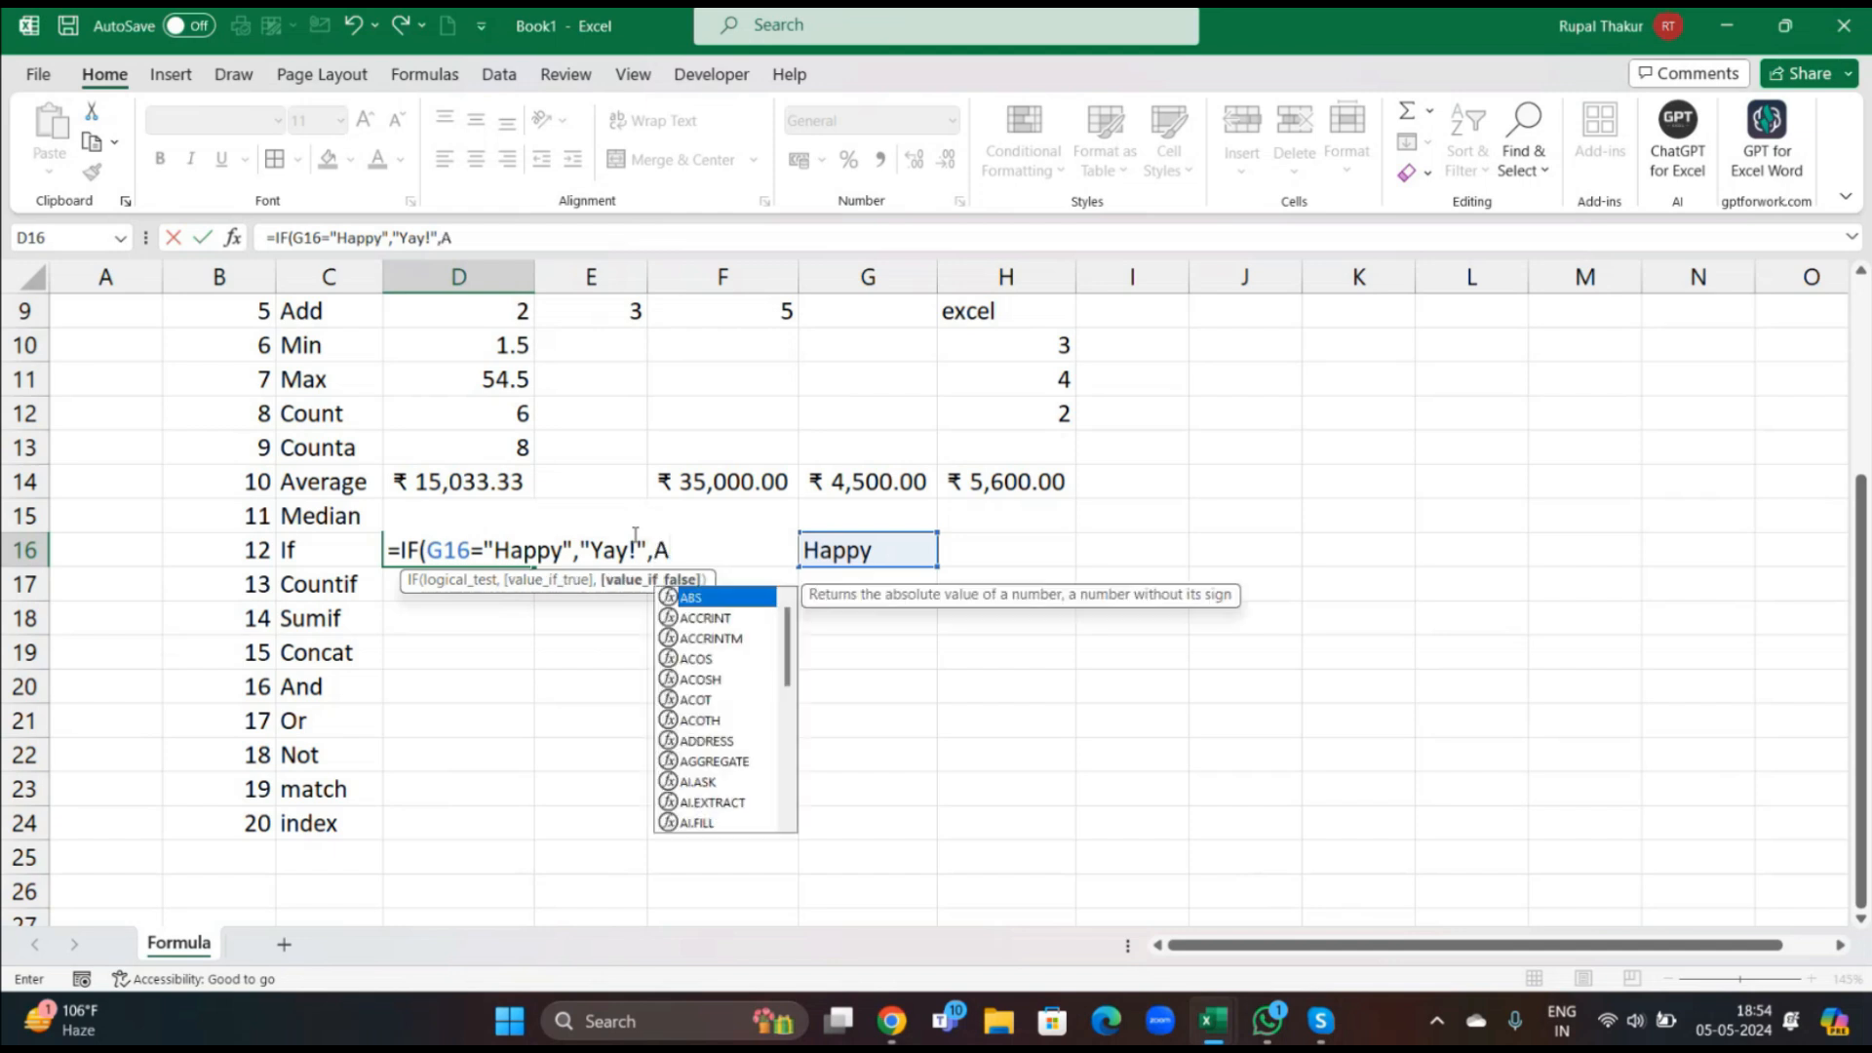
{"action": "type", "text": "las\""}
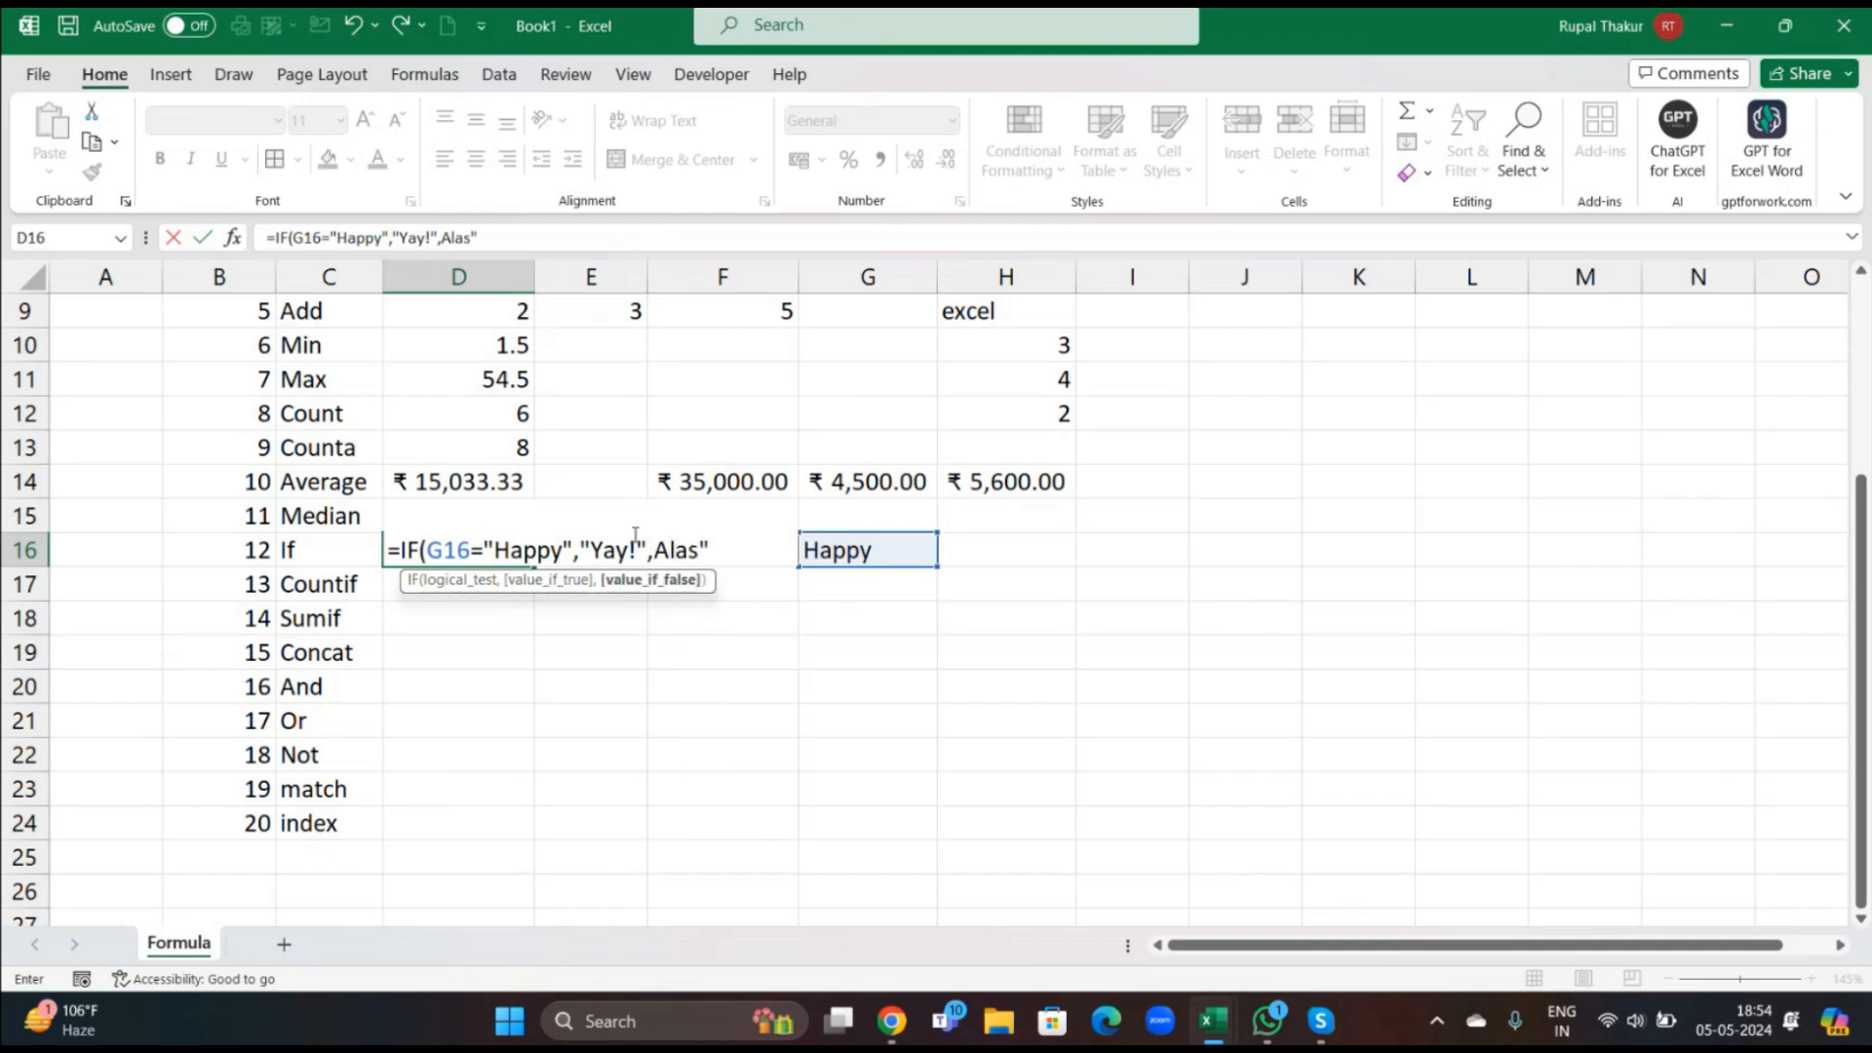
{"action": "key", "text": "Return"}
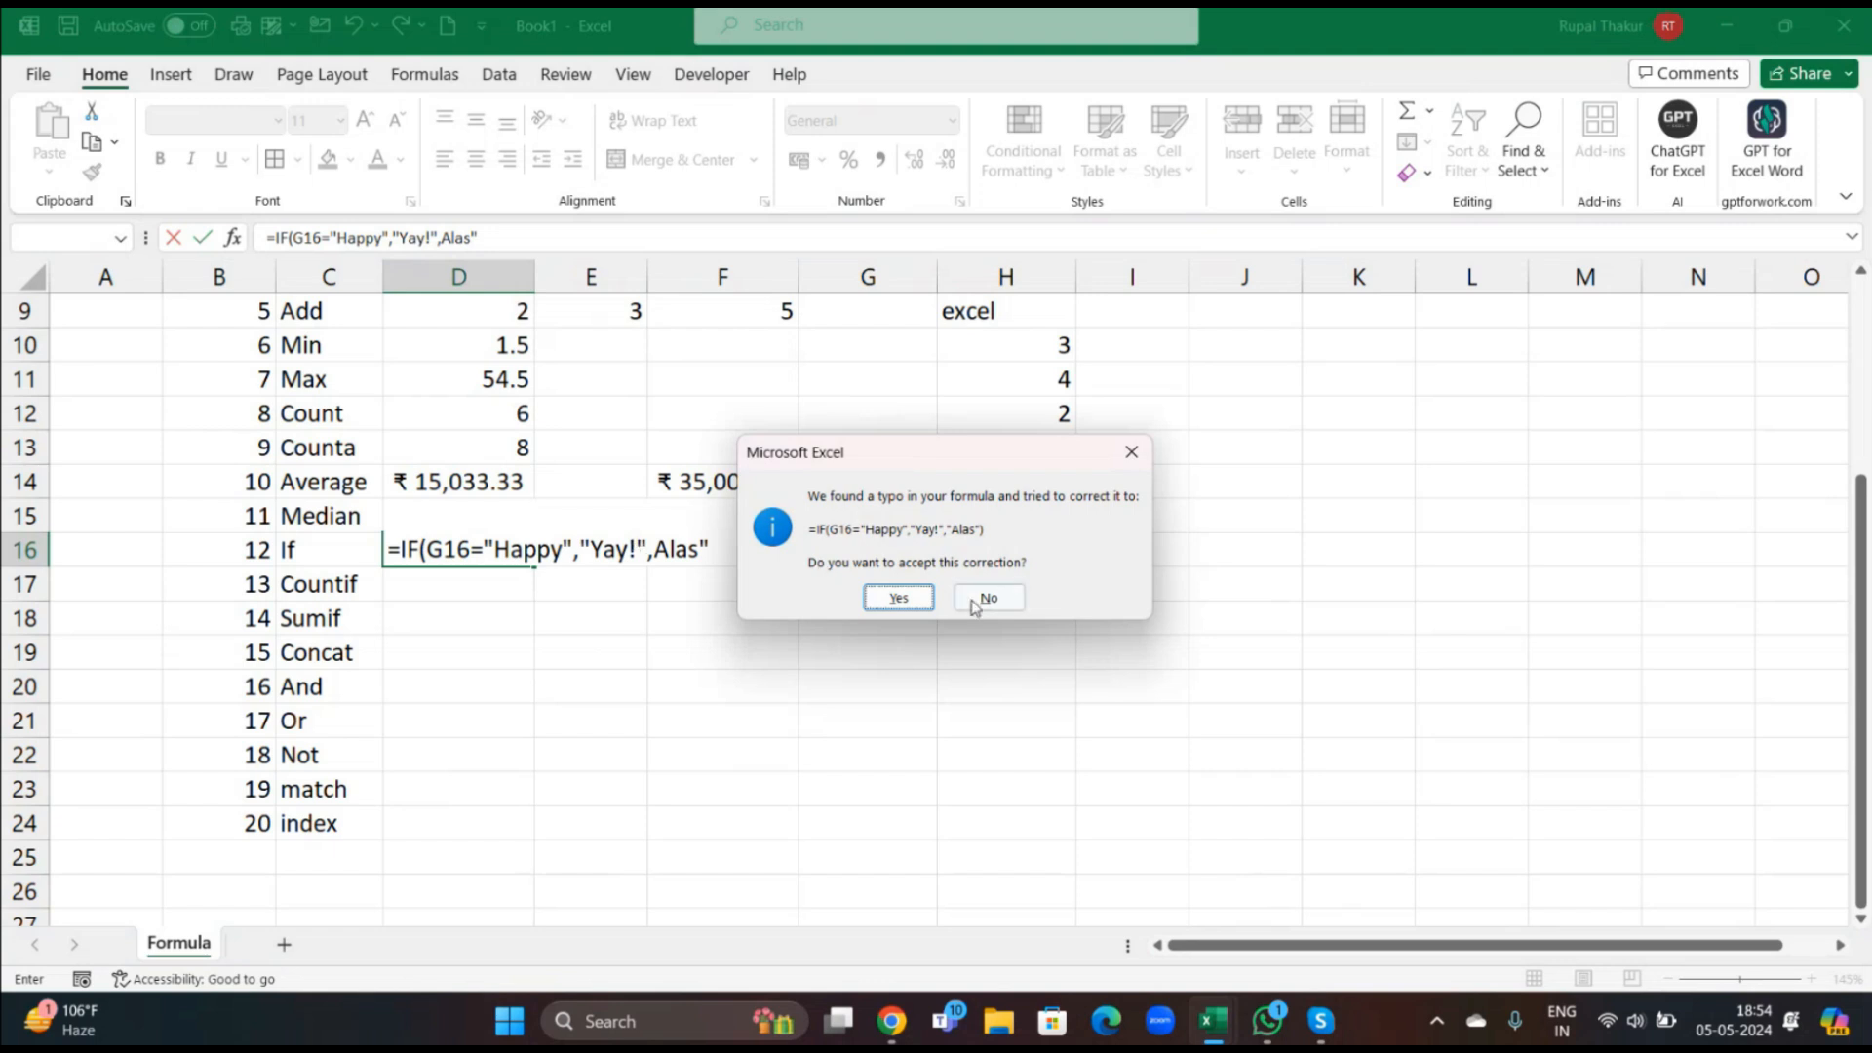
Decline the suggested correction and fix the quotes and closing parenthesis in cell D16 so it reads =IF(G16="Happy","Yay!","Alas").
{"action": "left_click", "coordinate": [978, 607]}
{"action": "left_click", "coordinate": [899, 639]}
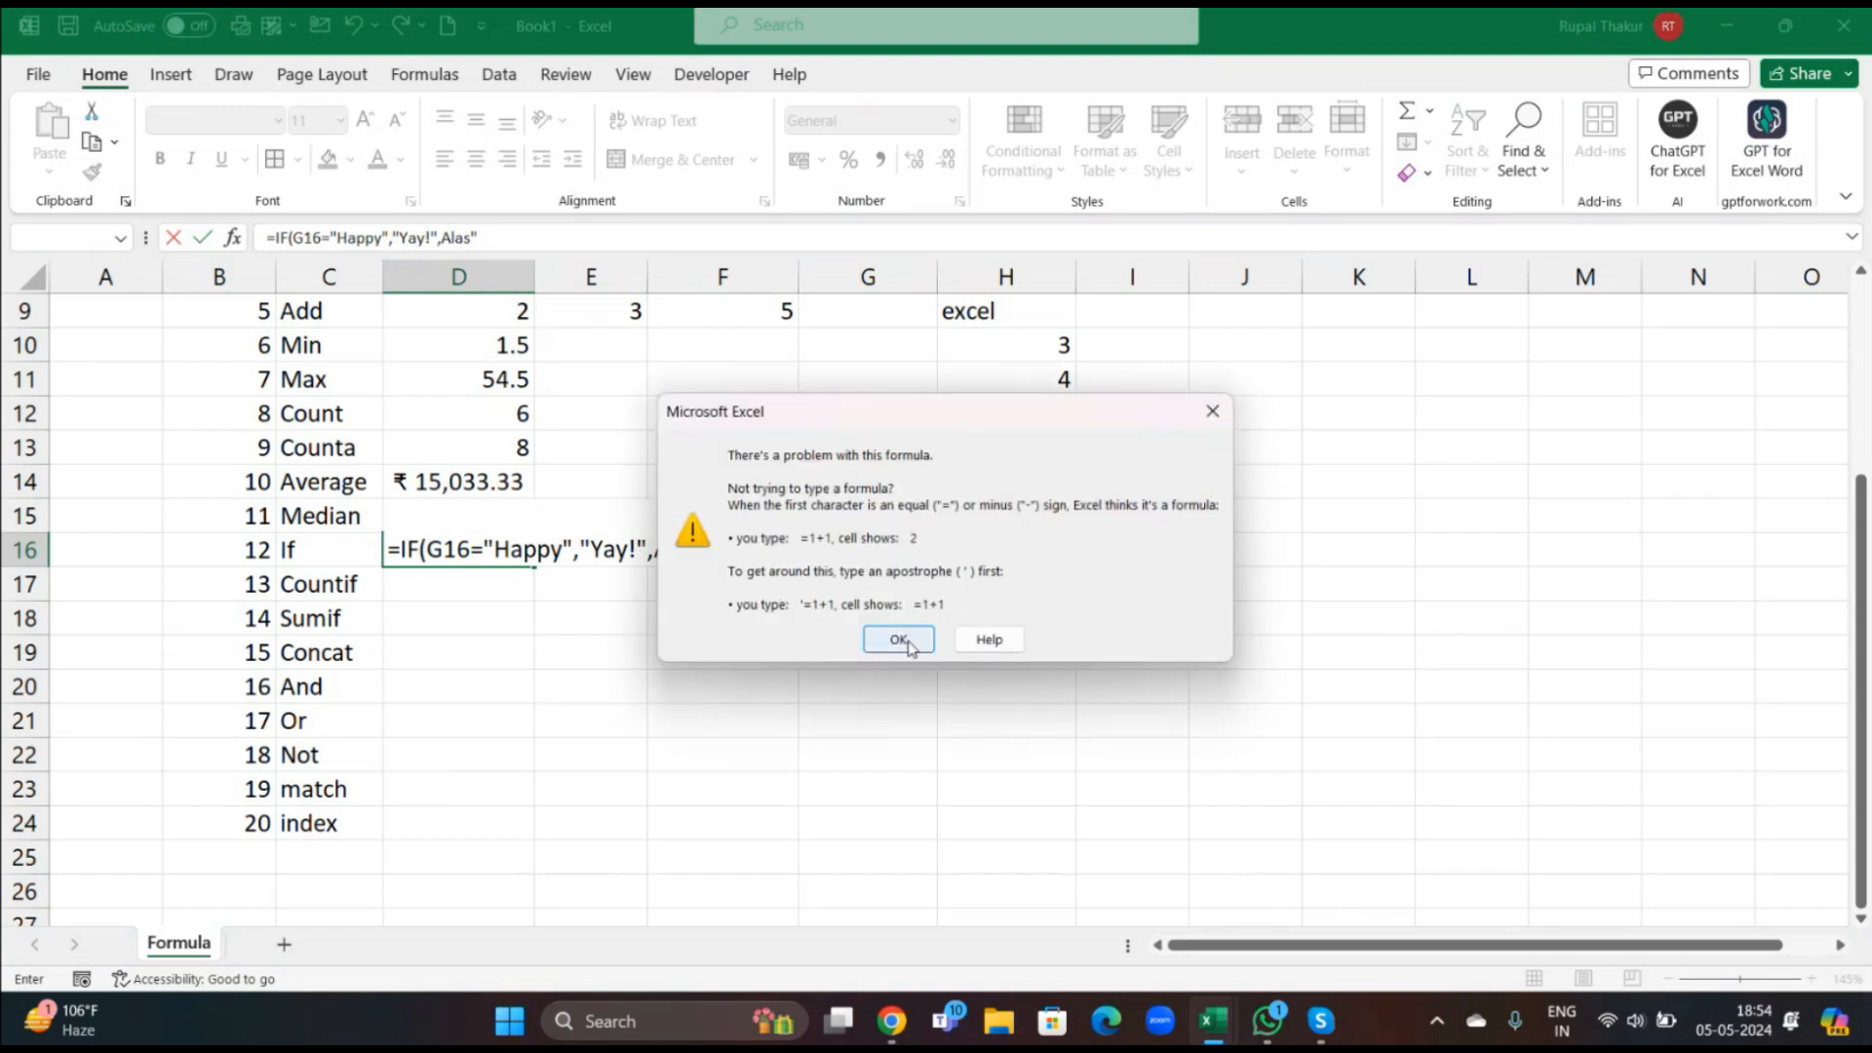
{"action": "left_click", "coordinate": [660, 552]}
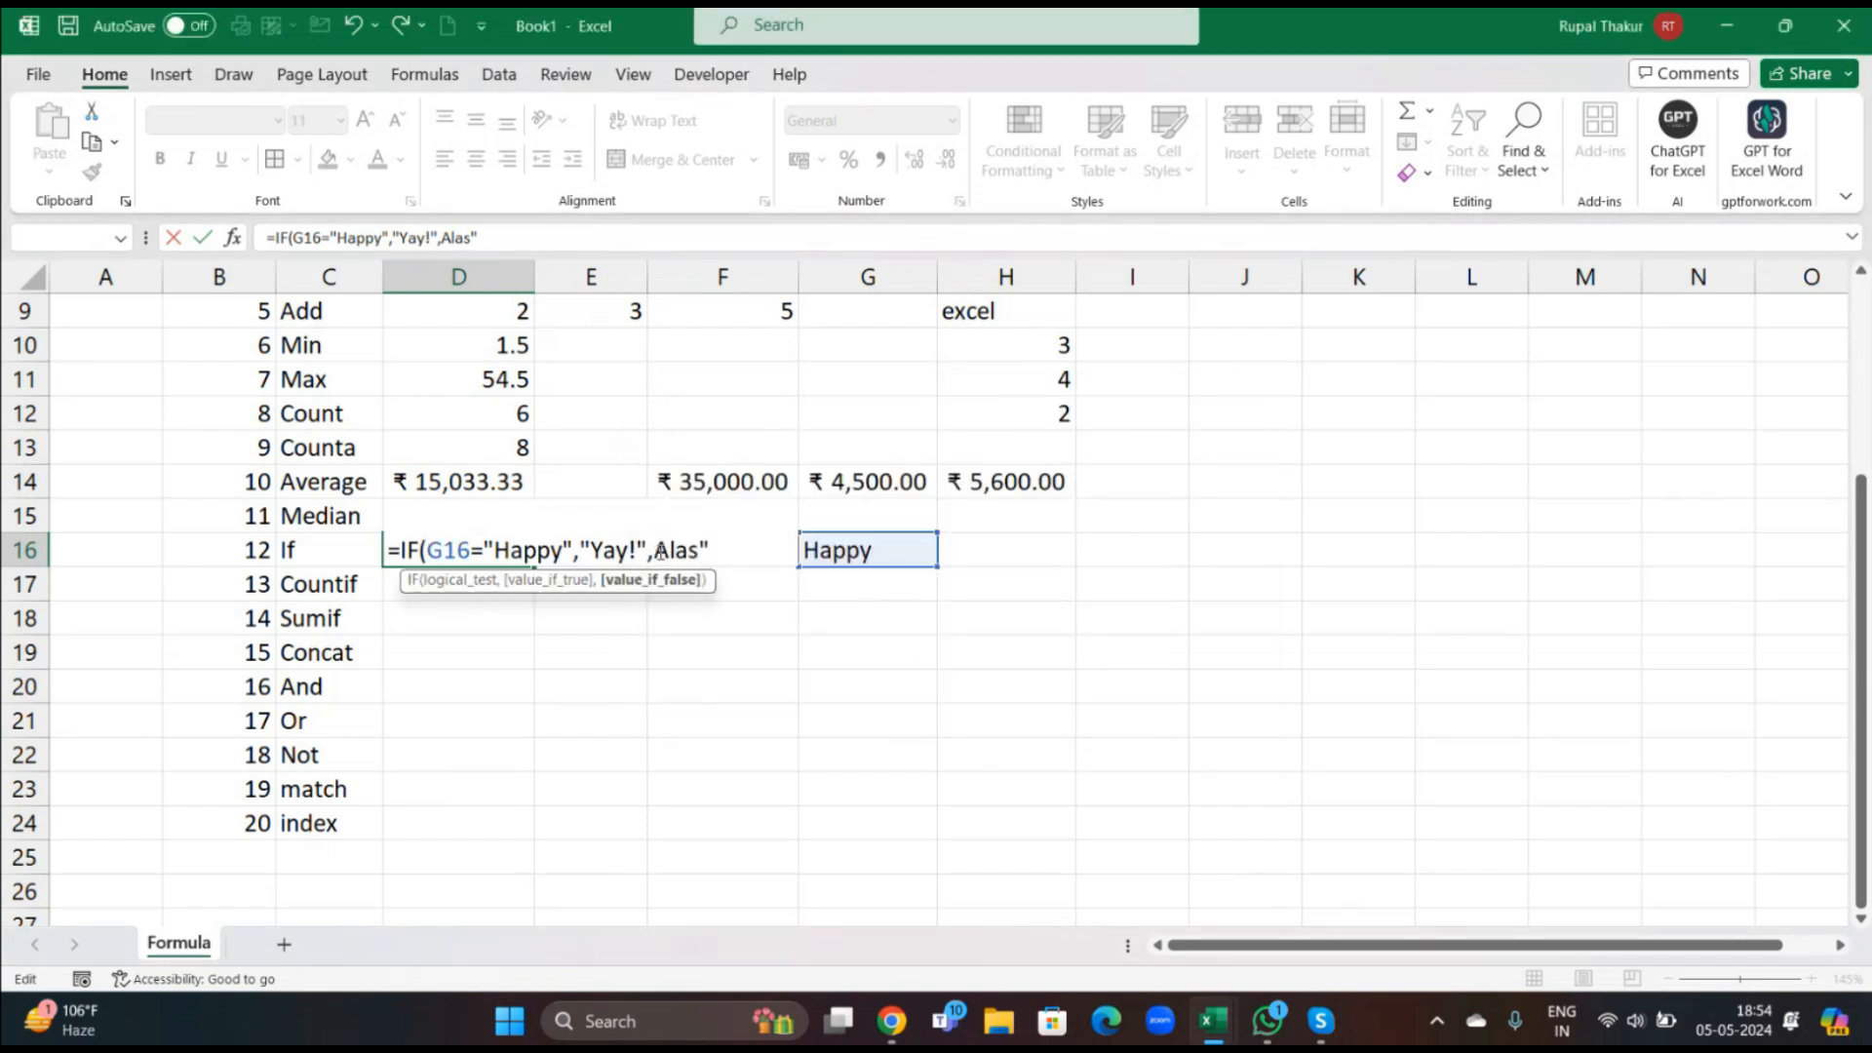
{"action": "type", "text": "\")"}
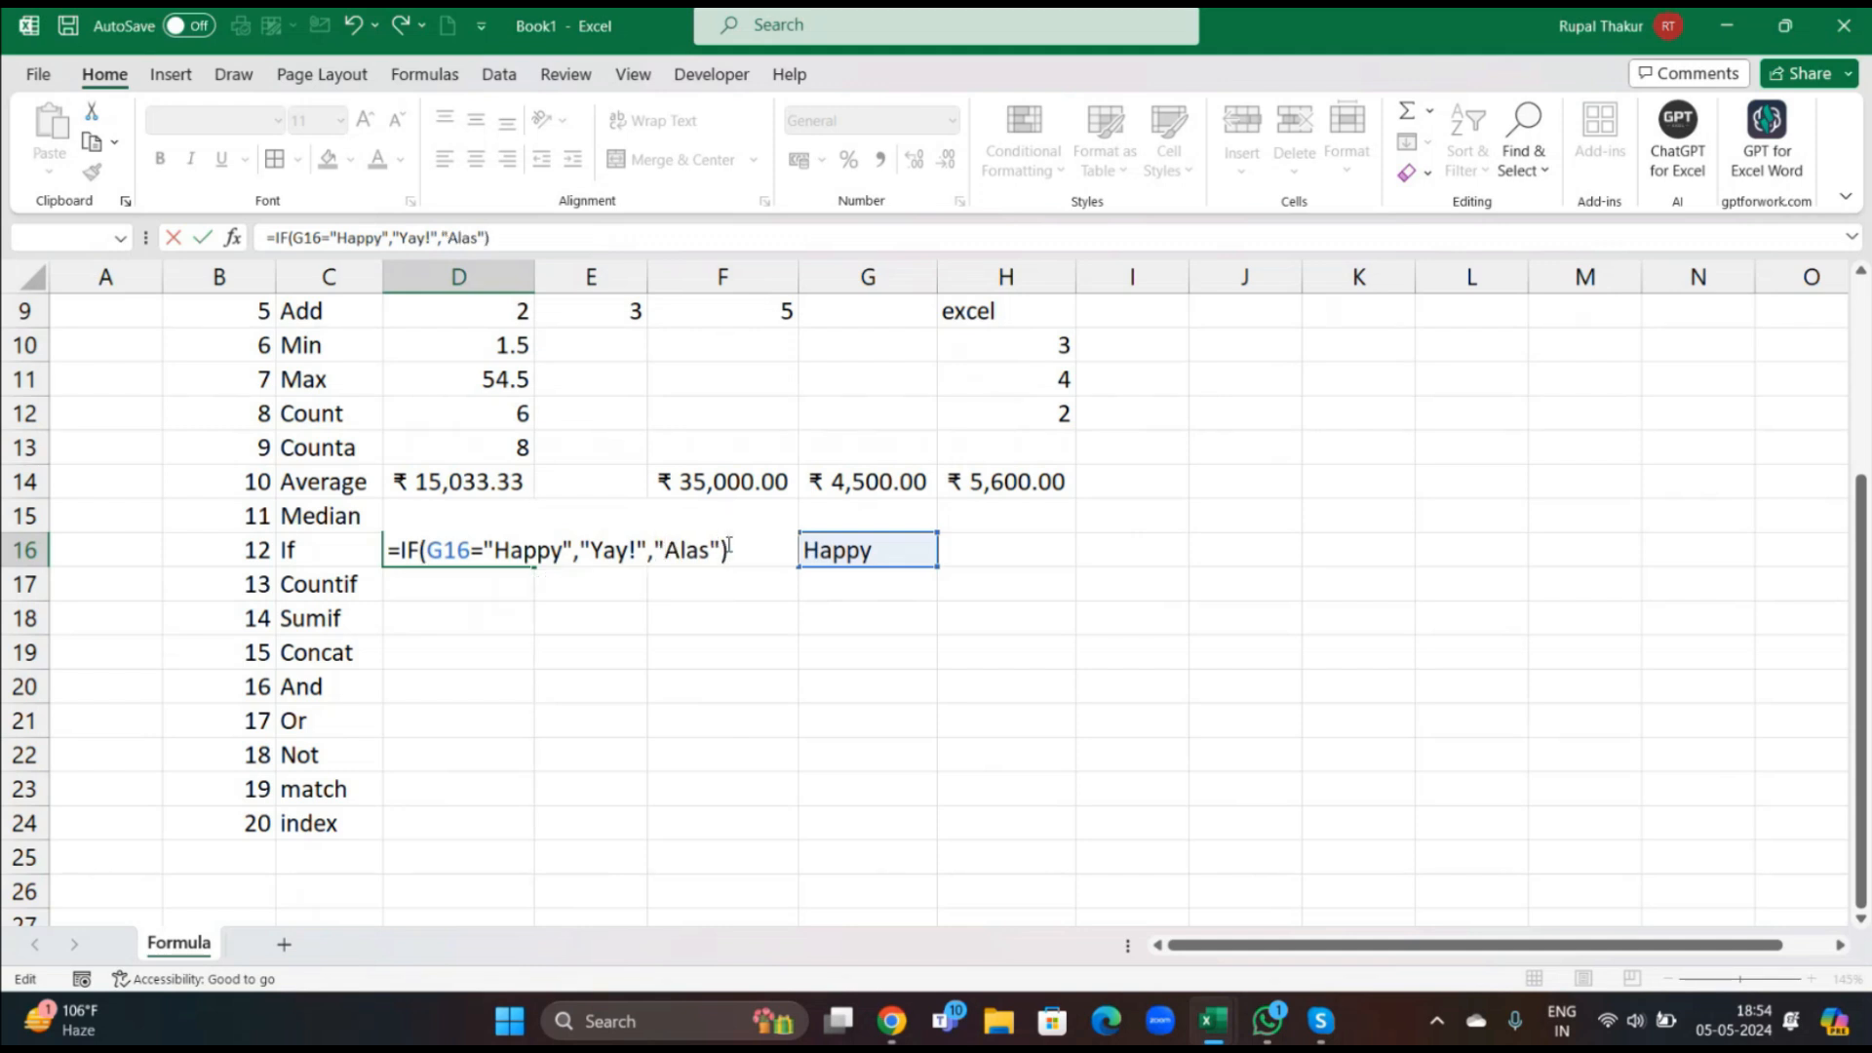
{"action": "key", "text": "Return"}
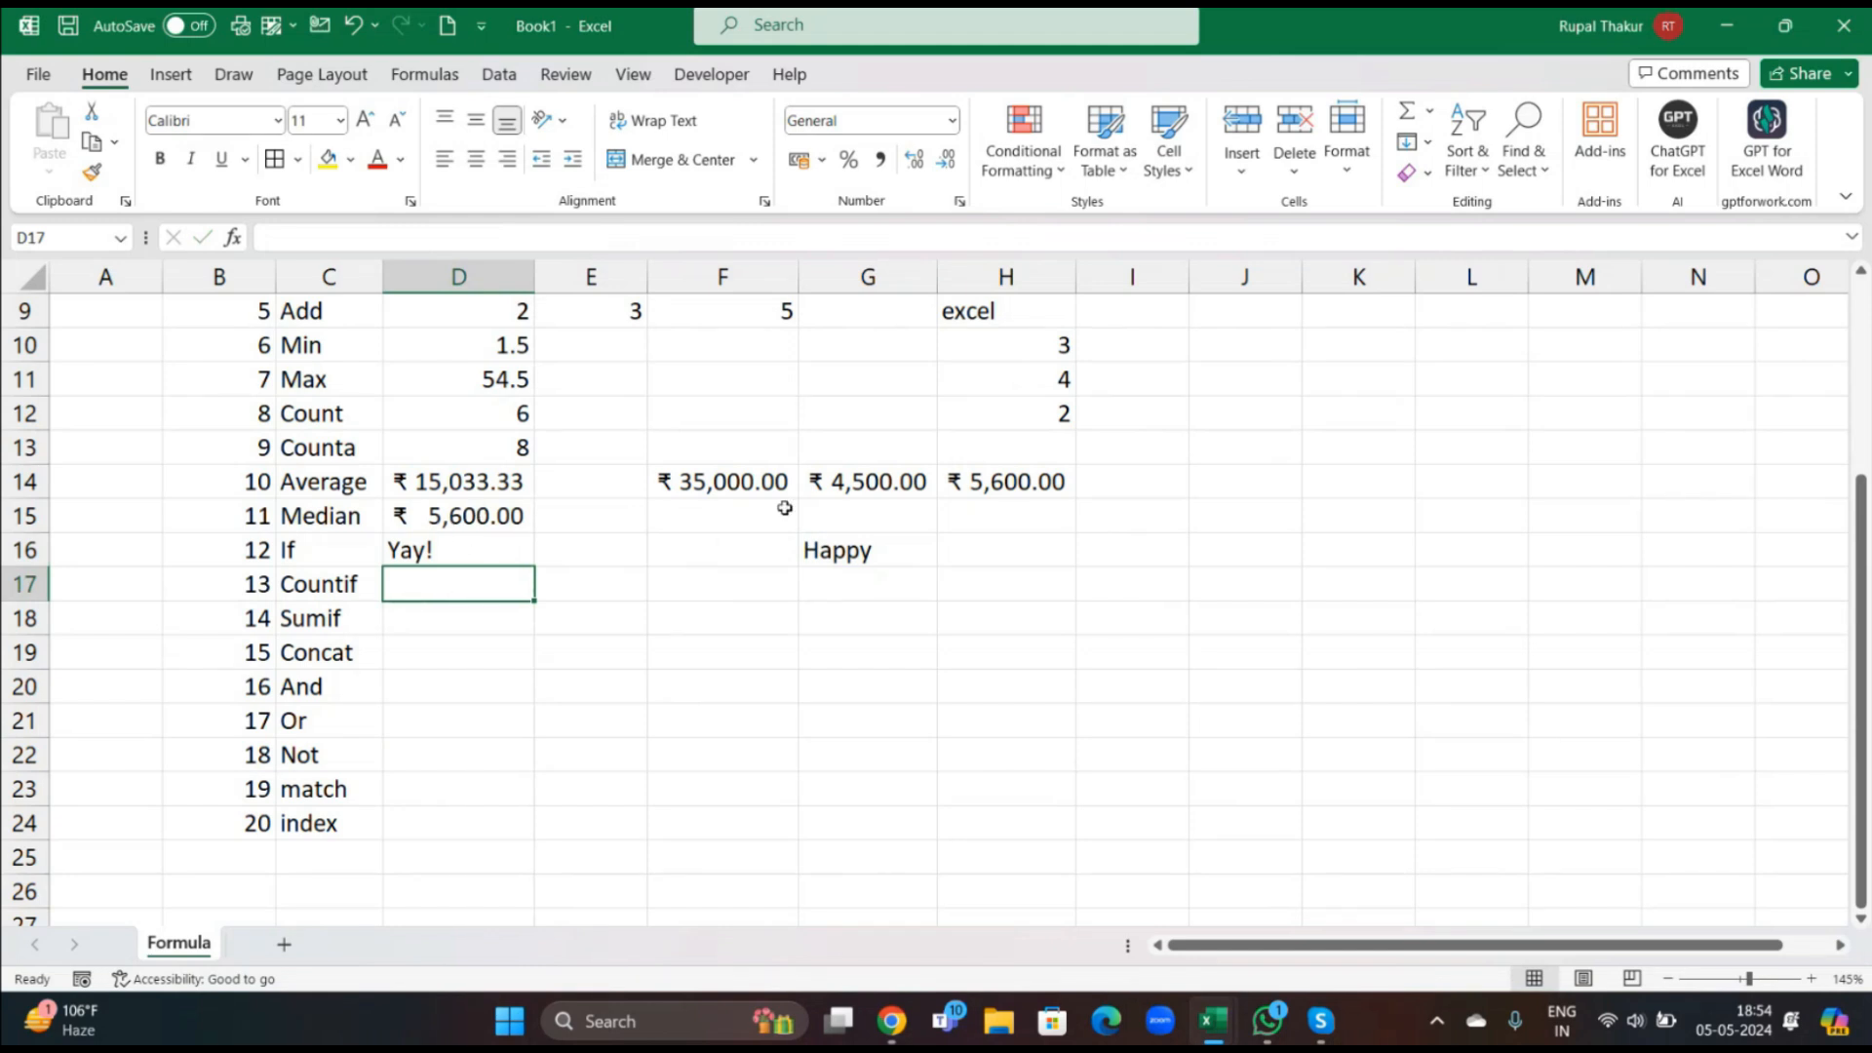
Replace the text in cell G16 with Sad to test the If formula's false result.
{"action": "left_click", "coordinate": [845, 560]}
{"action": "key", "text": "BackSpace"}
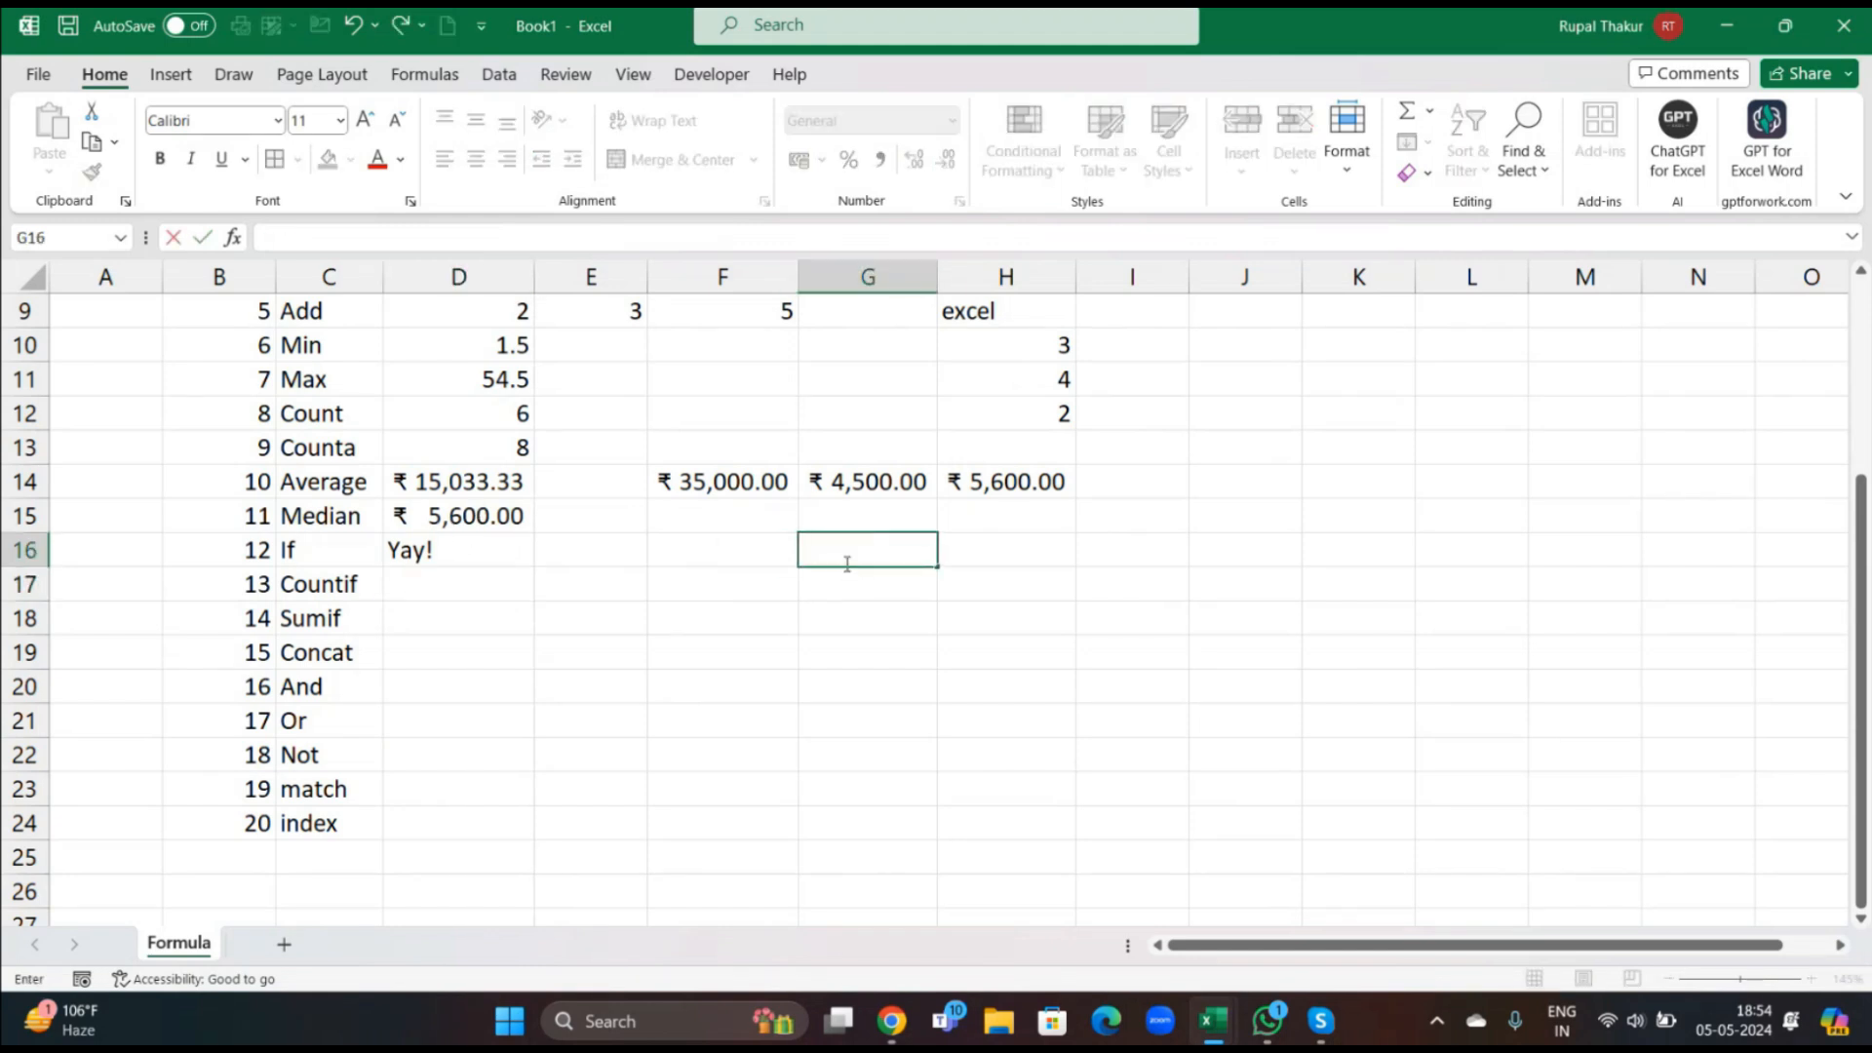
{"action": "type", "text": "Sad"}
{"action": "key", "text": "Return"}
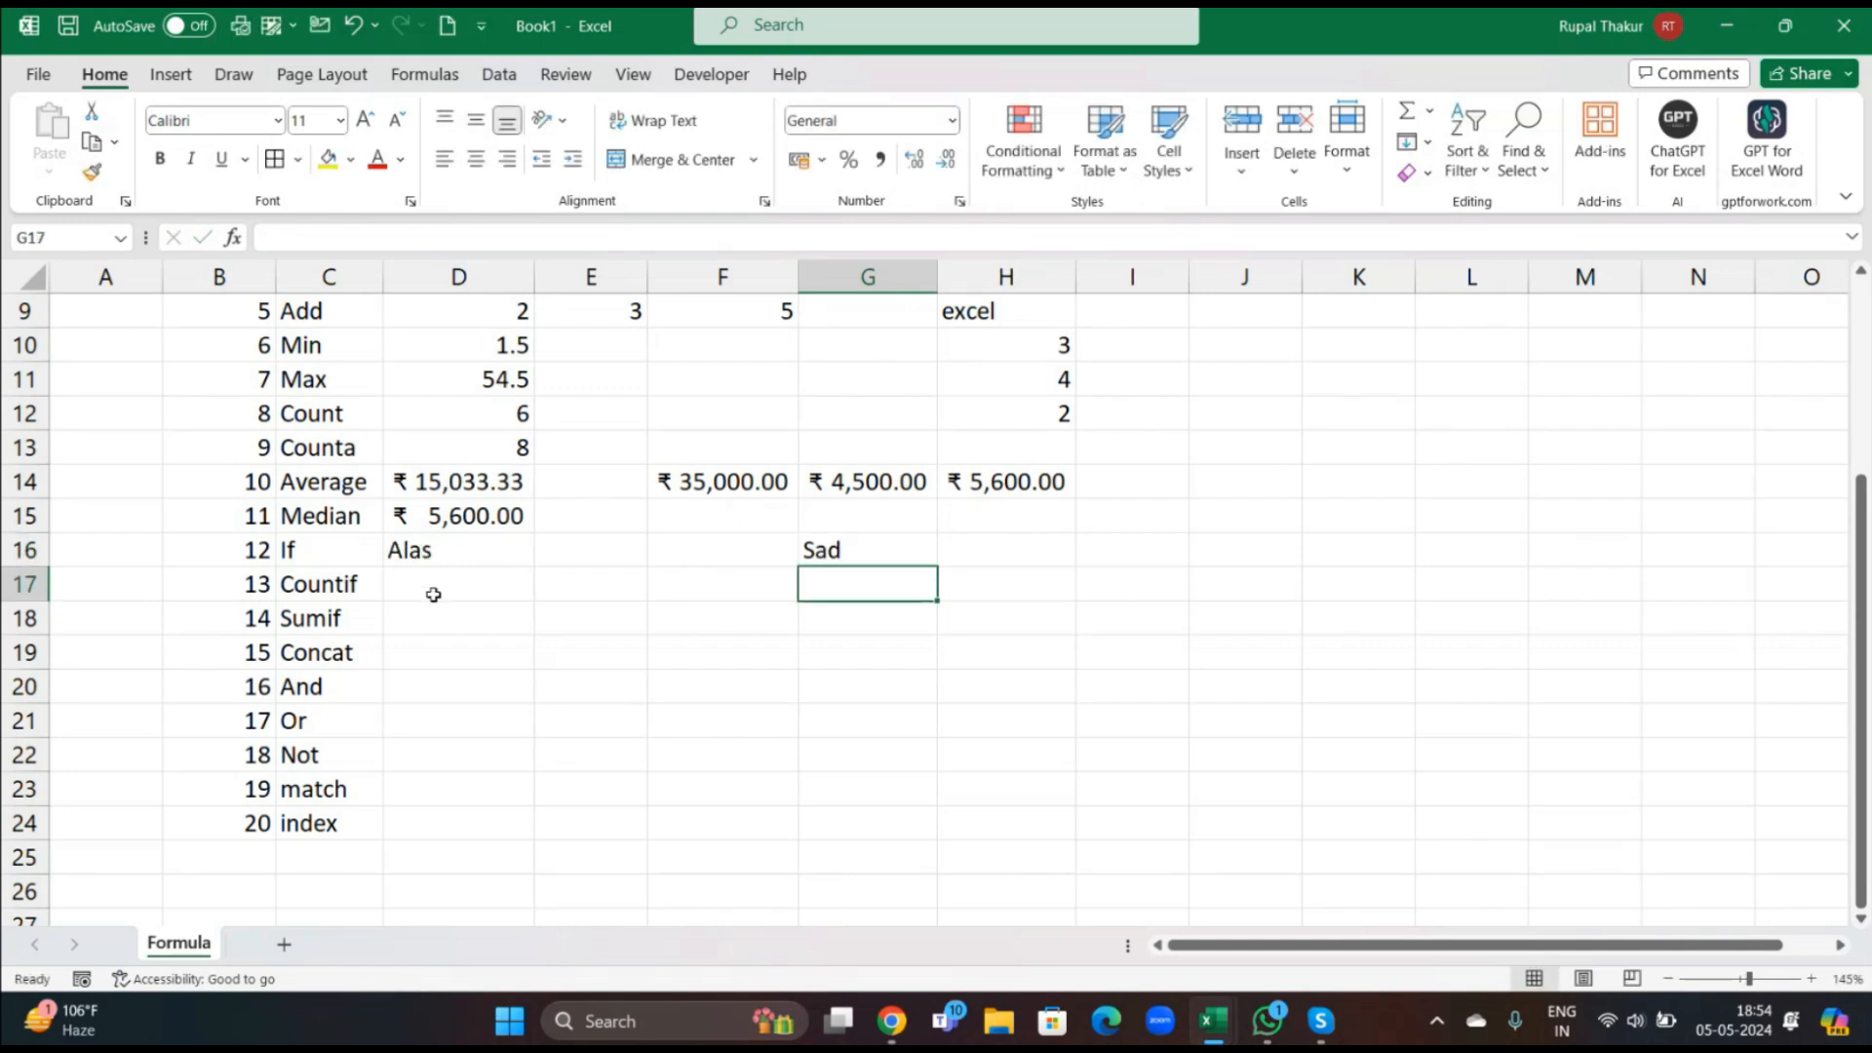
Write a COUNTIF formula in cell D17 that counts how many cells in D6:F9 equal 3.
{"action": "scroll", "coordinate": [444, 588], "scroll_direction": "up", "scroll_amount": 1}
{"action": "left_click", "coordinate": [444, 656]}
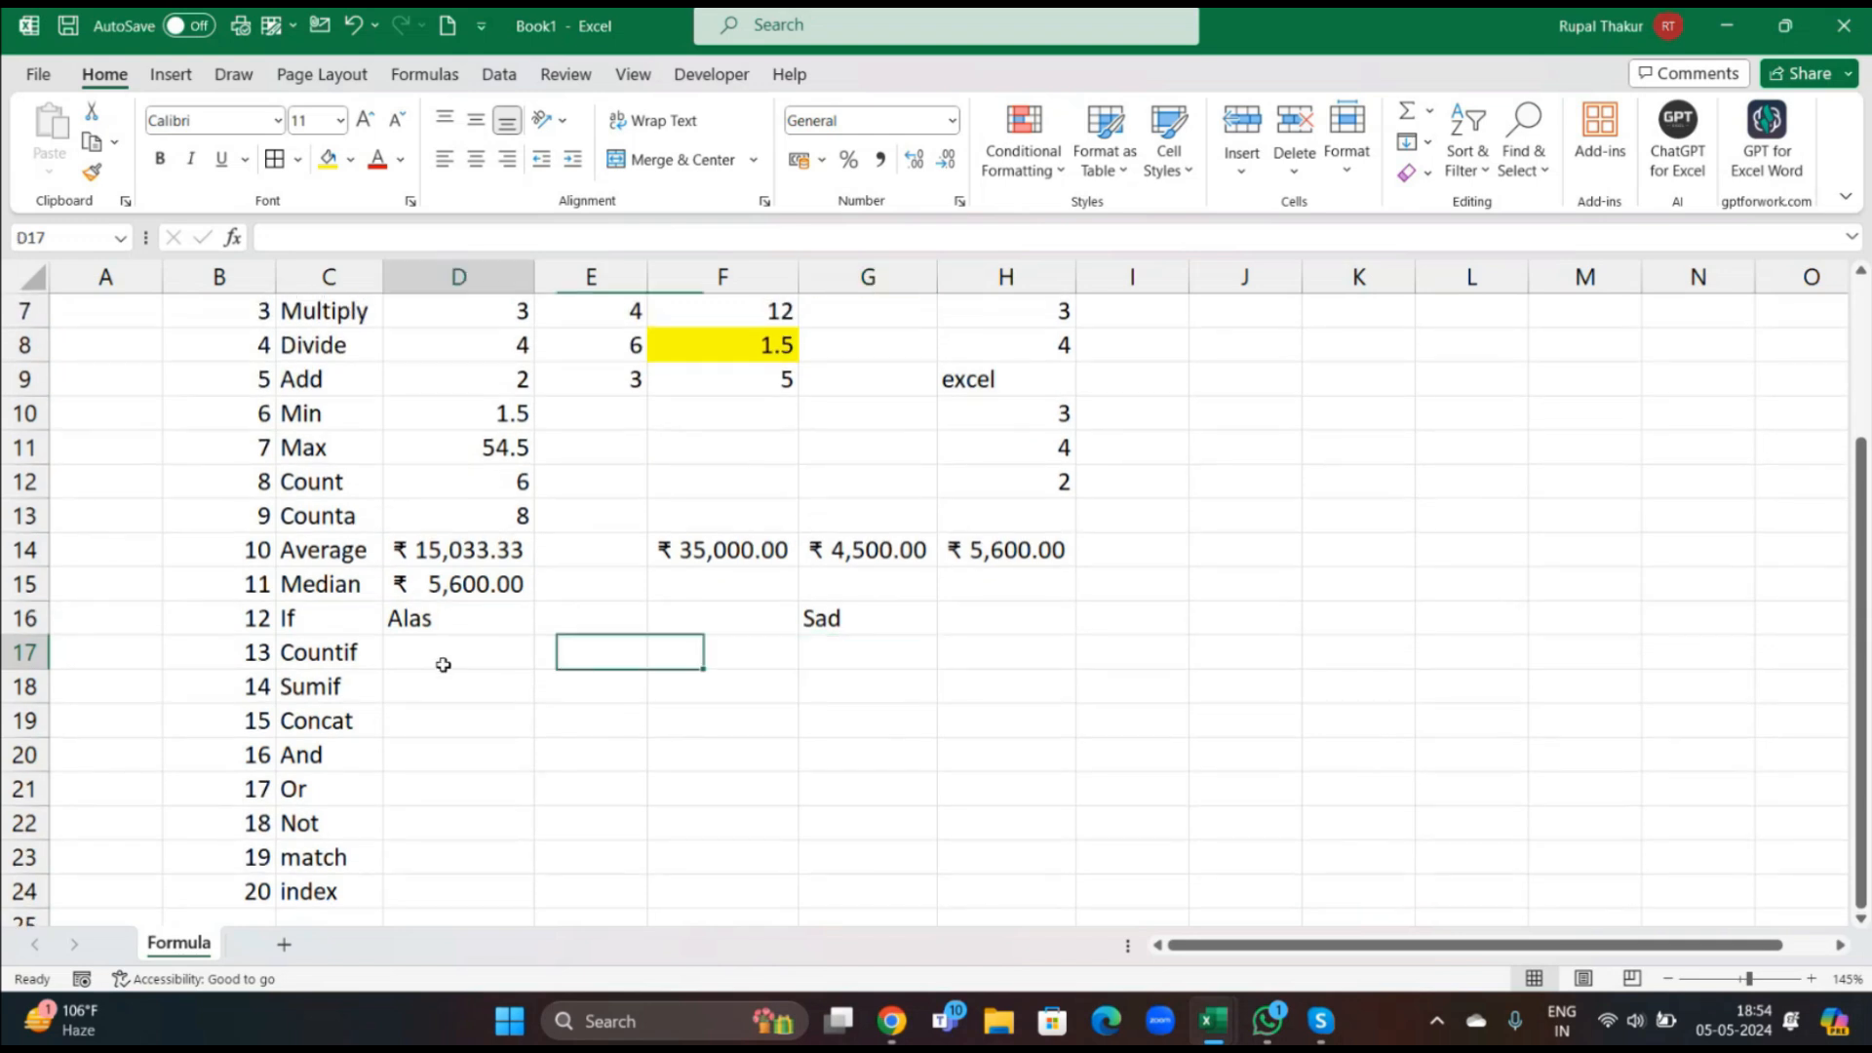
{"action": "type", "text": "="}
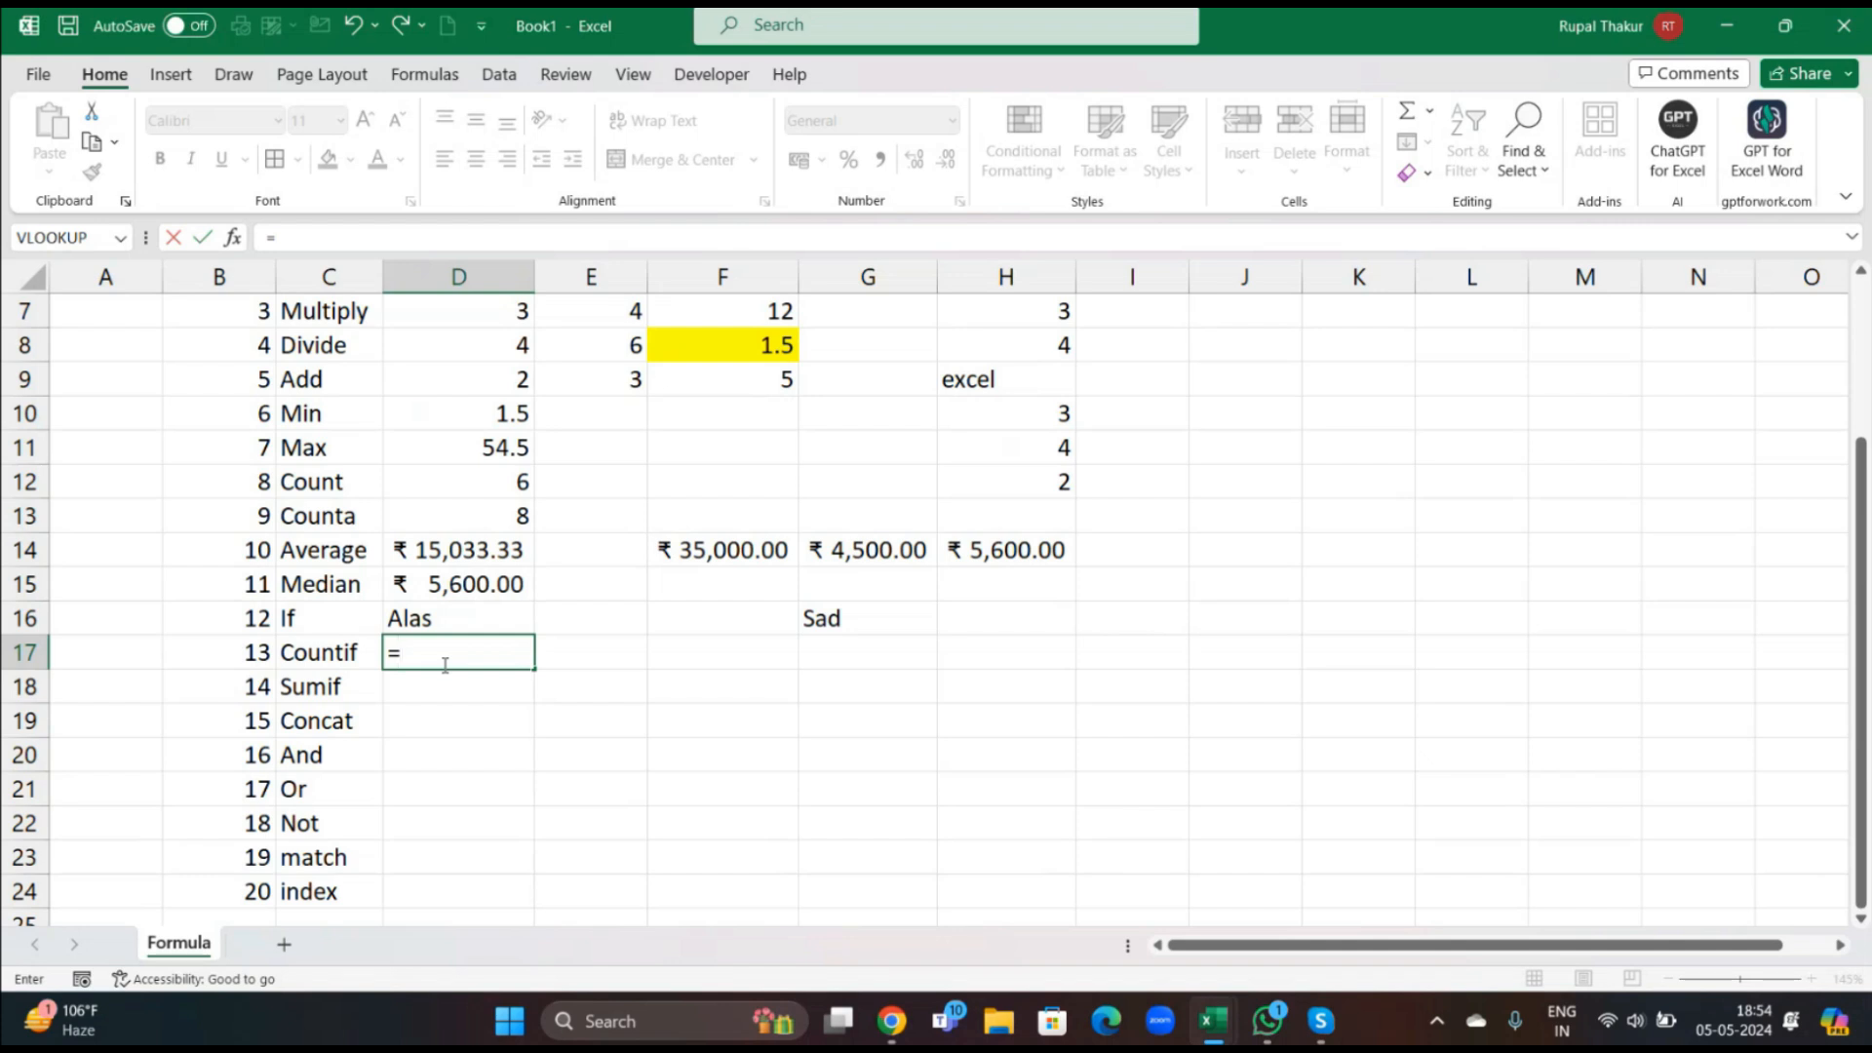
{"action": "type", "text": "coun"}
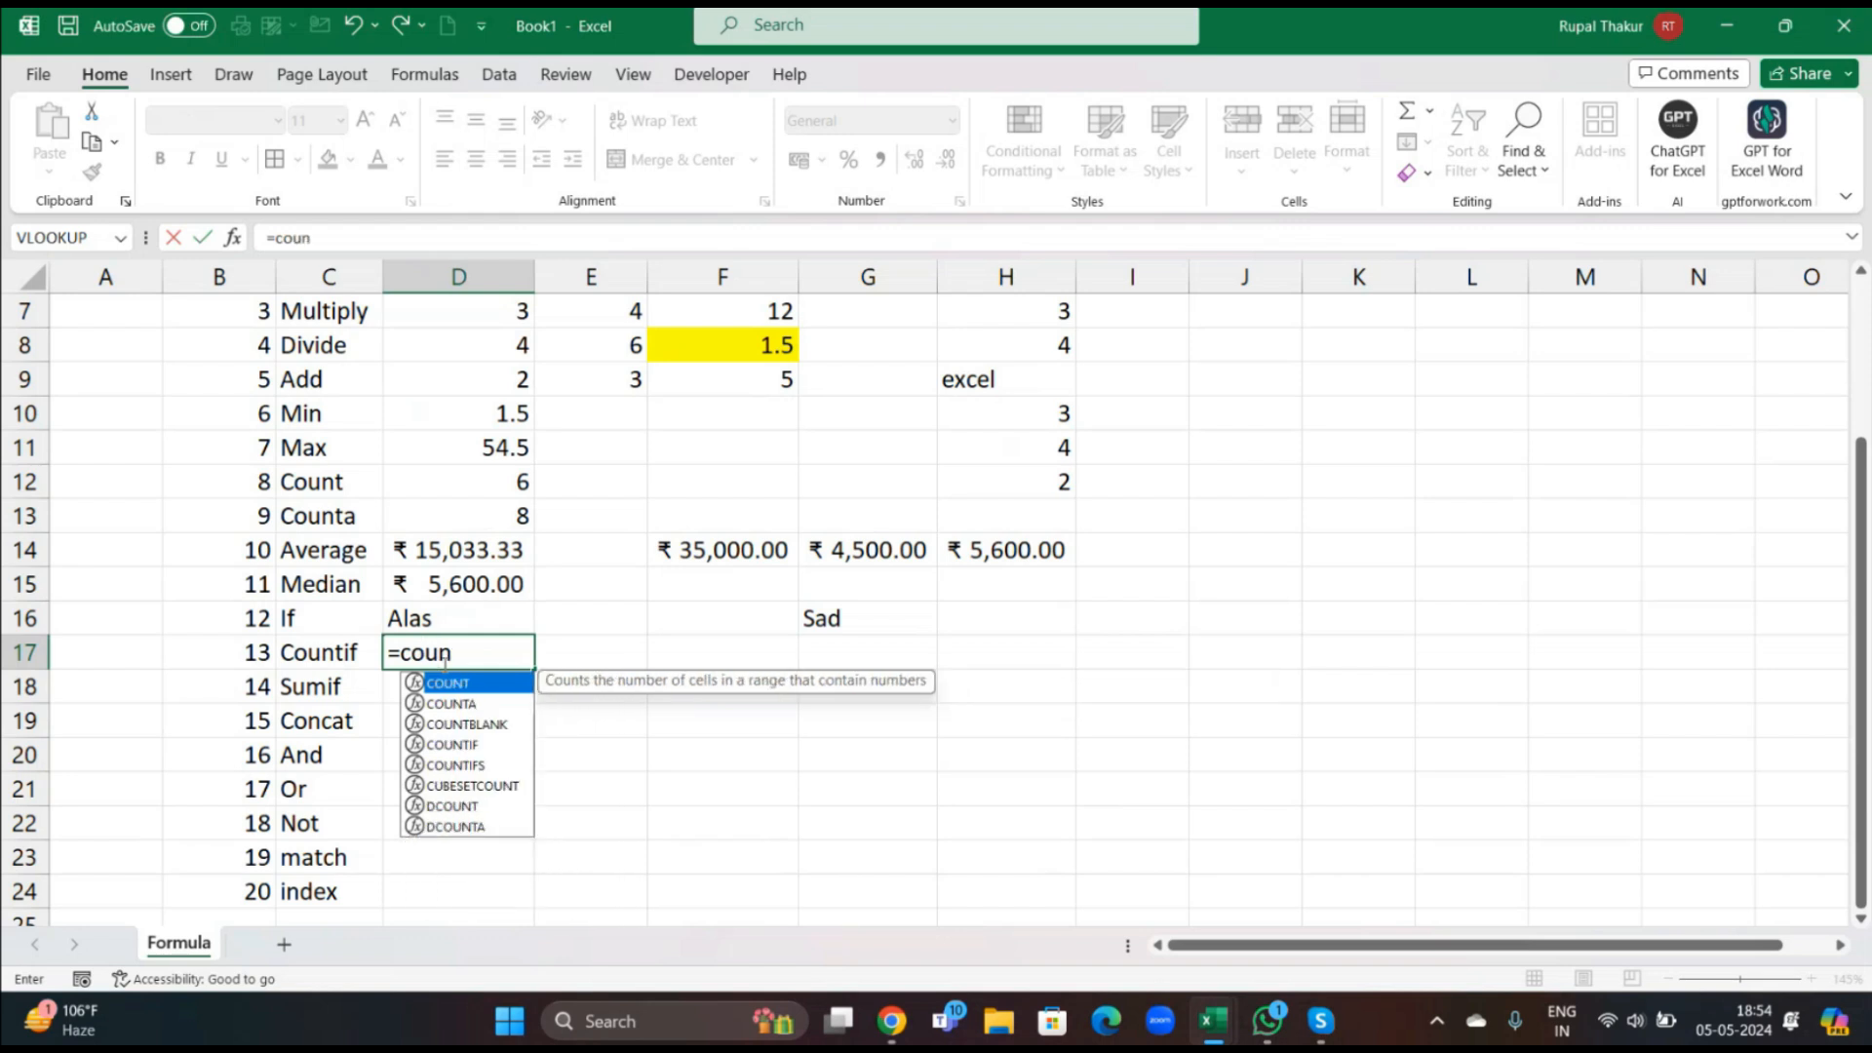
{"action": "type", "text": "tif"}
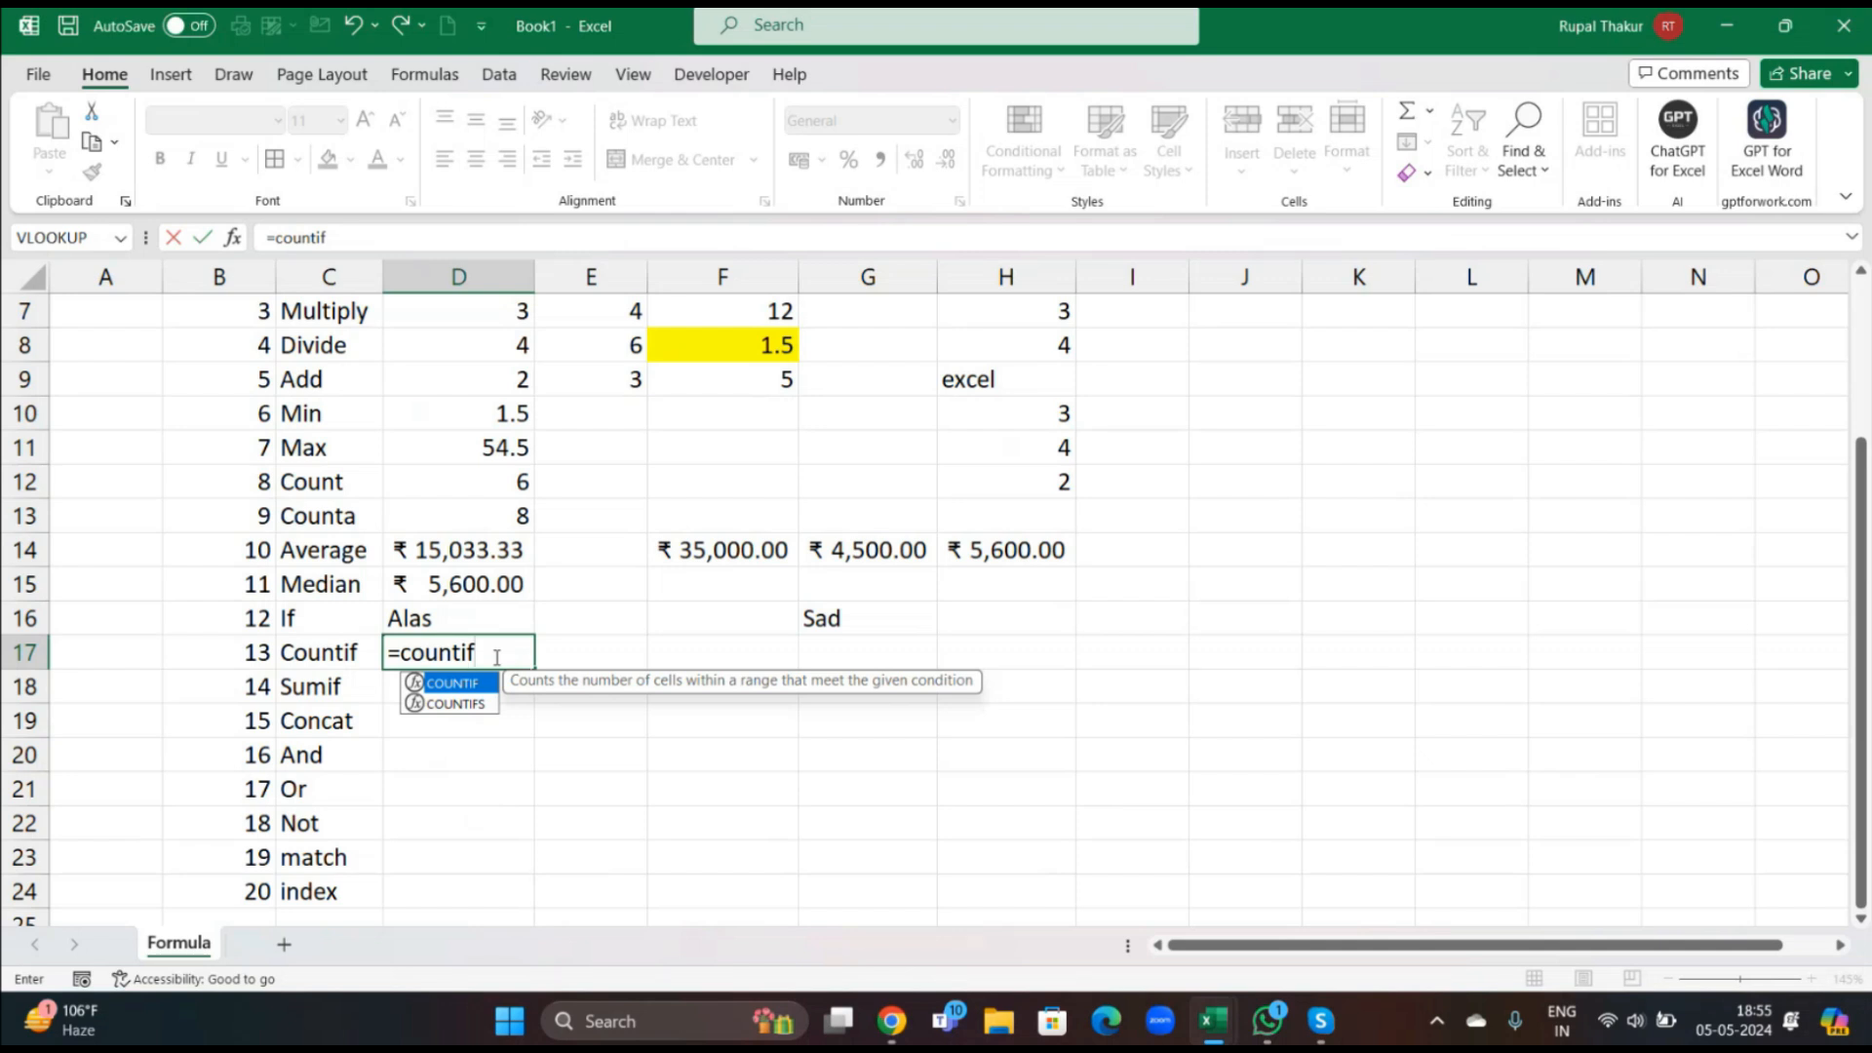
{"action": "key", "text": "Tab"}
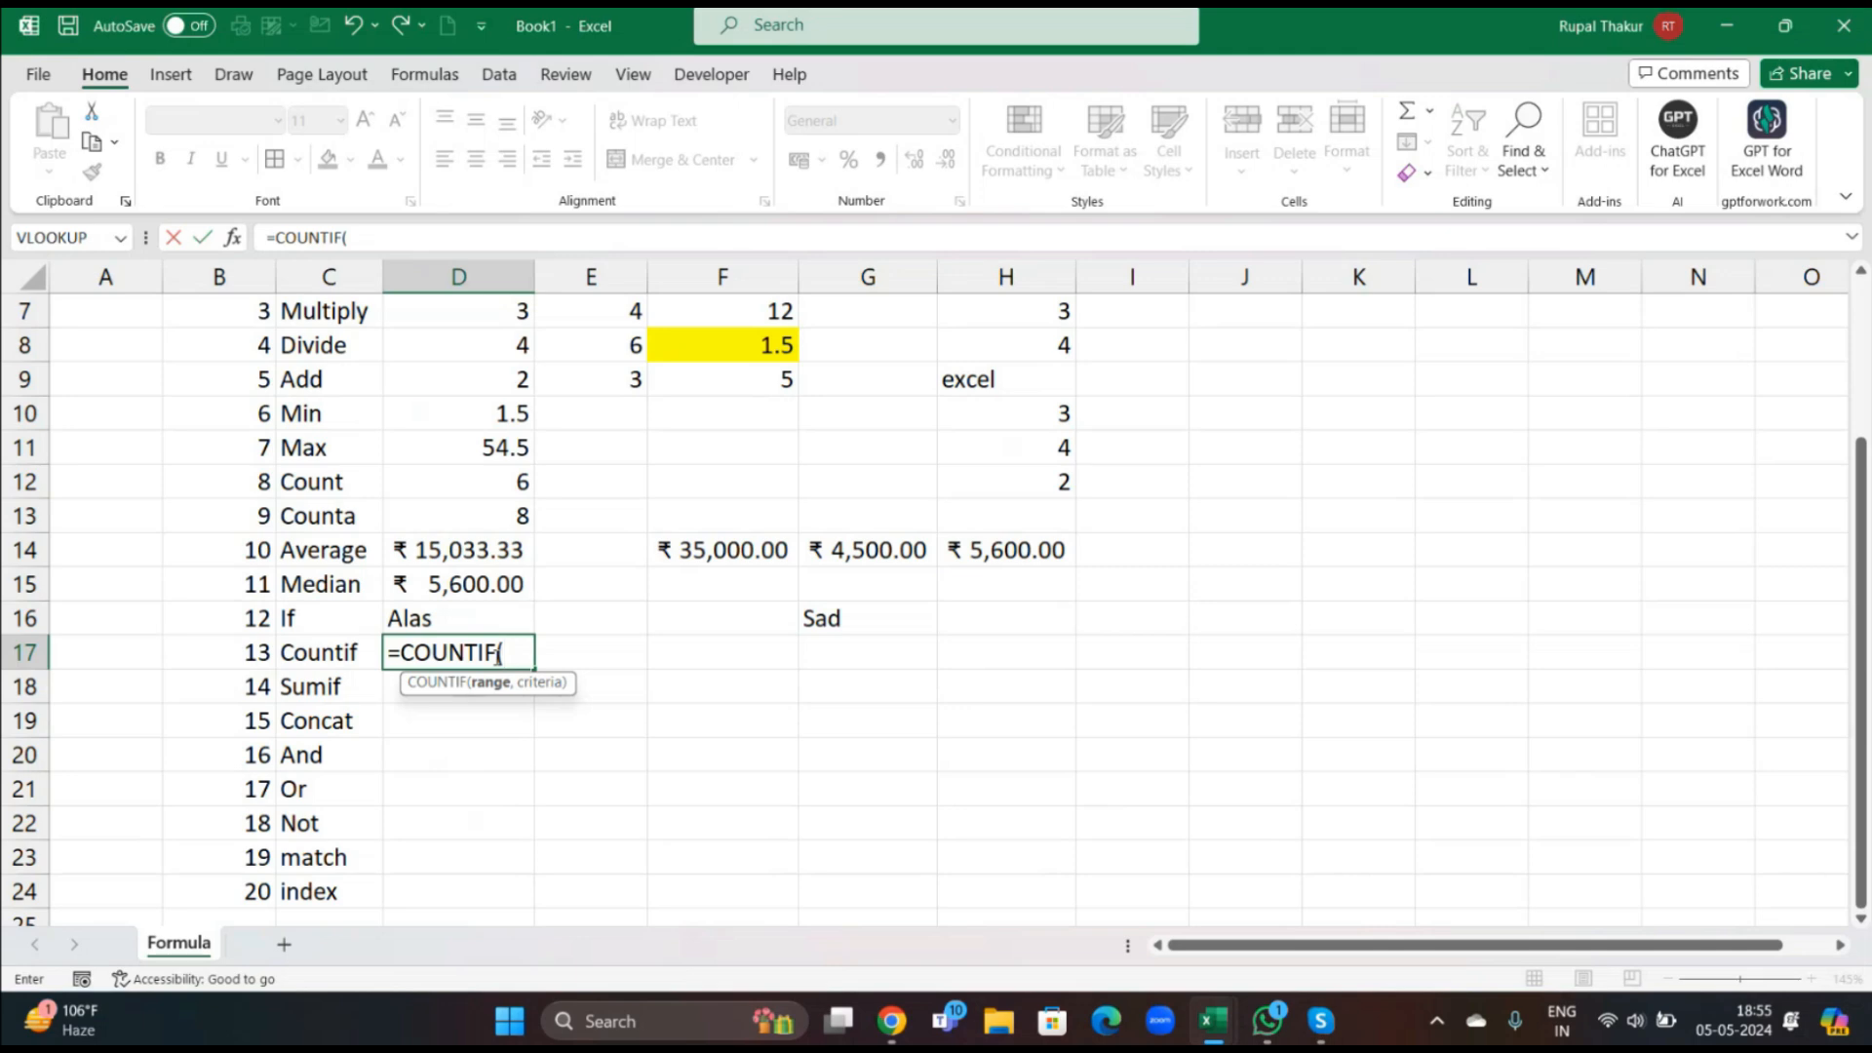
{"action": "scroll", "coordinate": [458, 487], "scroll_direction": "up", "scroll_amount": 2}
{"action": "left_click", "coordinate": [444, 479]}
{"action": "left_click_drag", "start_coordinate": [445, 479], "coordinate": [777, 585]}
{"action": "scroll", "coordinate": [732, 677], "scroll_direction": "down", "scroll_amount": 1}
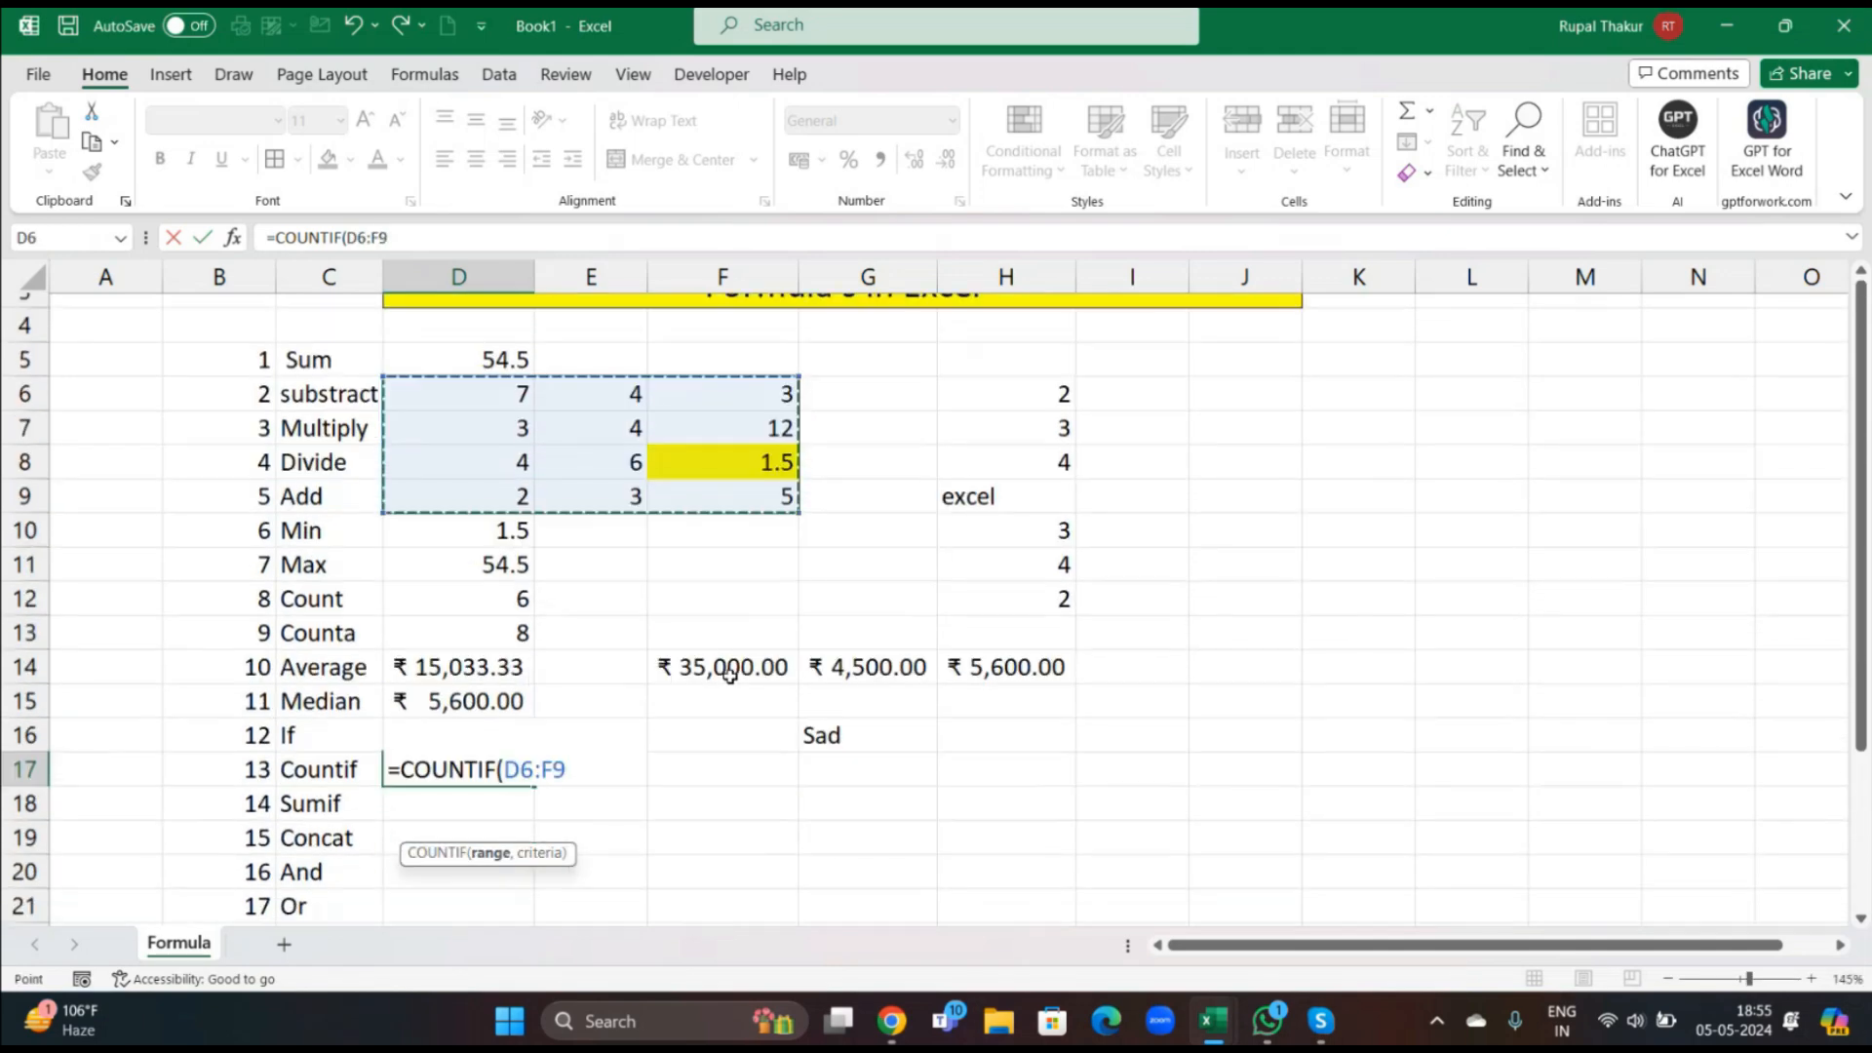
{"action": "type", "text": ","}
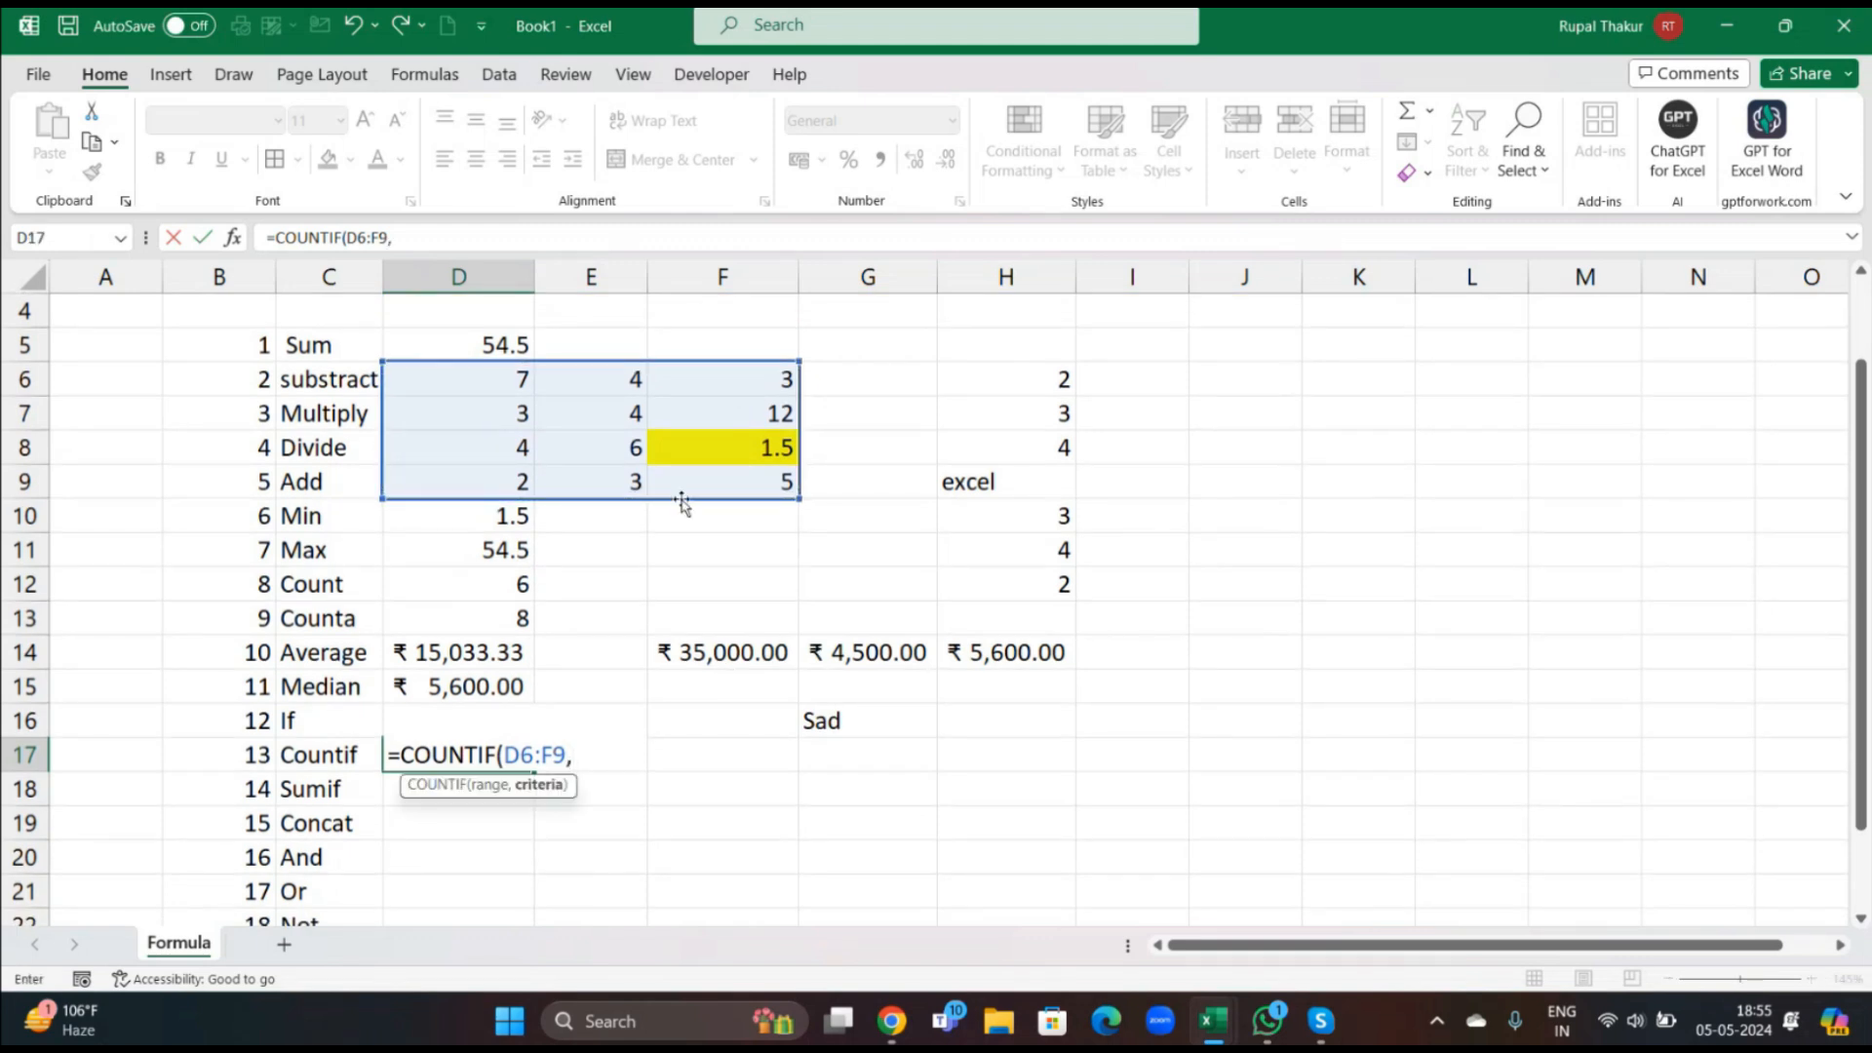
{"action": "type", "text": "3"}
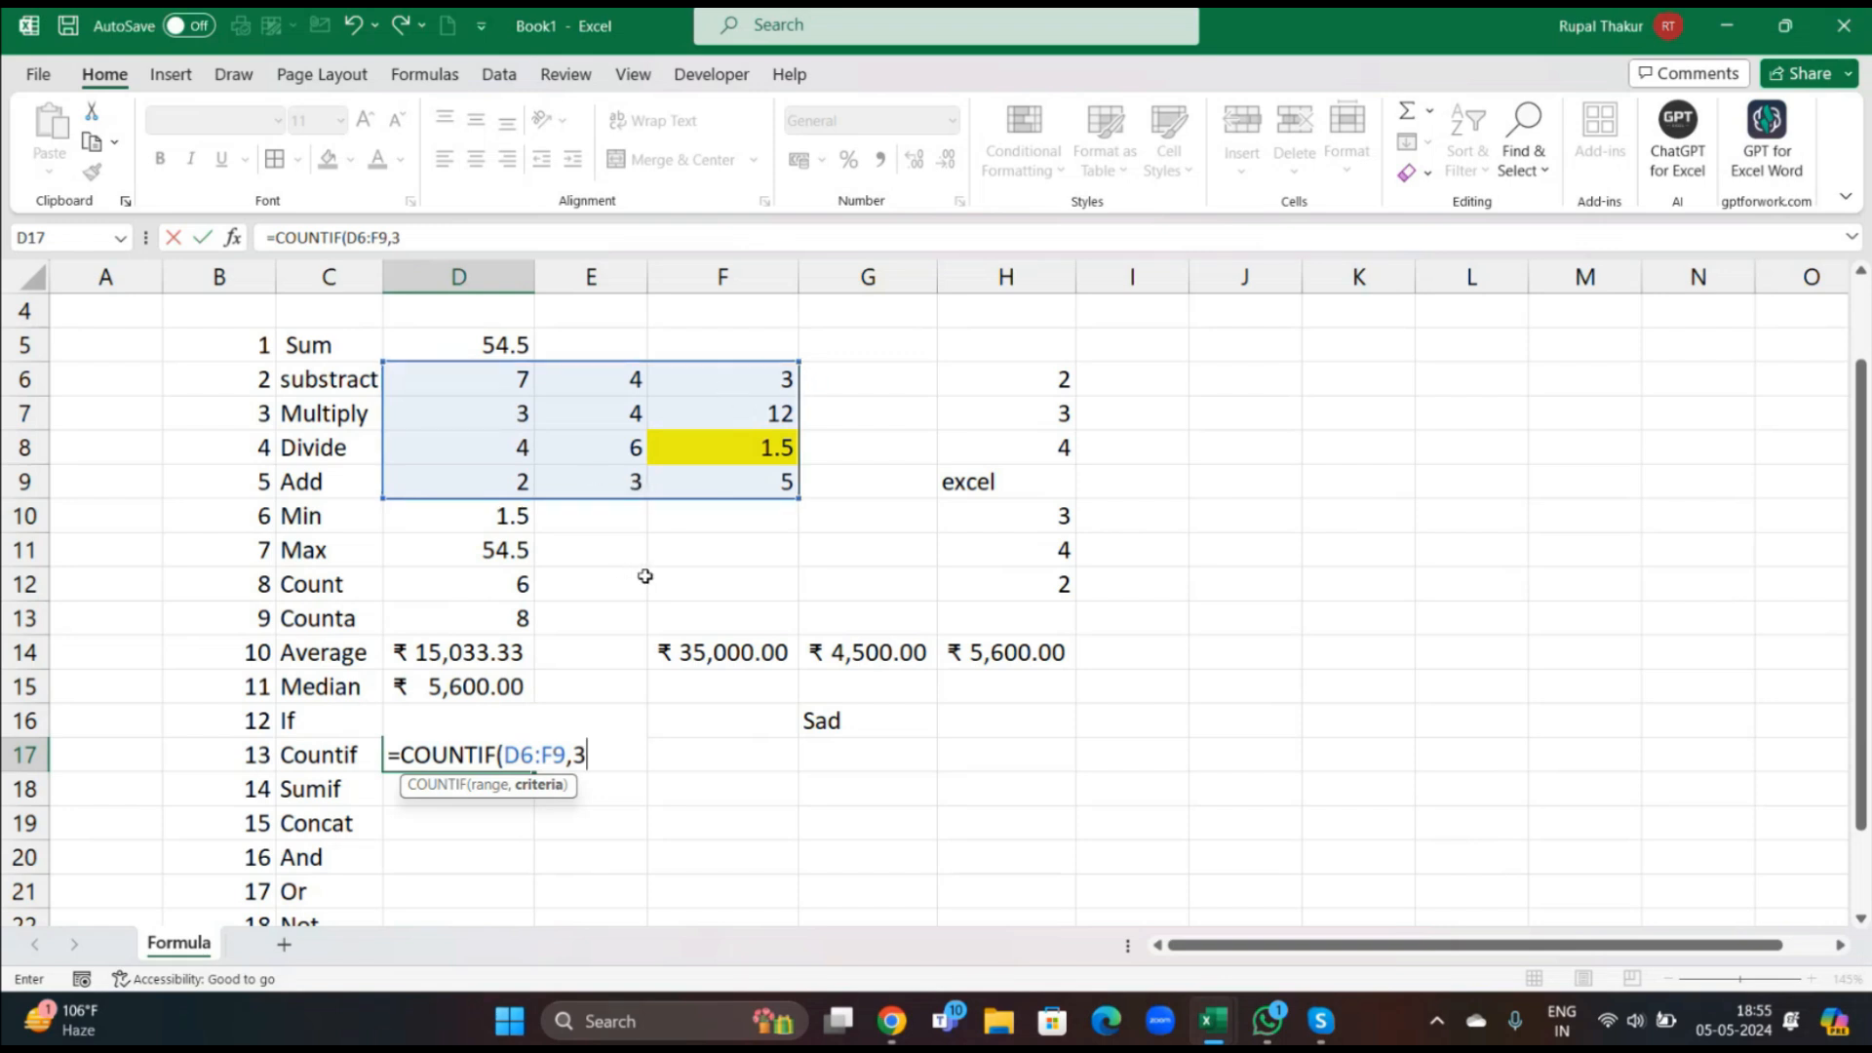
{"action": "key", "text": "Return"}
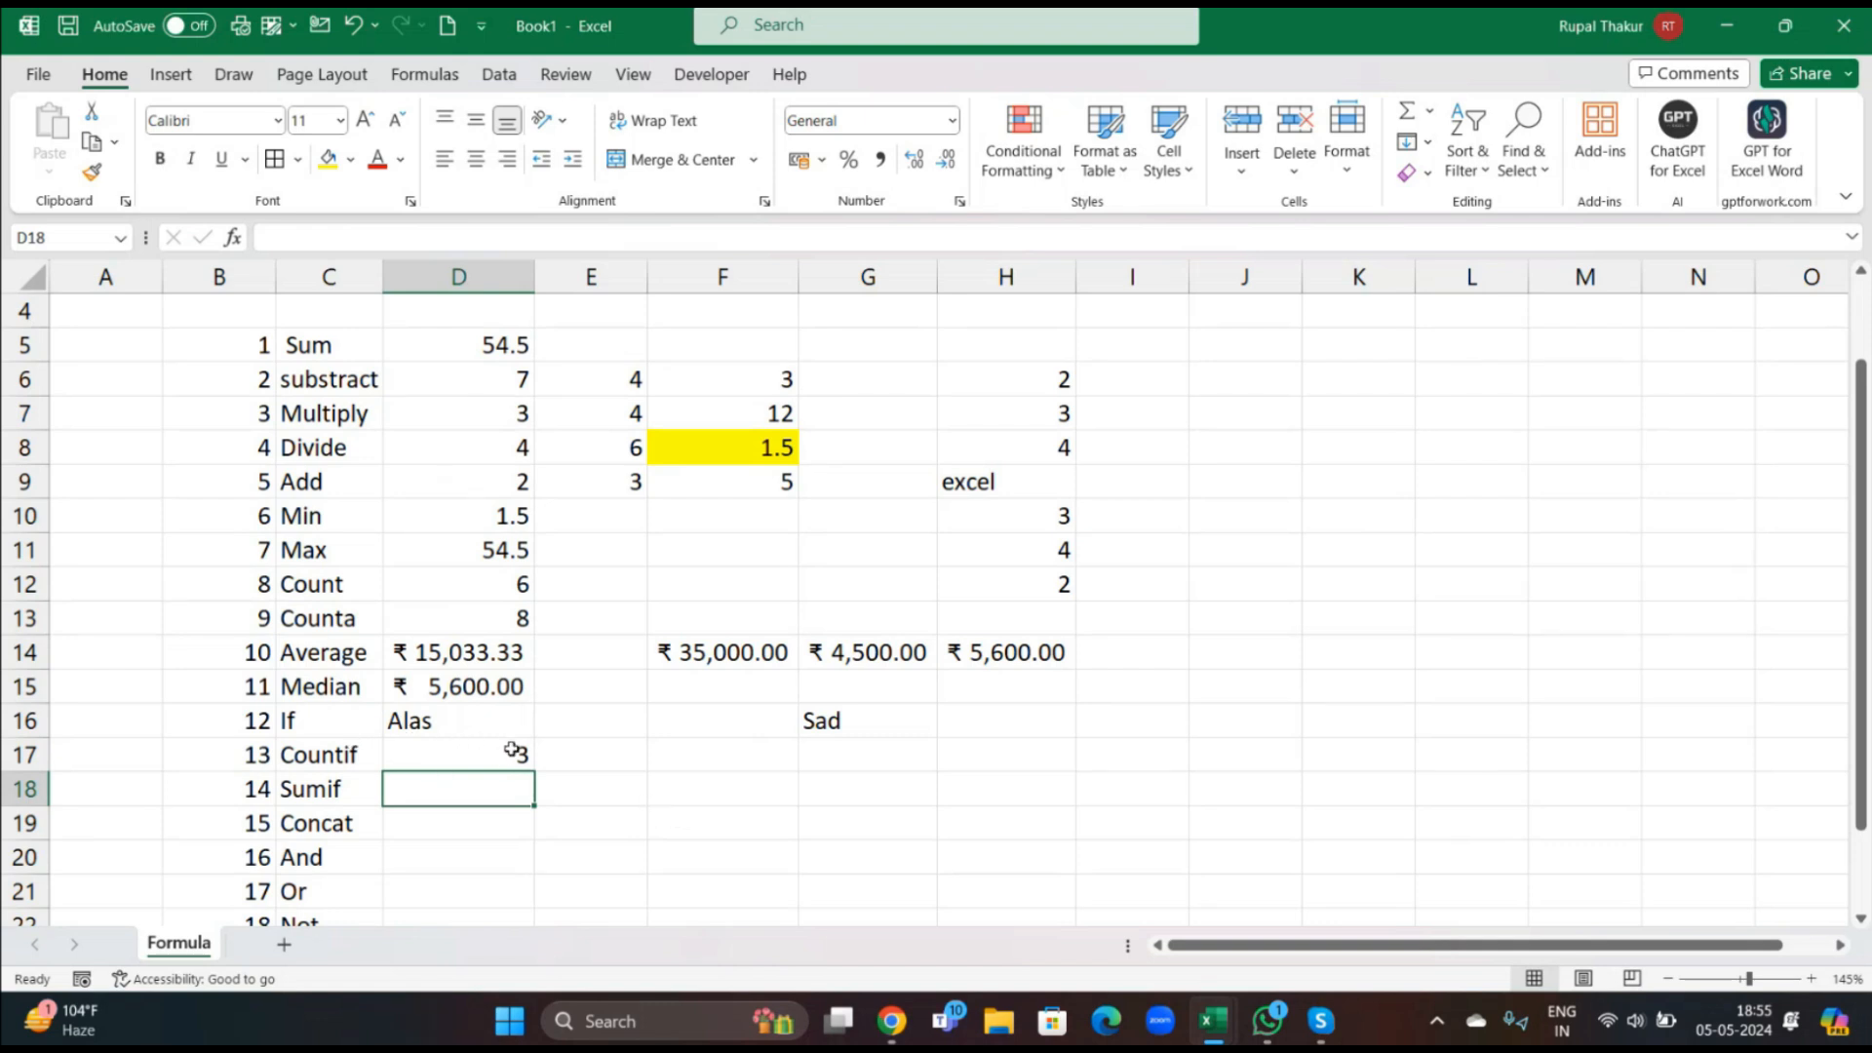
{"action": "type", "text": "="}
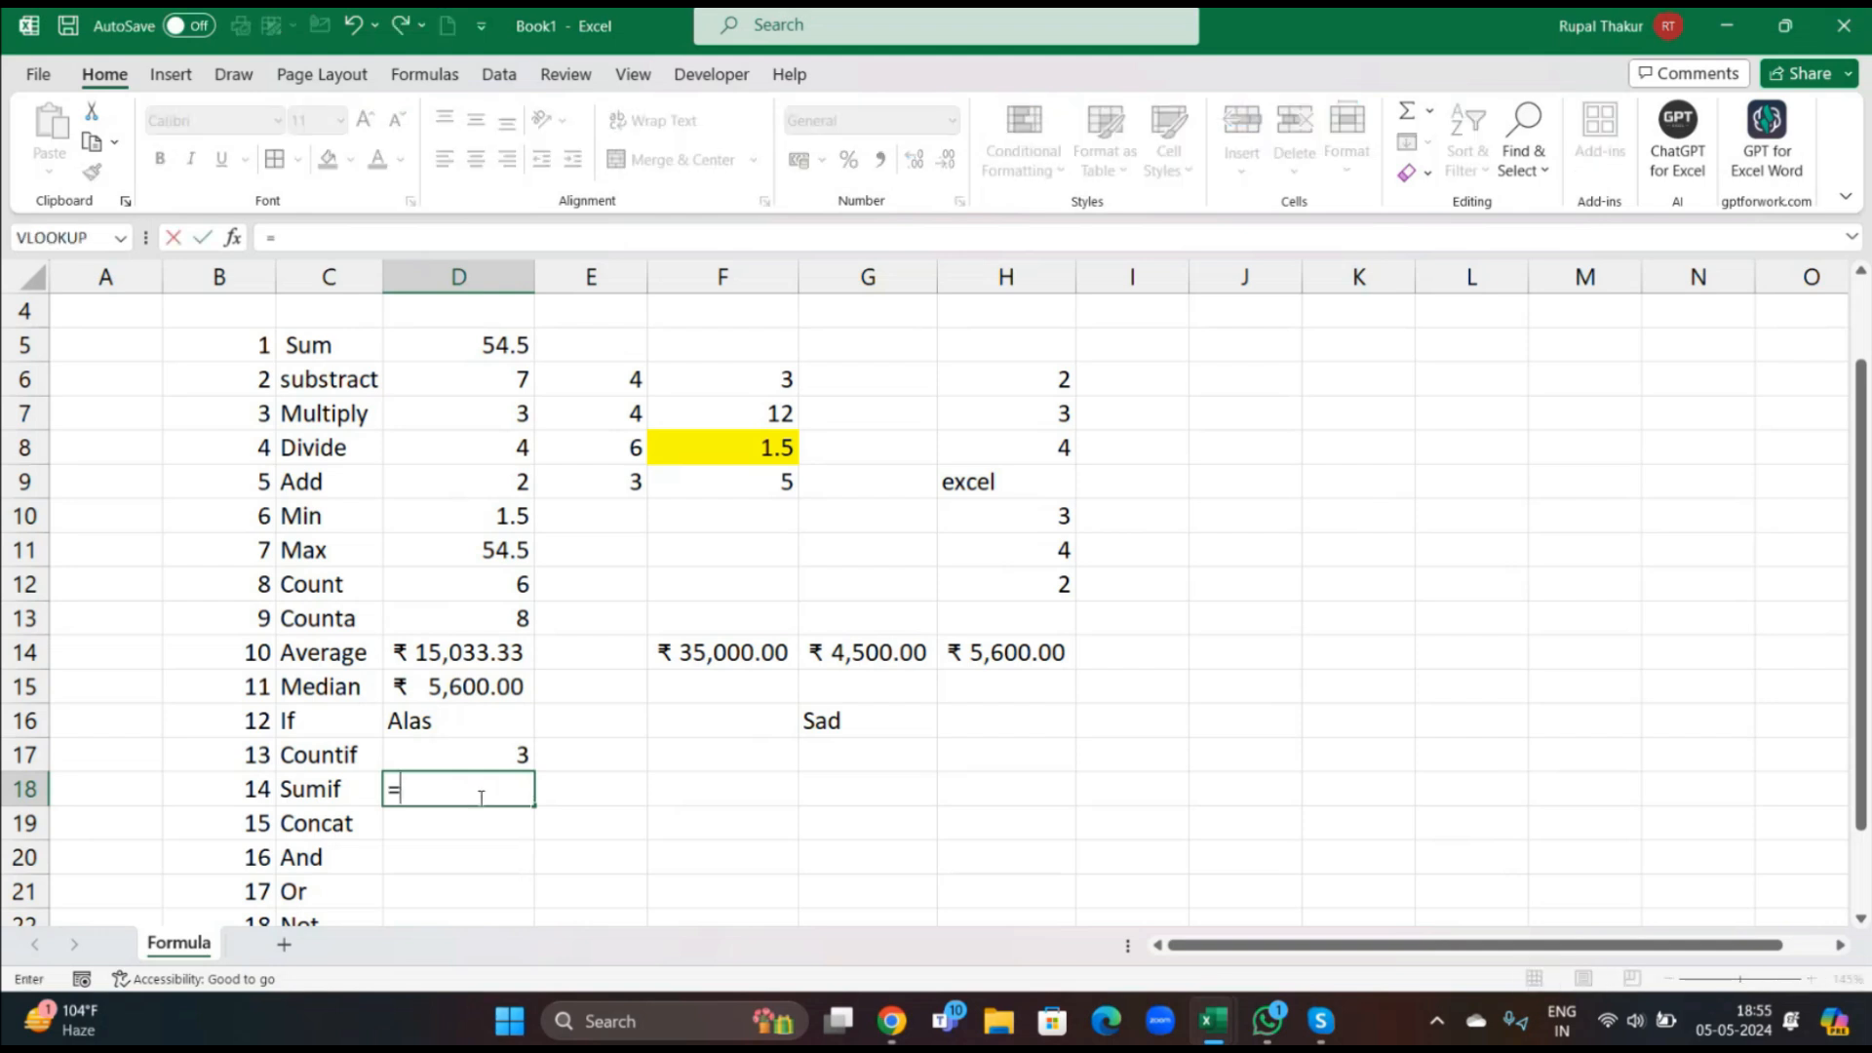
{"action": "type", "text": "sumif"}
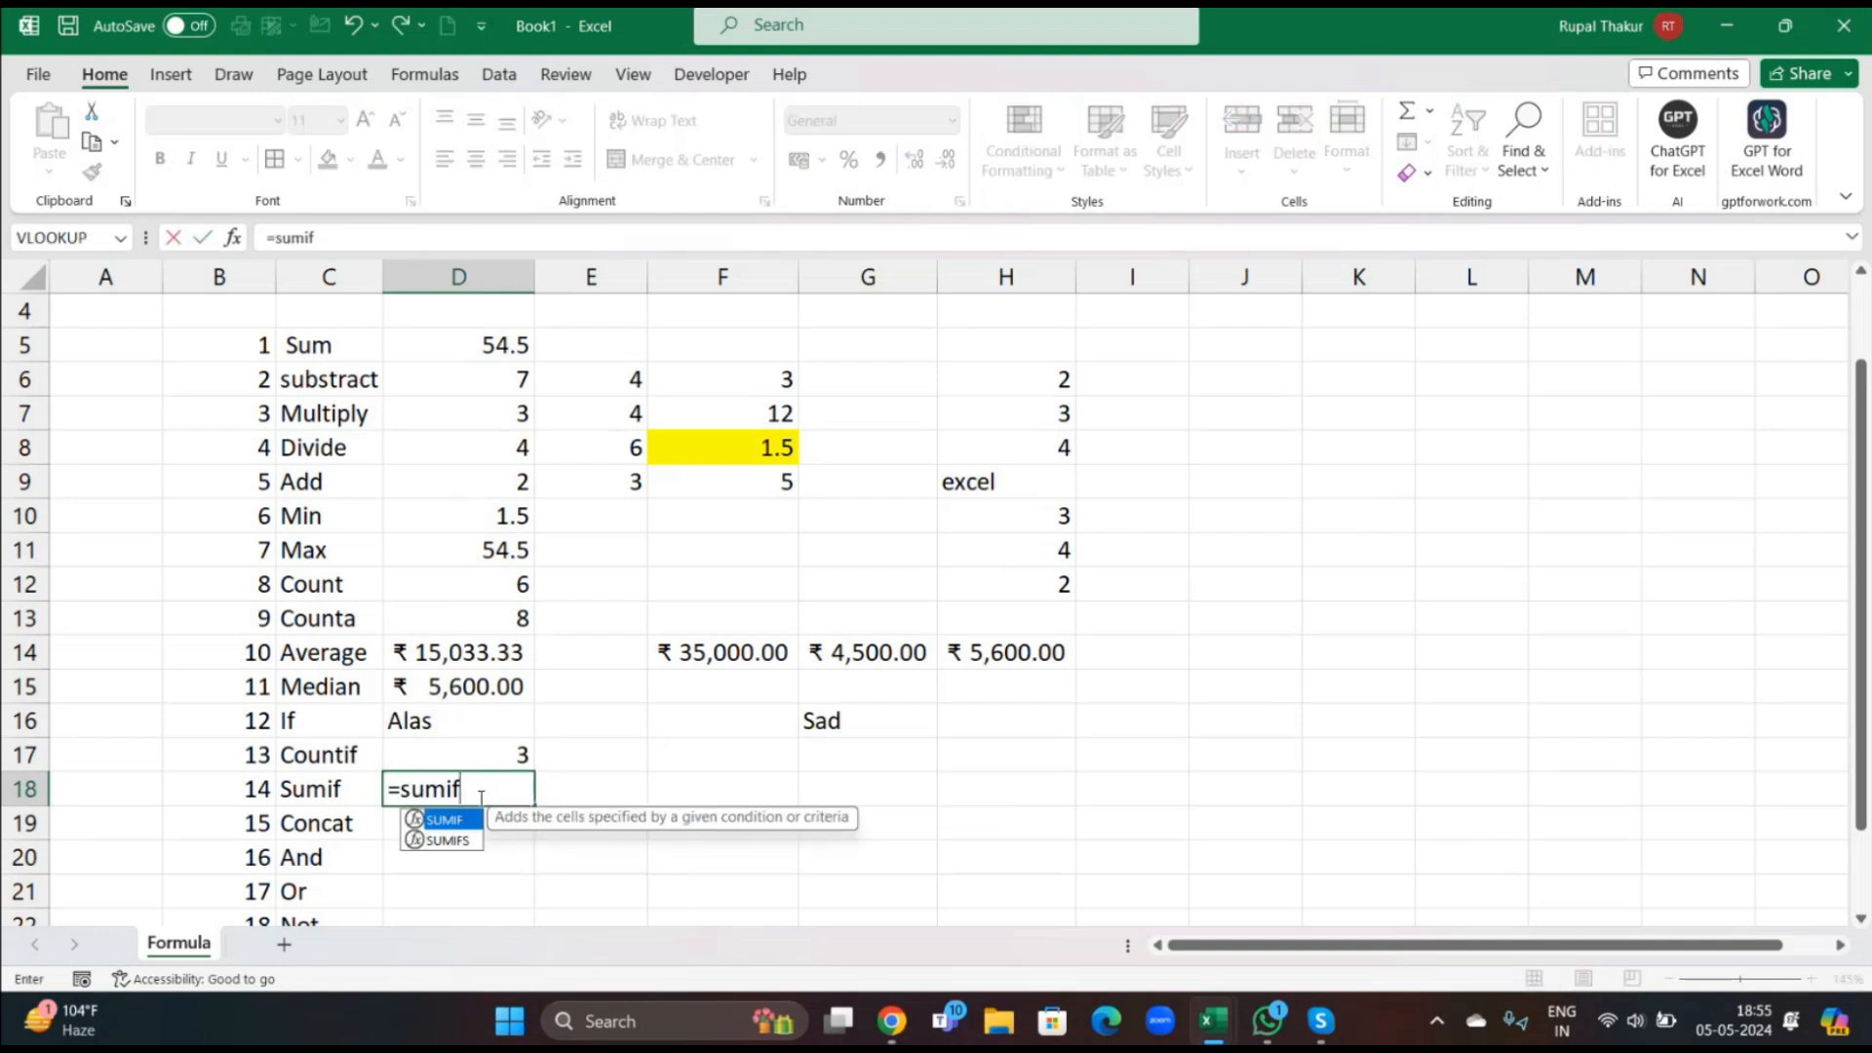
{"action": "key", "text": "Tab"}
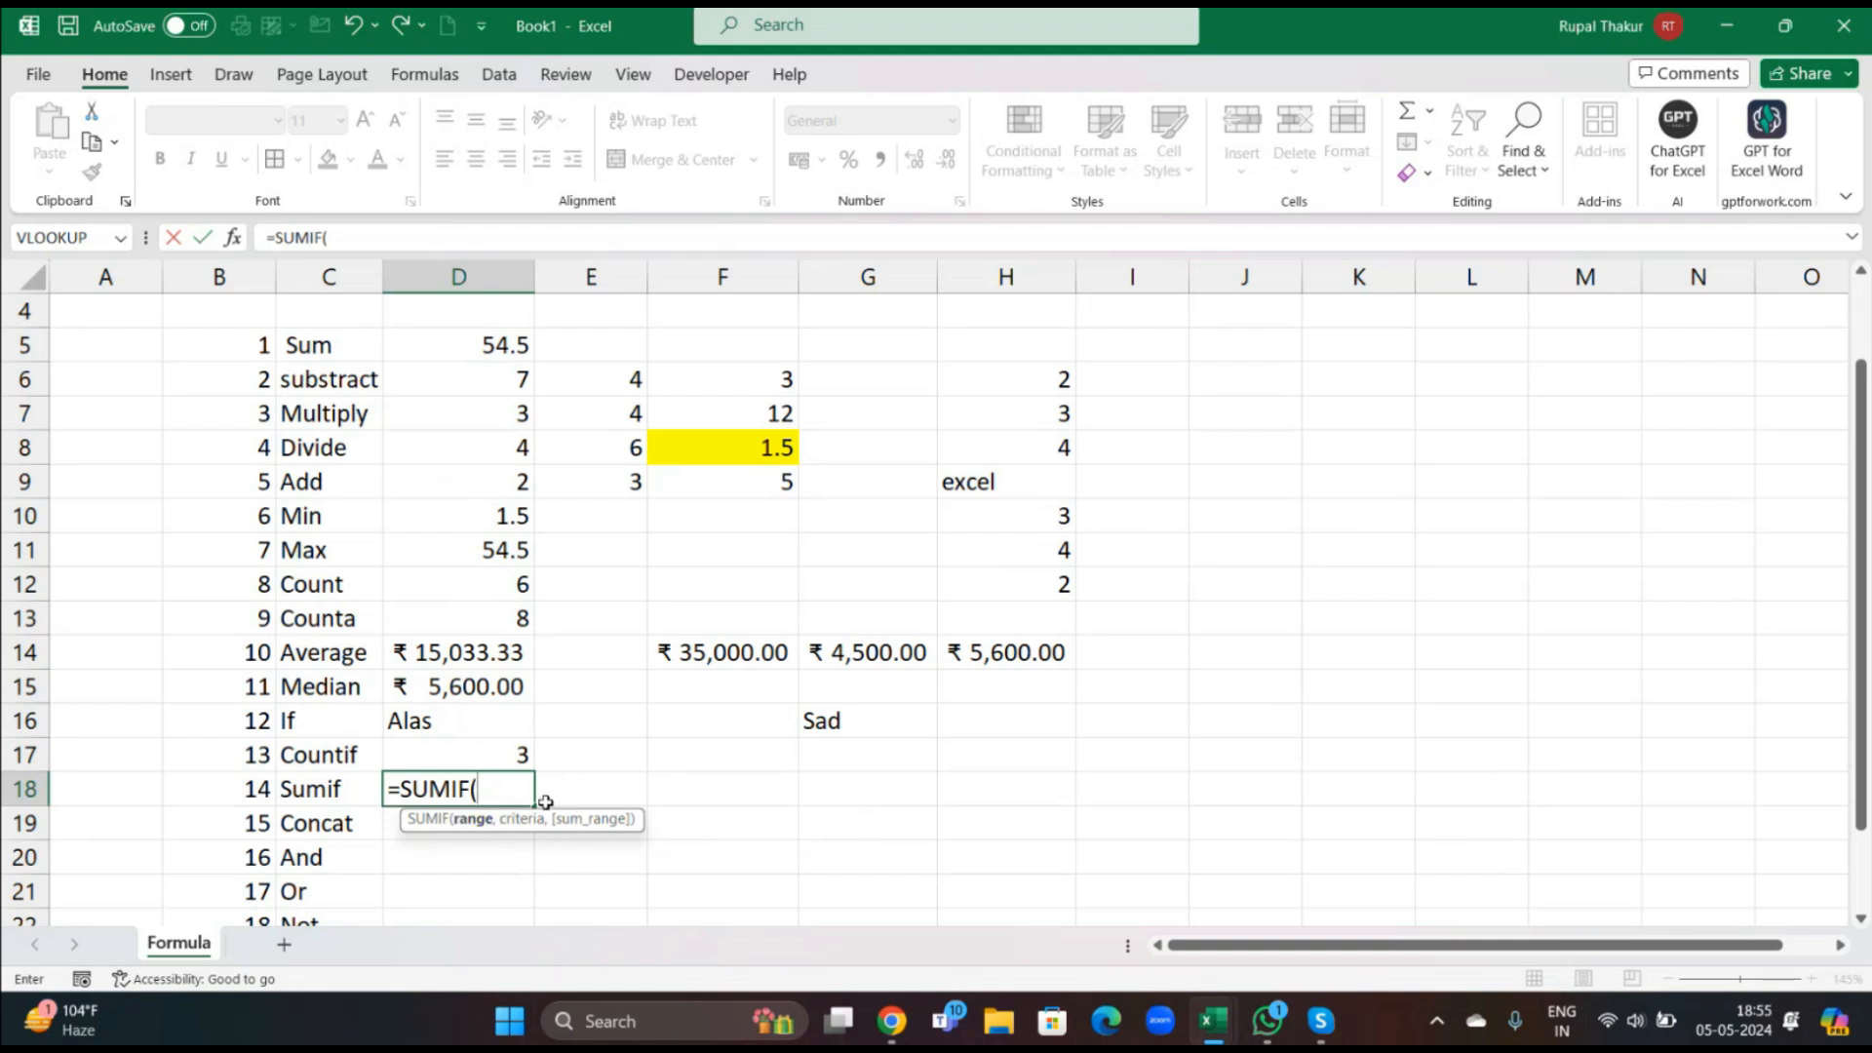
{"action": "left_click_drag", "start_coordinate": [421, 380], "coordinate": [729, 482]}
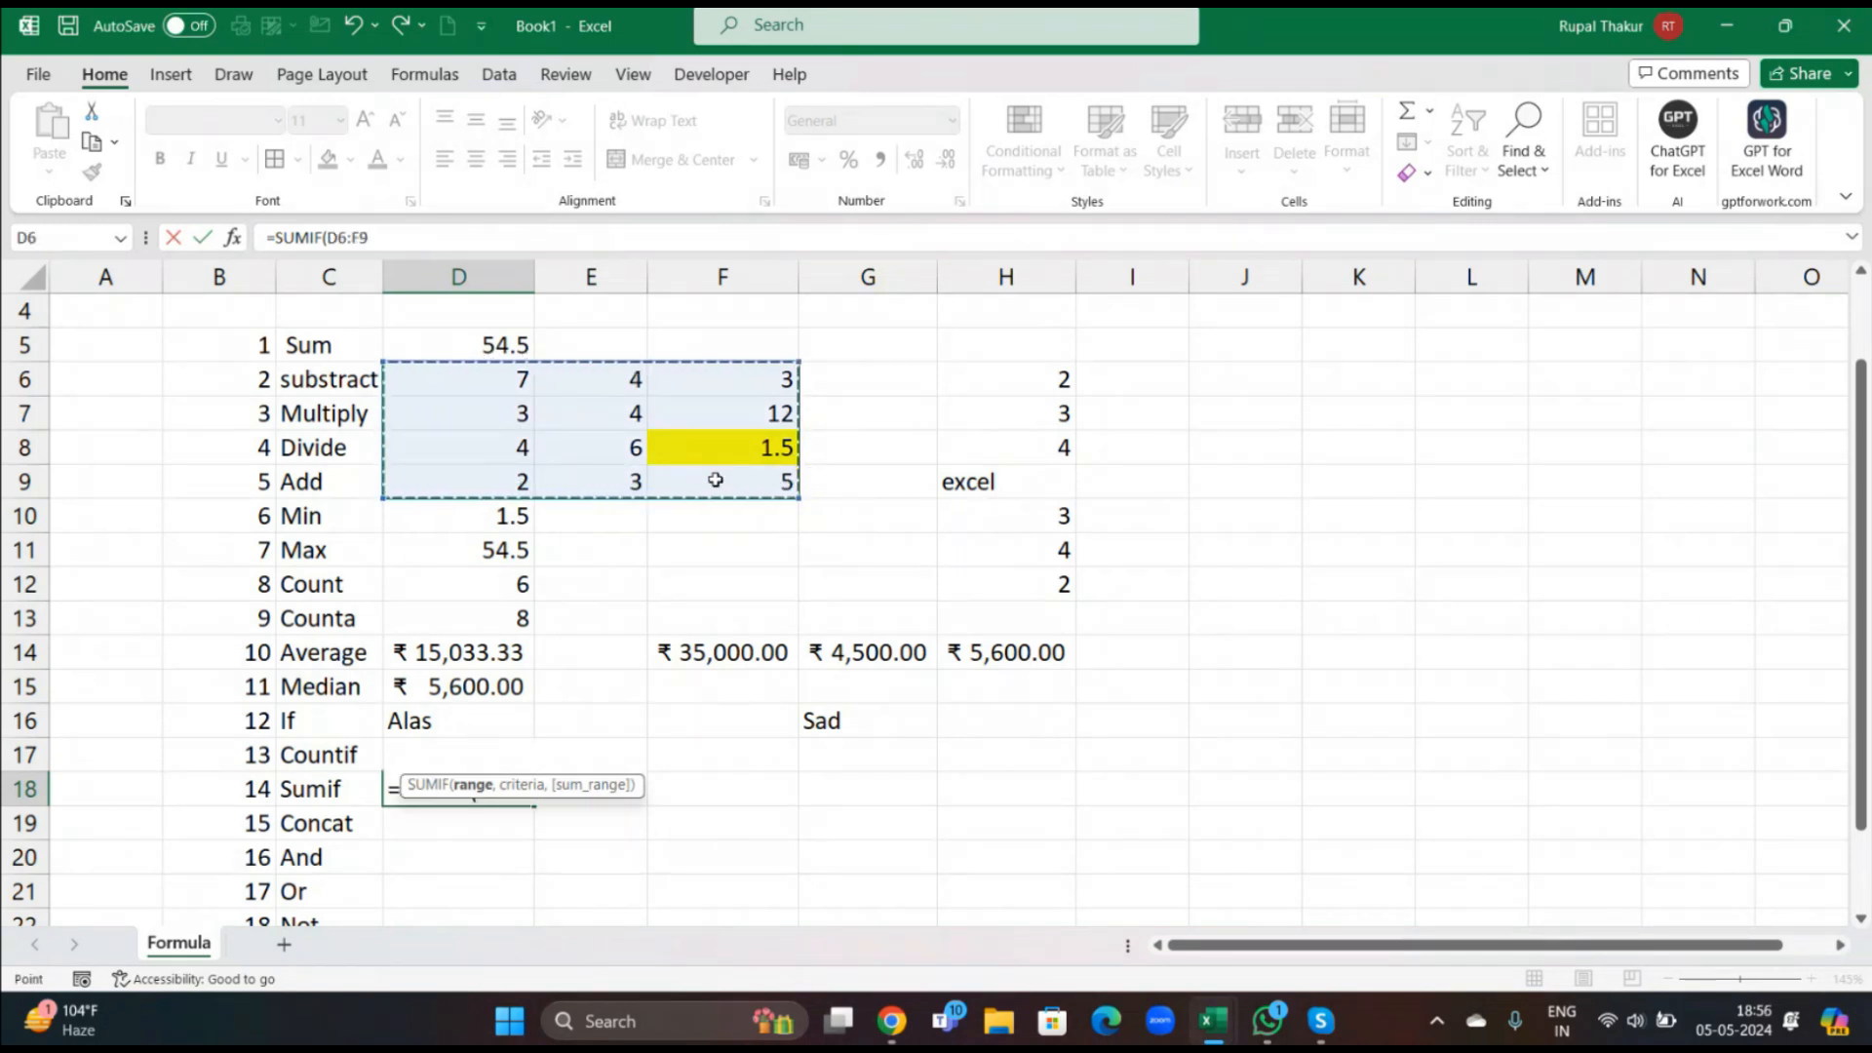
{"action": "key", "text": "BackSpace"}
{"action": "key", "text": "BackSpace"}
{"action": "key", "text": "BackSpace"}
{"action": "key", "text": "BackSpace"}
{"action": "key", "text": "BackSpace"}
{"action": "key", "text": "BackSpace"}
{"action": "key", "text": "BackSpace"}
{"action": "key", "text": "BackSpace"}
{"action": "key", "text": "BackSpace"}
{"action": "key", "text": "BackSpace"}
{"action": "key", "text": "BackSpace"}
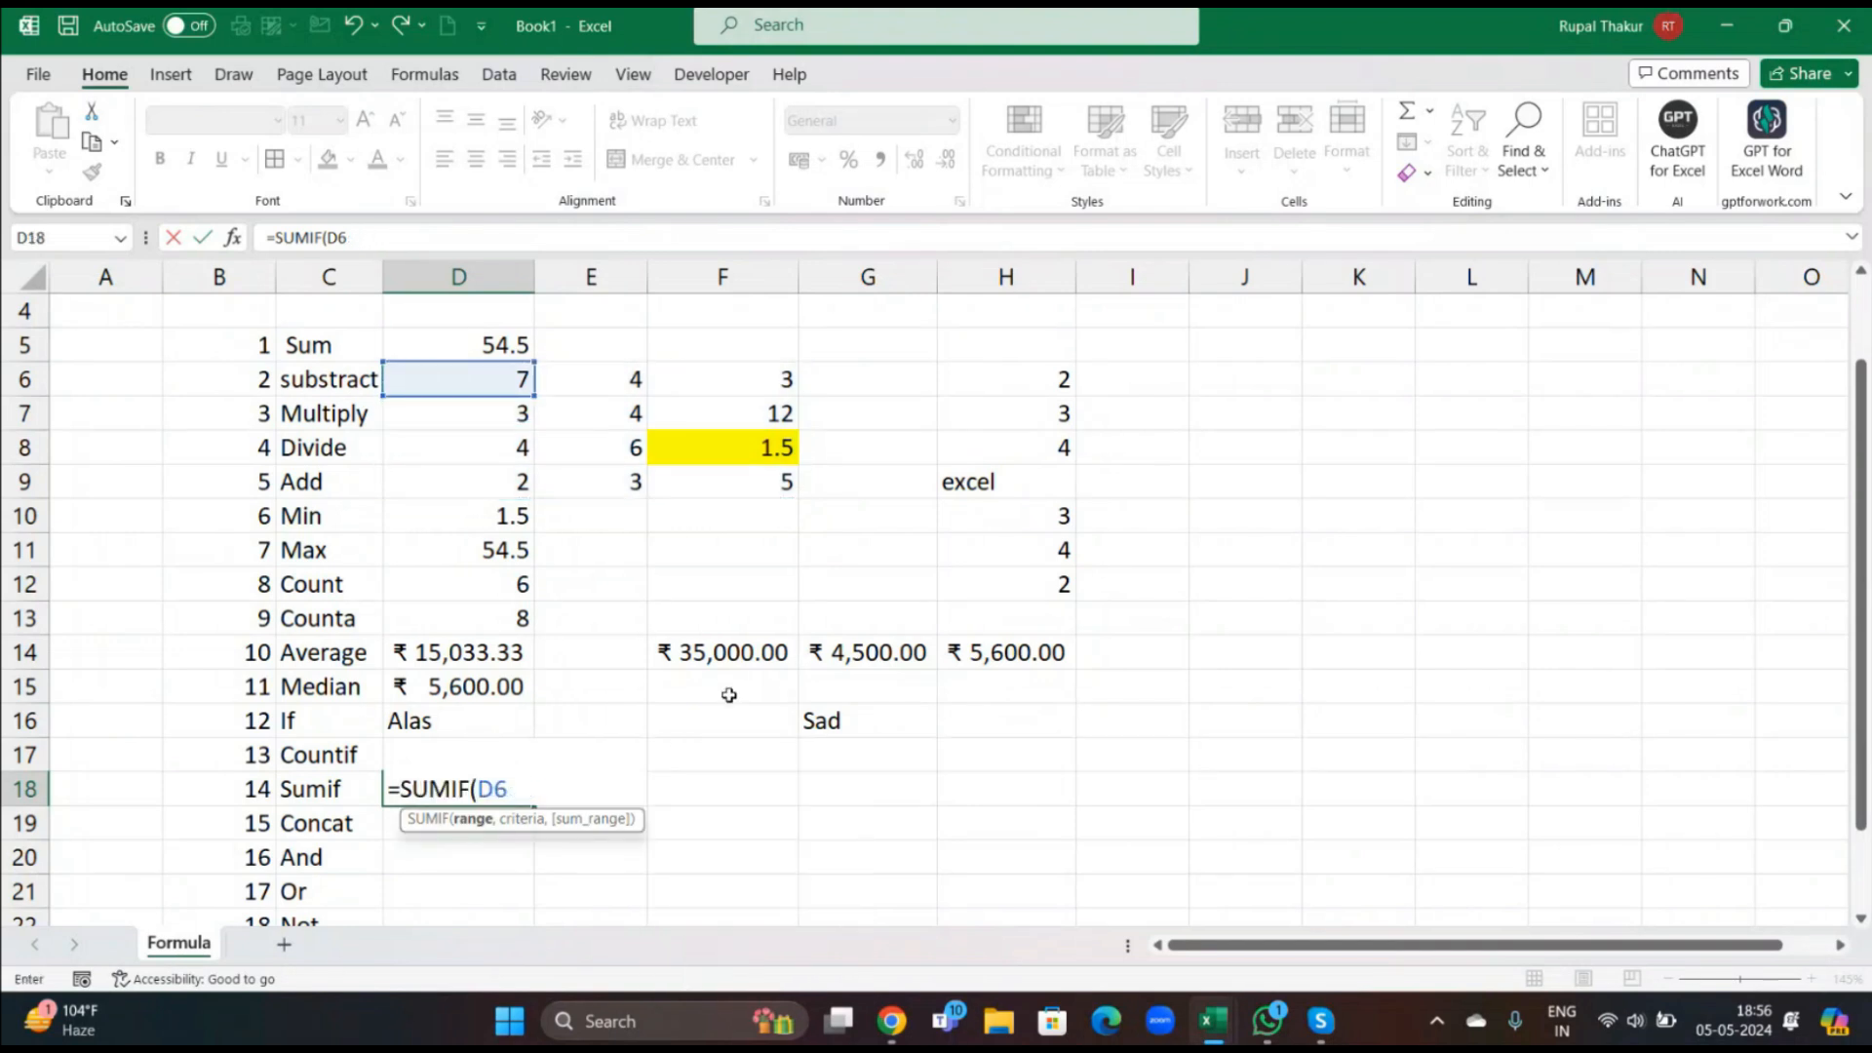
{"action": "key", "text": "BackSpace"}
{"action": "key", "text": "Escape"}
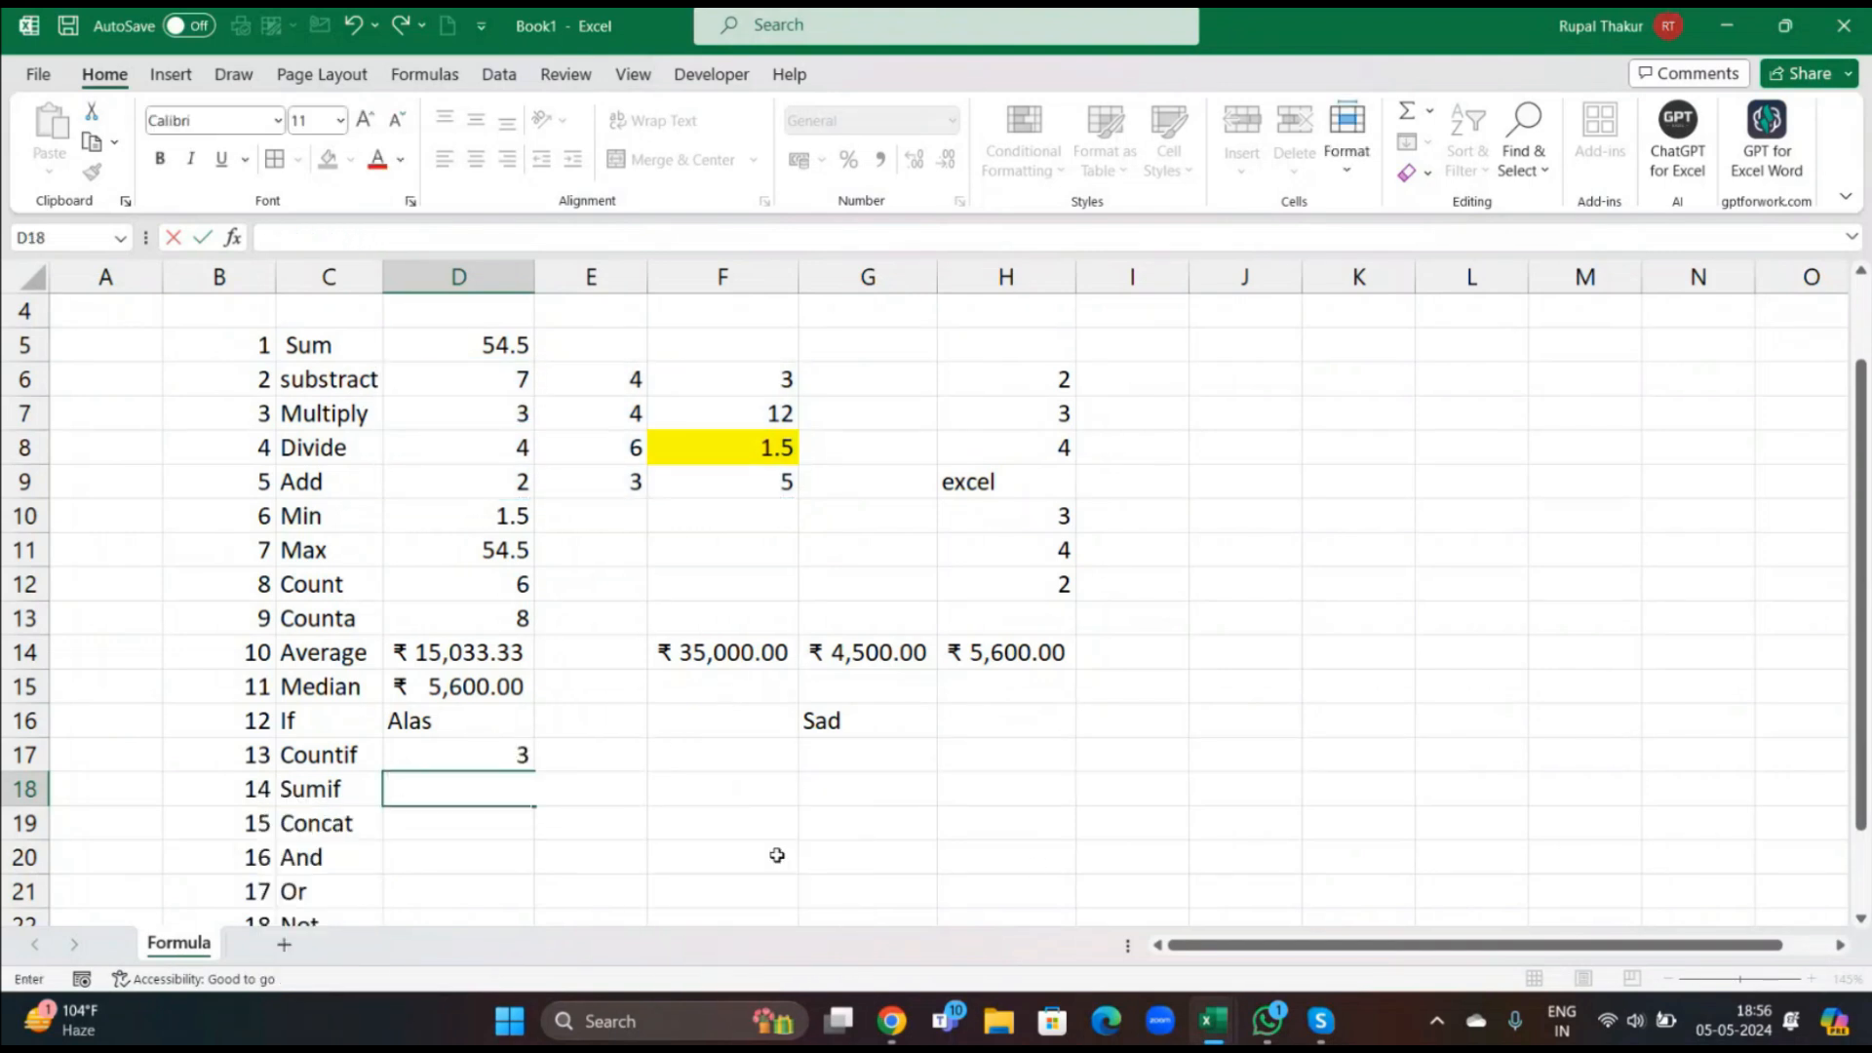
Enter the sample labels Excel in F18 and excel in G18, with 2020 in F19 and 2021 in G19 beneath them.
{"action": "left_click", "coordinate": [721, 792]}
{"action": "scroll", "coordinate": [721, 791], "scroll_direction": "down", "scroll_amount": 1}
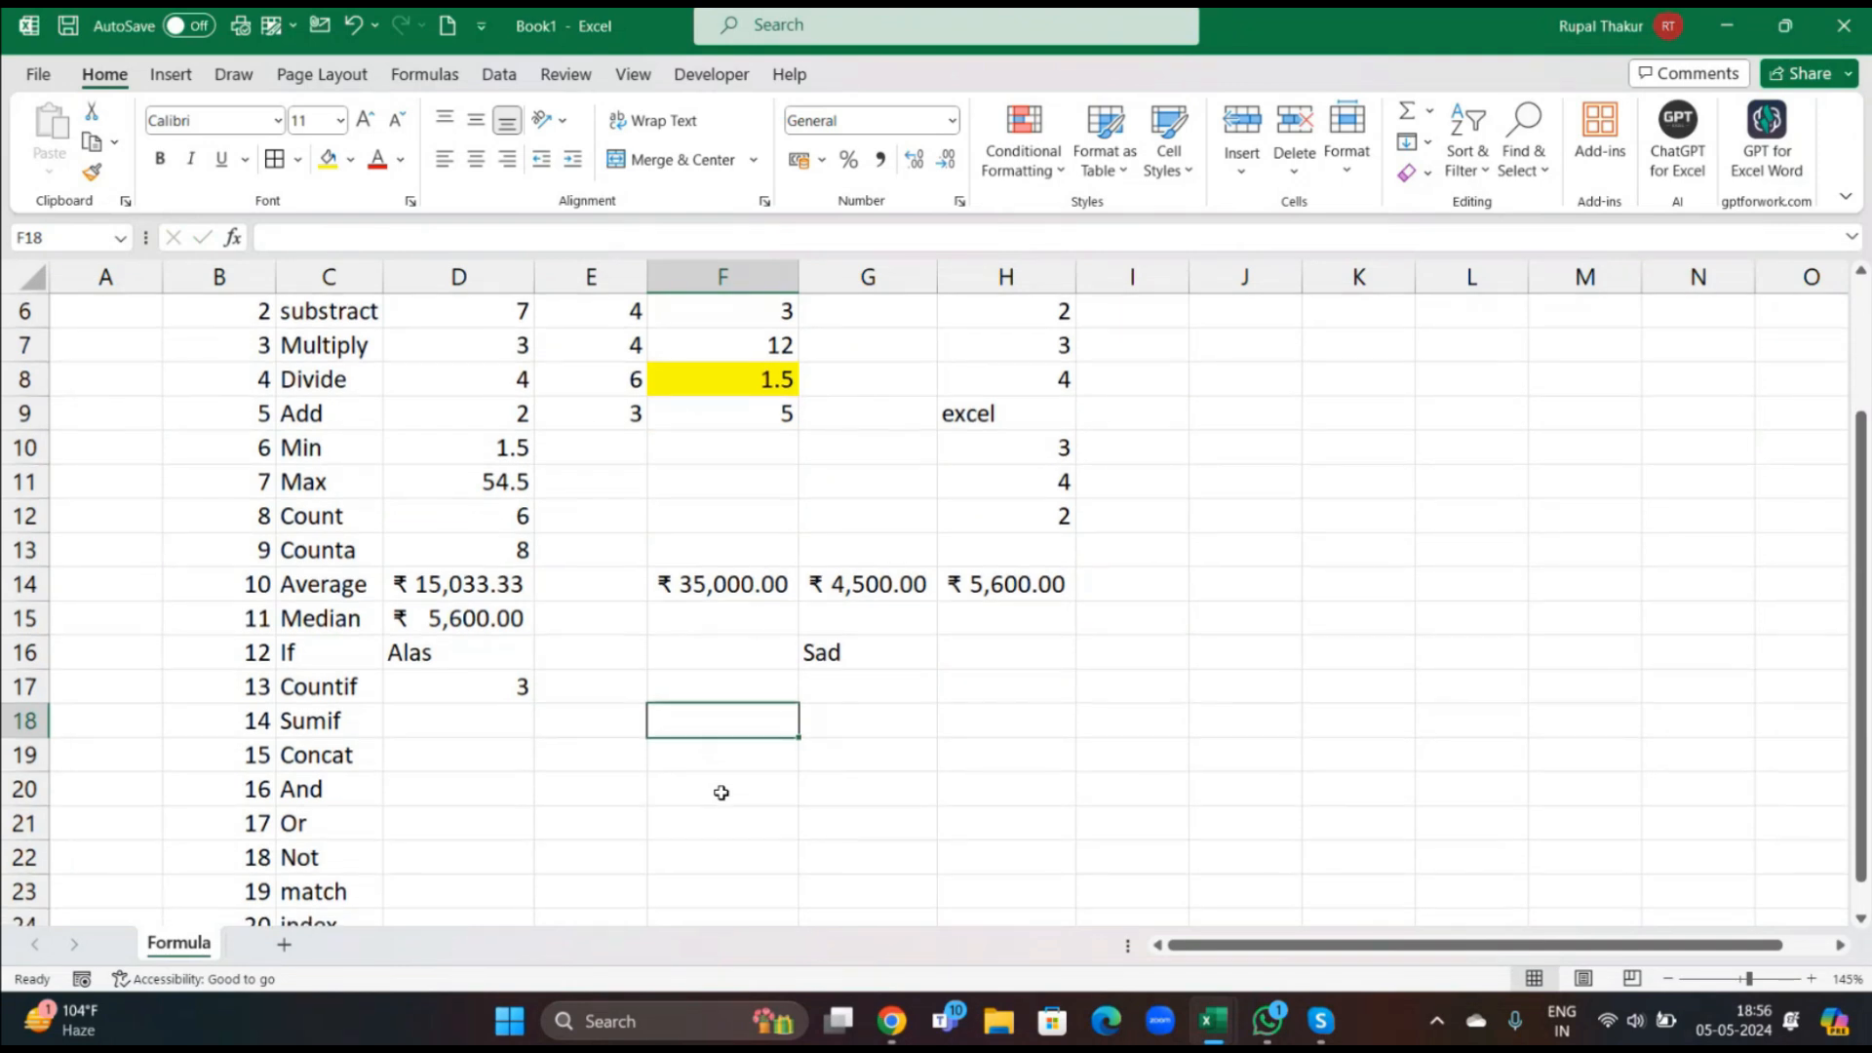
{"action": "type", "text": "Excel"}
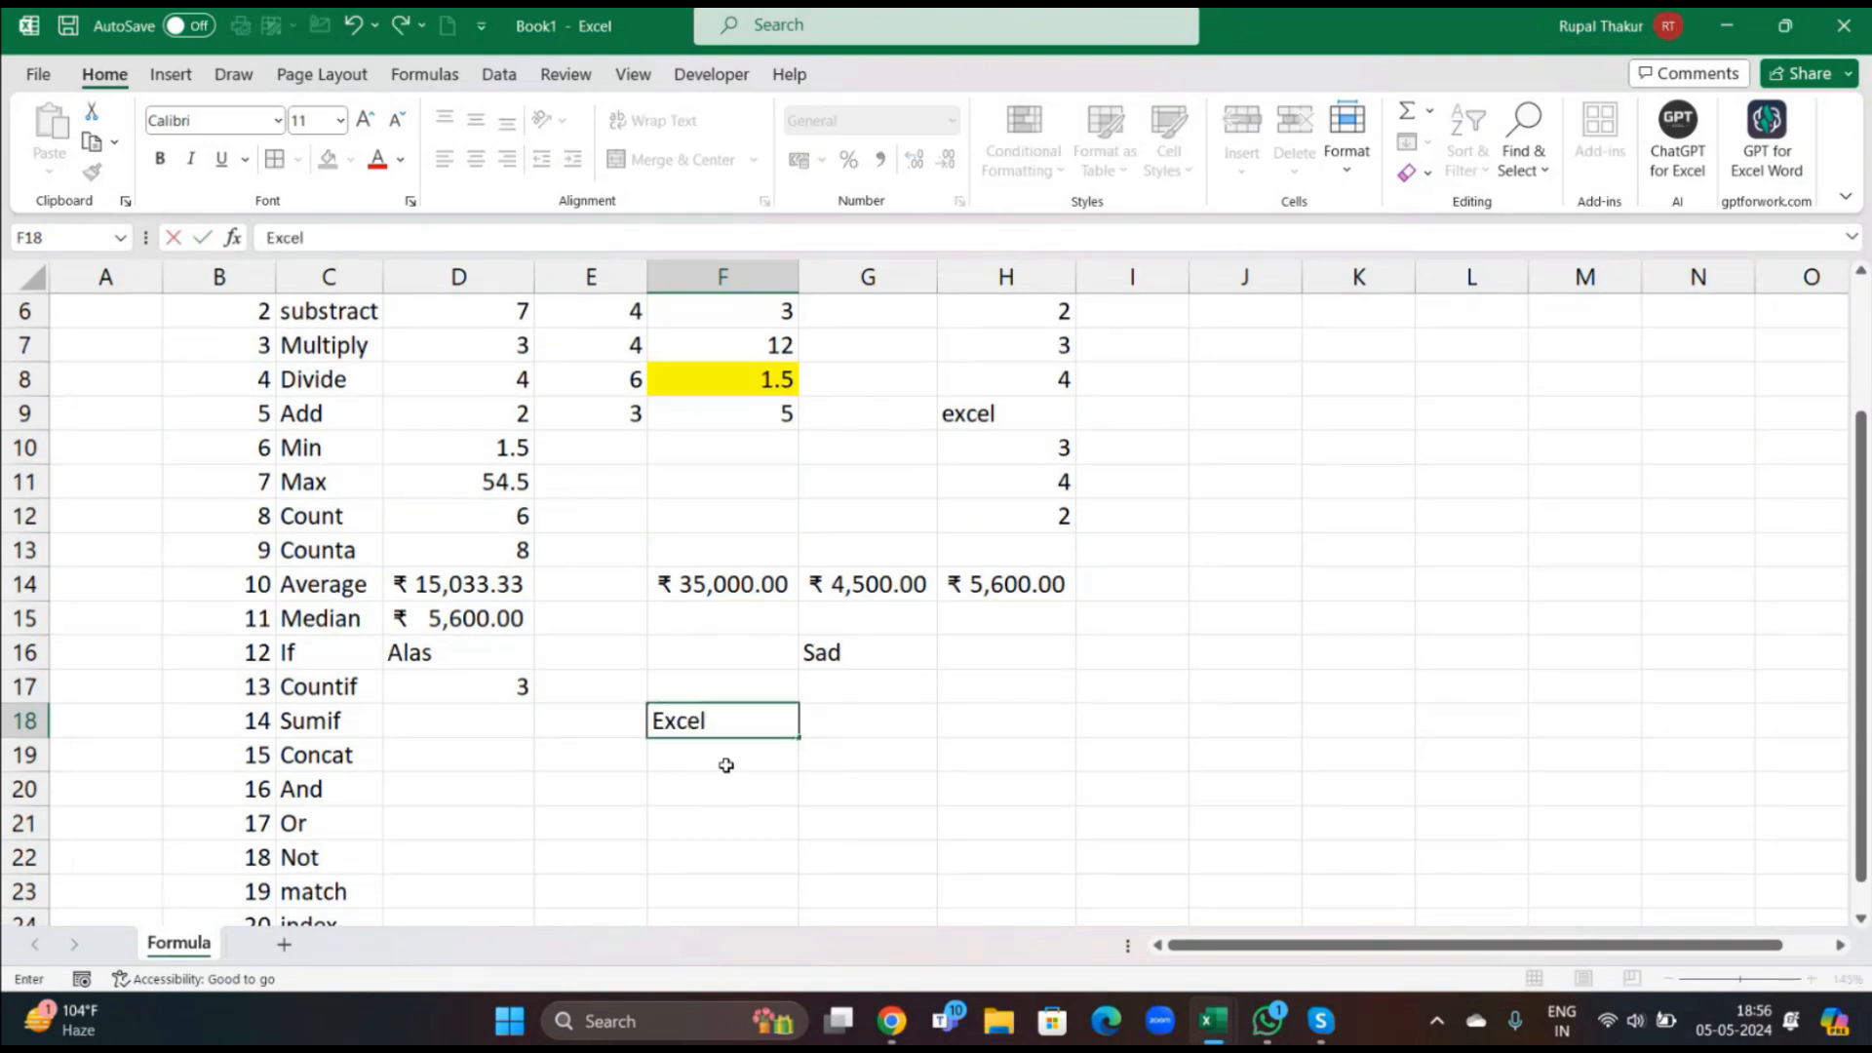
{"action": "left_click", "coordinate": [723, 763]}
{"action": "type", "text": "2020"}
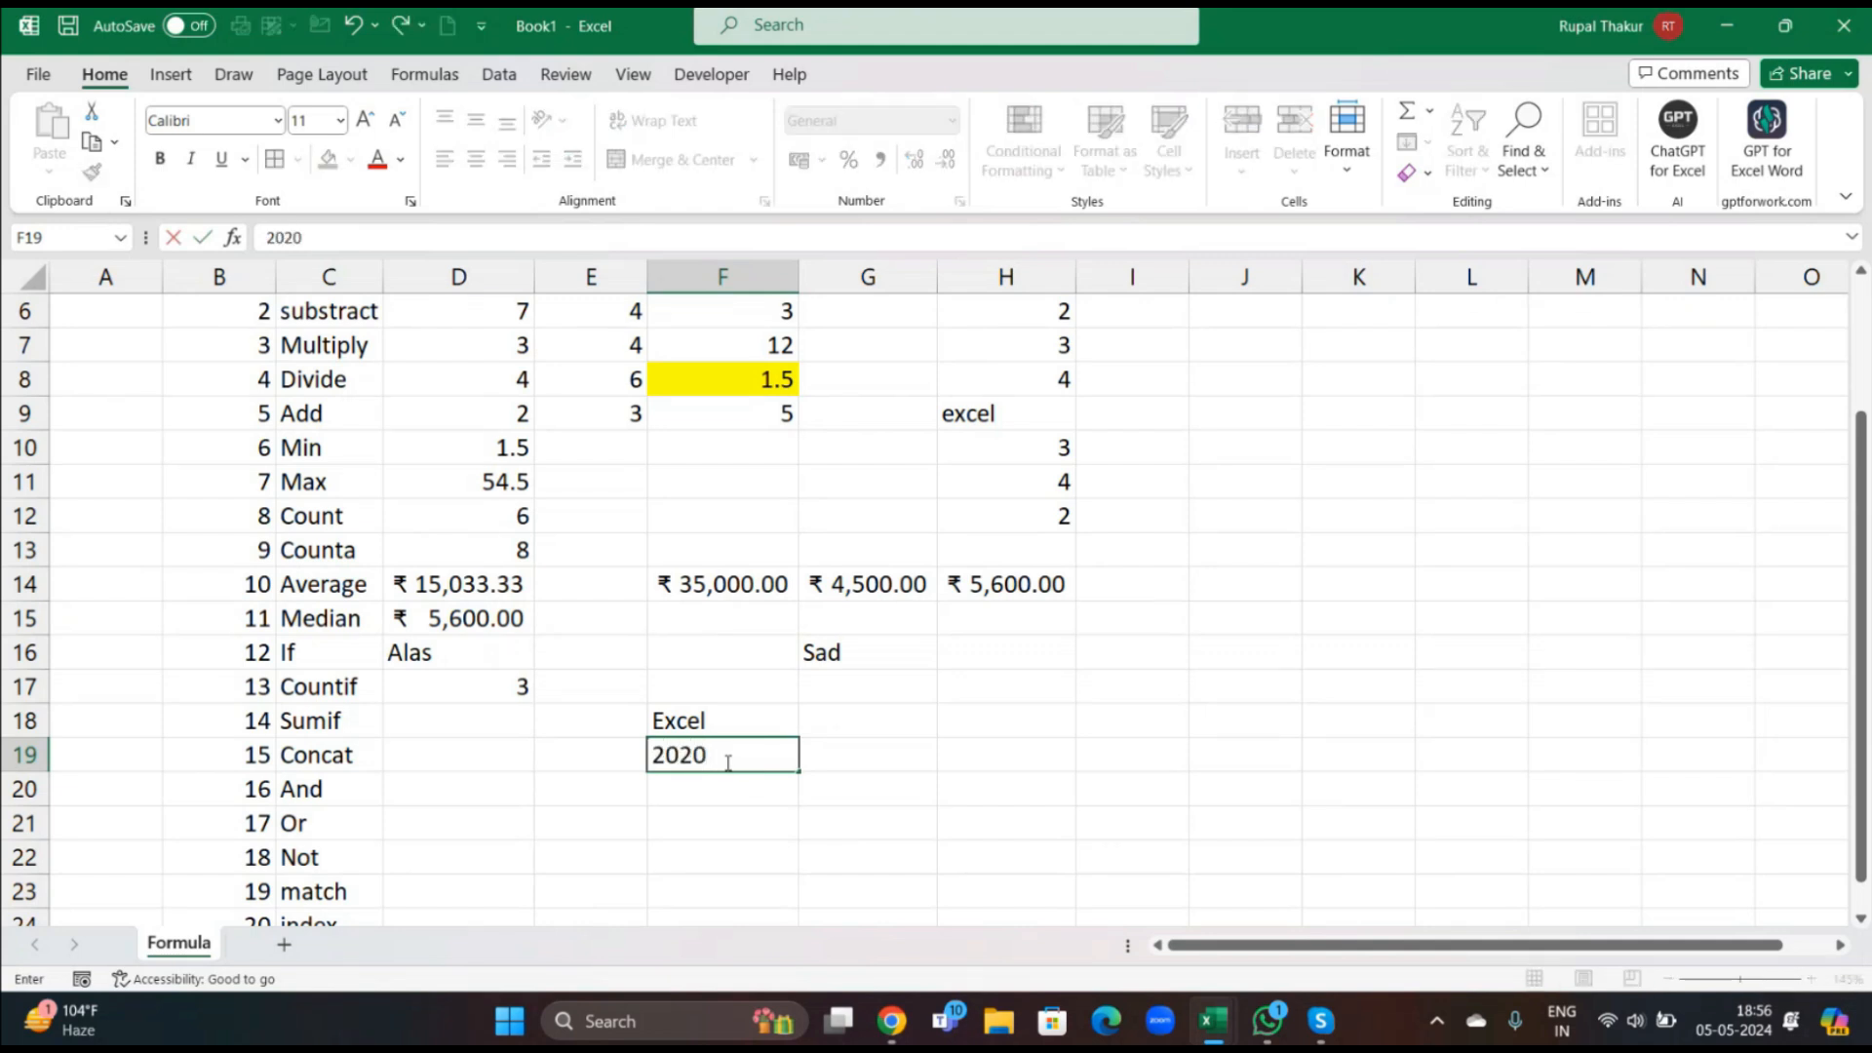
{"action": "left_click", "coordinate": [854, 726]}
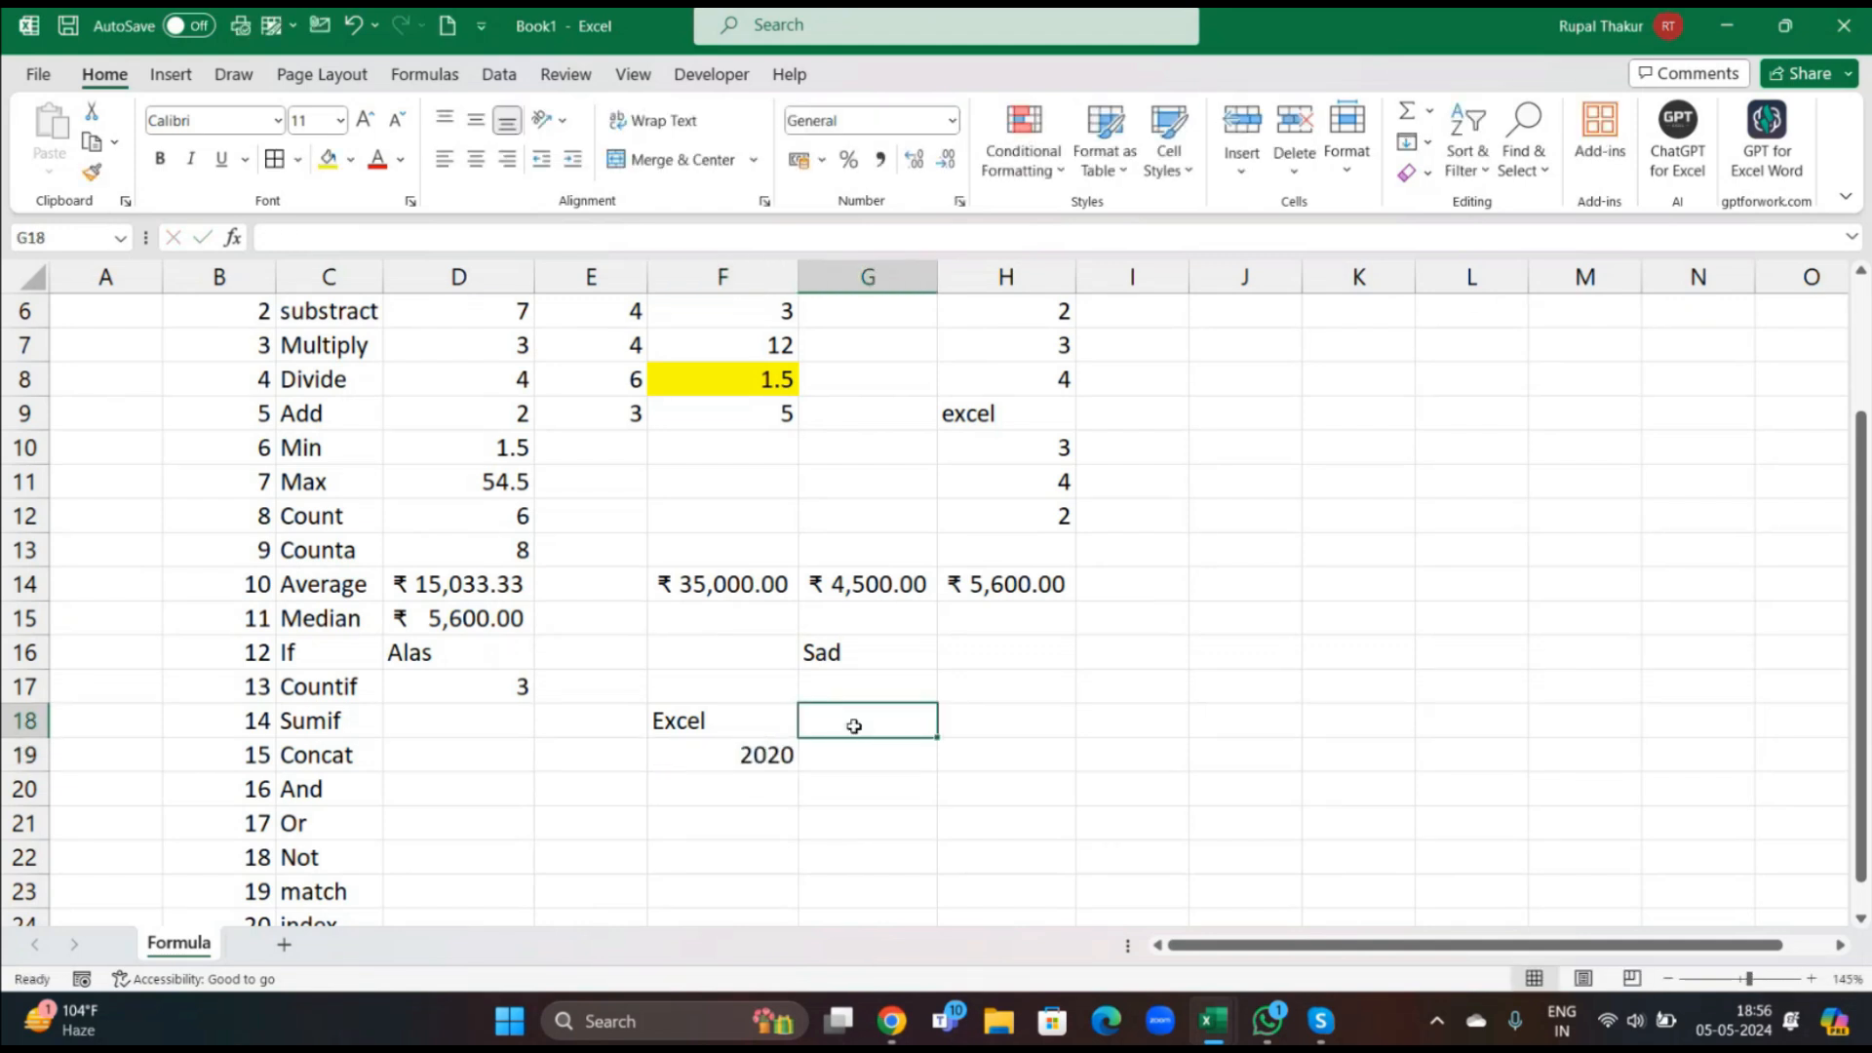
{"action": "type", "text": "excel"}
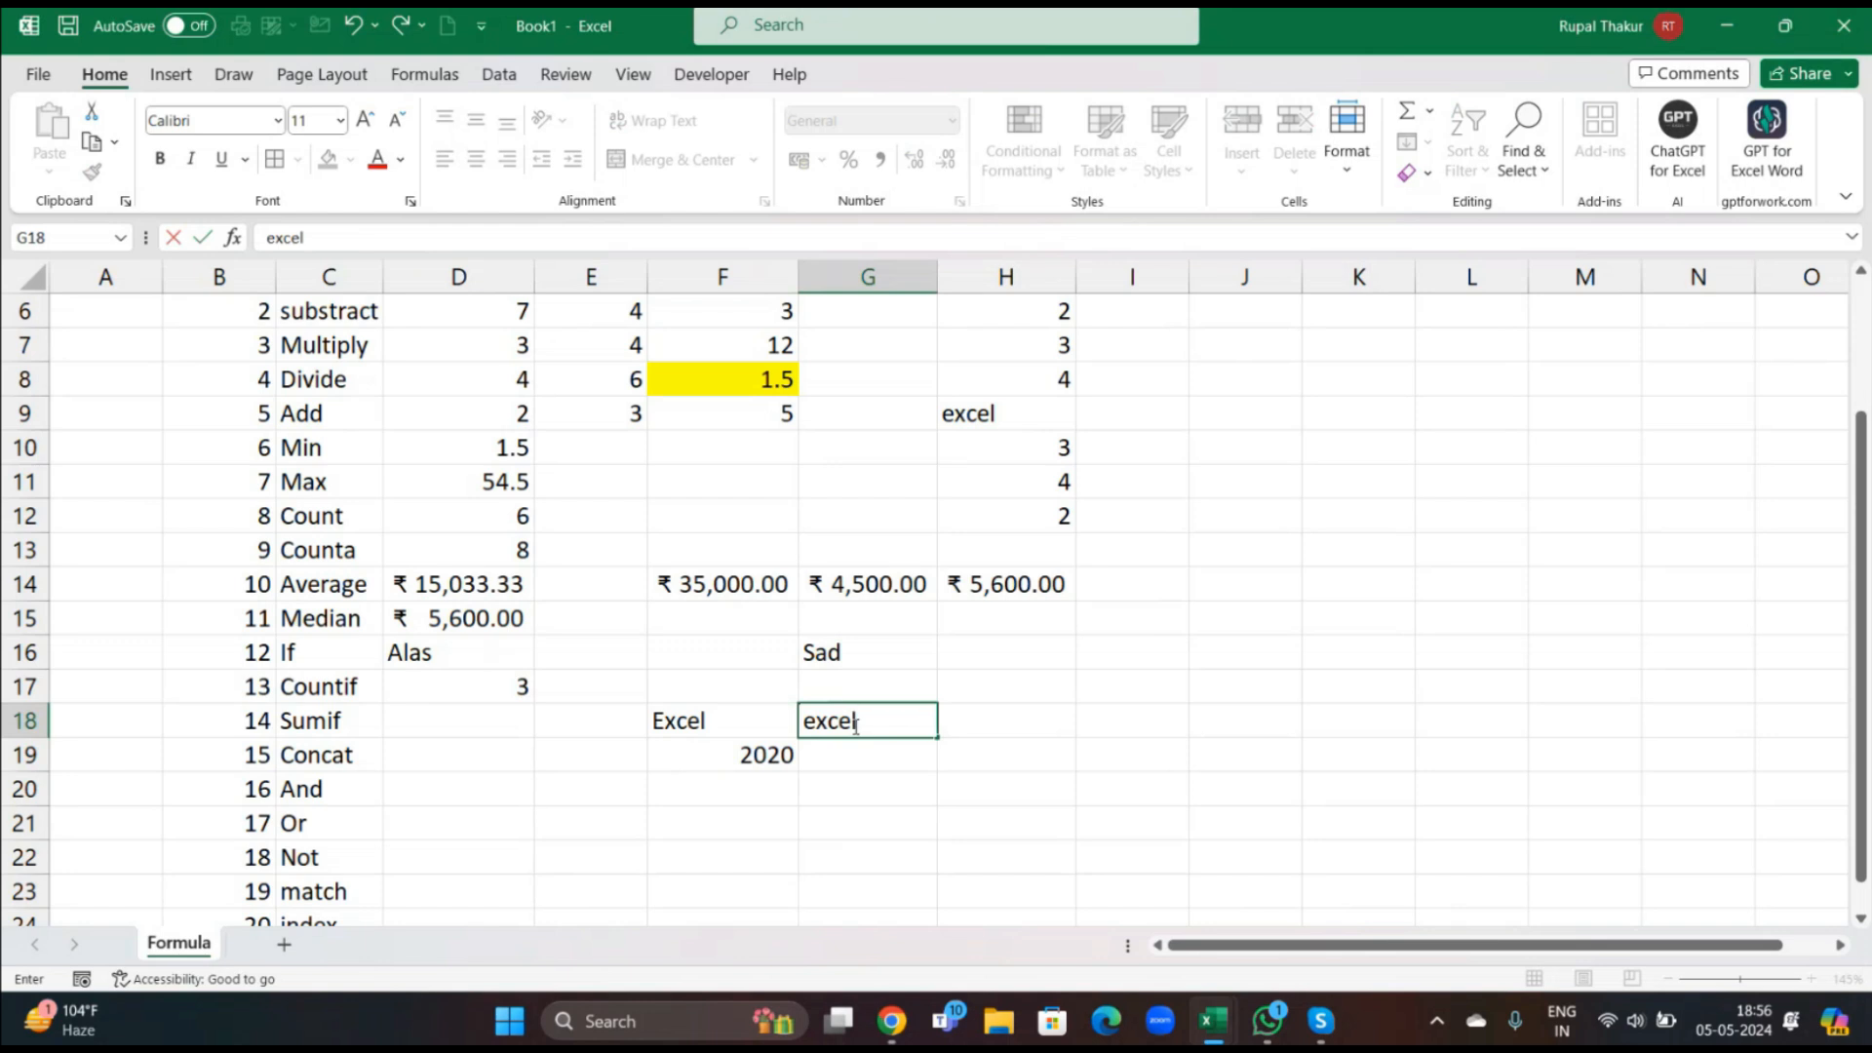
{"action": "left_click", "coordinate": [865, 761]}
{"action": "type", "text": "2021"}
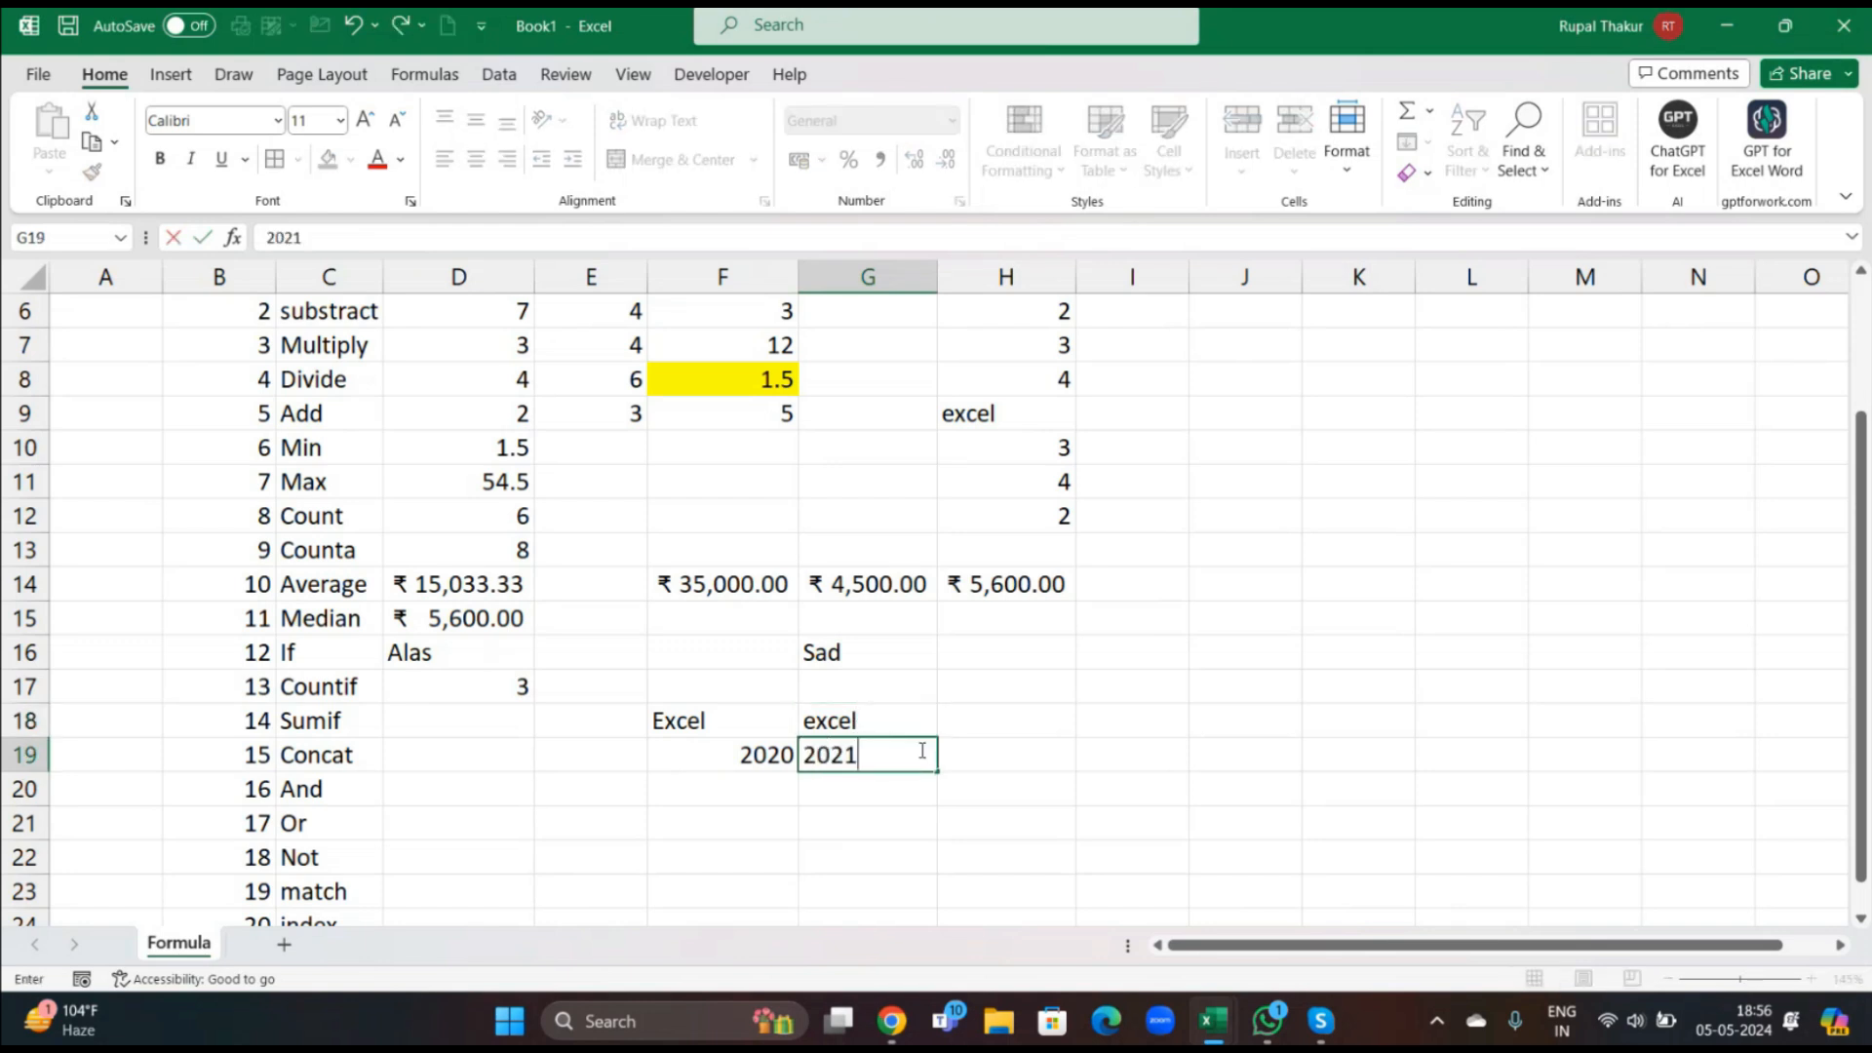
Add a third sample column with the label PPt in H18 and 2020 in H19.
{"action": "left_click", "coordinate": [995, 716]}
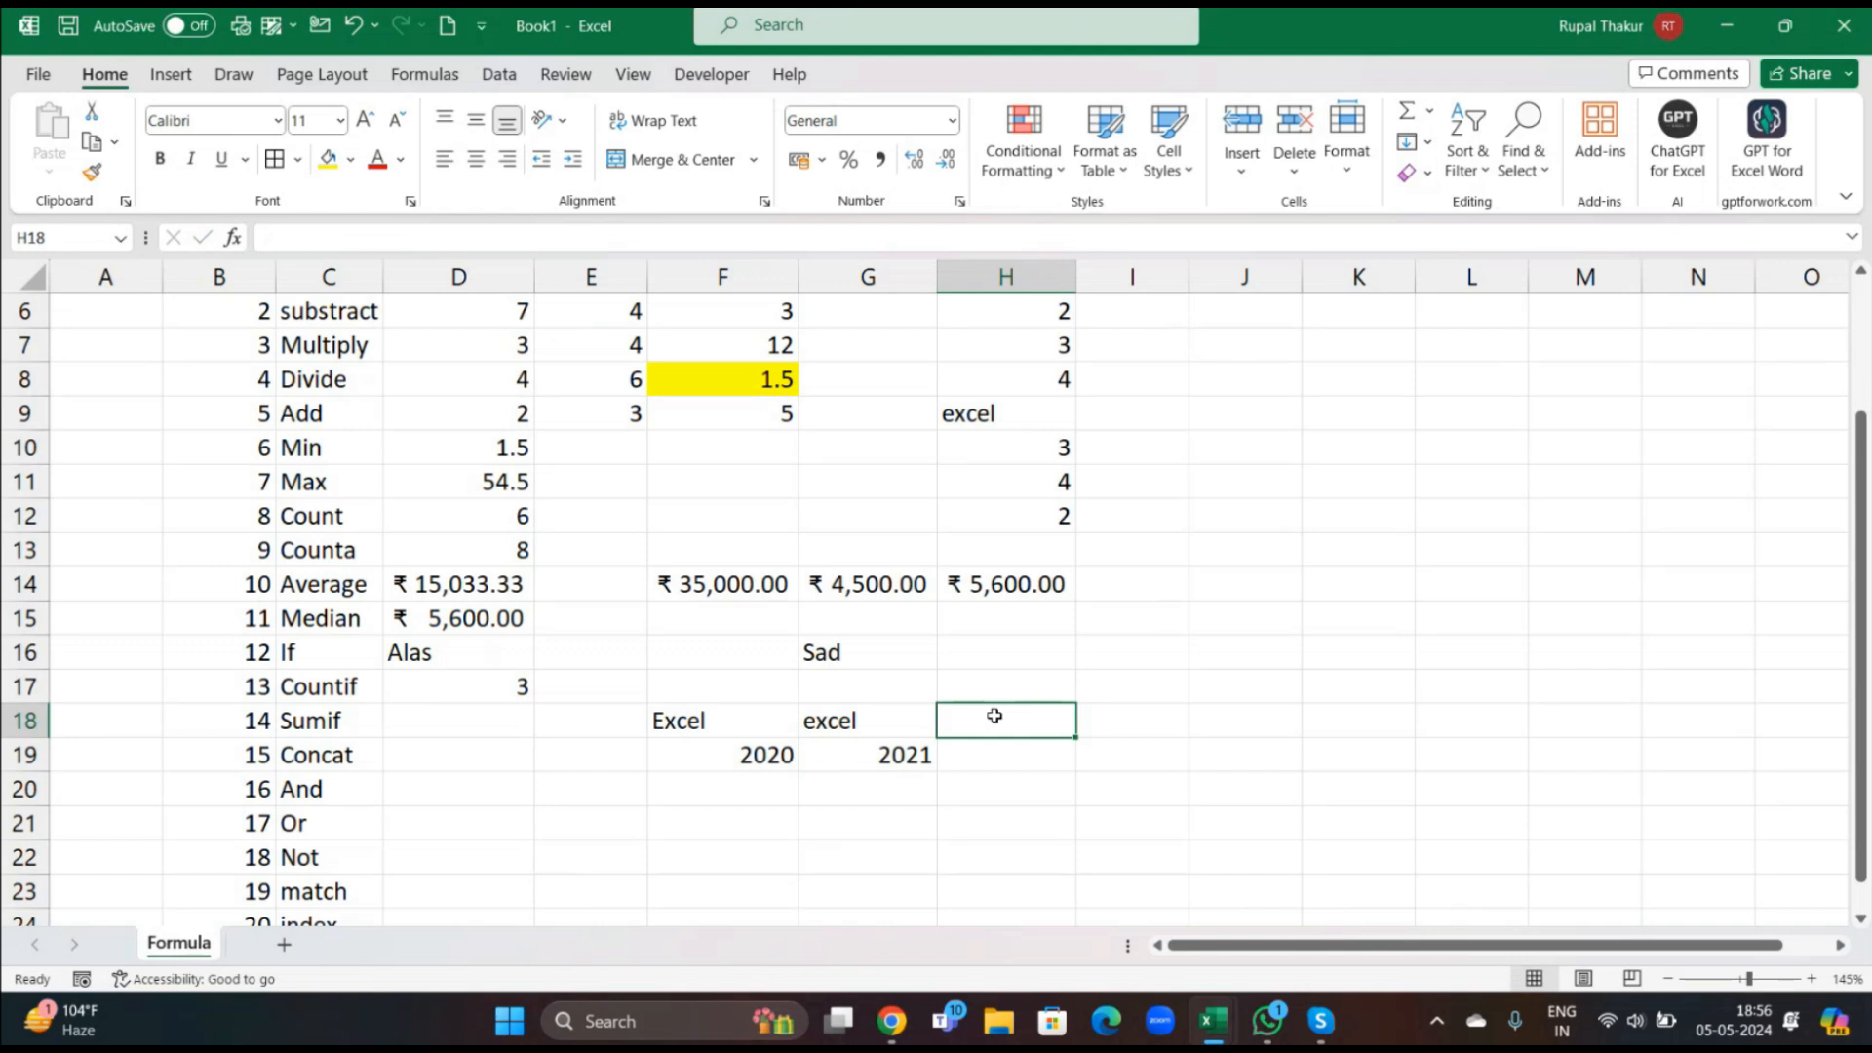
{"action": "type", "text": "PPt"}
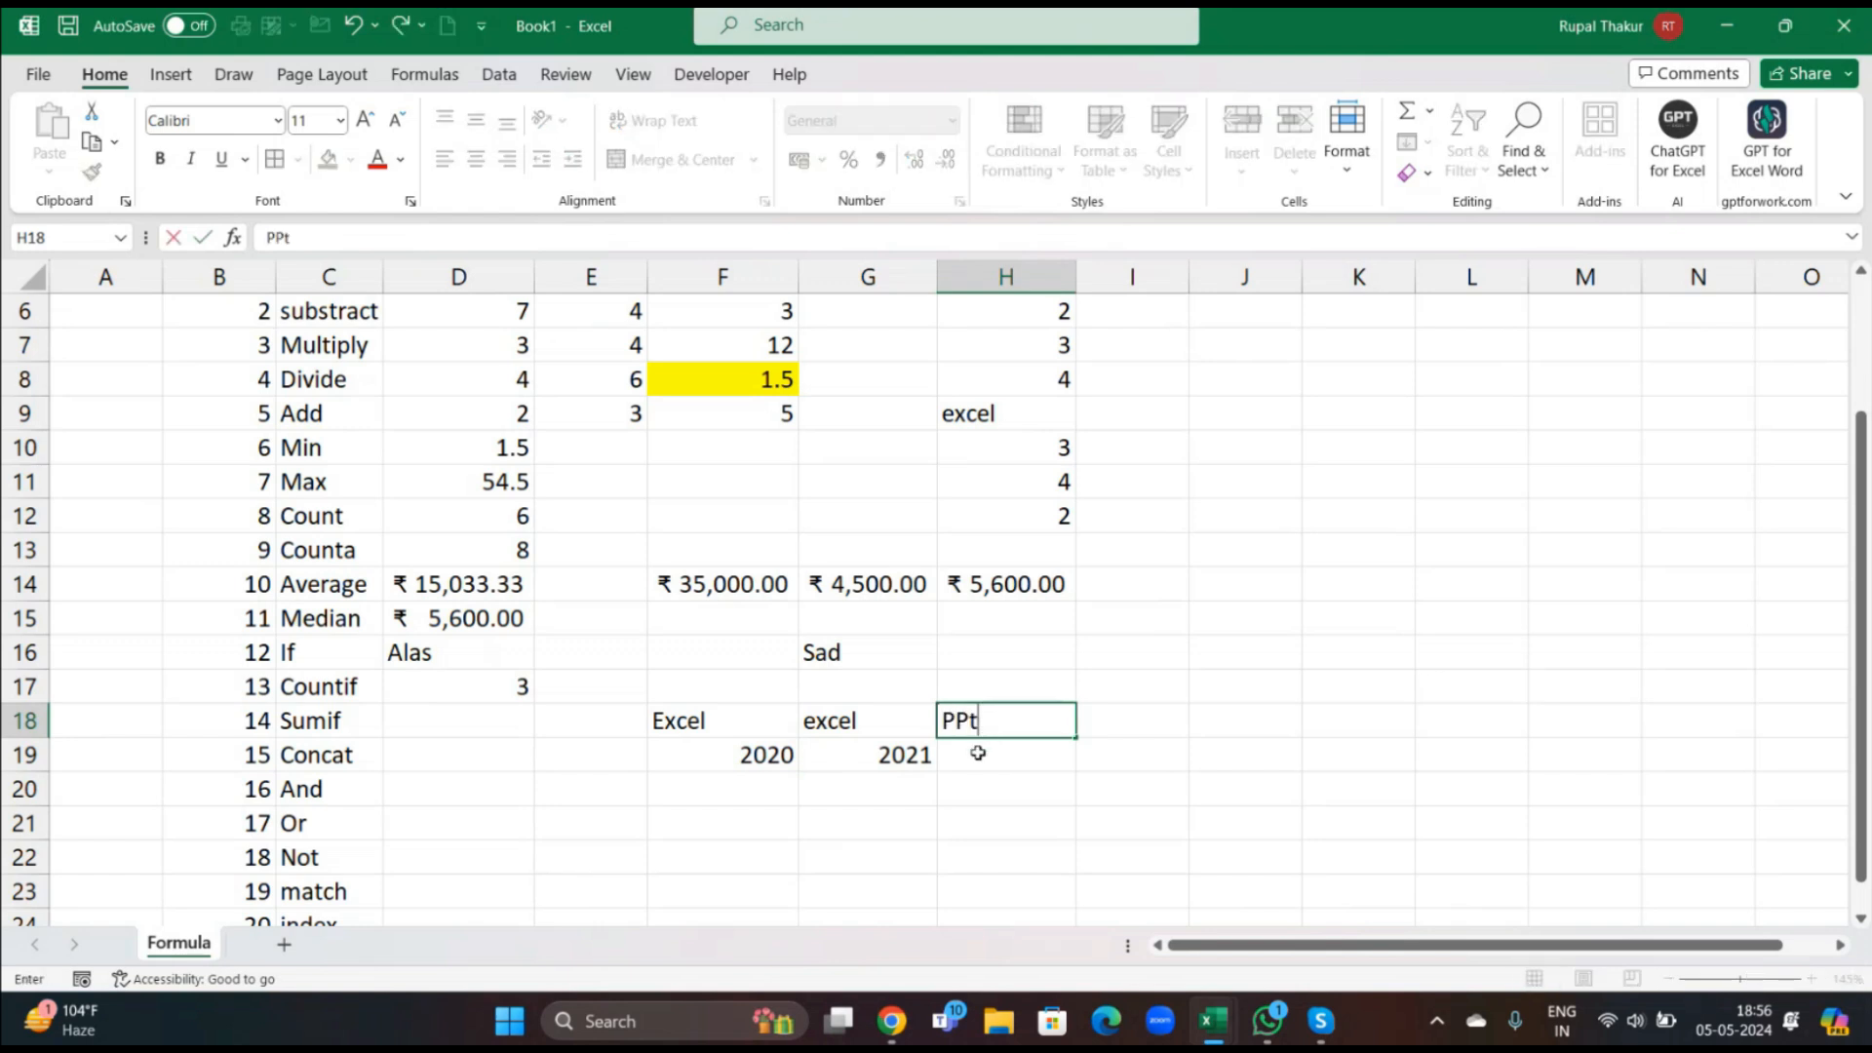
{"action": "left_click", "coordinate": [978, 753]}
{"action": "type", "text": "2020"}
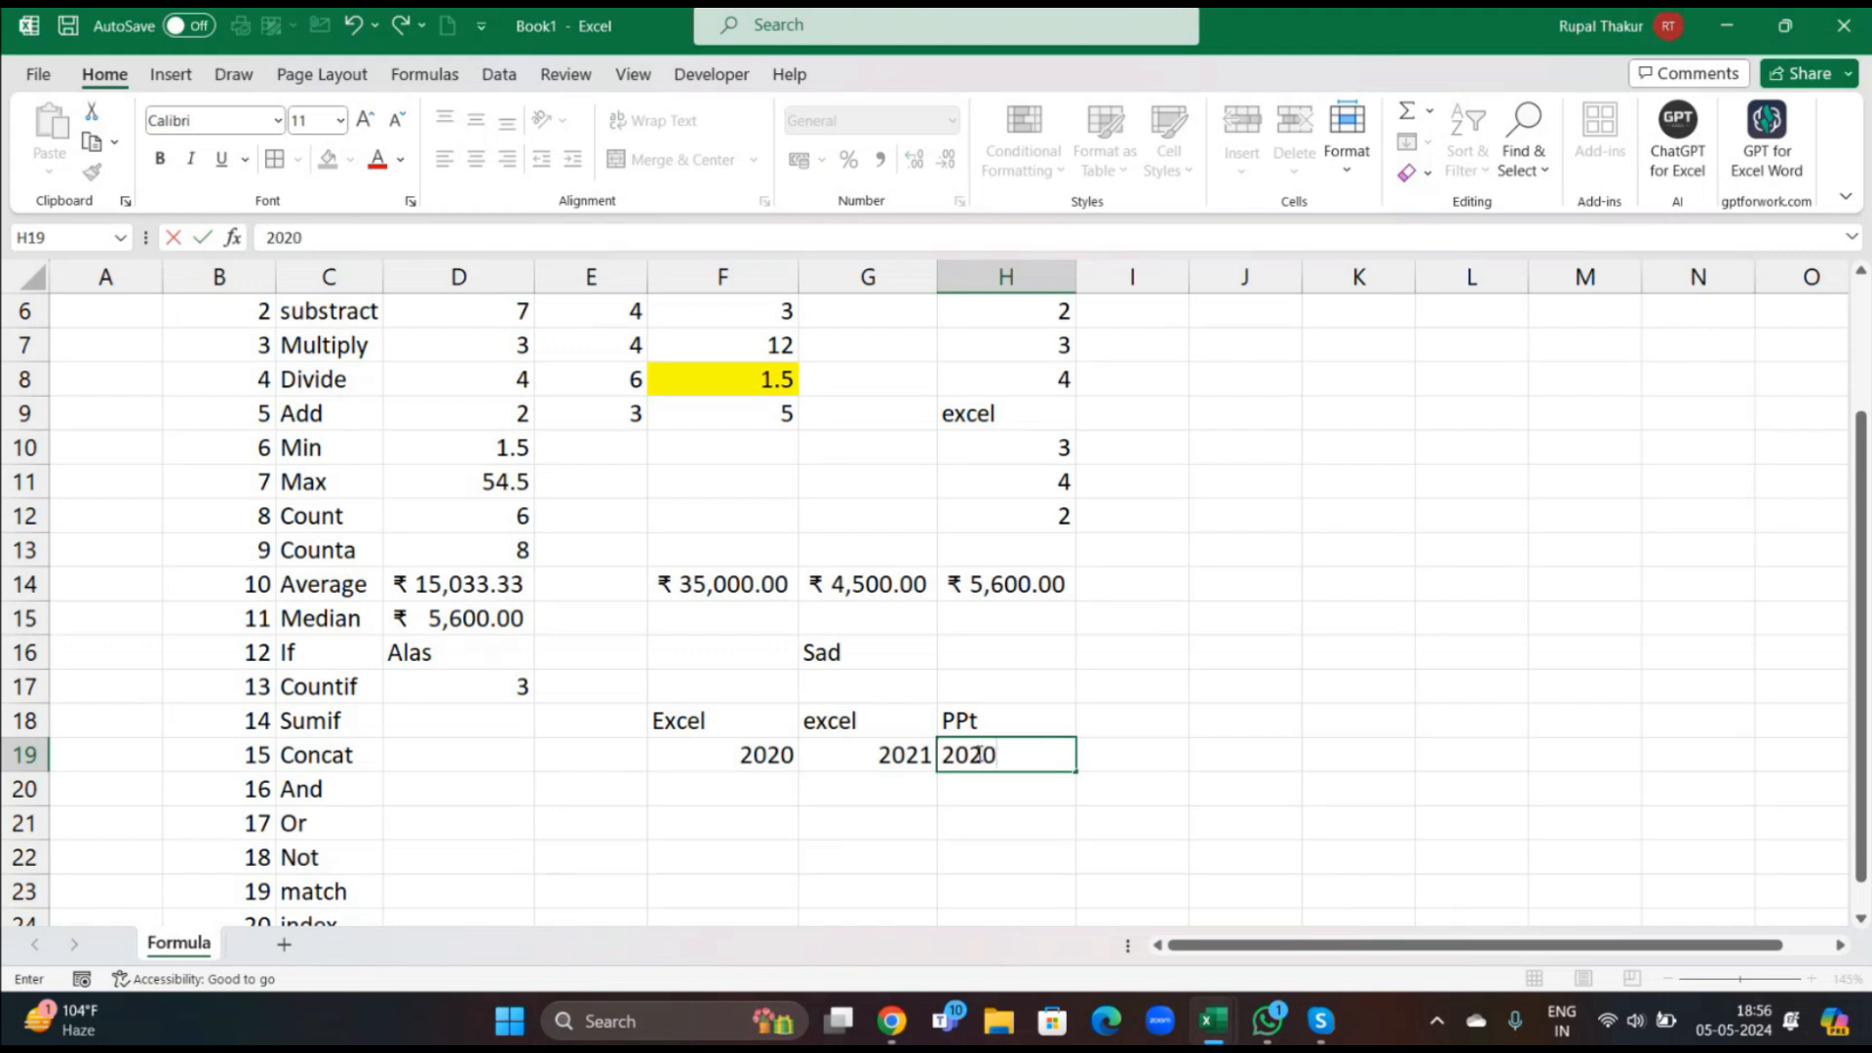
{"action": "left_click", "coordinate": [1217, 733]}
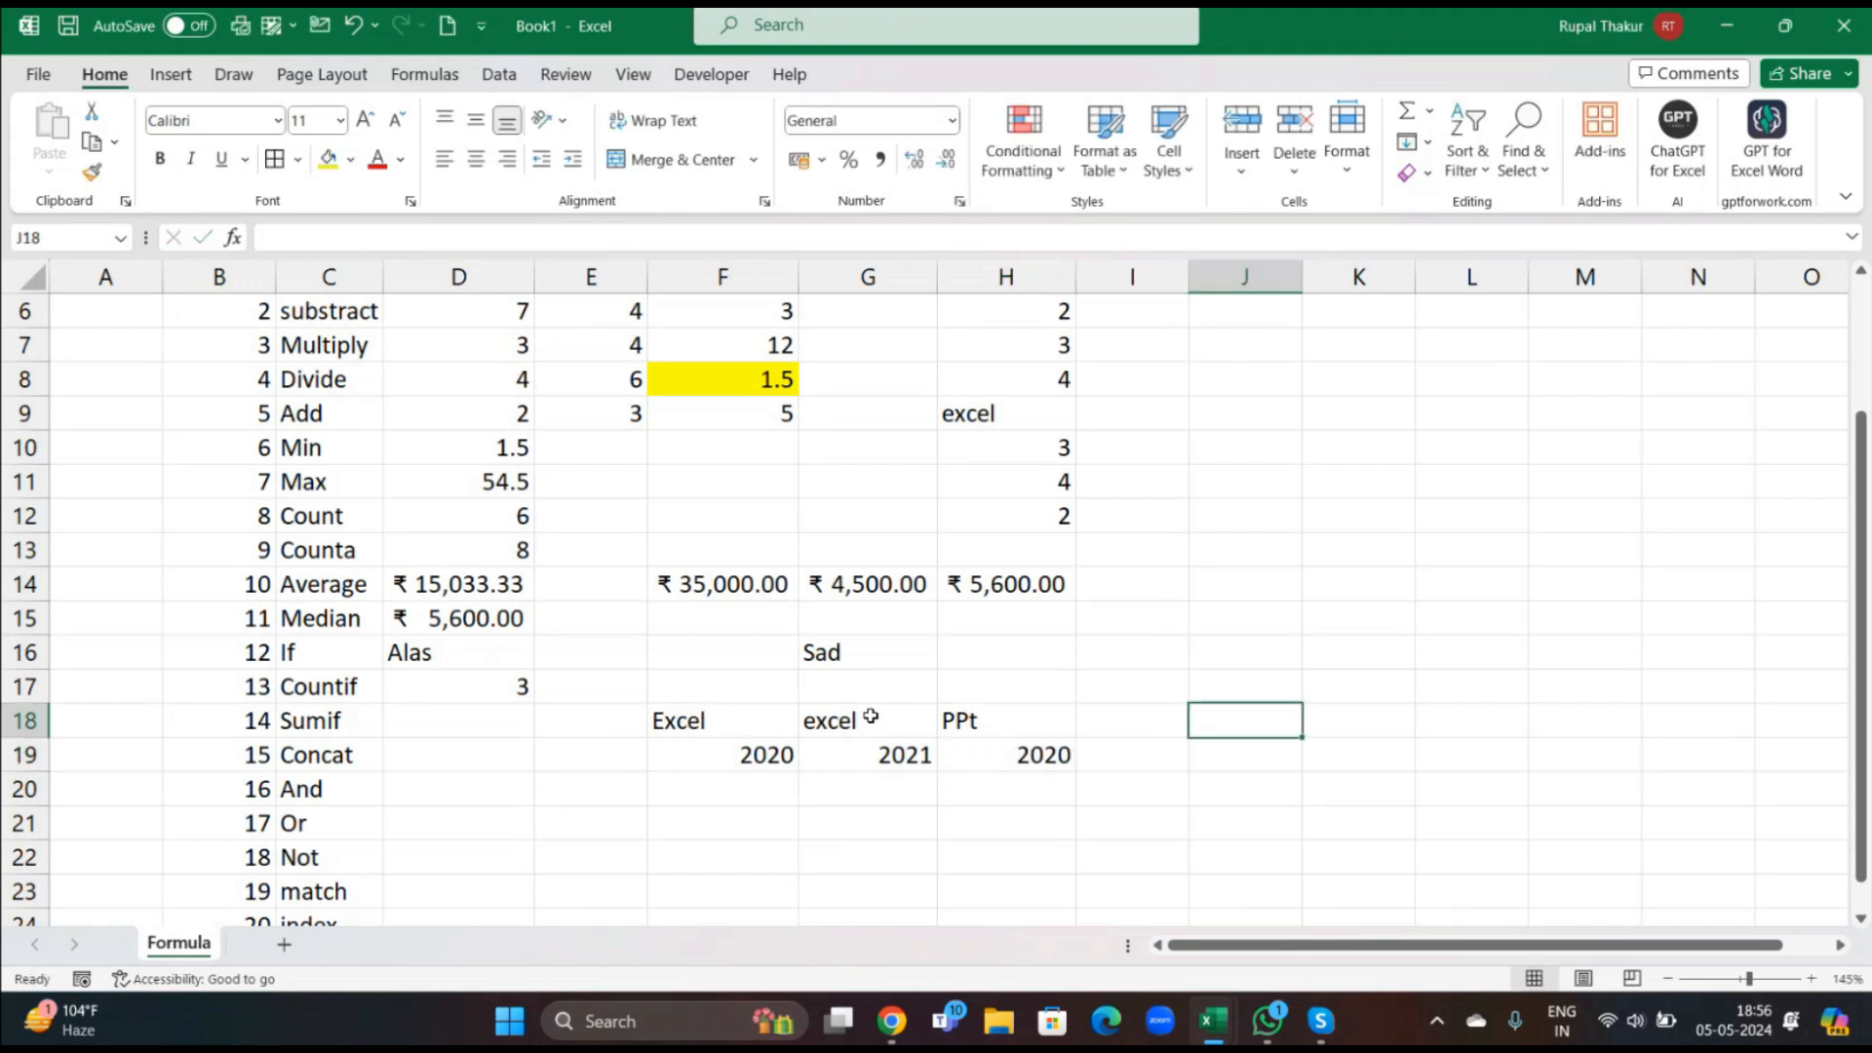
{"action": "left_click", "coordinate": [462, 722]}
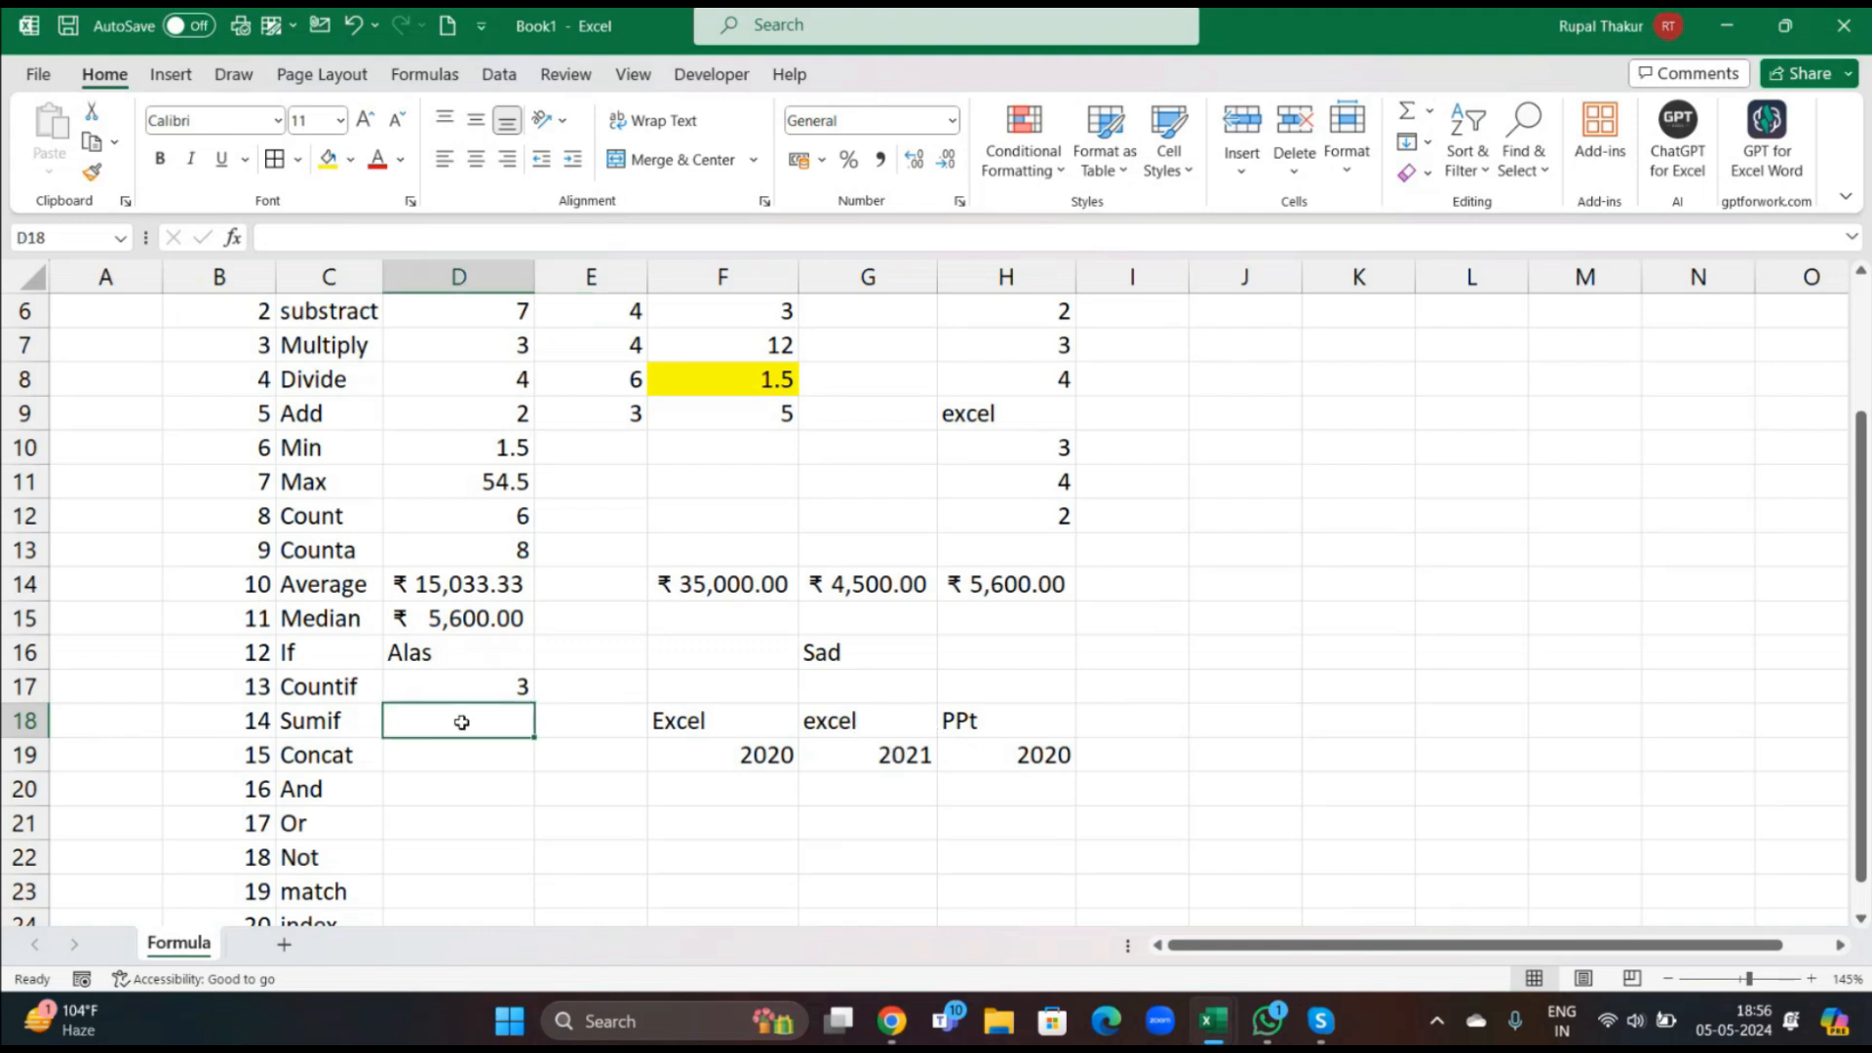
{"action": "type", "text": "="}
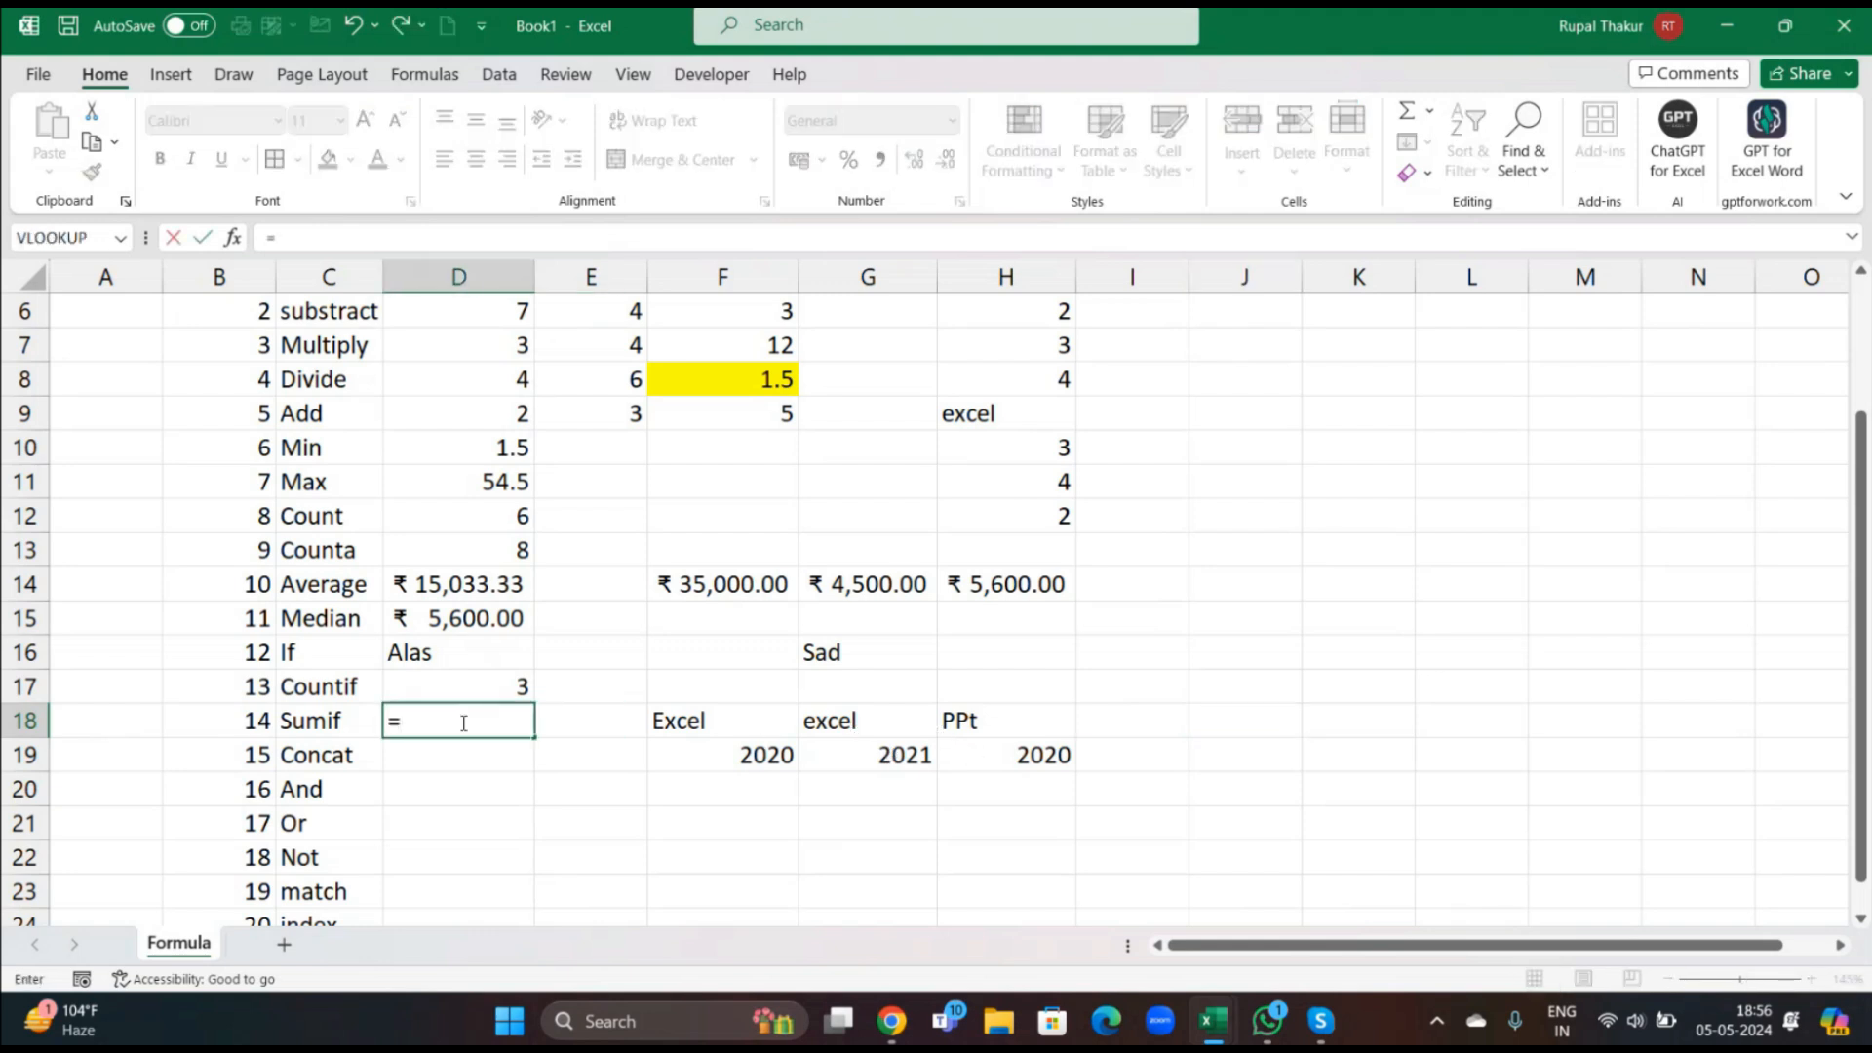
{"action": "left_click", "coordinate": [733, 757]}
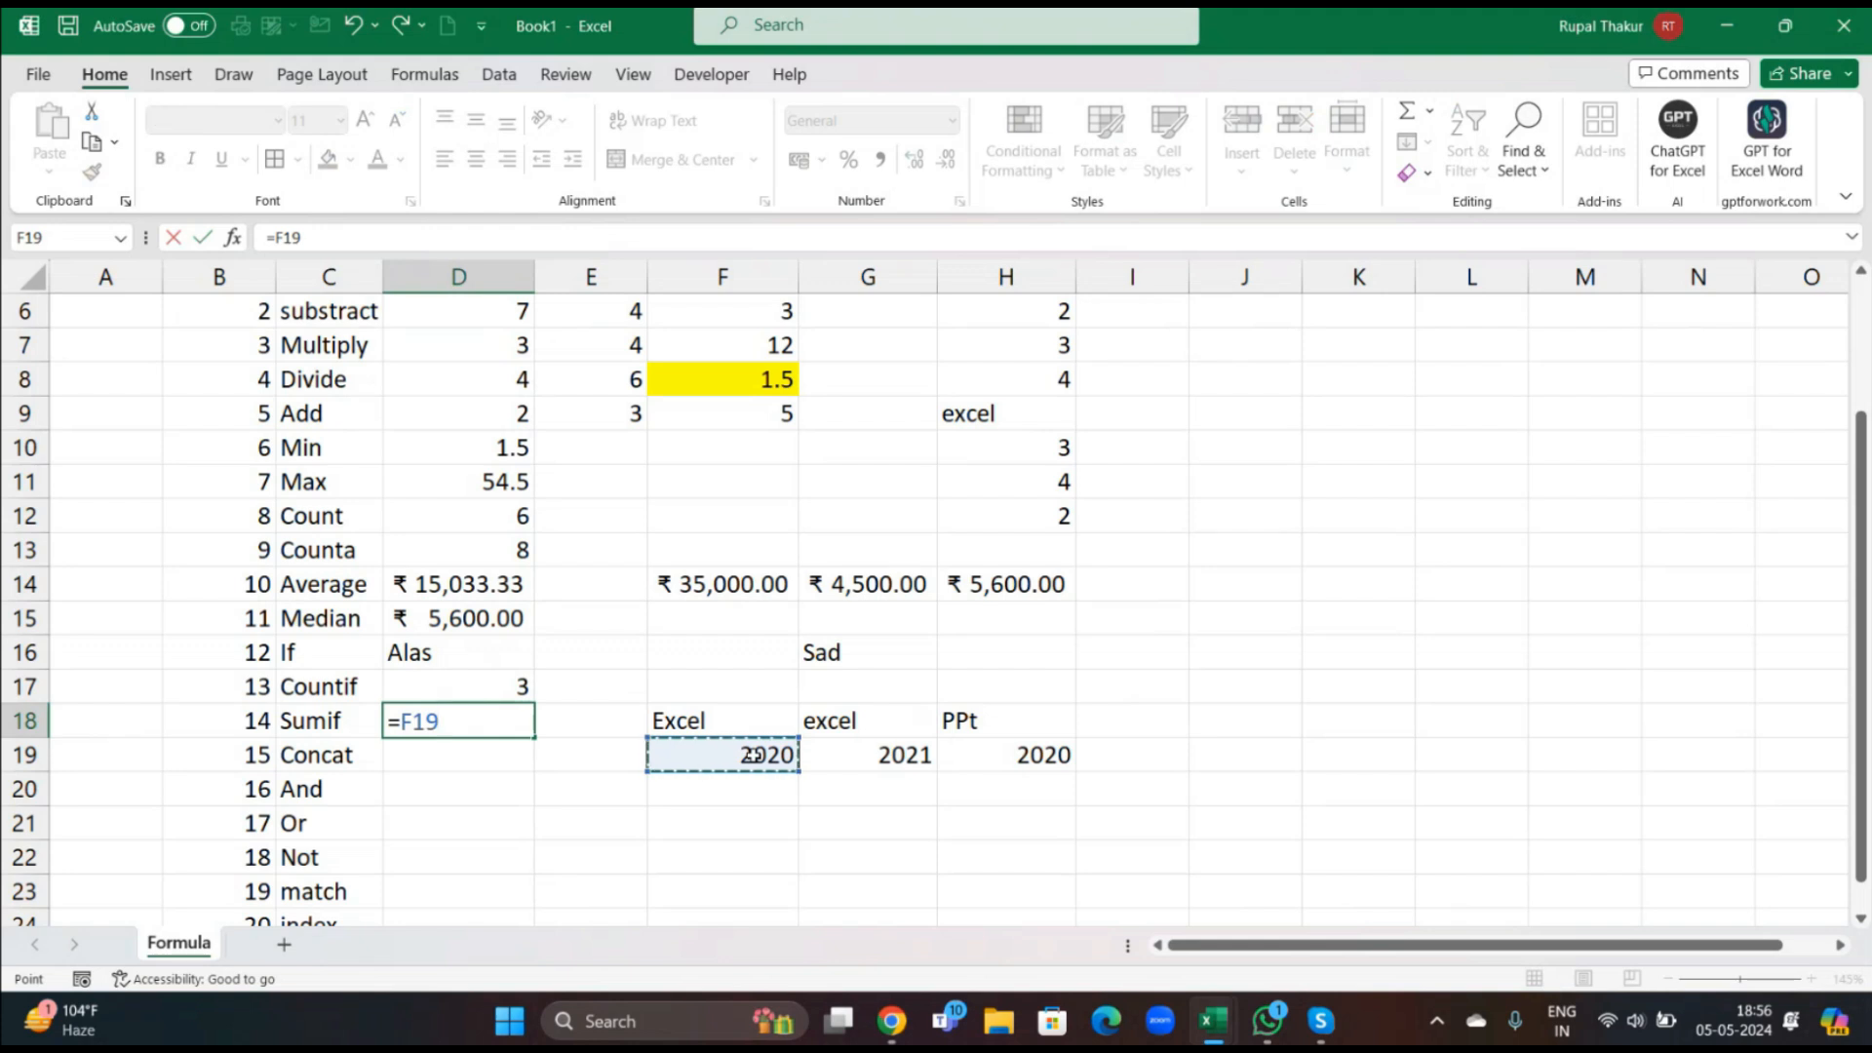
{"action": "key", "text": "Escape"}
Replace the numbers under the three sample labels with 2 in F19, 3 in G19 and 5 in H19.
{"action": "left_click", "coordinate": [792, 755]}
{"action": "key", "text": "Delete"}
{"action": "type", "text": "2"}
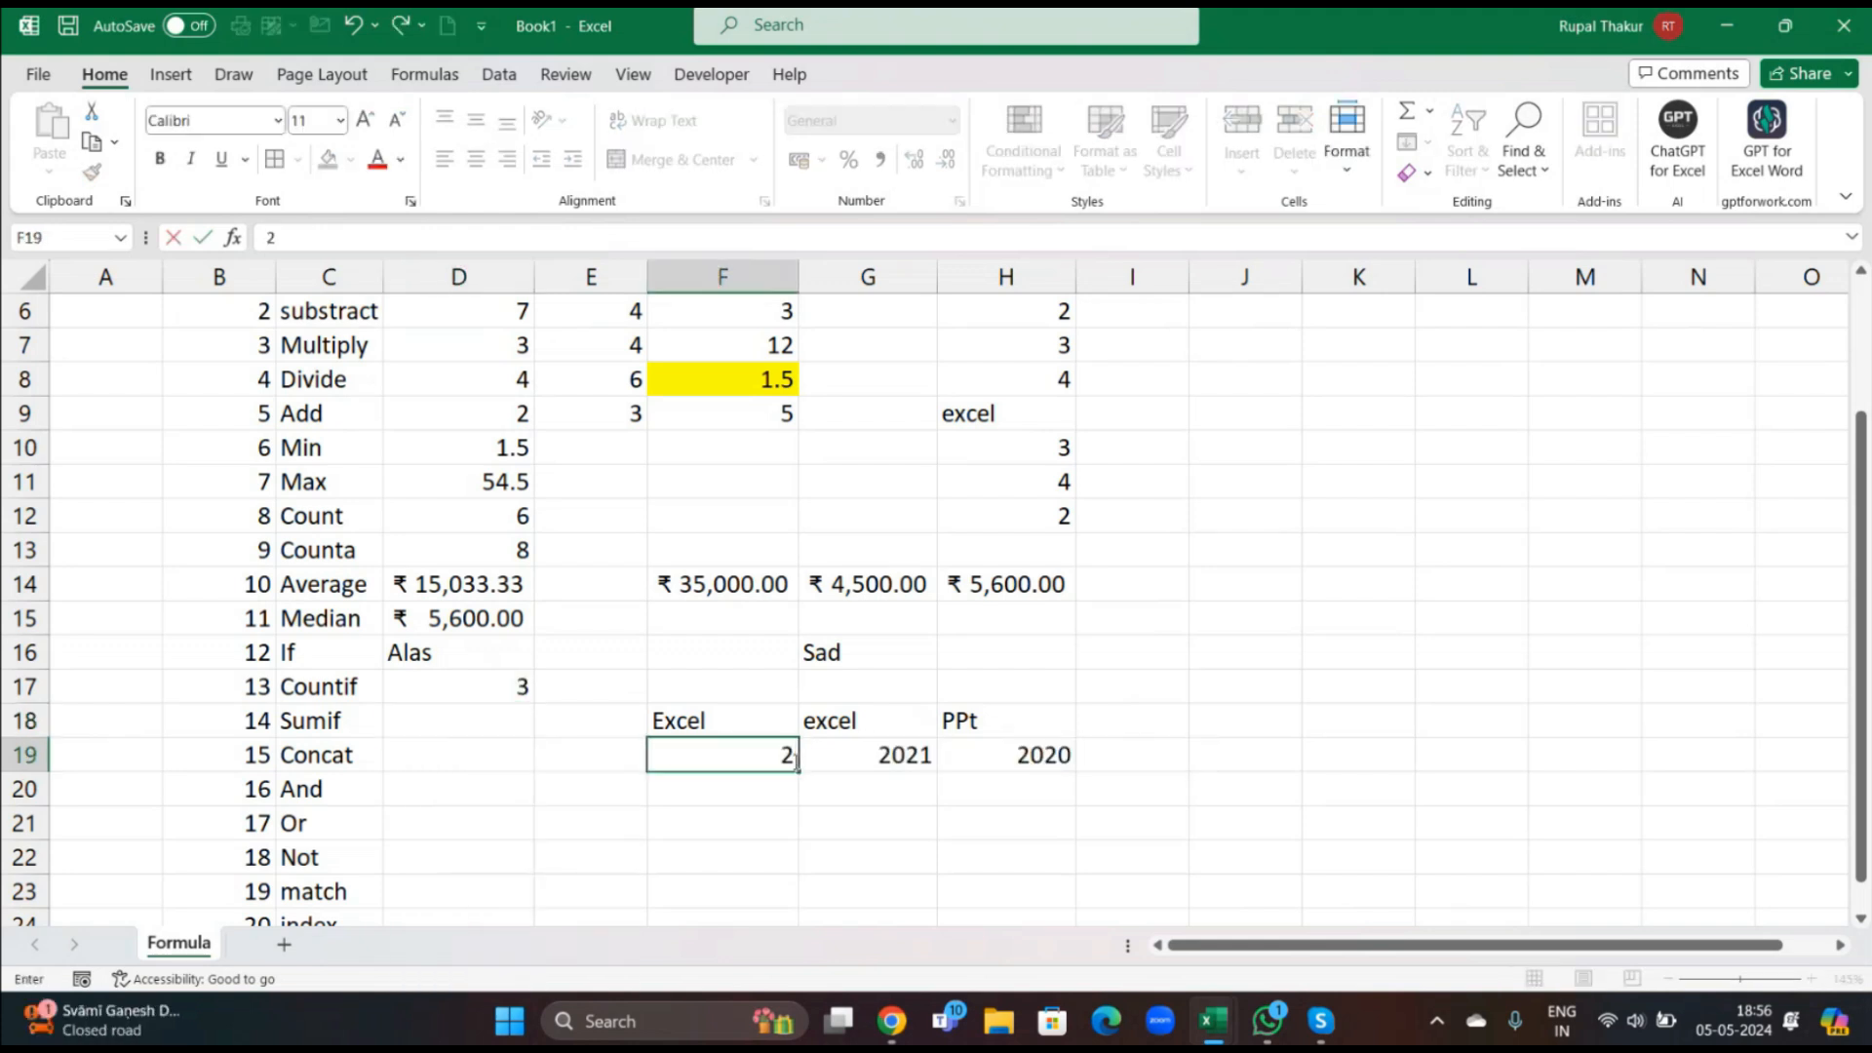
{"action": "left_click", "coordinate": [866, 763]}
{"action": "type", "text": "3"}
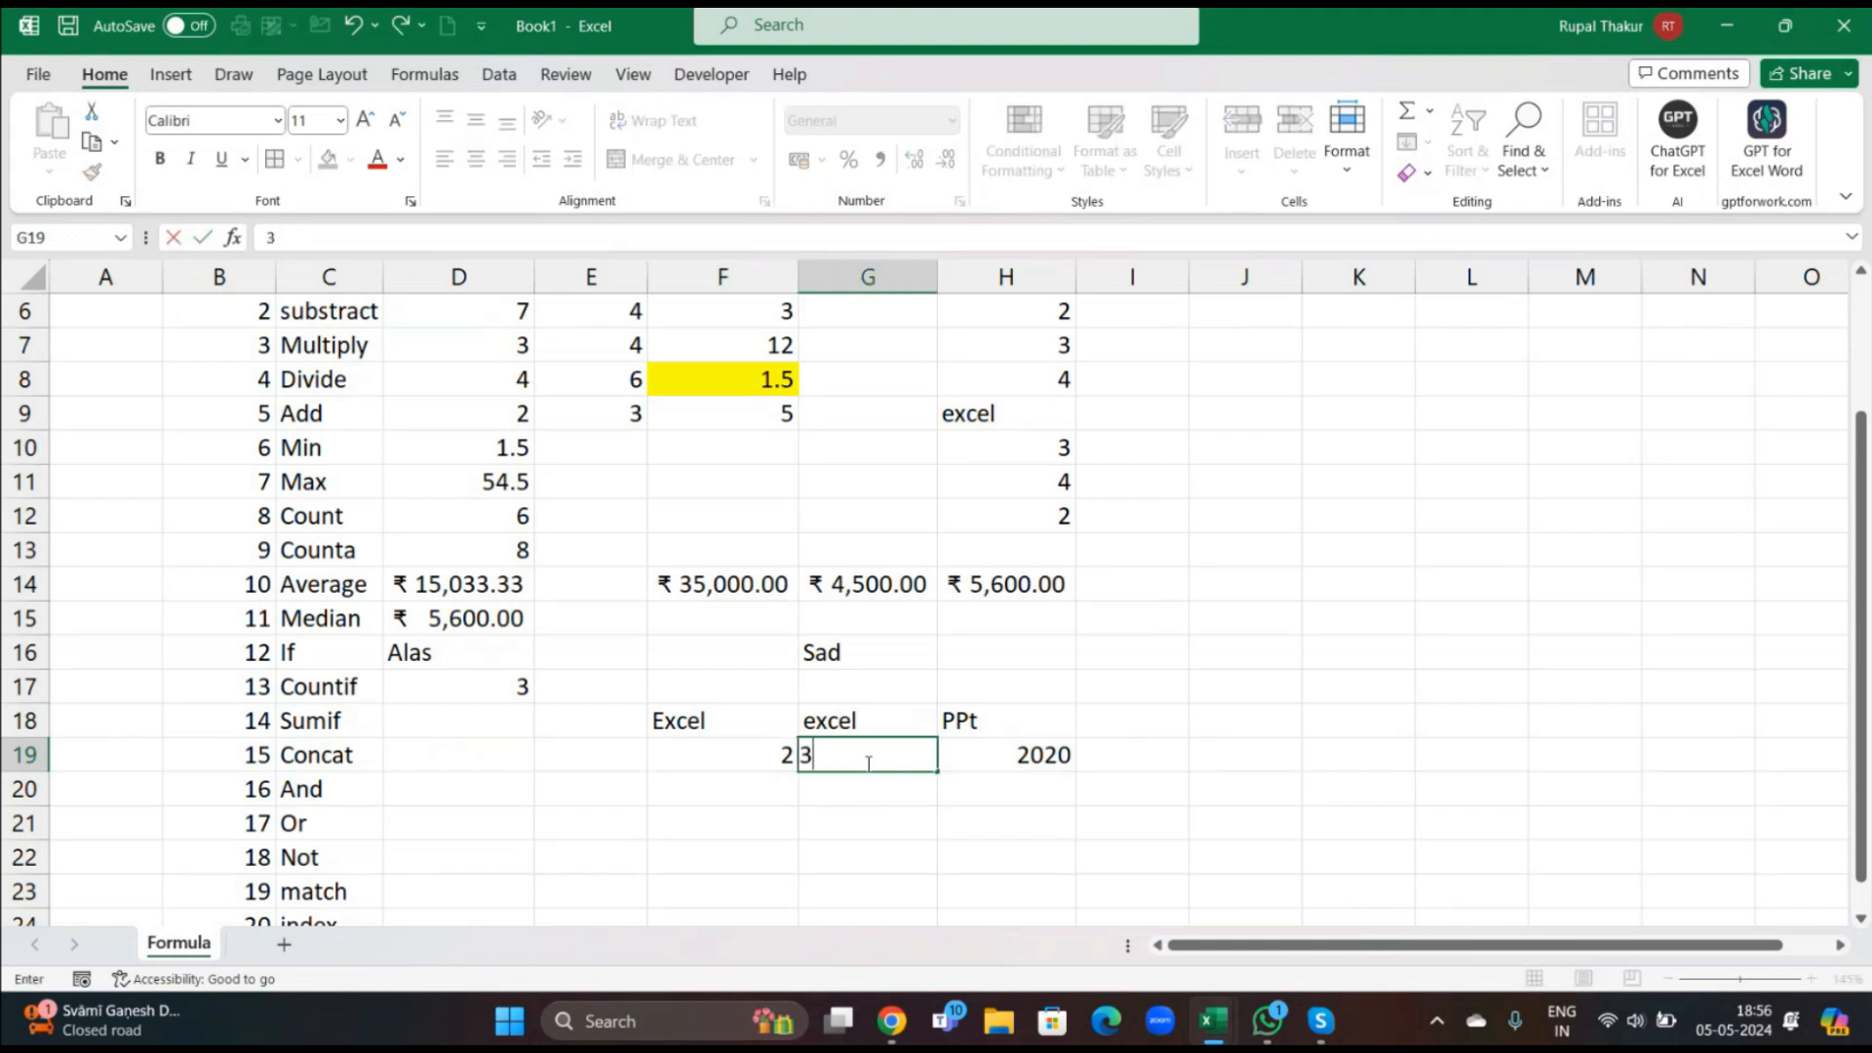
{"action": "left_click", "coordinate": [1038, 751]}
{"action": "type", "text": "5"}
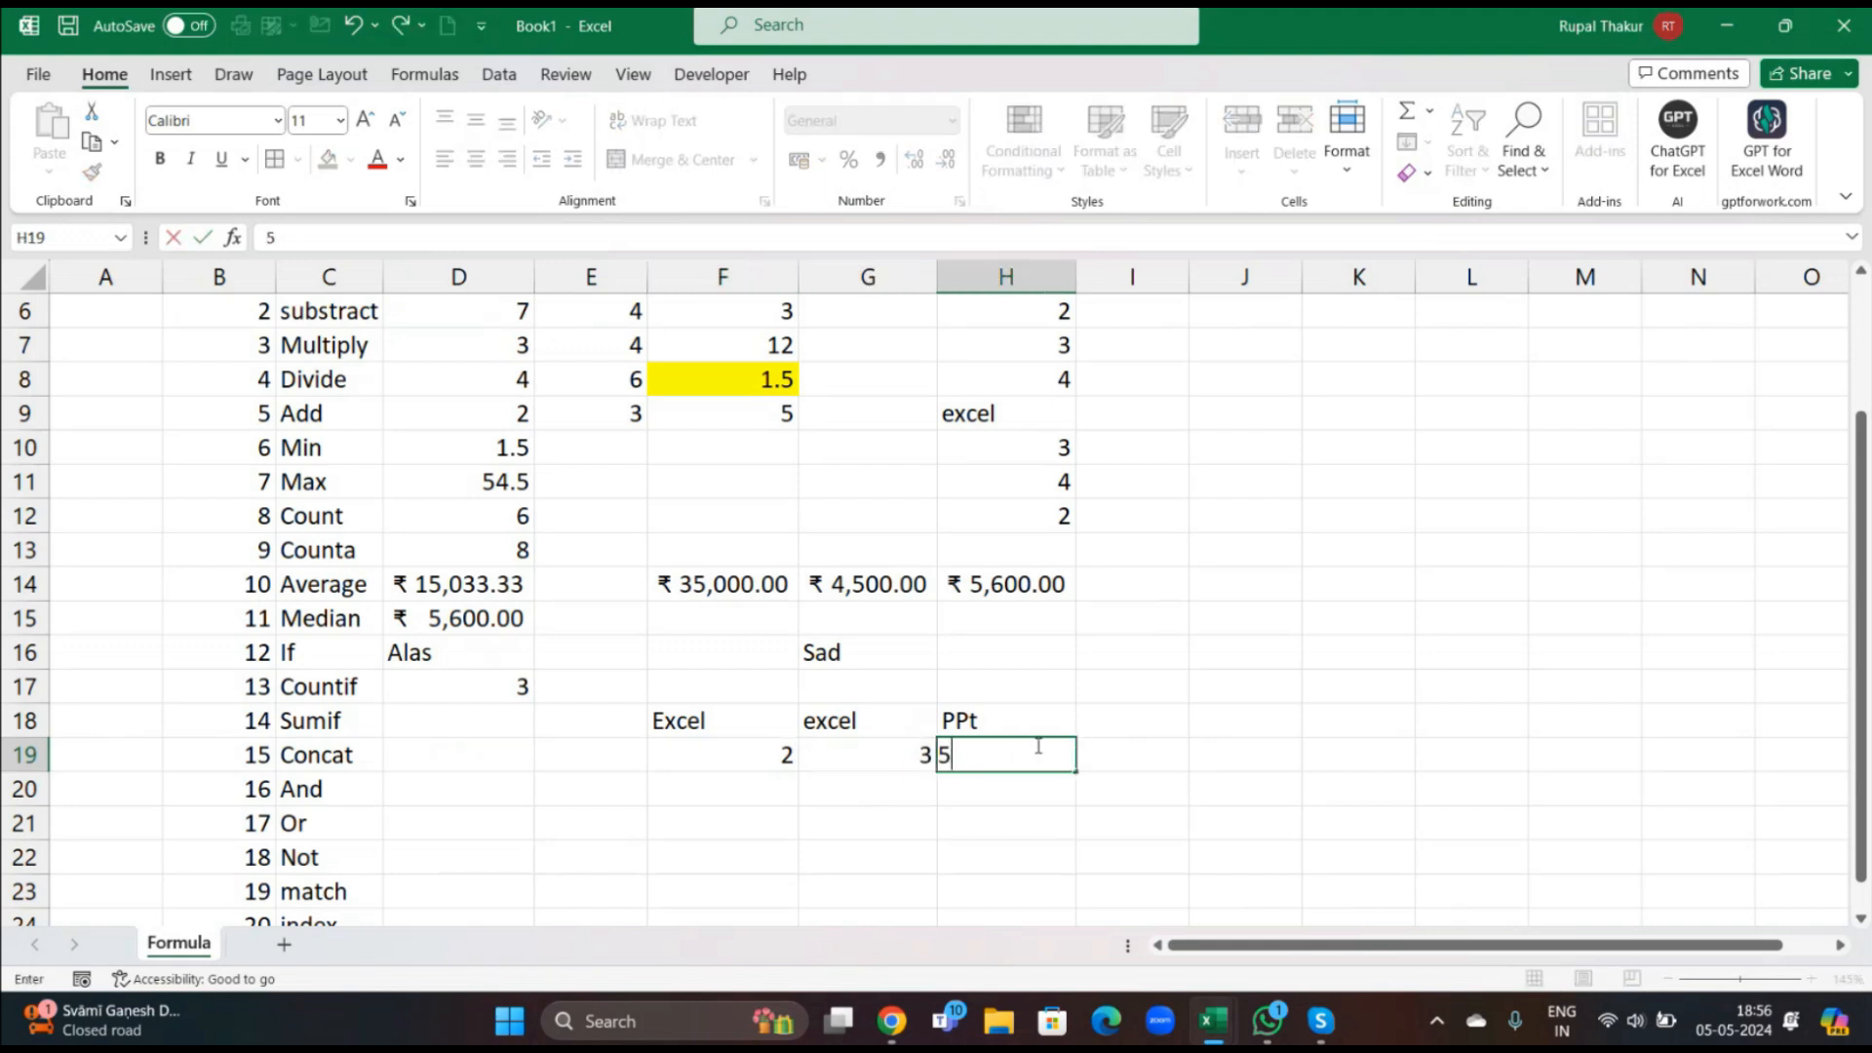
Write a SUMIF formula in D18 with F18:H19 as the range and F18 as the criterion.
{"action": "left_click", "coordinate": [521, 726]}
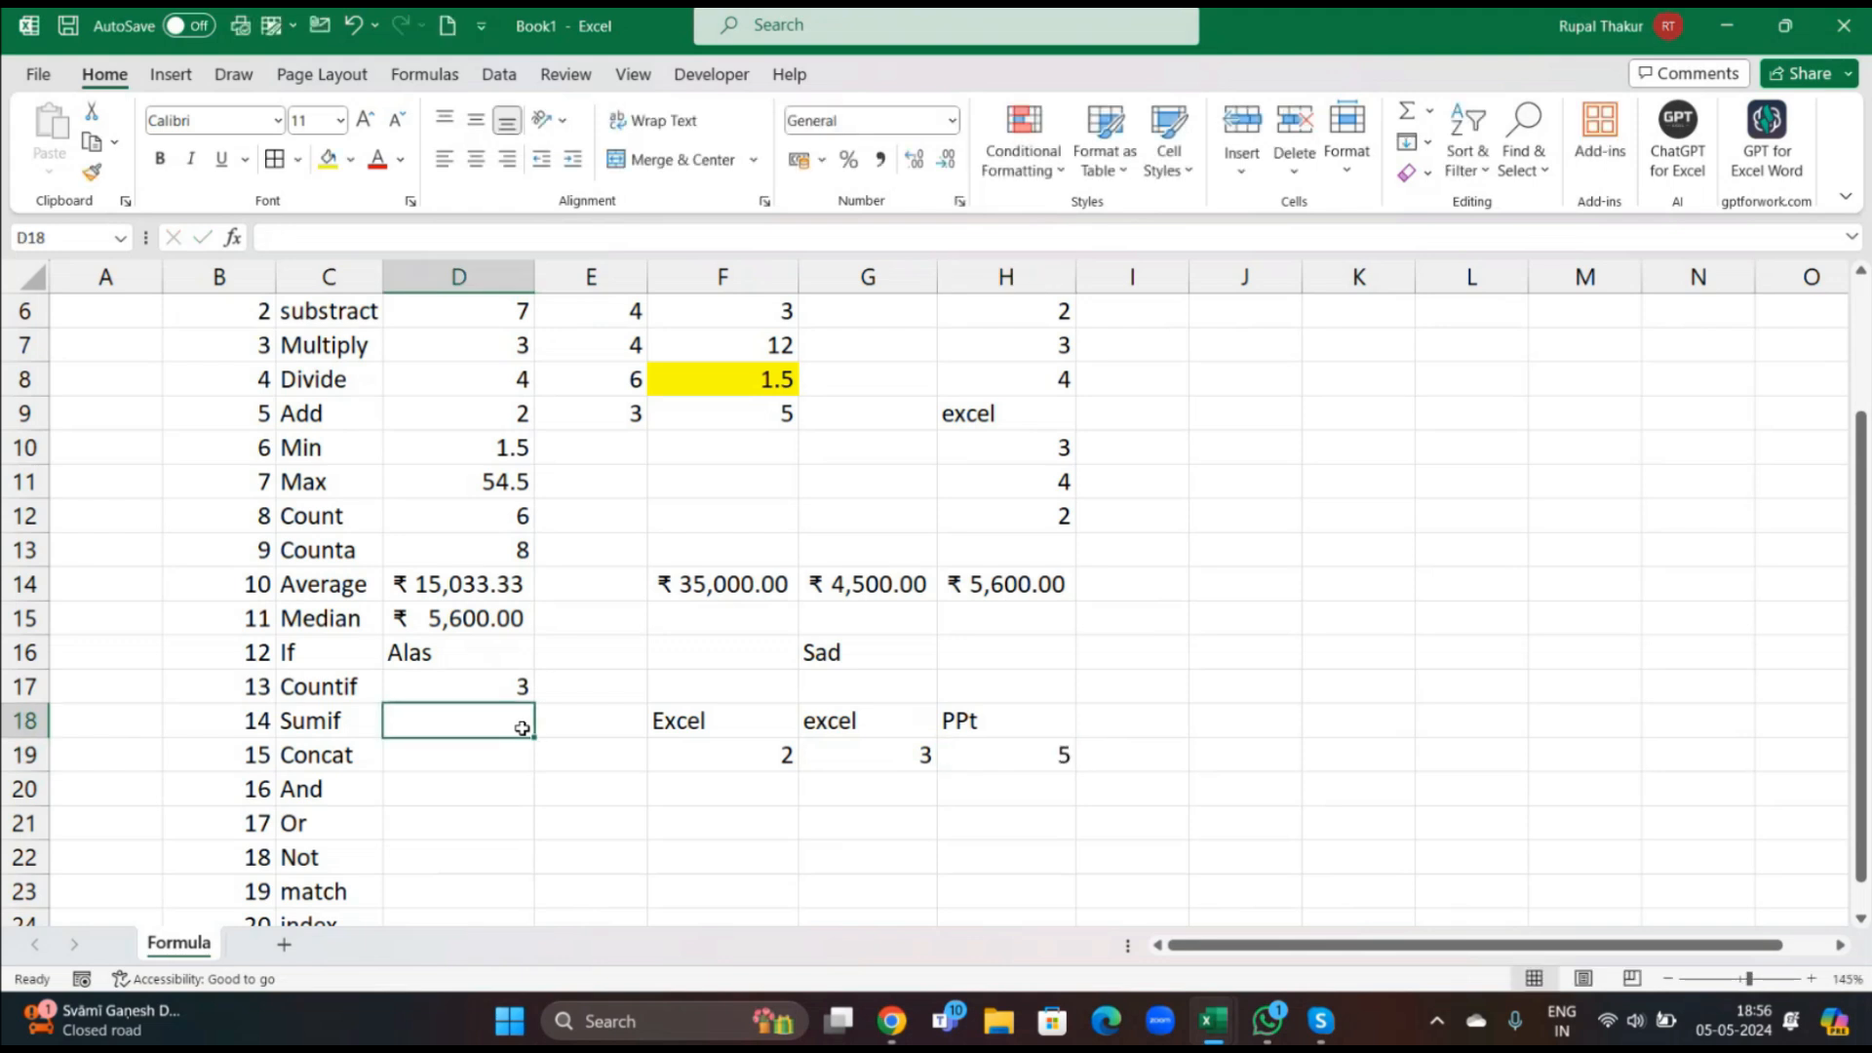
{"action": "type", "text": "=sumi"}
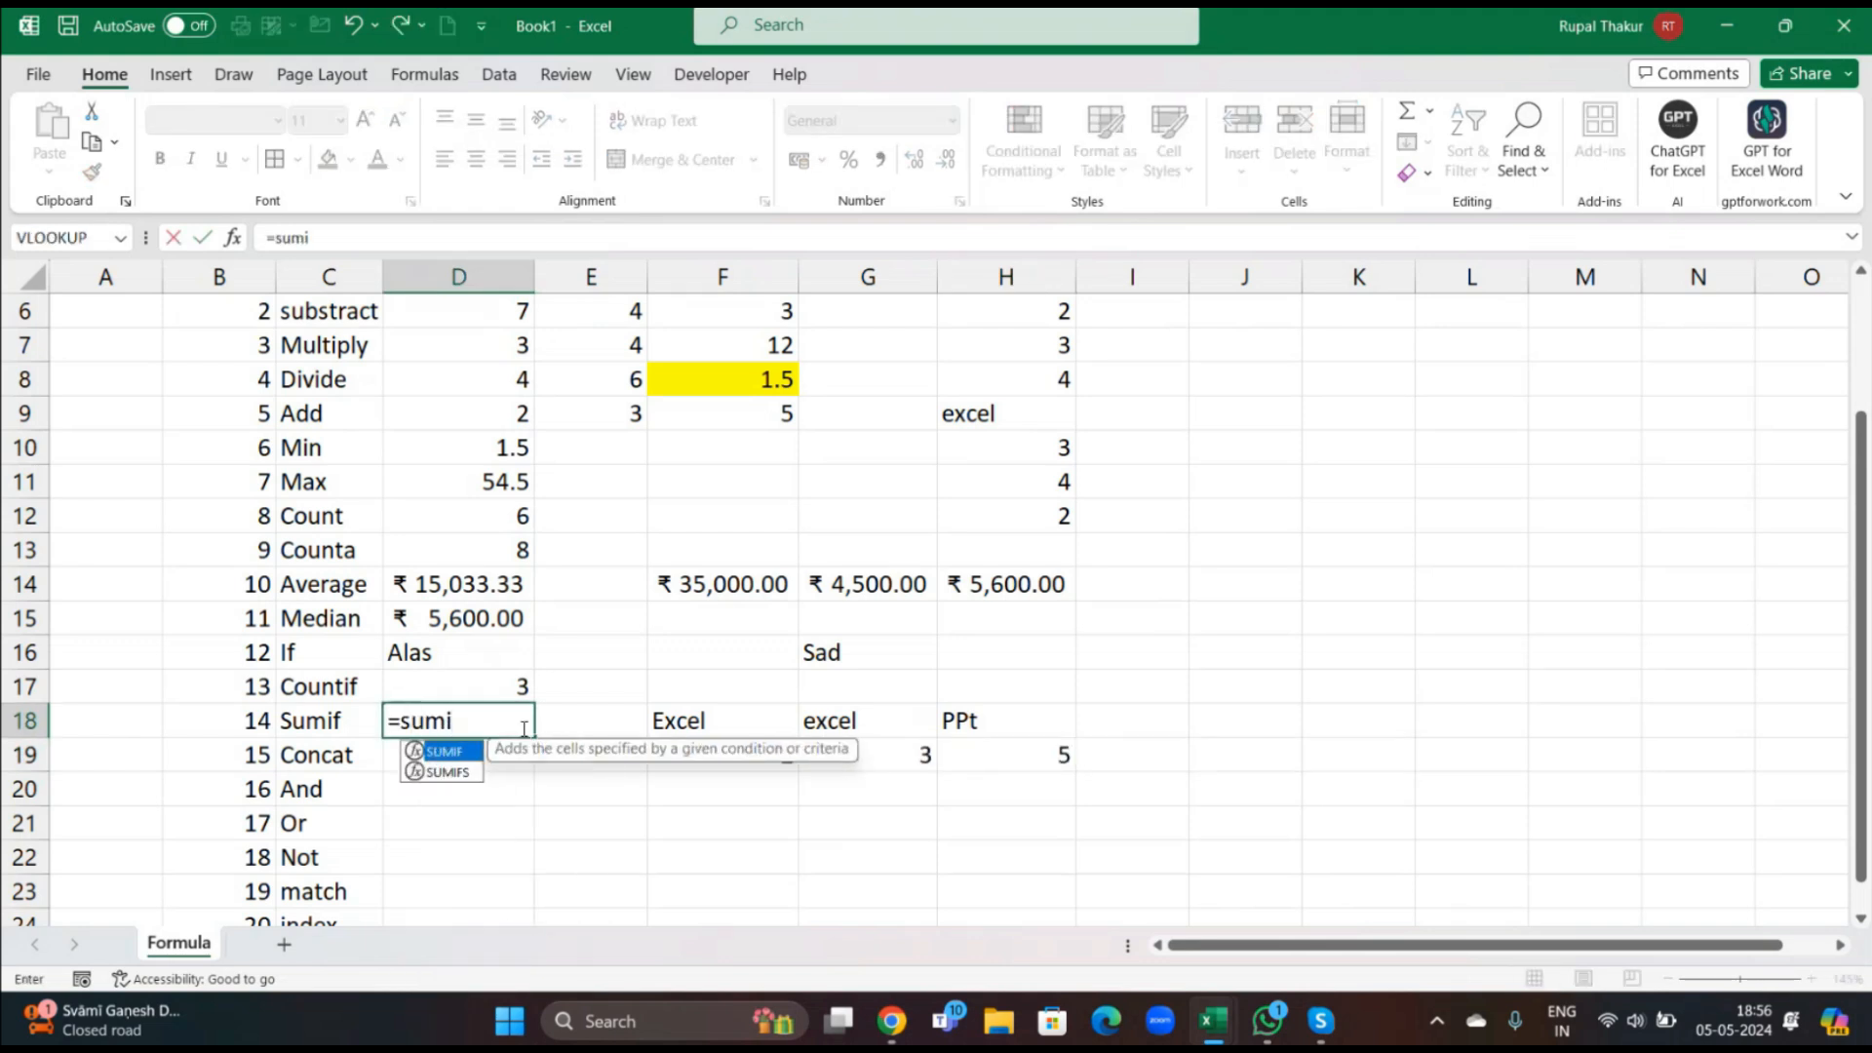
{"action": "type", "text": "f"}
{"action": "key", "text": "Tab"}
{"action": "left_click_drag", "start_coordinate": [670, 720], "coordinate": [1013, 761]}
{"action": "type", "text": ","}
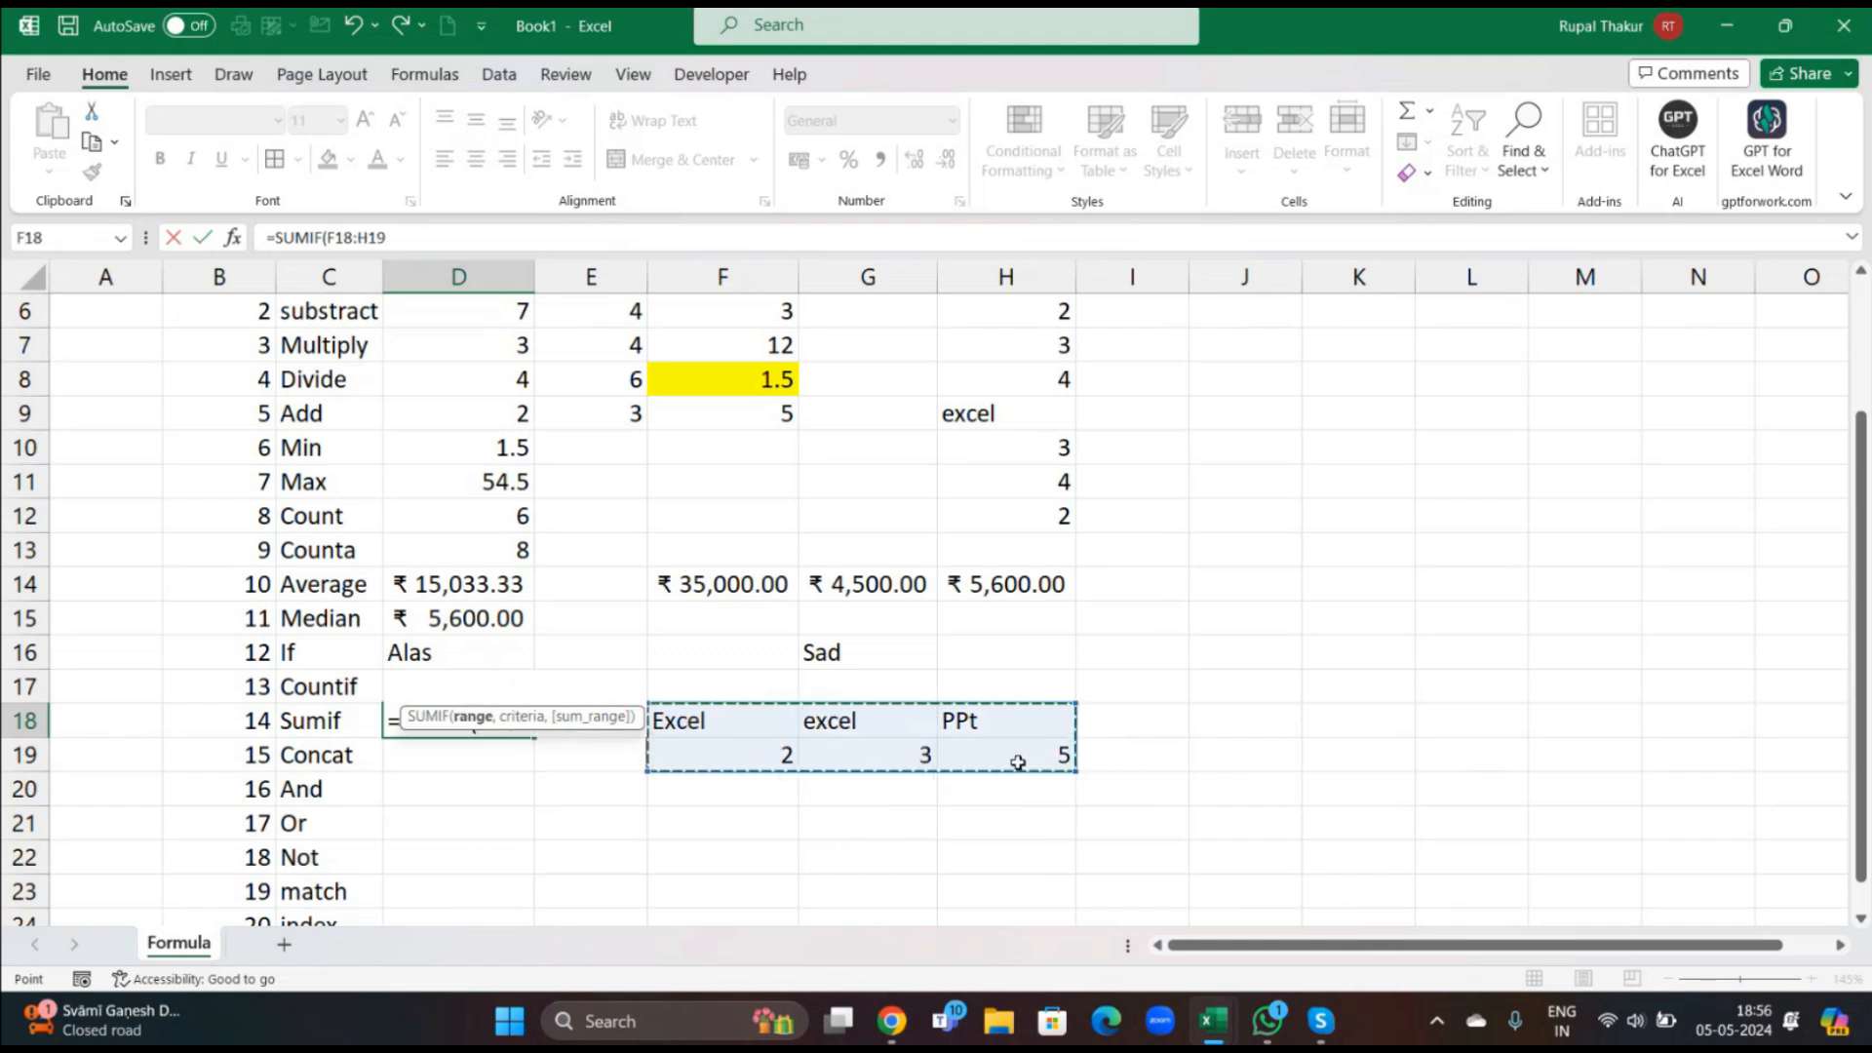
{"action": "left_click", "coordinate": [762, 722]}
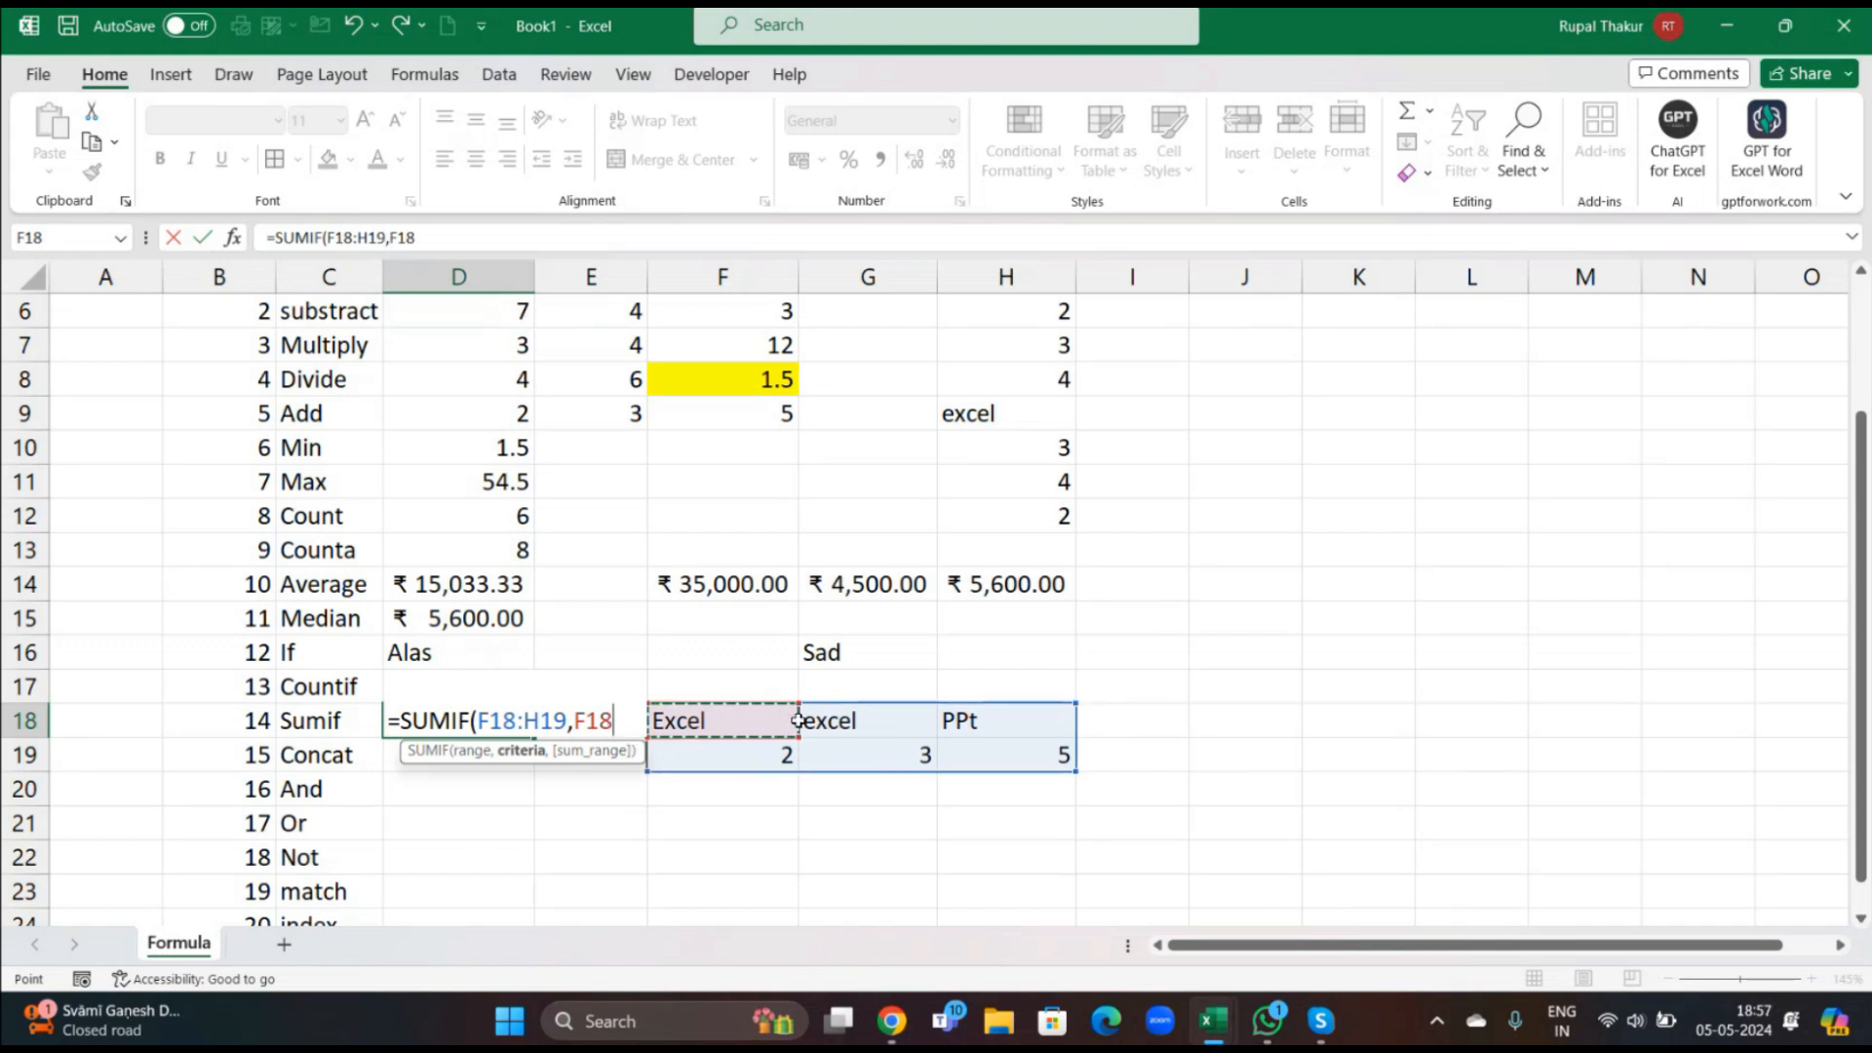
{"action": "type", "text": ")"}
{"action": "key", "text": "Return"}
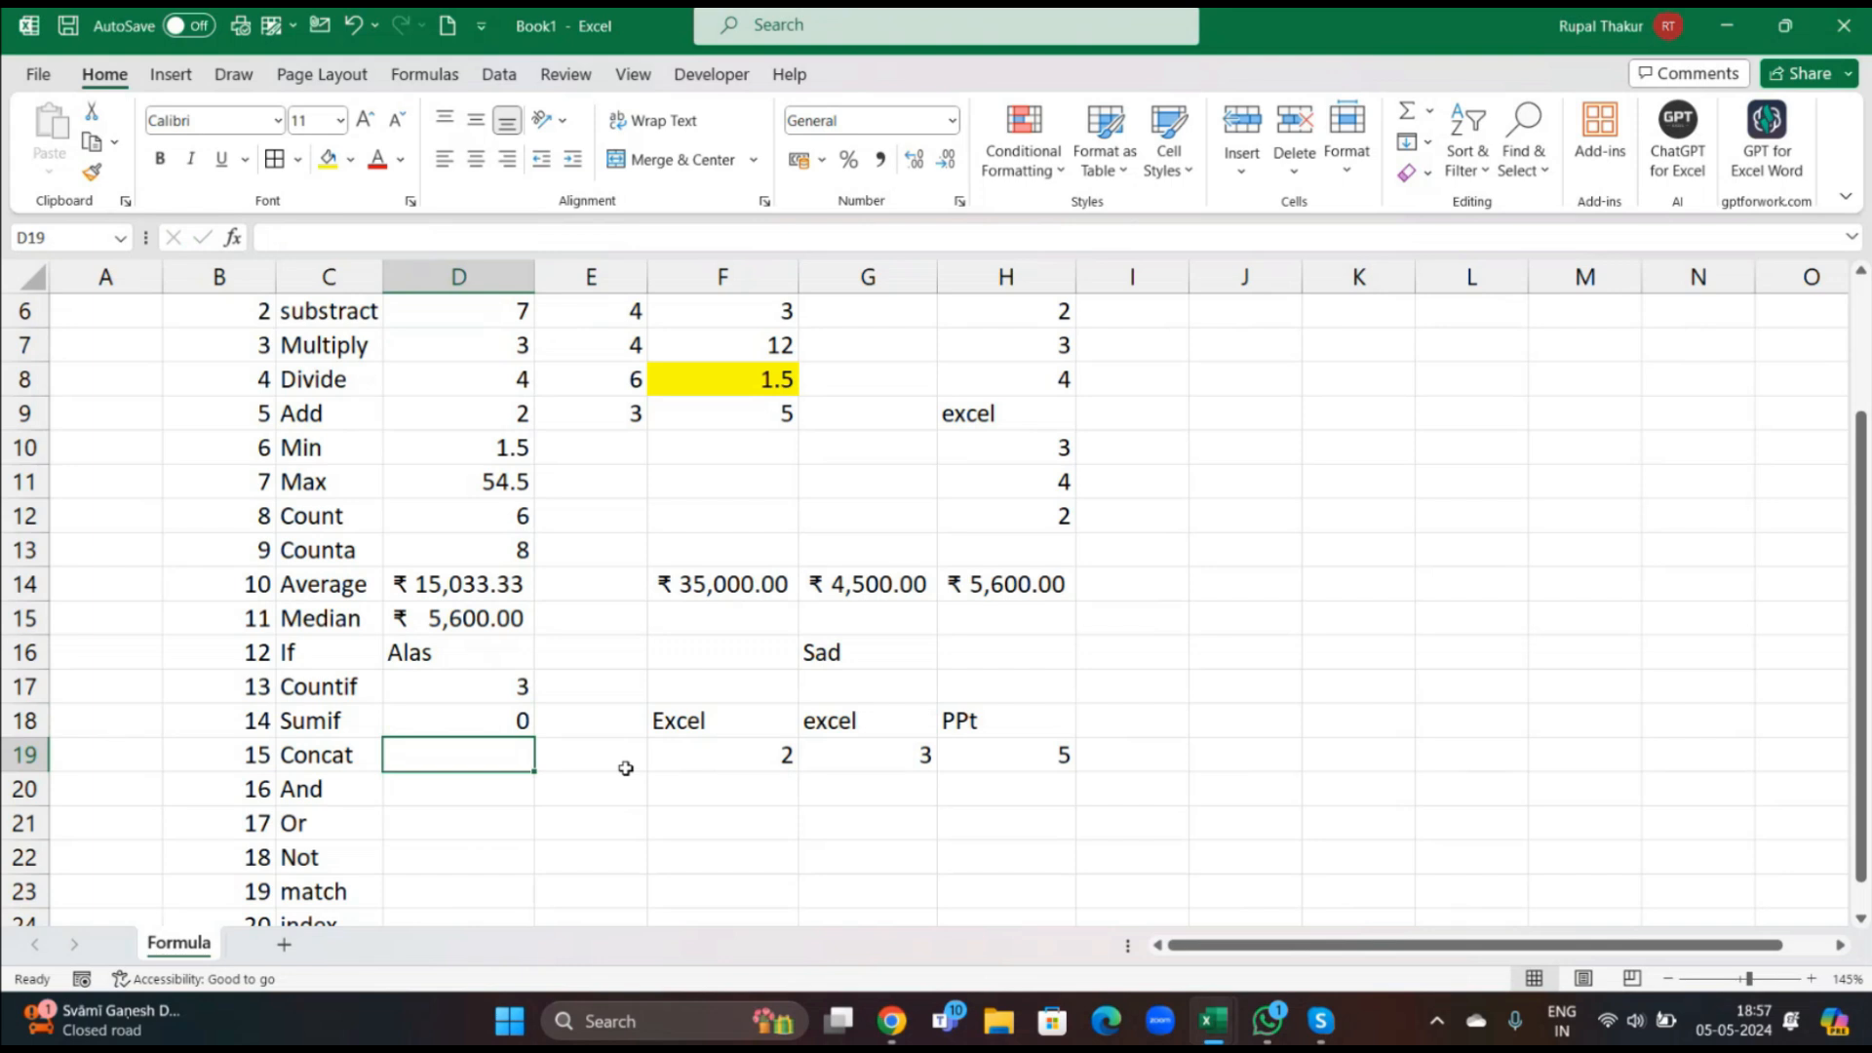
Add F19:H19 as the sum range to the SUMIF formula in D18.
{"action": "scroll", "coordinate": [626, 768], "scroll_direction": "down", "scroll_amount": 1}
{"action": "double_click", "coordinate": [498, 686]}
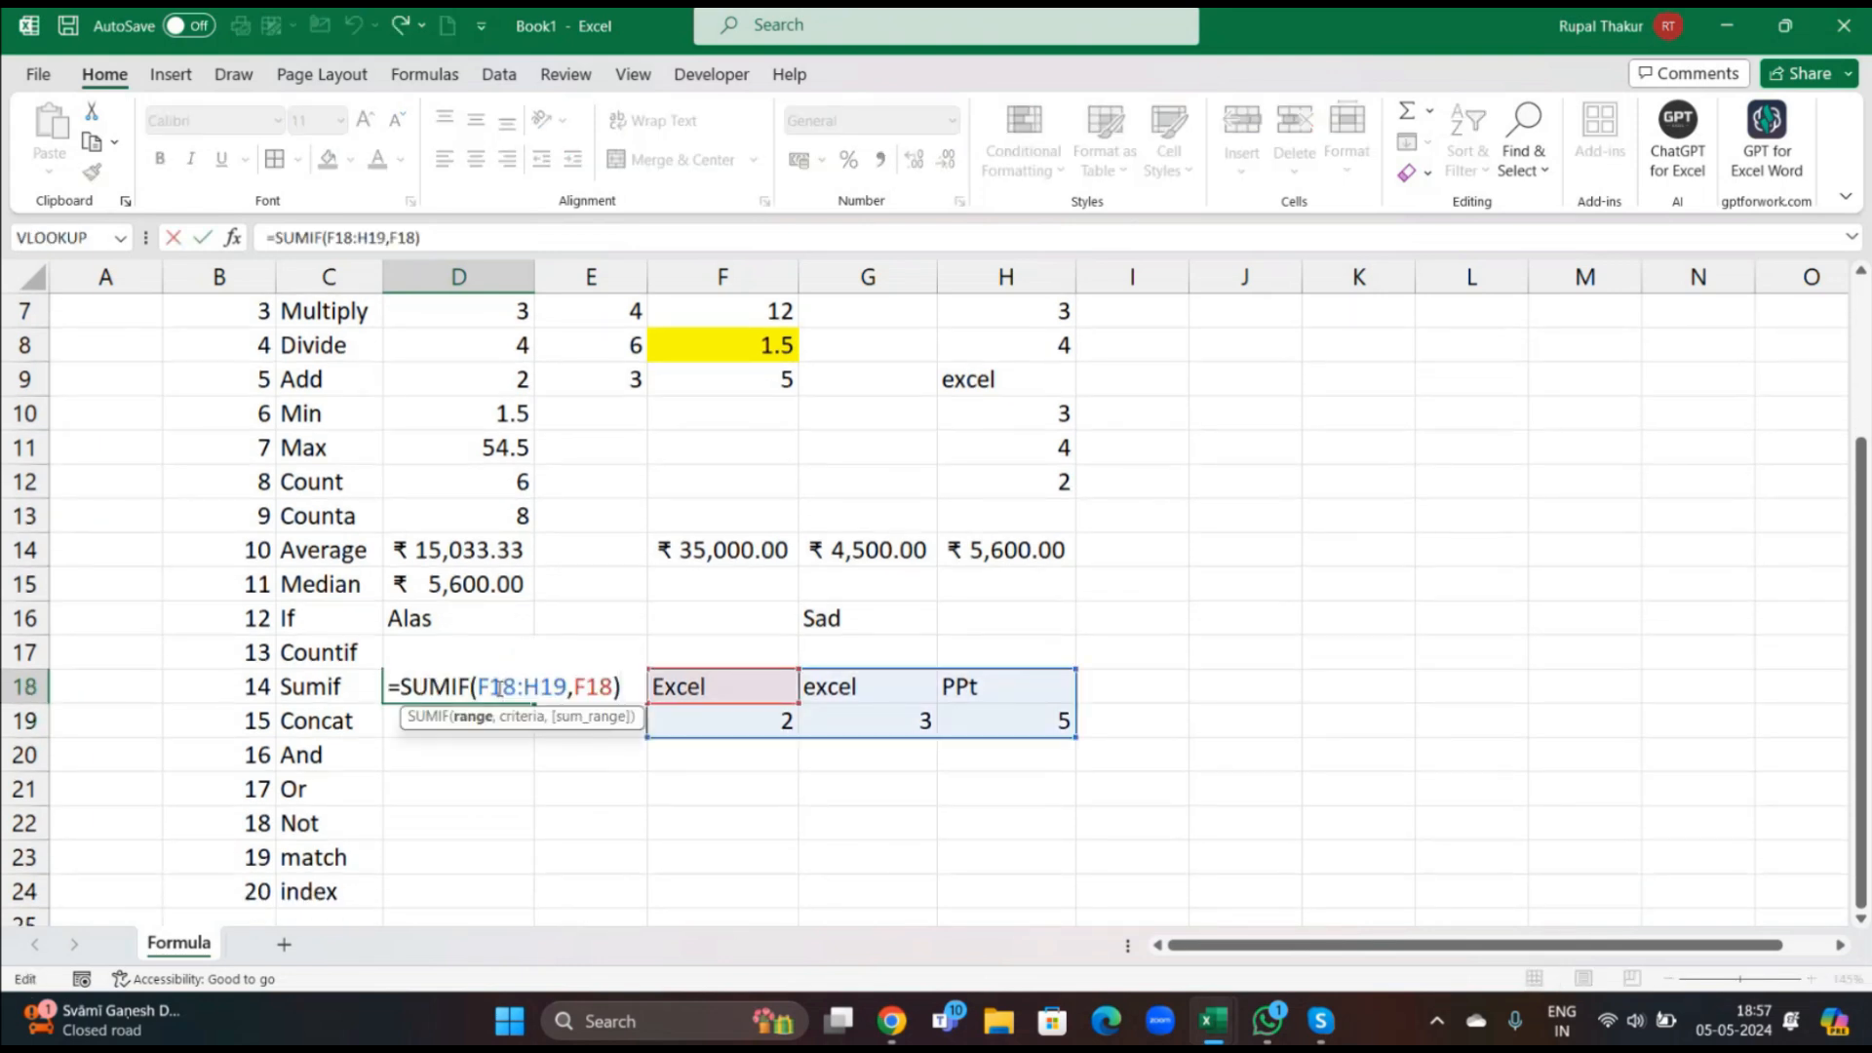
{"action": "left_click", "coordinate": [616, 686]}
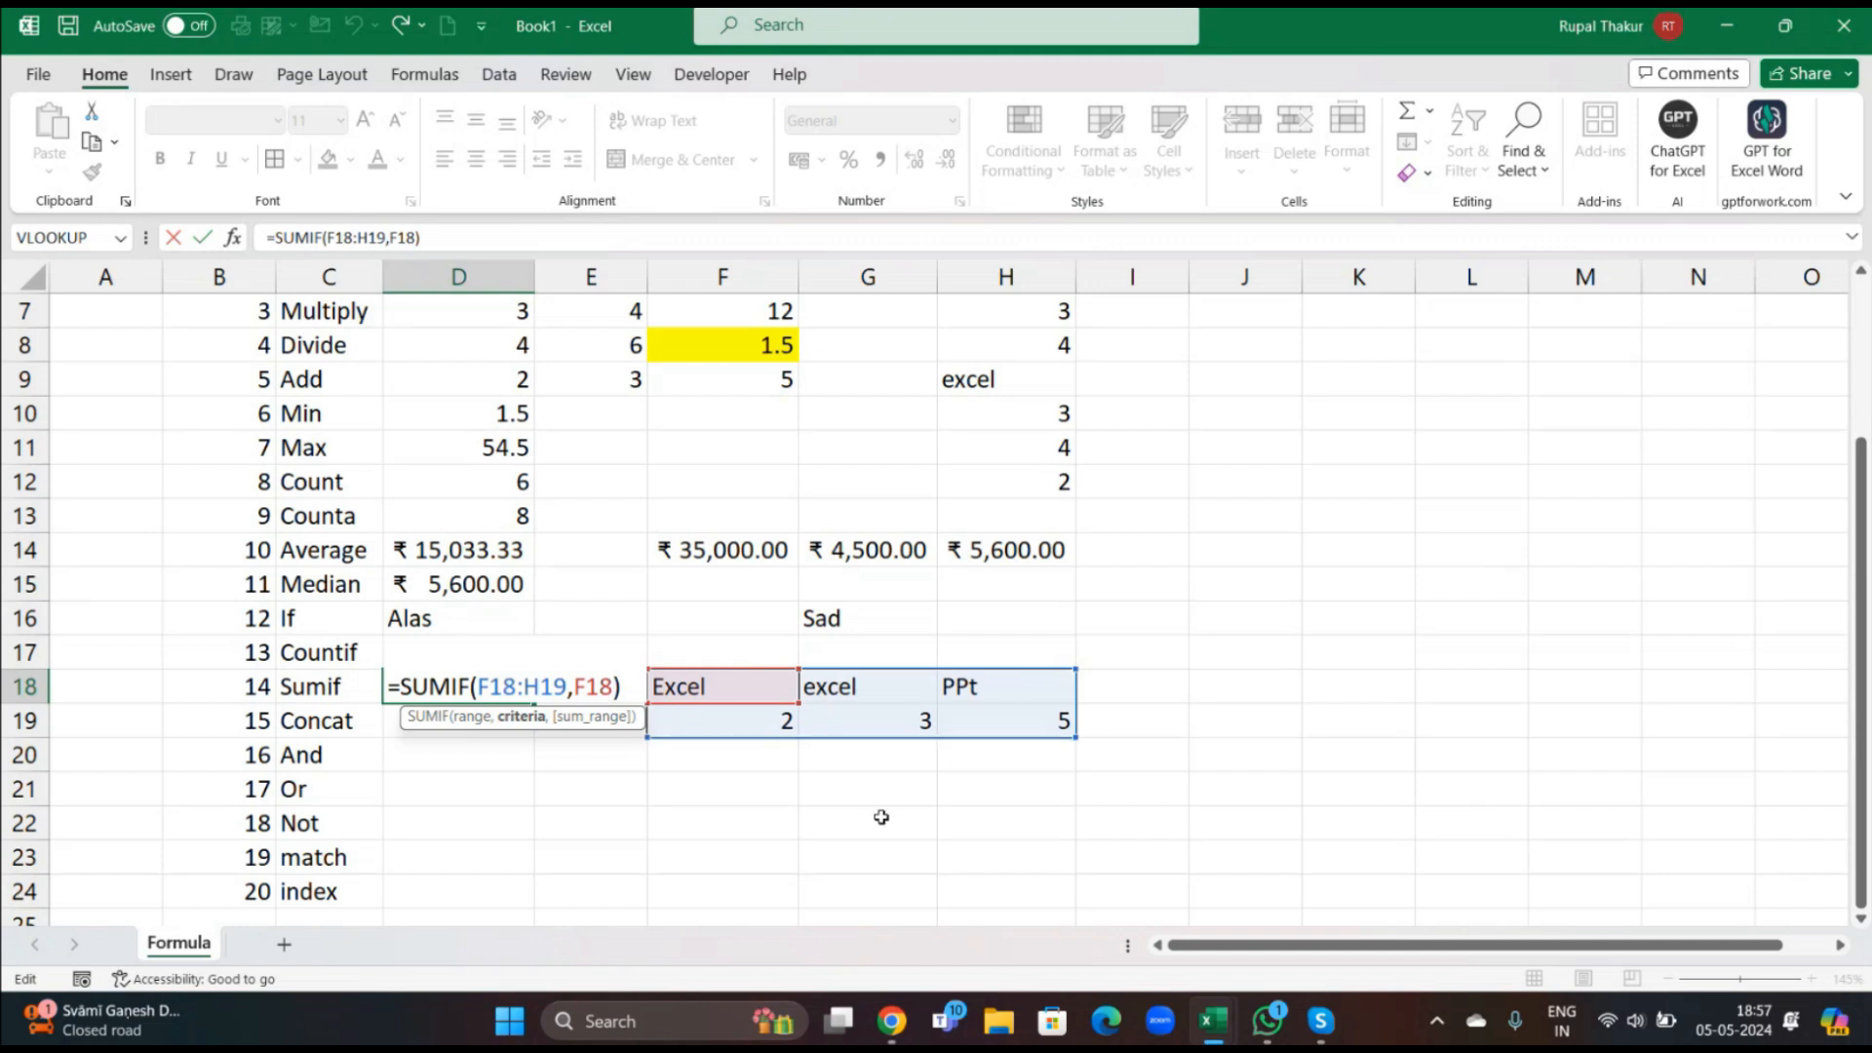
{"action": "left_click", "coordinate": [653, 718]}
{"action": "double_click", "coordinate": [489, 686]}
{"action": "left_click_drag", "start_coordinate": [489, 686], "coordinate": [624, 692]}
{"action": "left_click", "coordinate": [613, 687]}
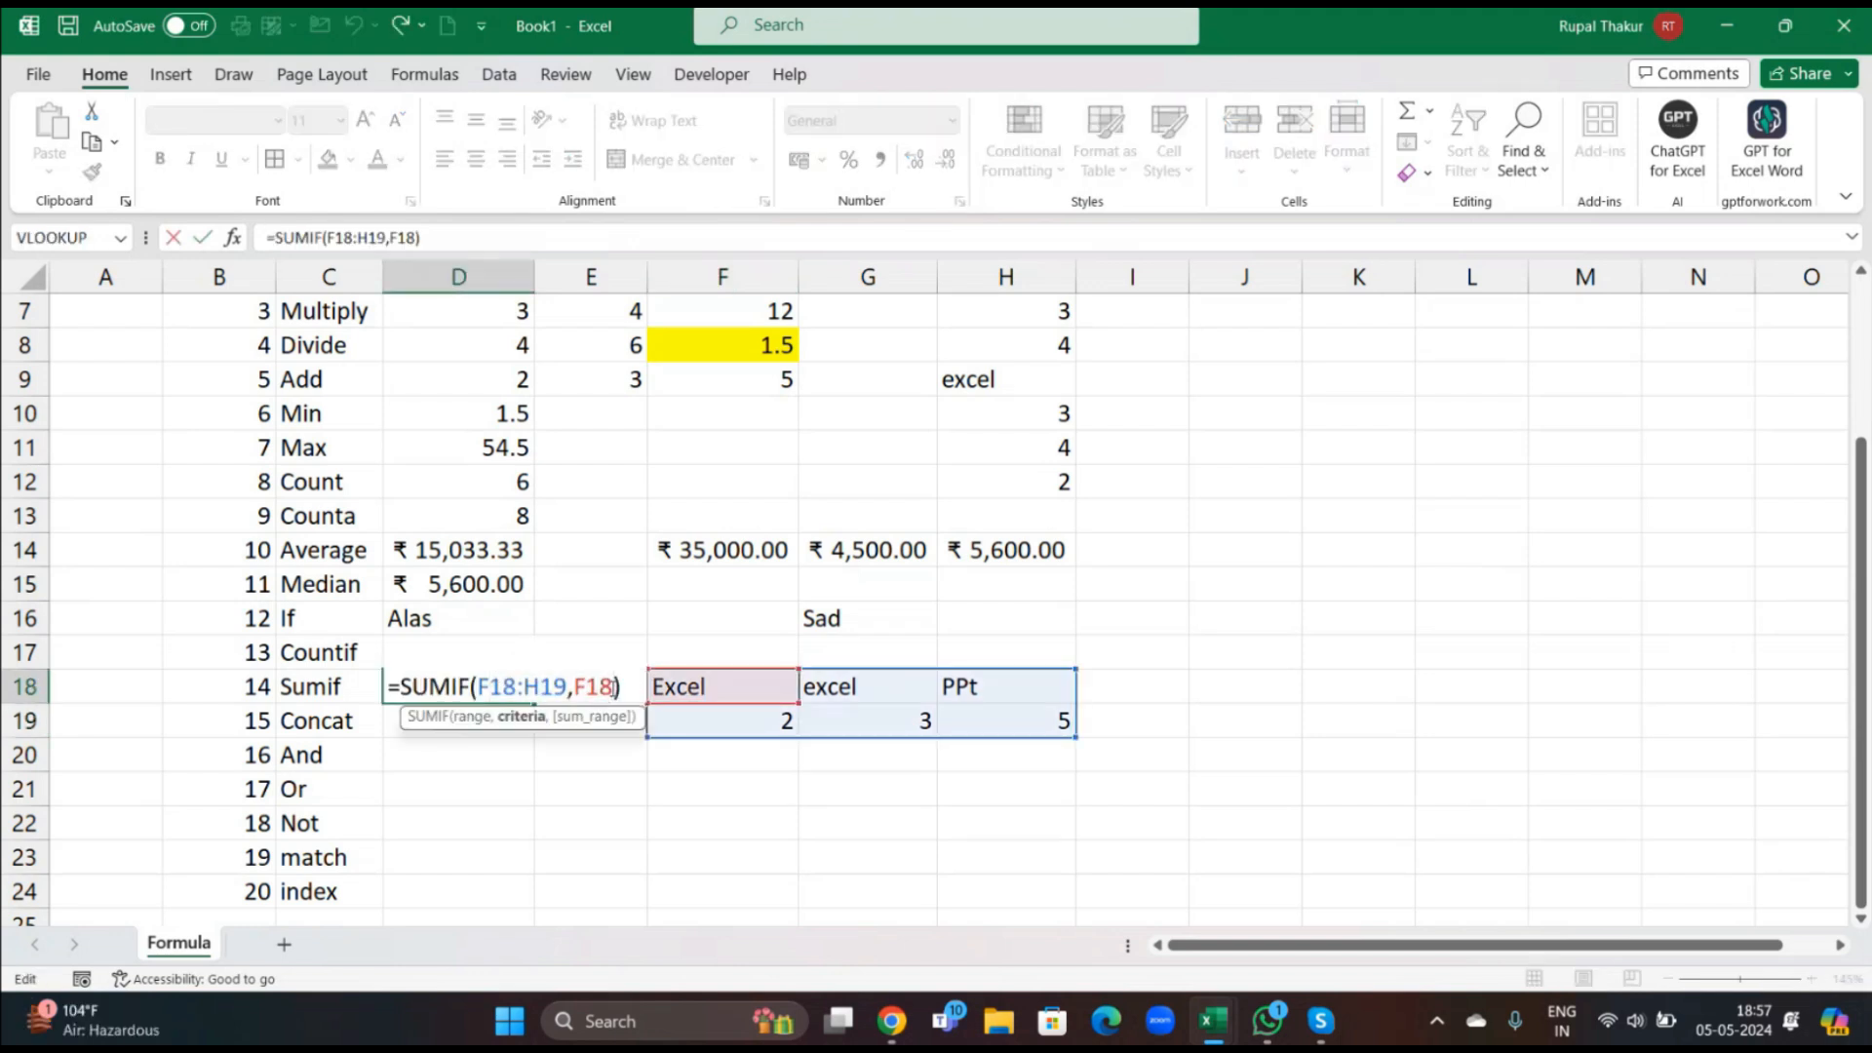
{"action": "type", "text": ","}
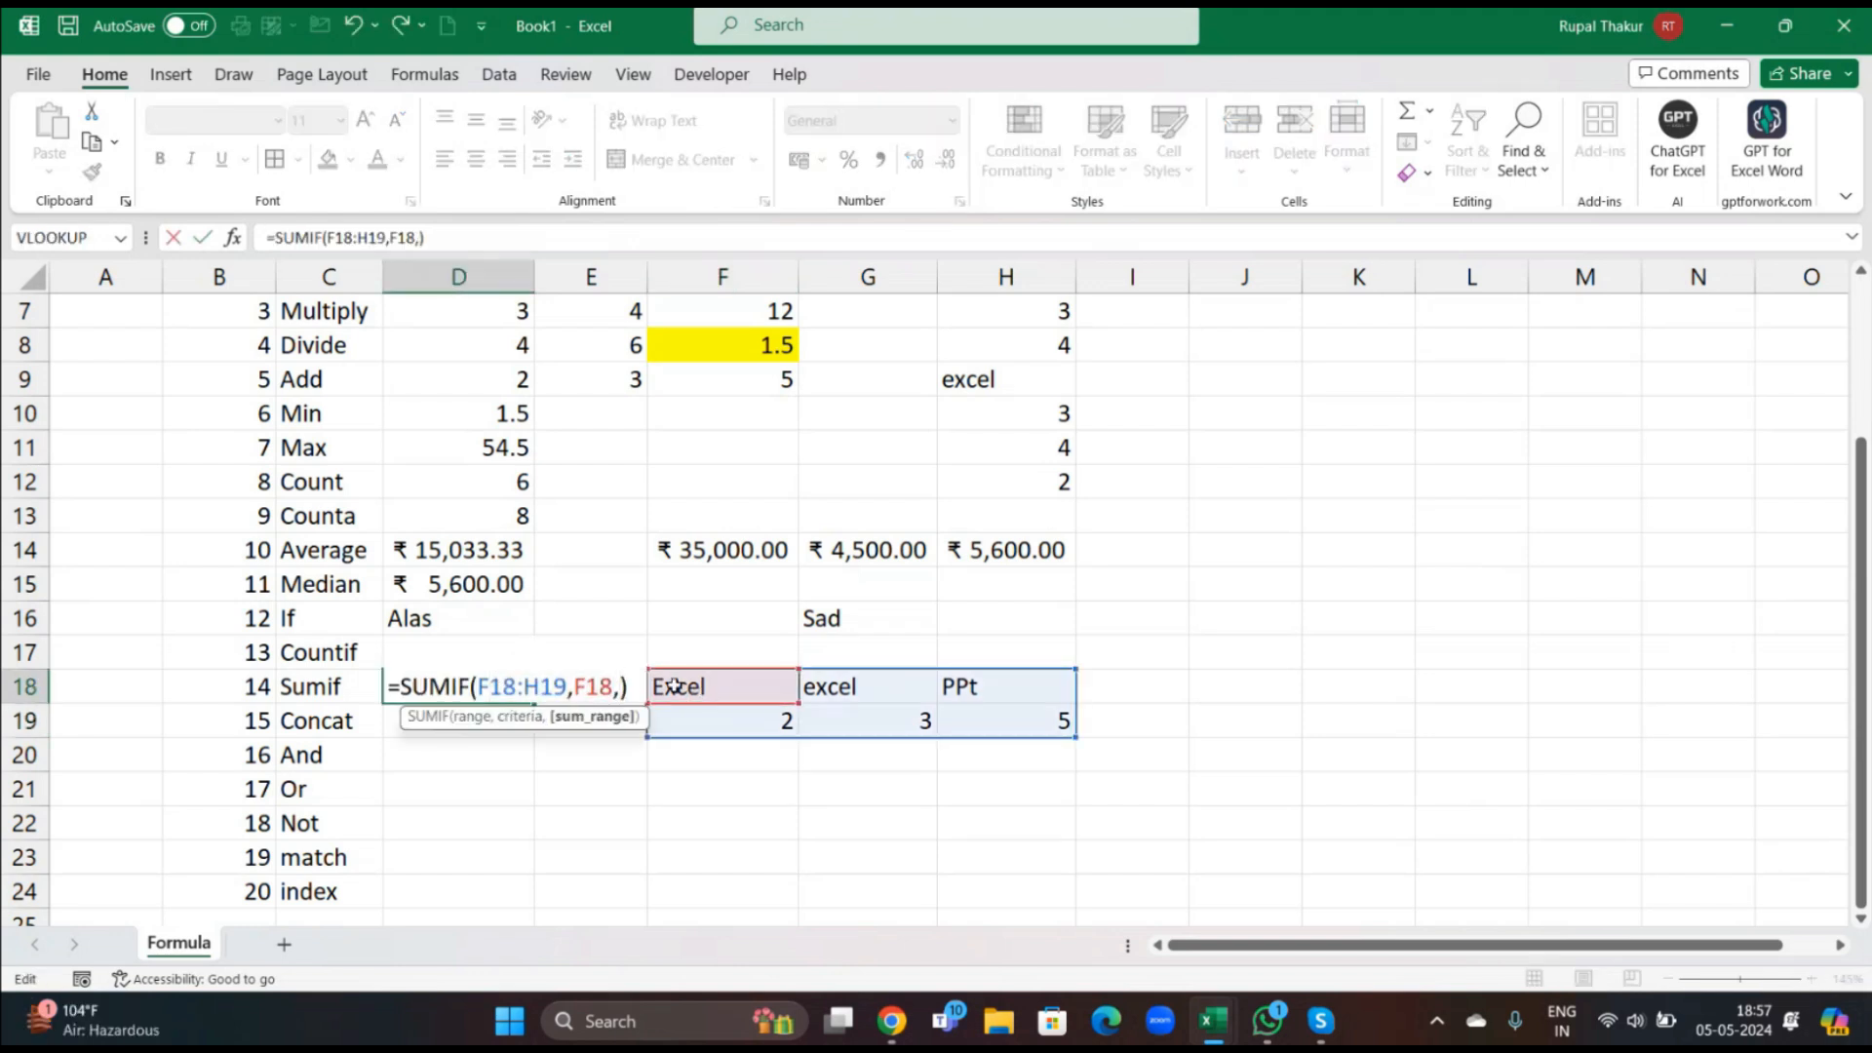
{"action": "left_click_drag", "start_coordinate": [673, 722], "coordinate": [999, 709]}
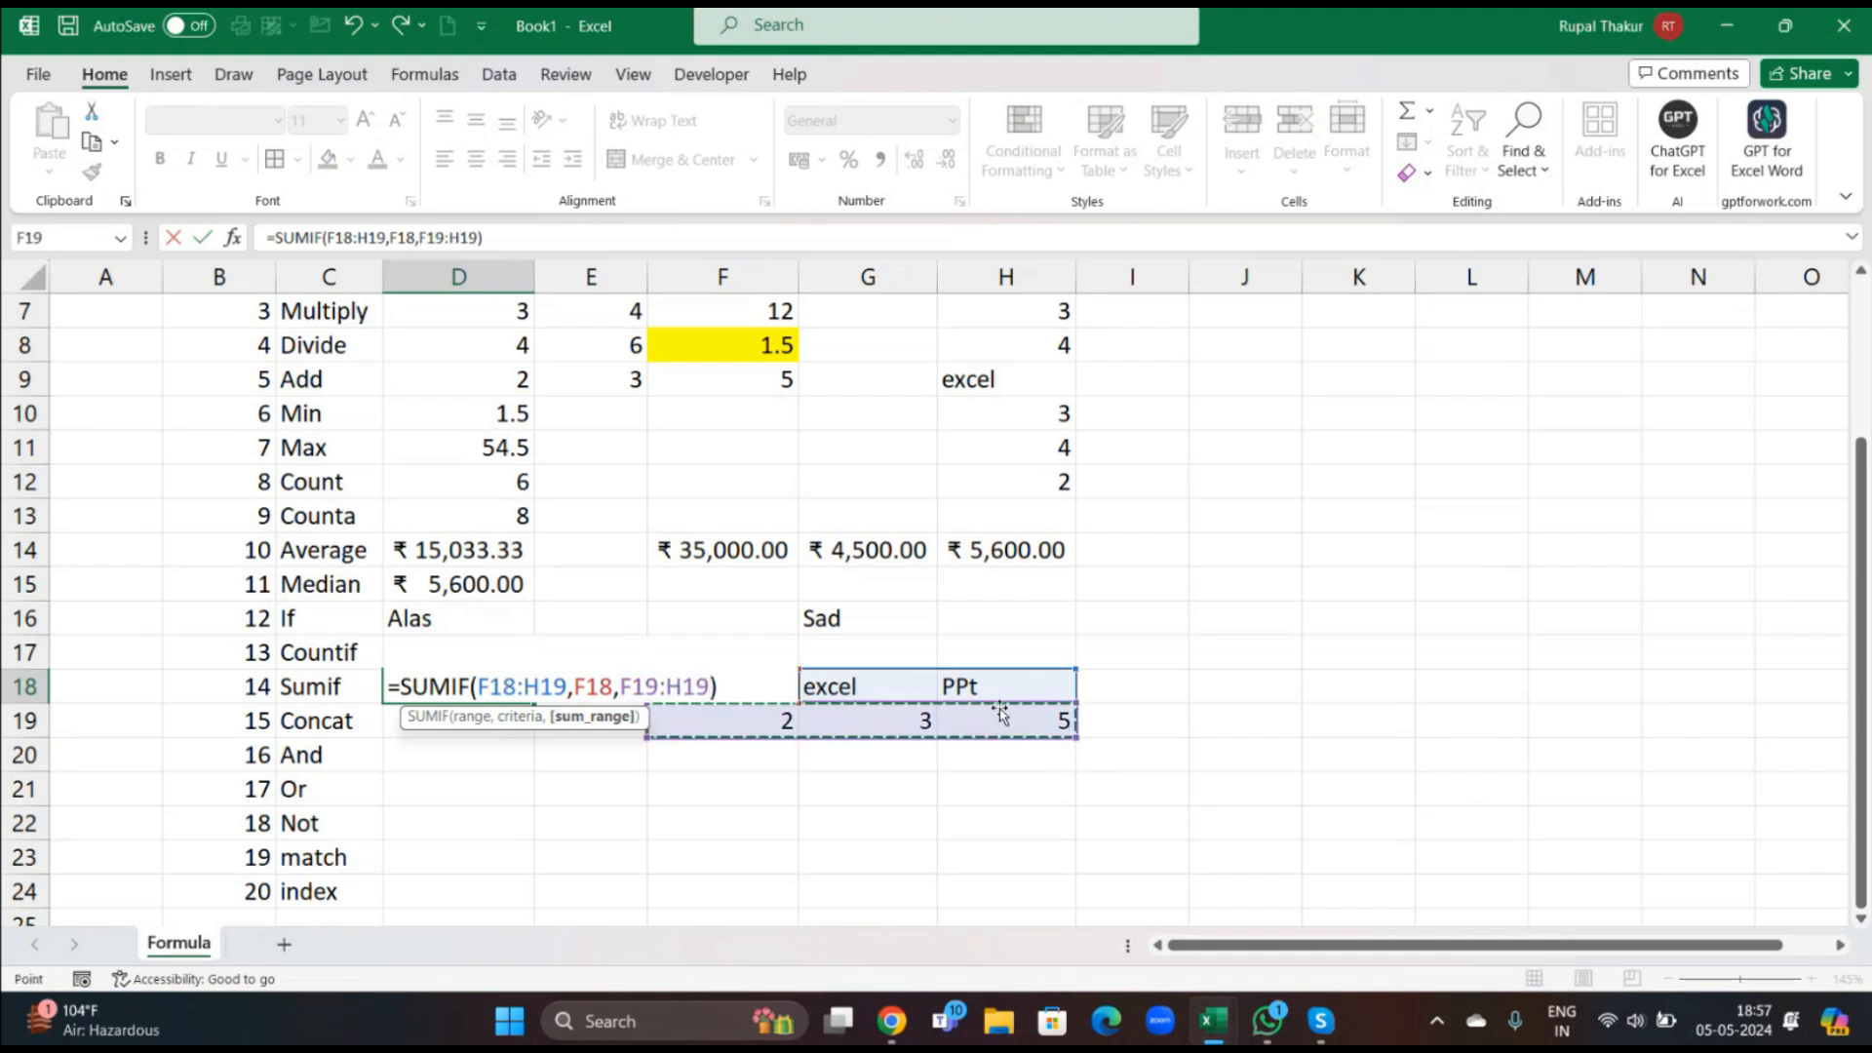
{"action": "key", "text": "Return"}
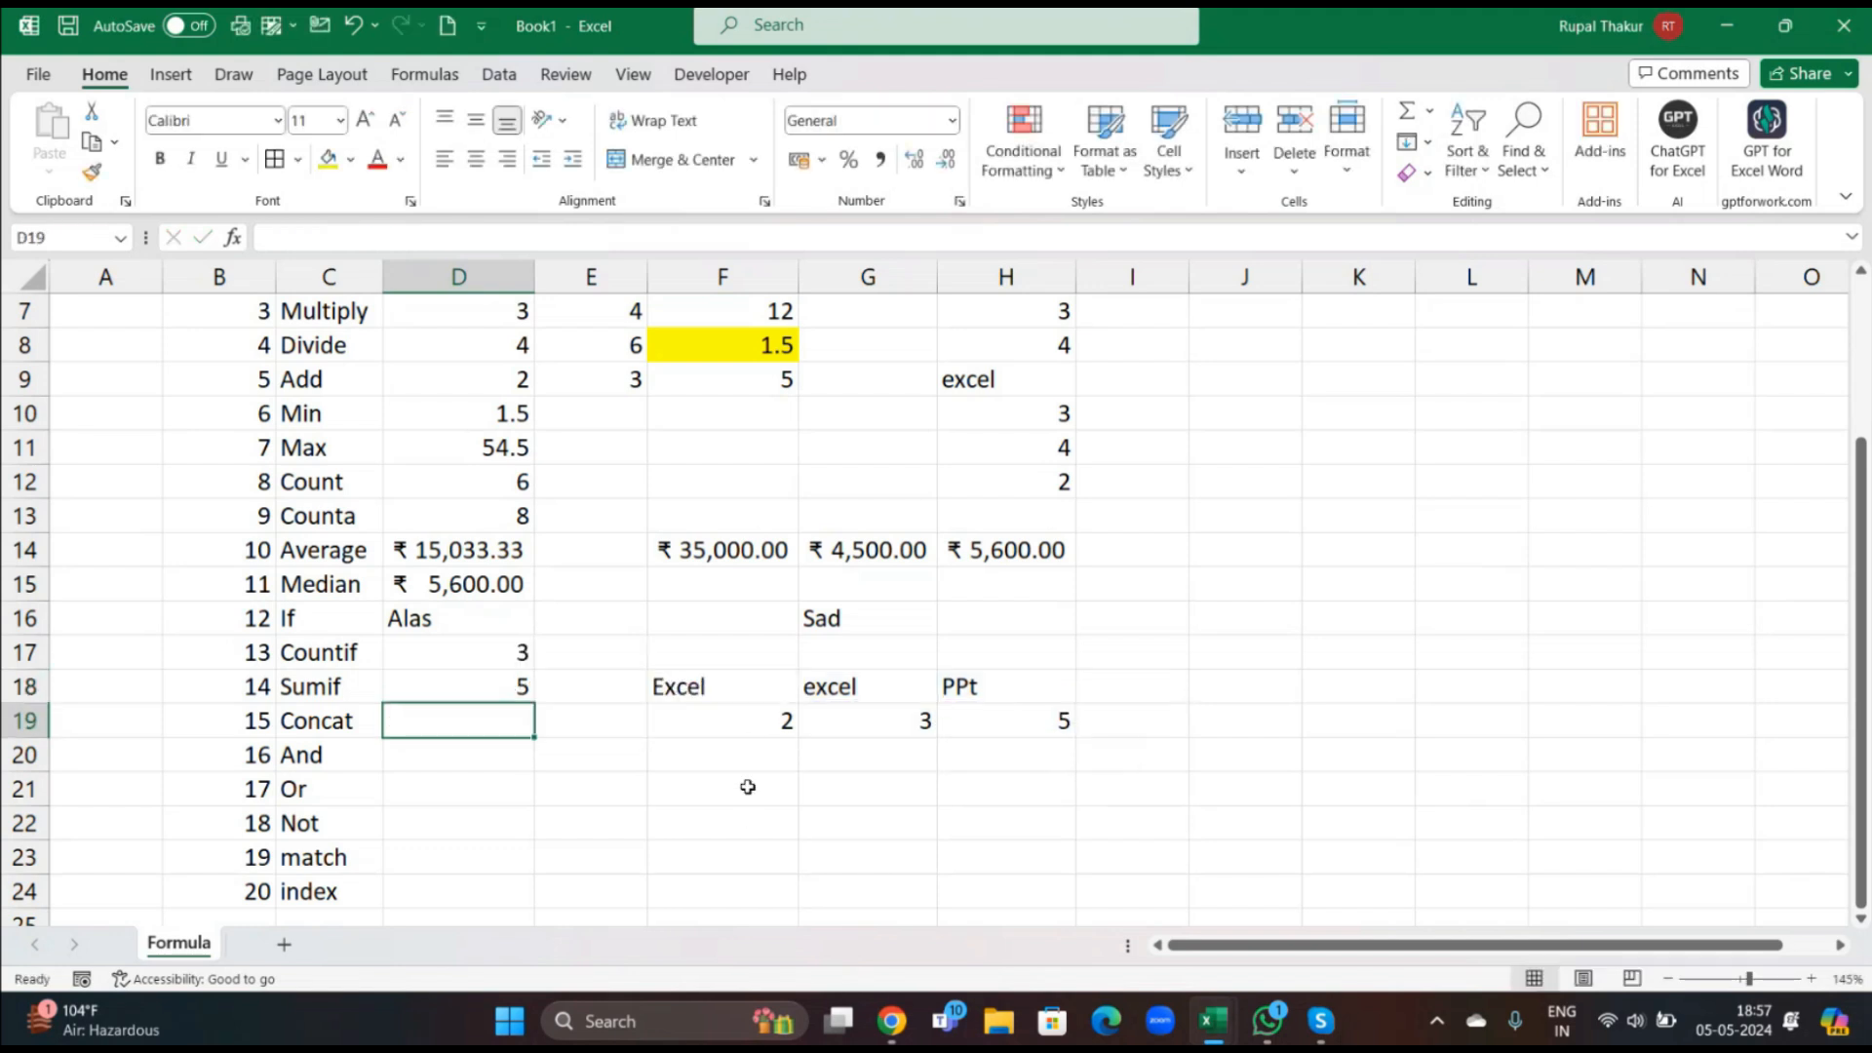
Clear the whole SUMIF formula from cell D18.
{"action": "double_click", "coordinate": [515, 691]}
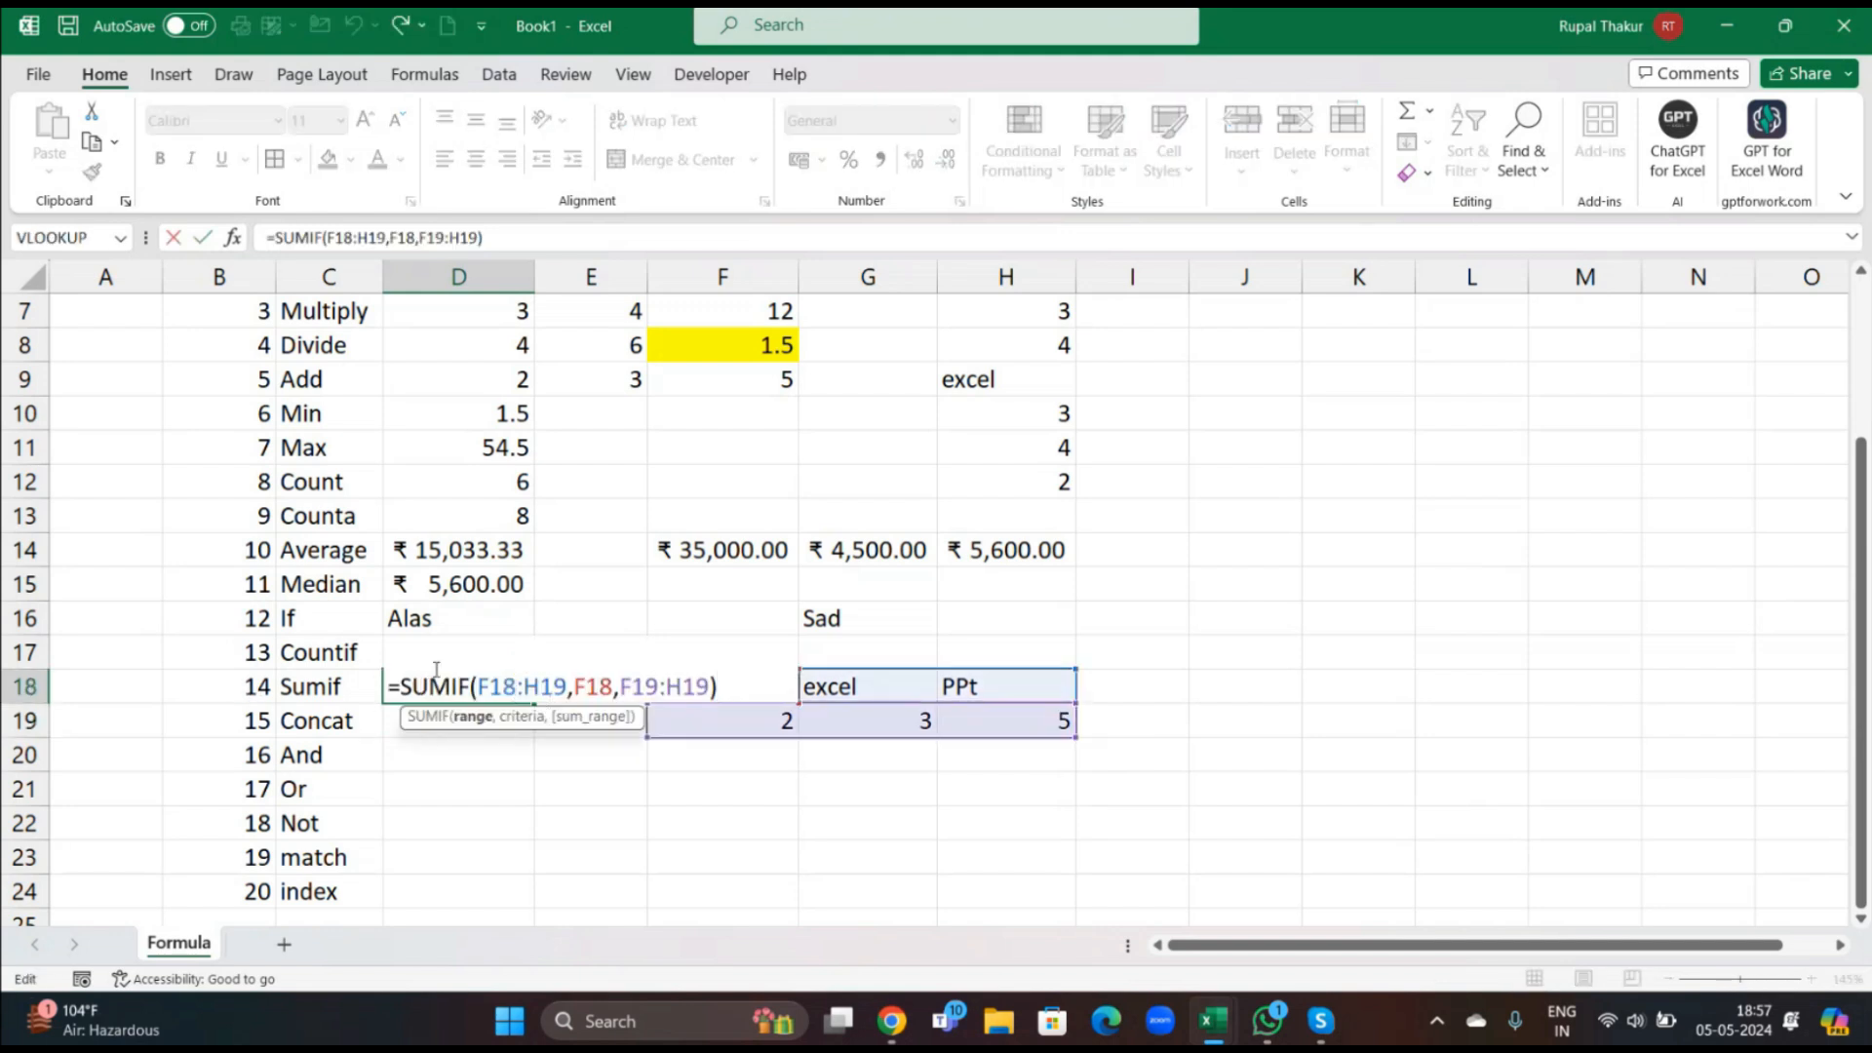
{"action": "key", "text": "Delete"}
{"action": "key", "text": "Delete"}
{"action": "key", "text": "Delete"}
{"action": "key", "text": "Delete"}
{"action": "key", "text": "Delete"}
{"action": "key", "text": "Delete"}
{"action": "key", "text": "Delete"}
{"action": "key", "text": "Delete"}
{"action": "key", "text": "Delete"}
{"action": "key", "text": "Delete"}
{"action": "key", "text": "Delete"}
{"action": "key", "text": "Delete"}
{"action": "key", "text": "Delete"}
{"action": "key", "text": "Delete"}
{"action": "key", "text": "Delete"}
{"action": "key", "text": "Delete"}
{"action": "key", "text": "Delete"}
{"action": "key", "text": "BackSpace"}
{"action": "key", "text": "BackSpace"}
{"action": "key", "text": "BackSpace"}
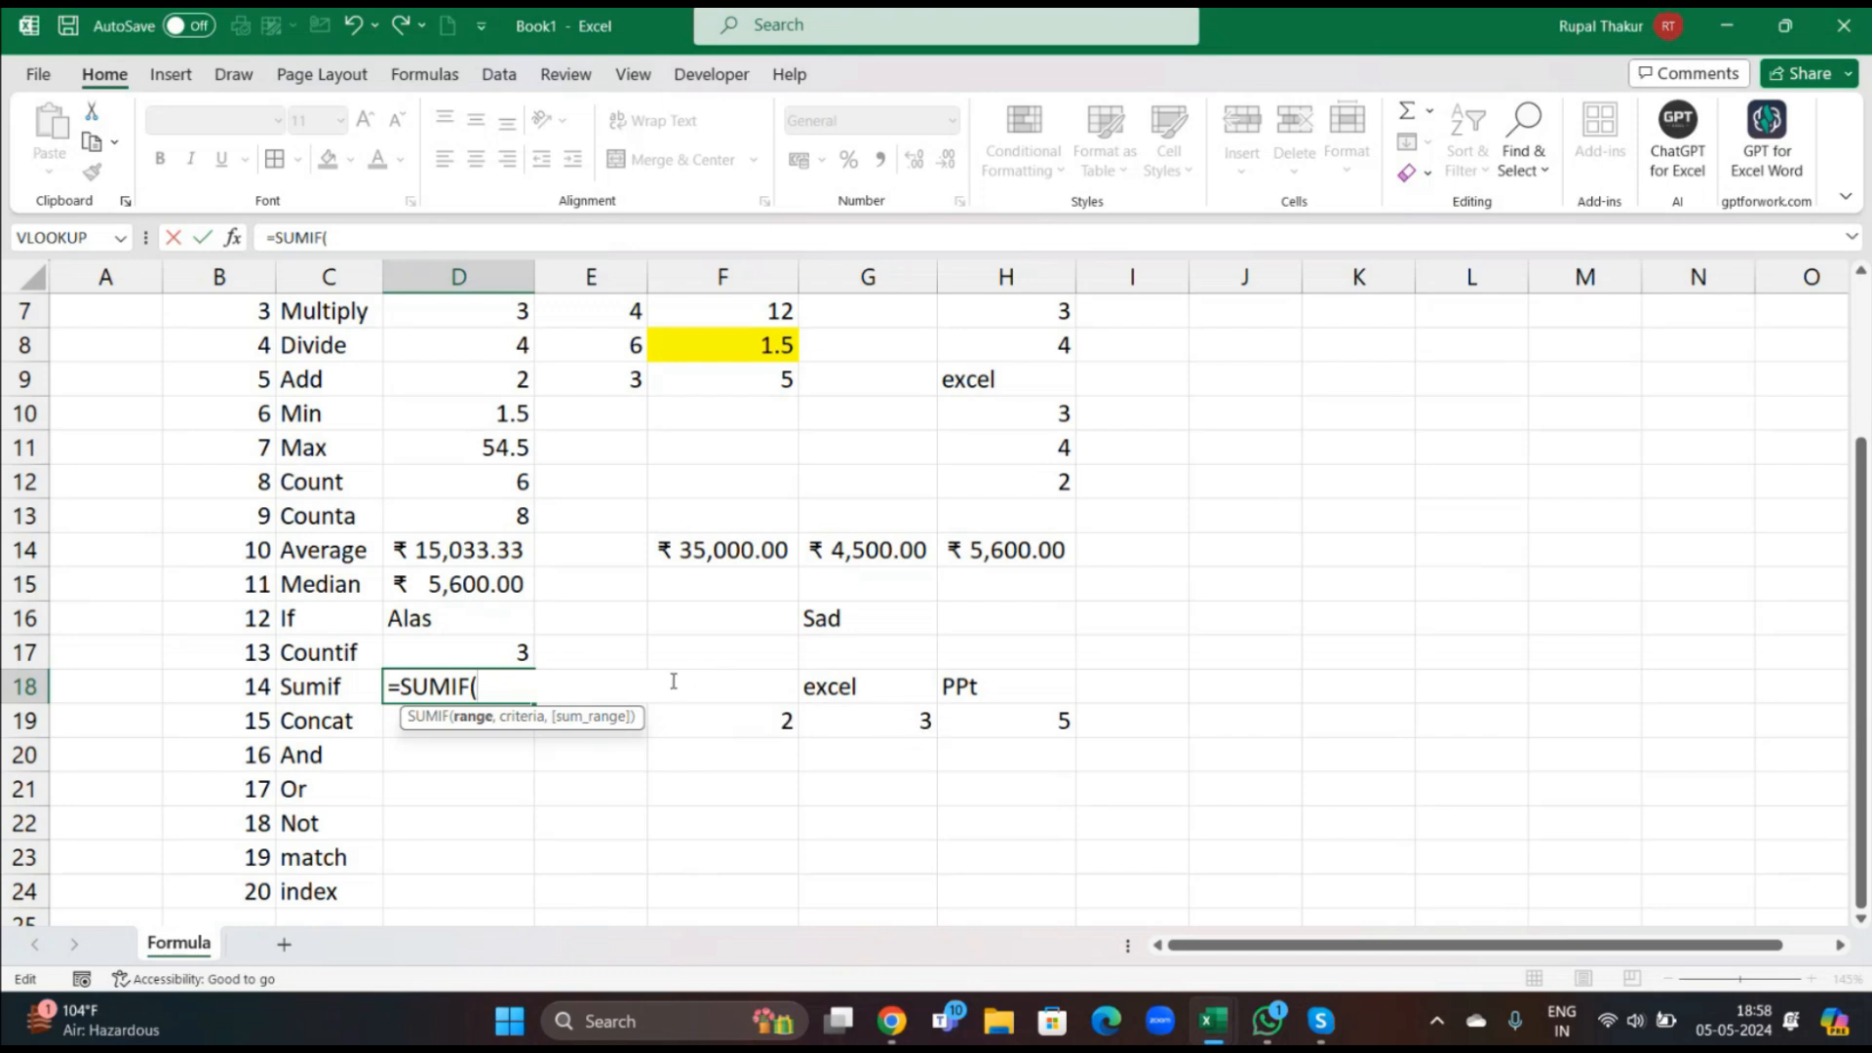
{"action": "key", "text": "BackSpace"}
{"action": "key", "text": "BackSpace"}
{"action": "key", "text": "BackSpace"}
{"action": "key", "text": "BackSpace"}
{"action": "key", "text": "BackSpace"}
{"action": "key", "text": "BackSpace"}
{"action": "key", "text": "BackSpace"}
{"action": "left_click", "coordinate": [641, 840]}
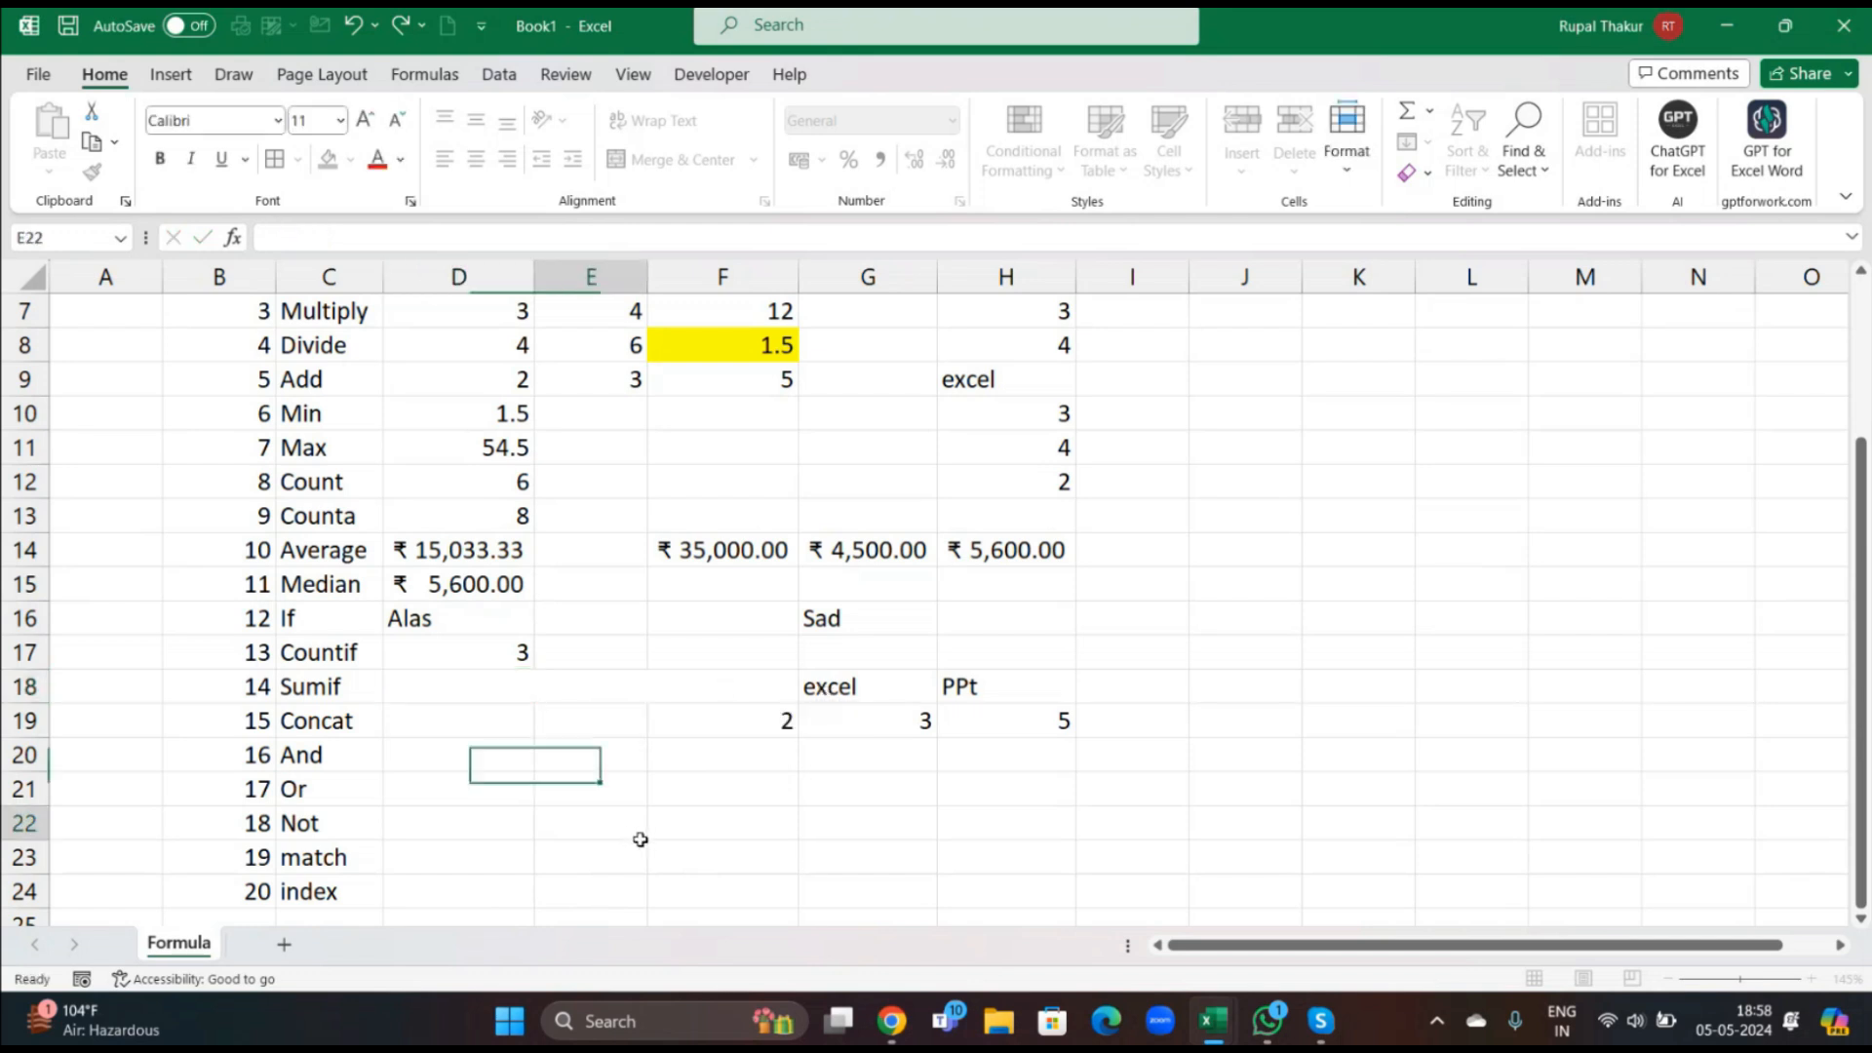
{"action": "key", "text": "Escape"}
Write a SUMIF formula in D18 with range F18:H19, criterion F18 and sum range F19:H19.
{"action": "left_click", "coordinate": [441, 676]}
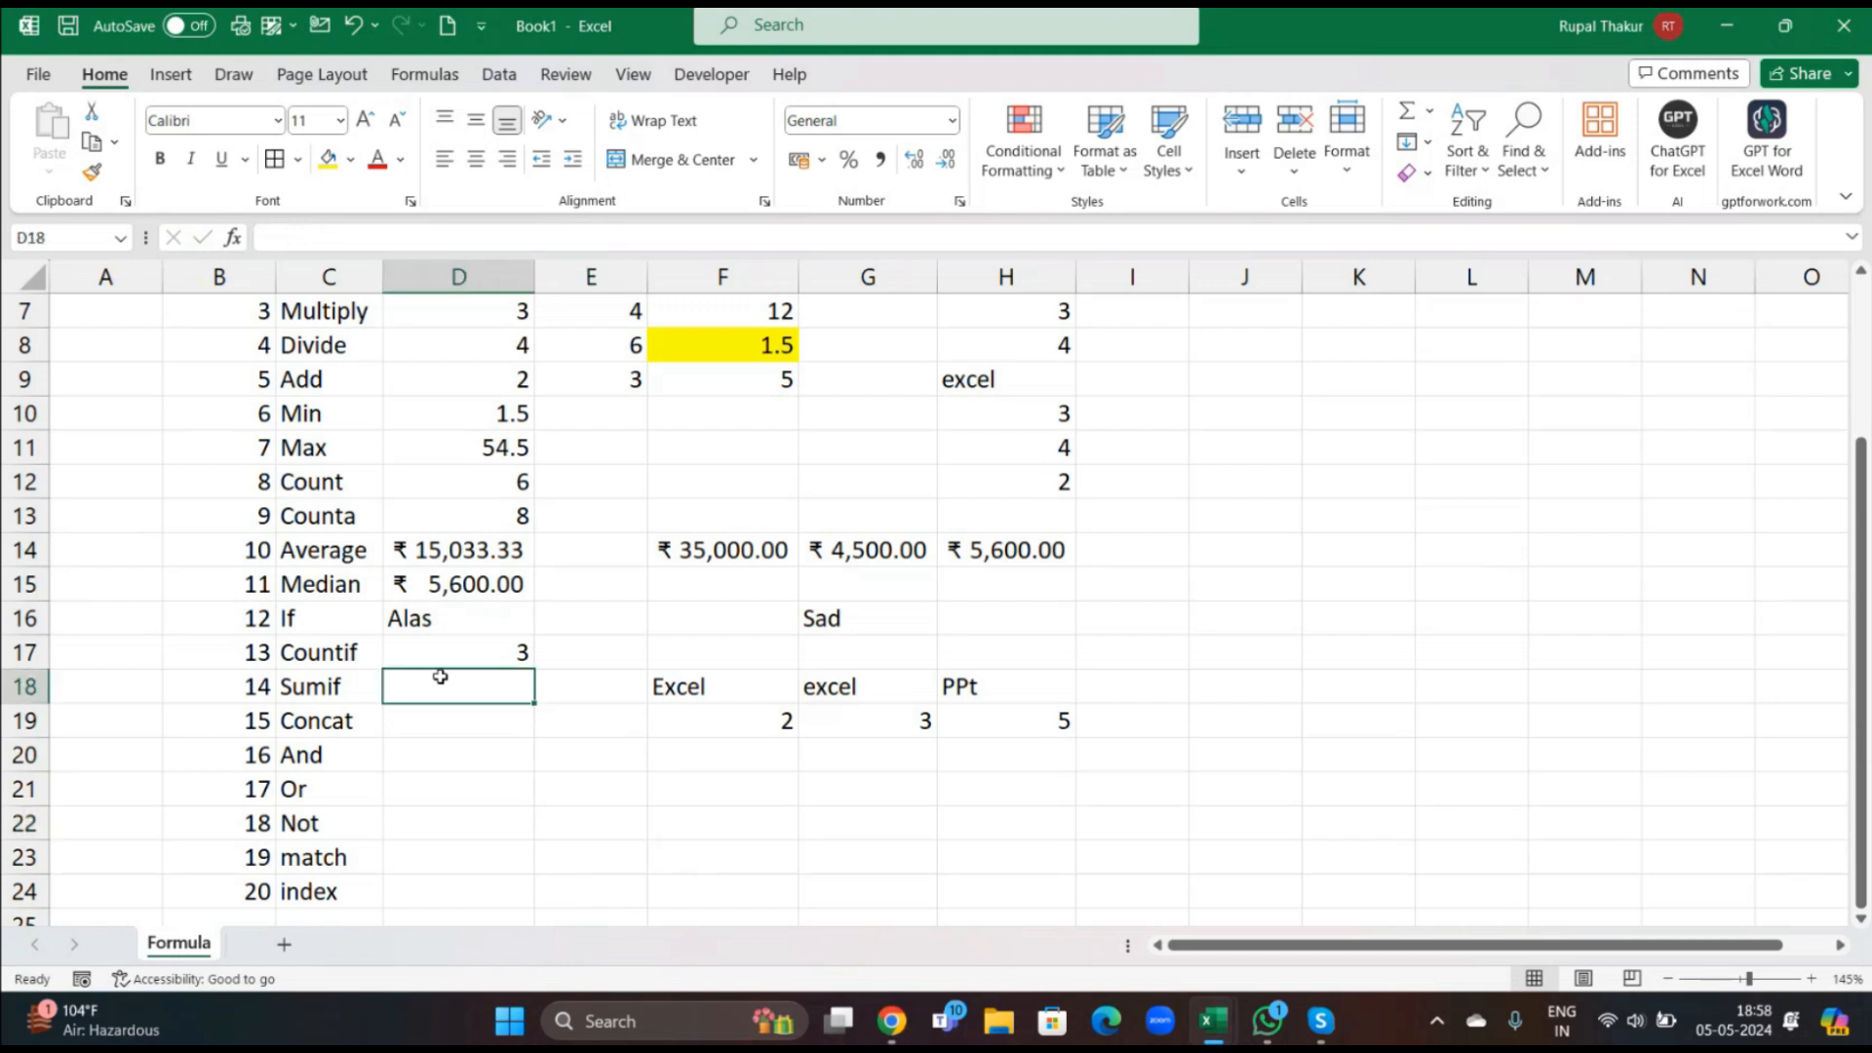
{"action": "type", "text": "=sumif"}
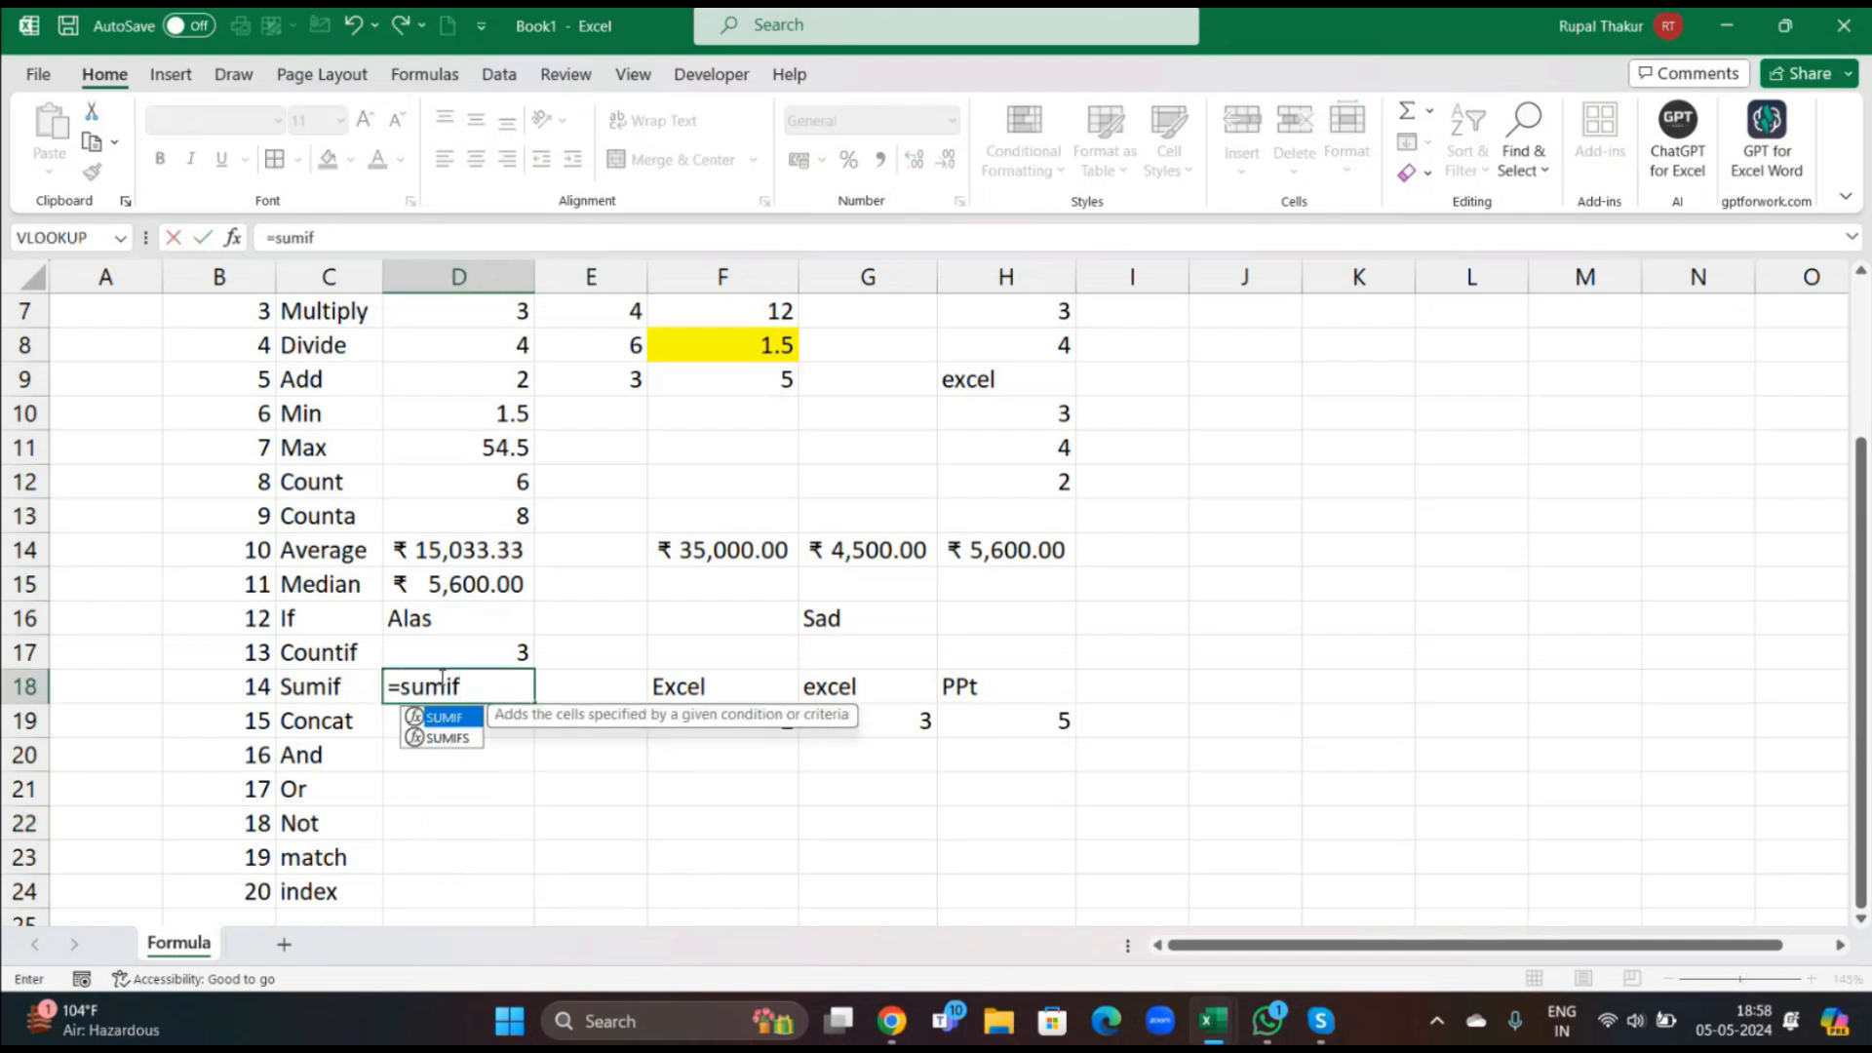
{"action": "key", "text": "Tab"}
{"action": "left_click_drag", "start_coordinate": [648, 692], "coordinate": [1006, 730]}
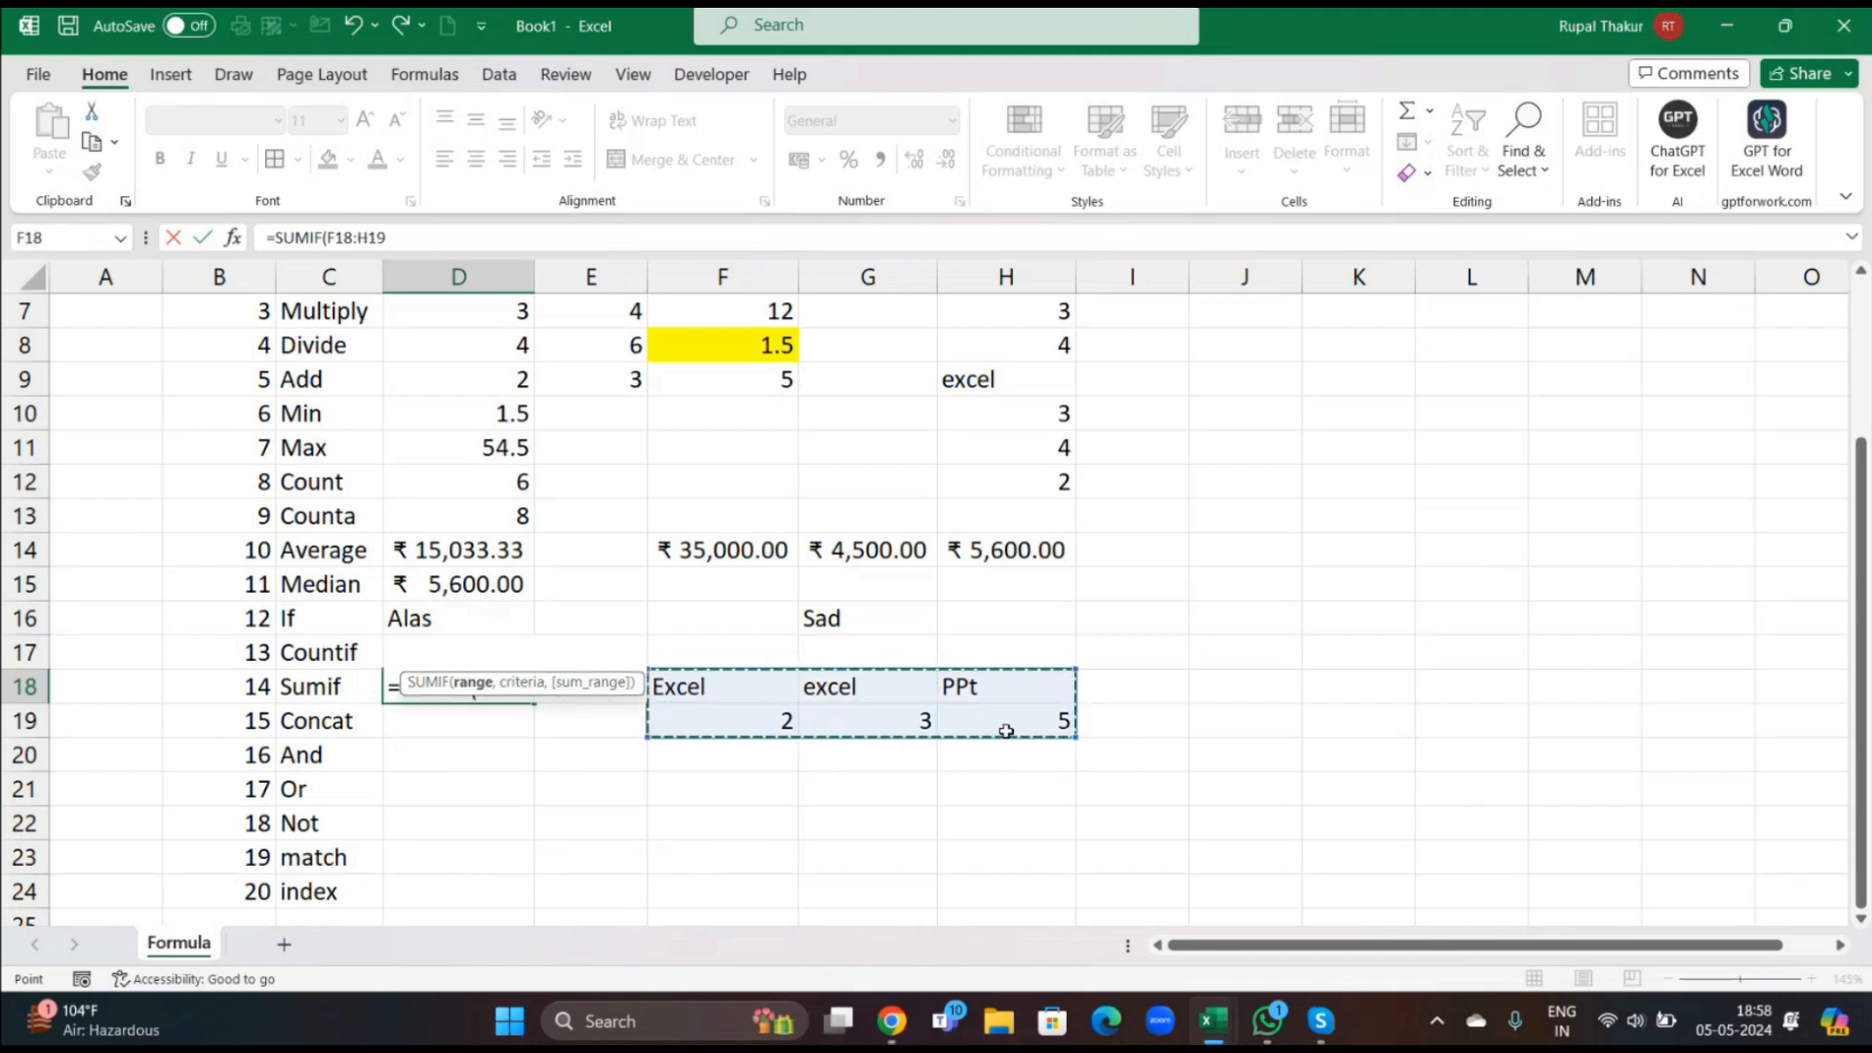
{"action": "type", "text": ","}
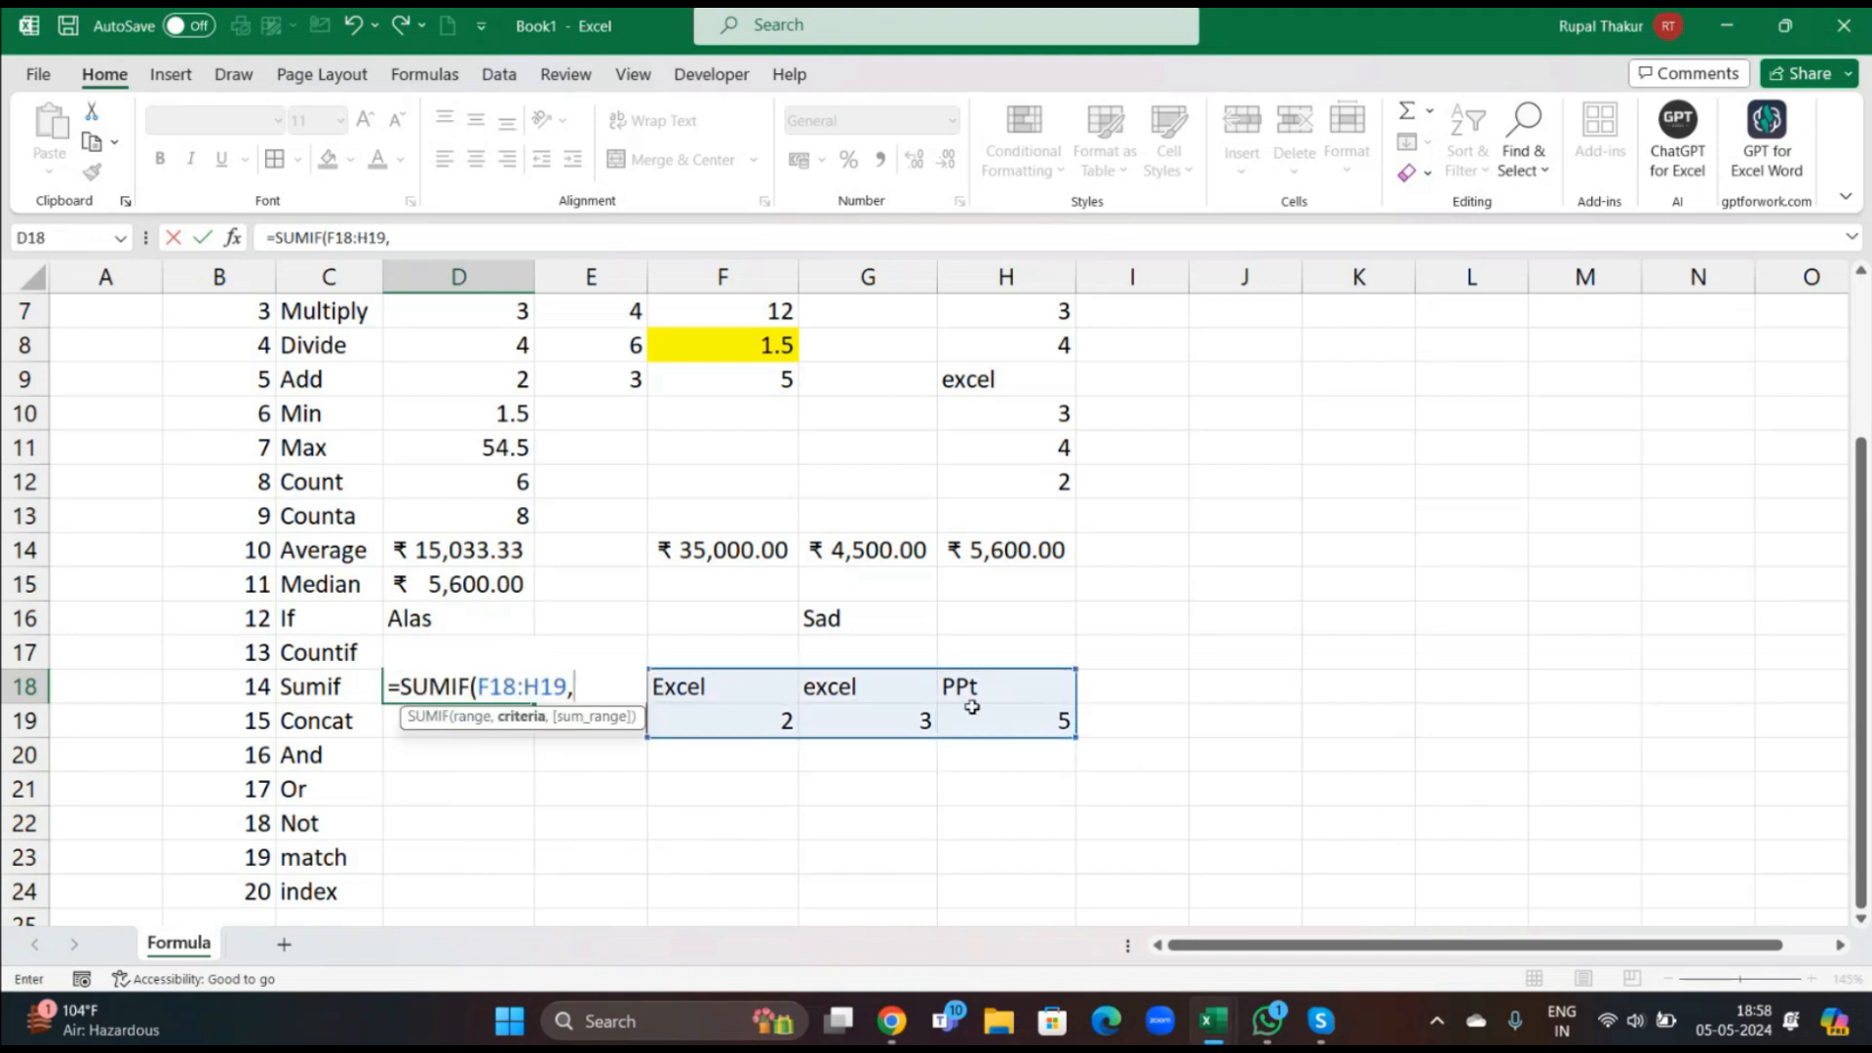
{"action": "left_click", "coordinate": [698, 686]}
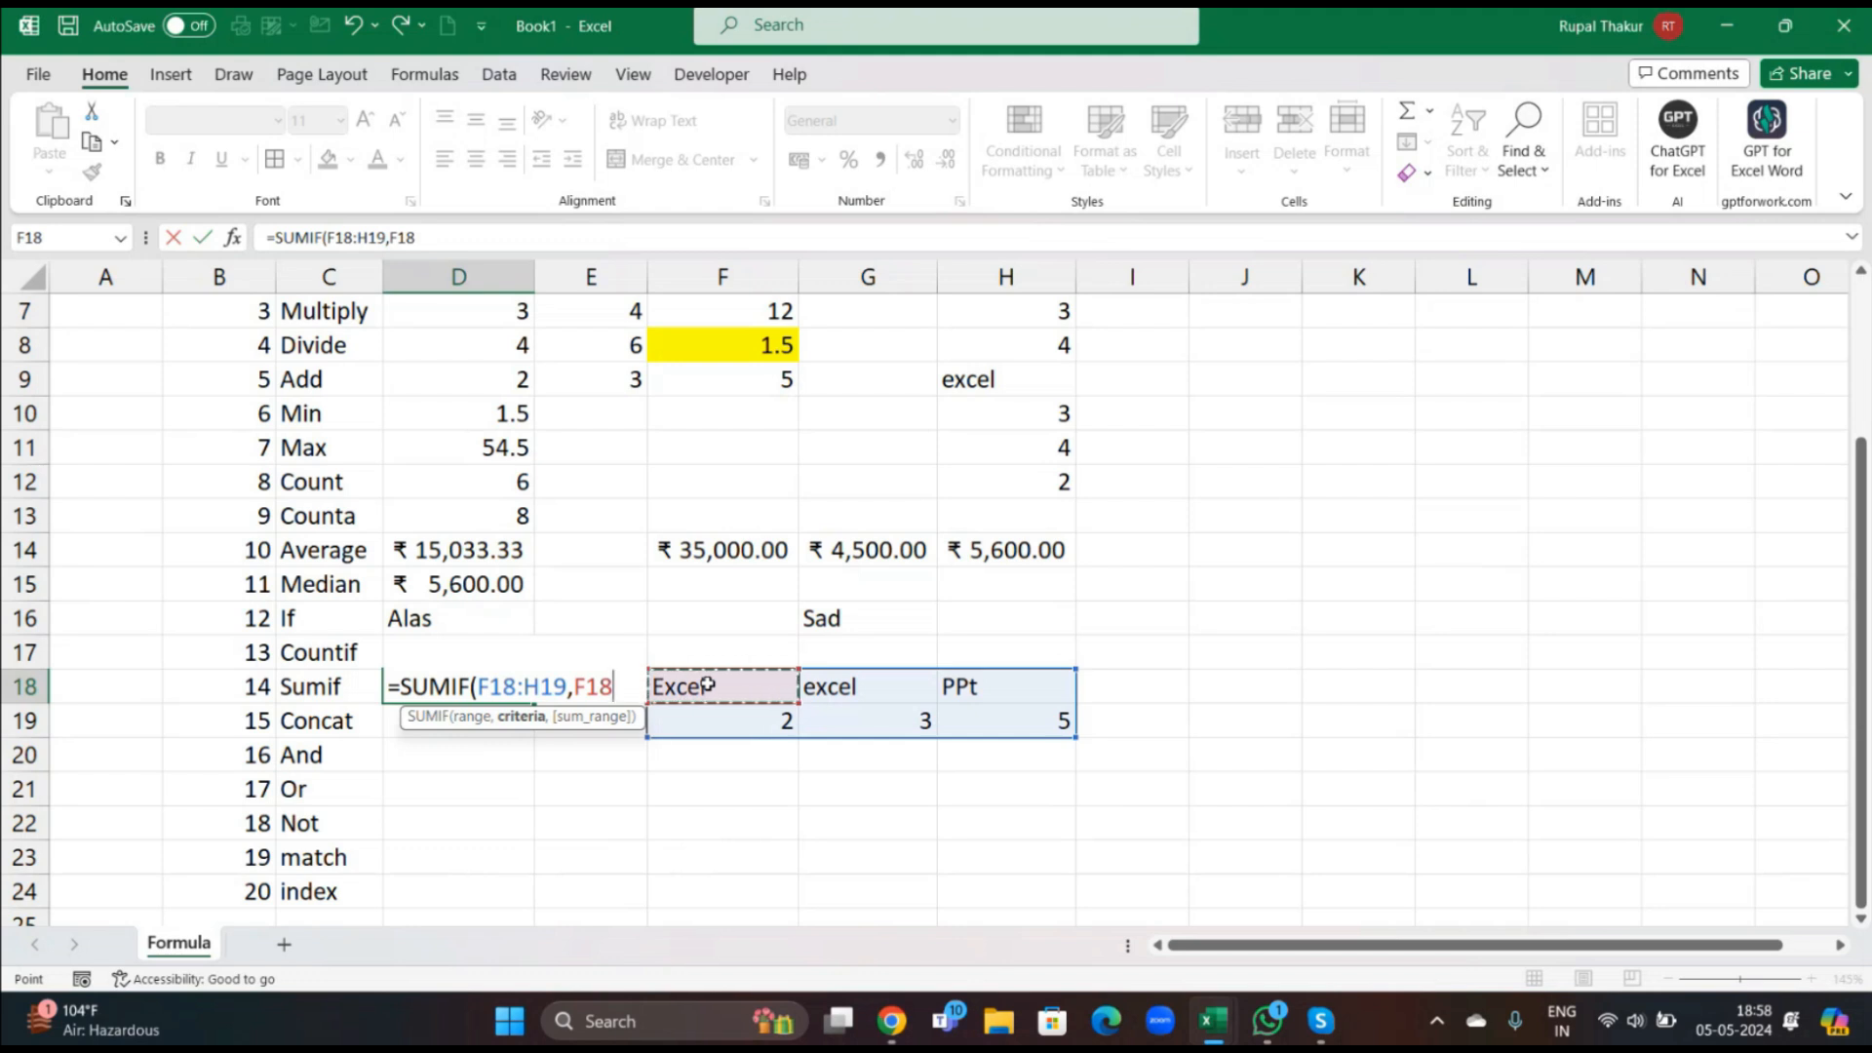
{"action": "type", "text": ","}
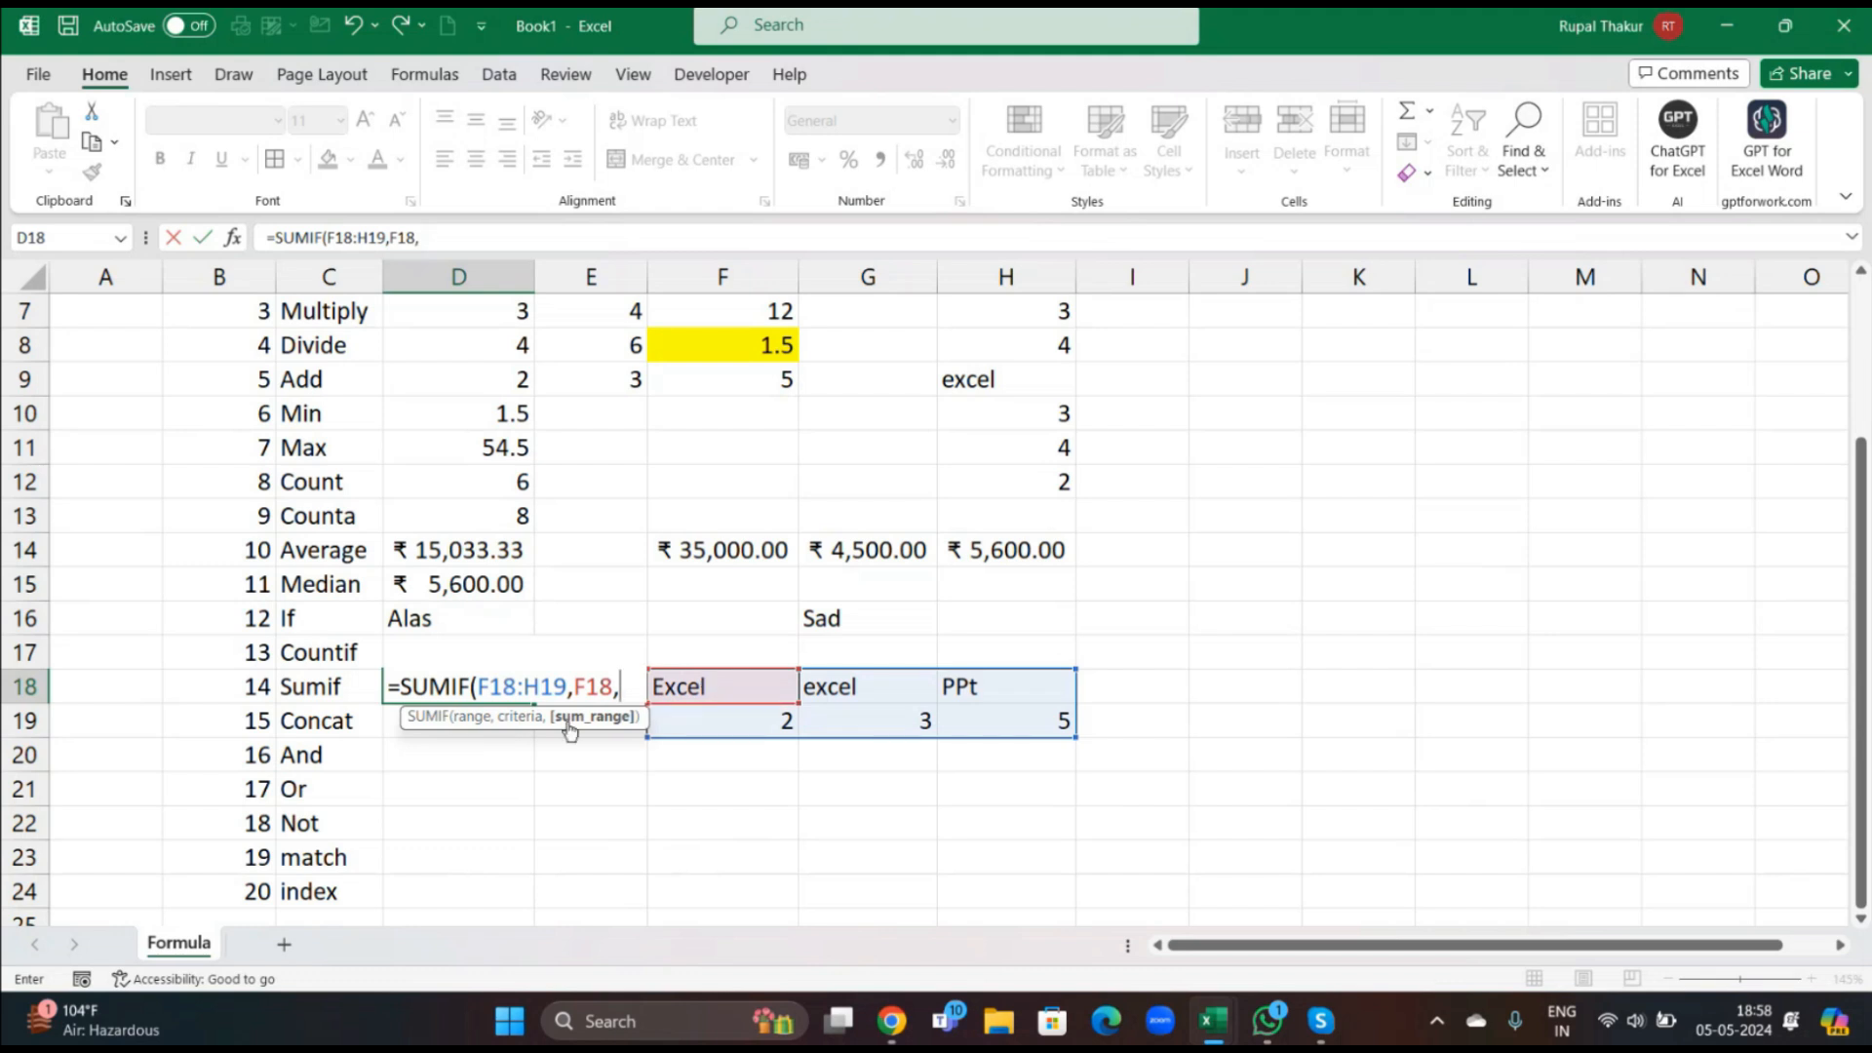
{"action": "left_click", "coordinate": [676, 721]}
{"action": "left_click_drag", "start_coordinate": [765, 733], "coordinate": [1028, 718]}
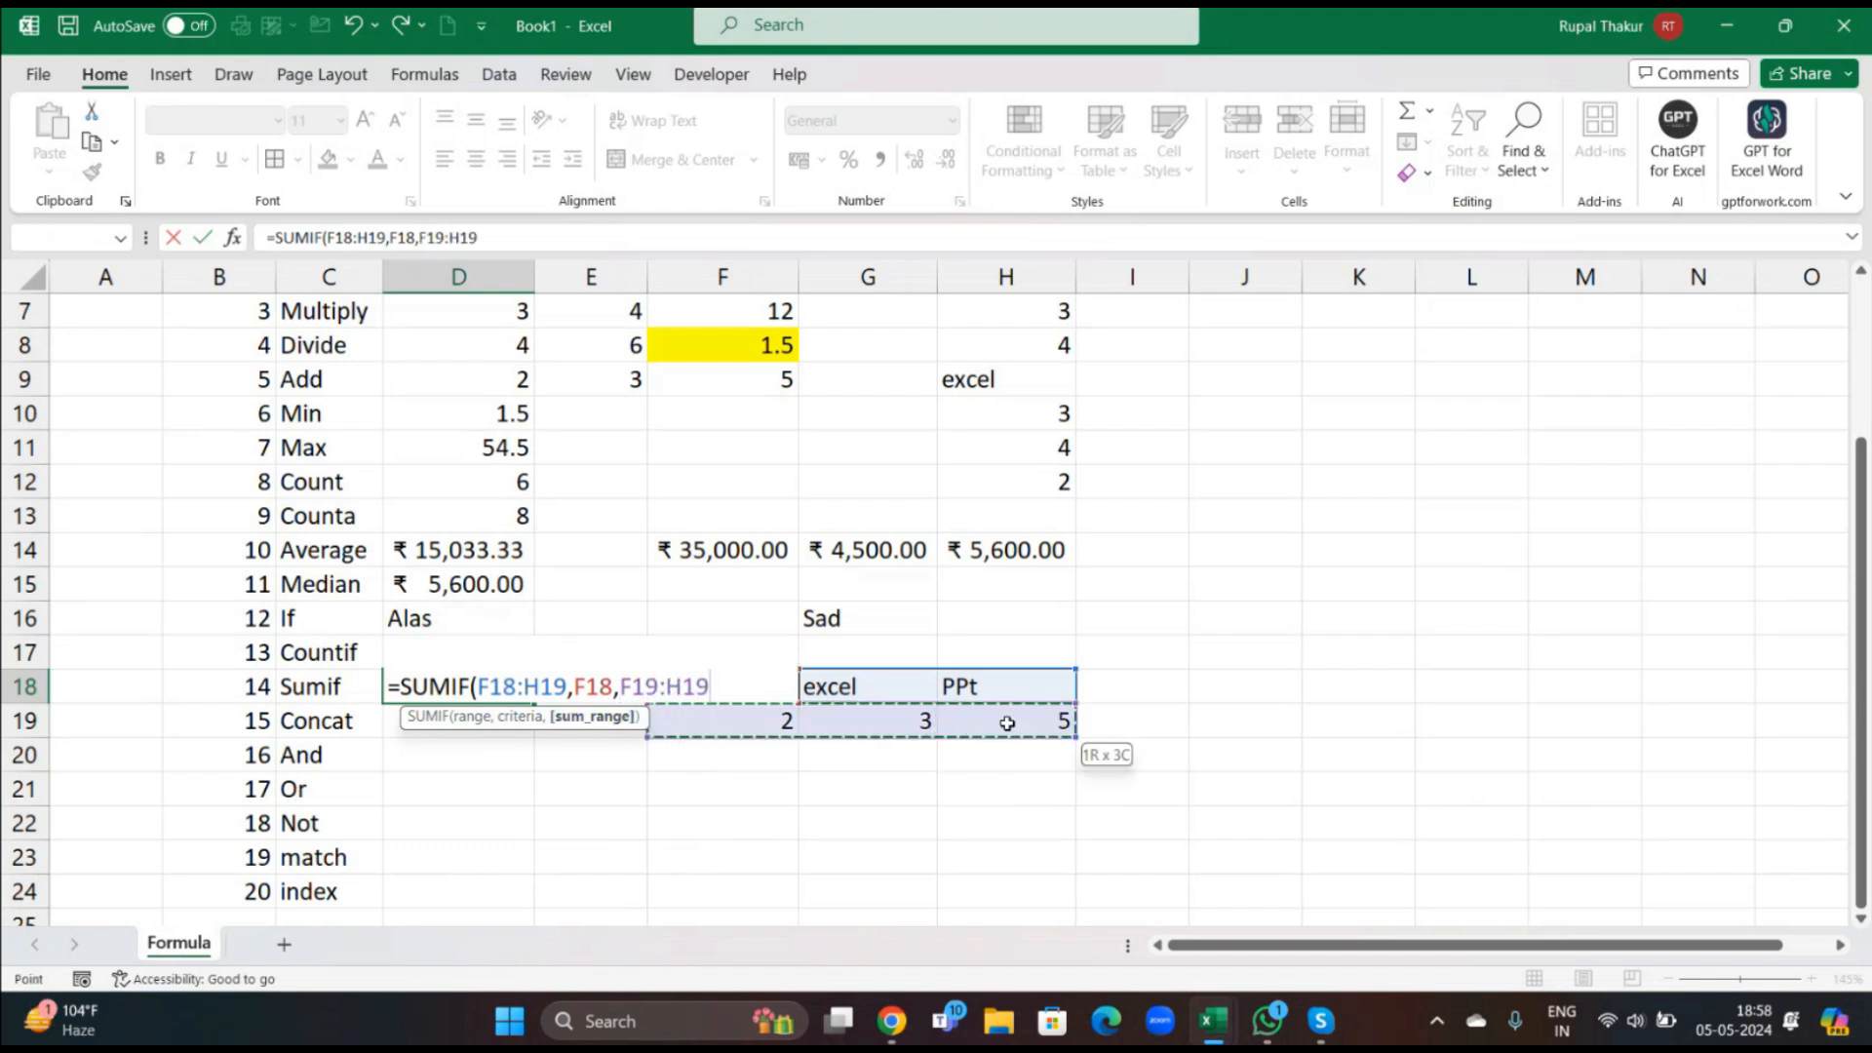
{"action": "type", "text": ")"}
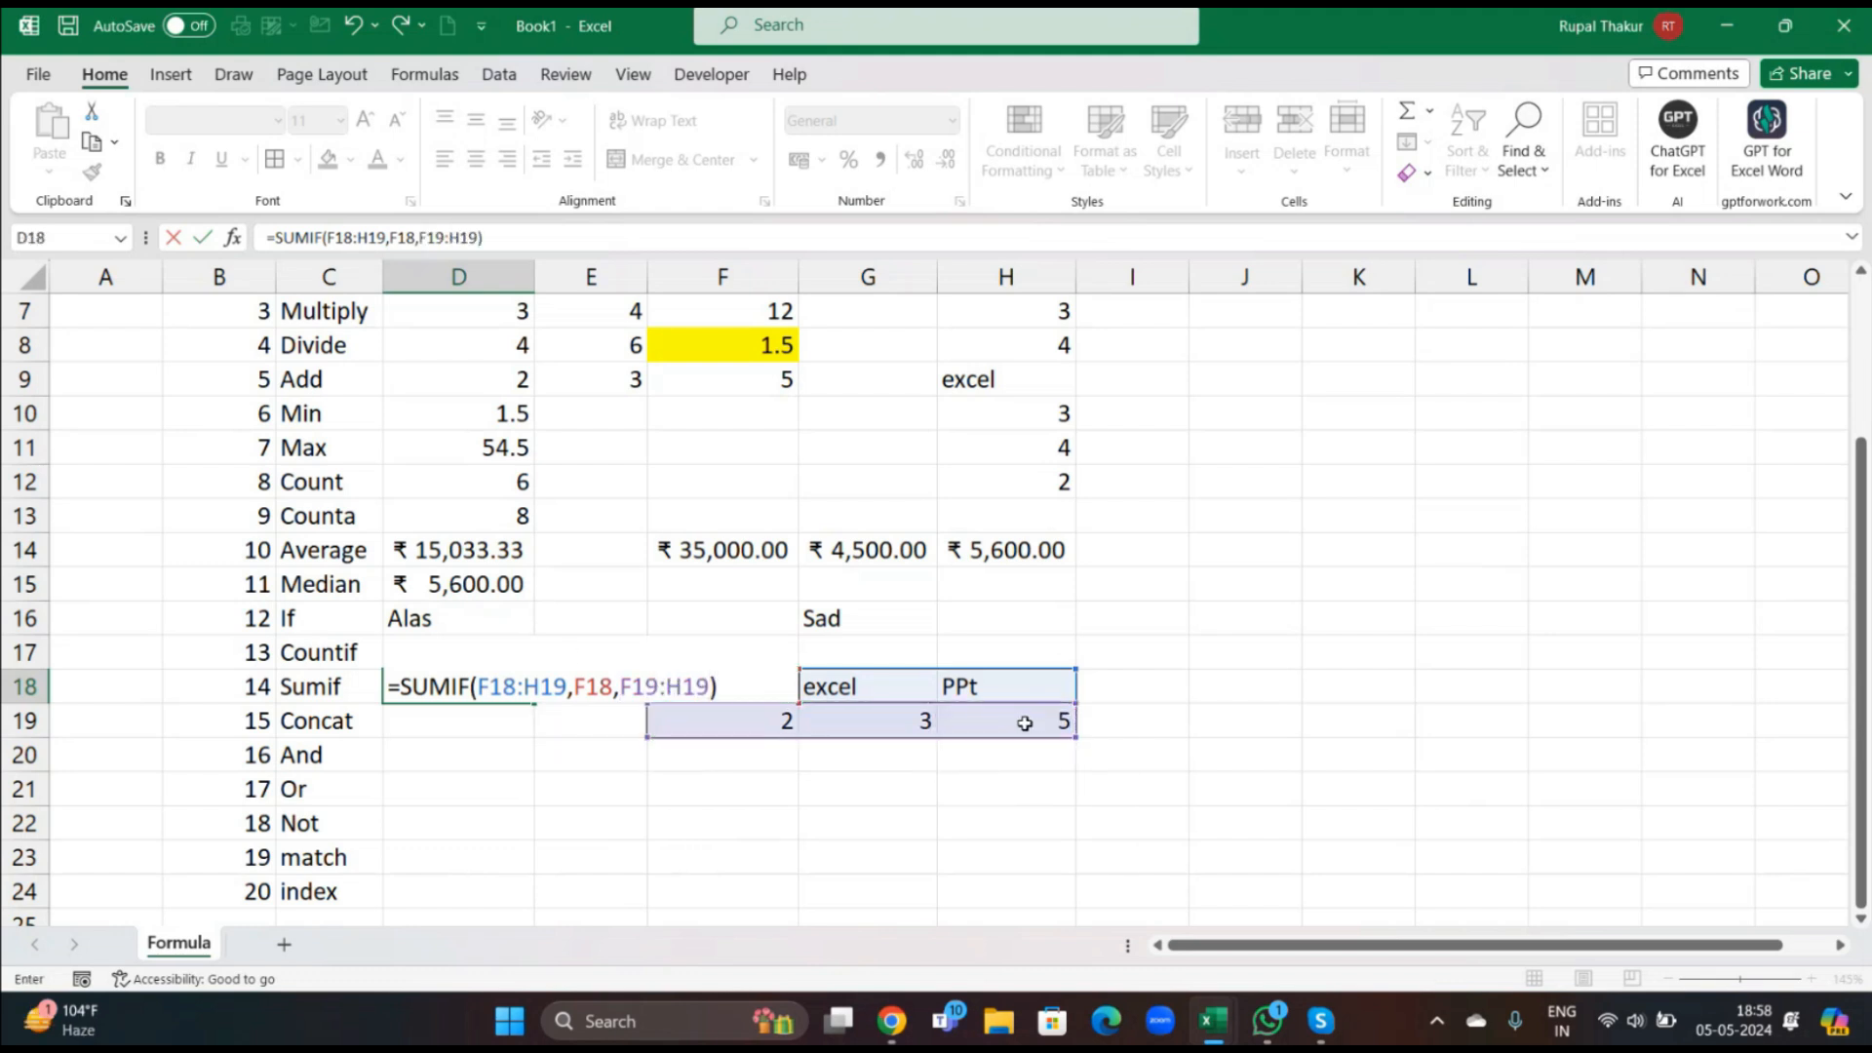
{"action": "key", "text": "Return"}
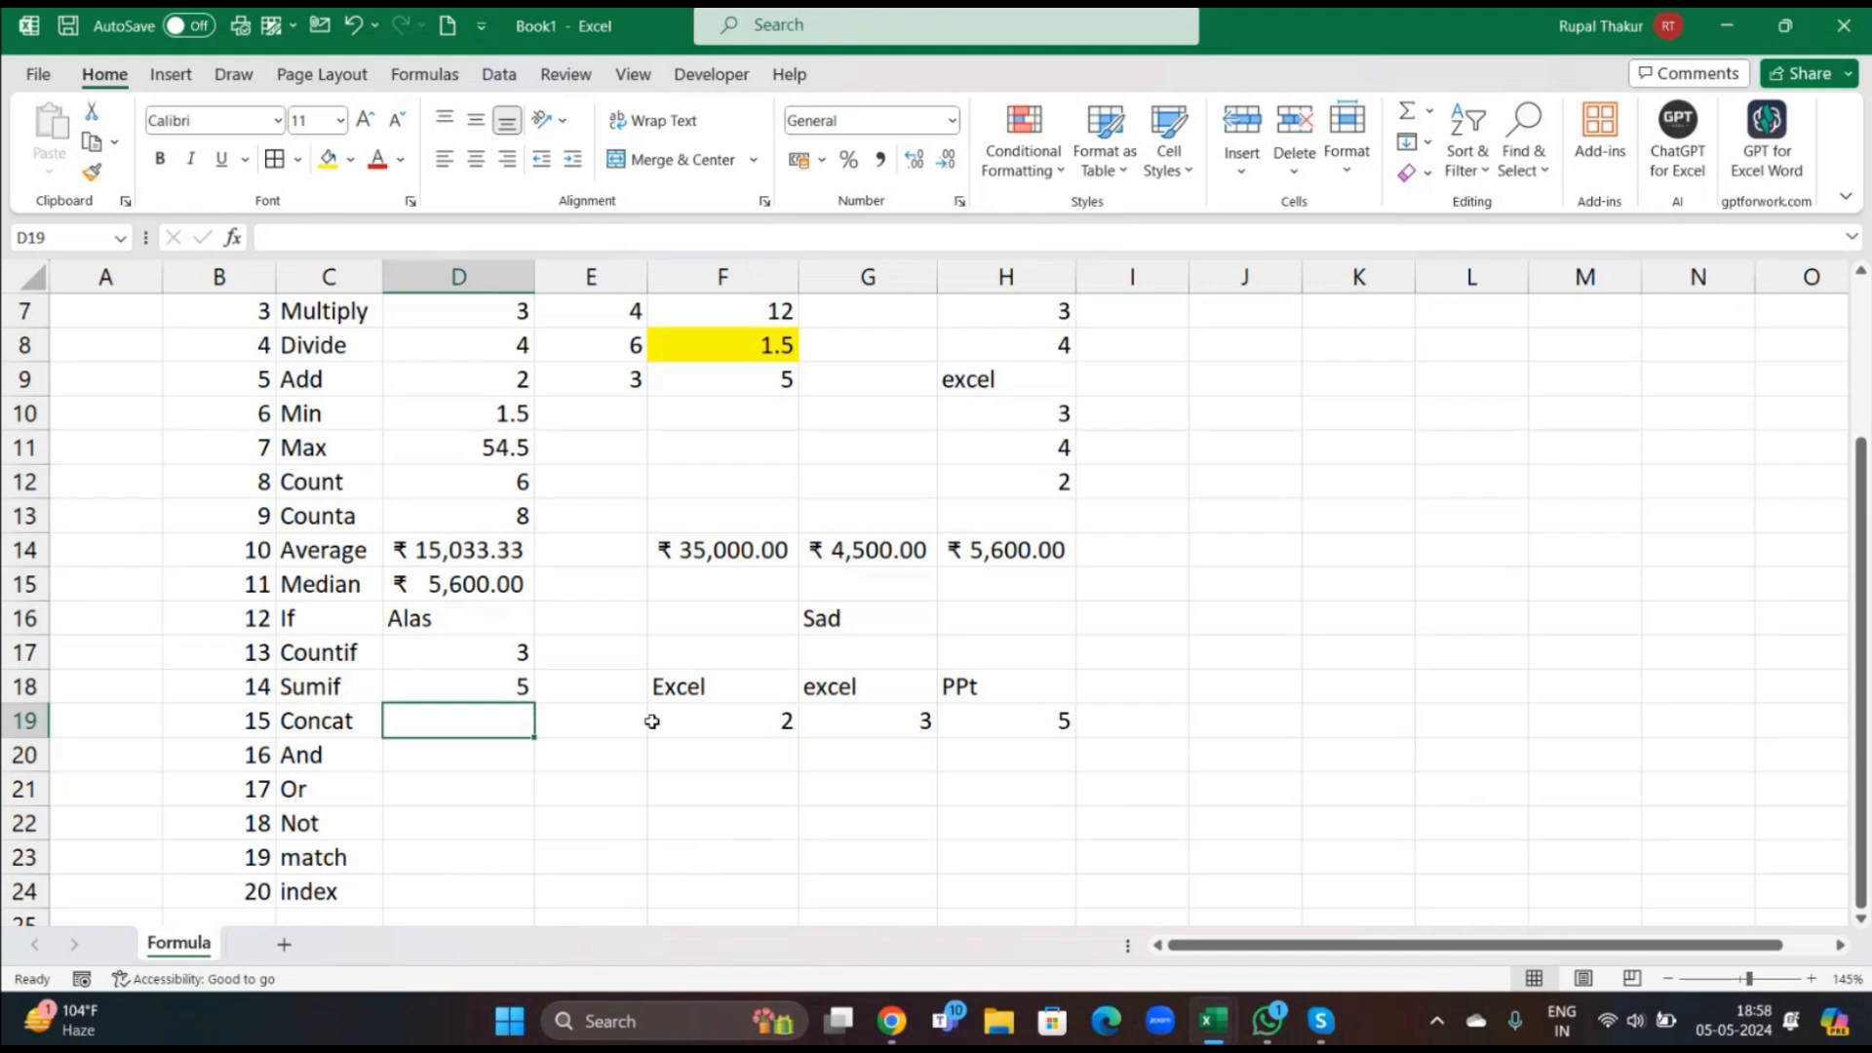
Enter the sample text abc in J19 for the Concat example.
{"action": "left_click", "coordinate": [1229, 725]}
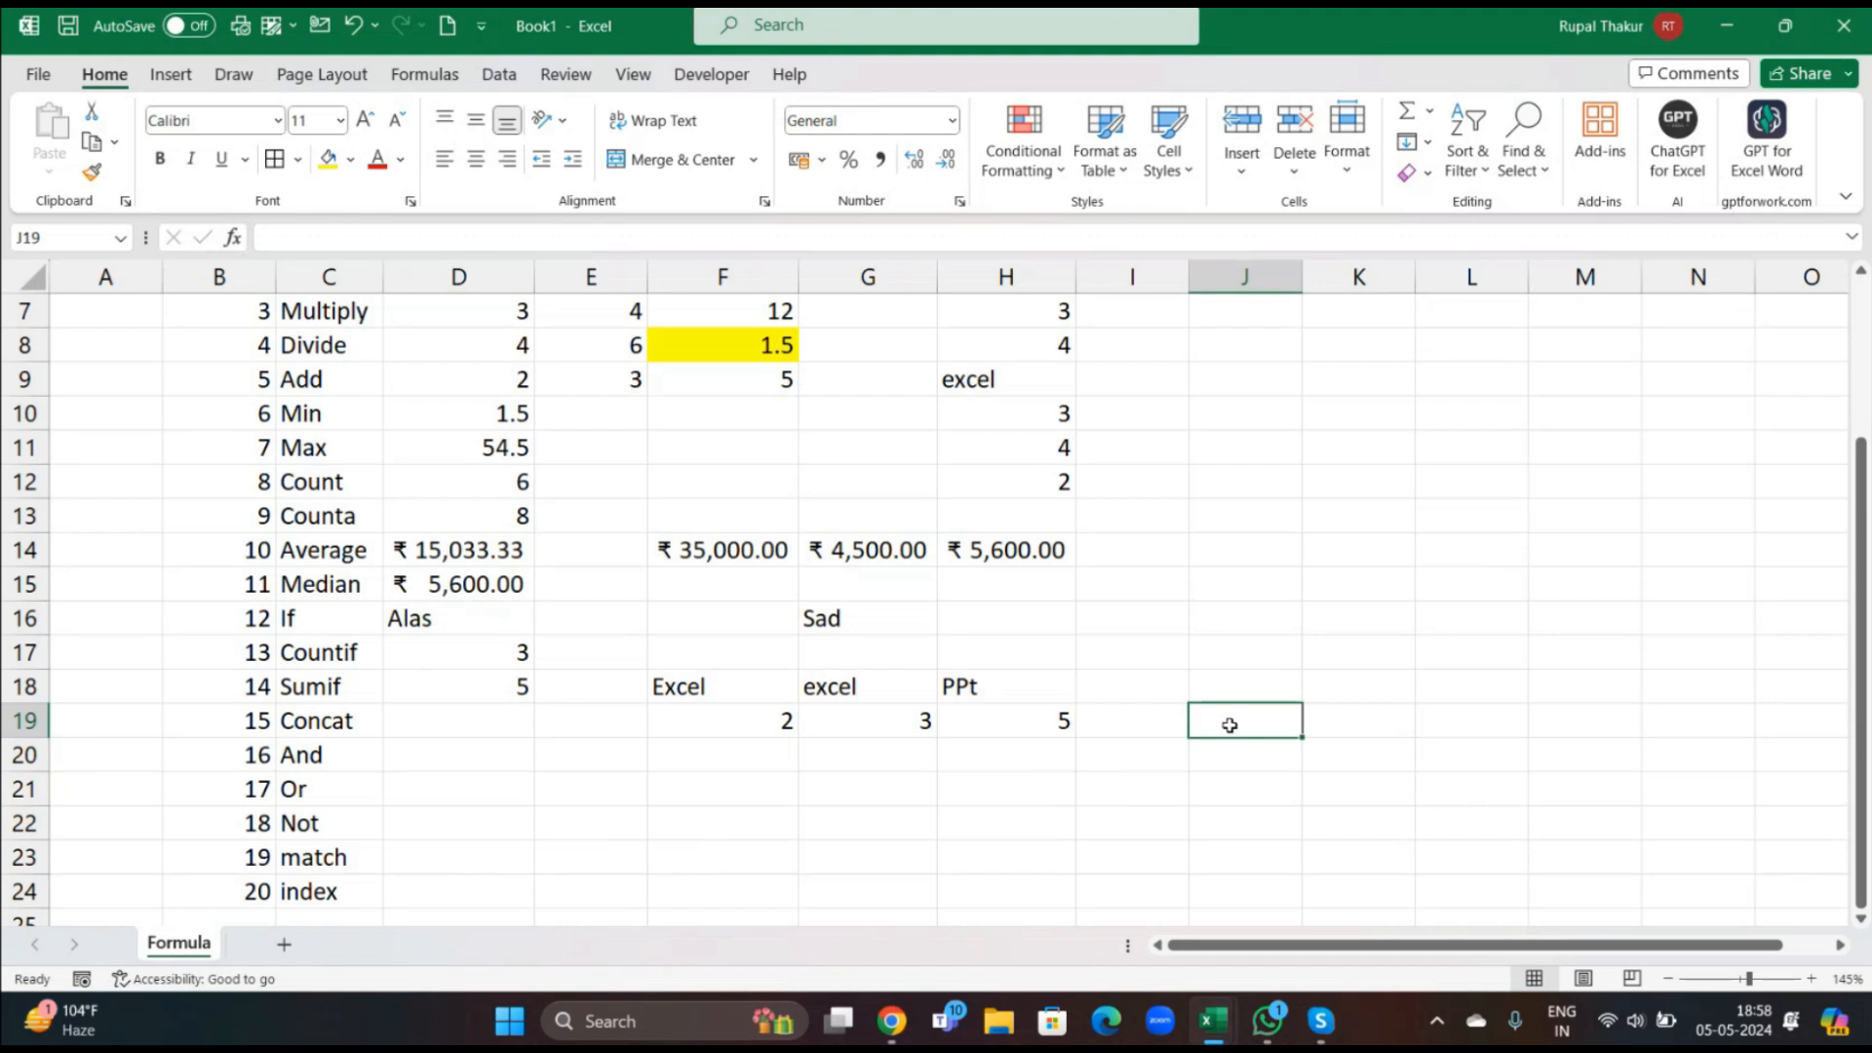
{"action": "type", "text": "Abc"}
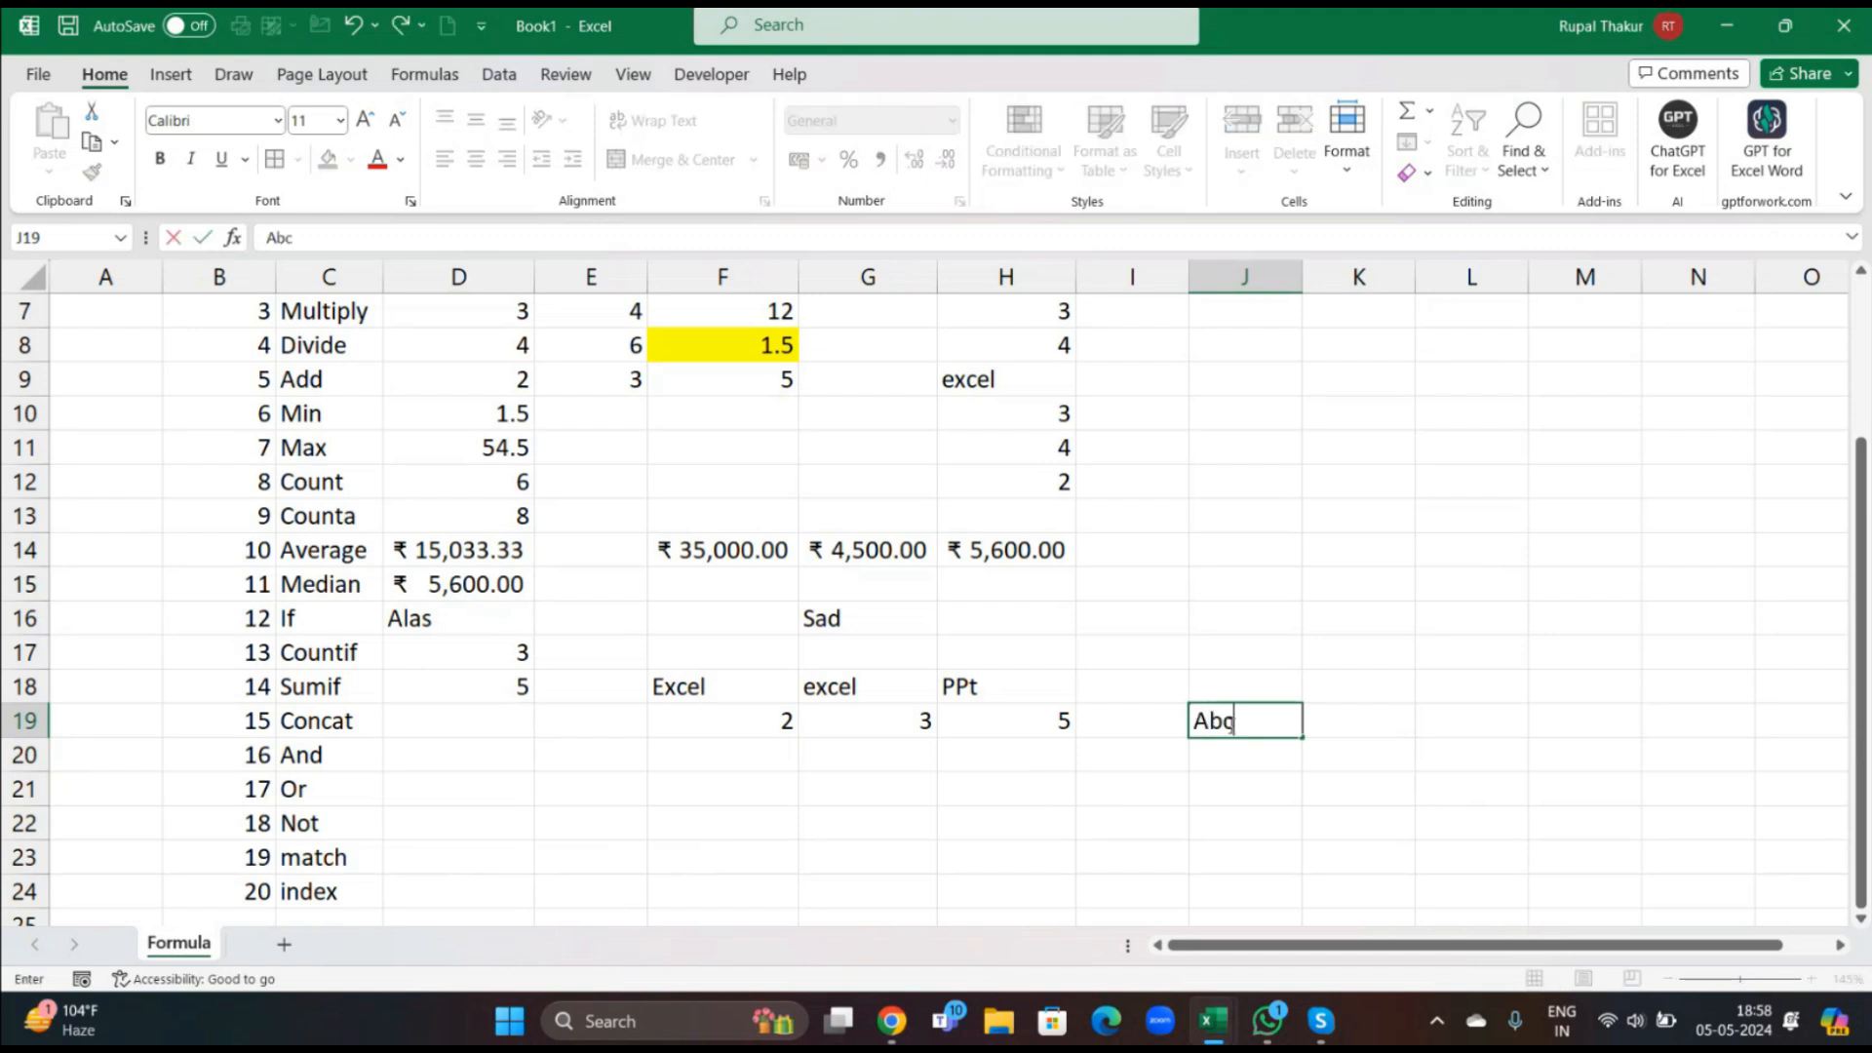
{"action": "key", "text": "BackSpace"}
{"action": "key", "text": "BackSpace"}
{"action": "key", "text": "BackSpace"}
{"action": "type", "text": "abc"}
{"action": "left_click", "coordinate": [1376, 728]}
{"action": "type", "text": "@g"}
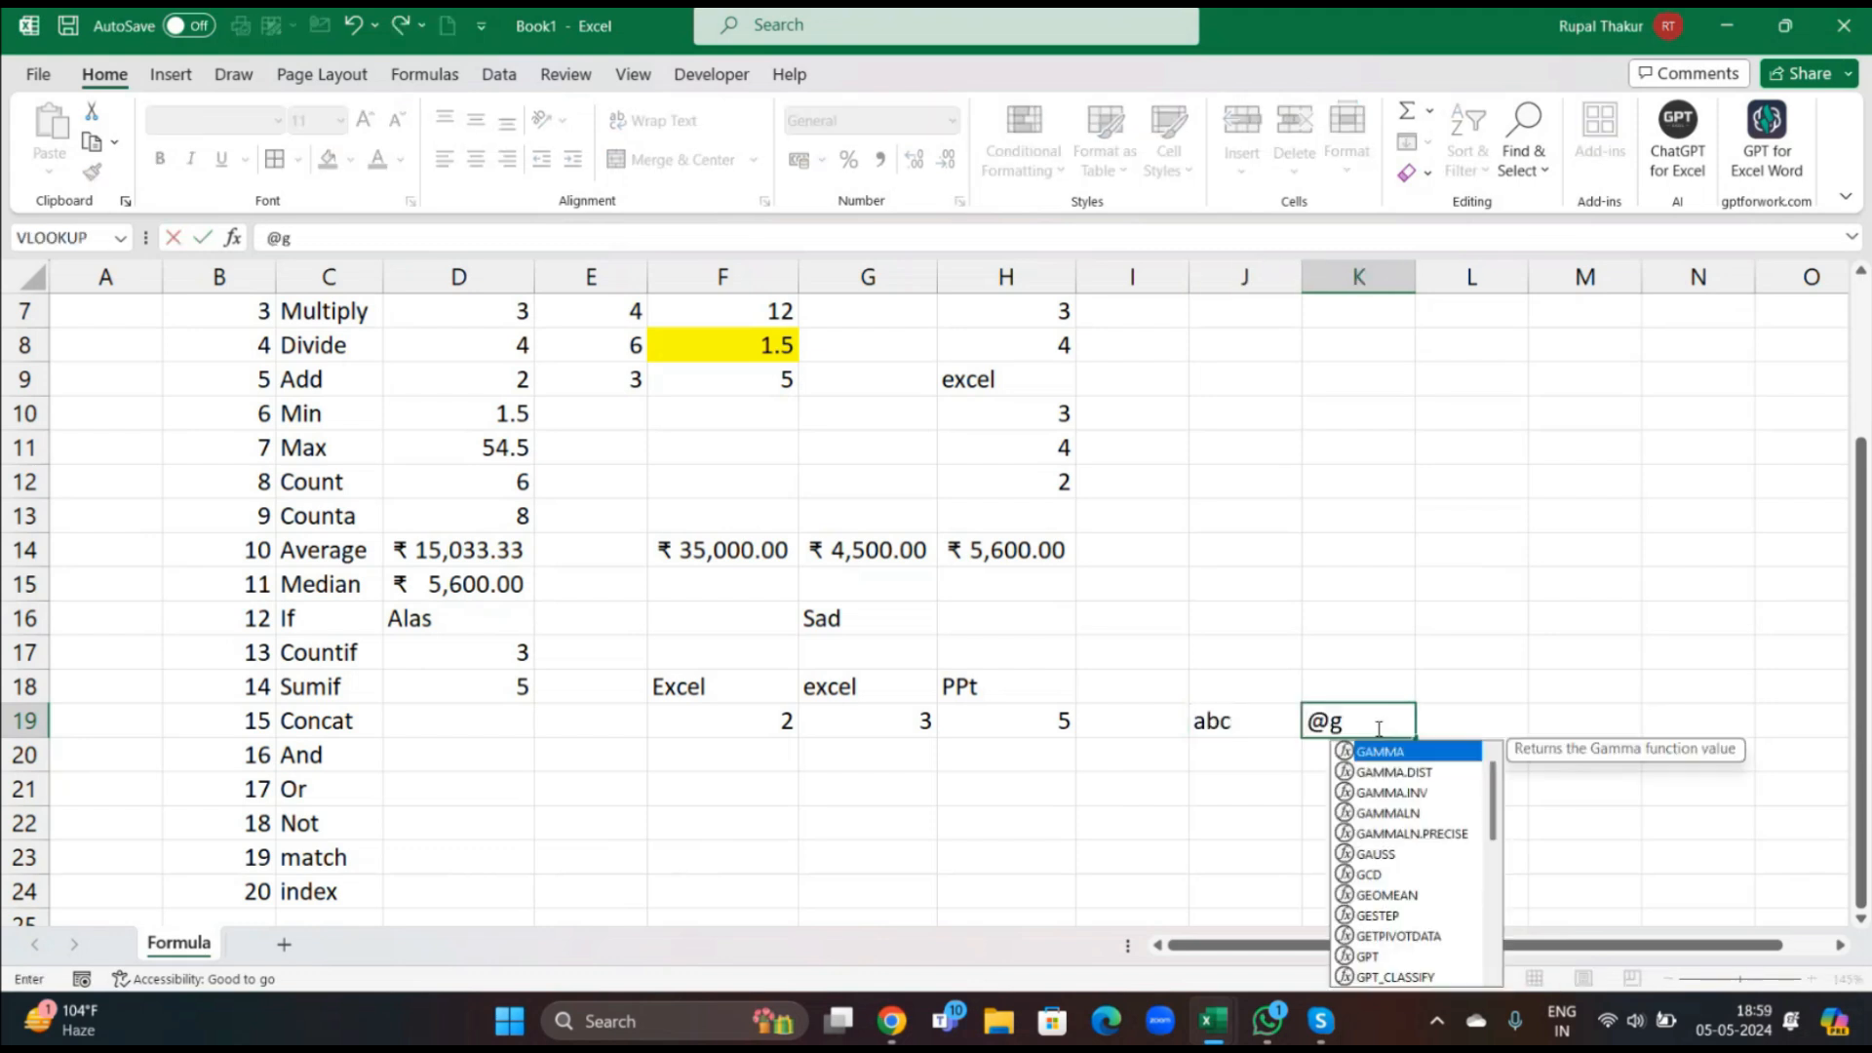
{"action": "type", "text": "mail.com"}
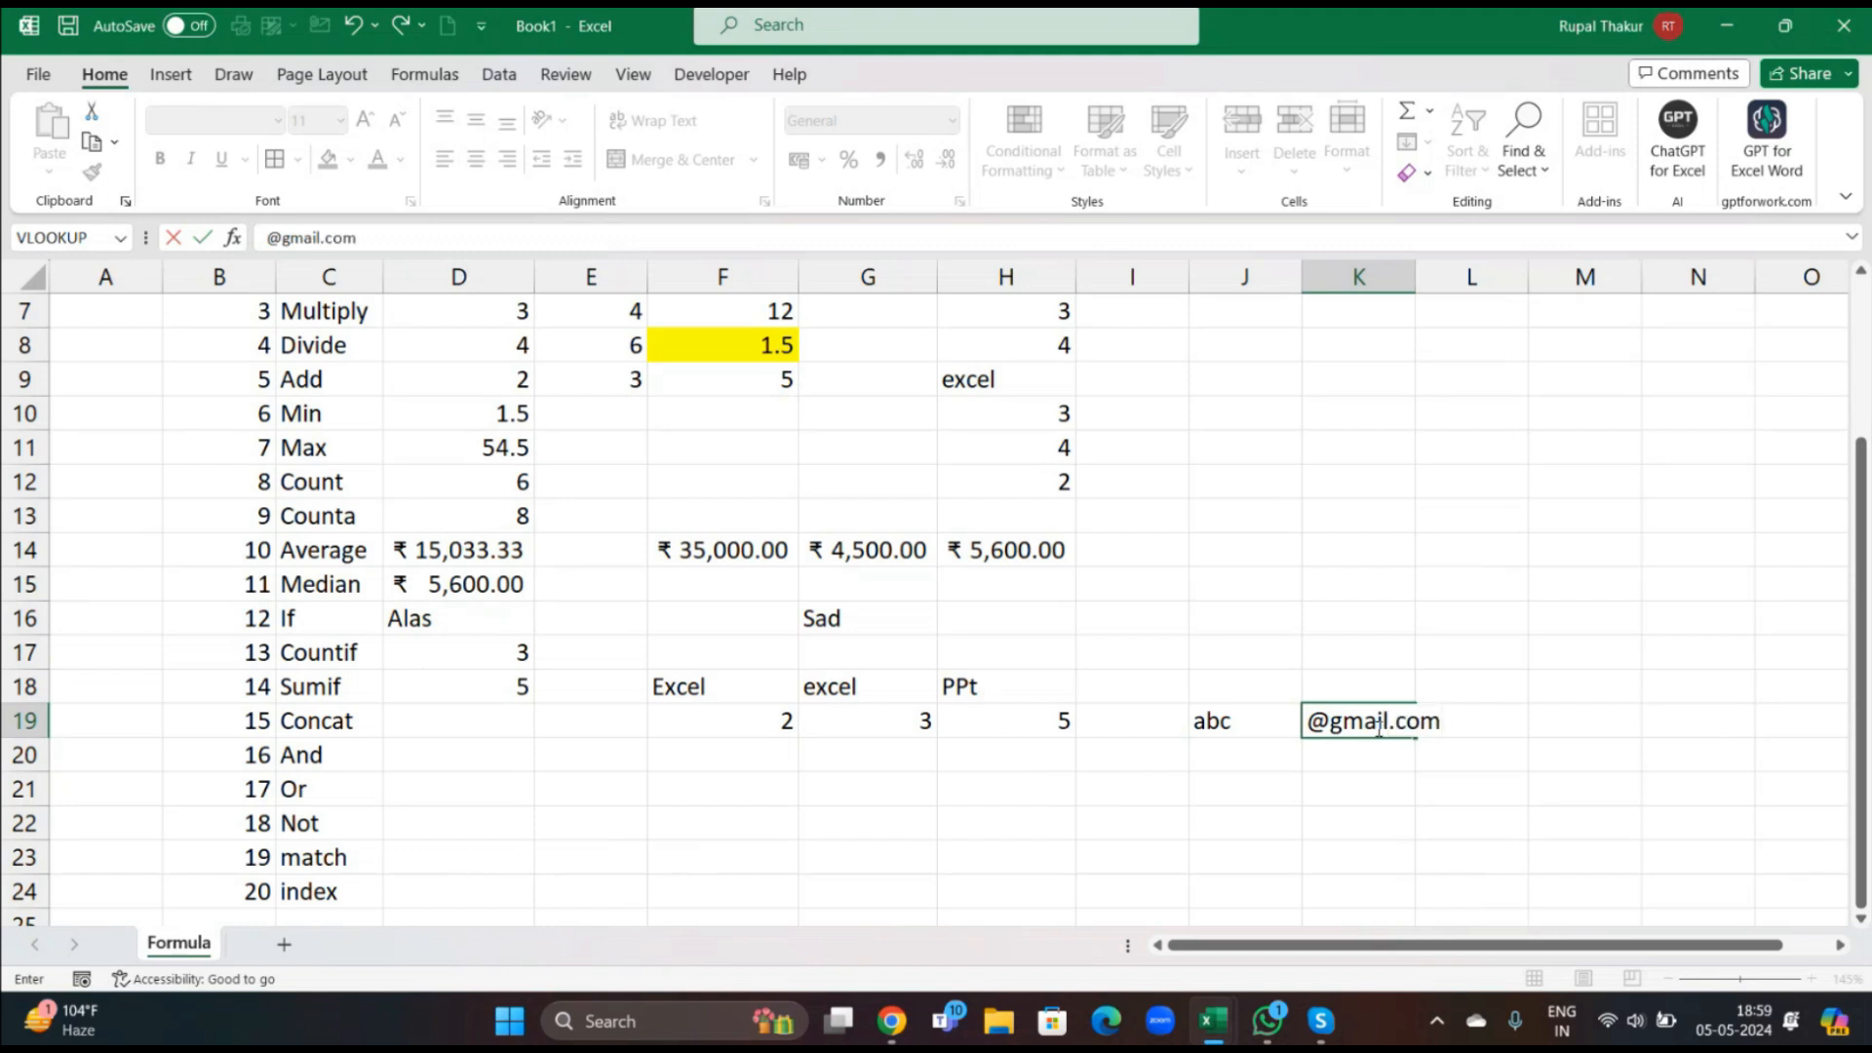
{"action": "key", "text": "Return"}
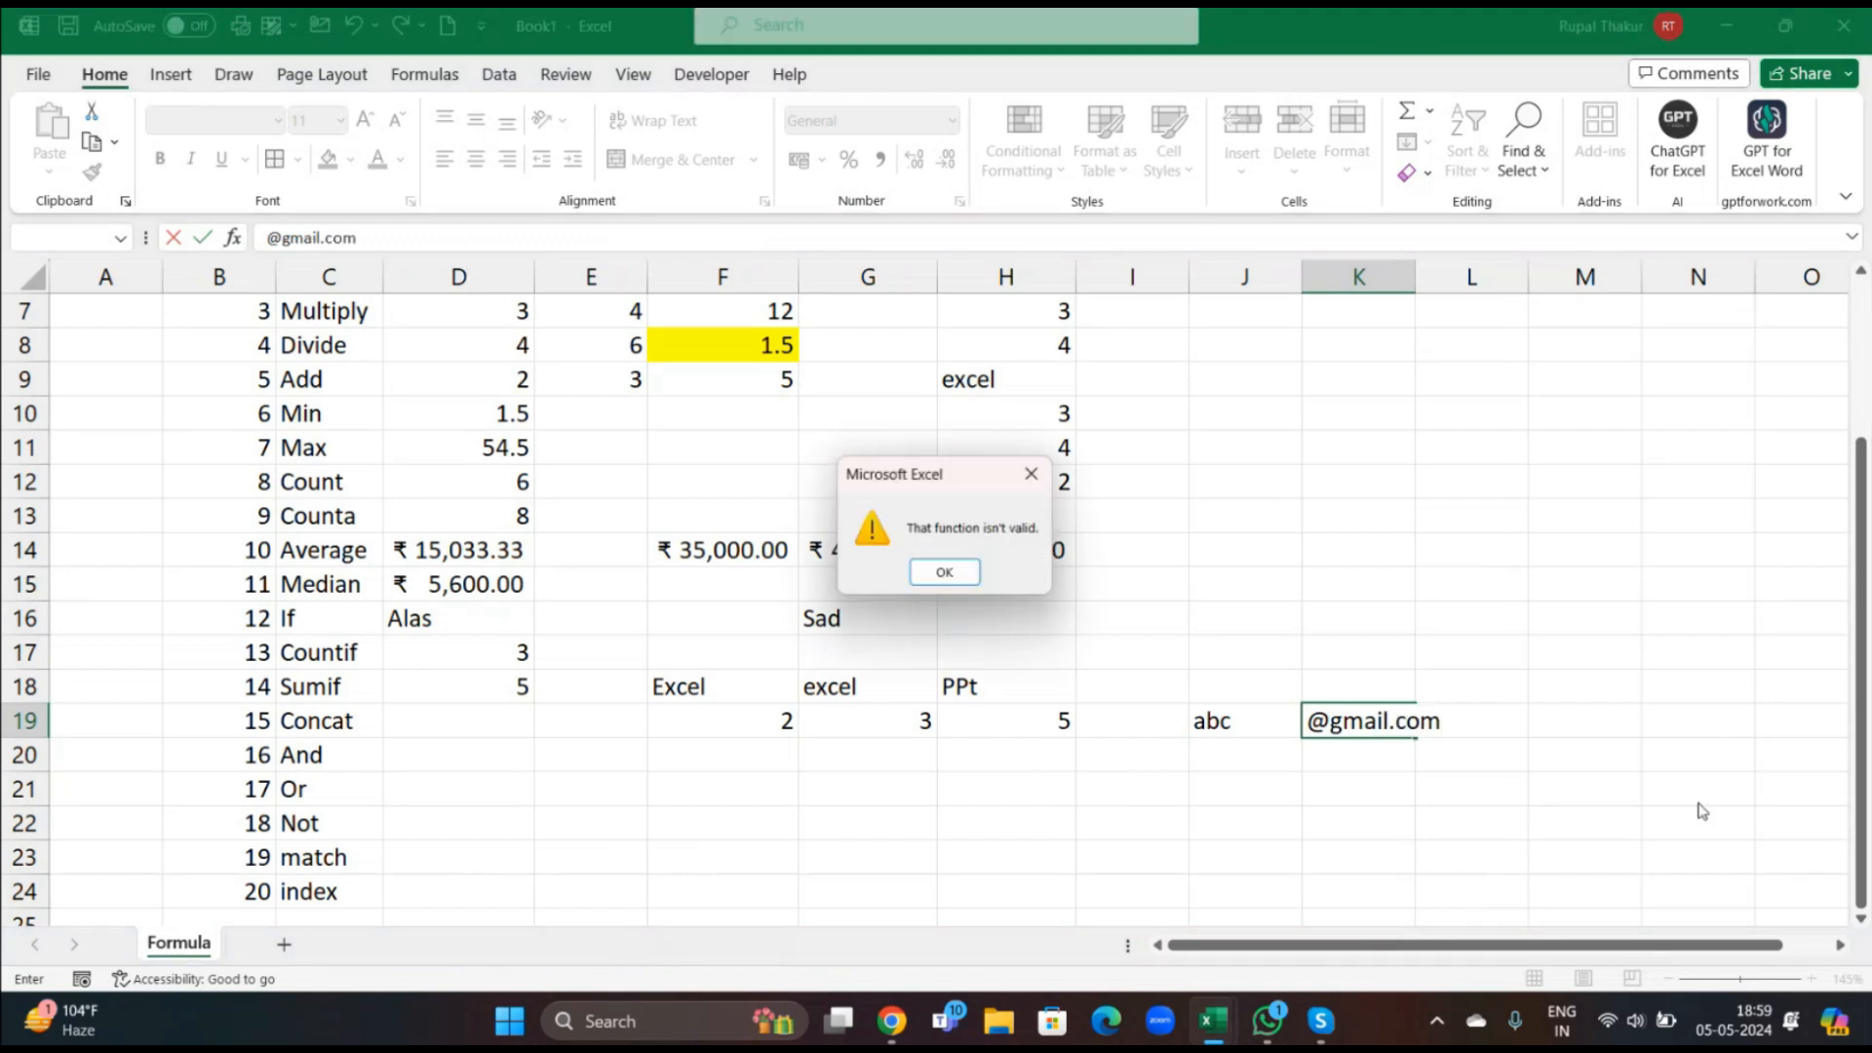
{"action": "left_click", "coordinate": [944, 572]}
{"action": "type", "text": "="}
{"action": "left_click", "coordinate": [1400, 765]}
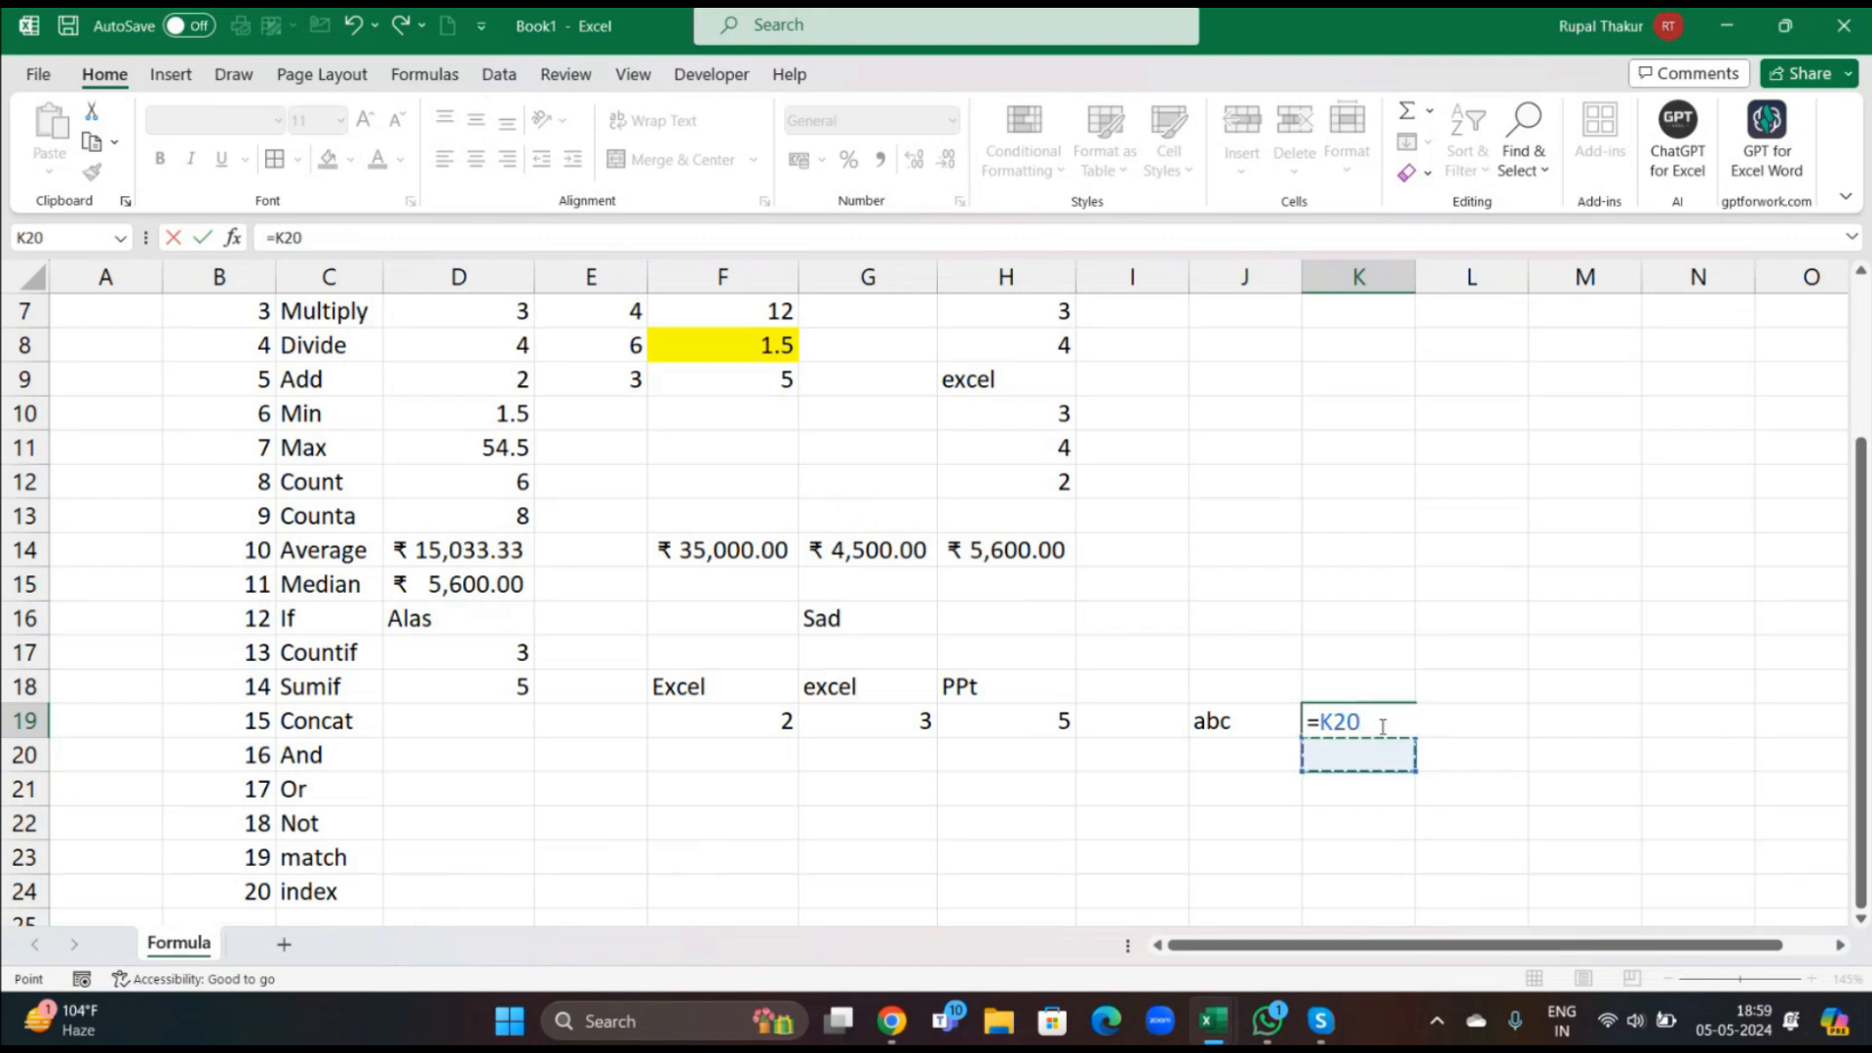
{"action": "key", "text": "BackSpace"}
{"action": "key", "text": "BackSpace"}
{"action": "key", "text": "BackSpace"}
{"action": "key", "text": "BackSpace"}
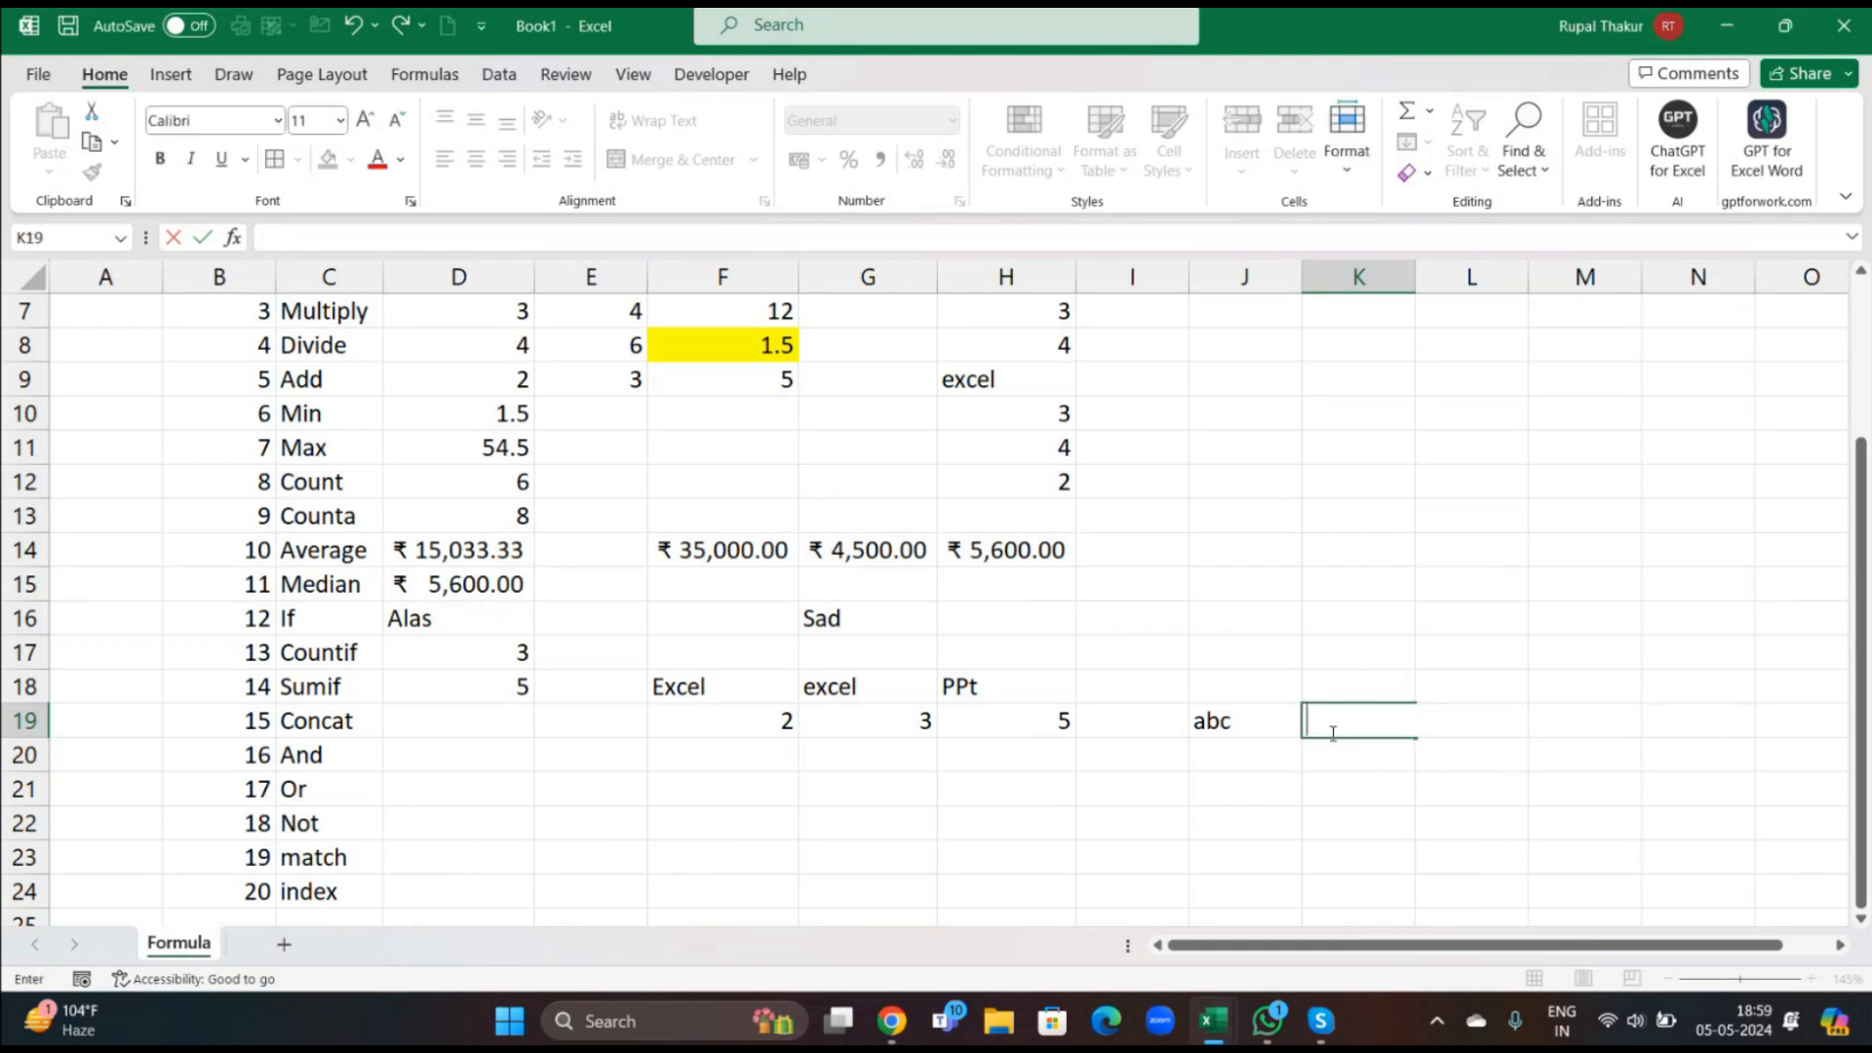
{"action": "type", "text": "@g"}
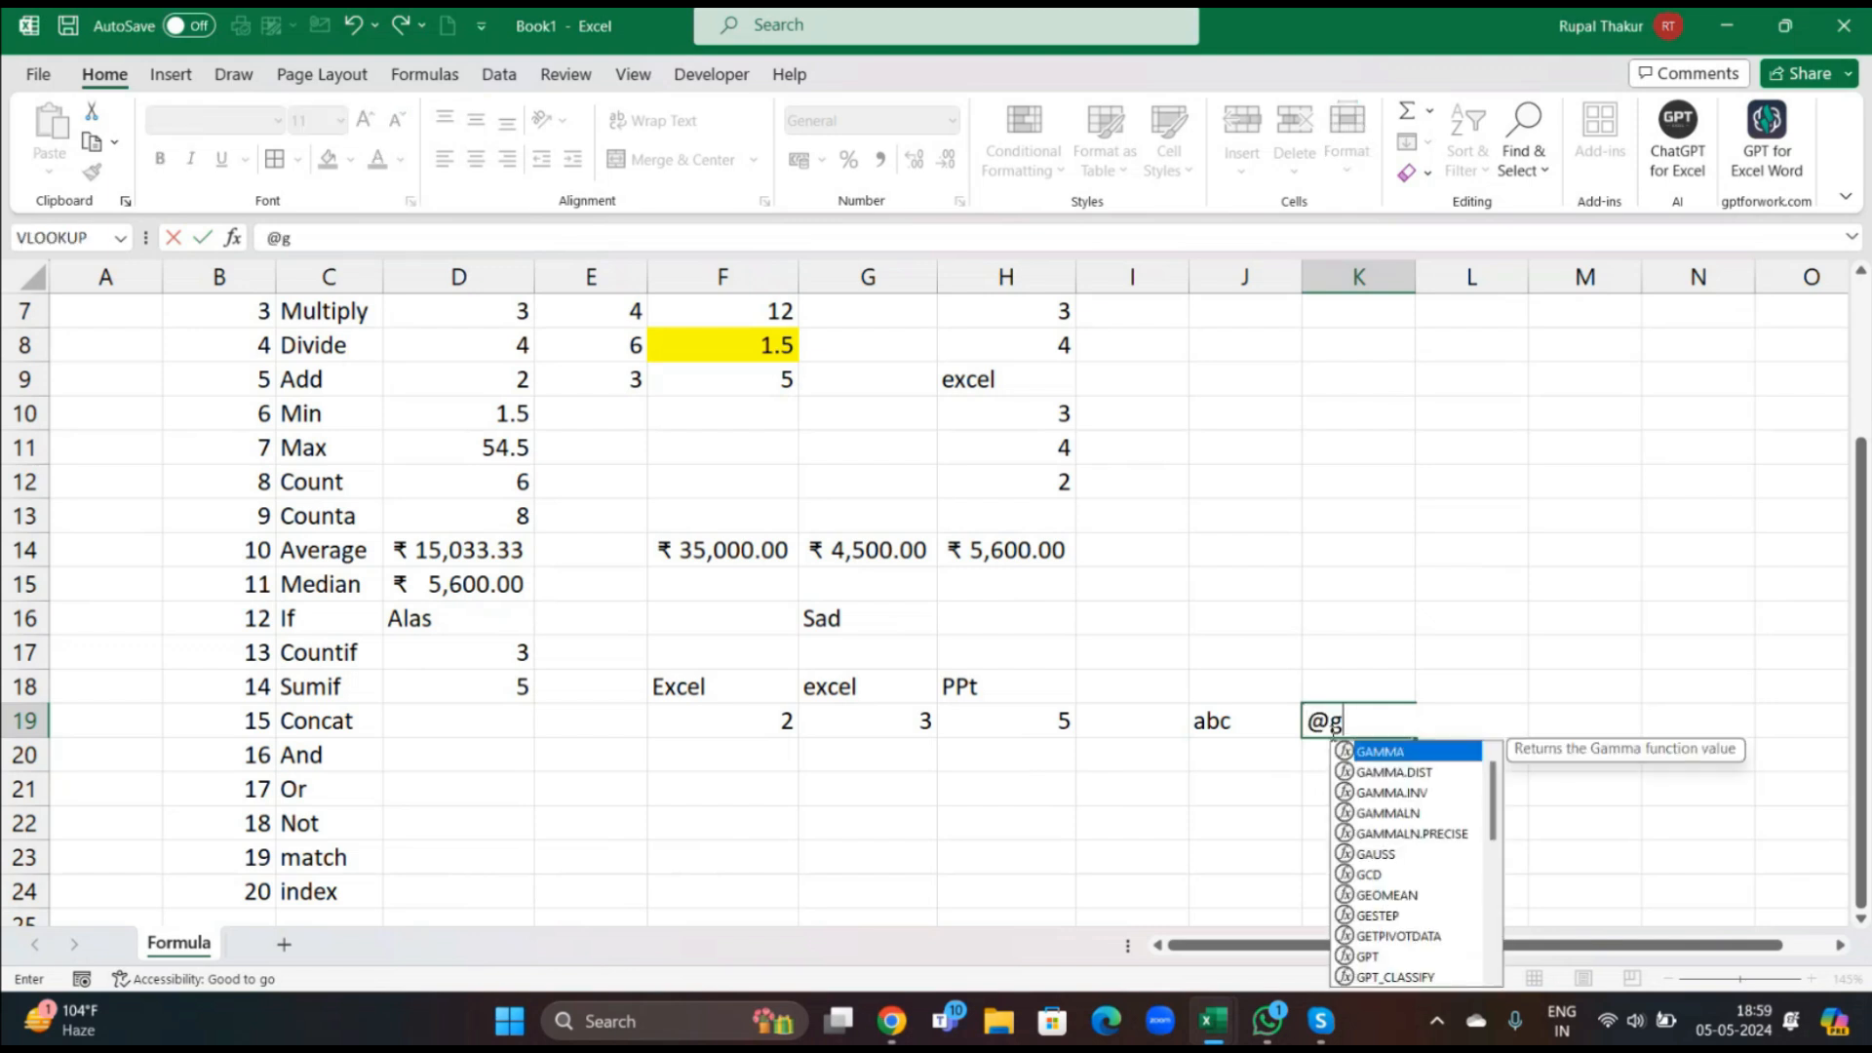
{"action": "type", "text": "mail.com"}
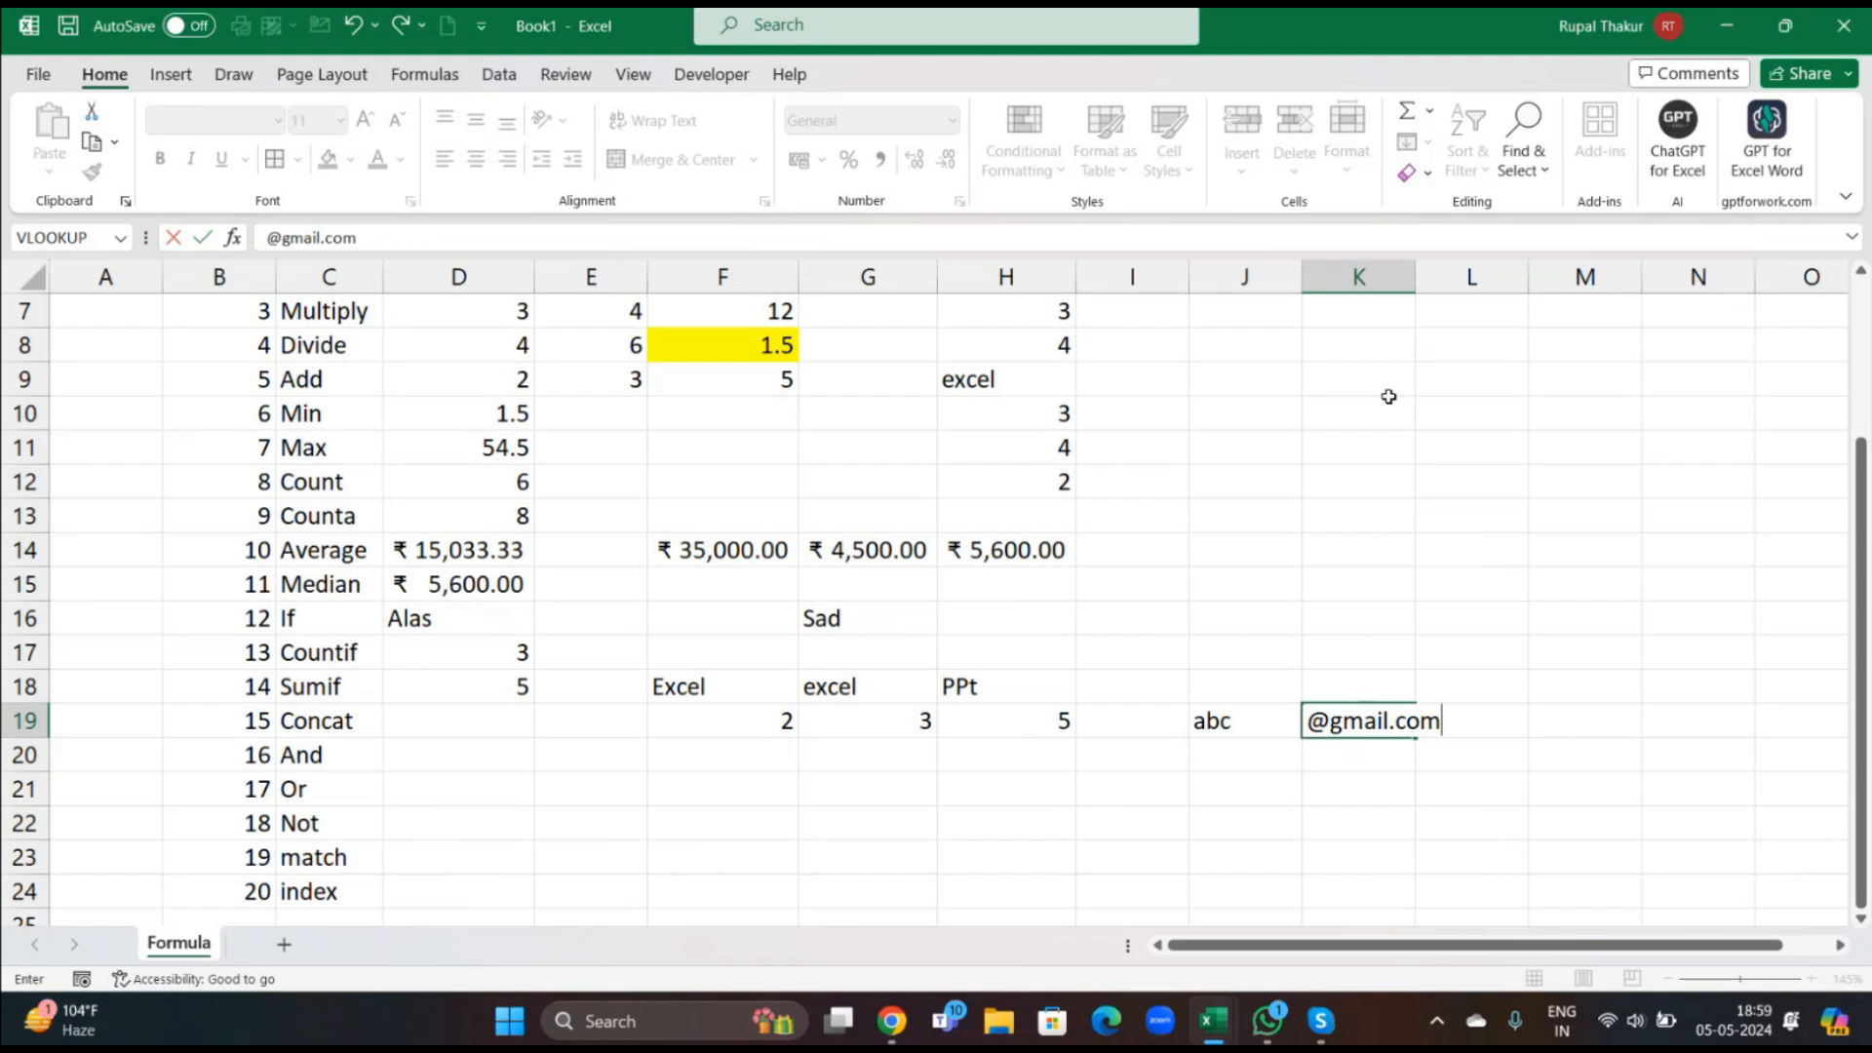
{"action": "left_click", "coordinate": [1358, 285]}
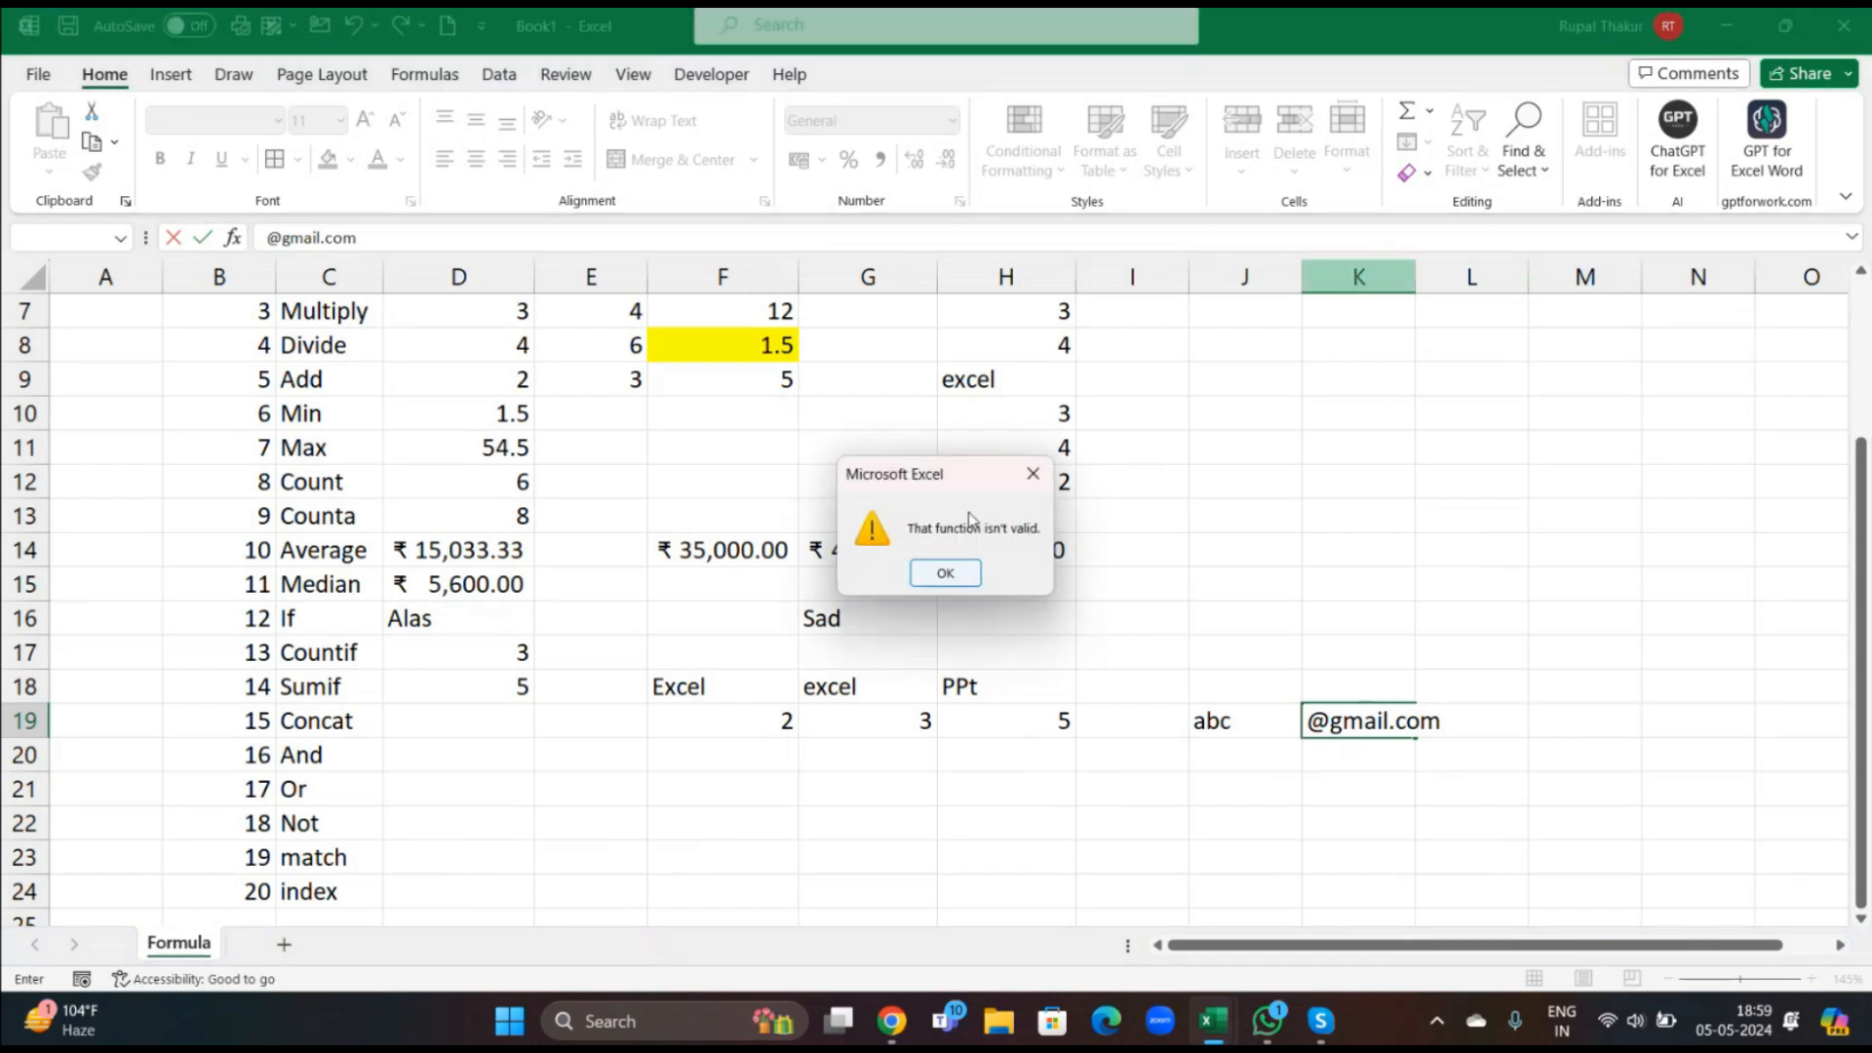
{"action": "left_click", "coordinate": [945, 573]}
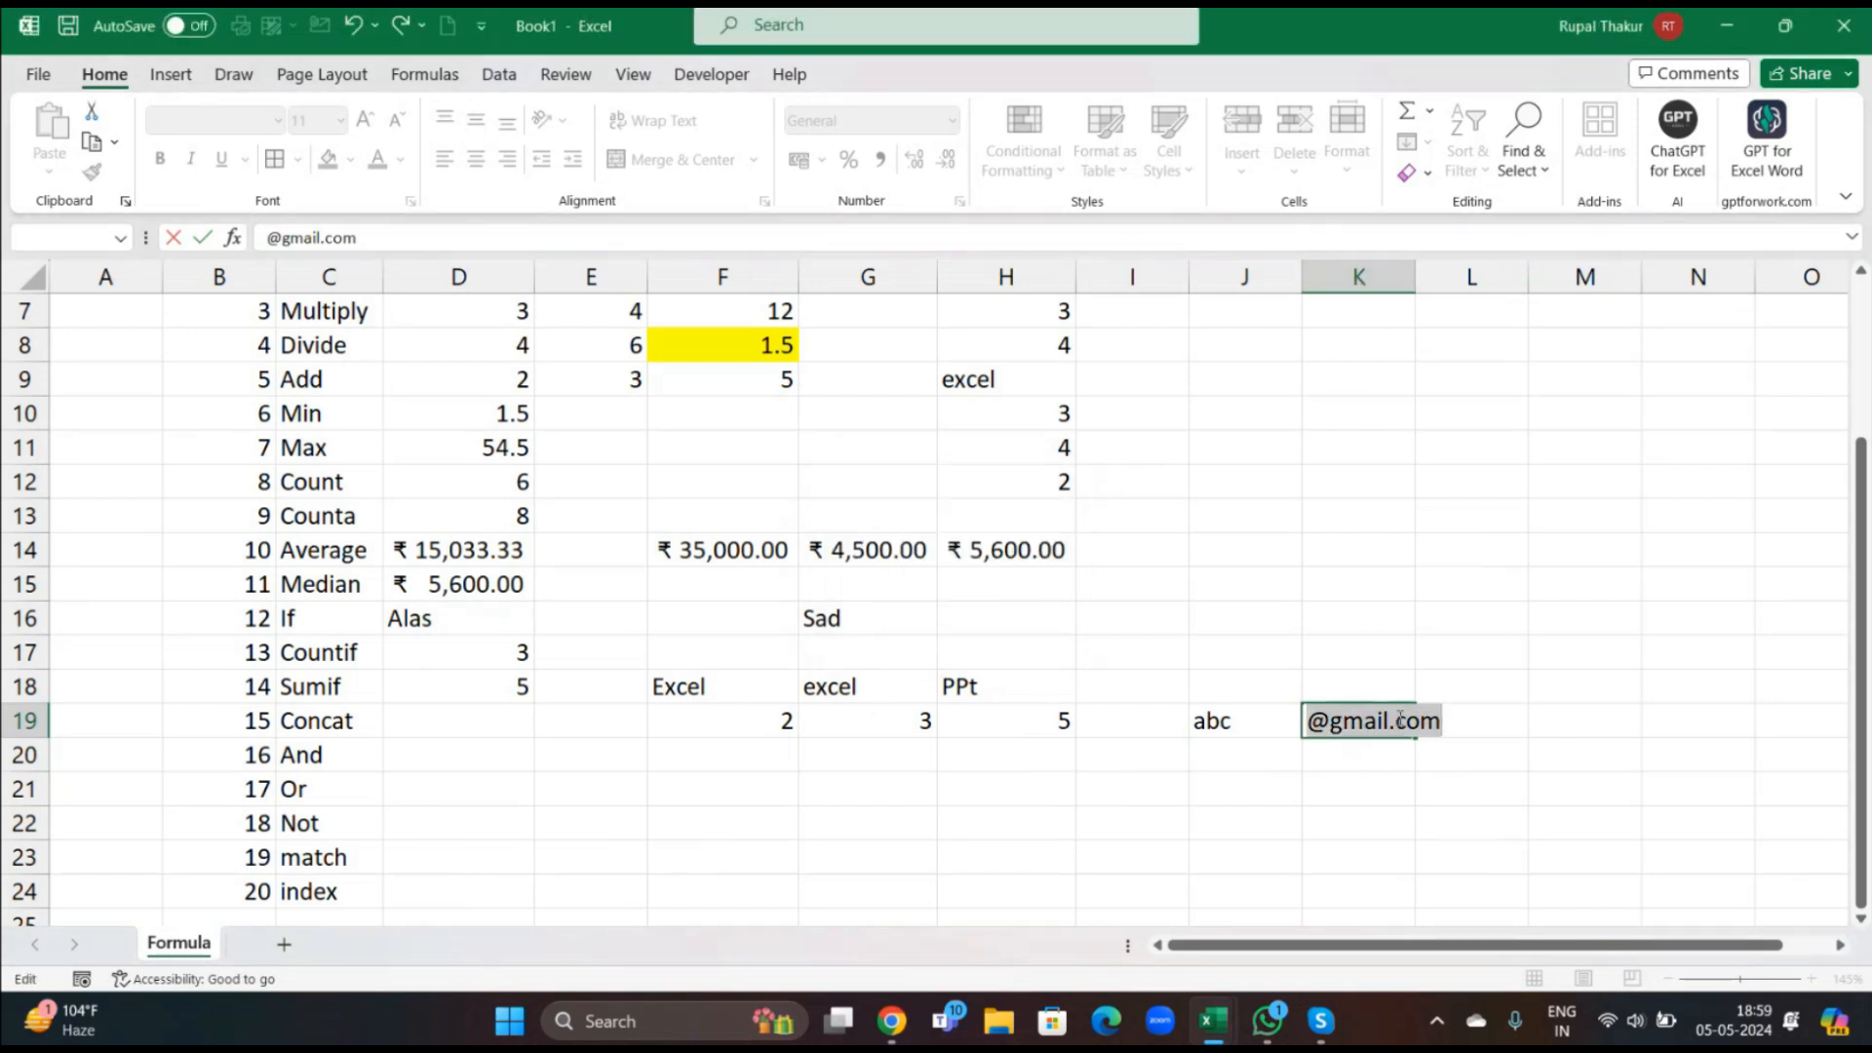
{"action": "type", "text": "="}
{"action": "left_click", "coordinate": [1352, 646]}
{"action": "key", "text": "BackSpace"}
{"action": "key", "text": "BackSpace"}
{"action": "key", "text": "BackSpace"}
{"action": "key", "text": "BackSpace"}
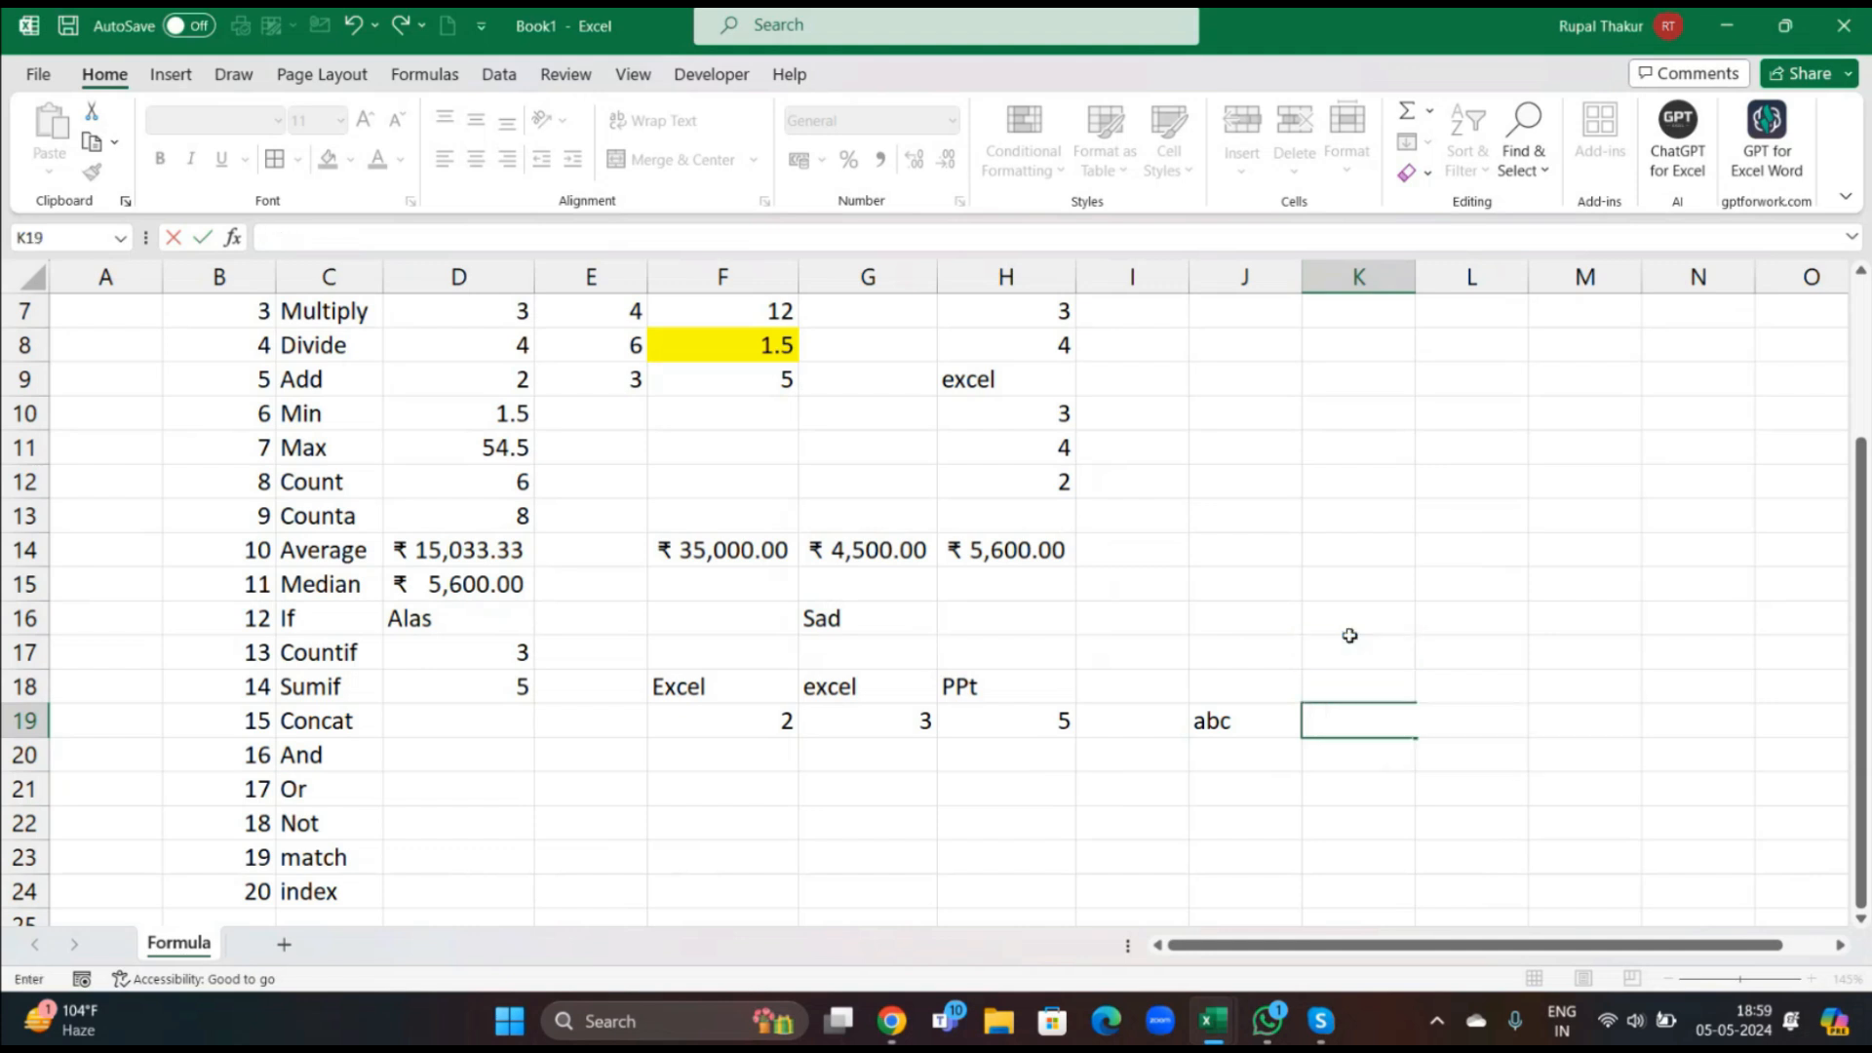
Format the whole of column K with the Number category and two decimal places.
{"action": "left_click", "coordinate": [1357, 278]}
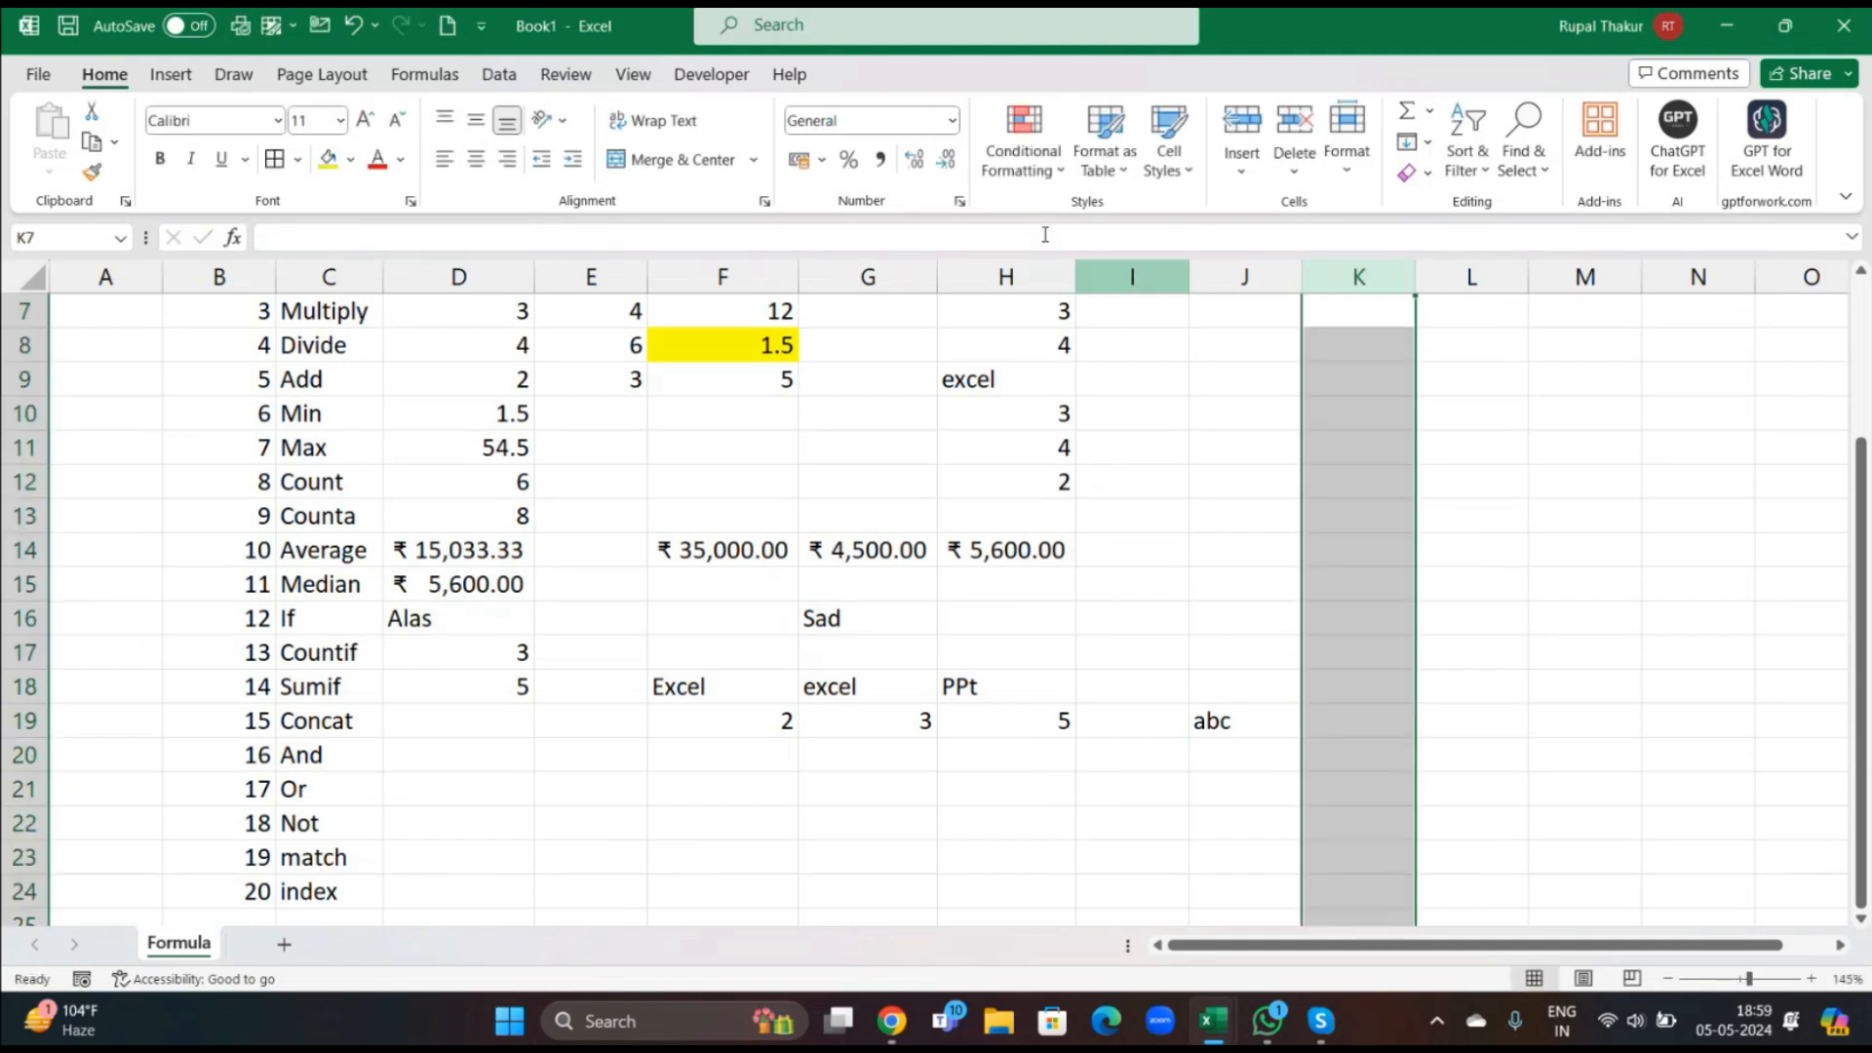
{"action": "left_click", "coordinate": [959, 201]}
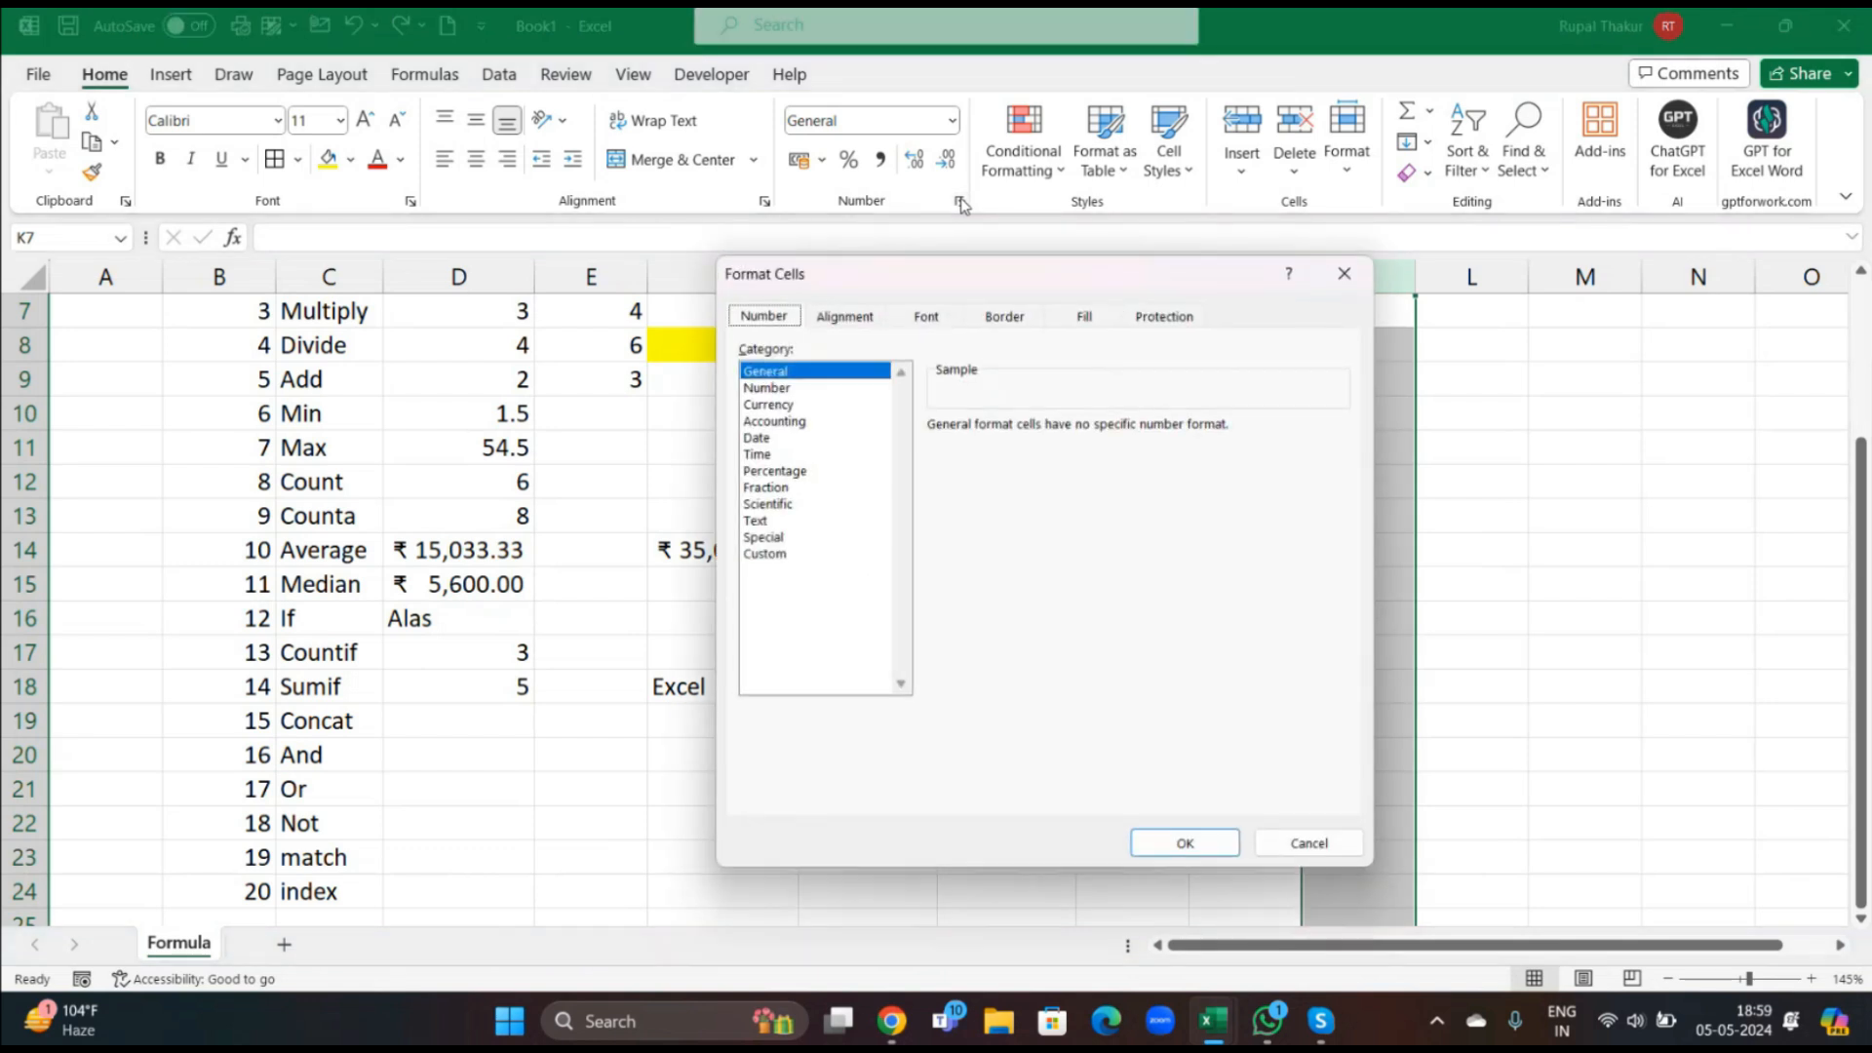
{"action": "left_click", "coordinate": [774, 389]}
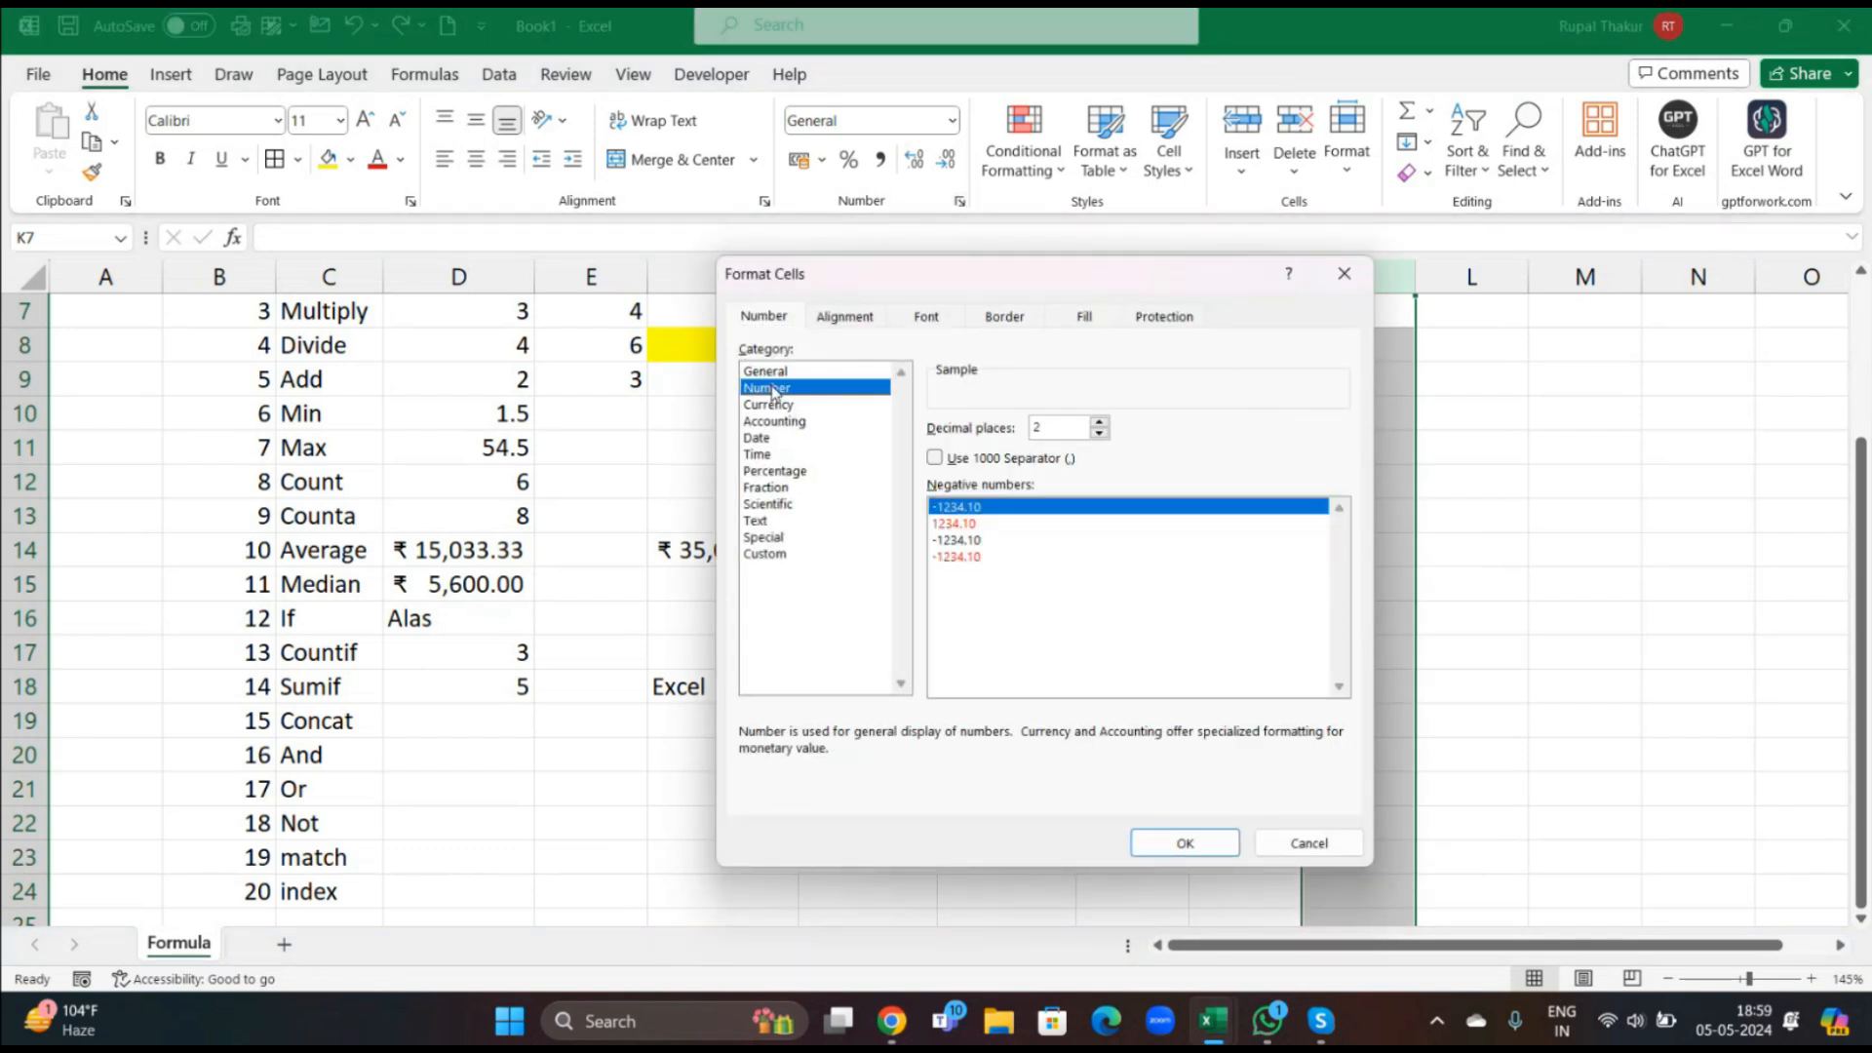
{"action": "left_click", "coordinate": [1198, 840]}
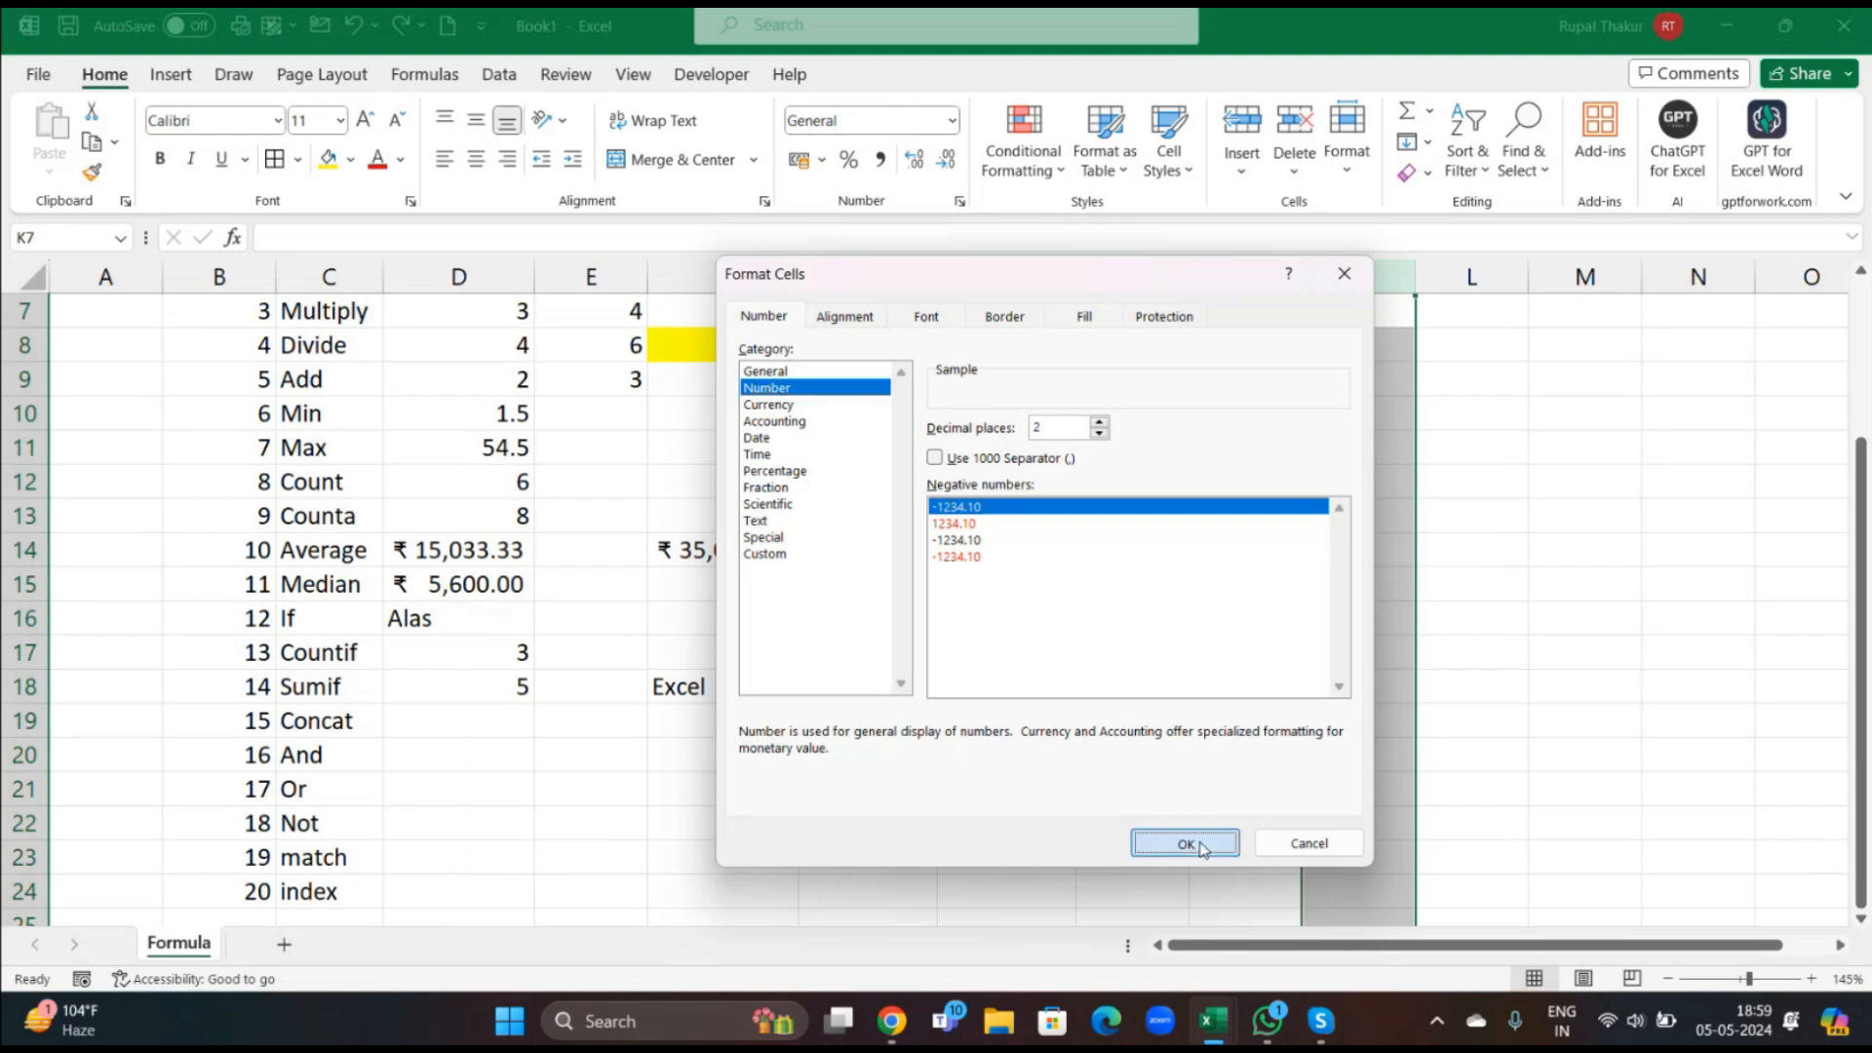
{"action": "left_click", "coordinate": [1322, 726]}
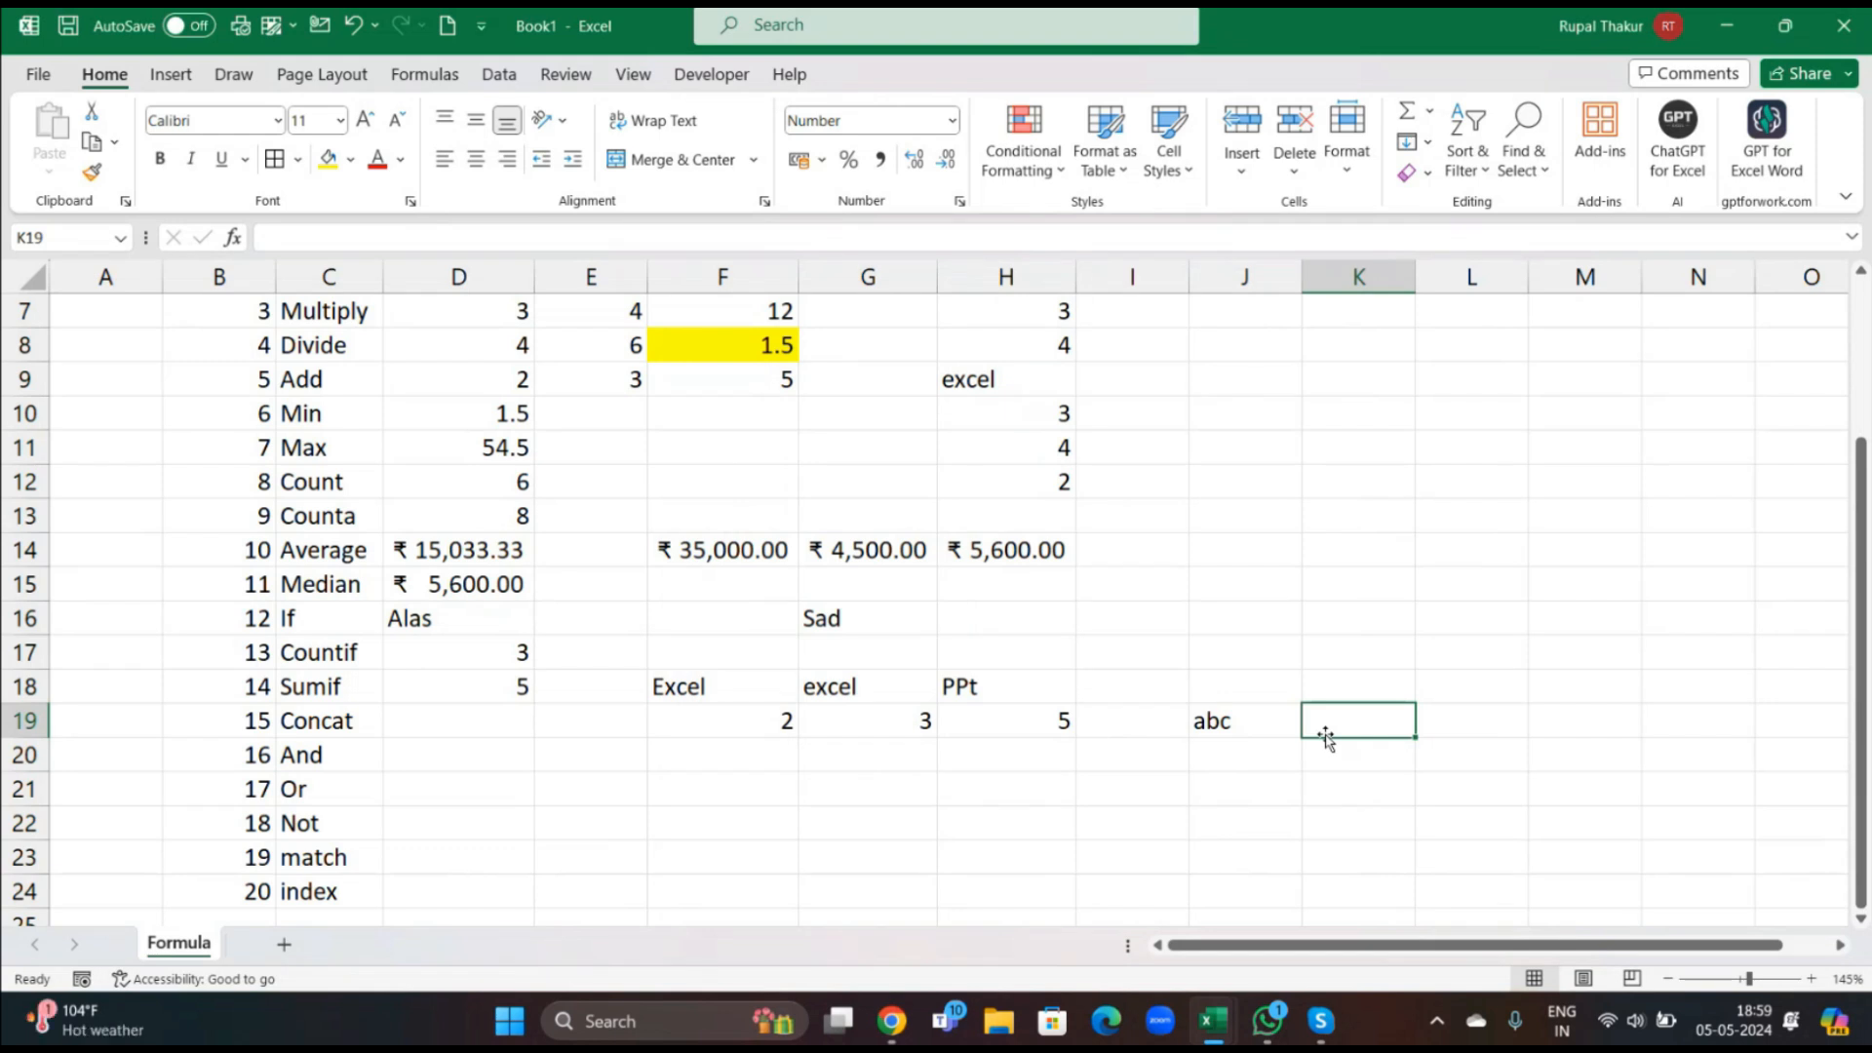
{"action": "type", "text": "@gmail.com"}
{"action": "key", "text": "Return"}
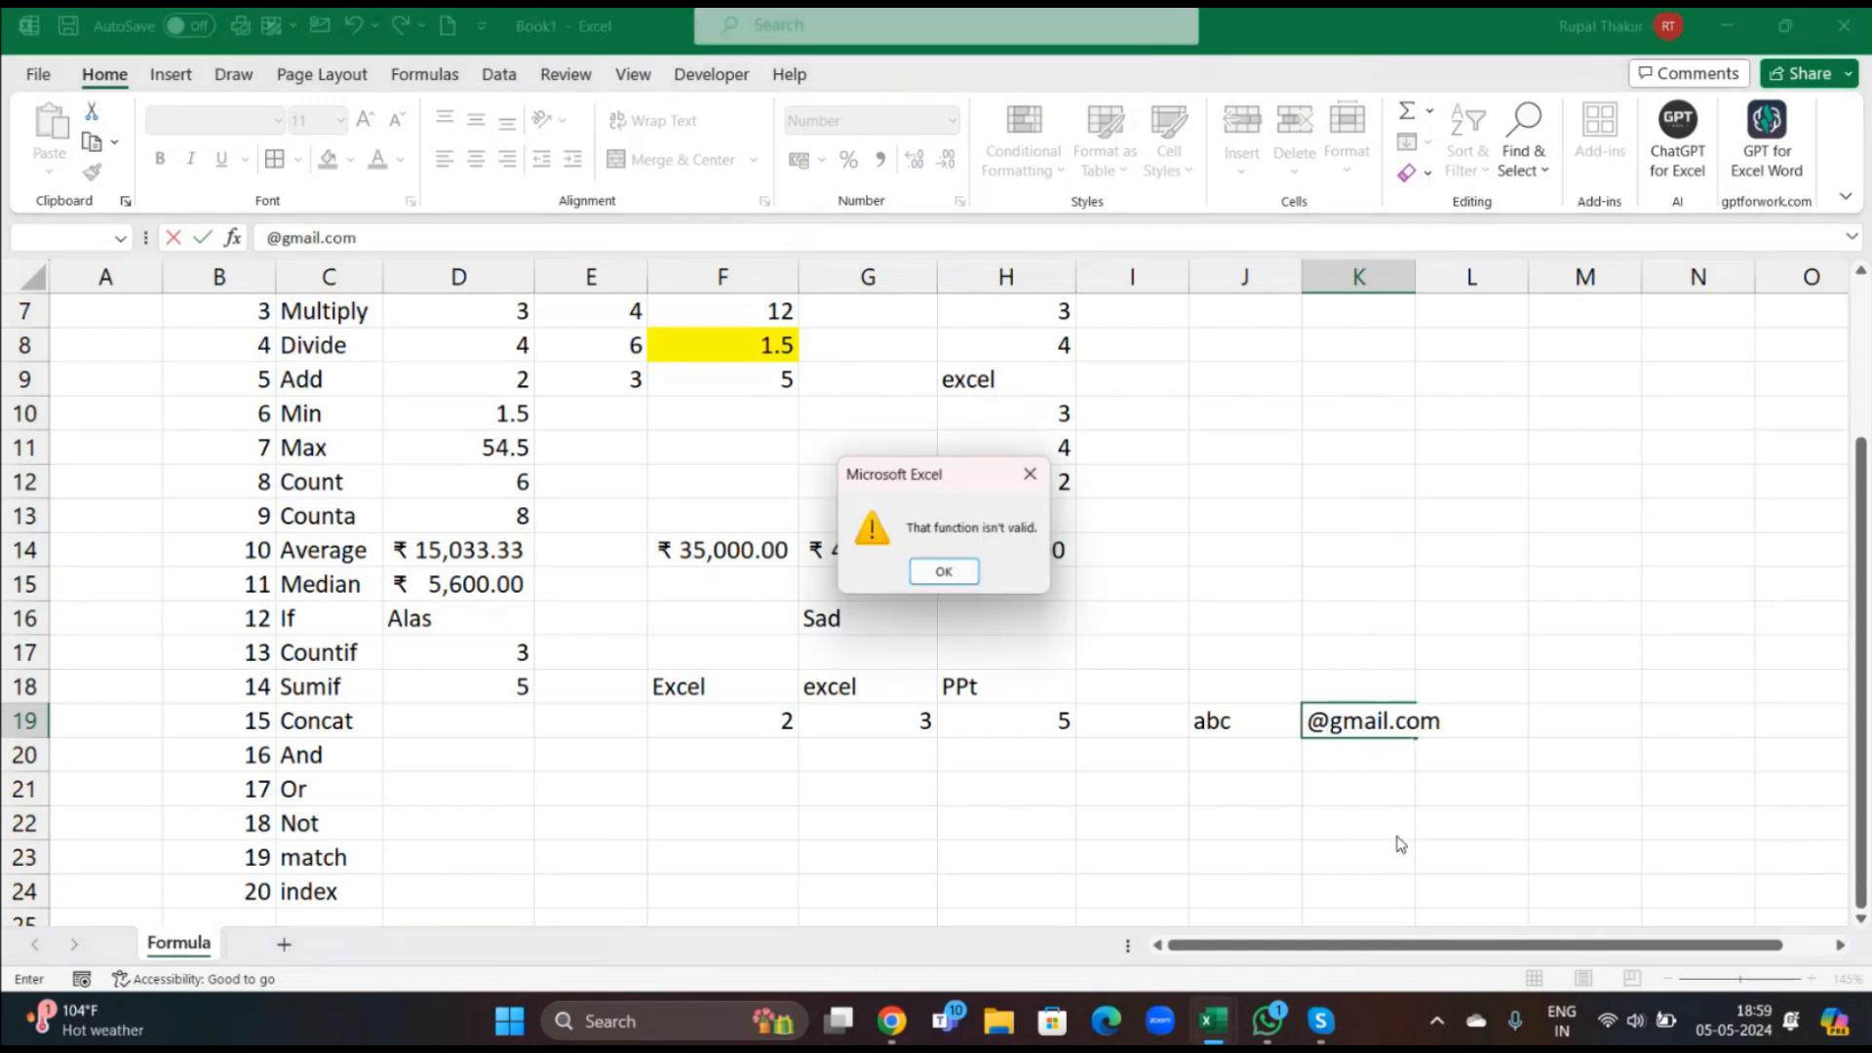
{"action": "left_click", "coordinate": [944, 573]}
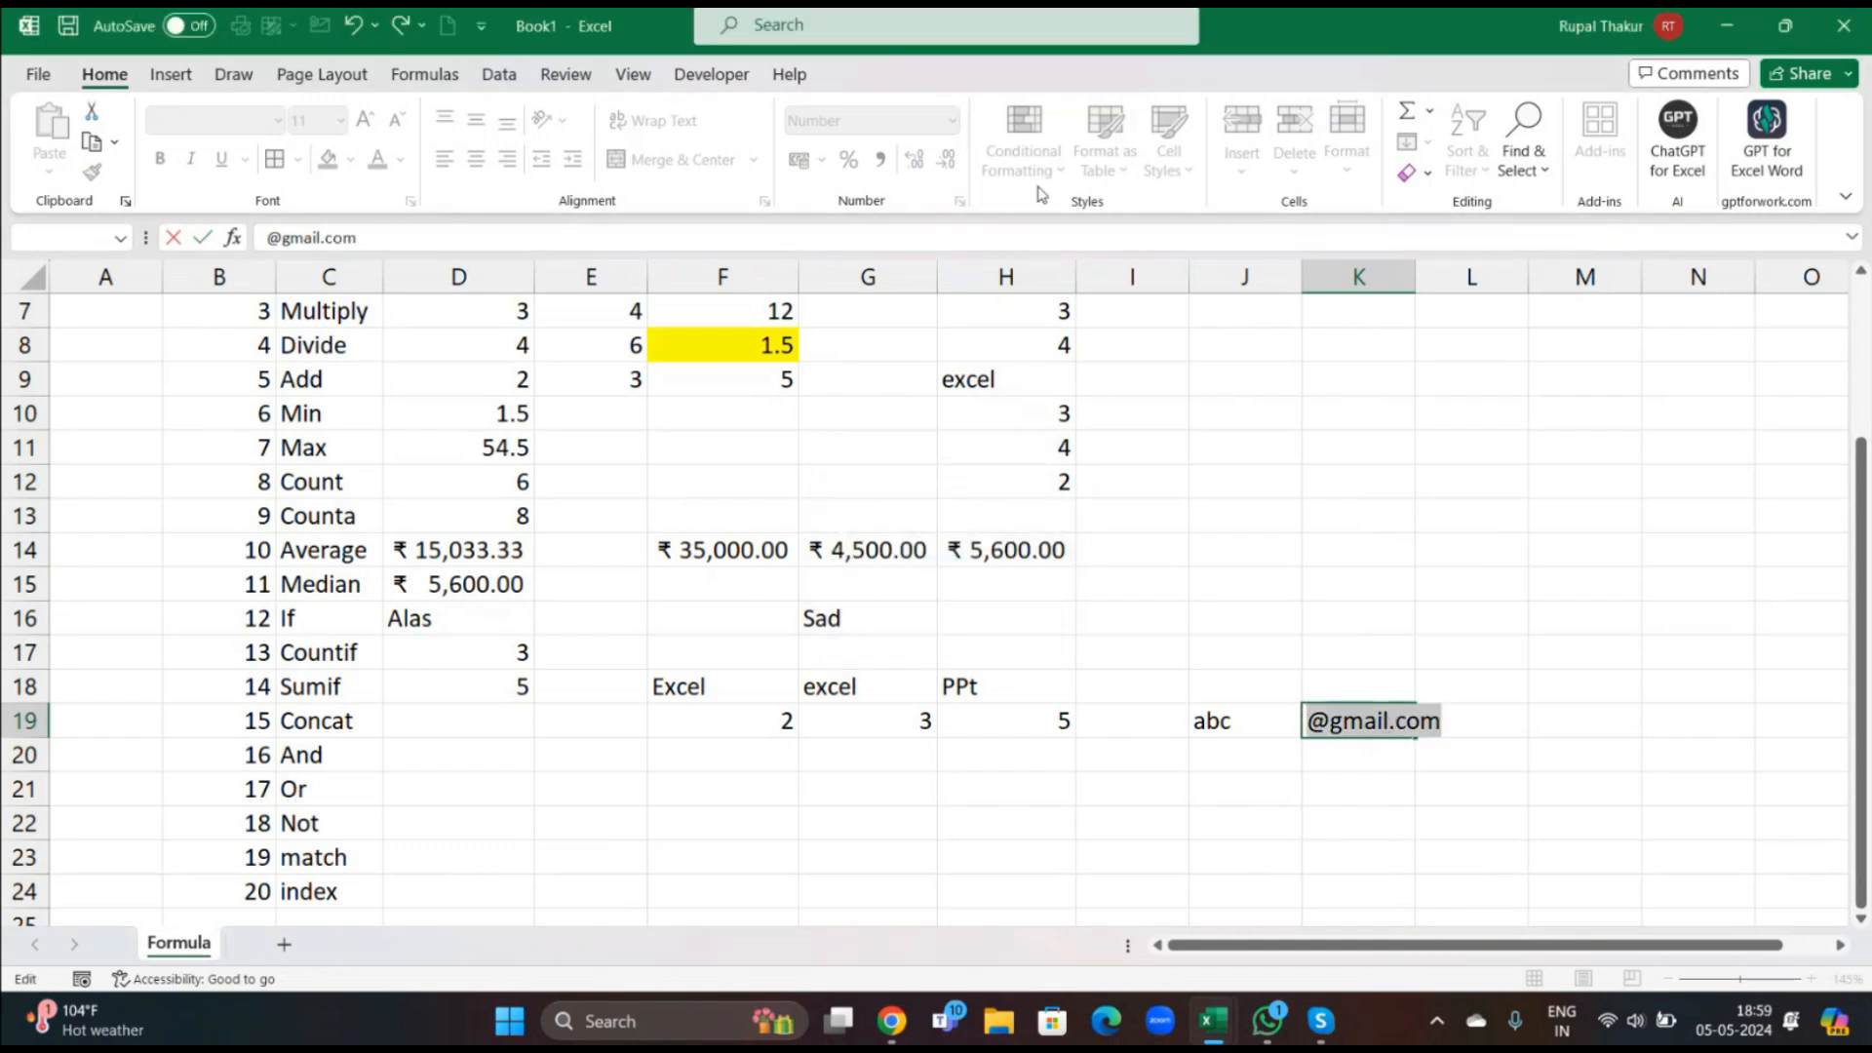
{"action": "type", "text": "=K"}
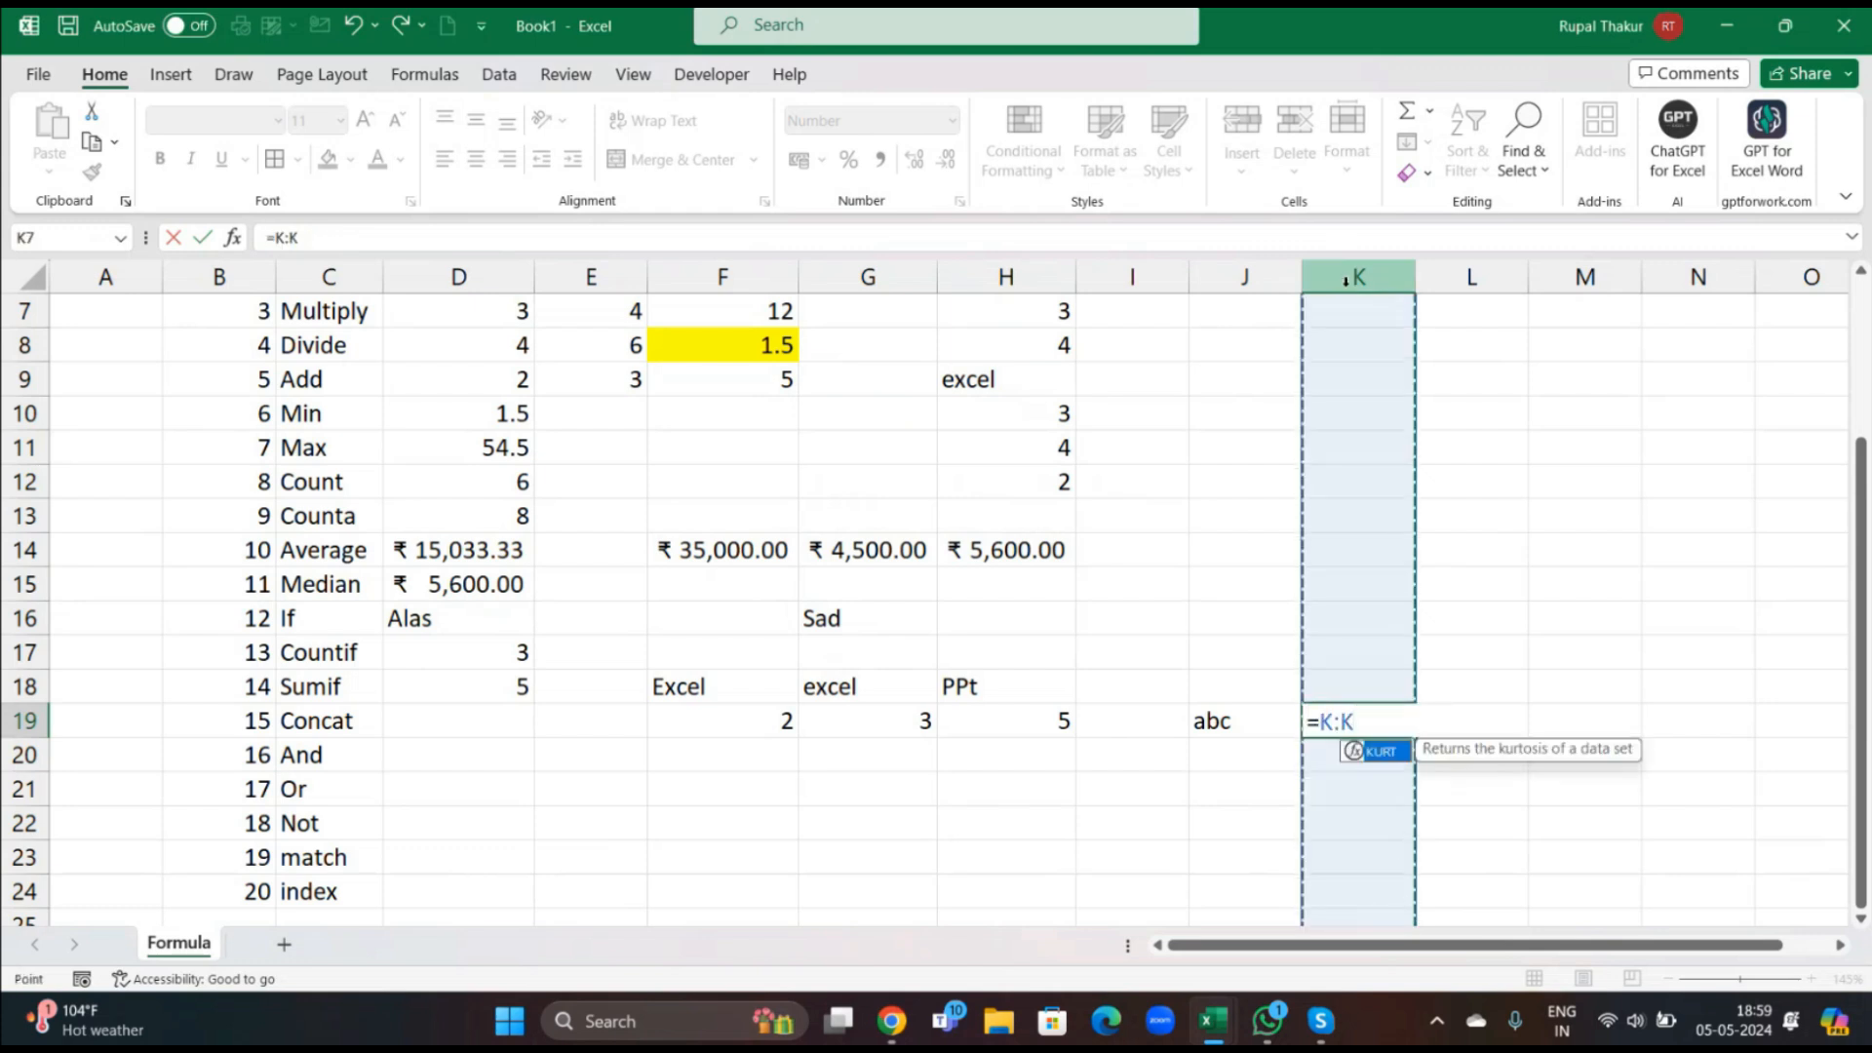
{"action": "key", "text": "Escape"}
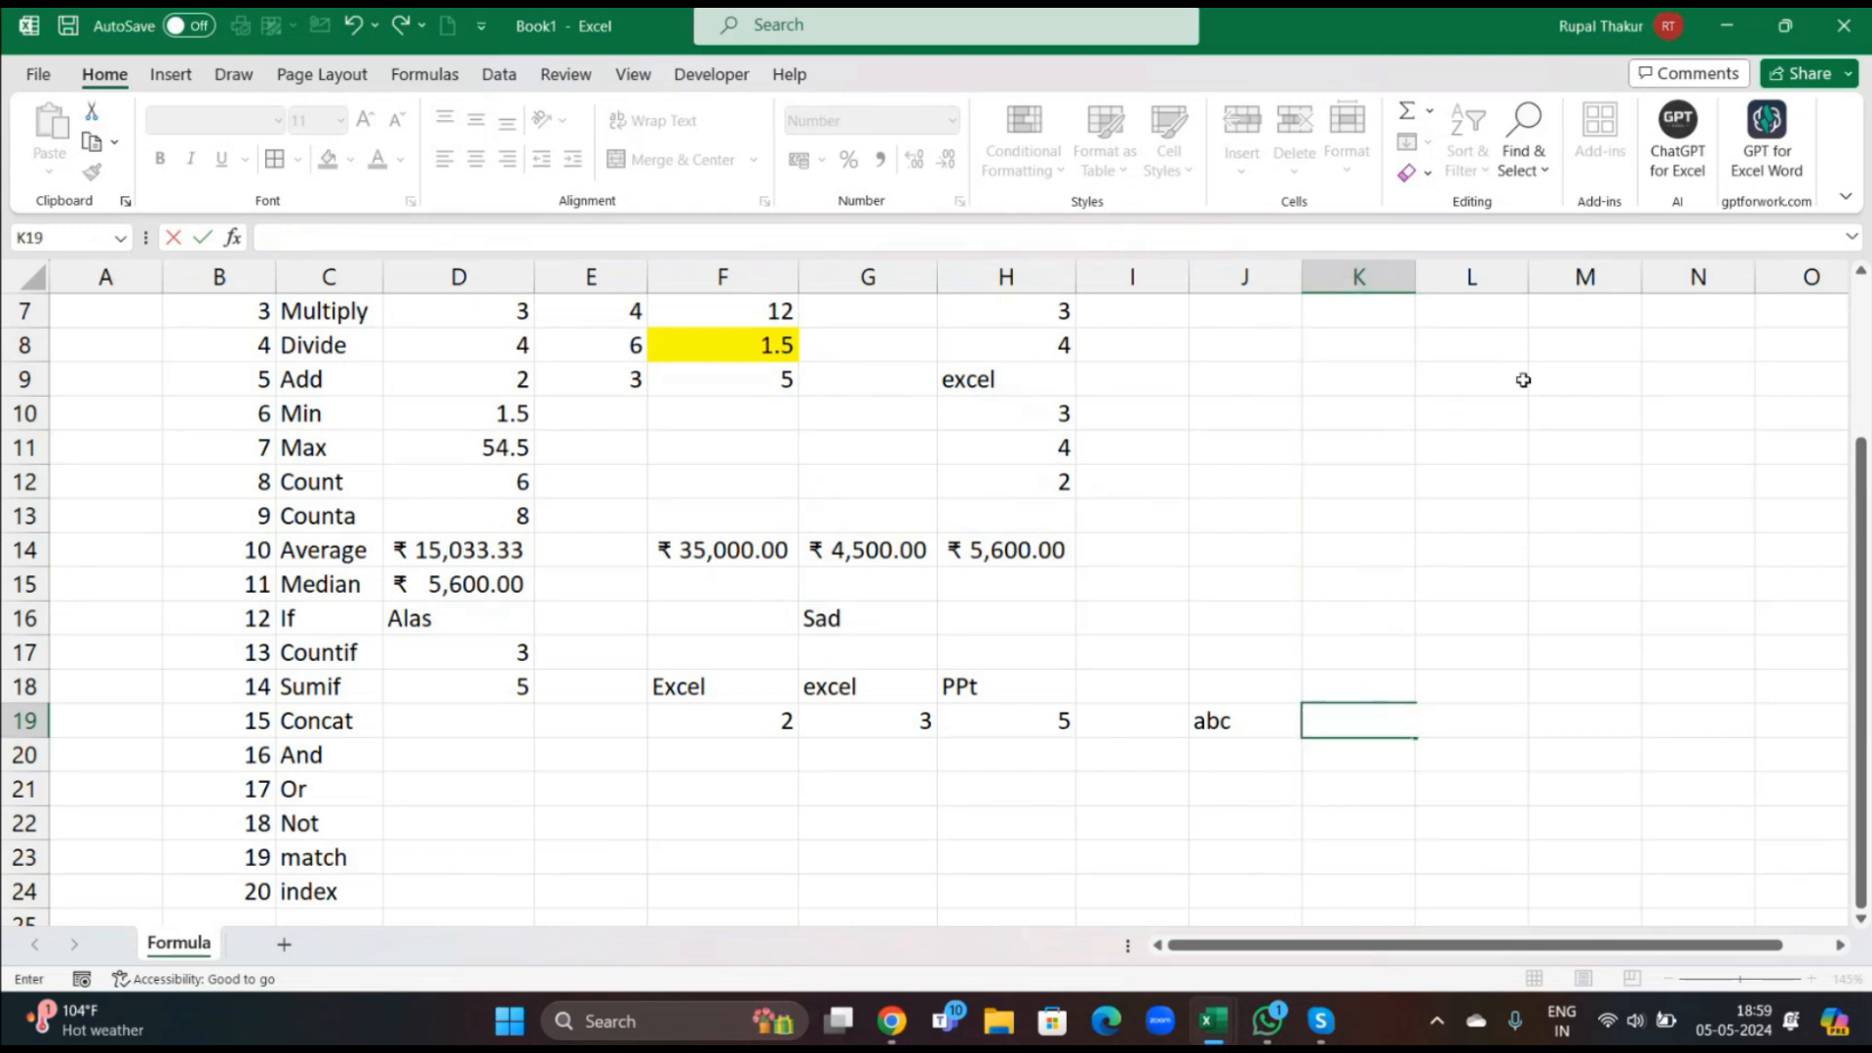
{"action": "left_click", "coordinate": [1191, 515]}
Format the whole of column K as Text.
{"action": "left_click", "coordinate": [1348, 264]}
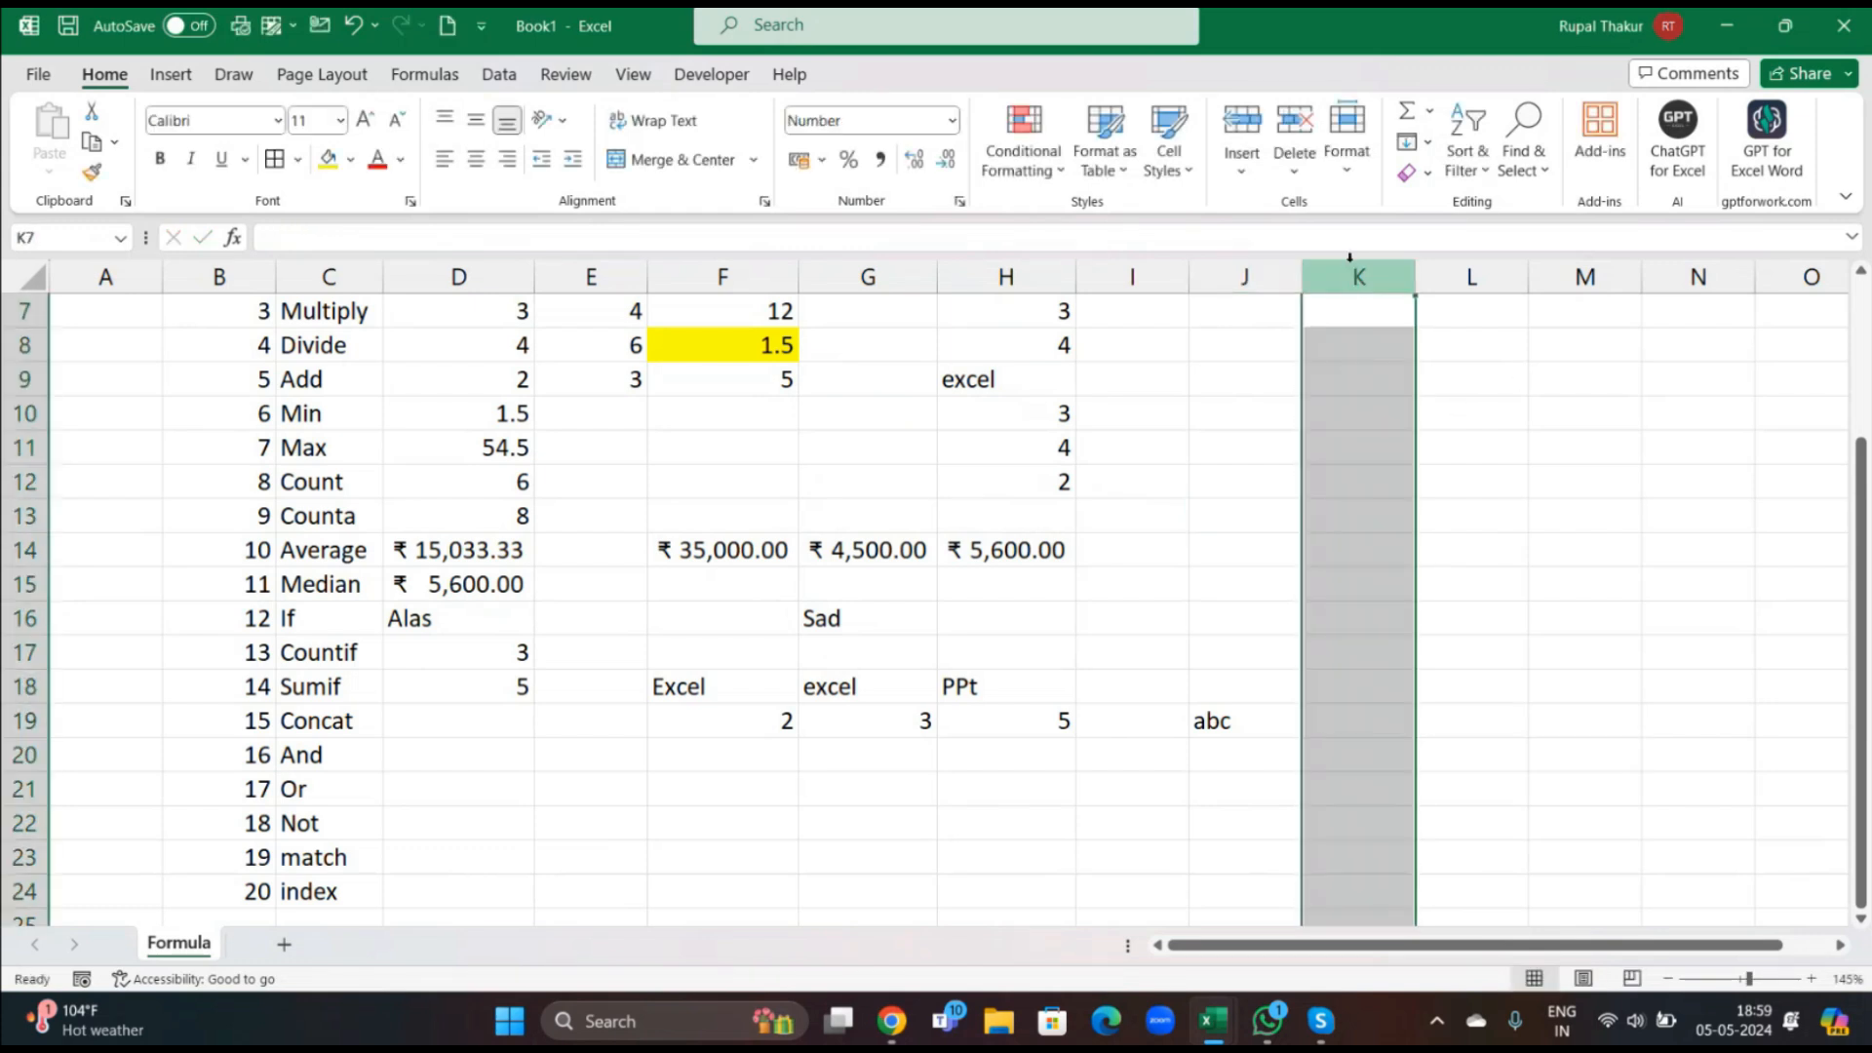
{"action": "left_click", "coordinate": [959, 202]}
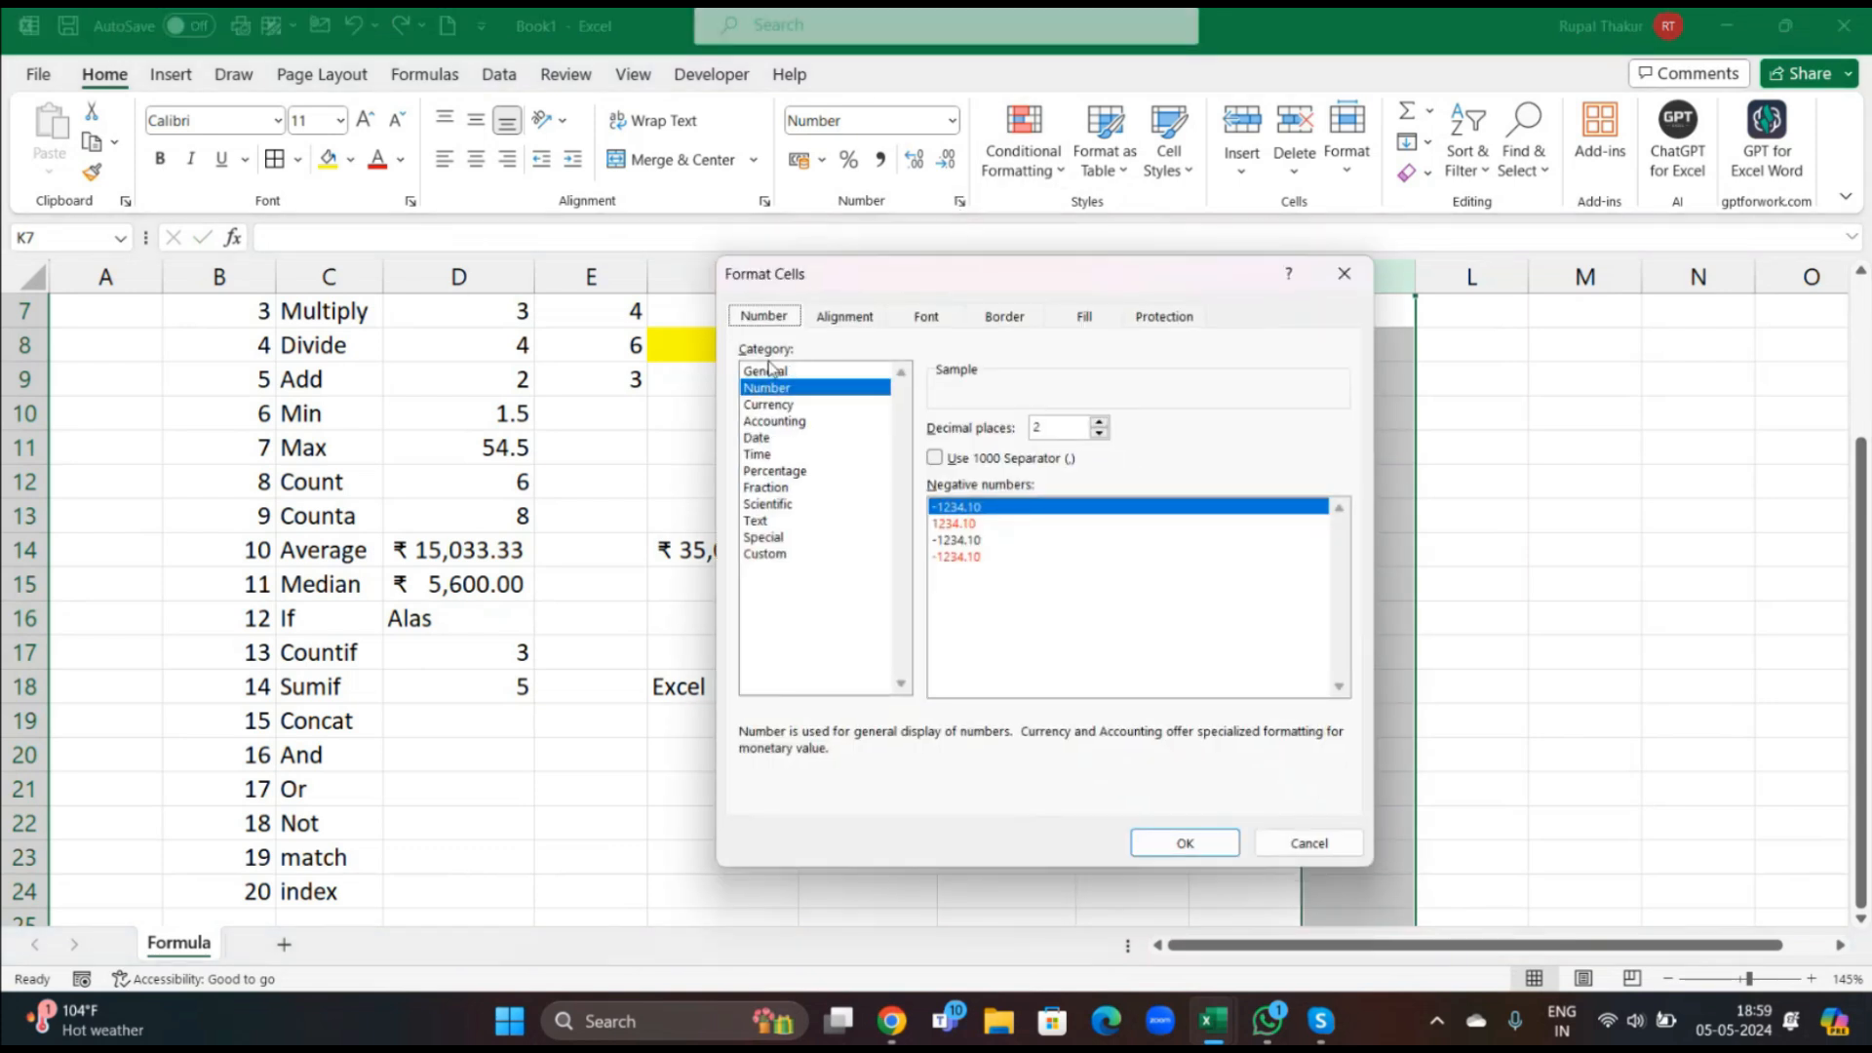
{"action": "left_click", "coordinate": [761, 523]}
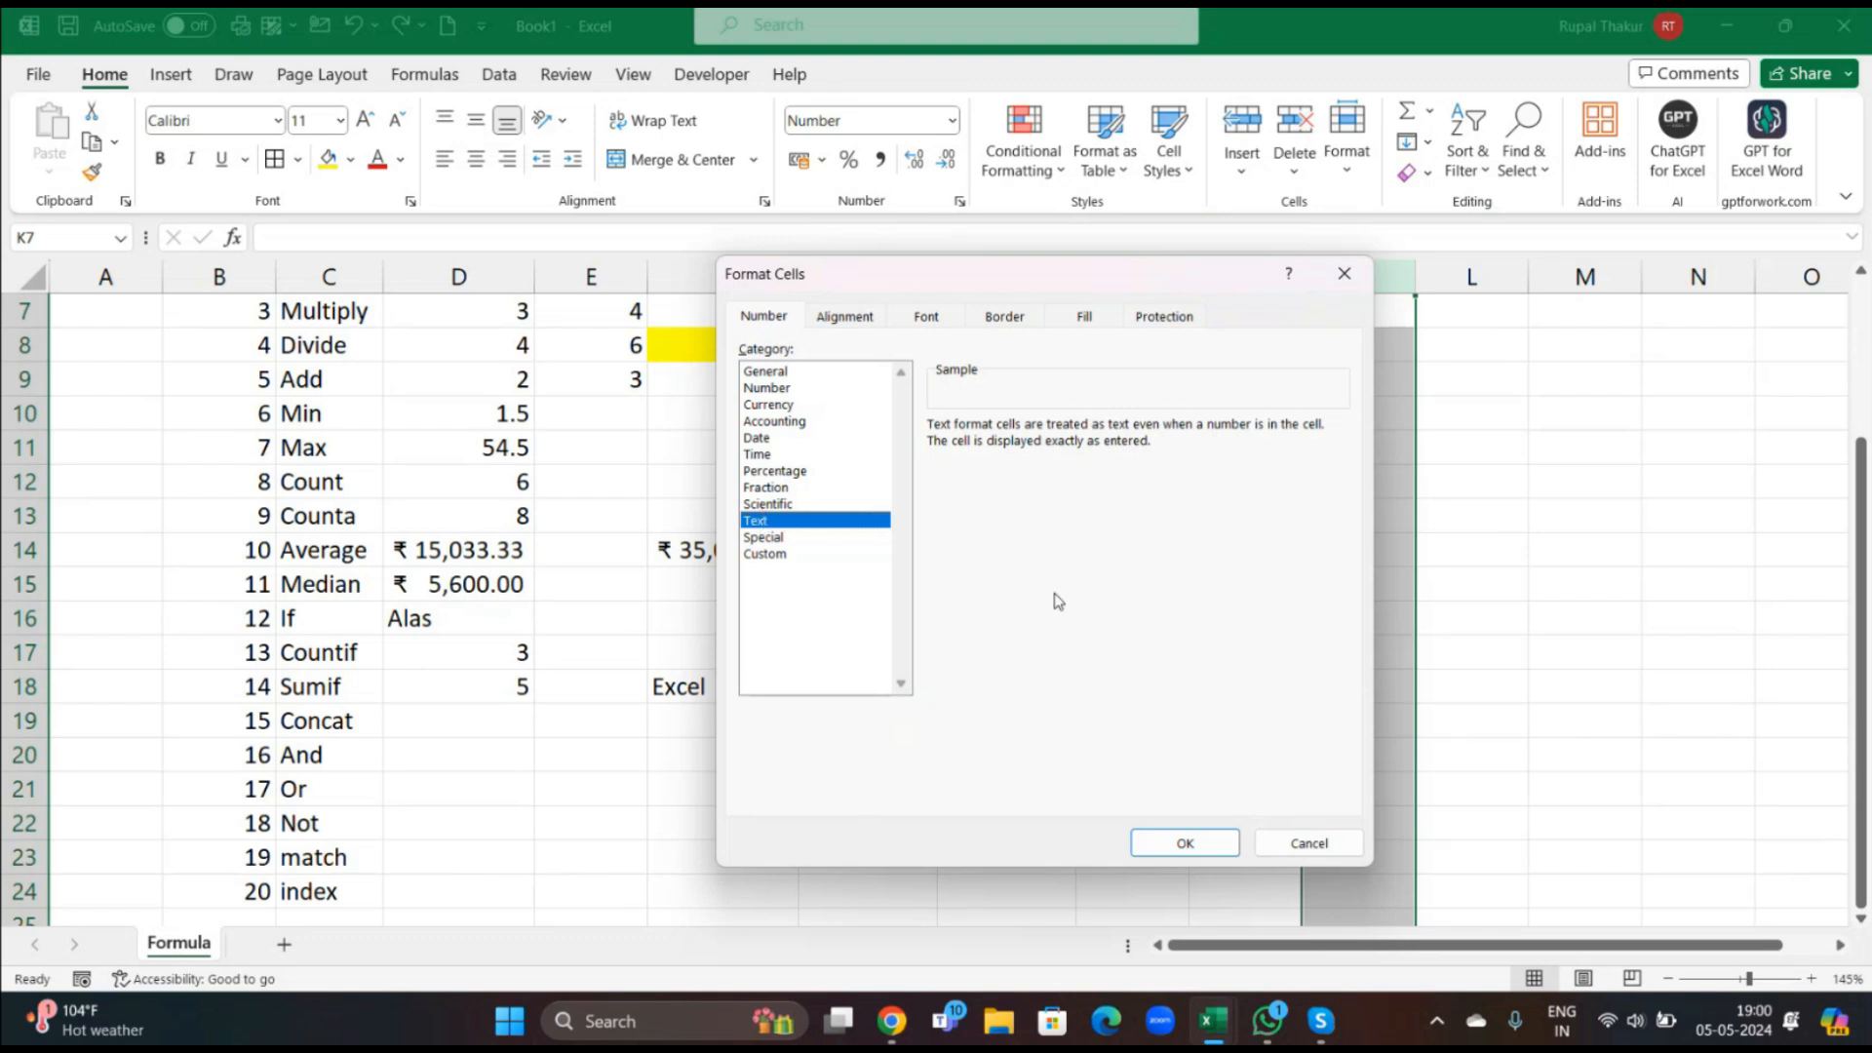
{"action": "left_click", "coordinate": [1177, 844]}
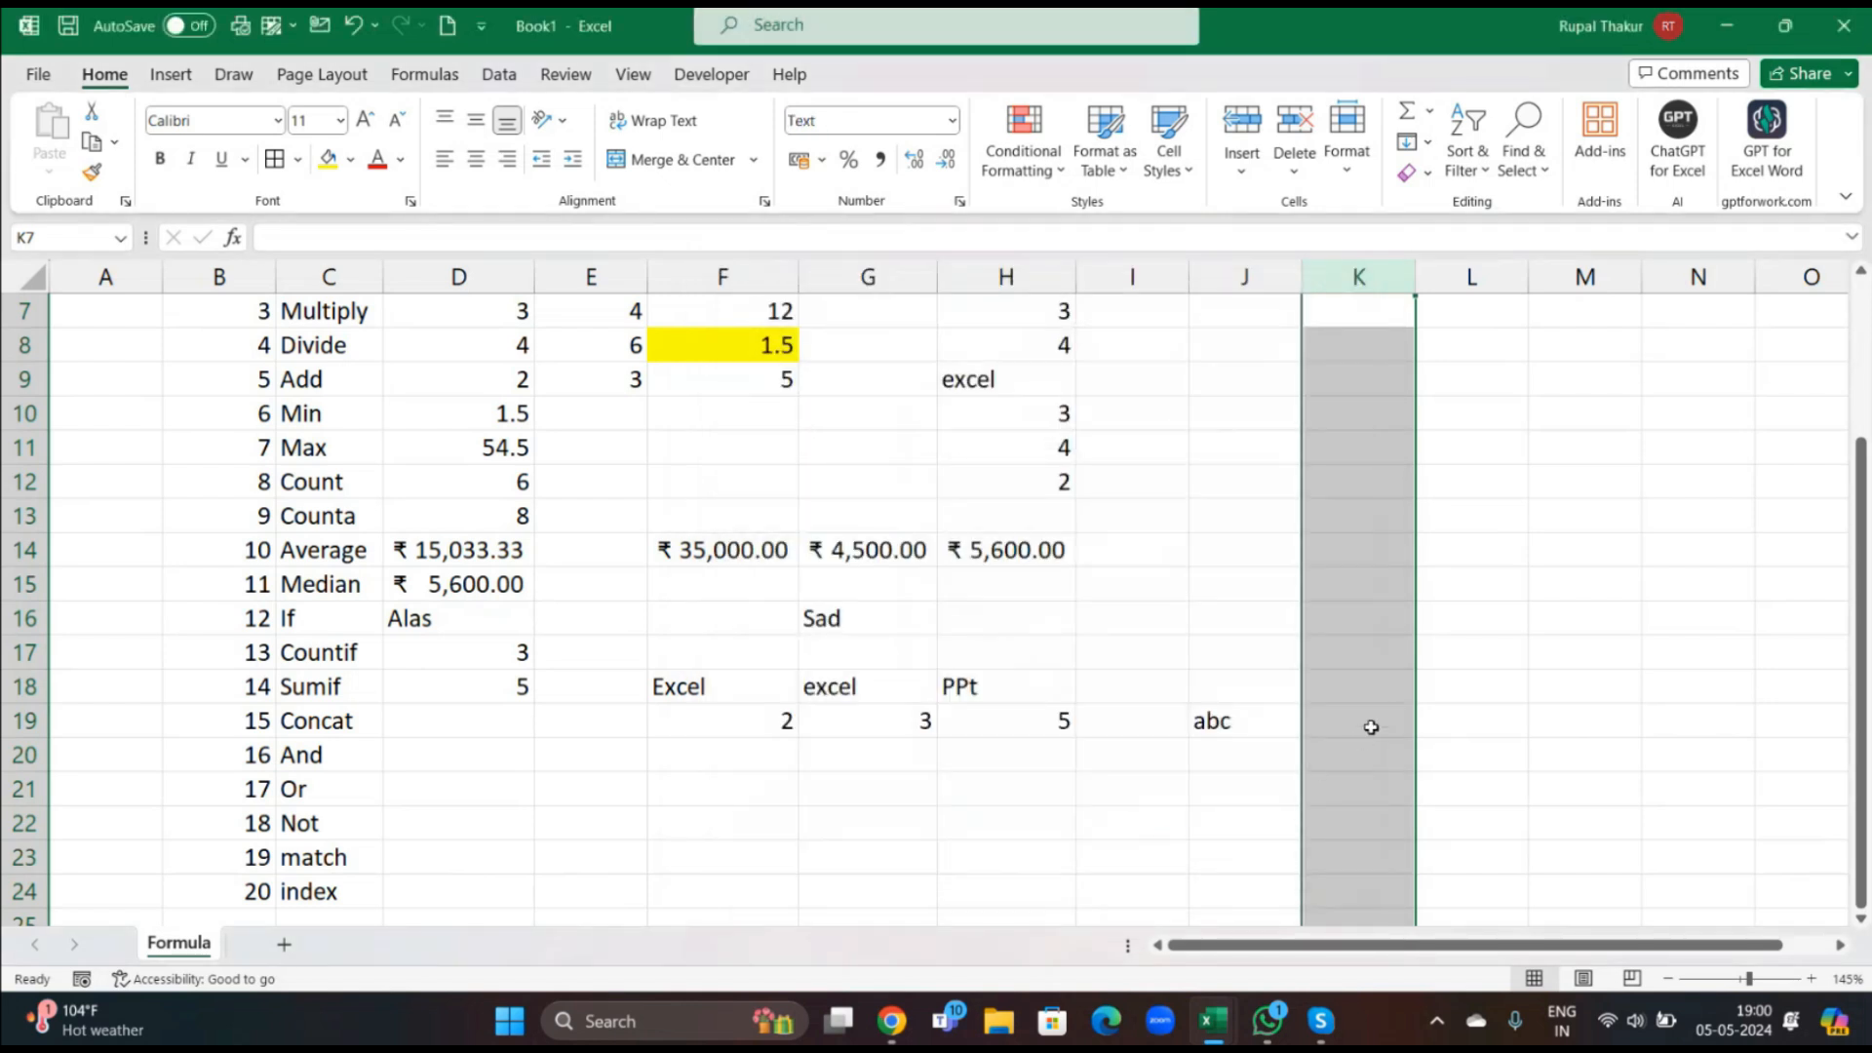
{"action": "left_click", "coordinate": [1370, 726]}
{"action": "type", "text": "@"}
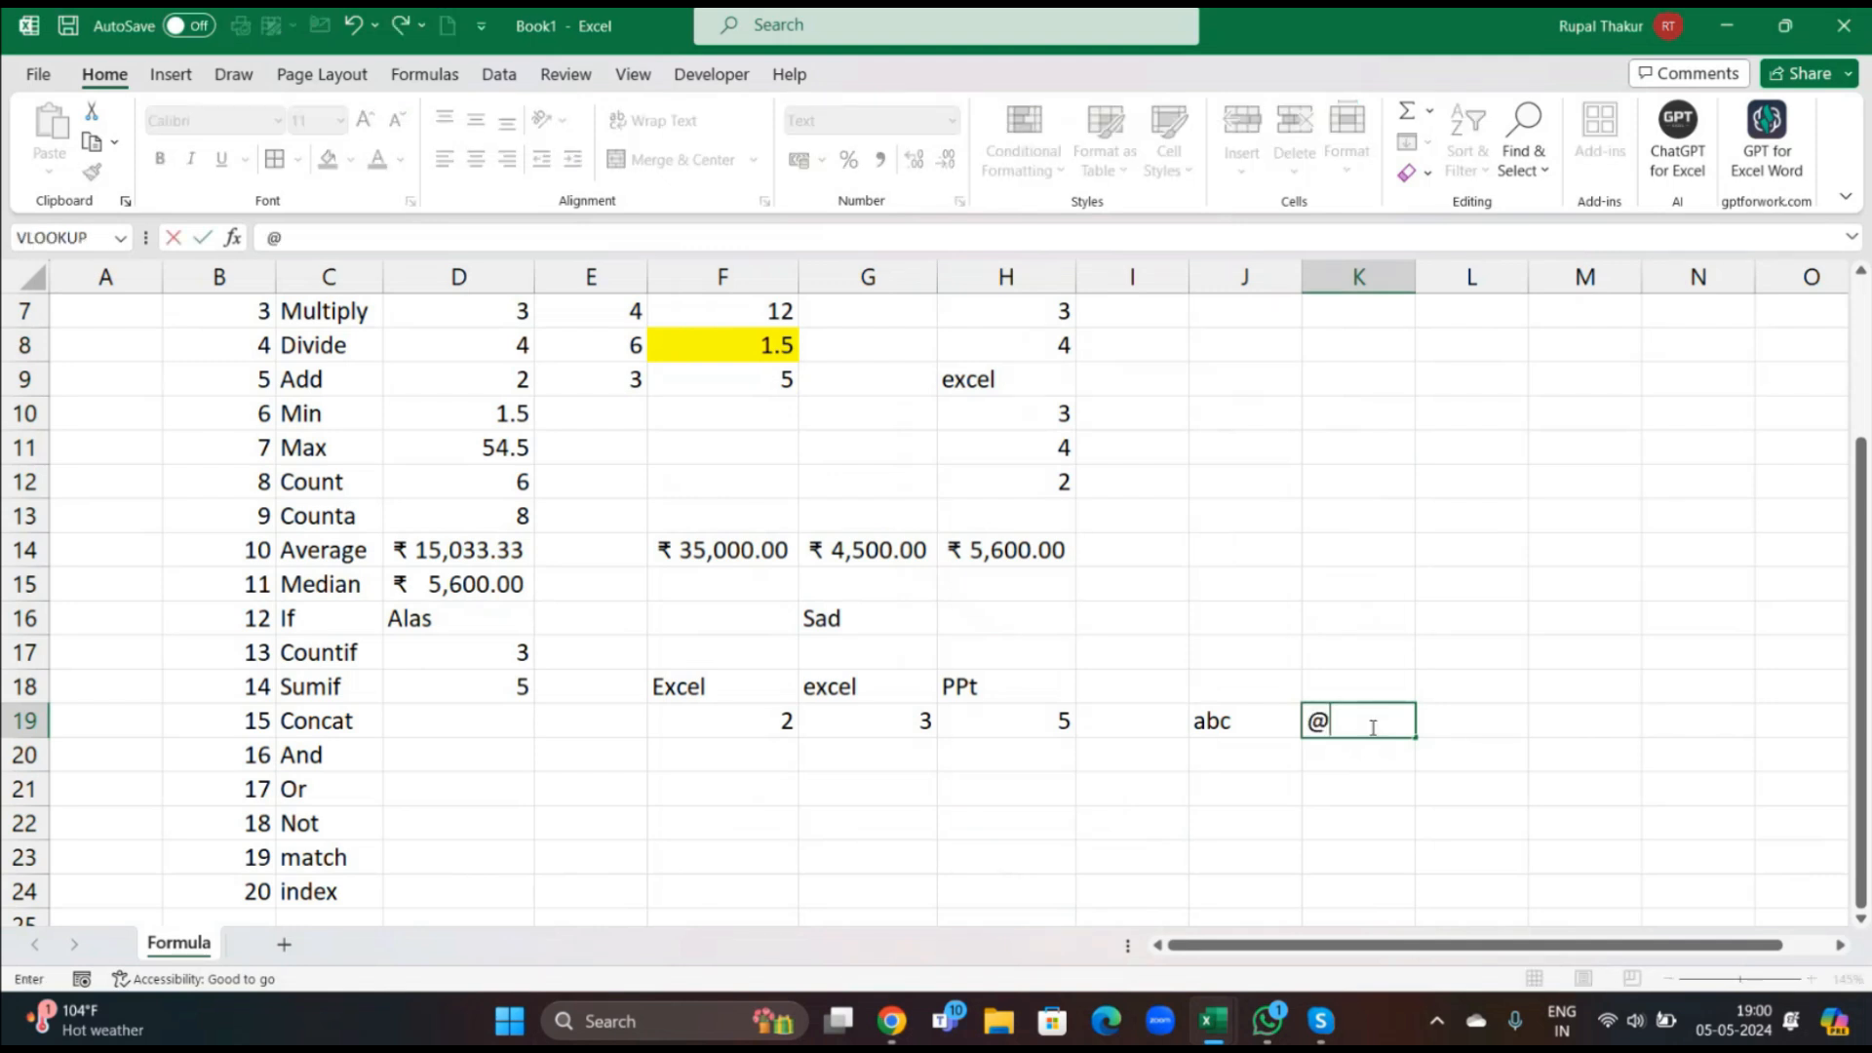
{"action": "type", "text": "gmail.com"}
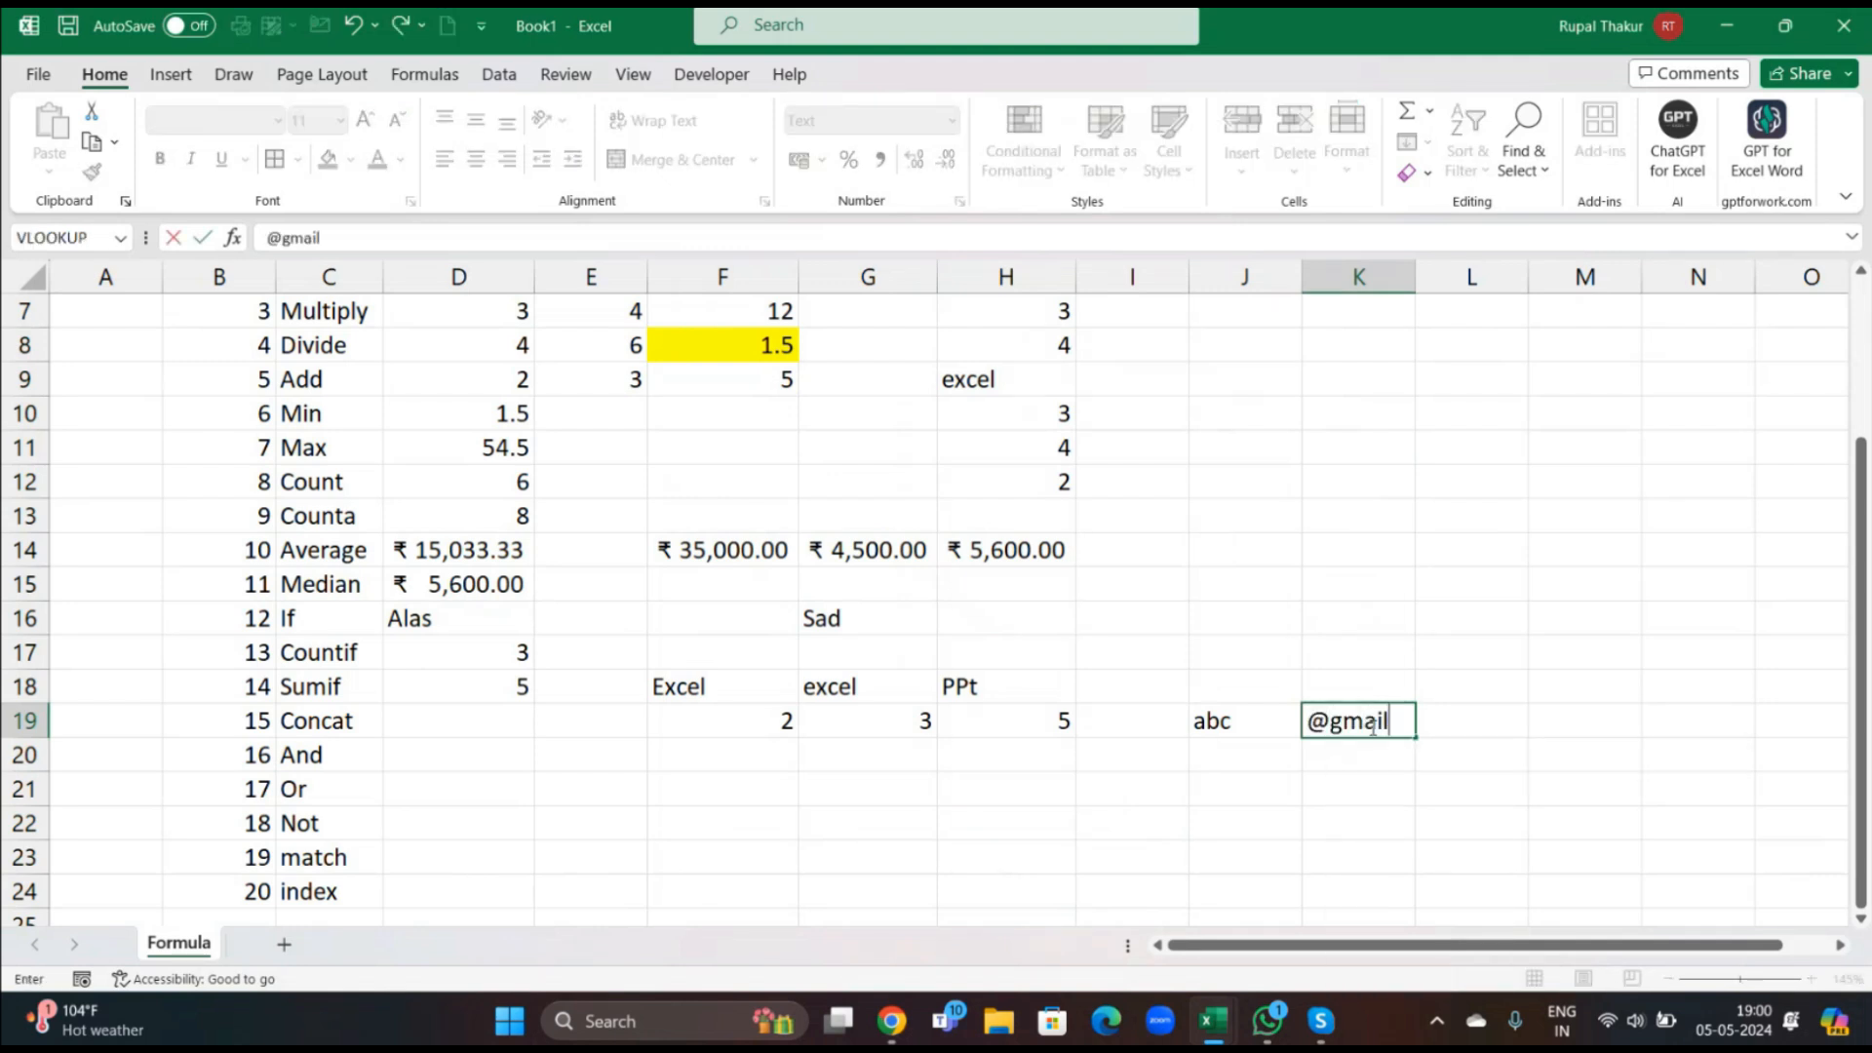
{"action": "key", "text": "Return"}
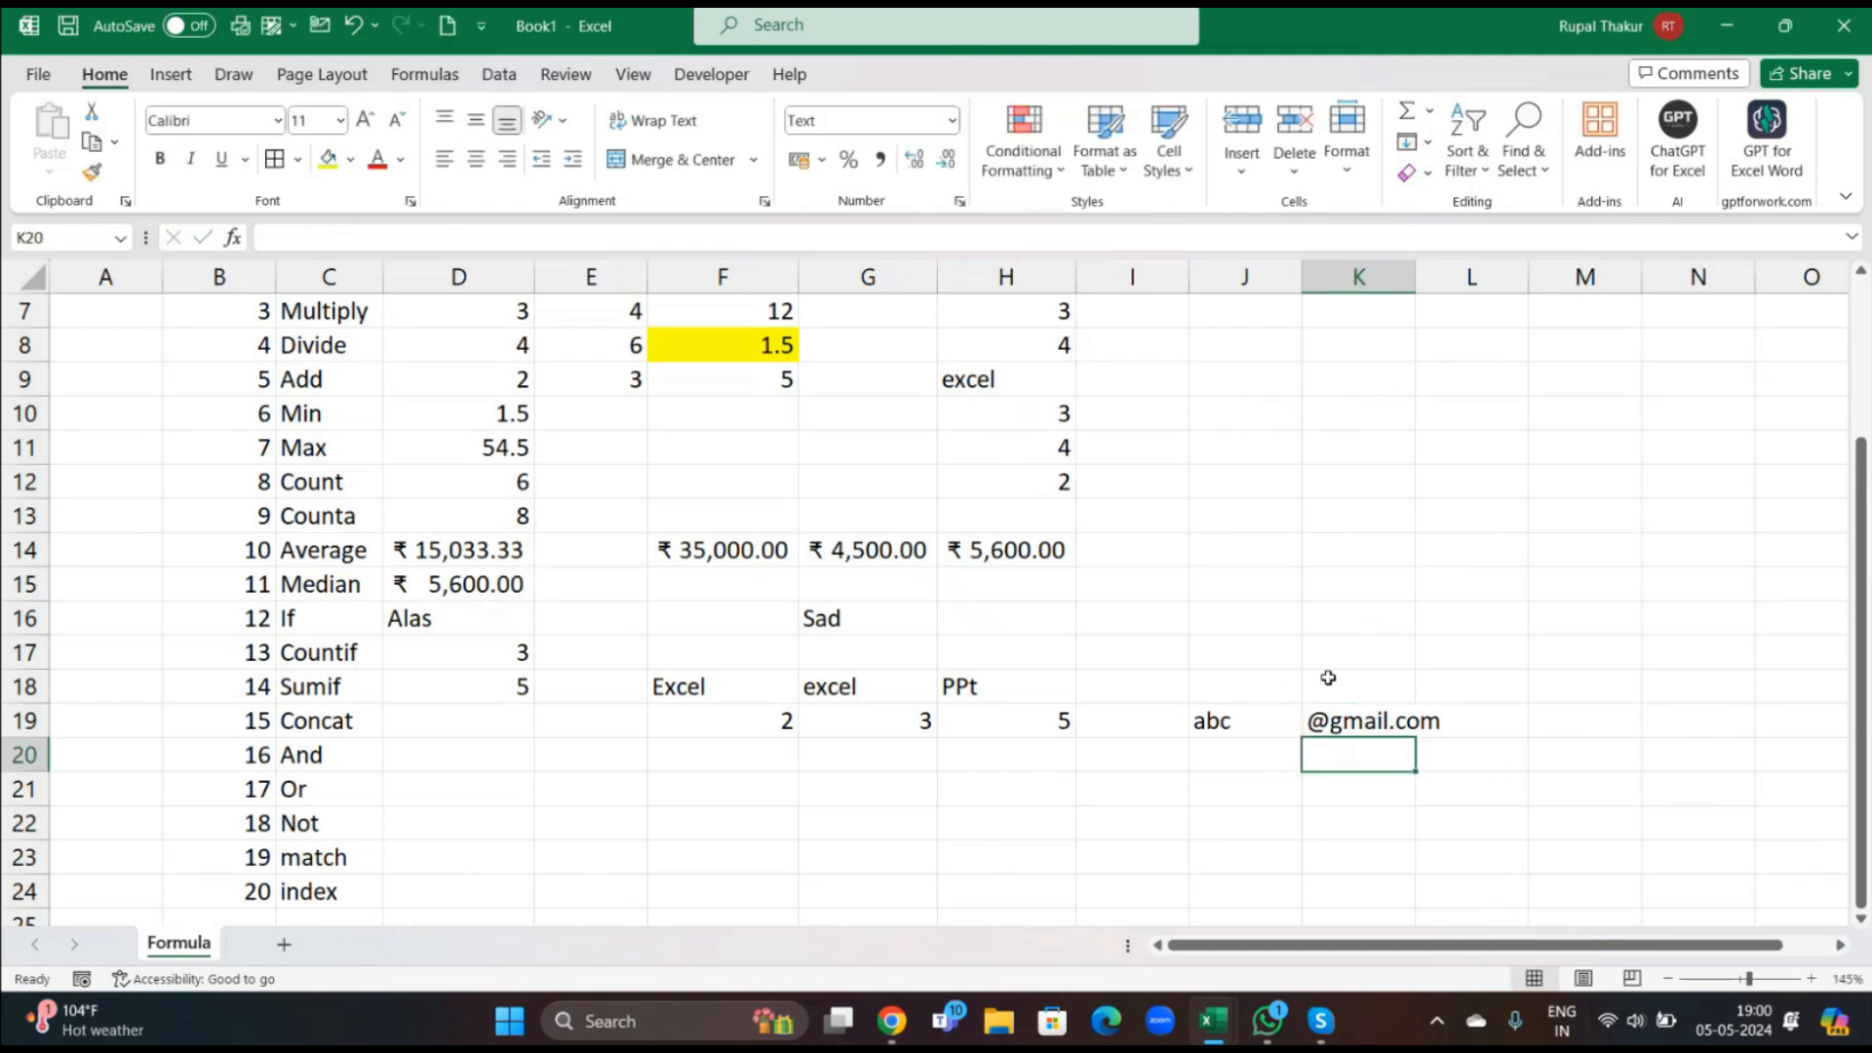
Write a CONCAT formula in D19 that joins J19 and K19, and widen column D to fit the joined text.
{"action": "left_click", "coordinate": [440, 735]}
{"action": "double_click", "coordinate": [444, 736]}
{"action": "type", "text": "=concat"}
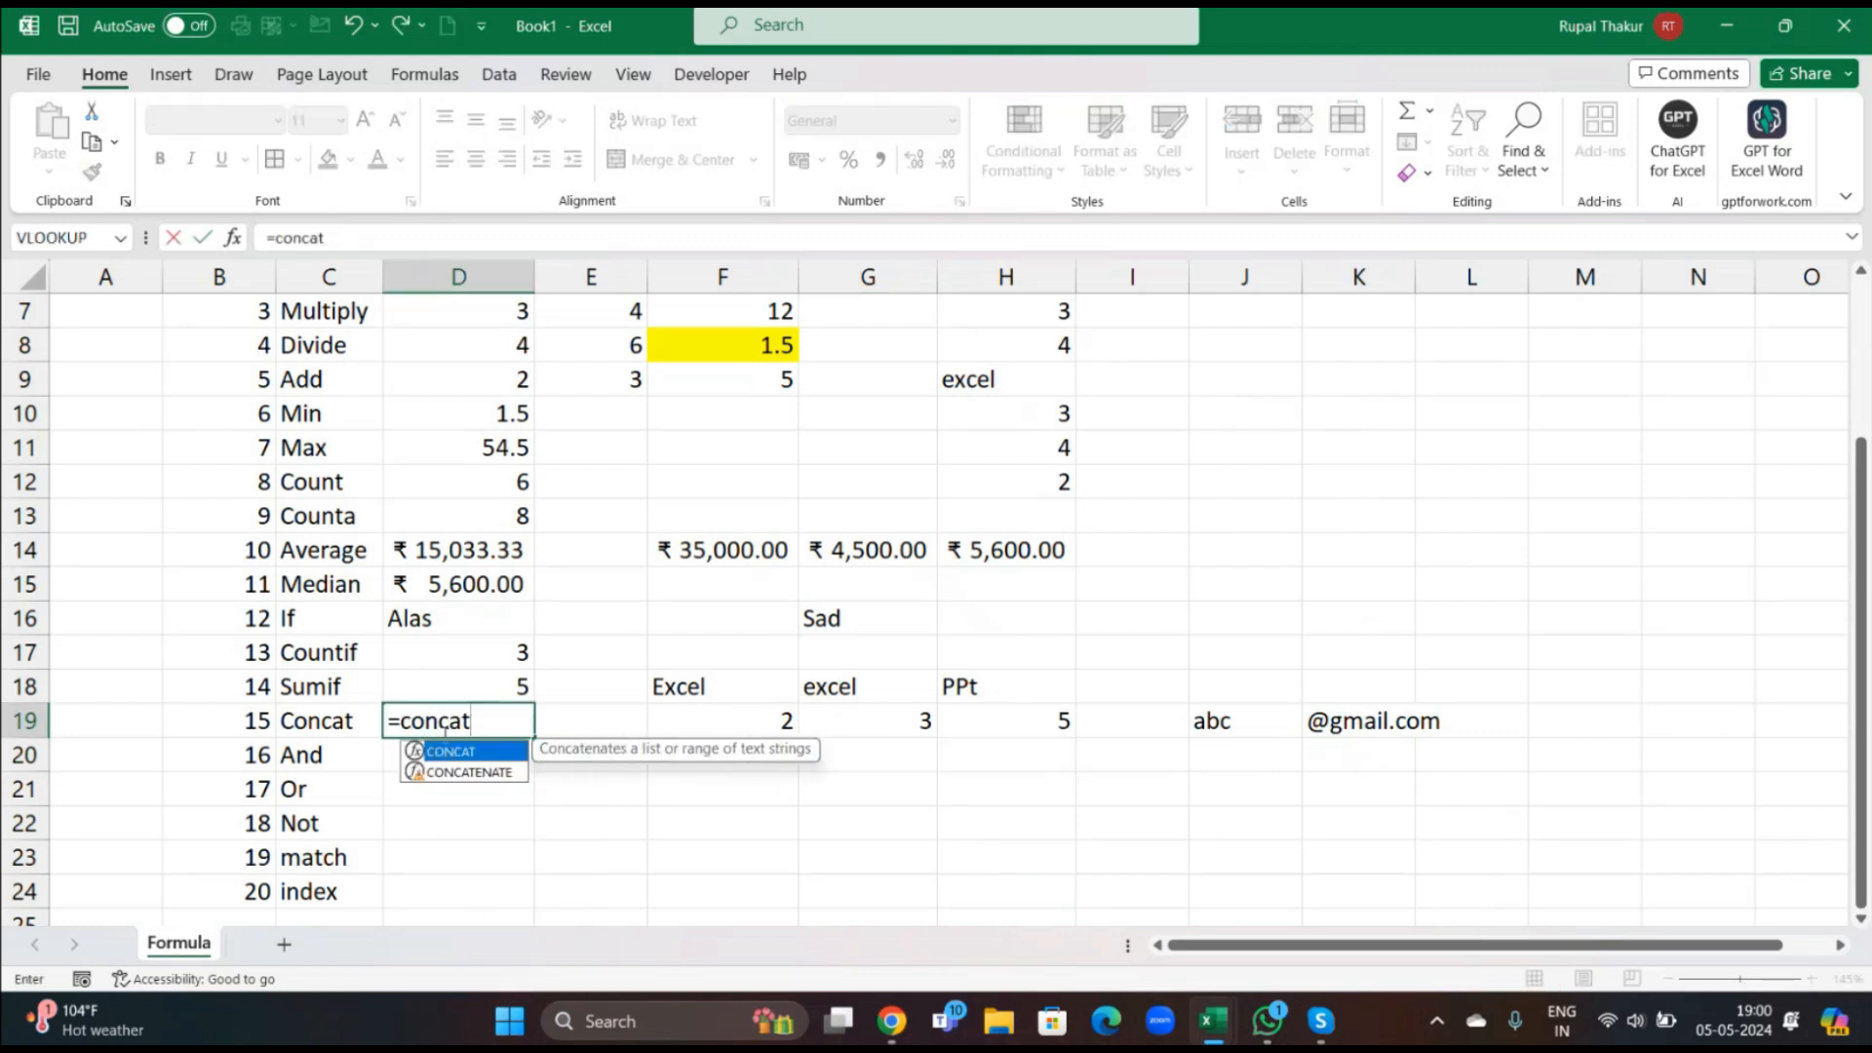
{"action": "key", "text": "Tab"}
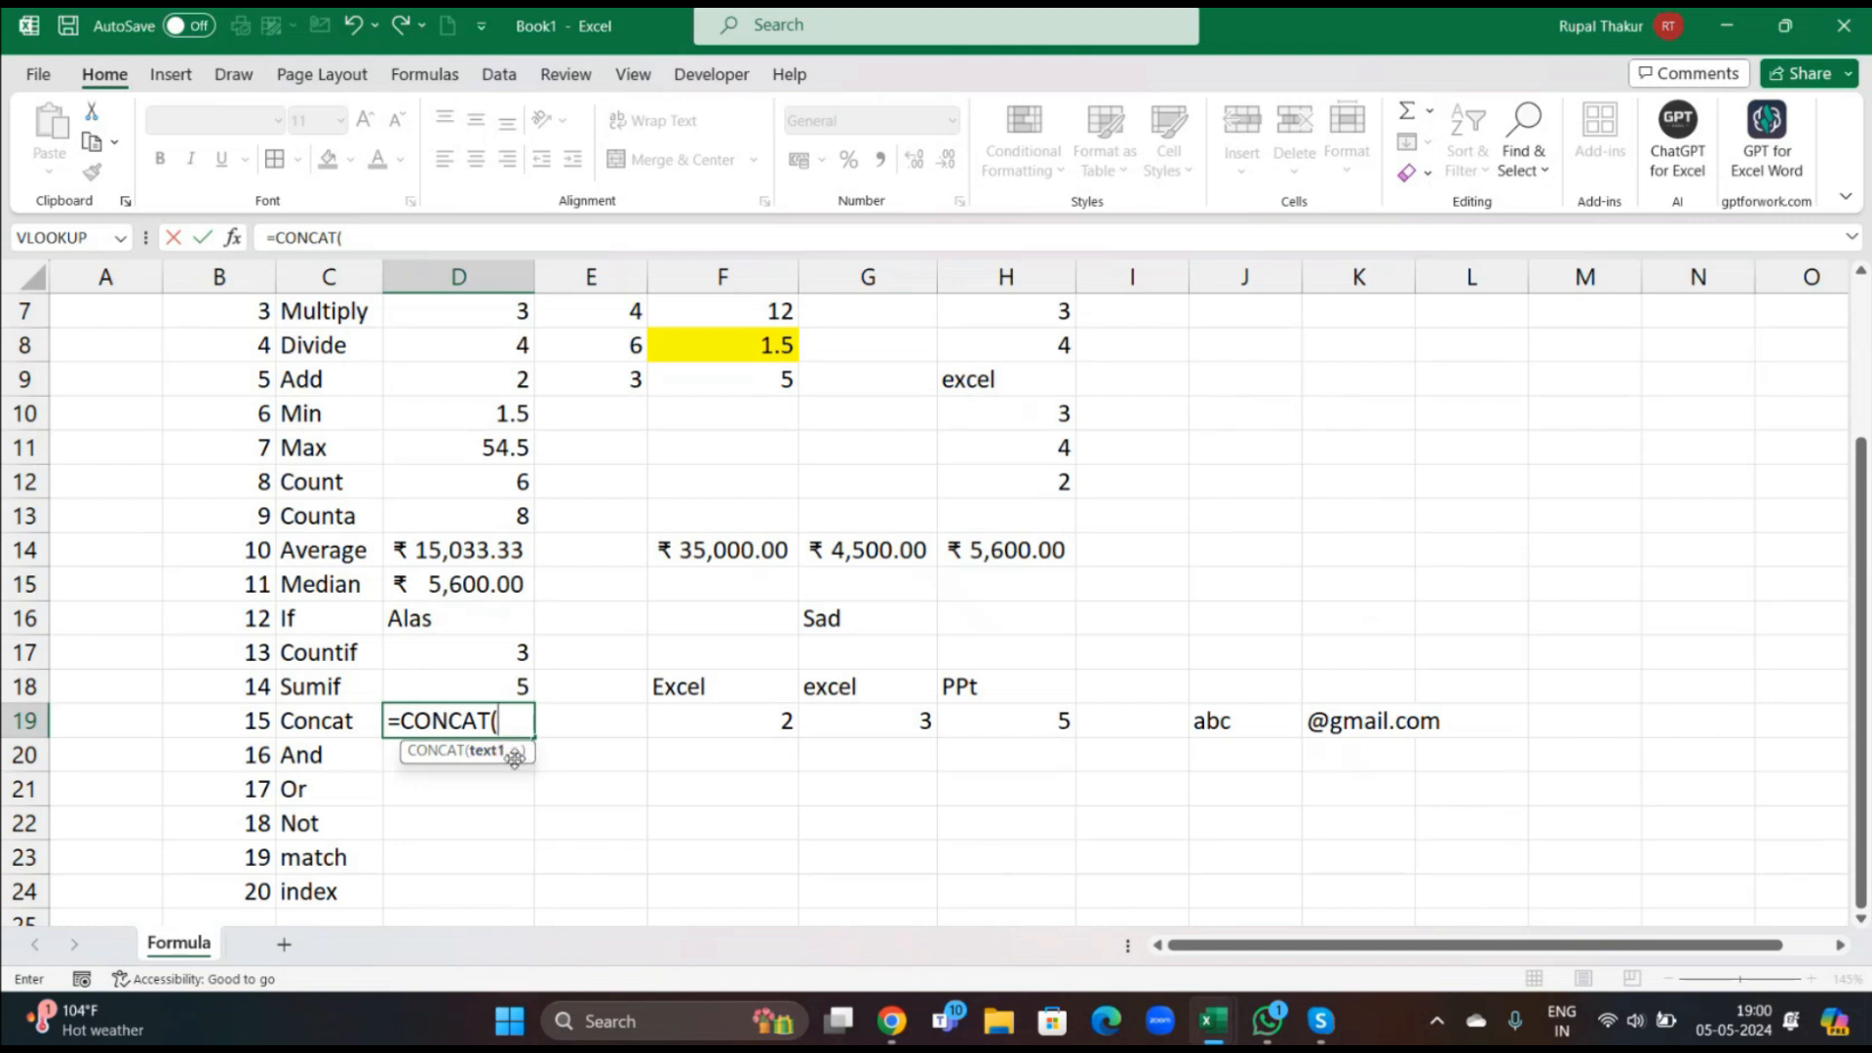
{"action": "left_click", "coordinate": [1230, 723]}
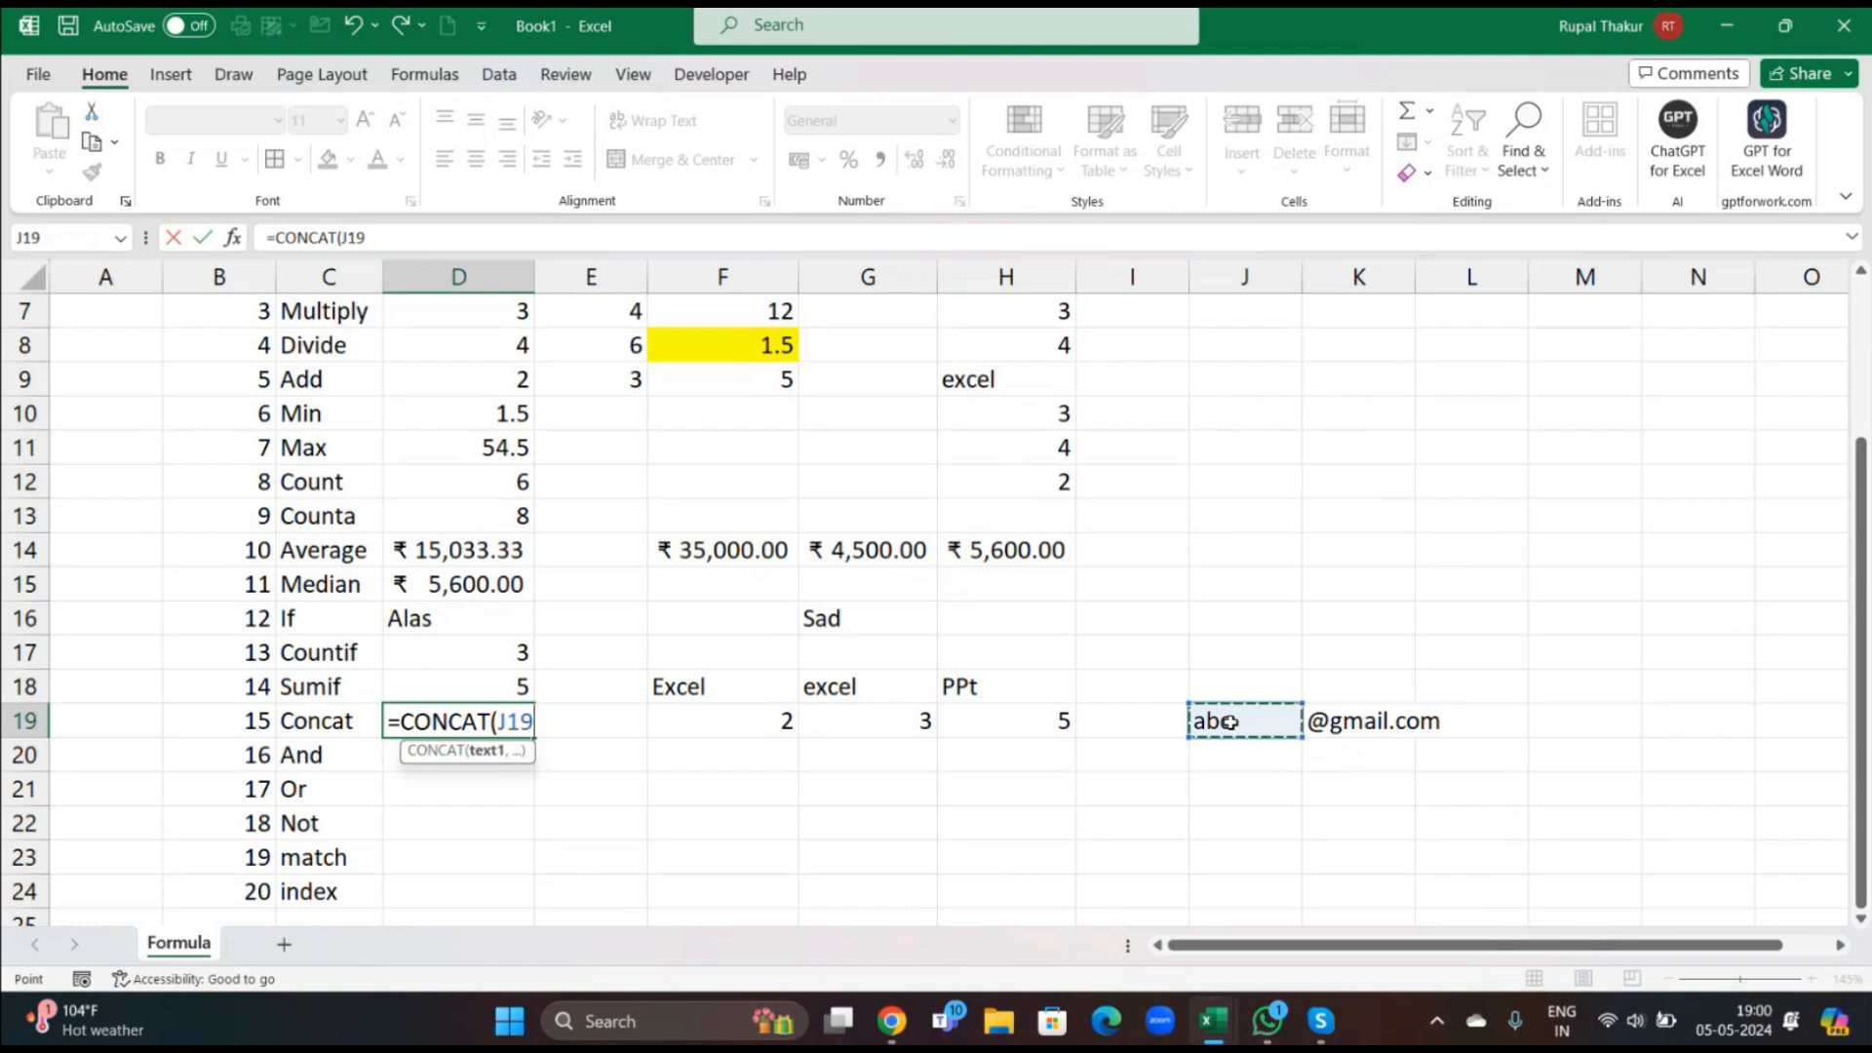
{"action": "type", "text": ","}
{"action": "left_click", "coordinate": [1362, 721]}
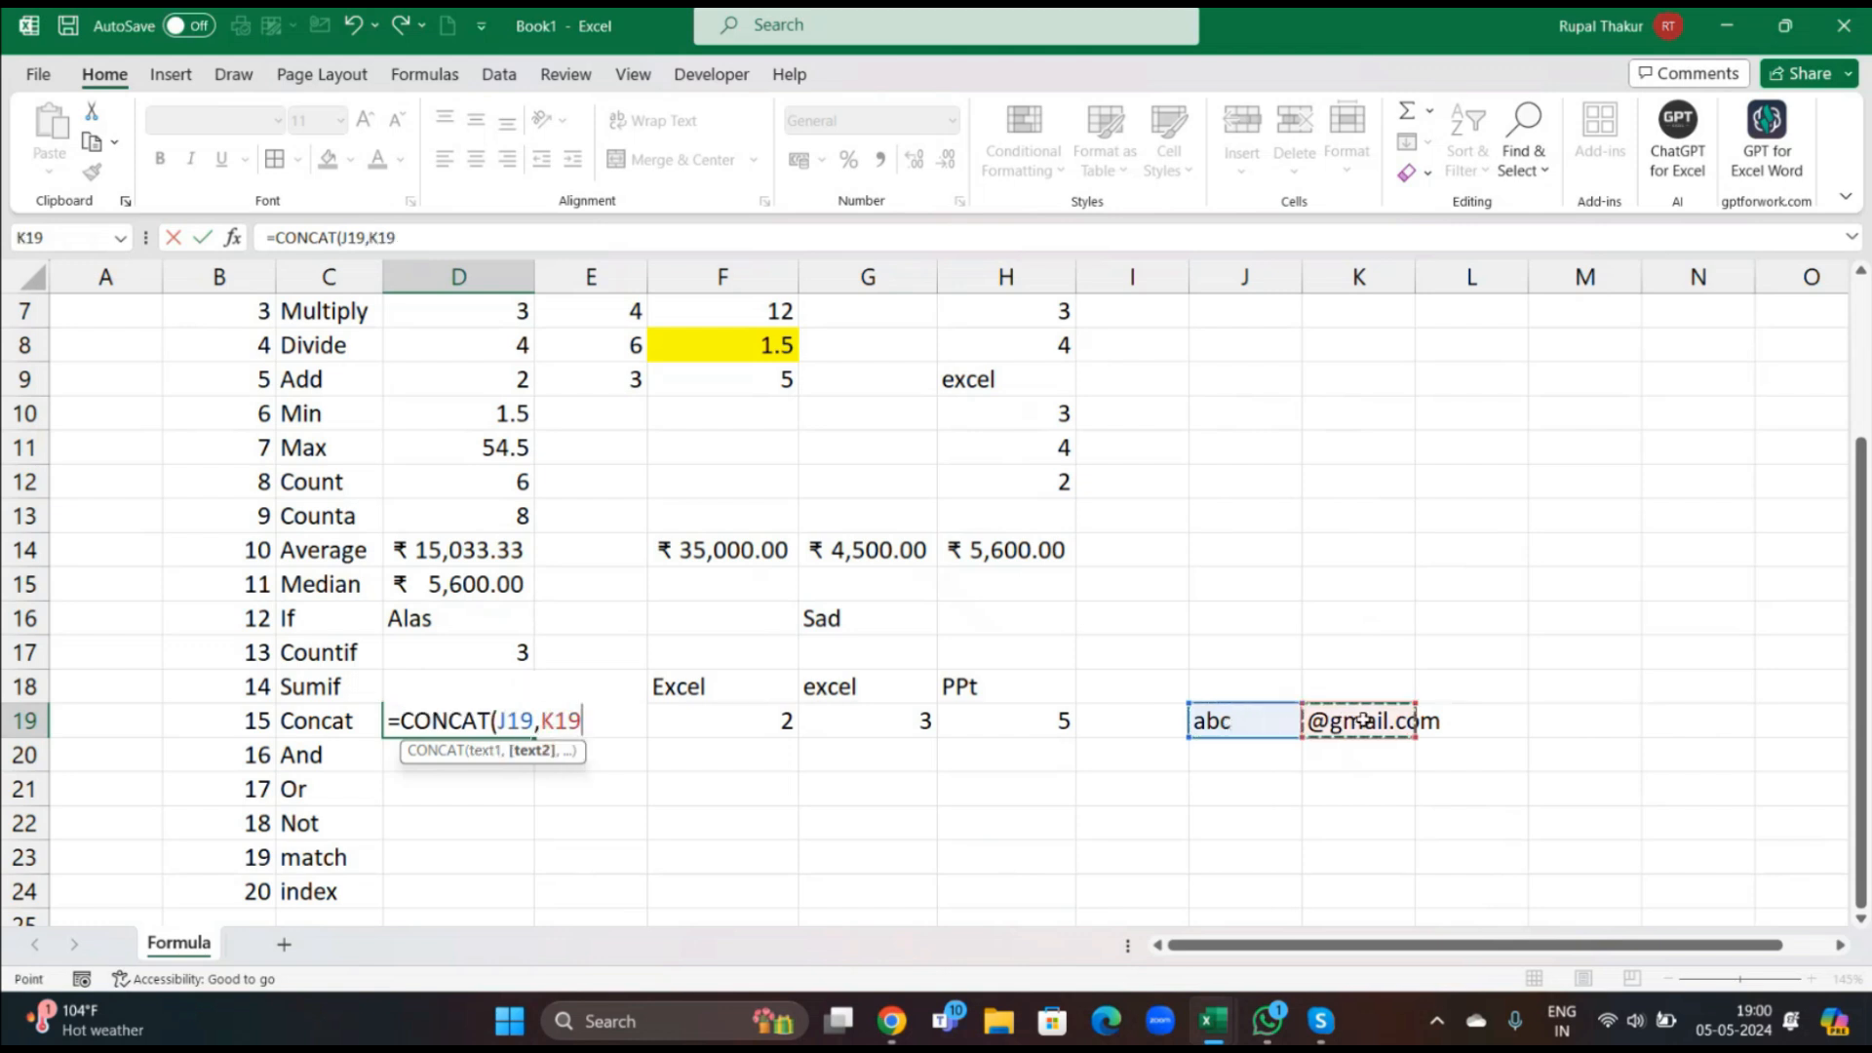
{"action": "type", "text": ")"}
{"action": "key", "text": "Return"}
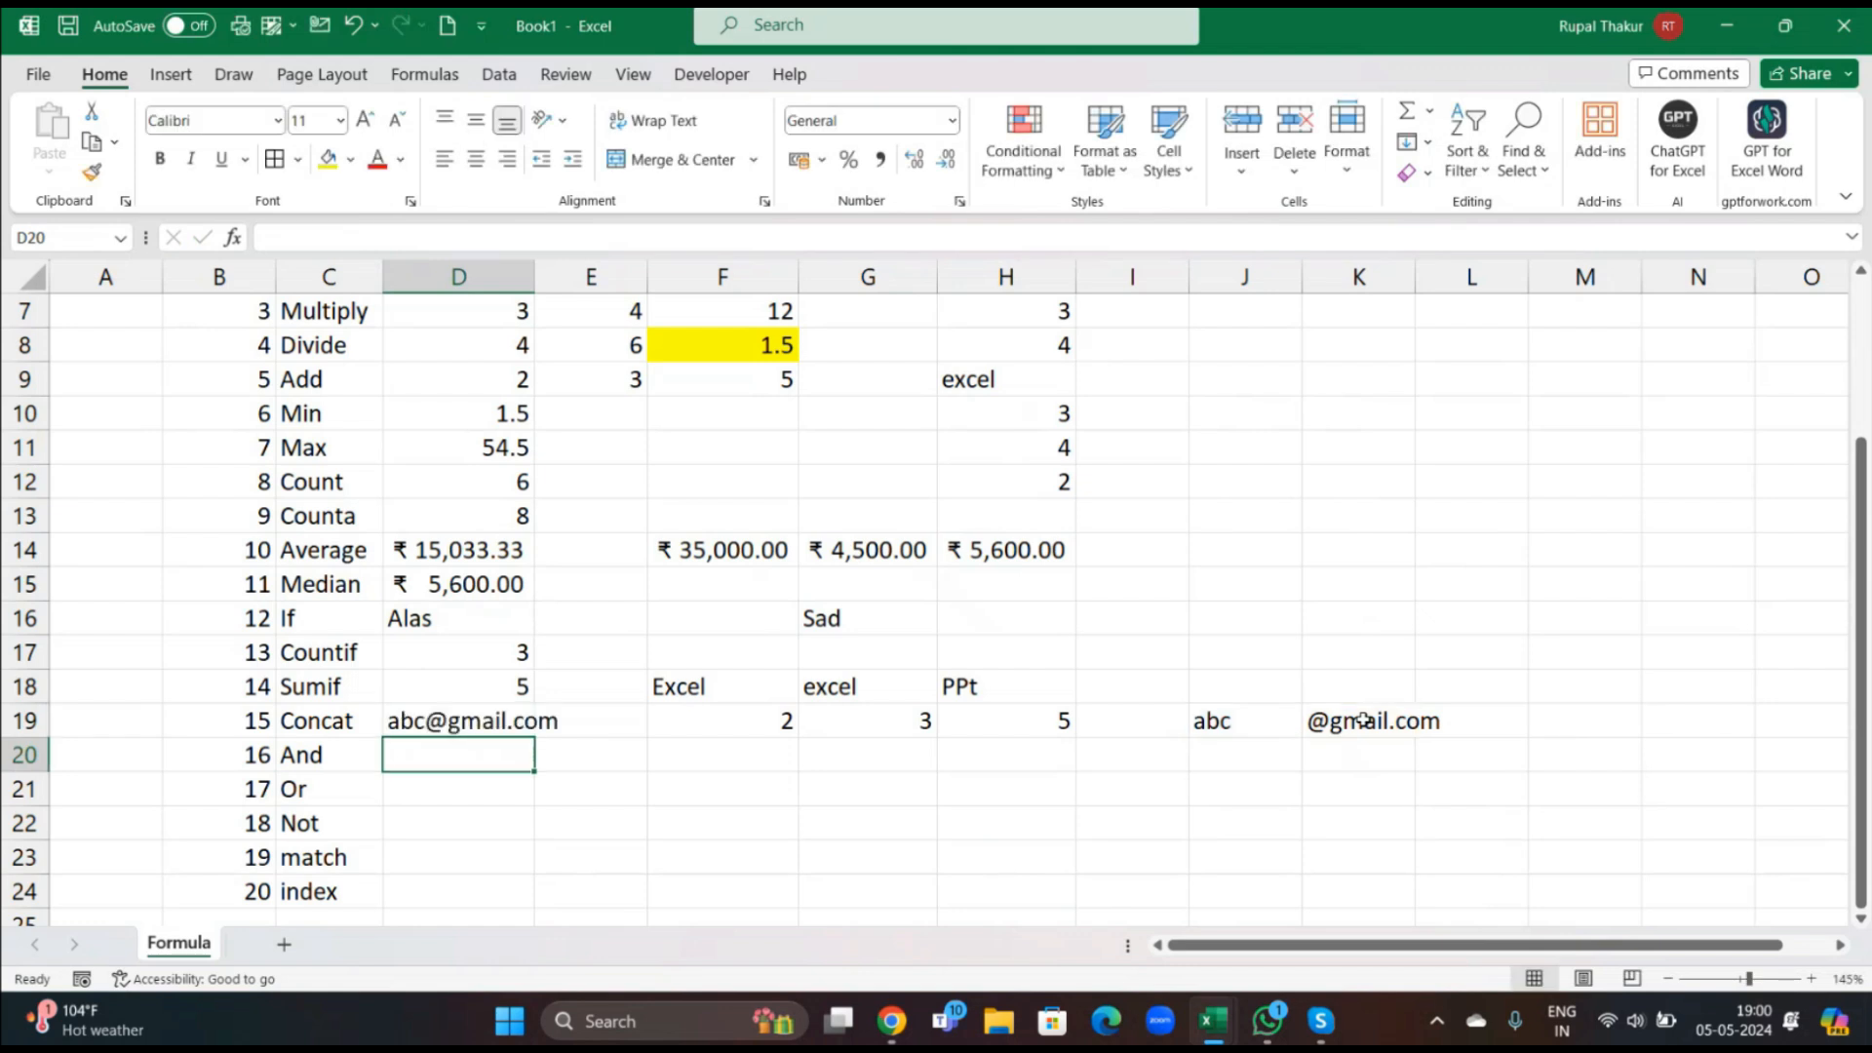
{"action": "left_click_drag", "start_coordinate": [536, 283], "coordinate": [568, 282]}
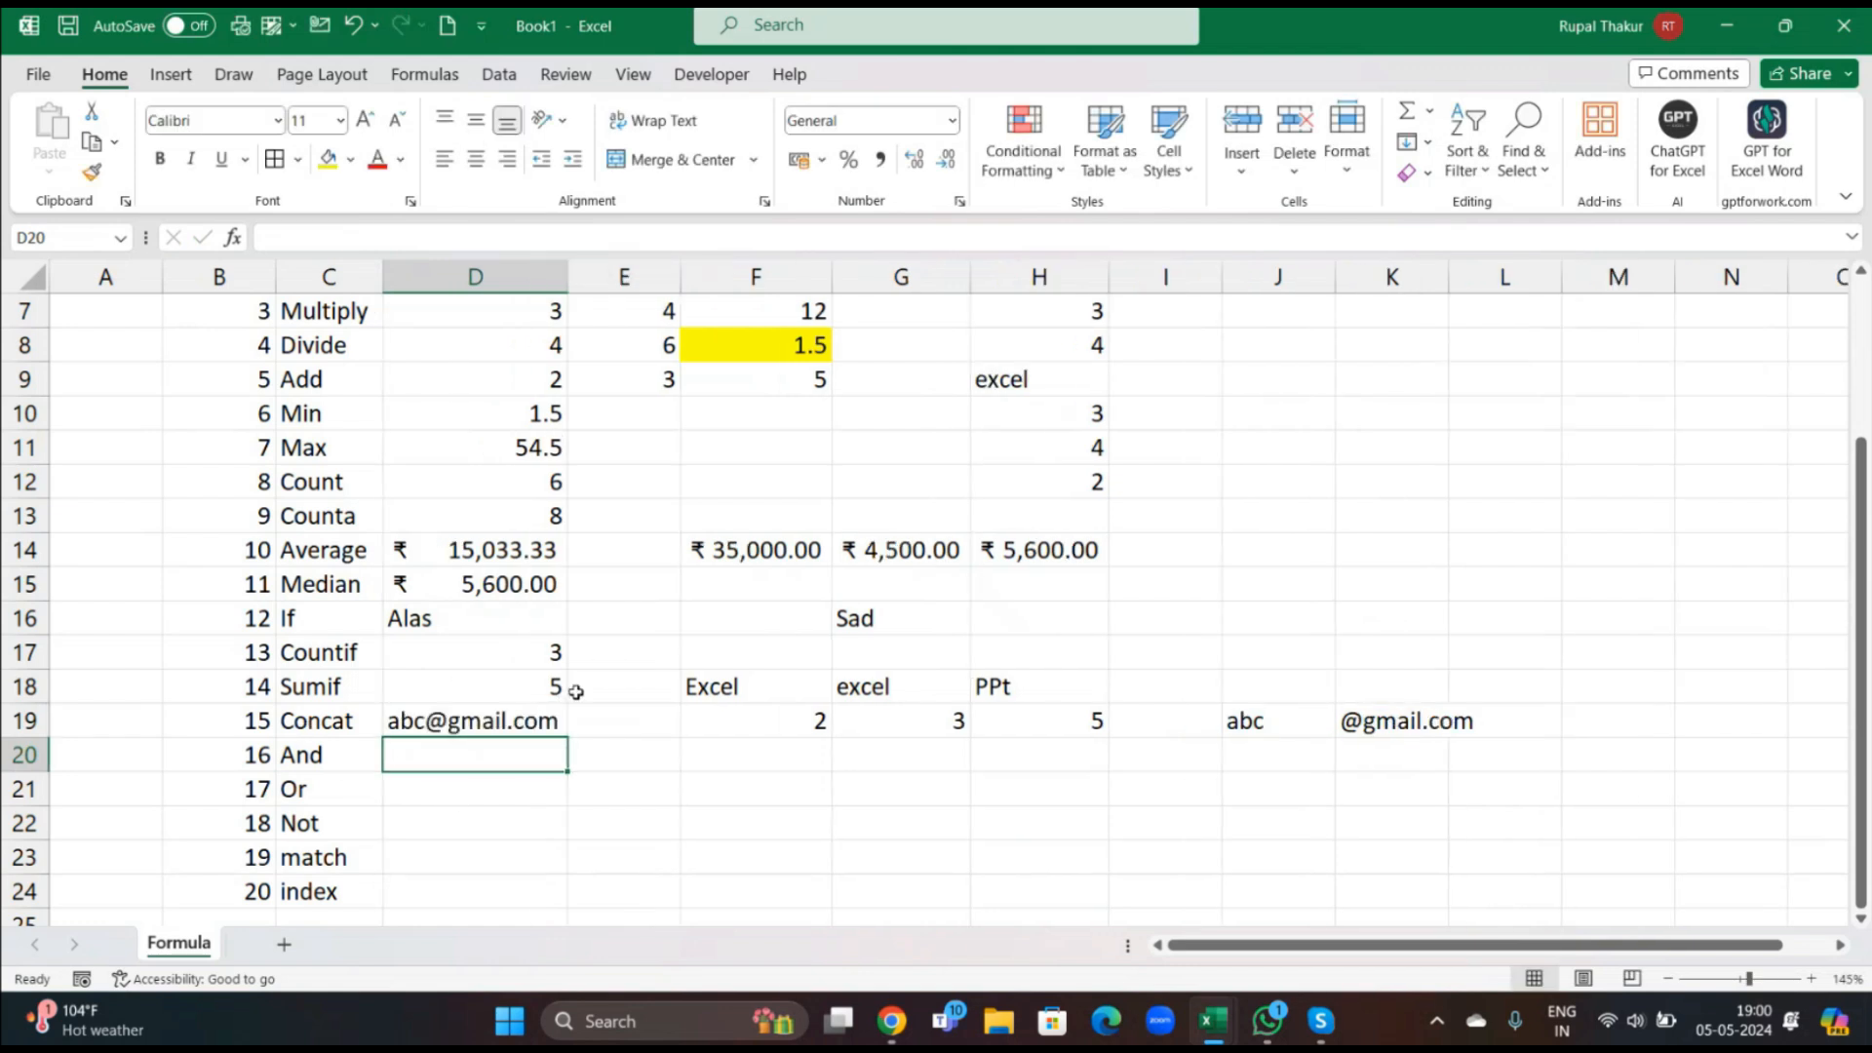
Enter the sample data for the And example: 67 in F20, <40 in G20 and <=100 in H20.
{"action": "scroll", "coordinate": [575, 691], "scroll_direction": "down", "scroll_amount": 1}
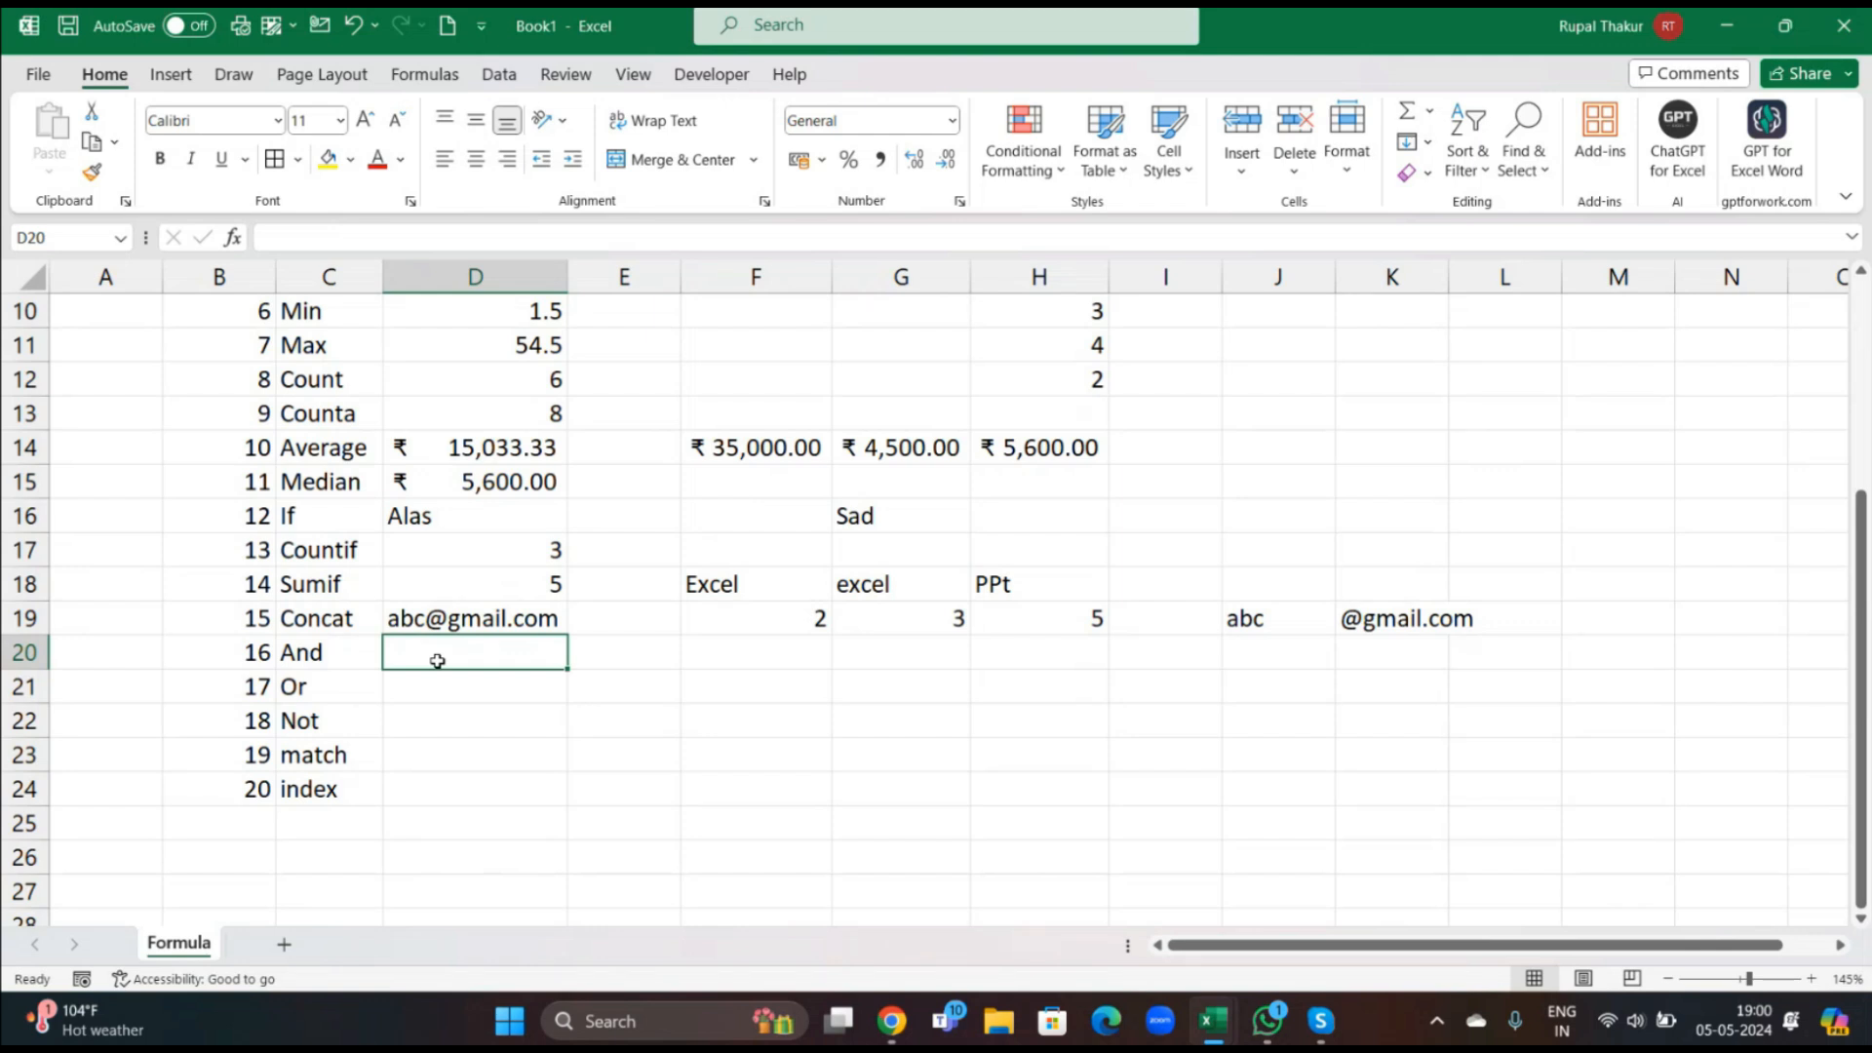
{"action": "left_click", "coordinate": [746, 661]}
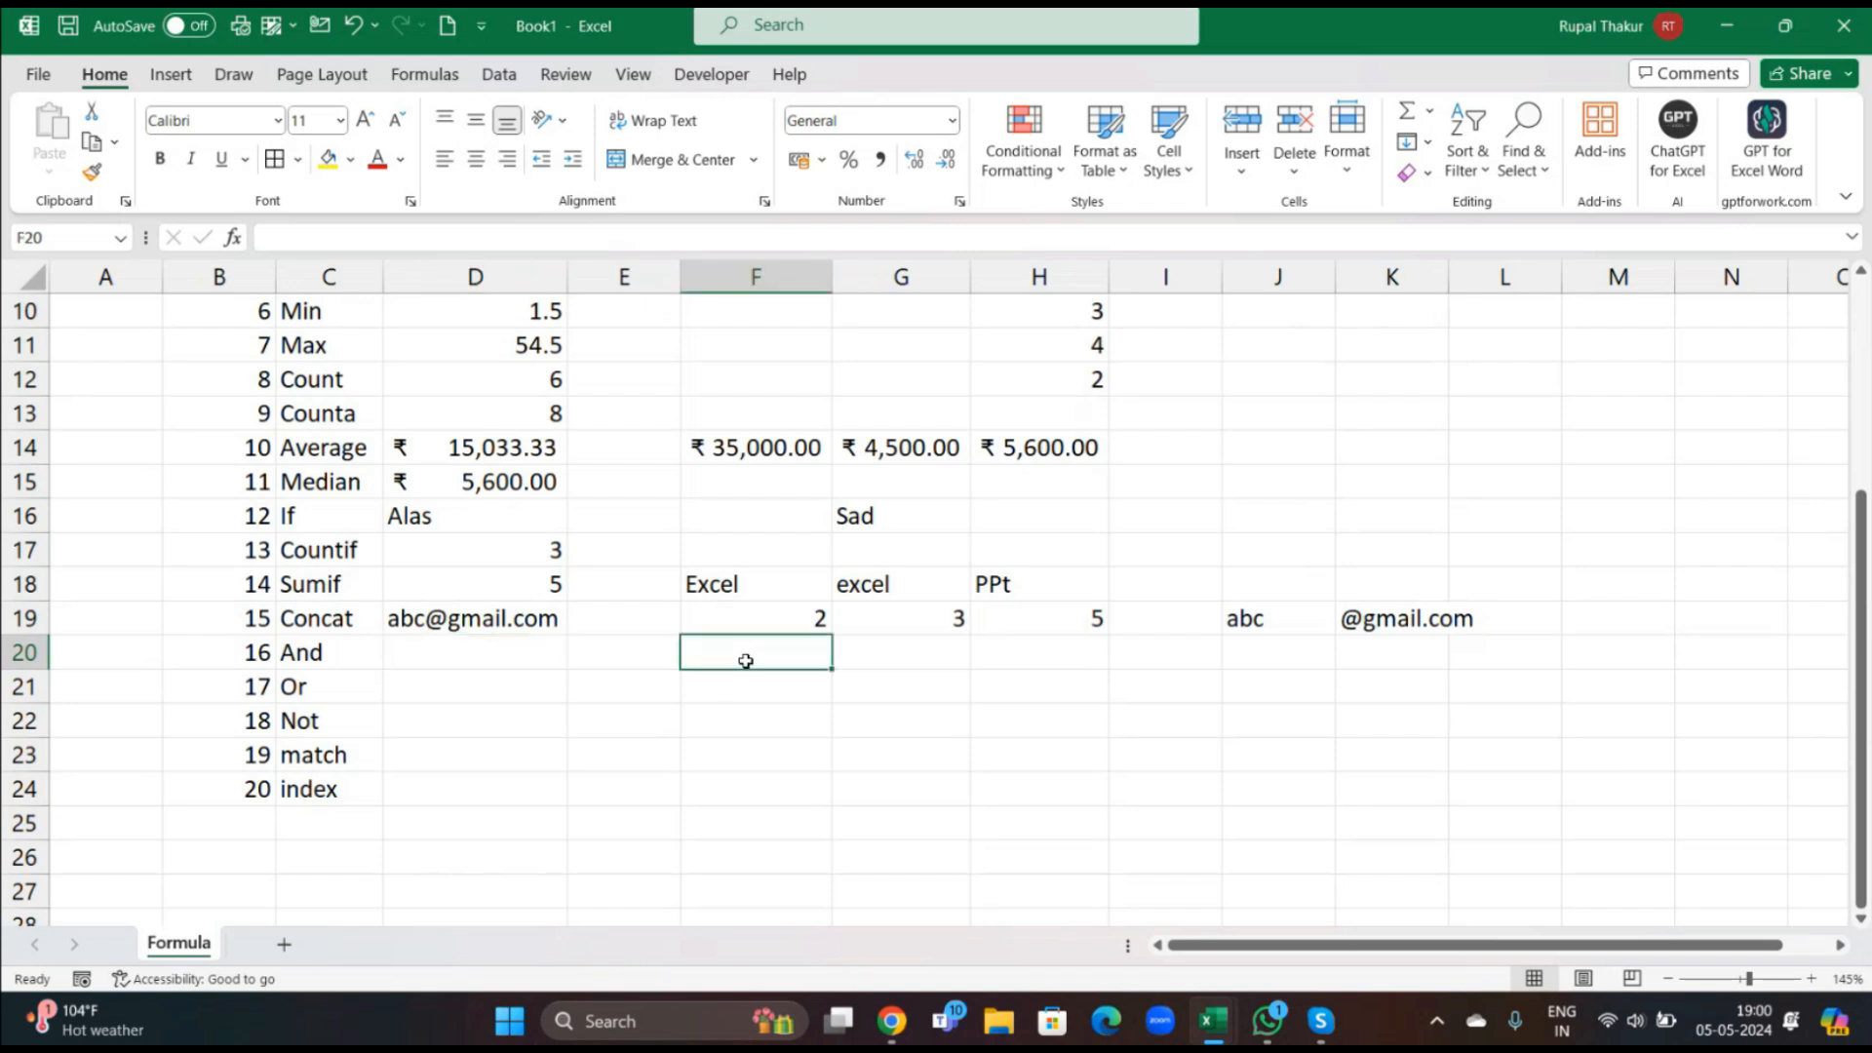
{"action": "type", "text": "67"}
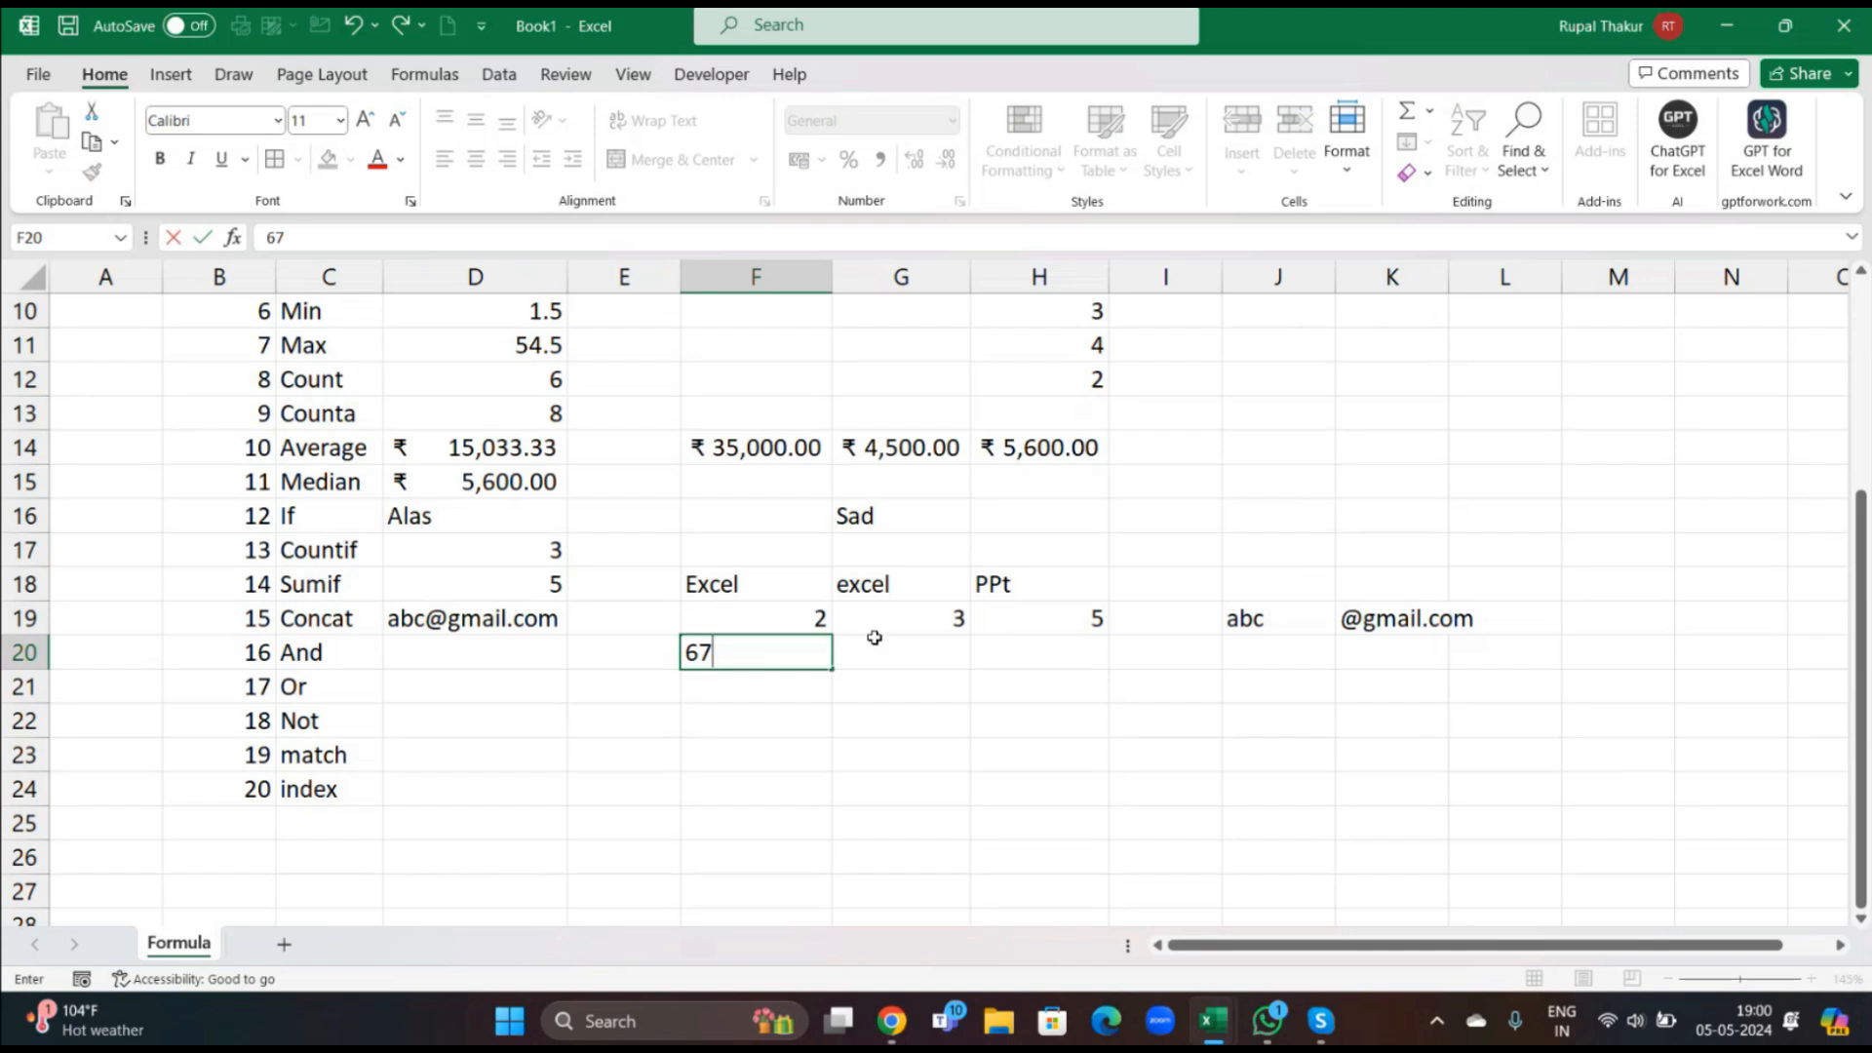
{"action": "left_click", "coordinate": [924, 651]}
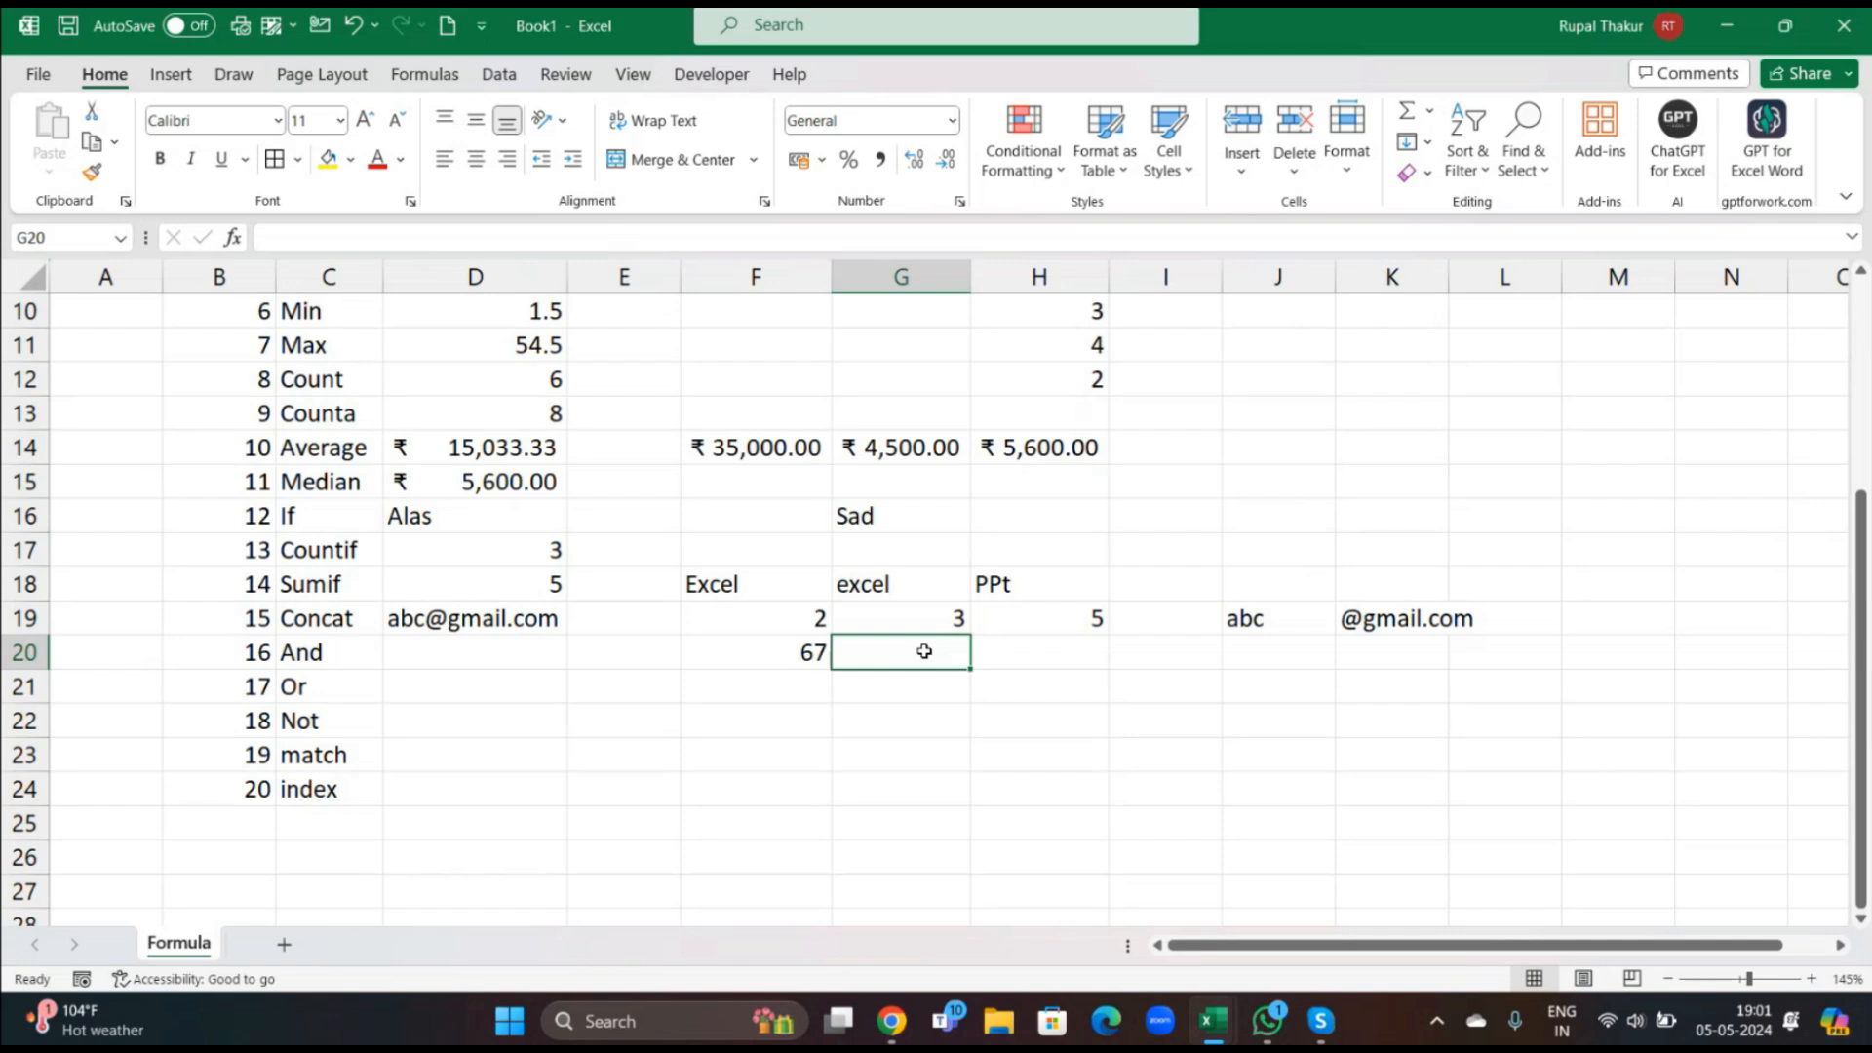
{"action": "type", "text": ","}
{"action": "key", "text": "BackSpace"}
{"action": "type", "text": "<"}
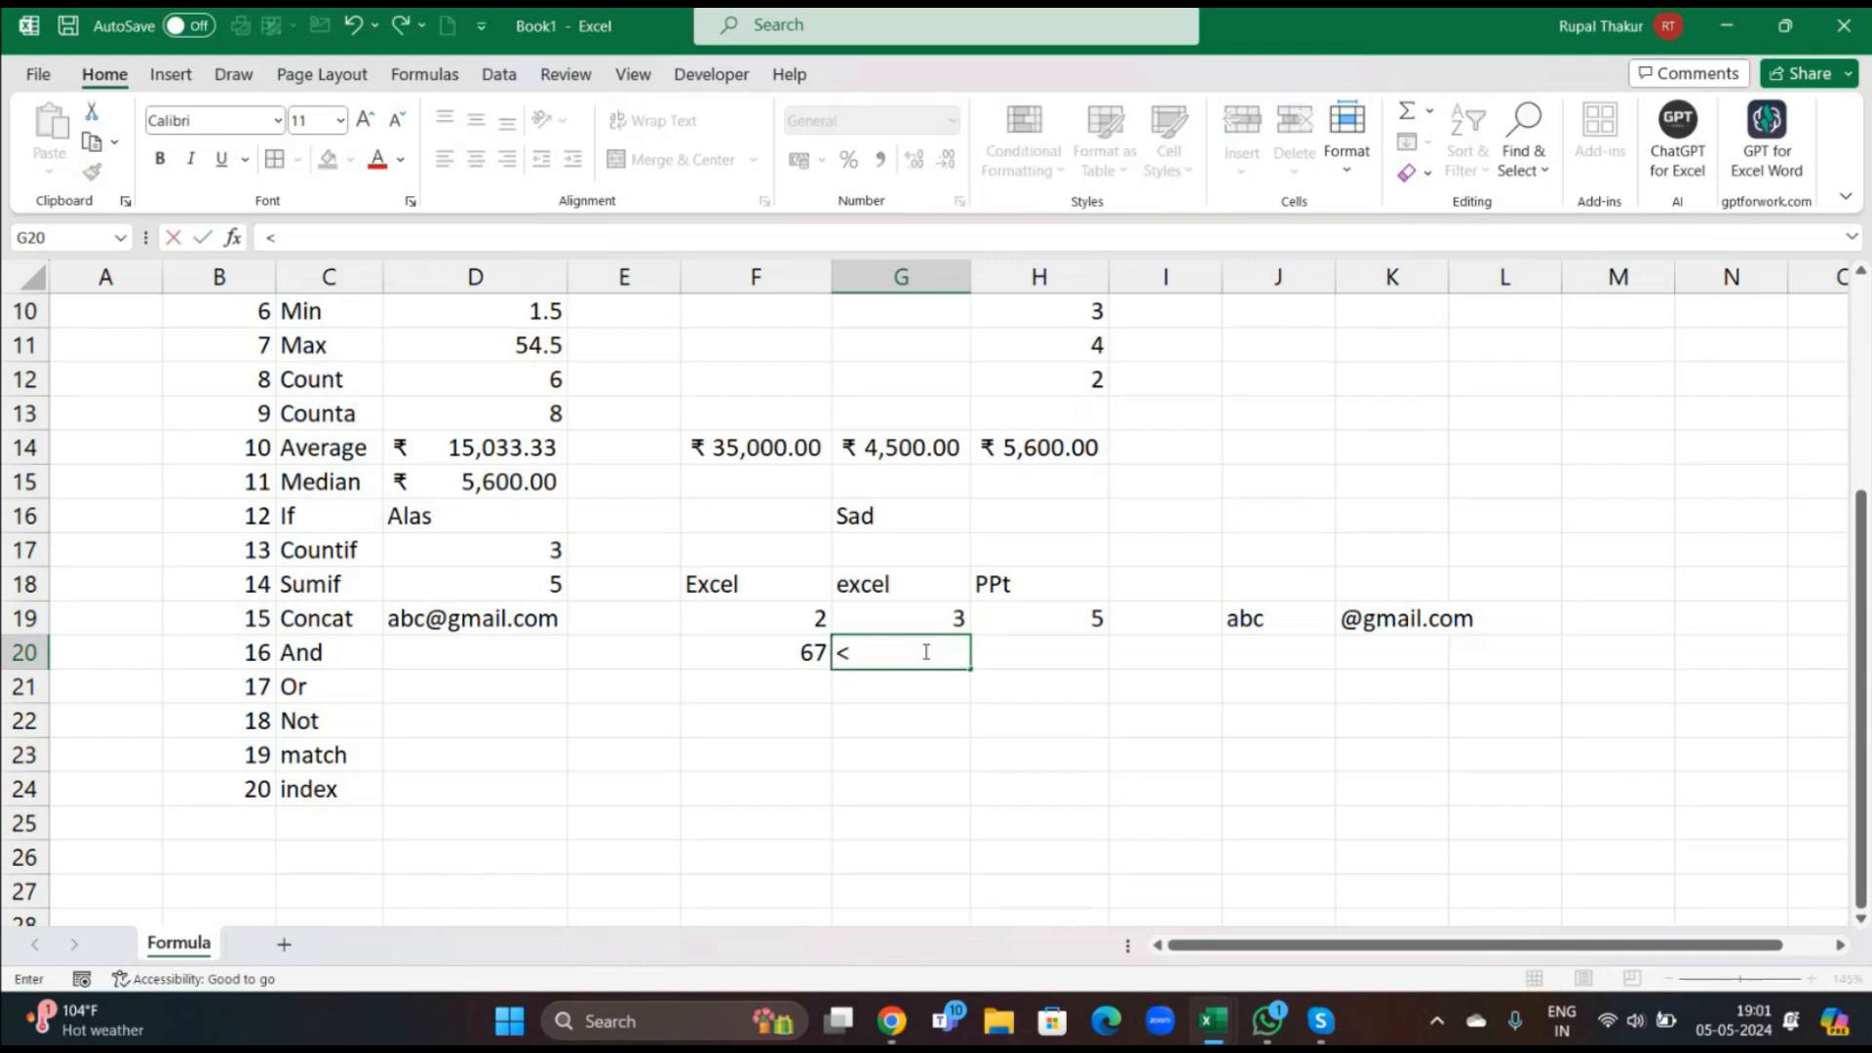
{"action": "type", "text": "40"}
{"action": "left_click", "coordinate": [1032, 662]}
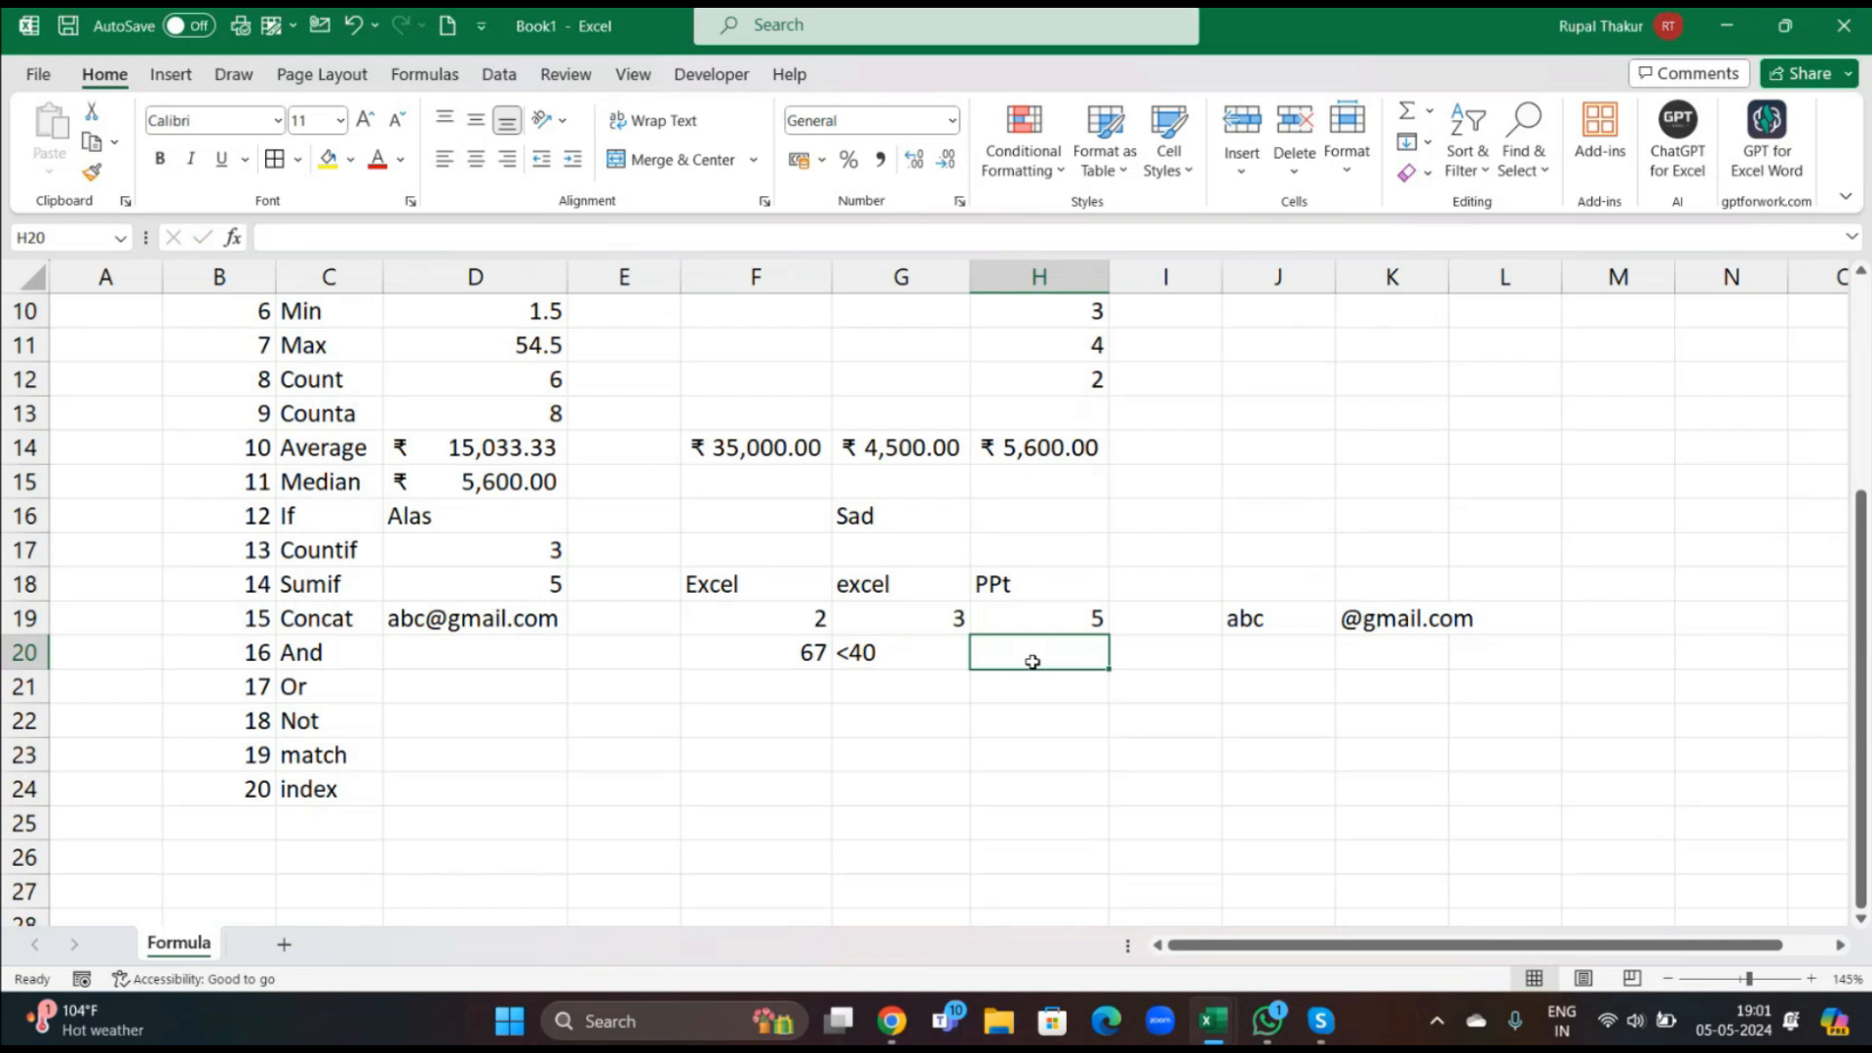
{"action": "type", "text": ">"}
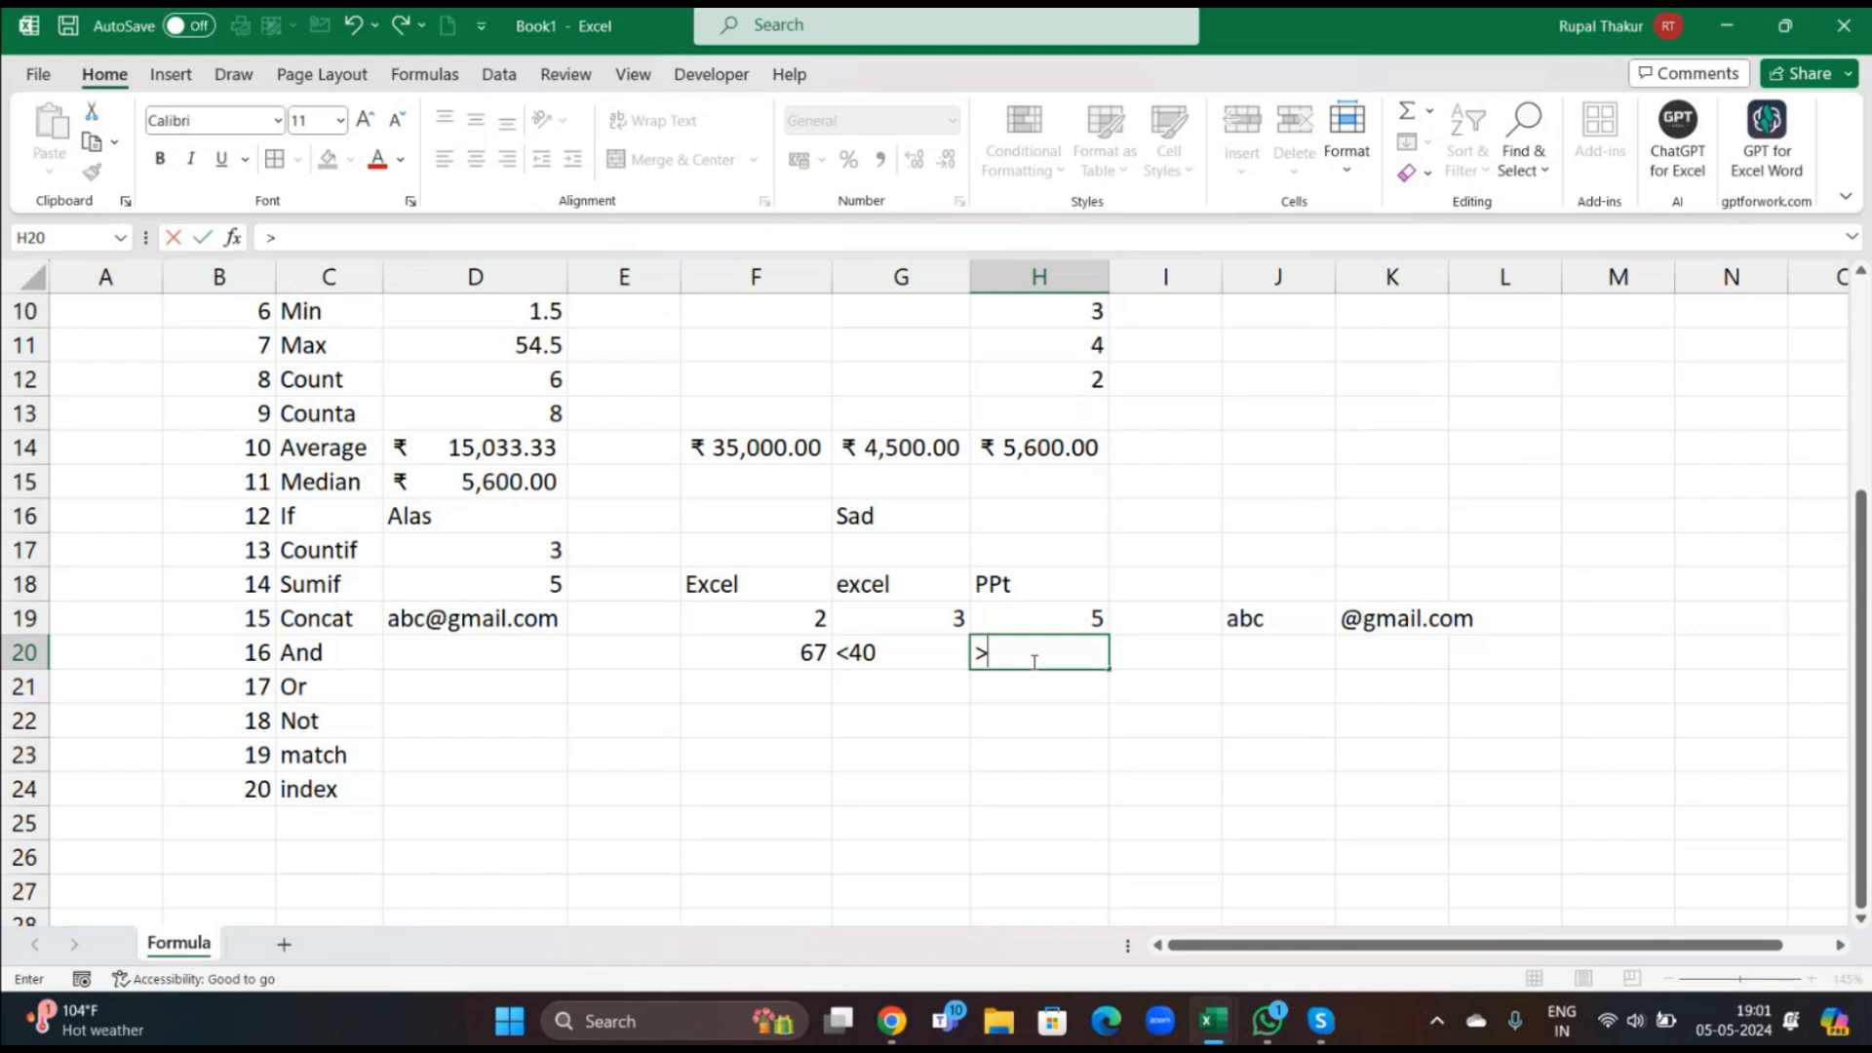
{"action": "type", "text": "<=100"}
{"action": "left_click", "coordinate": [450, 667]}
{"action": "type", "text": "="}
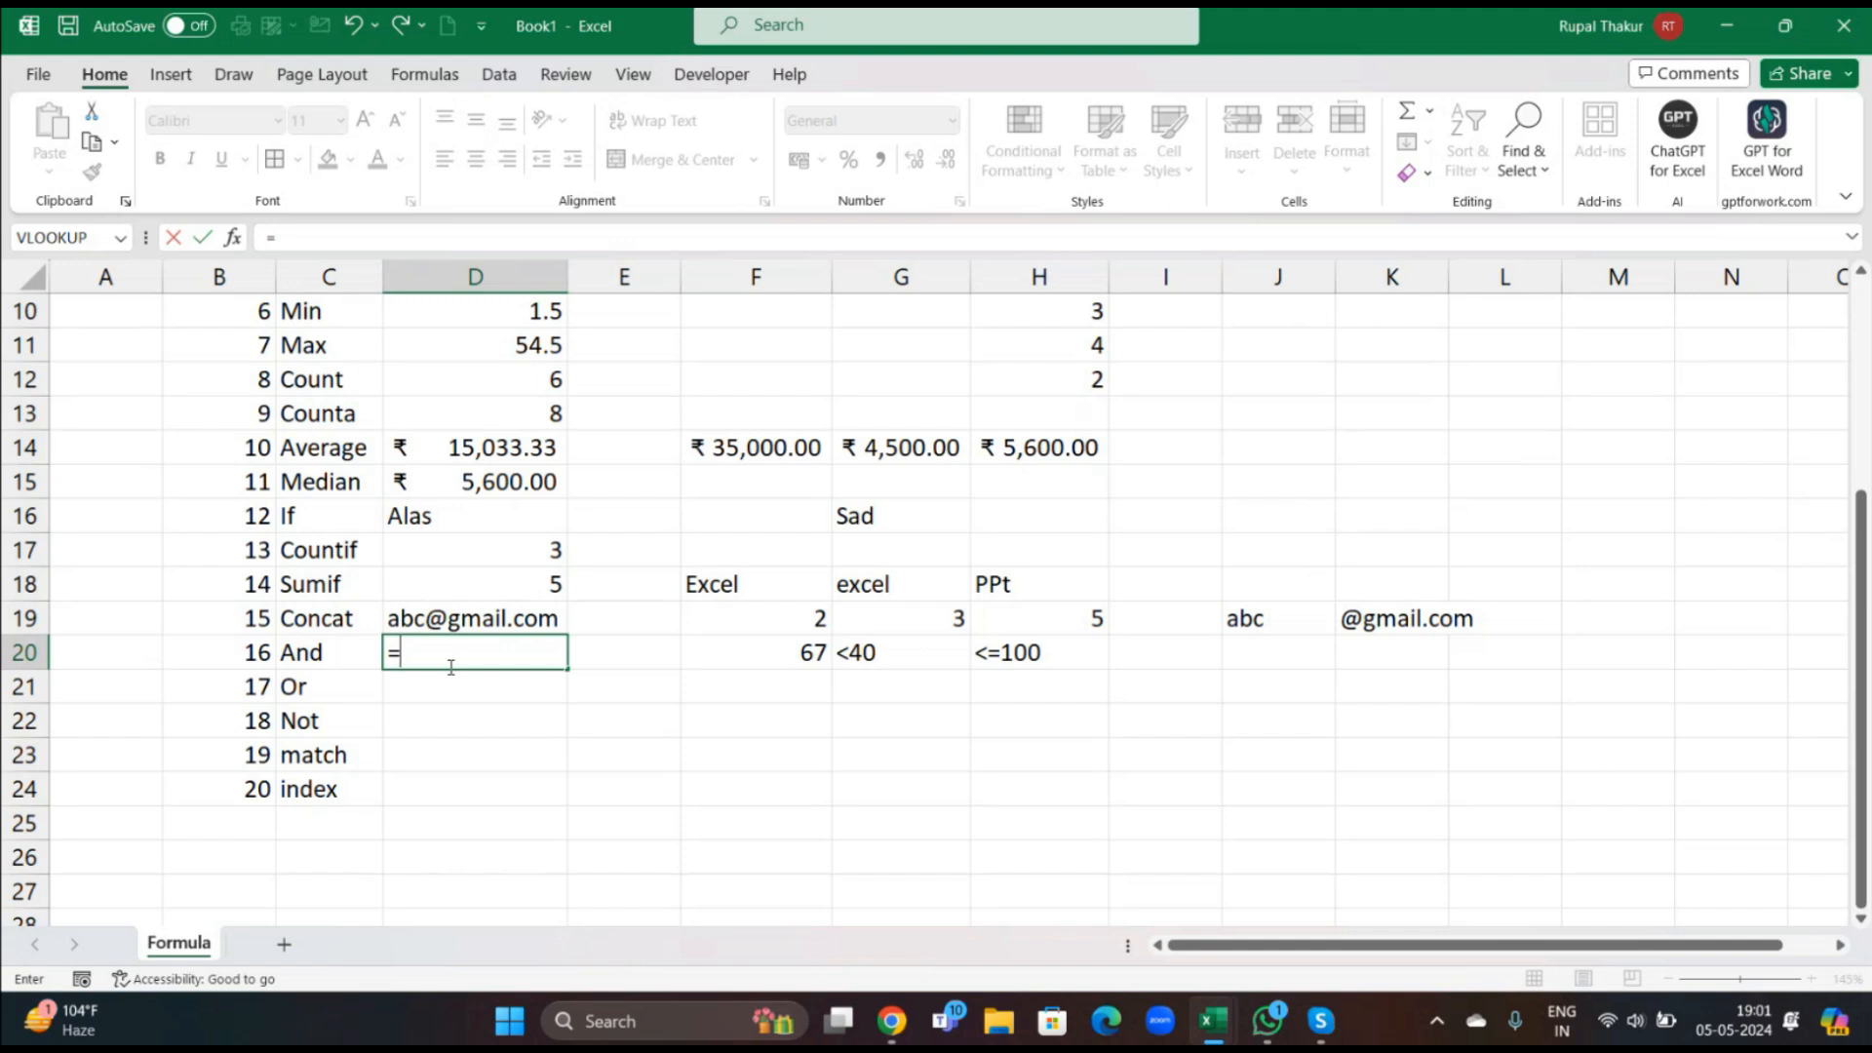
{"action": "left_click", "coordinate": [641, 649]}
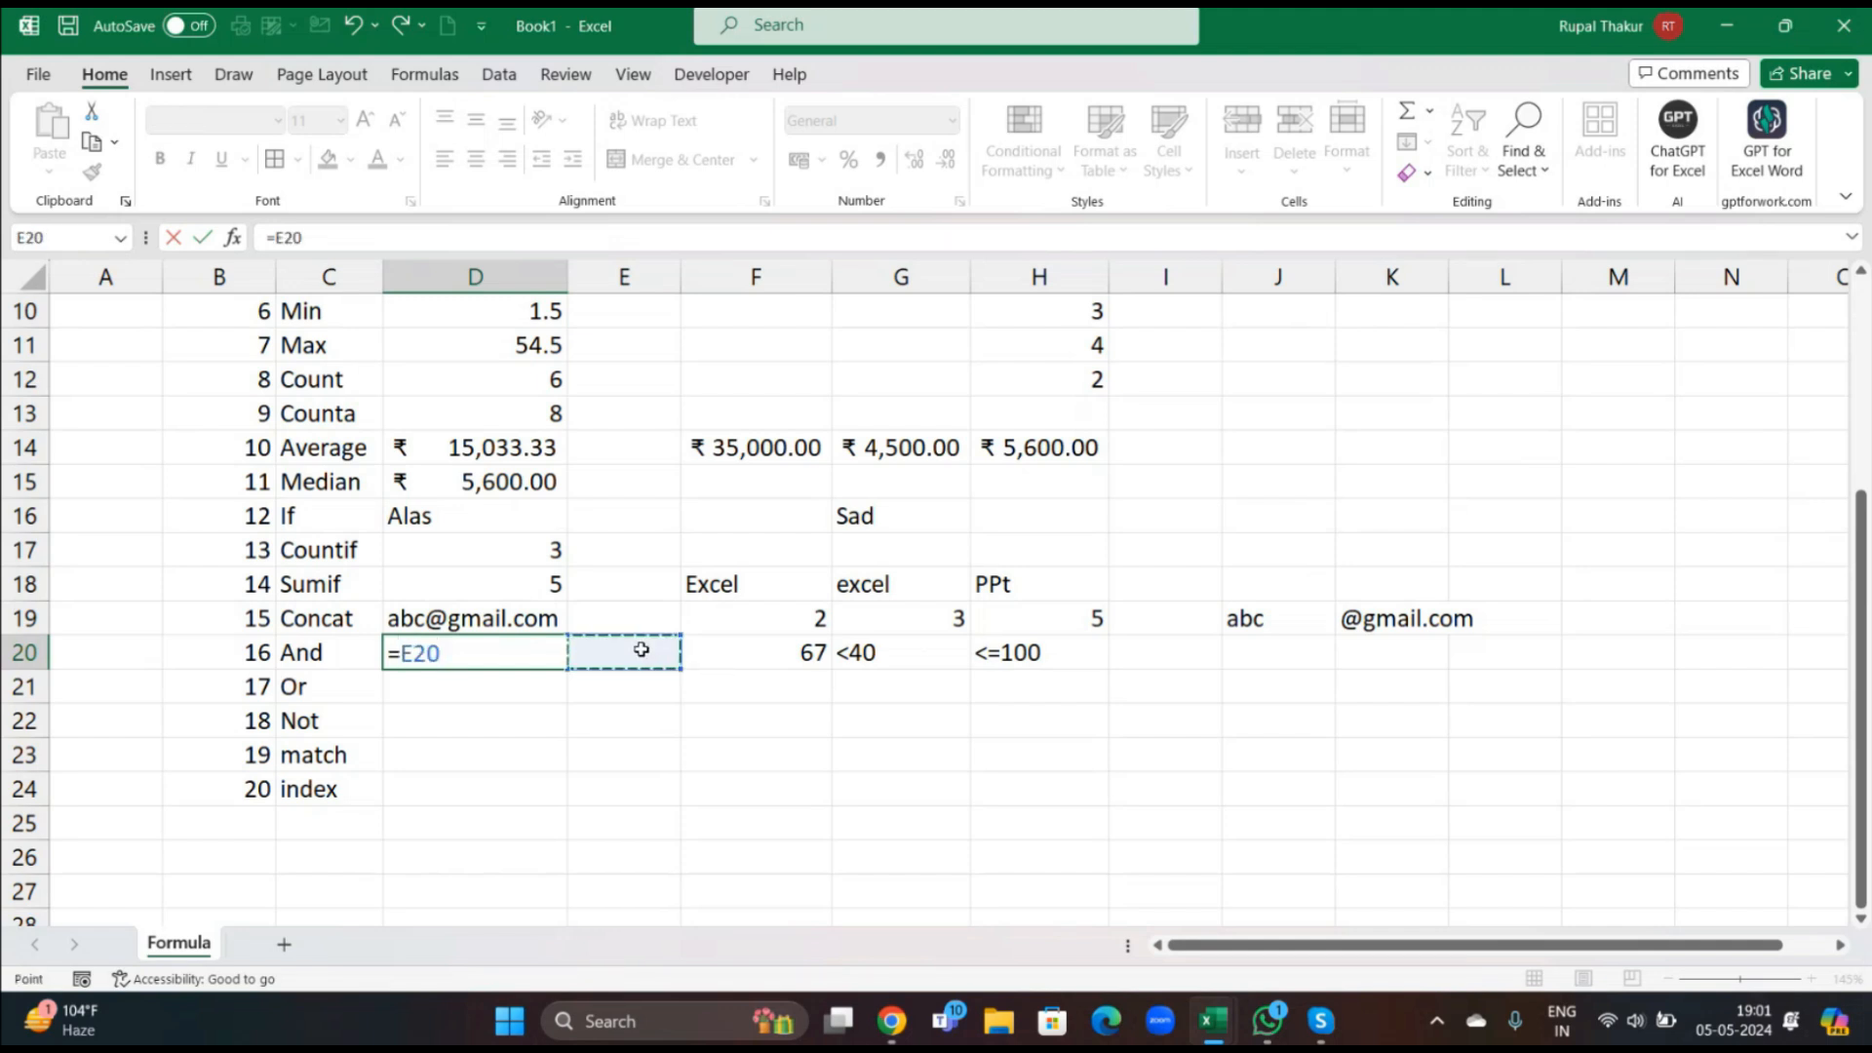
{"action": "type", "text": ">"}
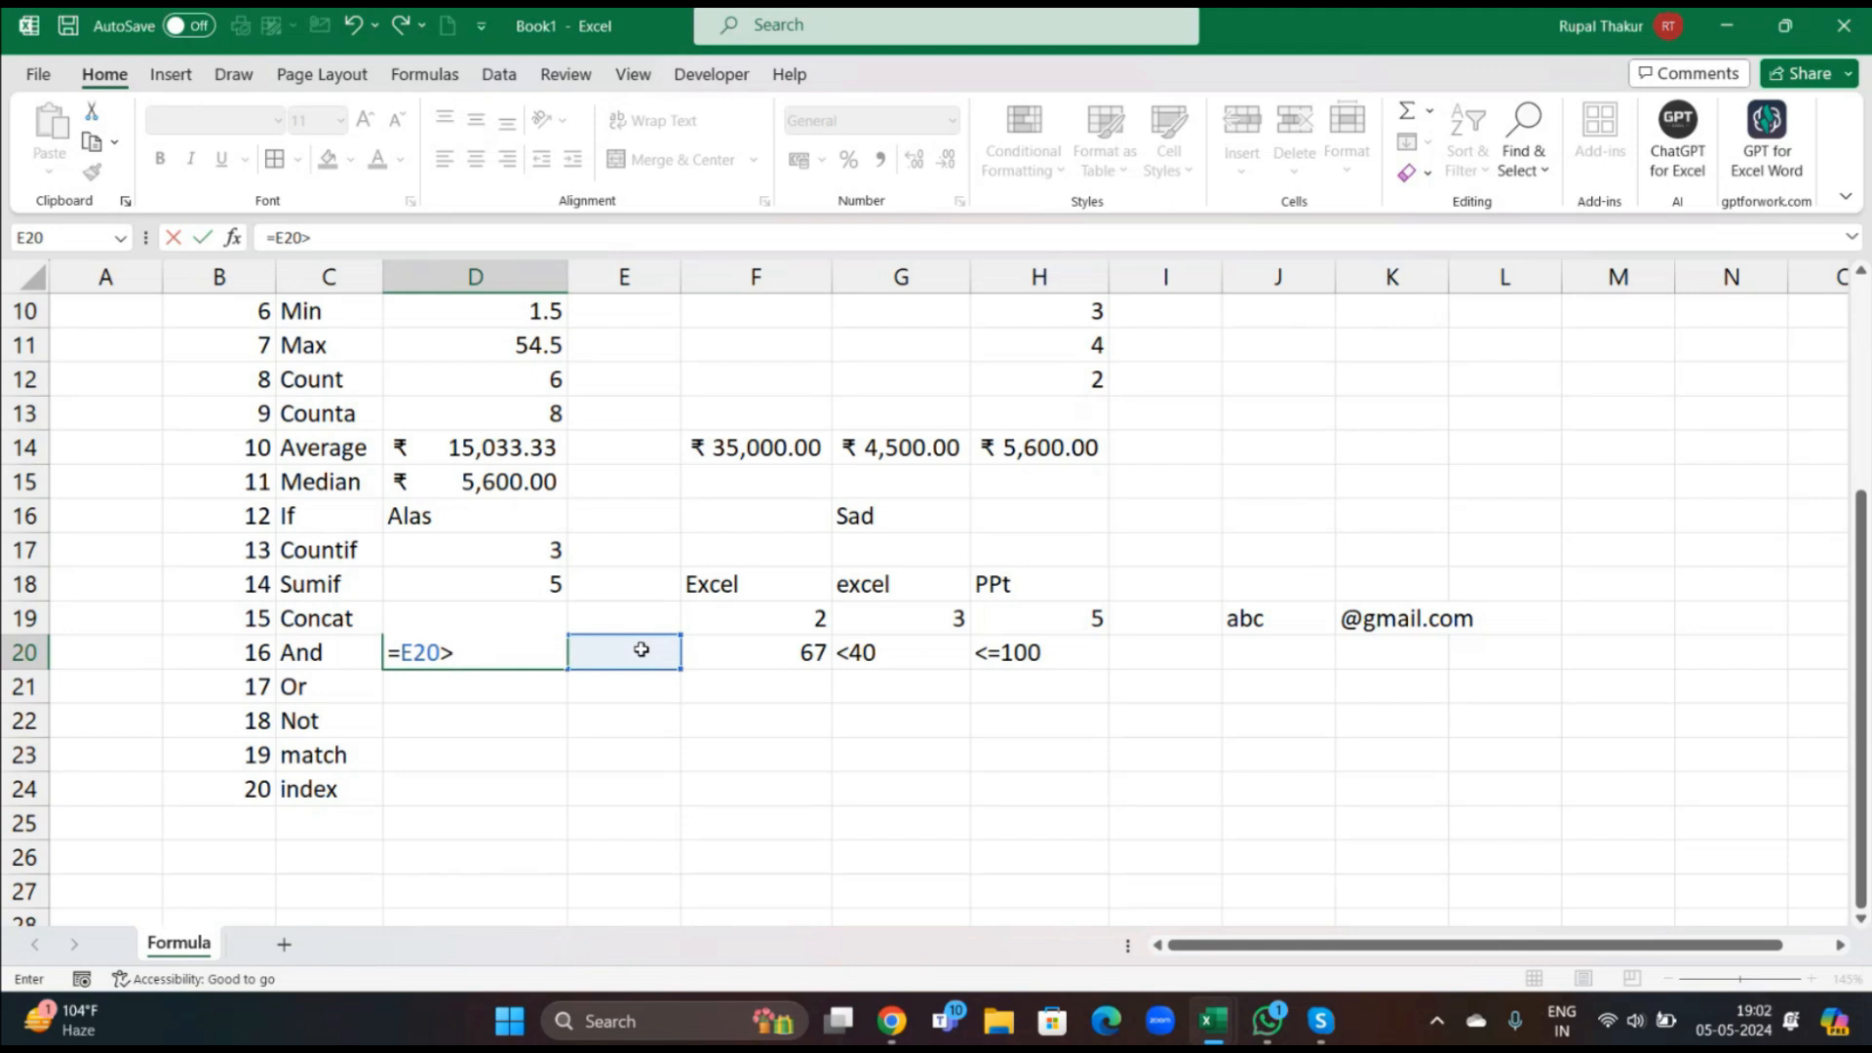
{"action": "type", "text": "40,"}
{"action": "key", "text": "BackSpace"}
{"action": "key", "text": "BackSpace"}
{"action": "key", "text": "BackSpace"}
{"action": "key", "text": "BackSpace"}
{"action": "key", "text": "BackSpace"}
{"action": "key", "text": "BackSpace"}
Write an AND formula in D20 that checks whether E20 is greater than 40 and less than or equal to 100.
{"action": "type", "text": "A"}
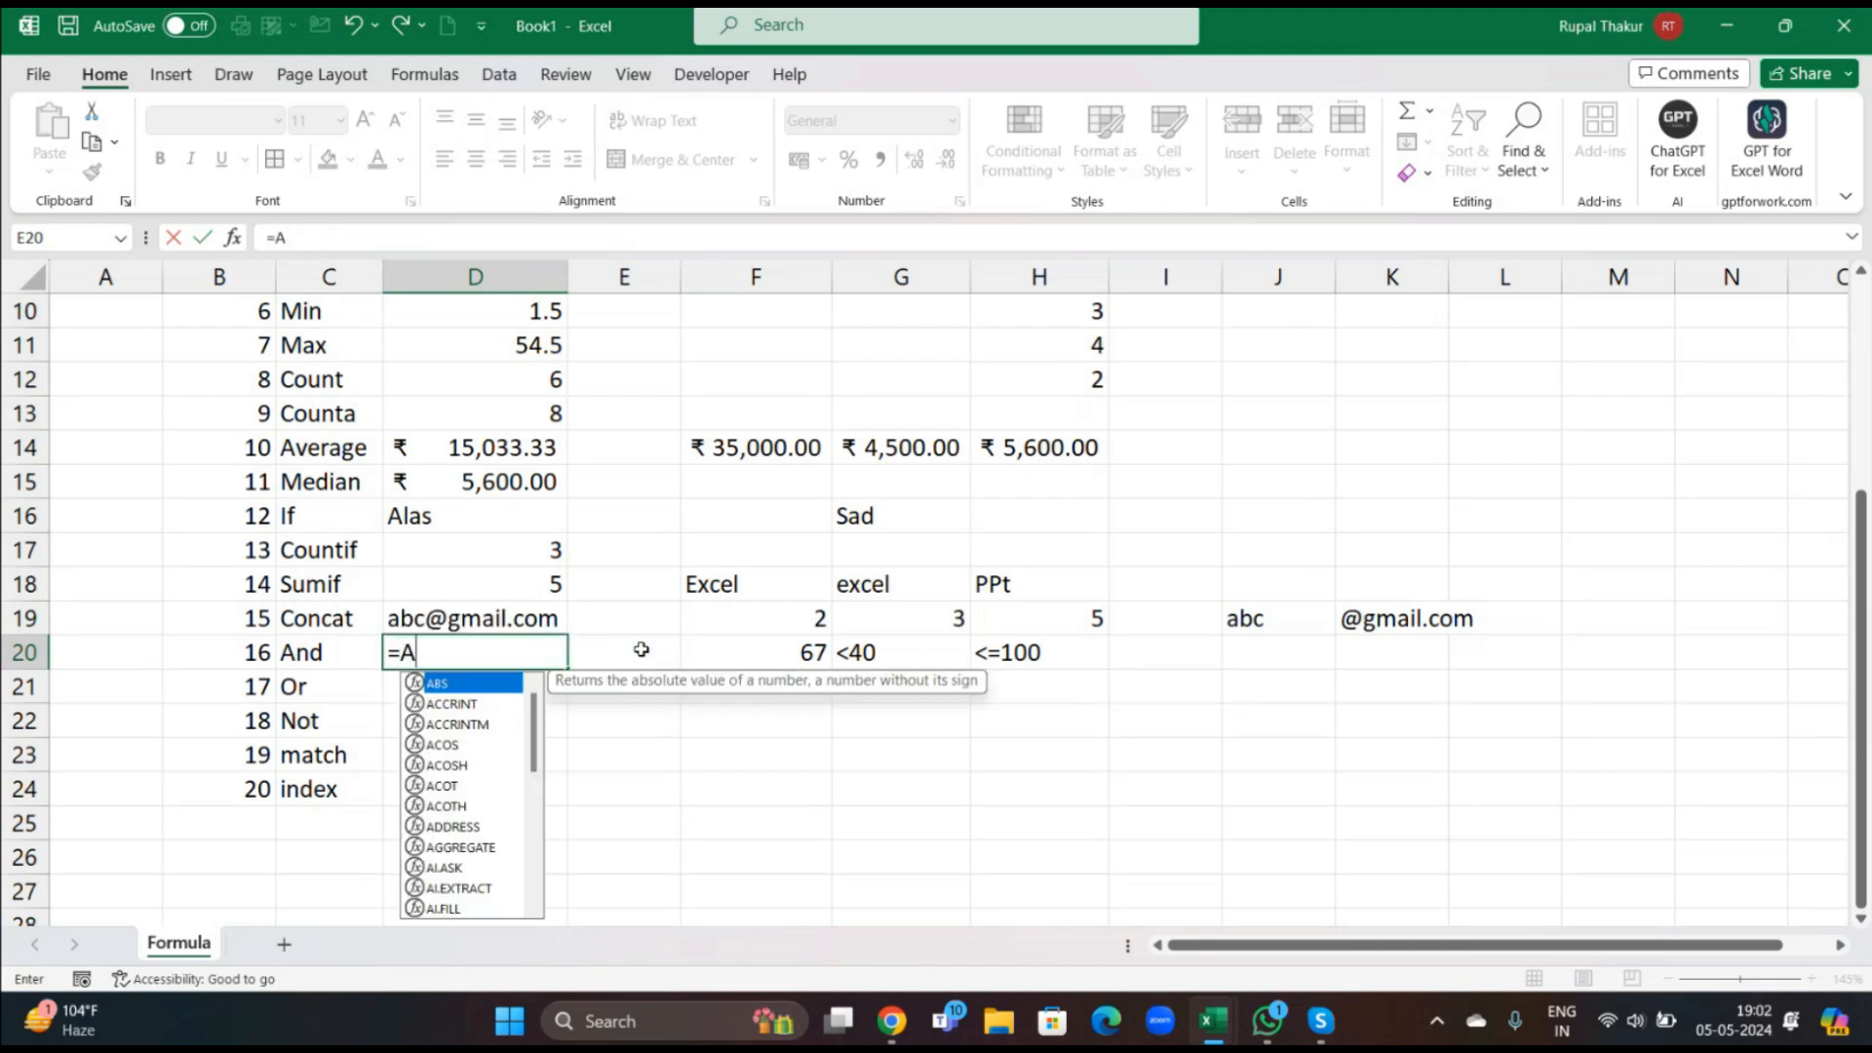
{"action": "type", "text": "nd"}
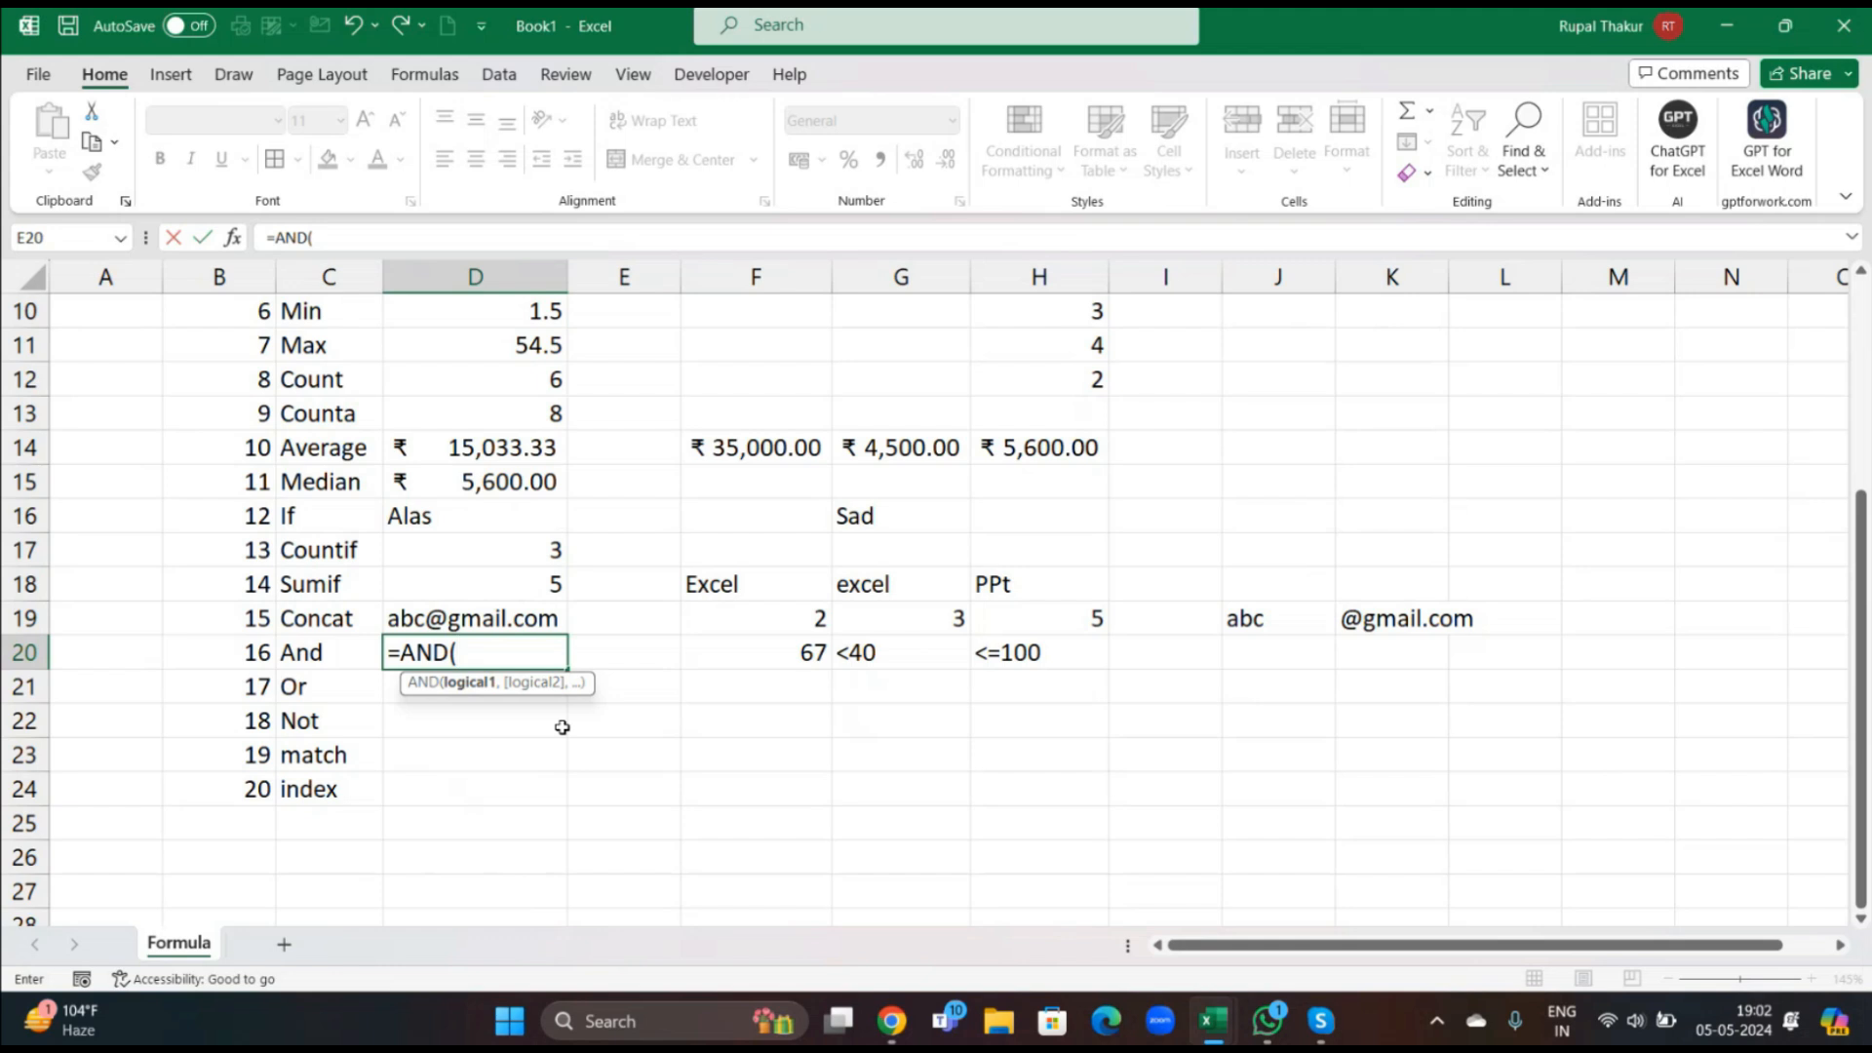
{"action": "left_click", "coordinate": [638, 655]}
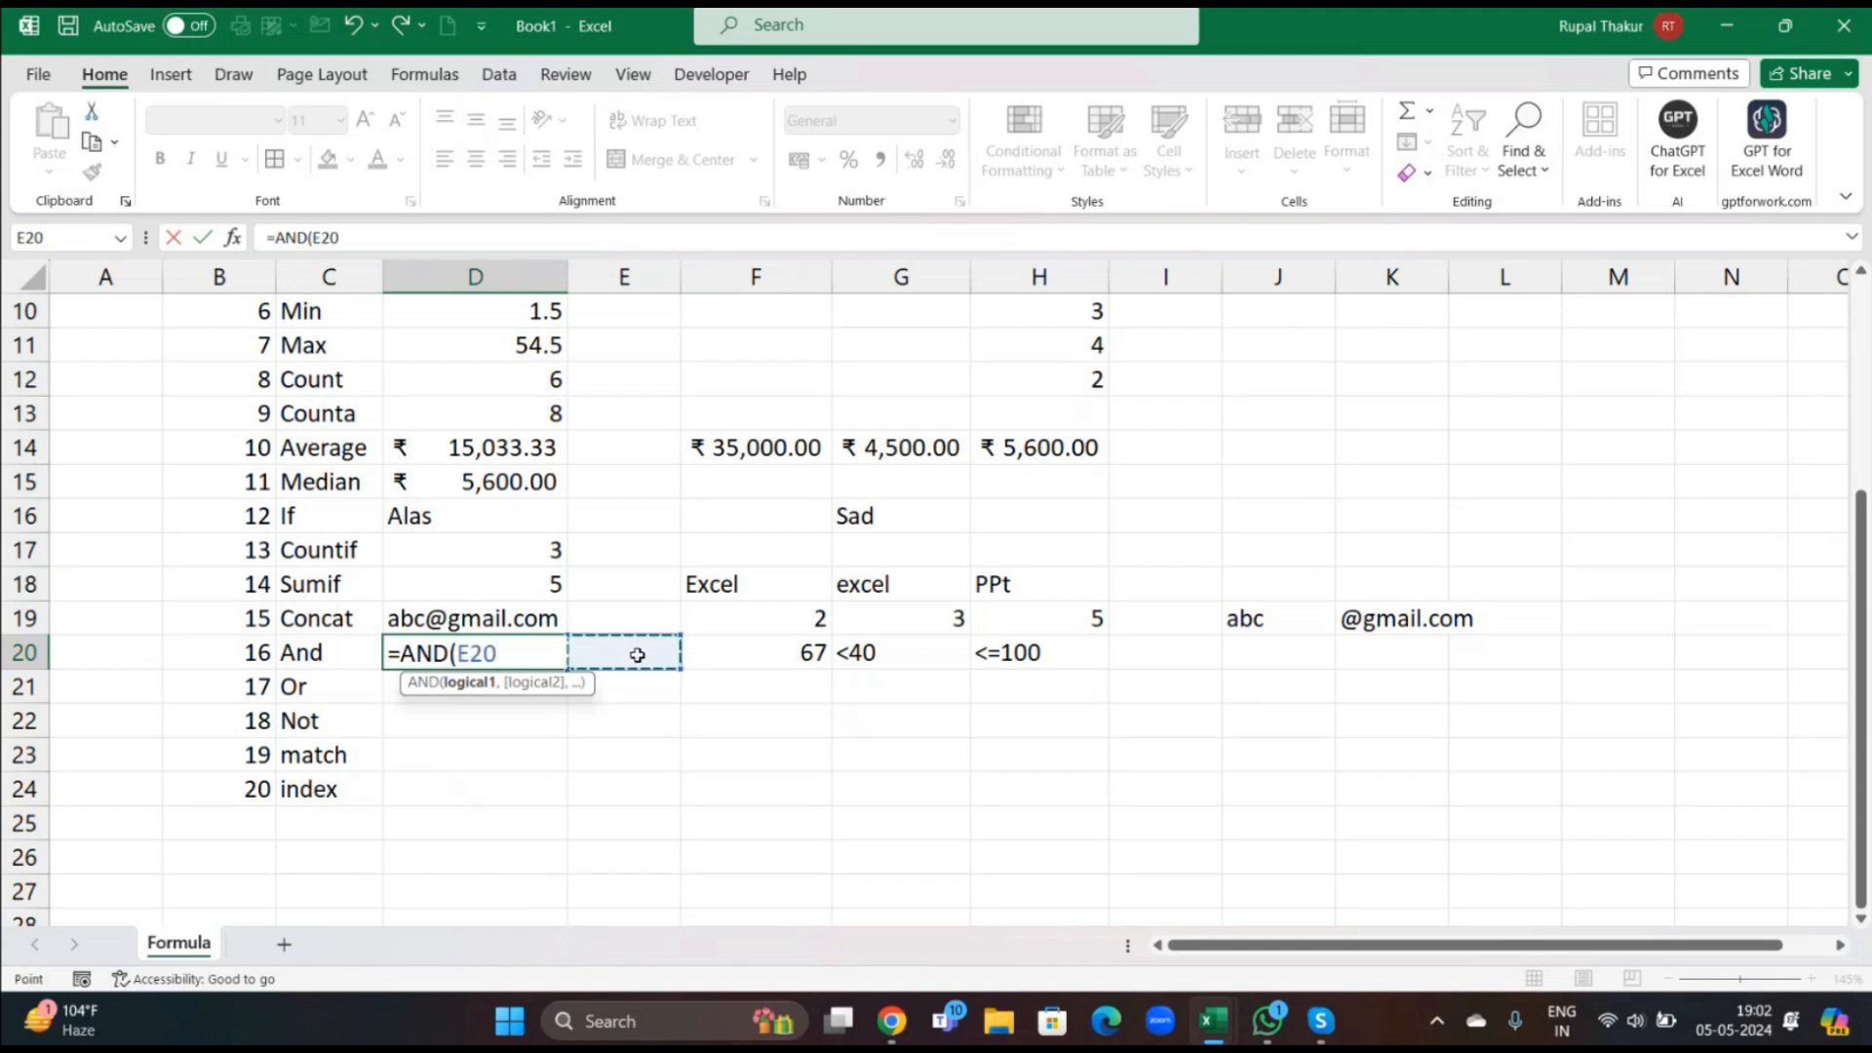
{"action": "type", "text": ">"}
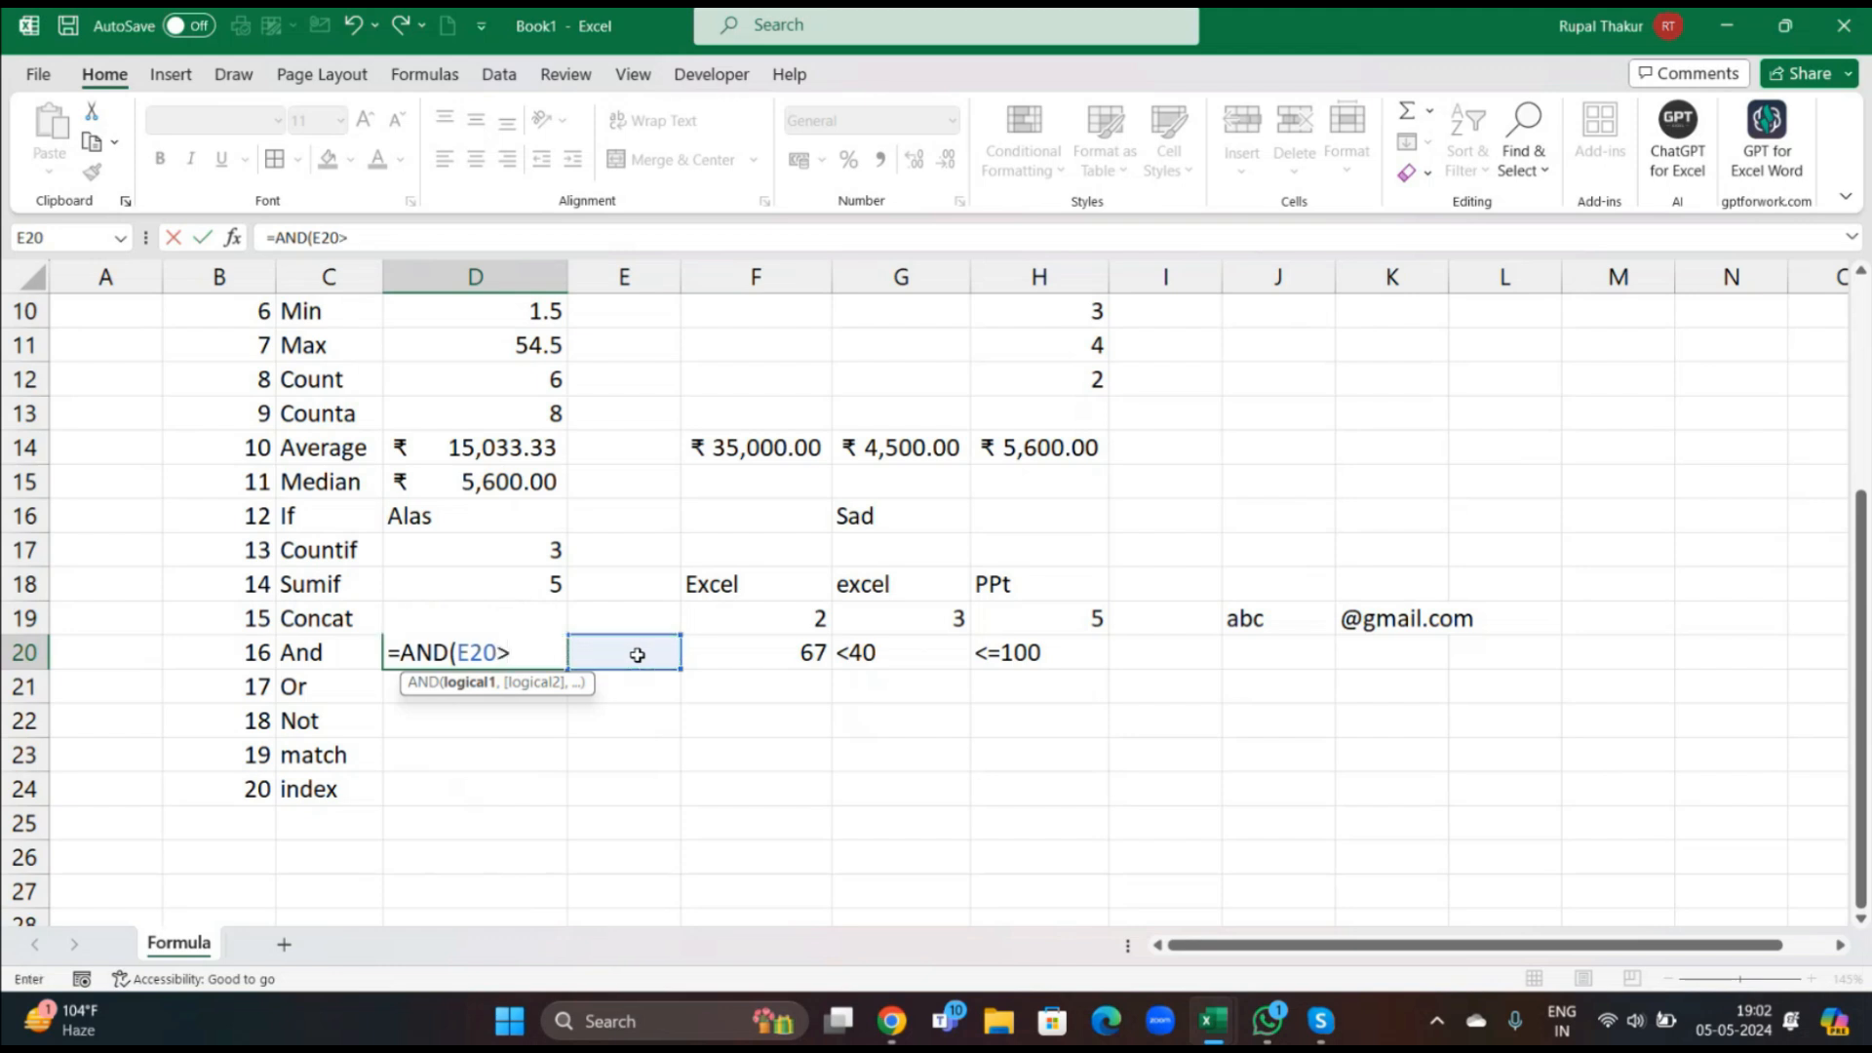
{"action": "type", "text": "40"}
{"action": "key", "text": "BackSpace"}
{"action": "key", "text": "BackSpace"}
{"action": "key", "text": "BackSpace"}
{"action": "type", "text": ">40,"}
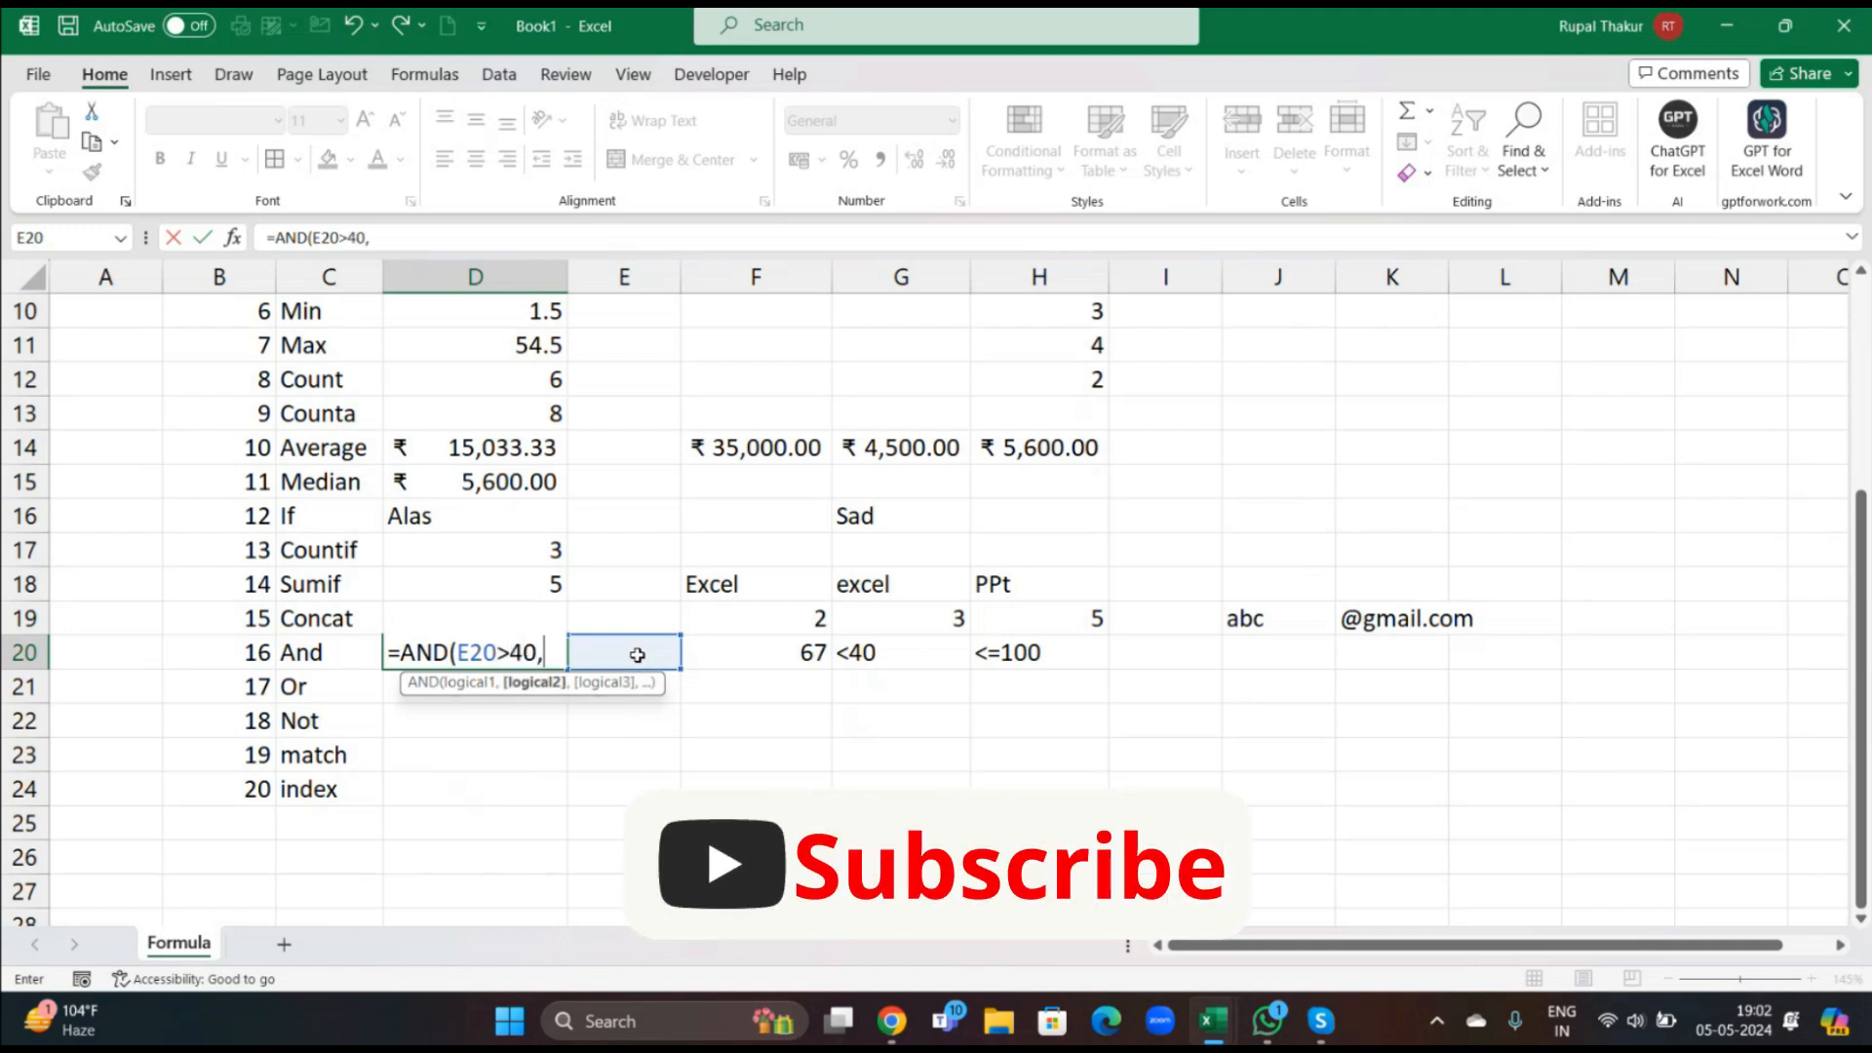
{"action": "left_click", "coordinate": [659, 648]}
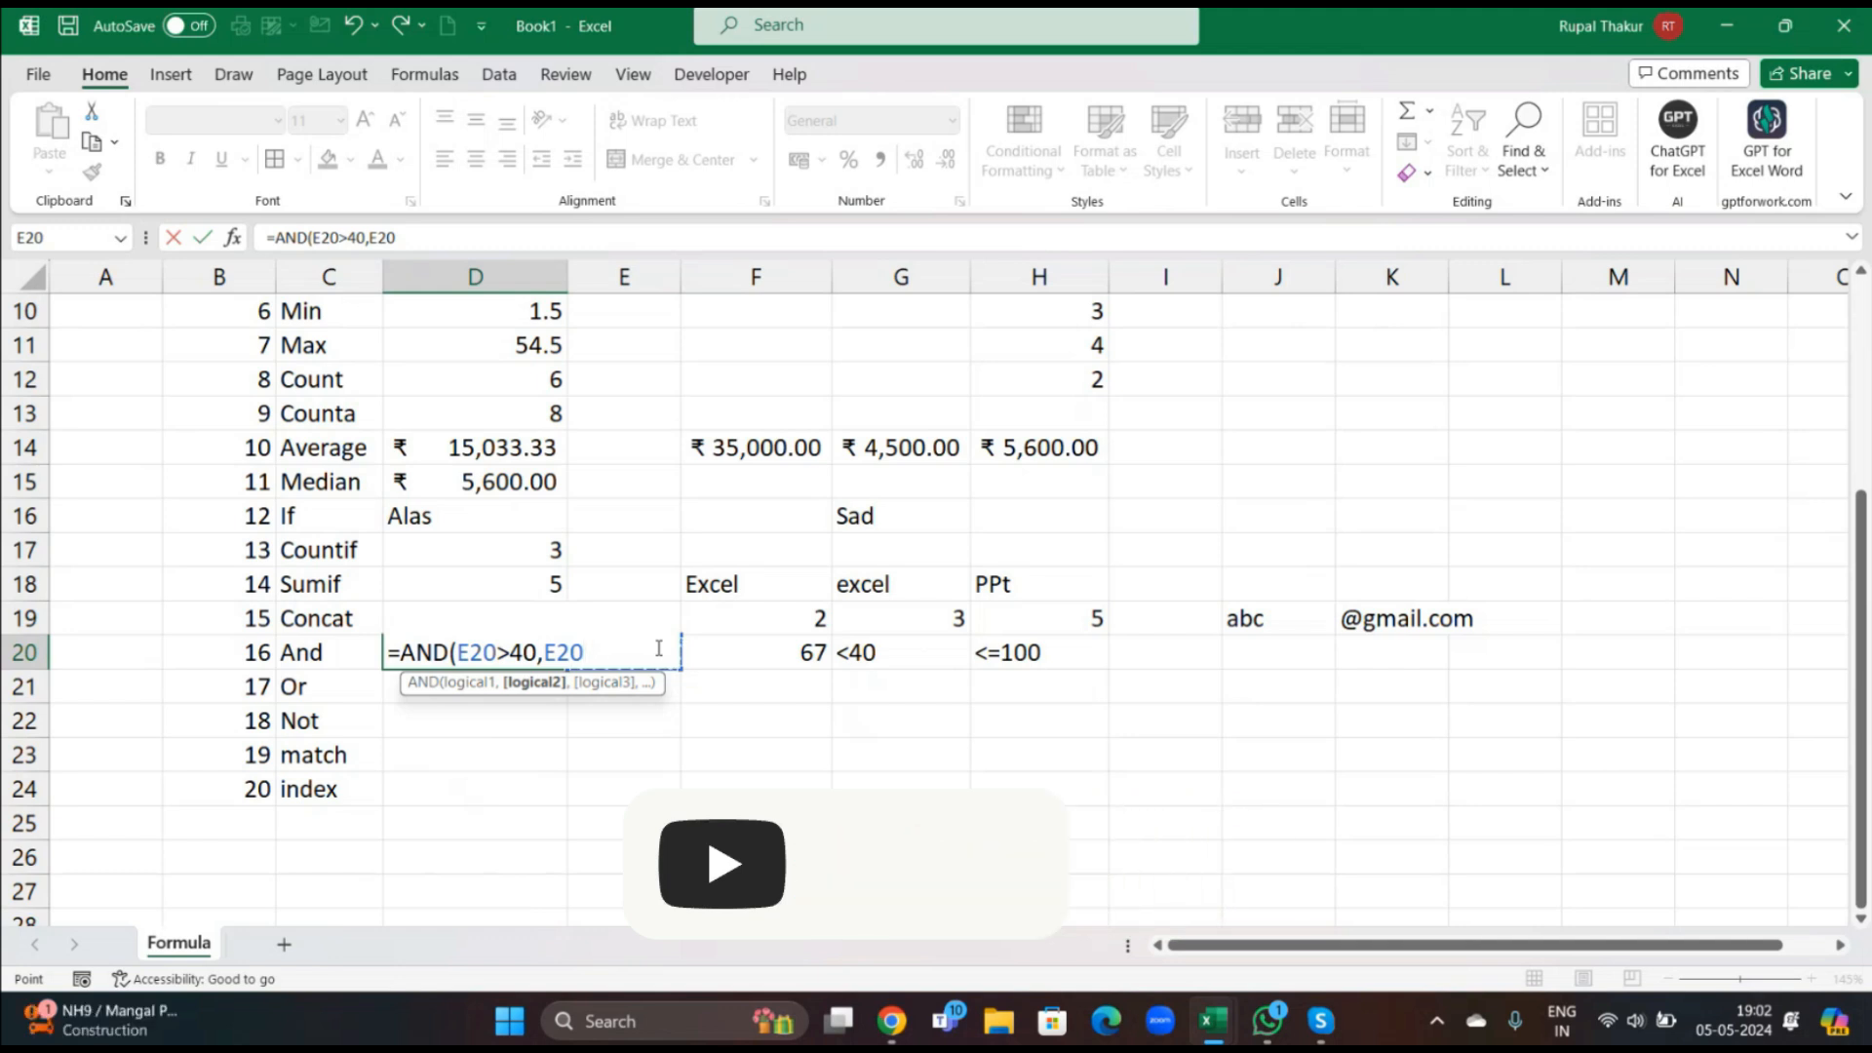
{"action": "type", "text": "<=1"}
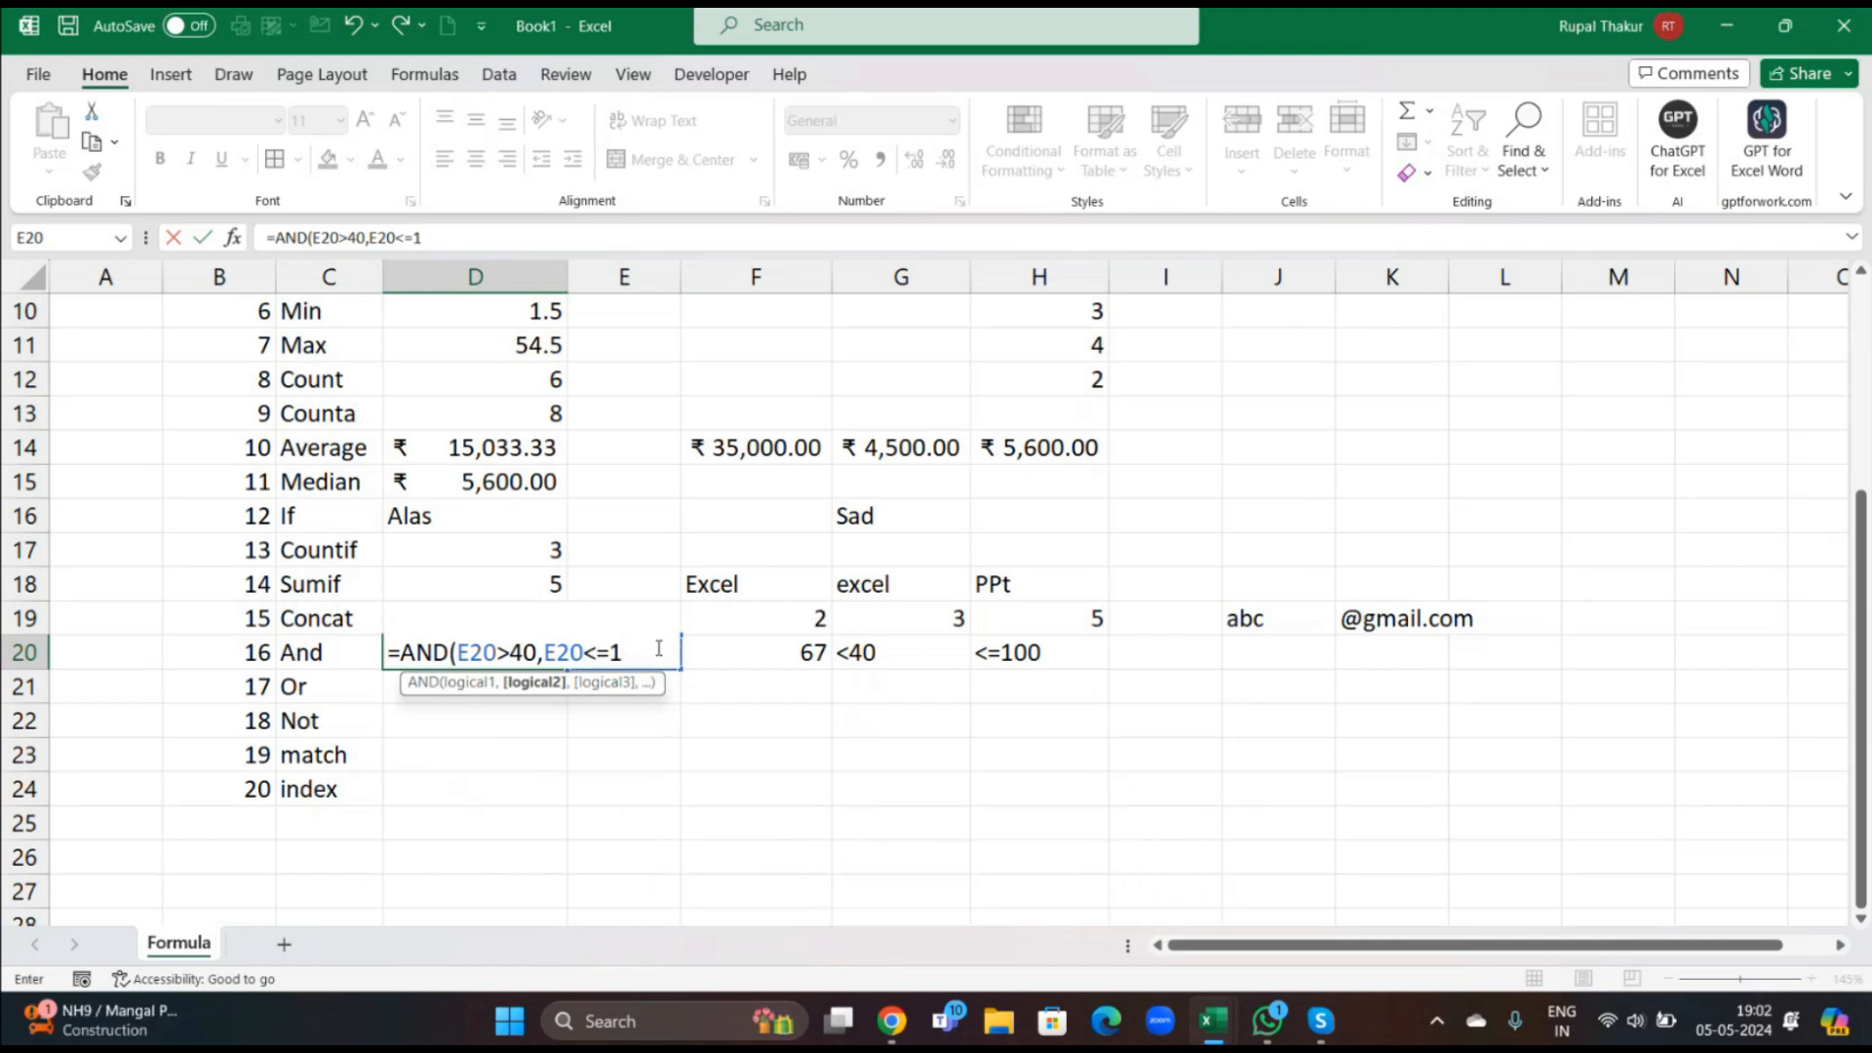
{"action": "type", "text": "00)"}
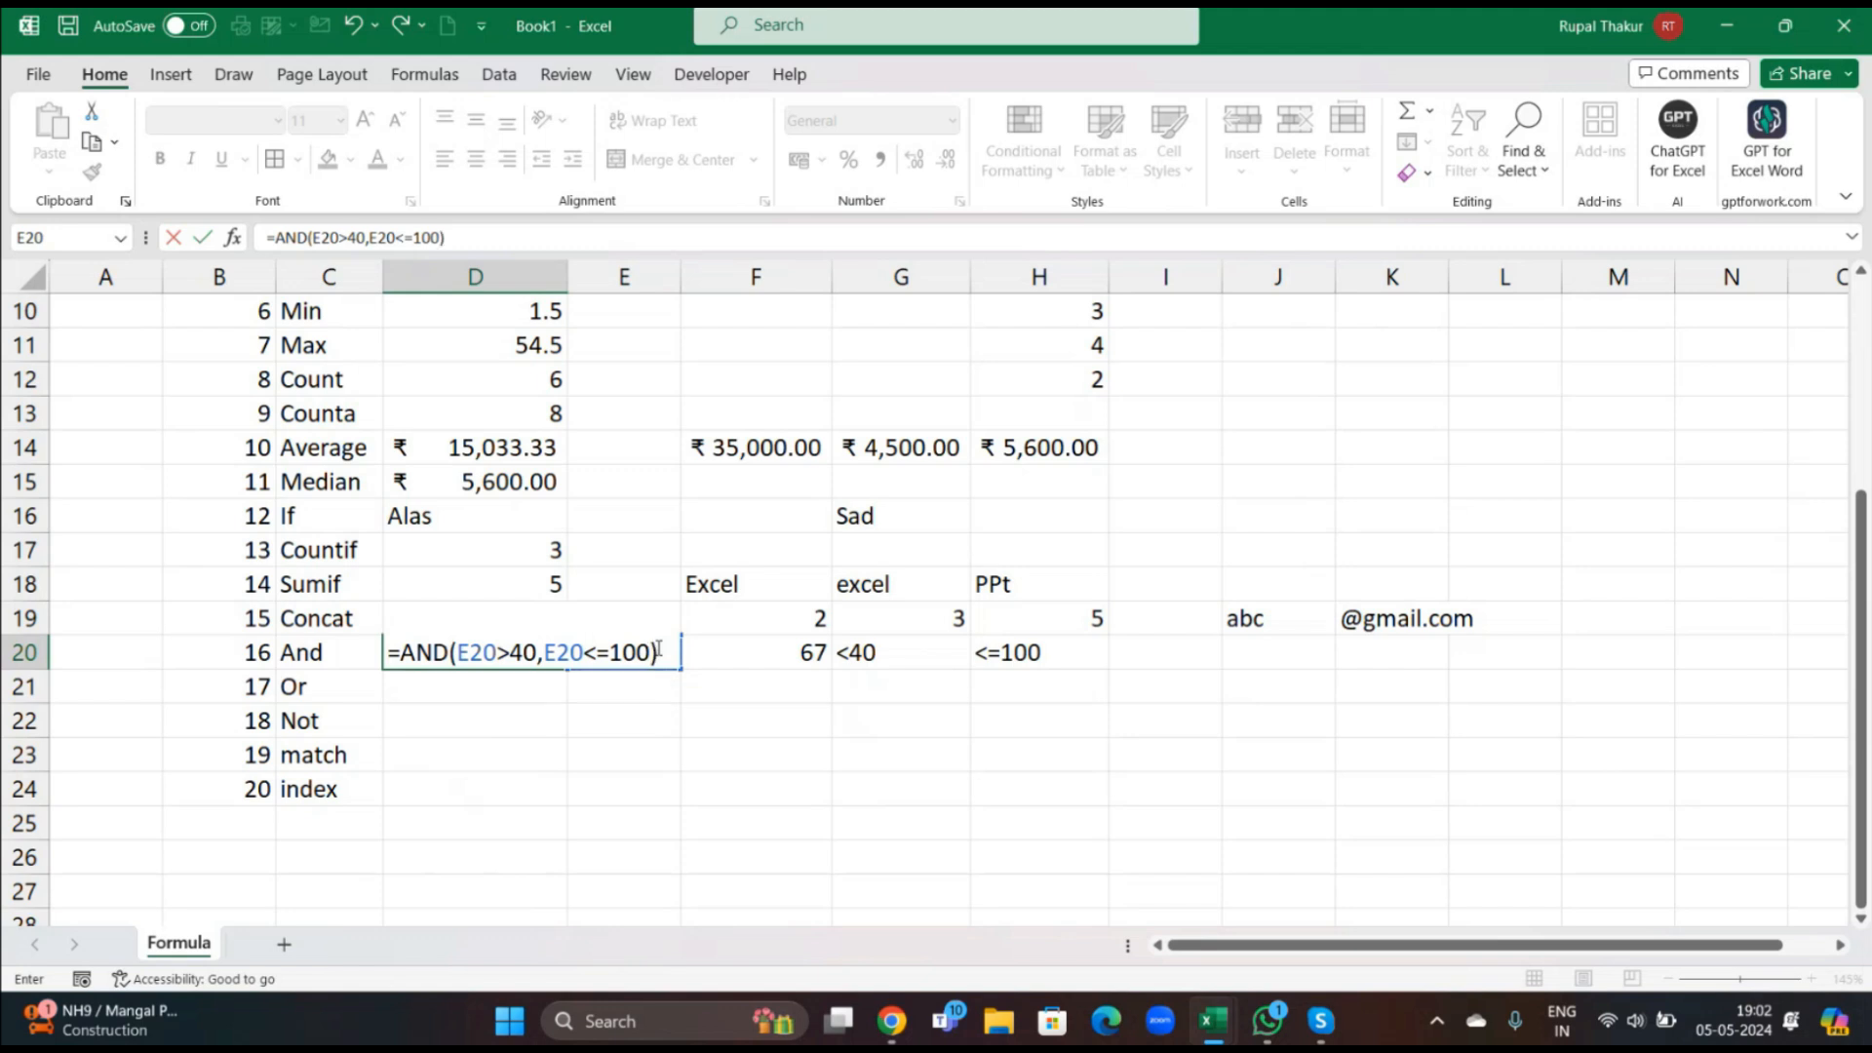
{"action": "key", "text": "Return"}
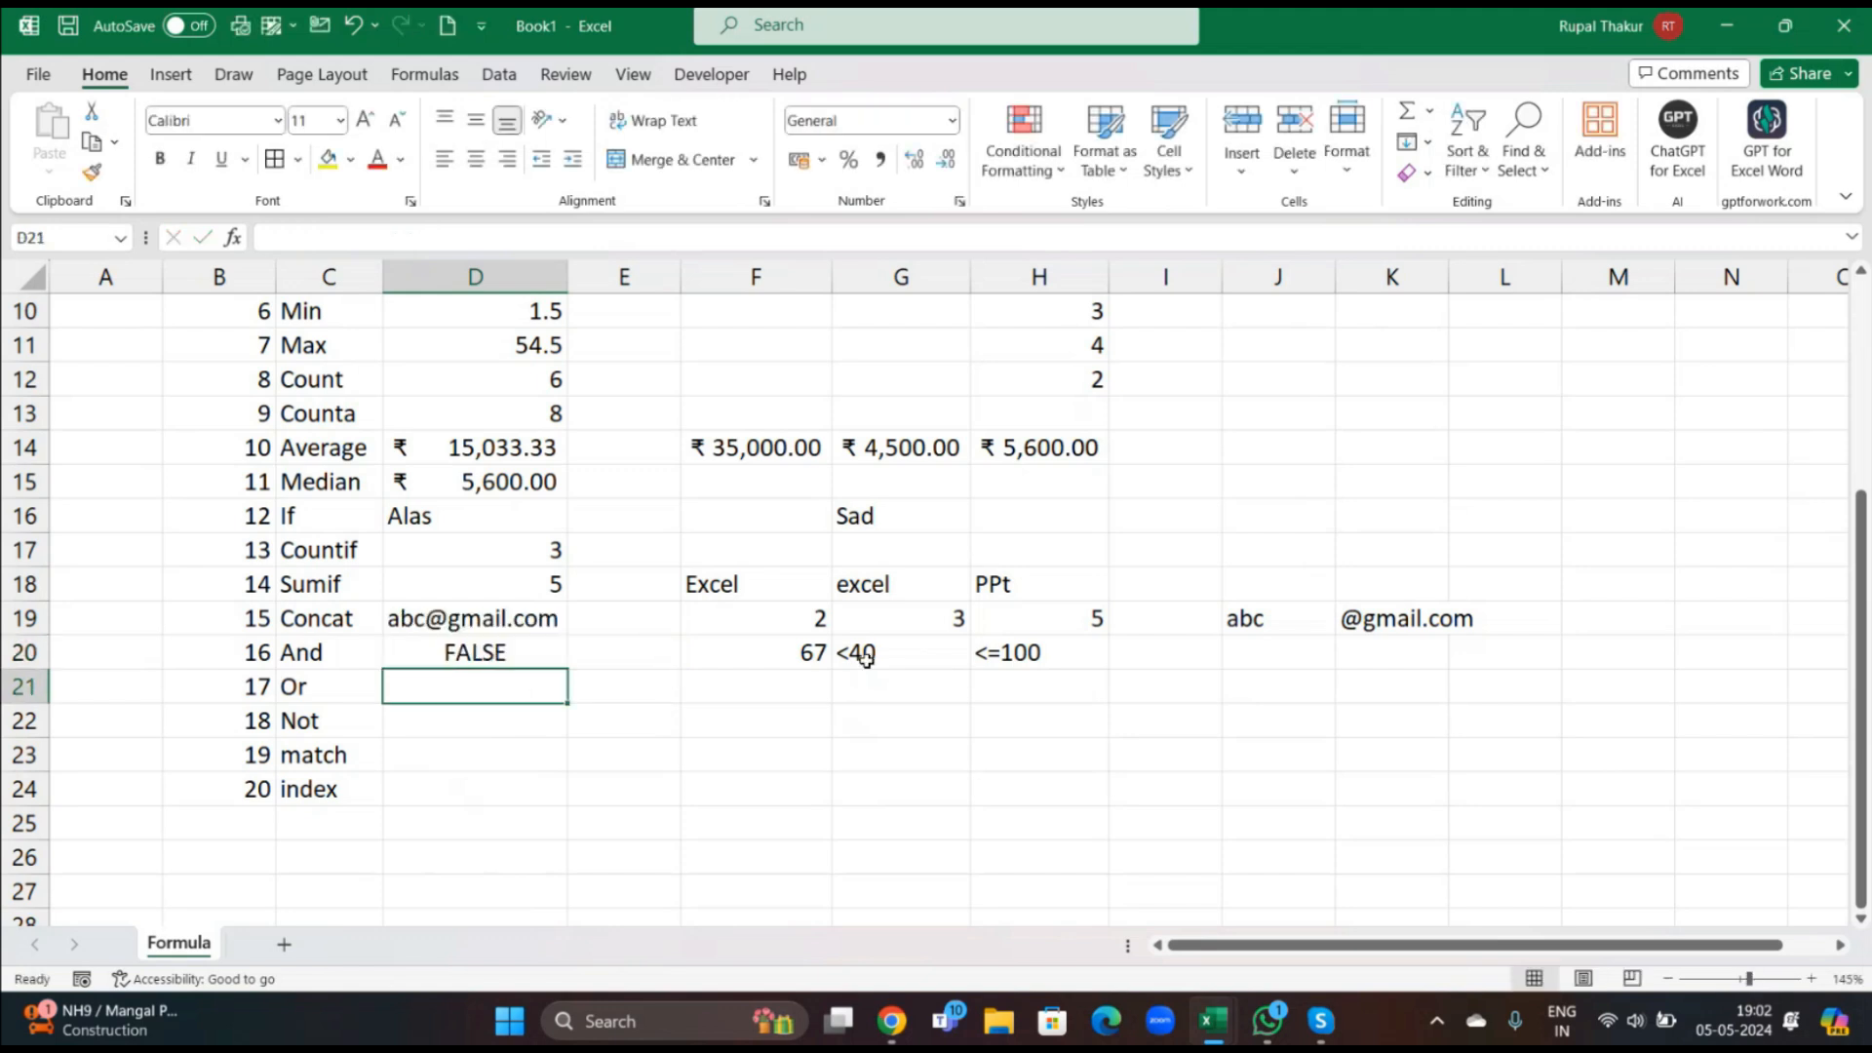
Enter 56 in E20 as a test value and review the AND formula in D20.
{"action": "left_click", "coordinate": [623, 655]}
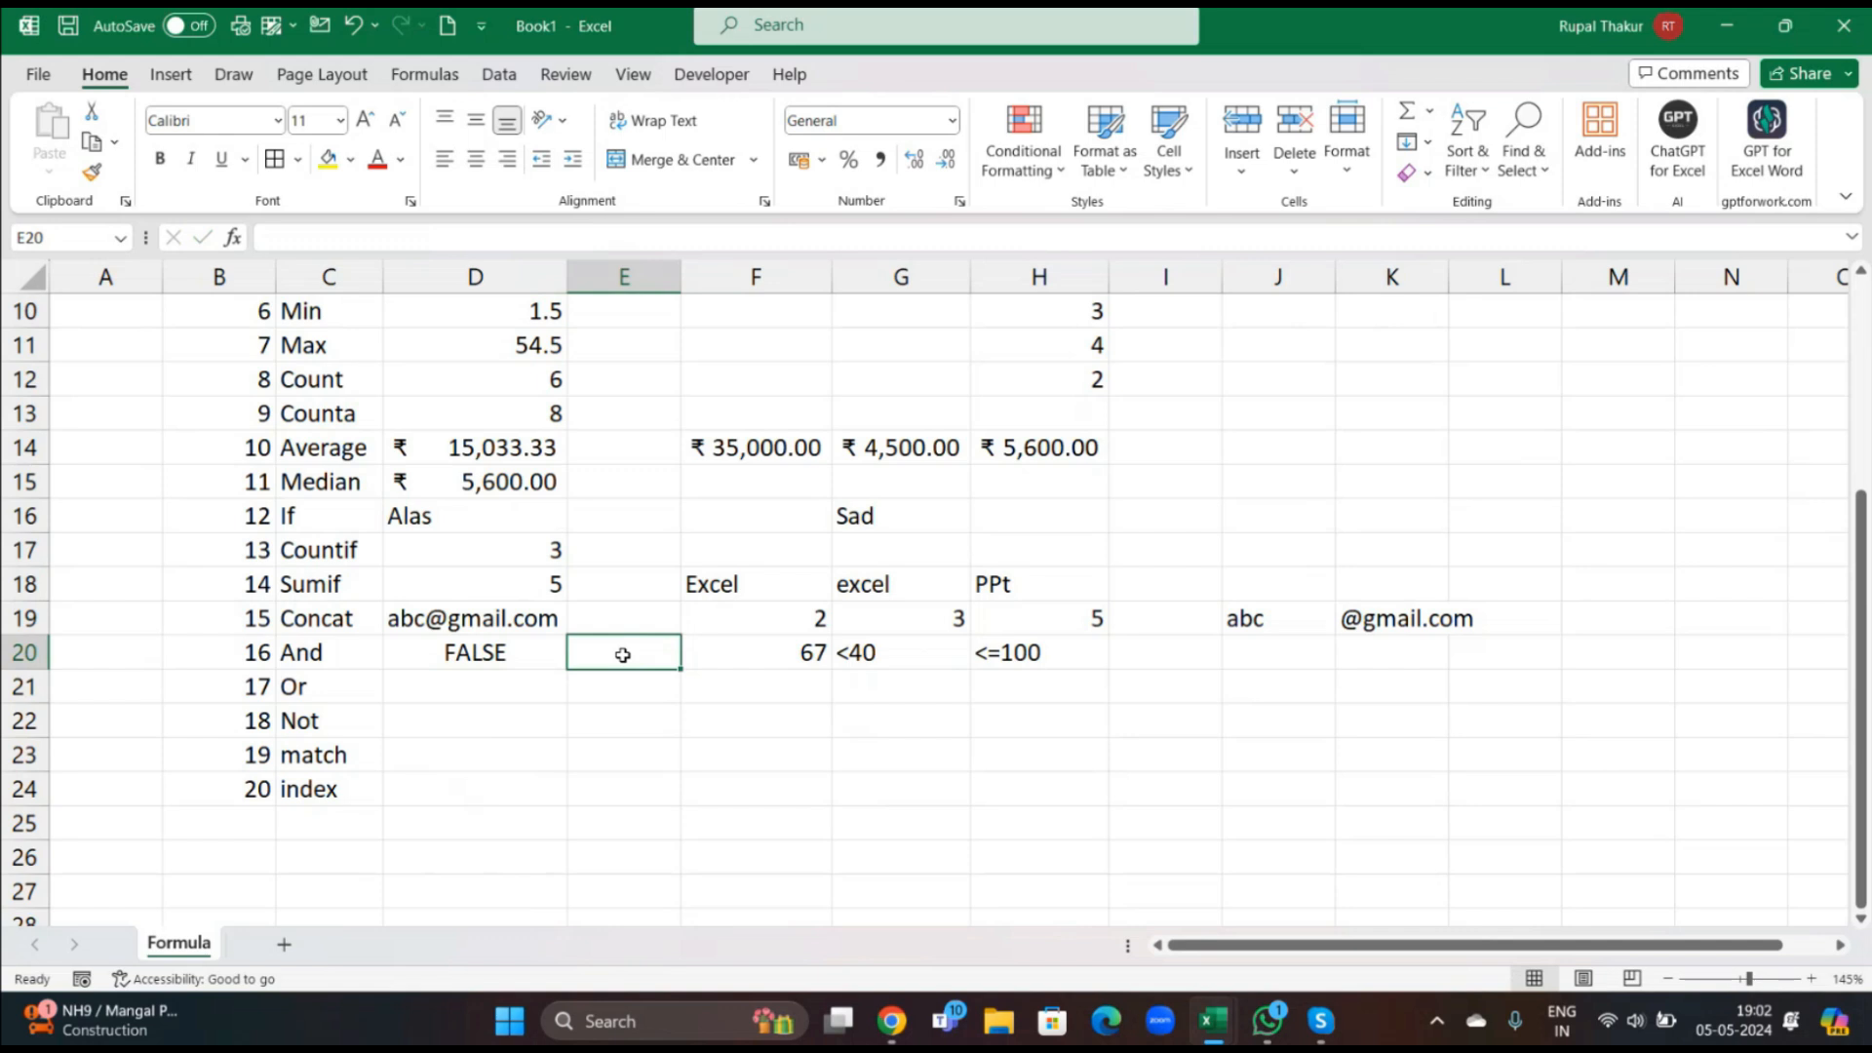
{"action": "type", "text": "56"}
{"action": "key", "text": "Return"}
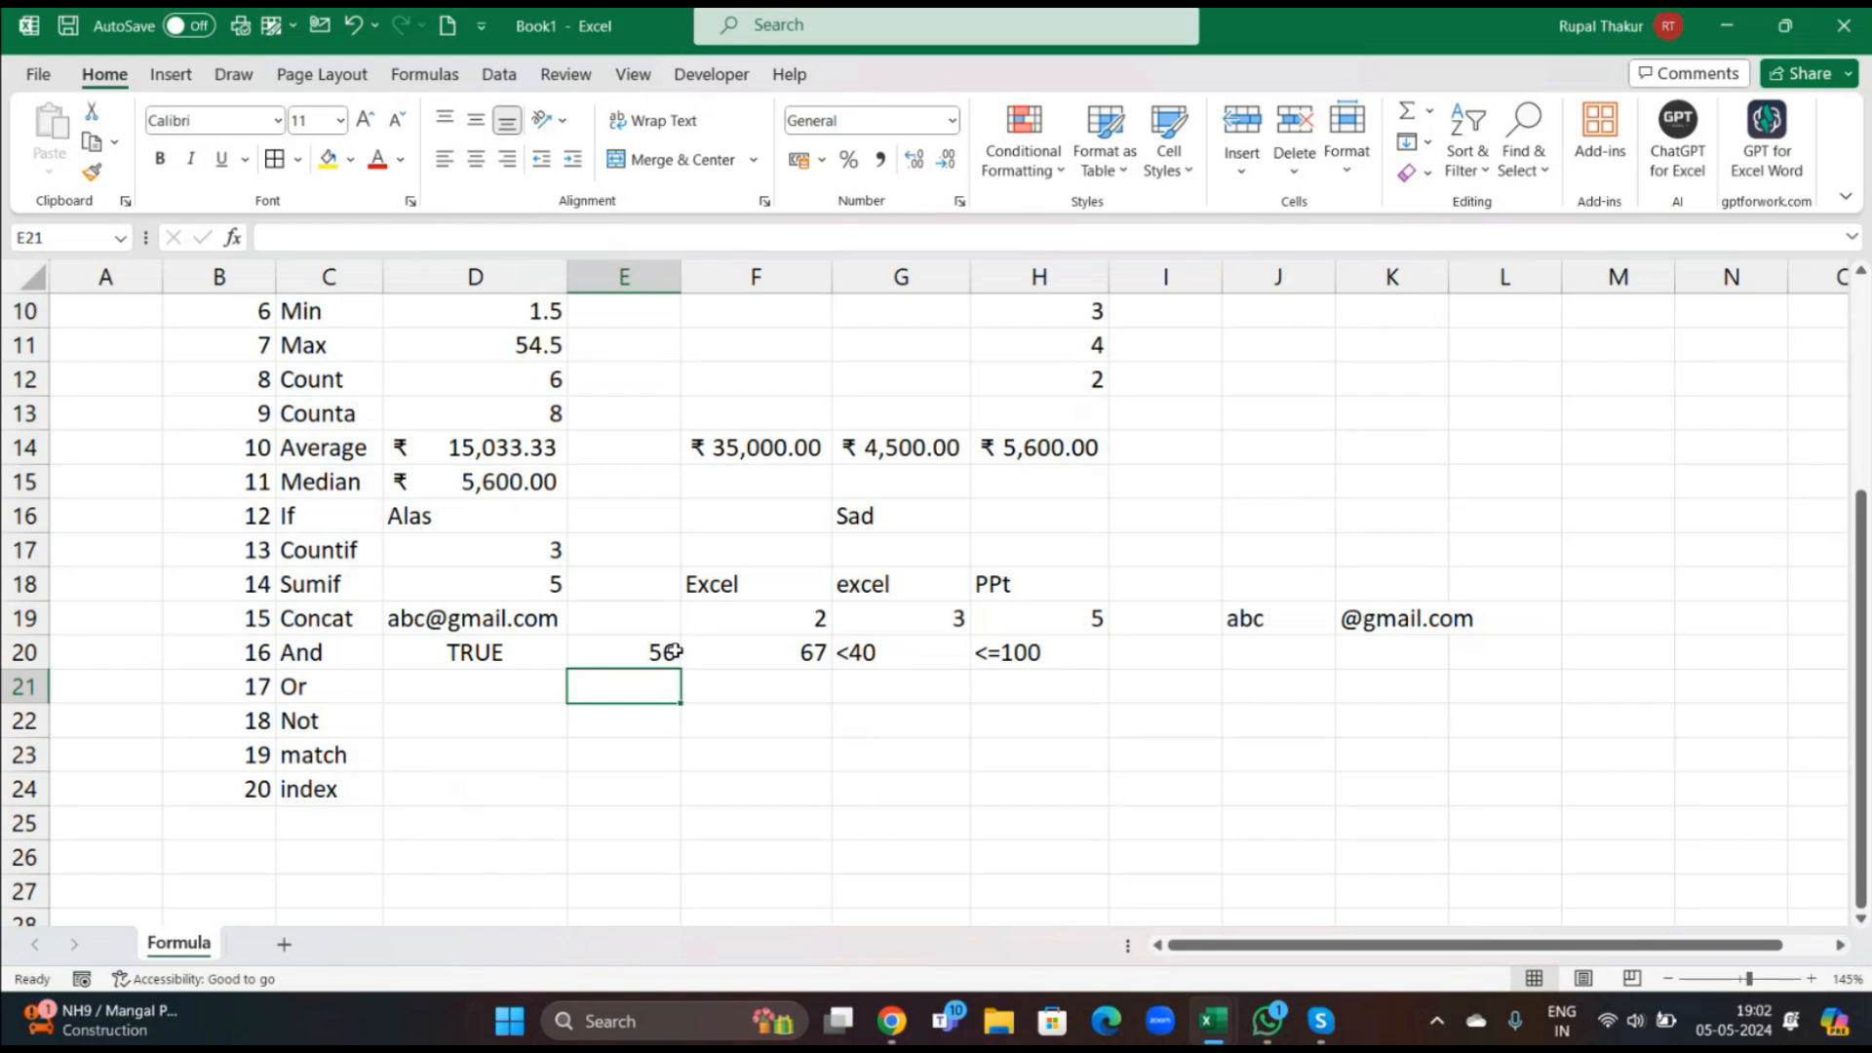
{"action": "double_click", "coordinate": [509, 652]}
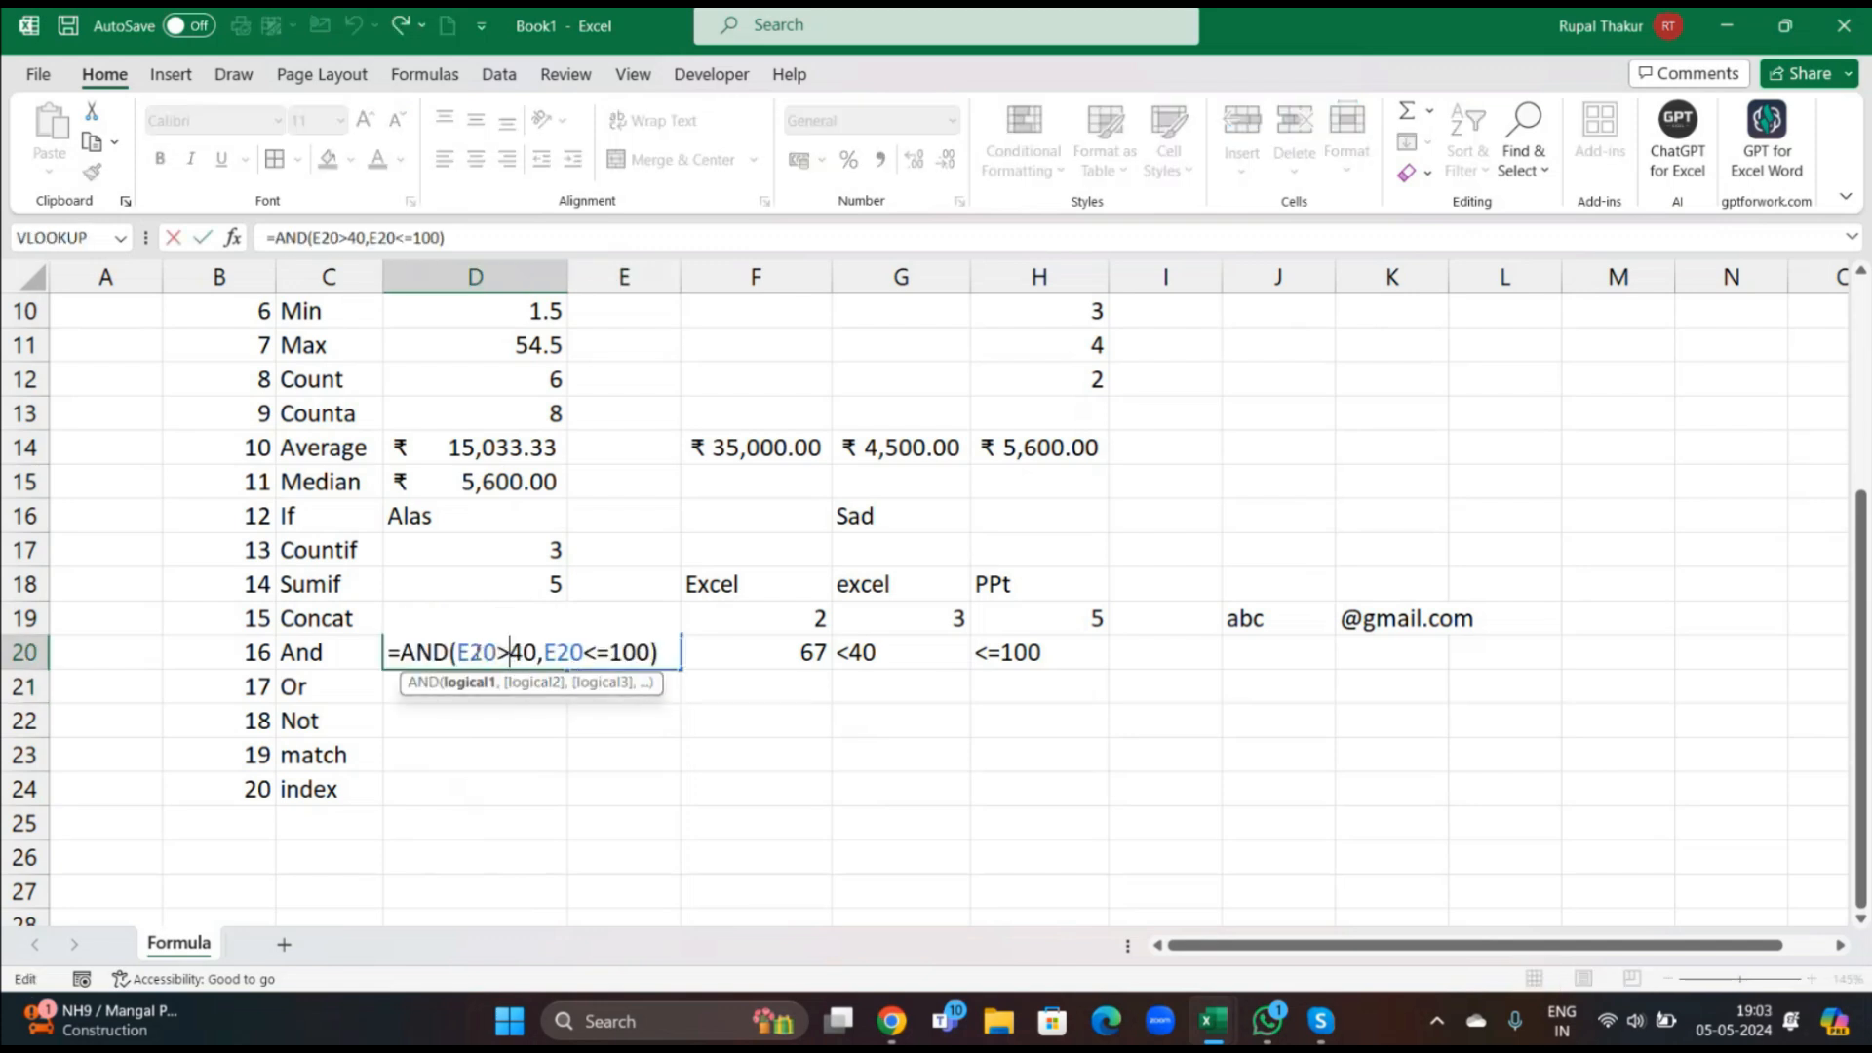
{"action": "left_click", "coordinate": [654, 653]}
{"action": "type", "text": "56"}
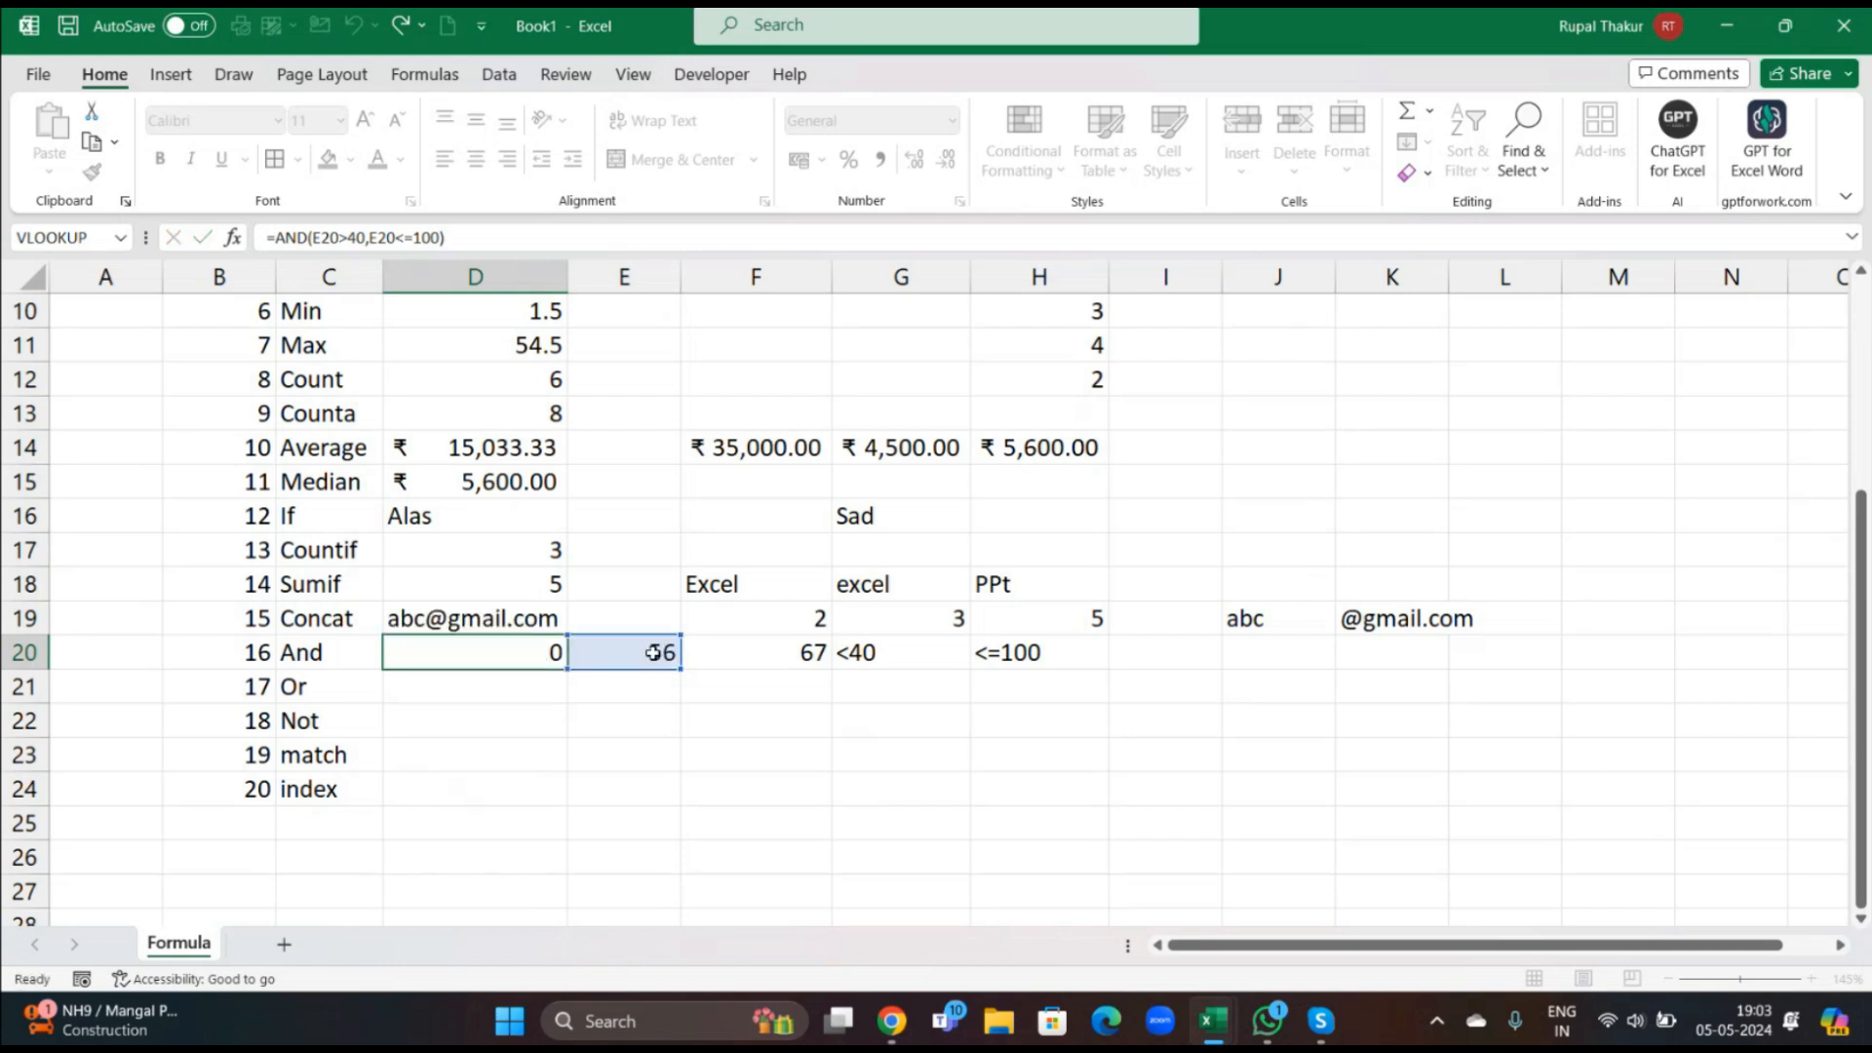
{"action": "left_click", "coordinate": [552, 681]}
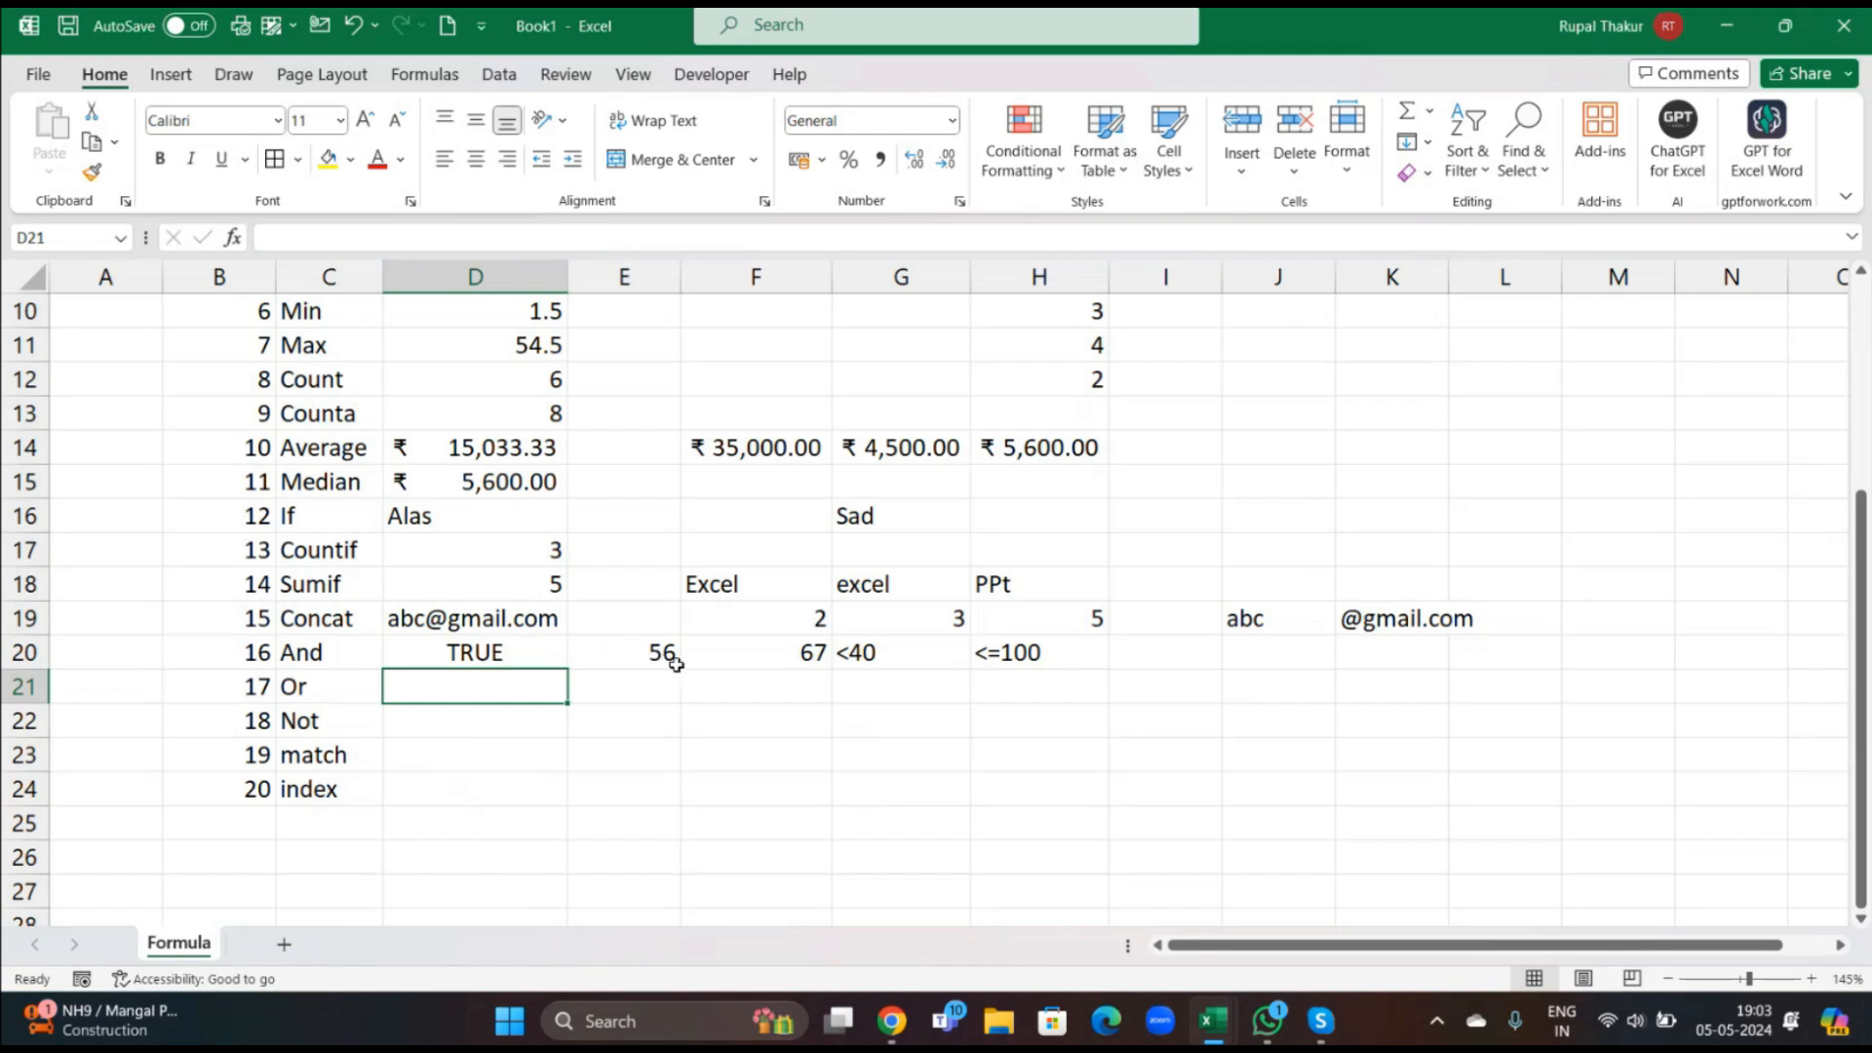
Test the AND formula with out-of-range values by entering 150 and then 10 in E20.
{"action": "left_click", "coordinate": [669, 656]}
{"action": "key", "text": "BackSpace"}
{"action": "type", "text": "150"}
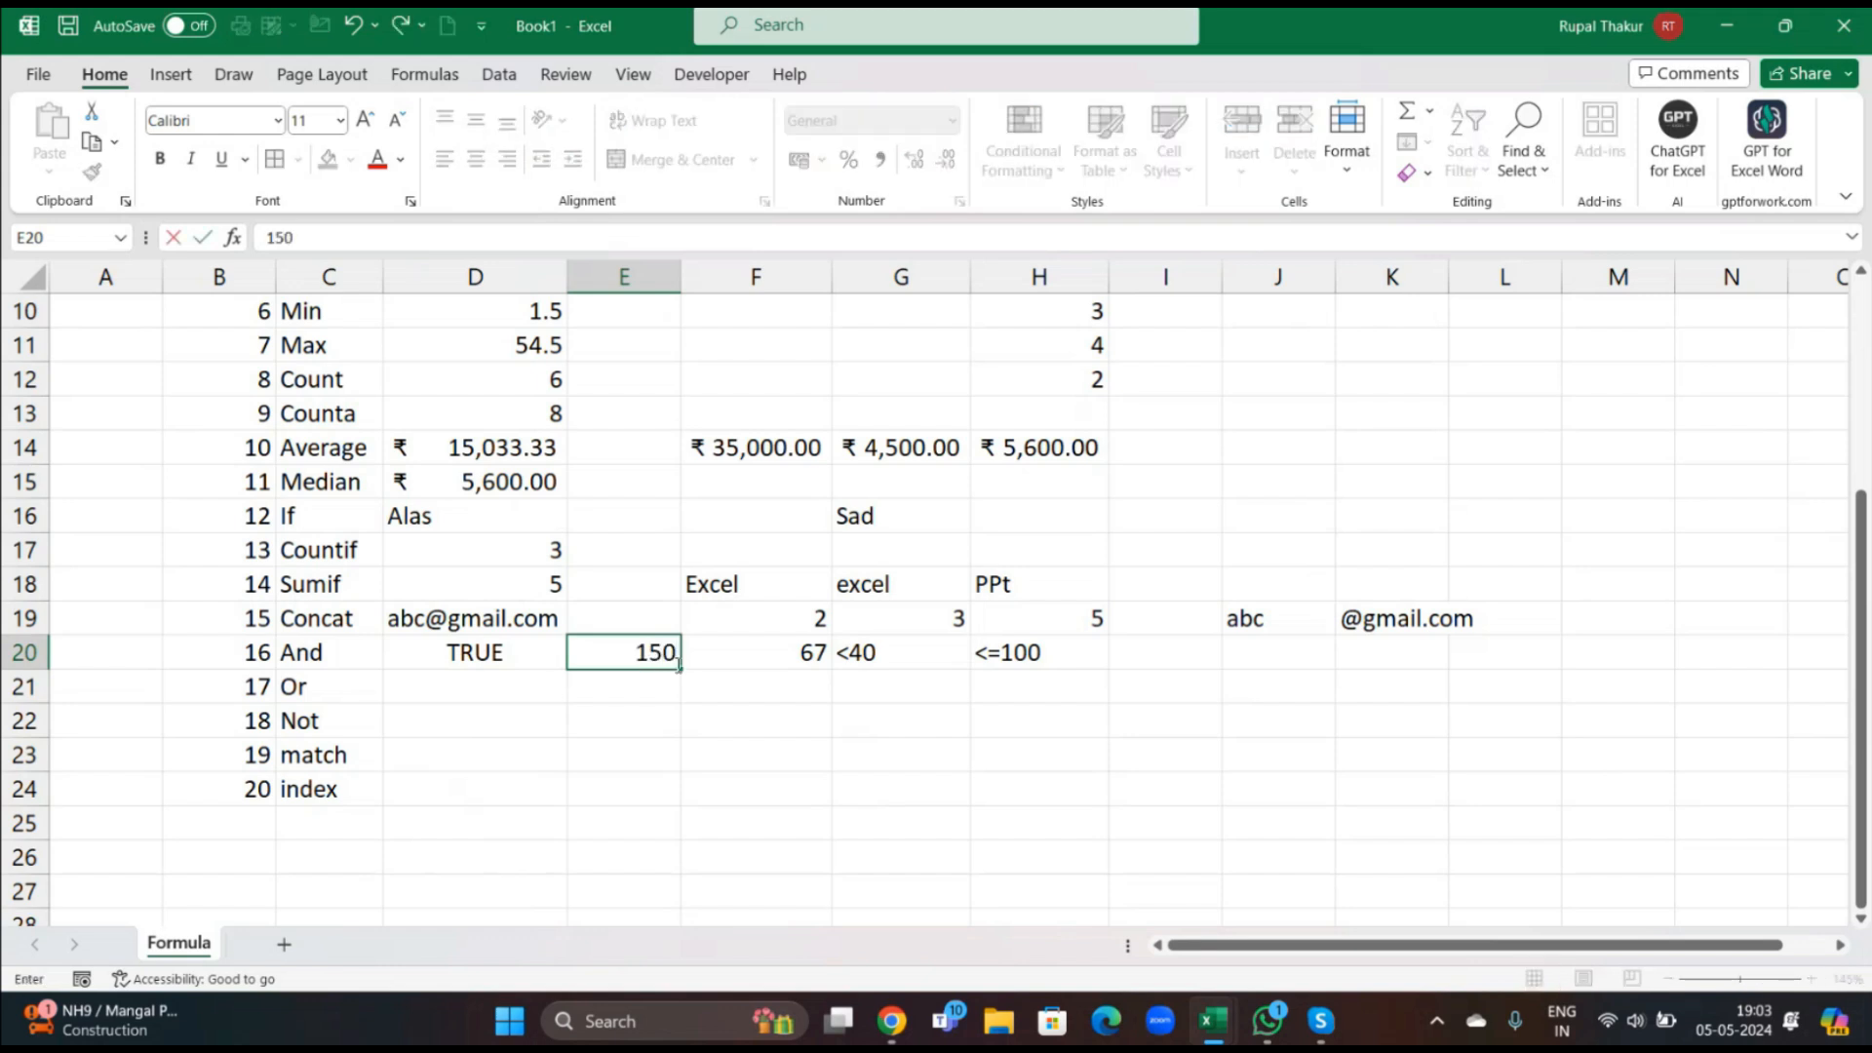
{"action": "key", "text": "Return"}
{"action": "left_click", "coordinate": [658, 660]}
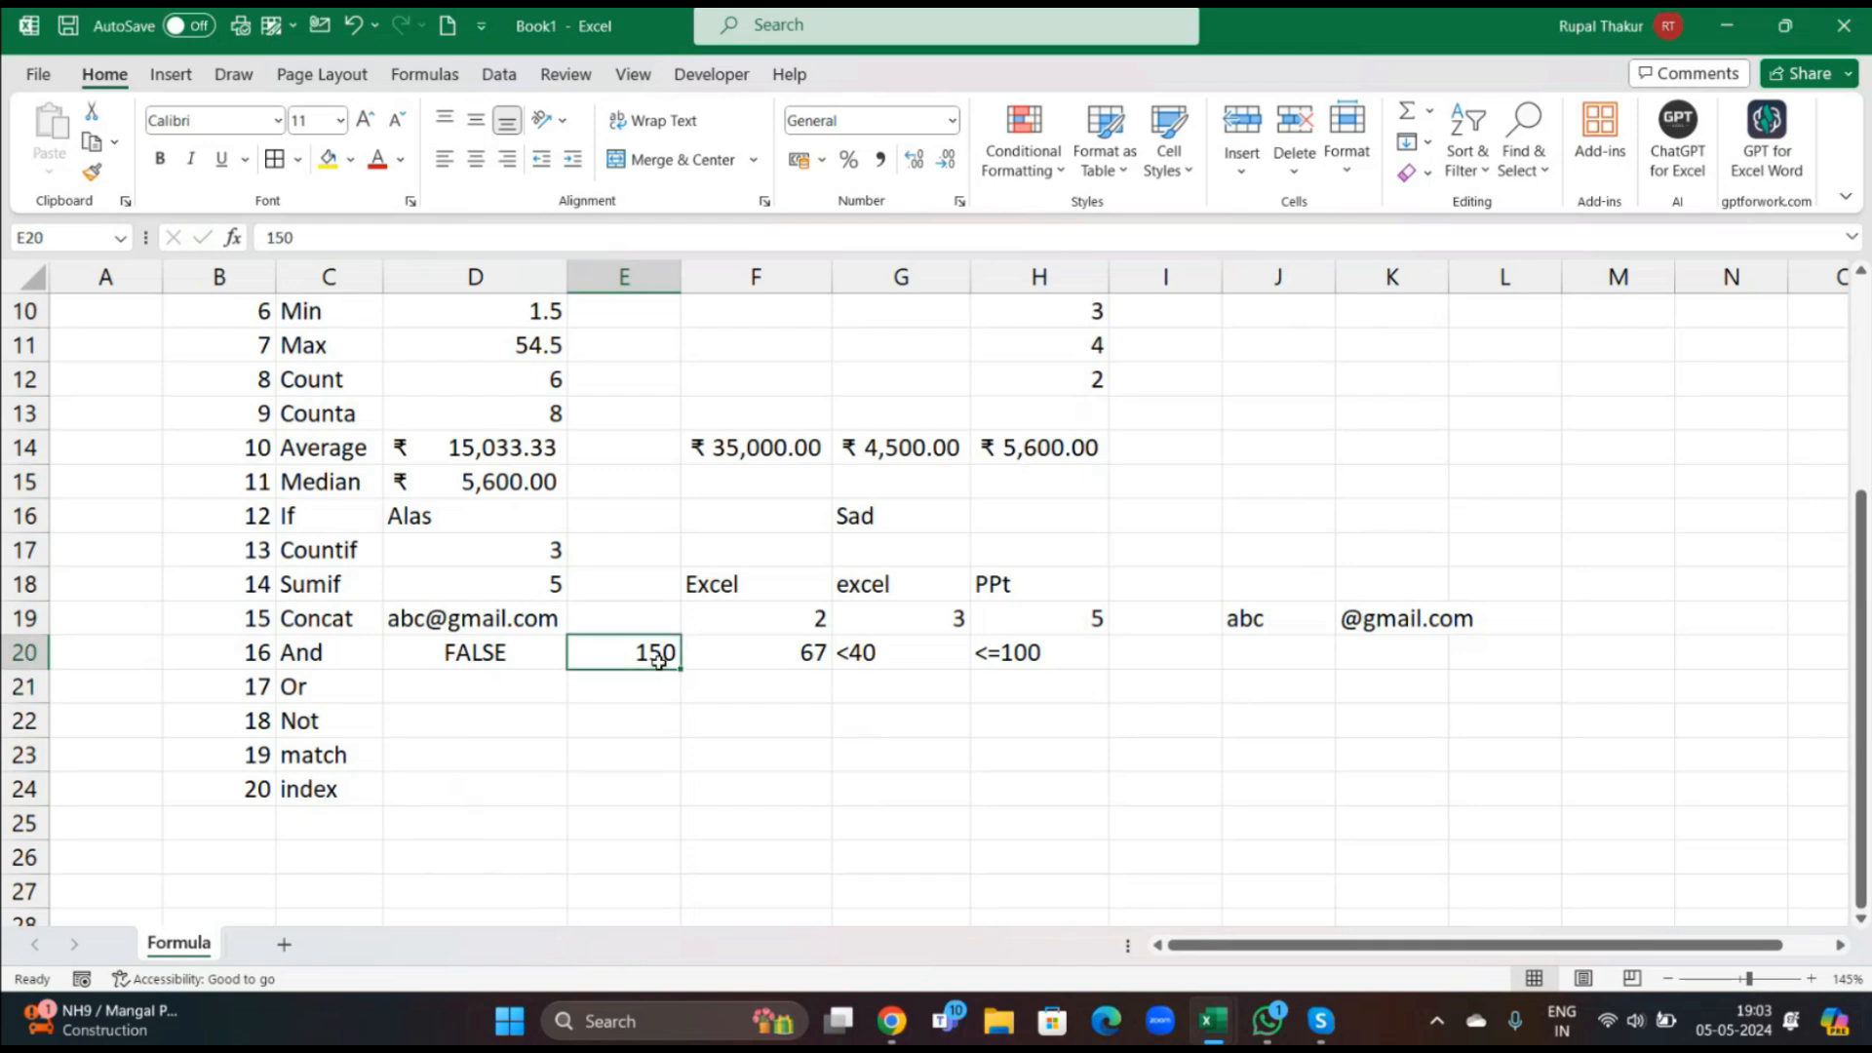
{"action": "key", "text": "BackSpace"}
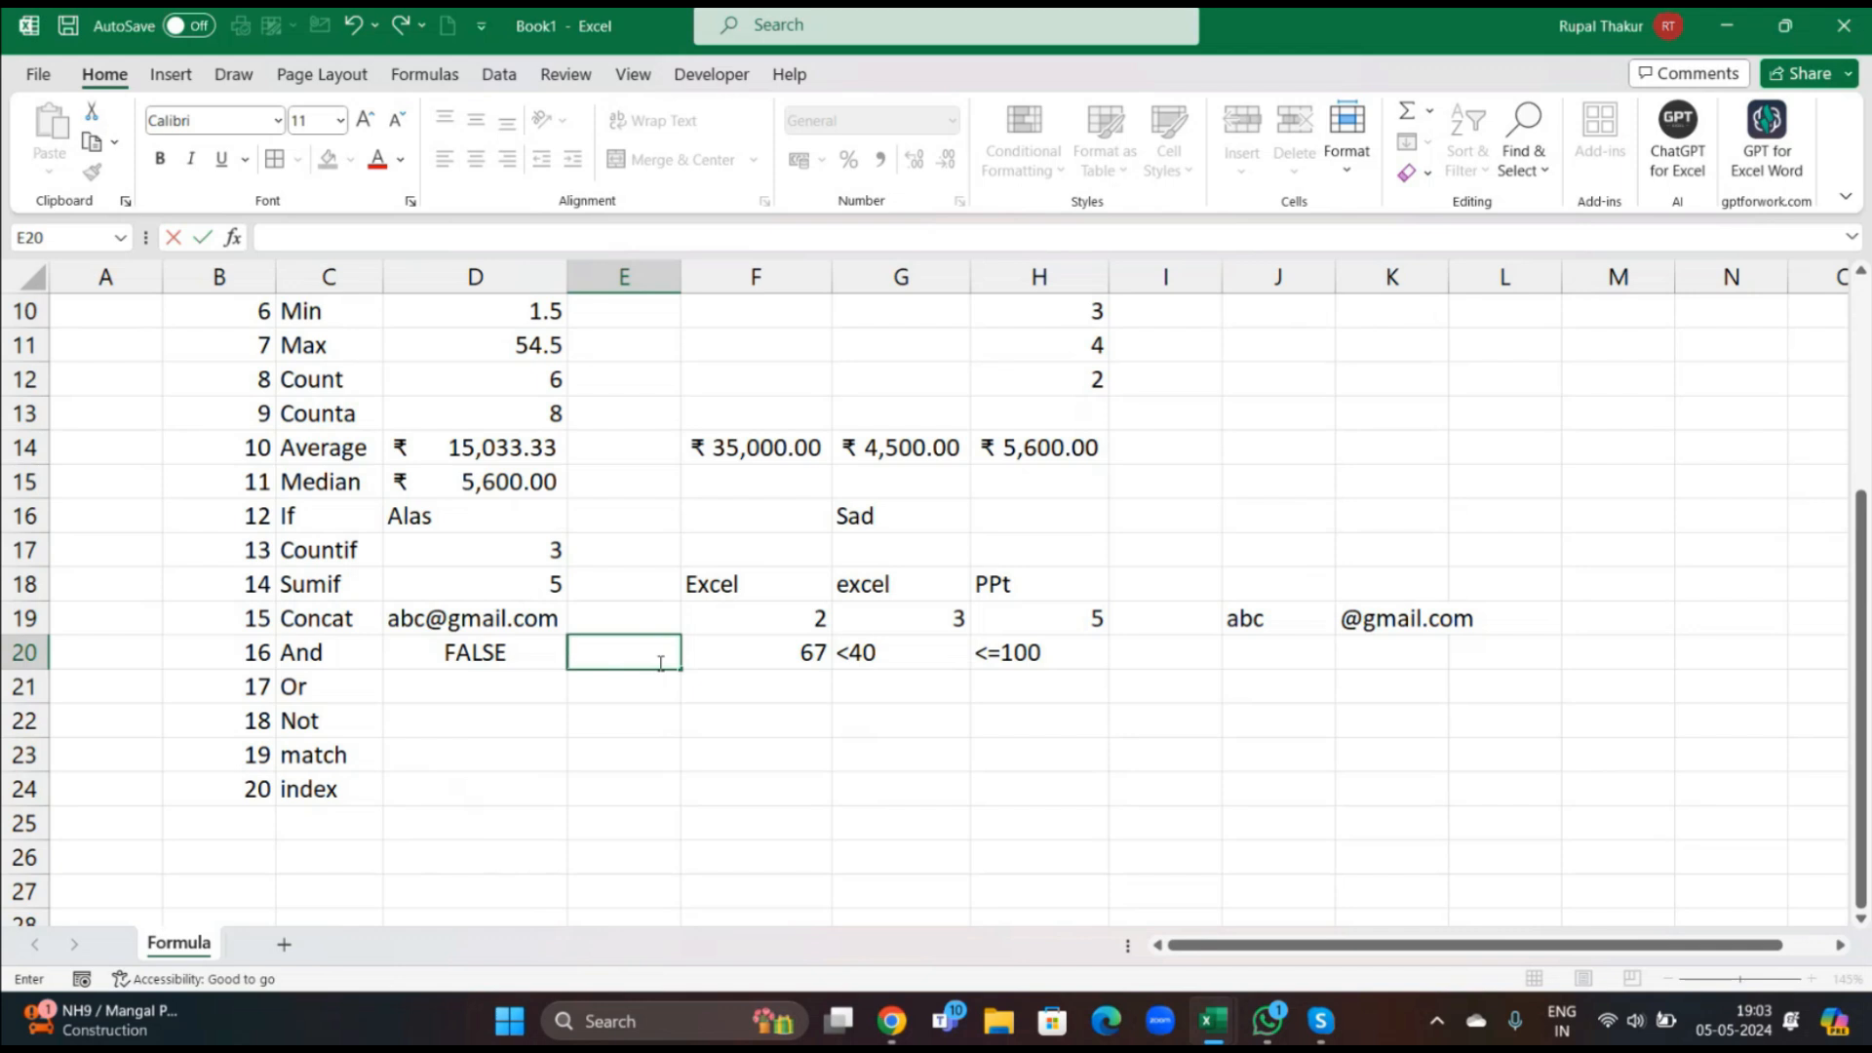
{"action": "type", "text": "10"}
{"action": "key", "text": "Return"}
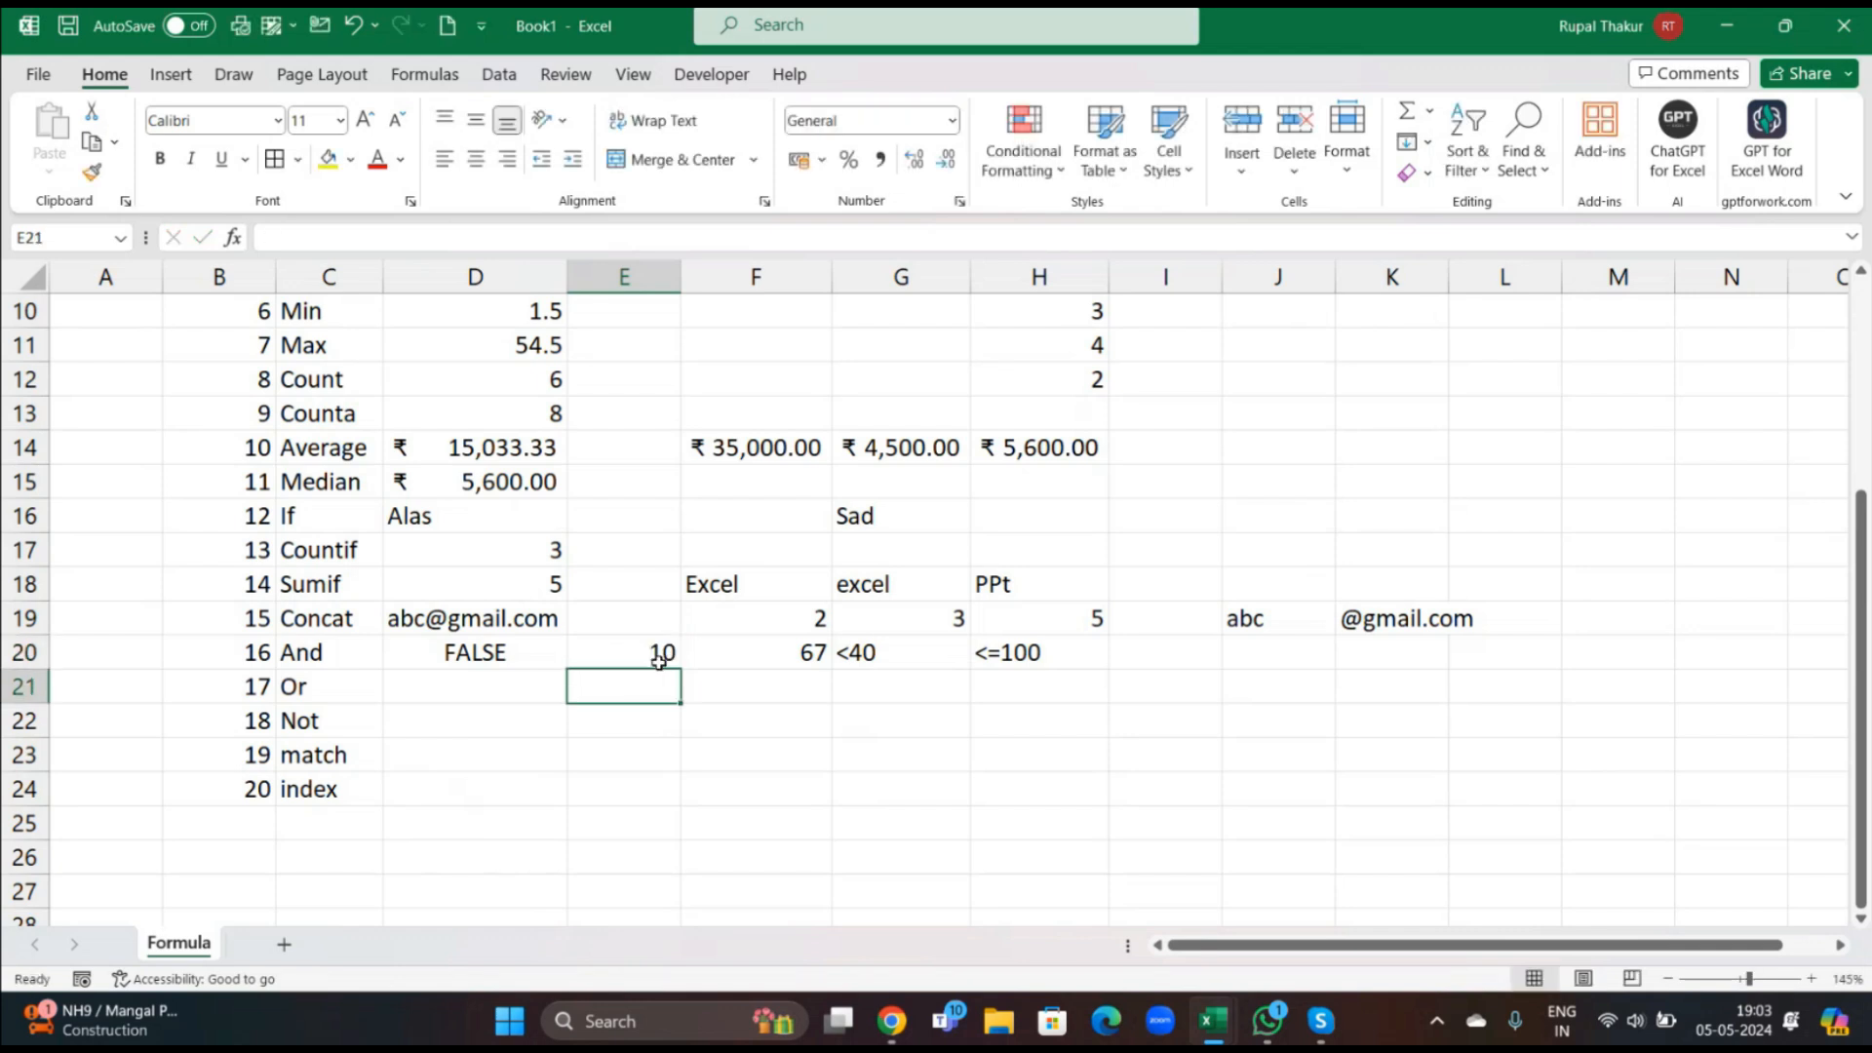
Replace the test value in E20 with 68.
{"action": "left_click", "coordinate": [640, 661]}
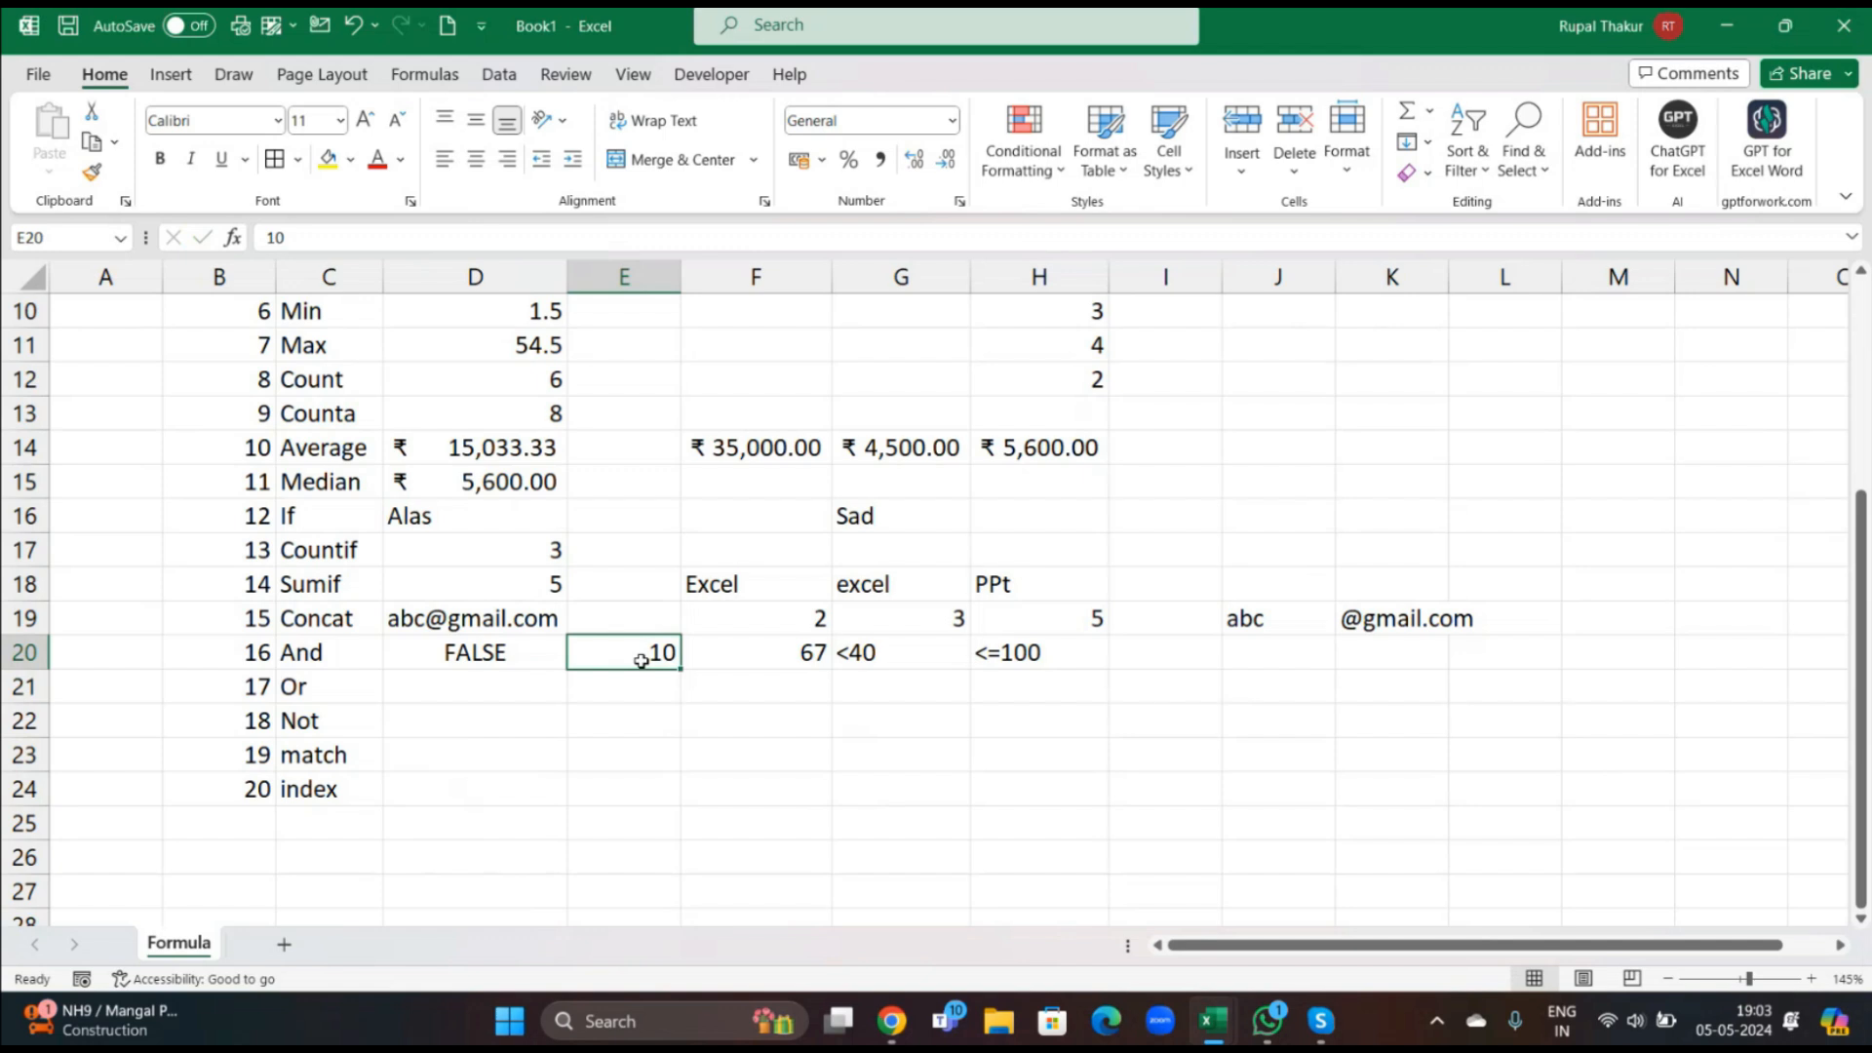
{"action": "key", "text": "BackSpace"}
{"action": "type", "text": "68"}
{"action": "key", "text": "Return"}
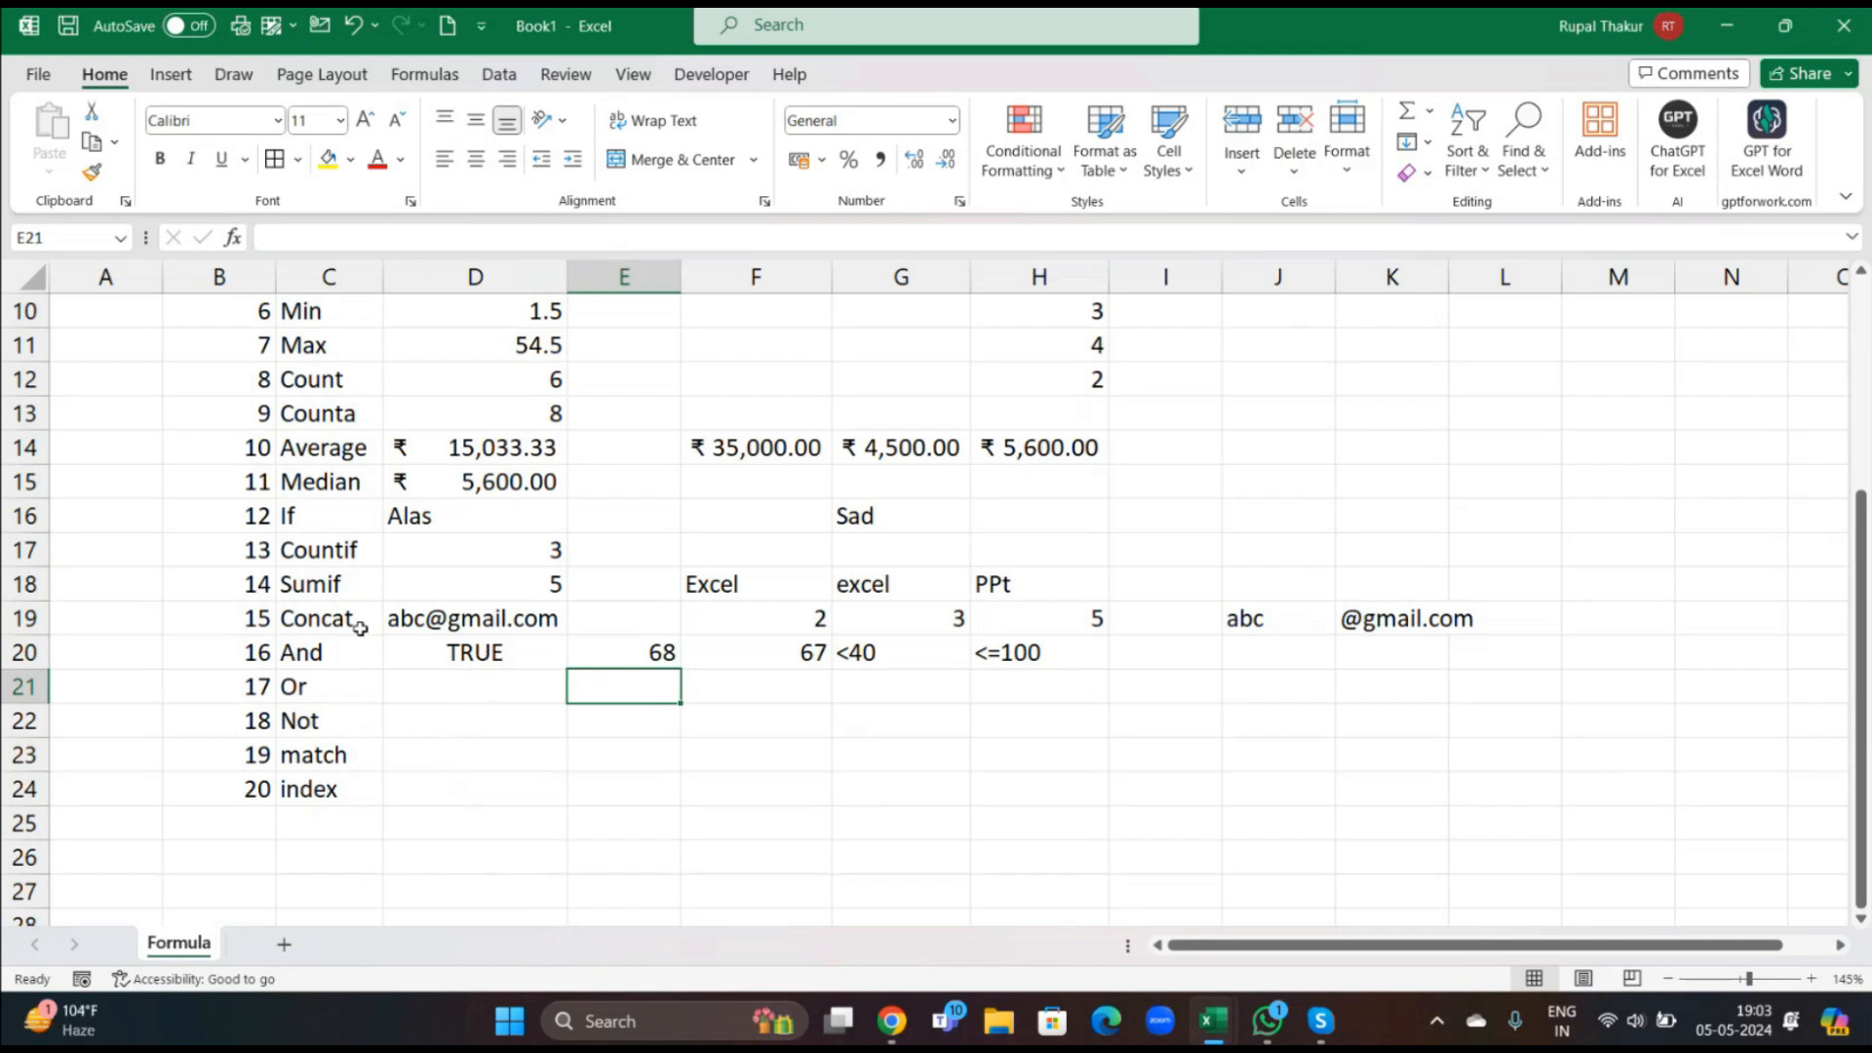
Write an OR formula in D21 that checks whether E21 equals "a" or equals "b".
{"action": "left_click", "coordinate": [479, 686]}
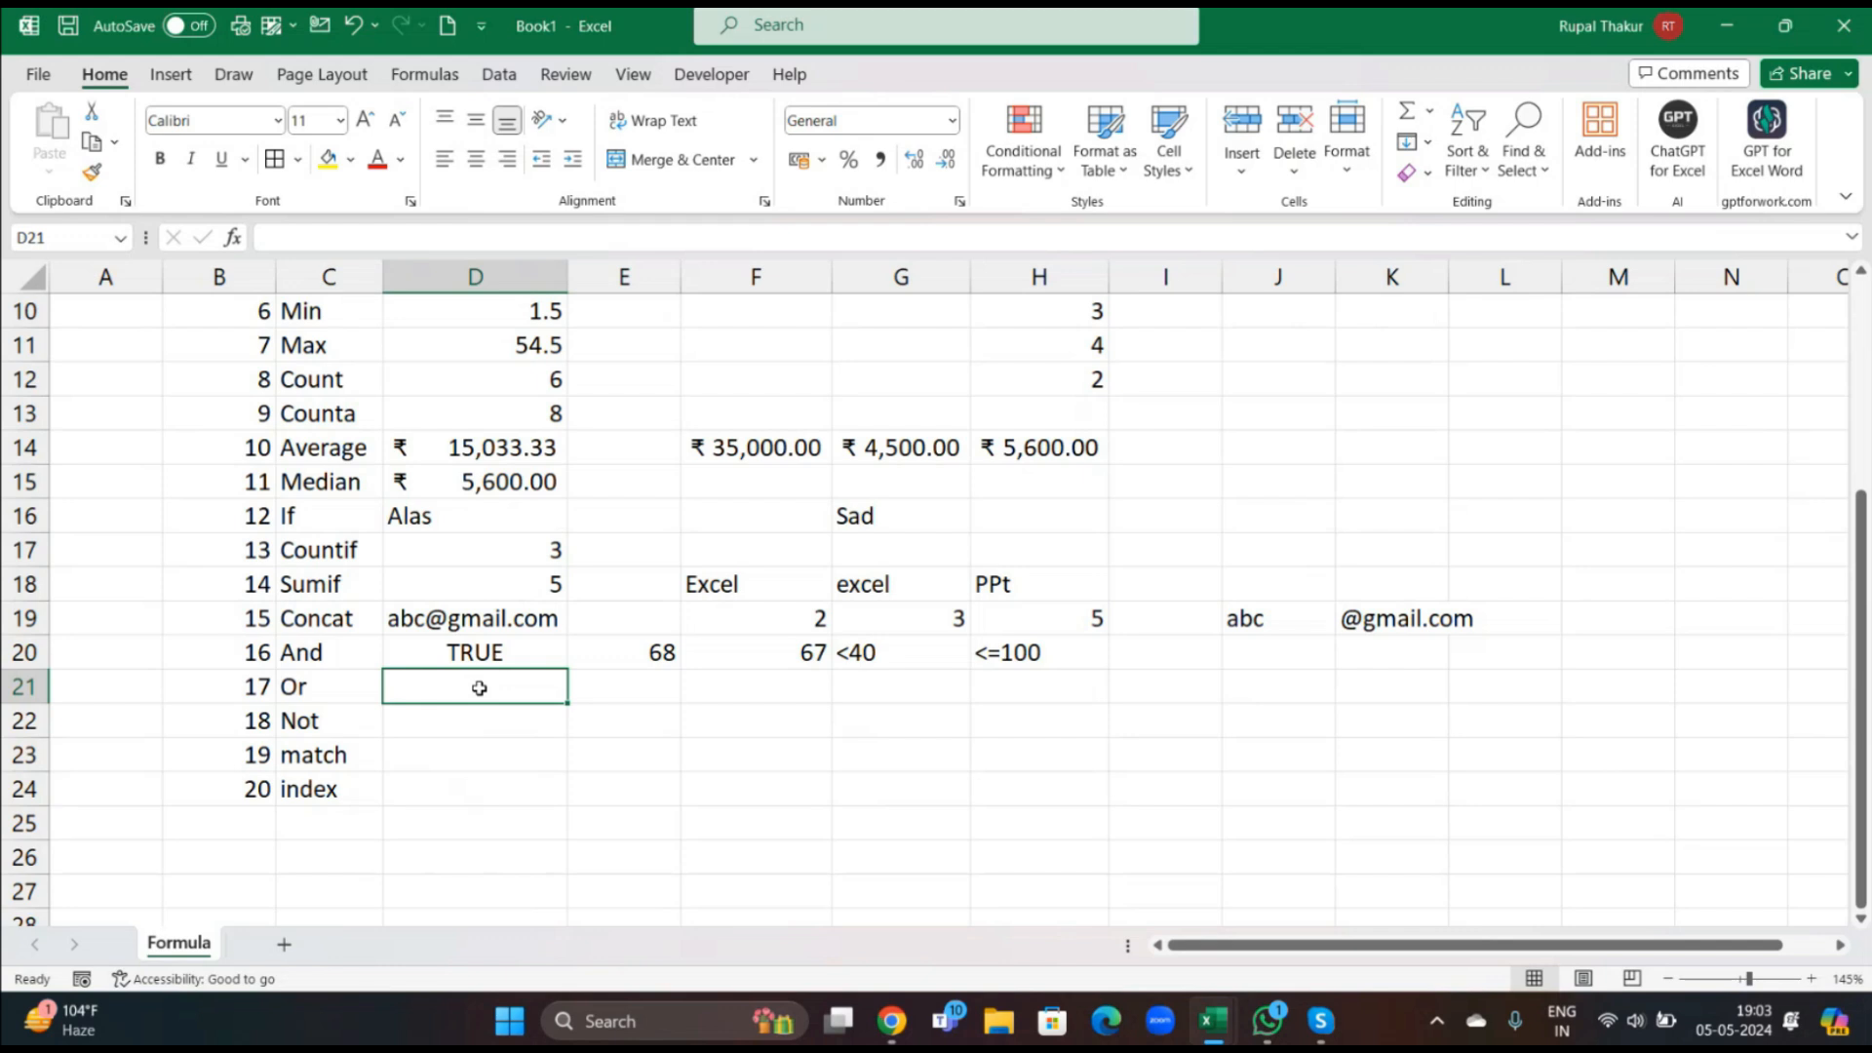
{"action": "type", "text": "=or"}
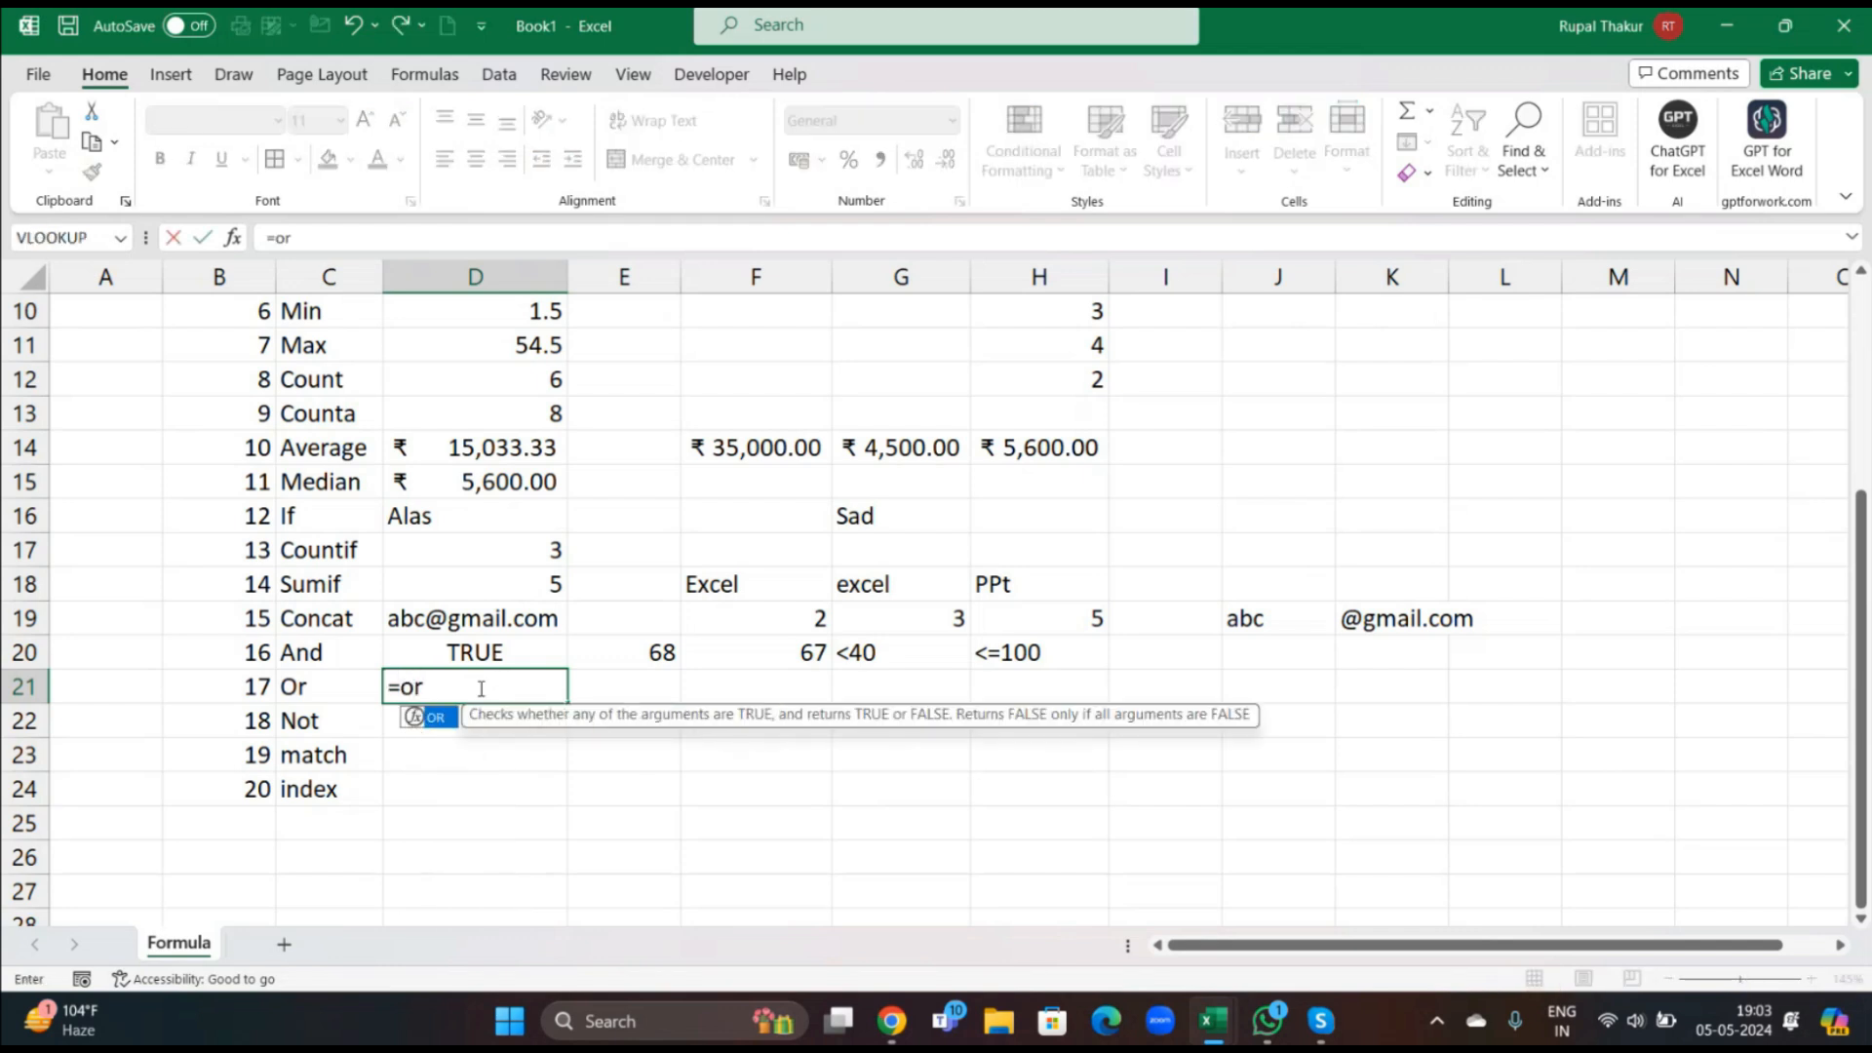
{"action": "key", "text": "Tab"}
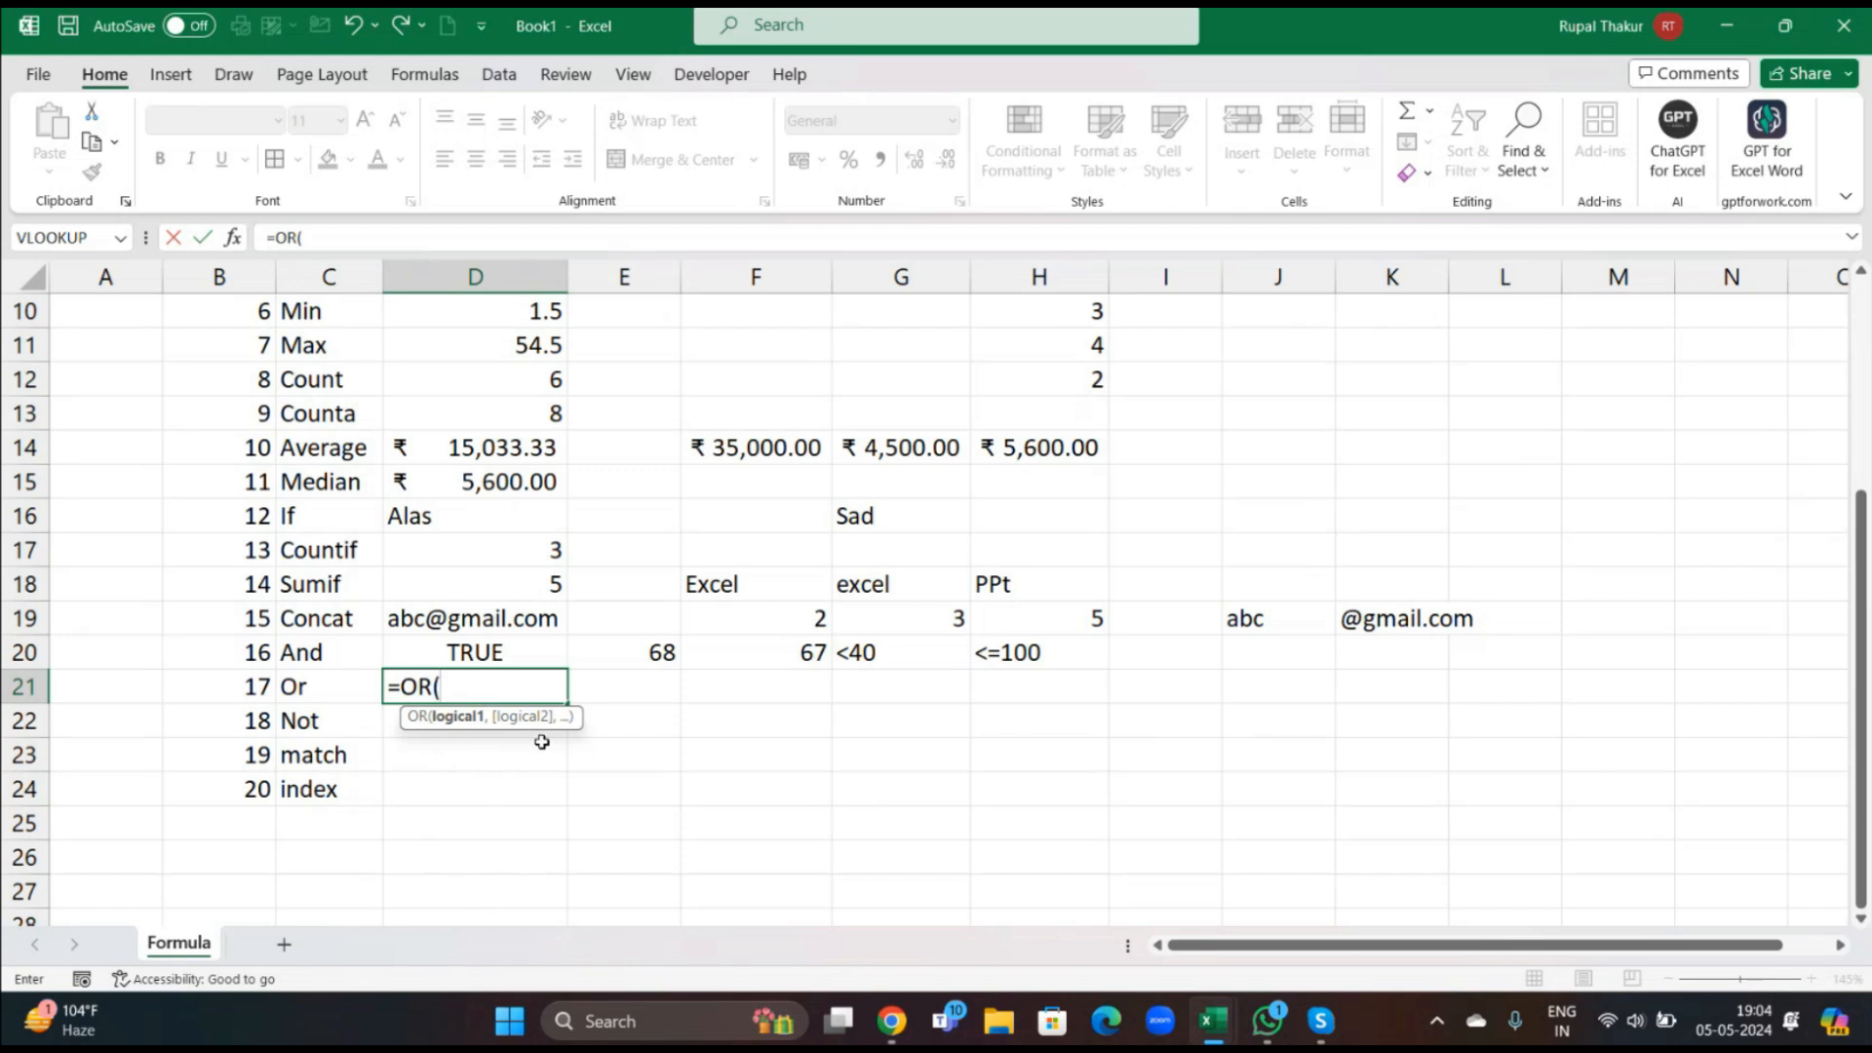
{"action": "left_click", "coordinate": [663, 687]}
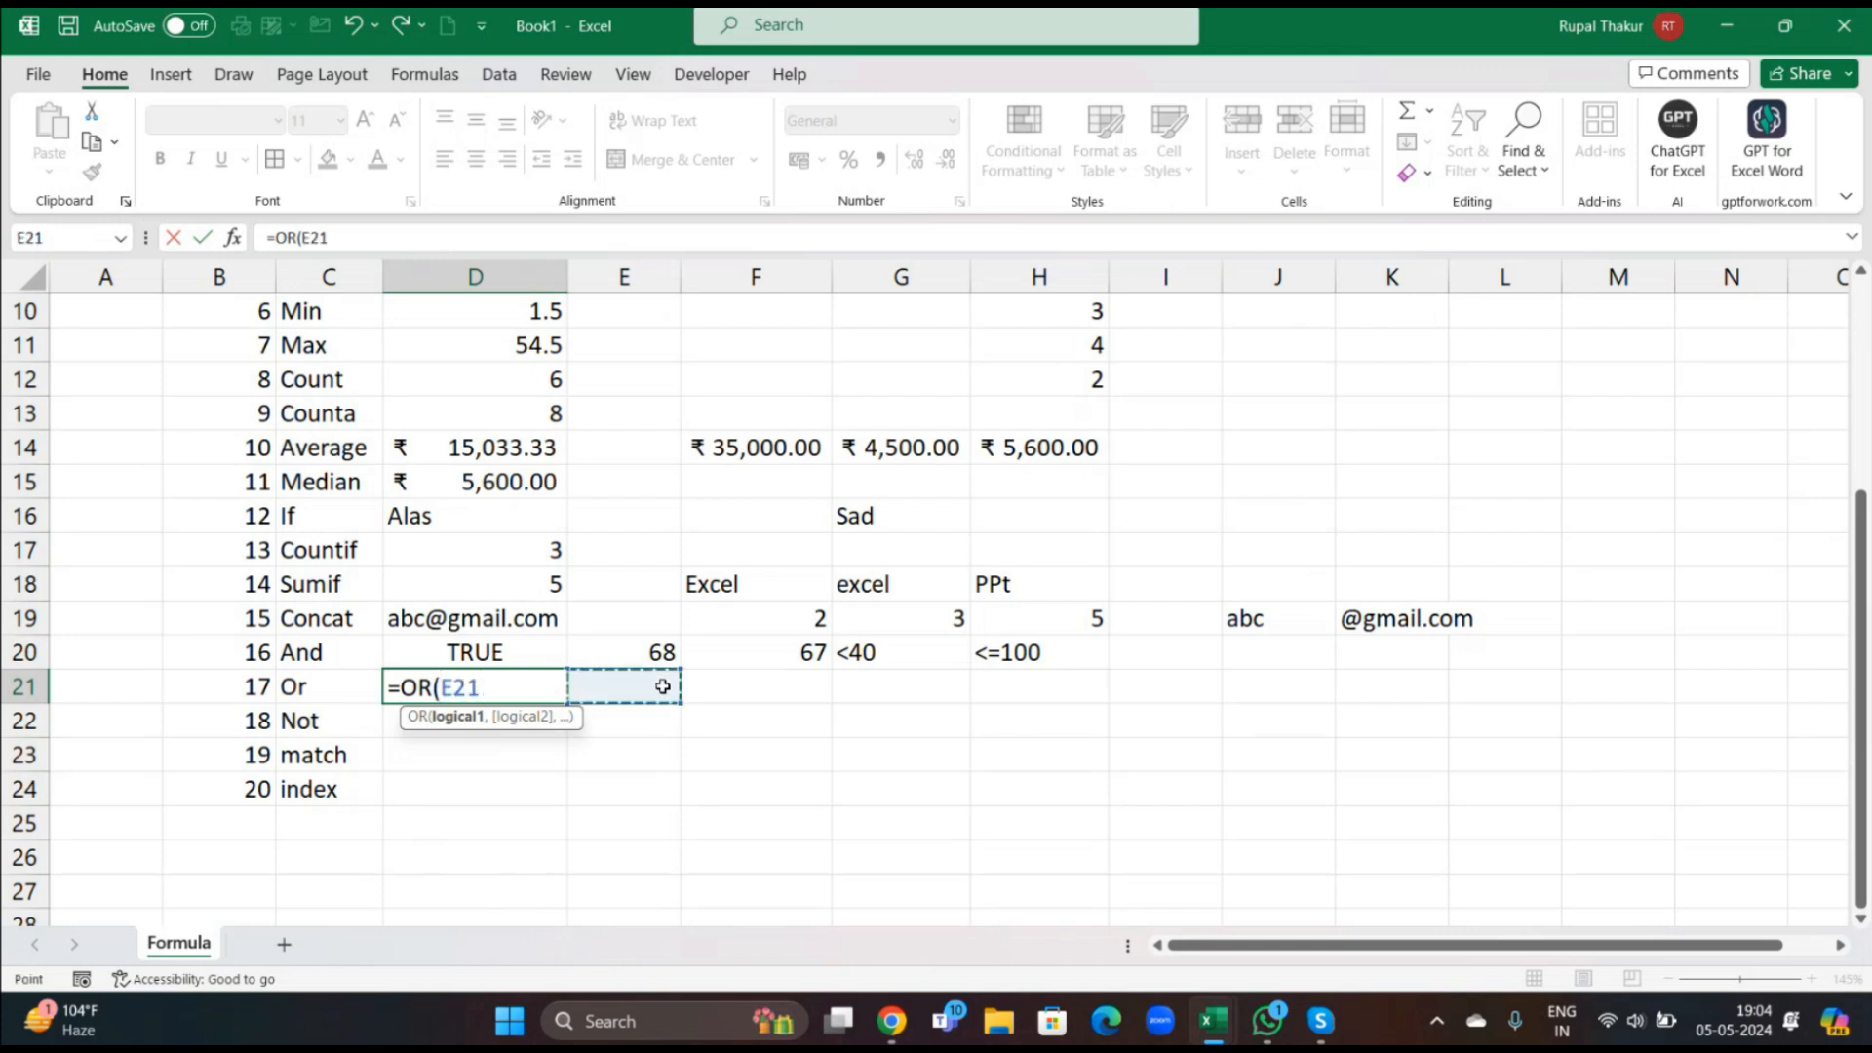
{"action": "type", "text": "="}
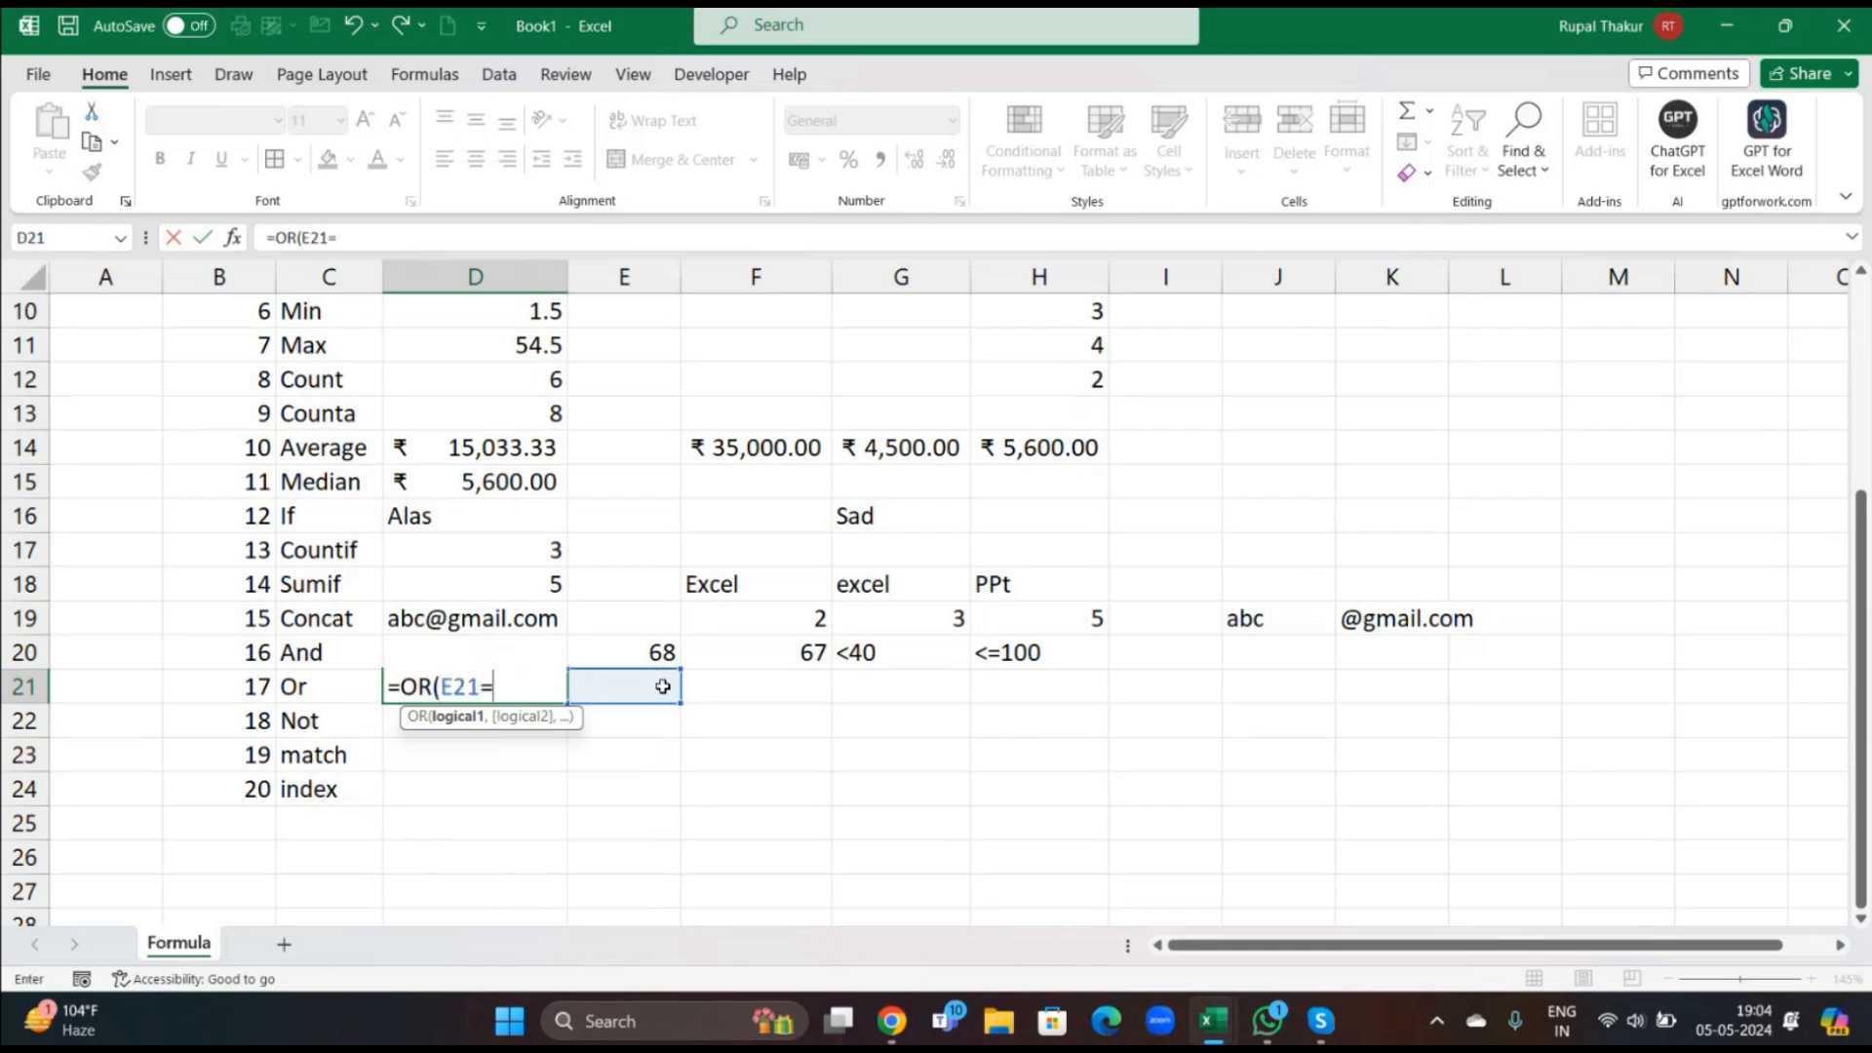
{"action": "type", "text": "\"a\","}
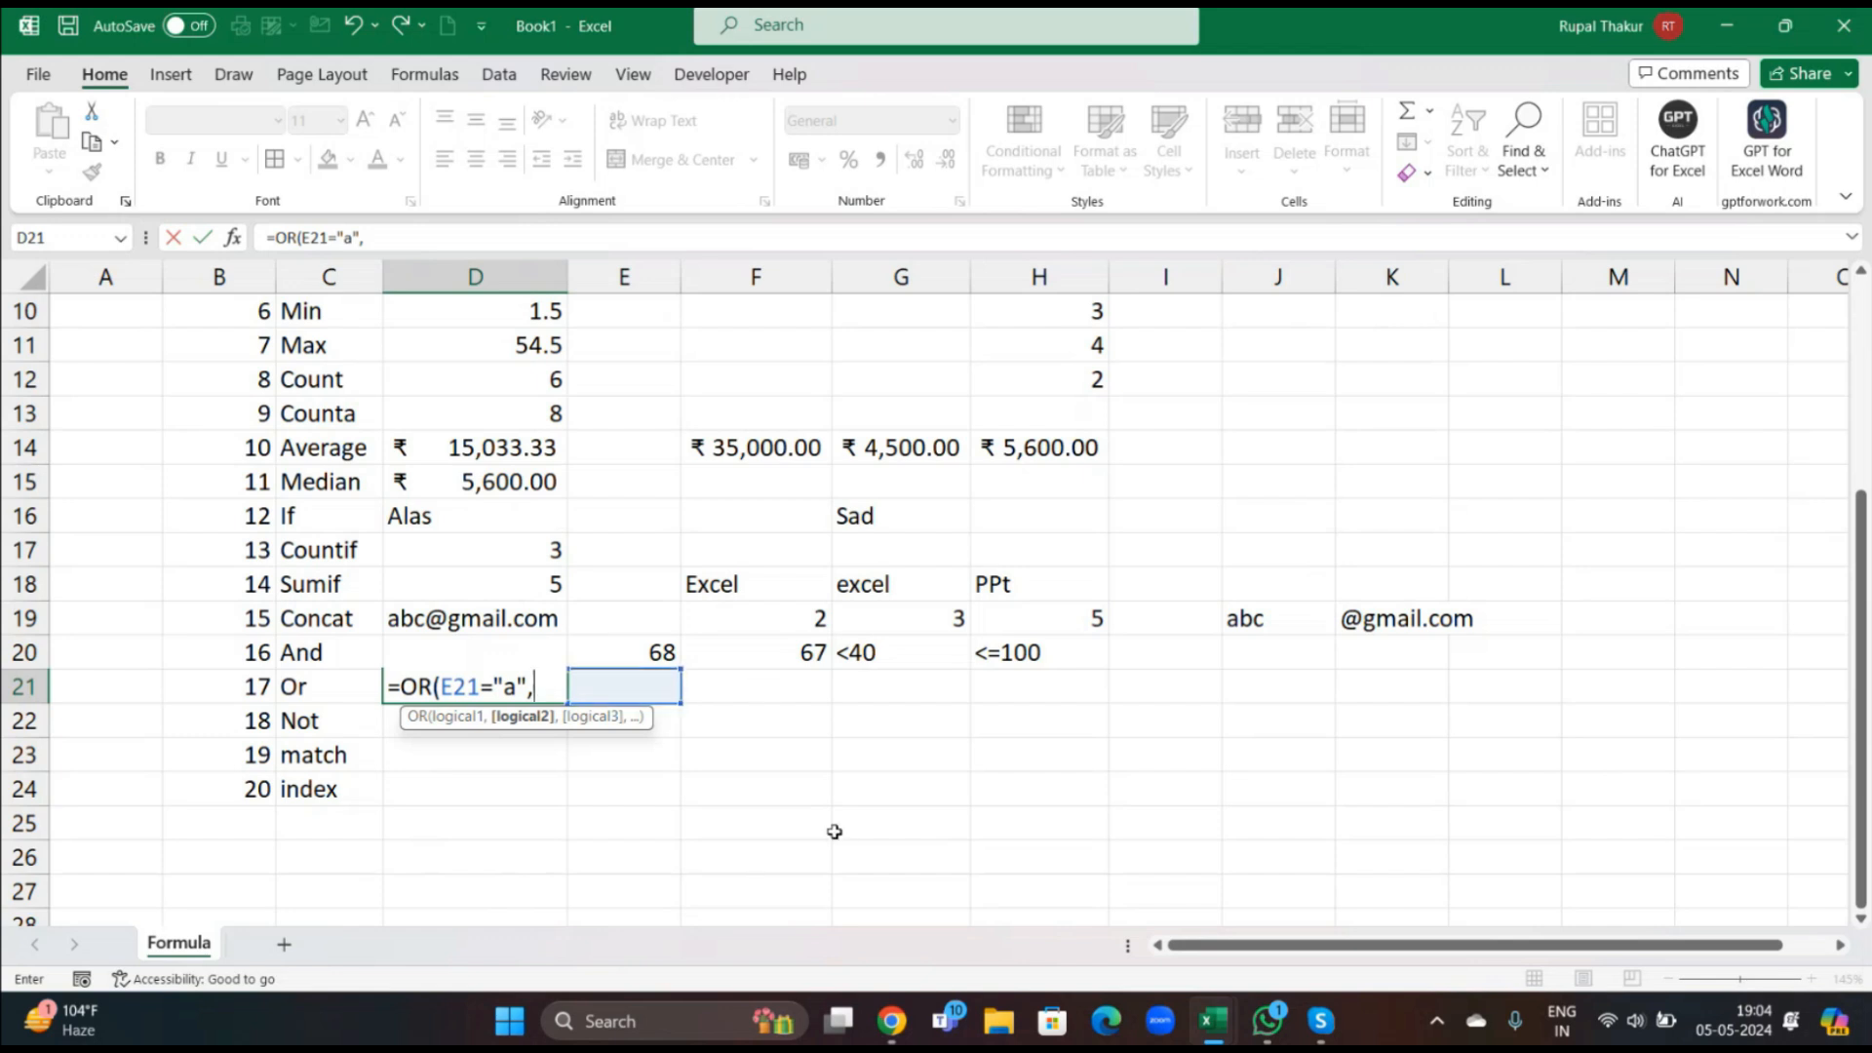
{"action": "left_click", "coordinate": [633, 686]}
{"action": "type", "text": "=\"b\""}
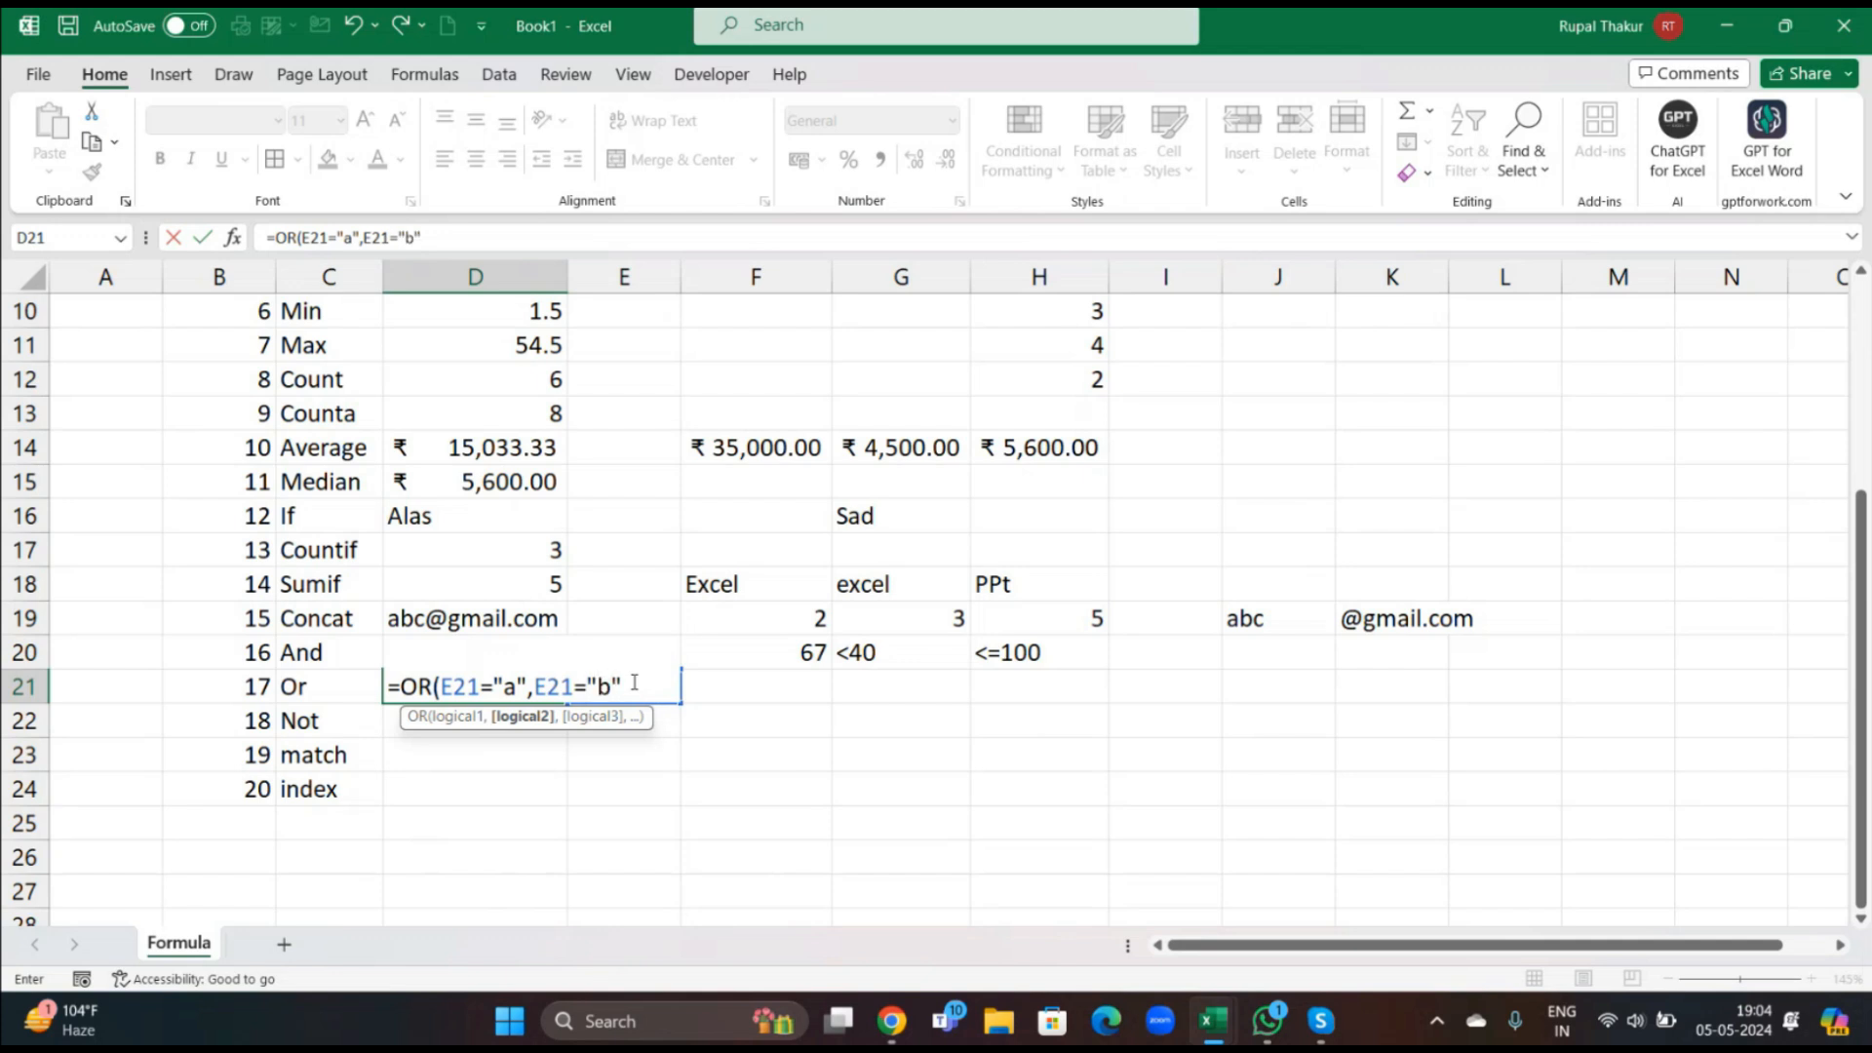
{"action": "type", "text": ")"}
{"action": "key", "text": "Return"}
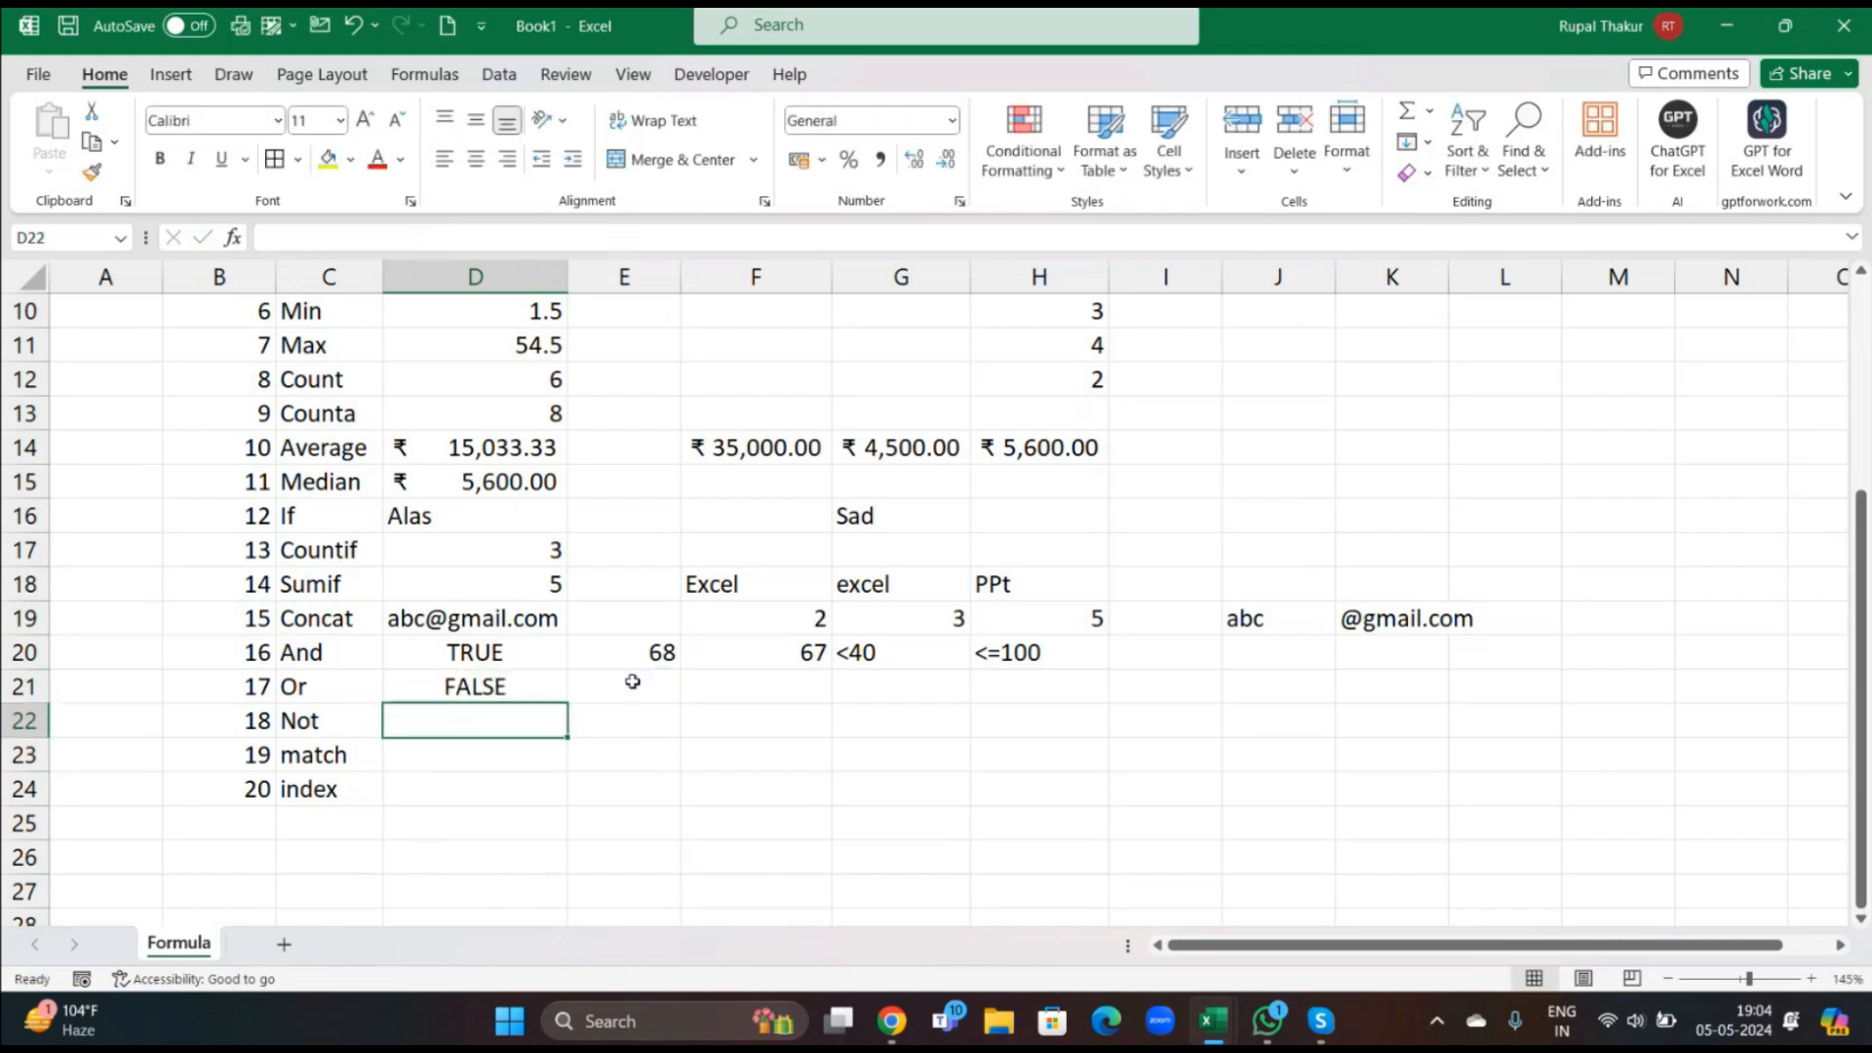
Test the OR formula by entering a, b and c one after another in E21.
{"action": "left_click", "coordinate": [644, 689]}
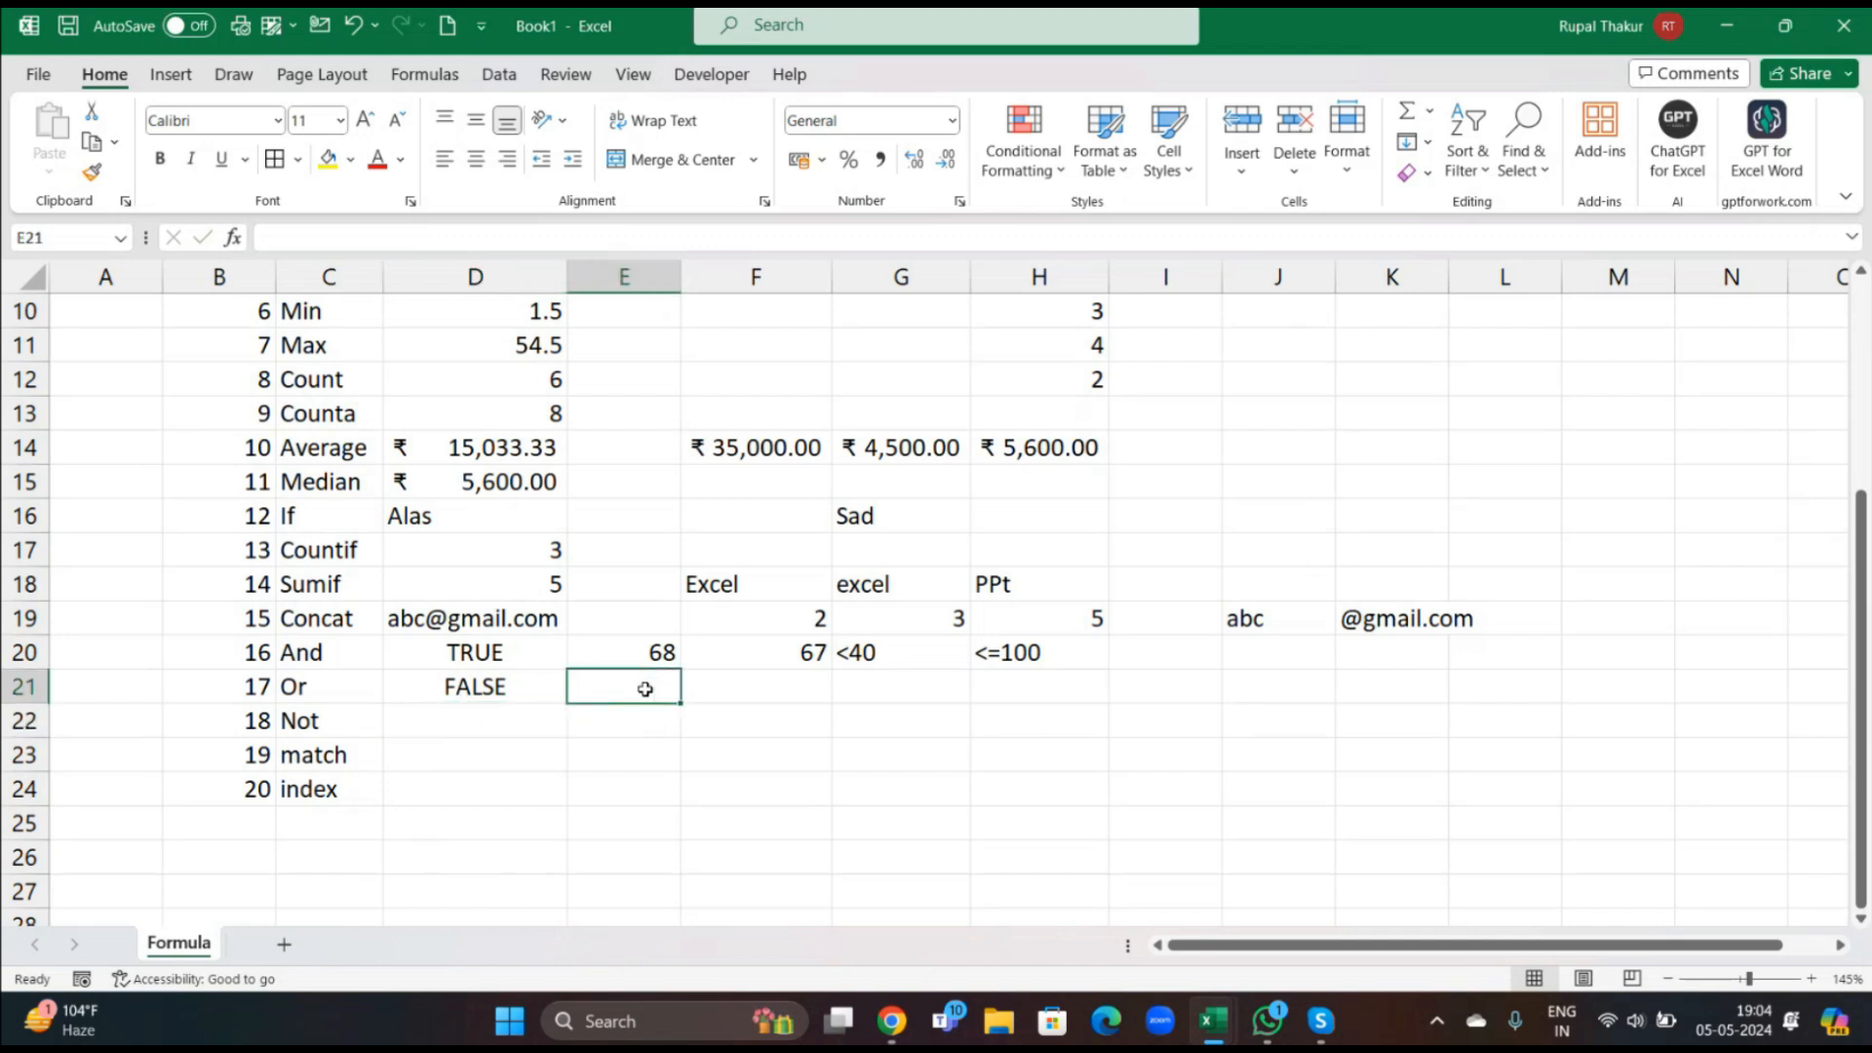
{"action": "type", "text": "a"}
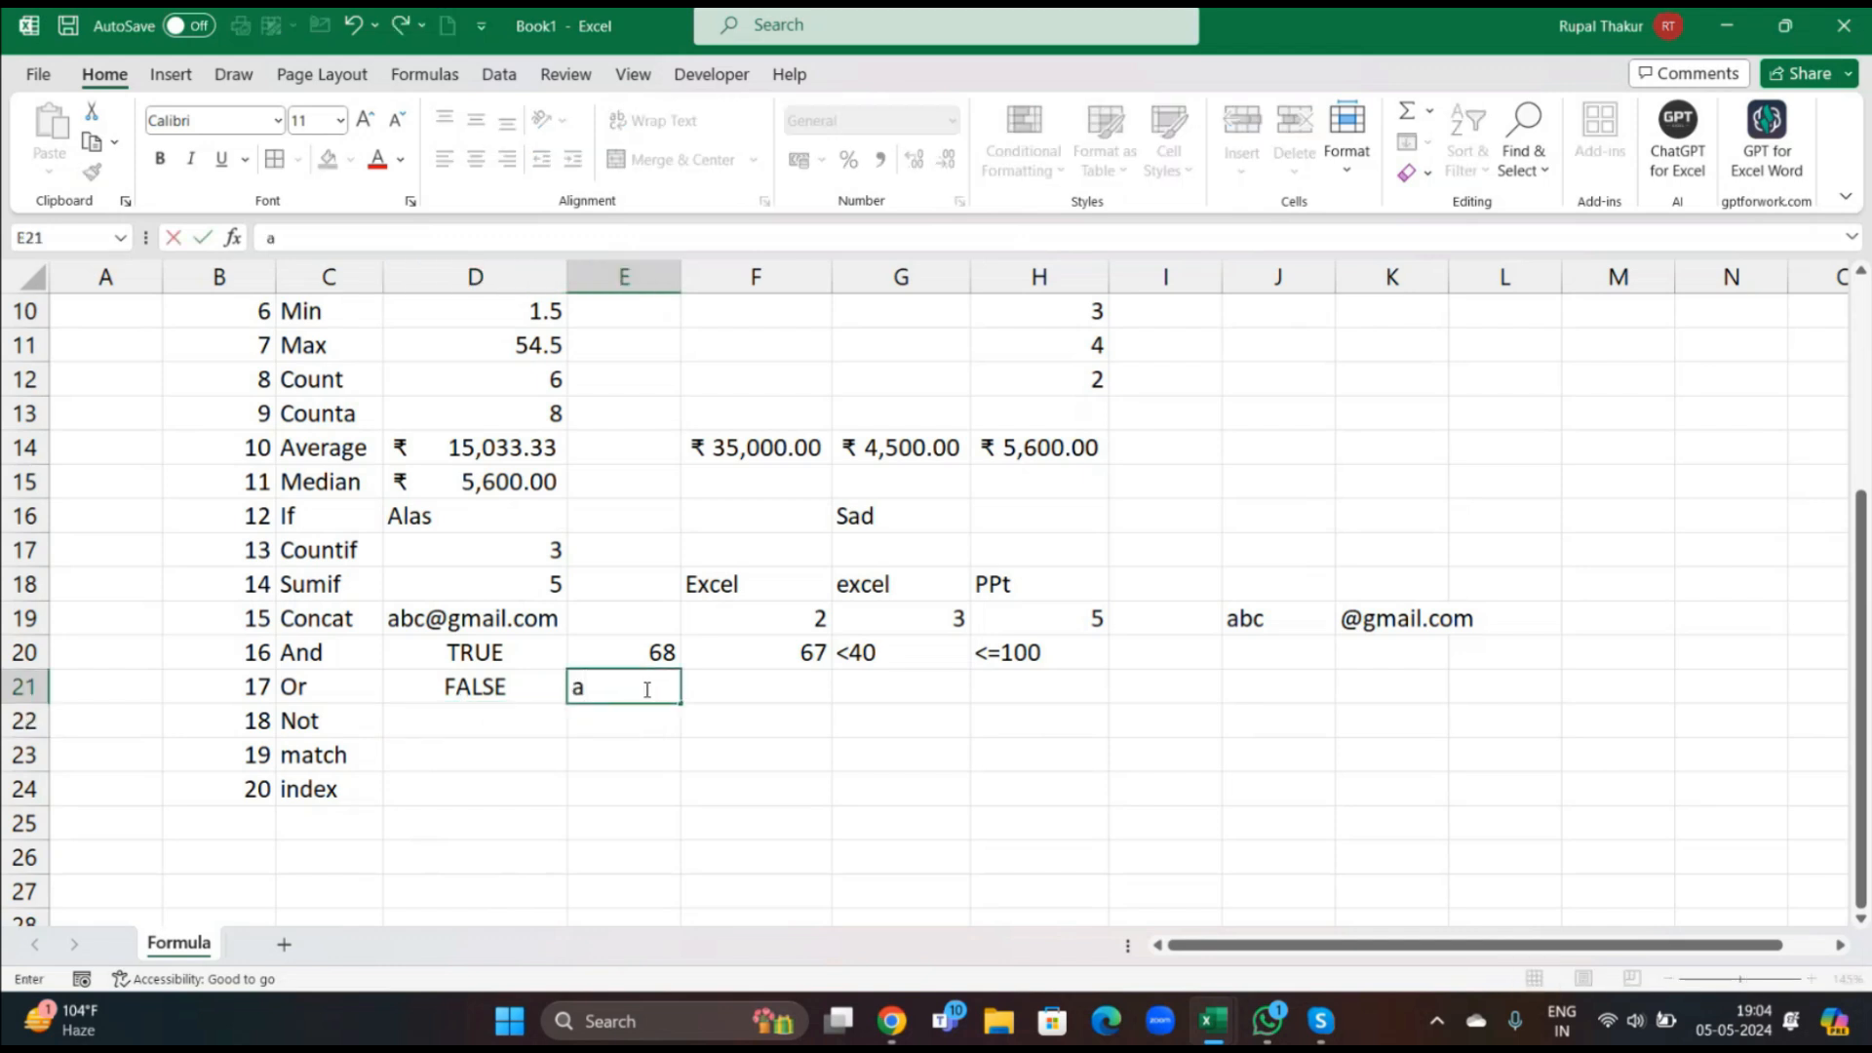
{"action": "key", "text": "Return"}
{"action": "left_click", "coordinate": [643, 682]}
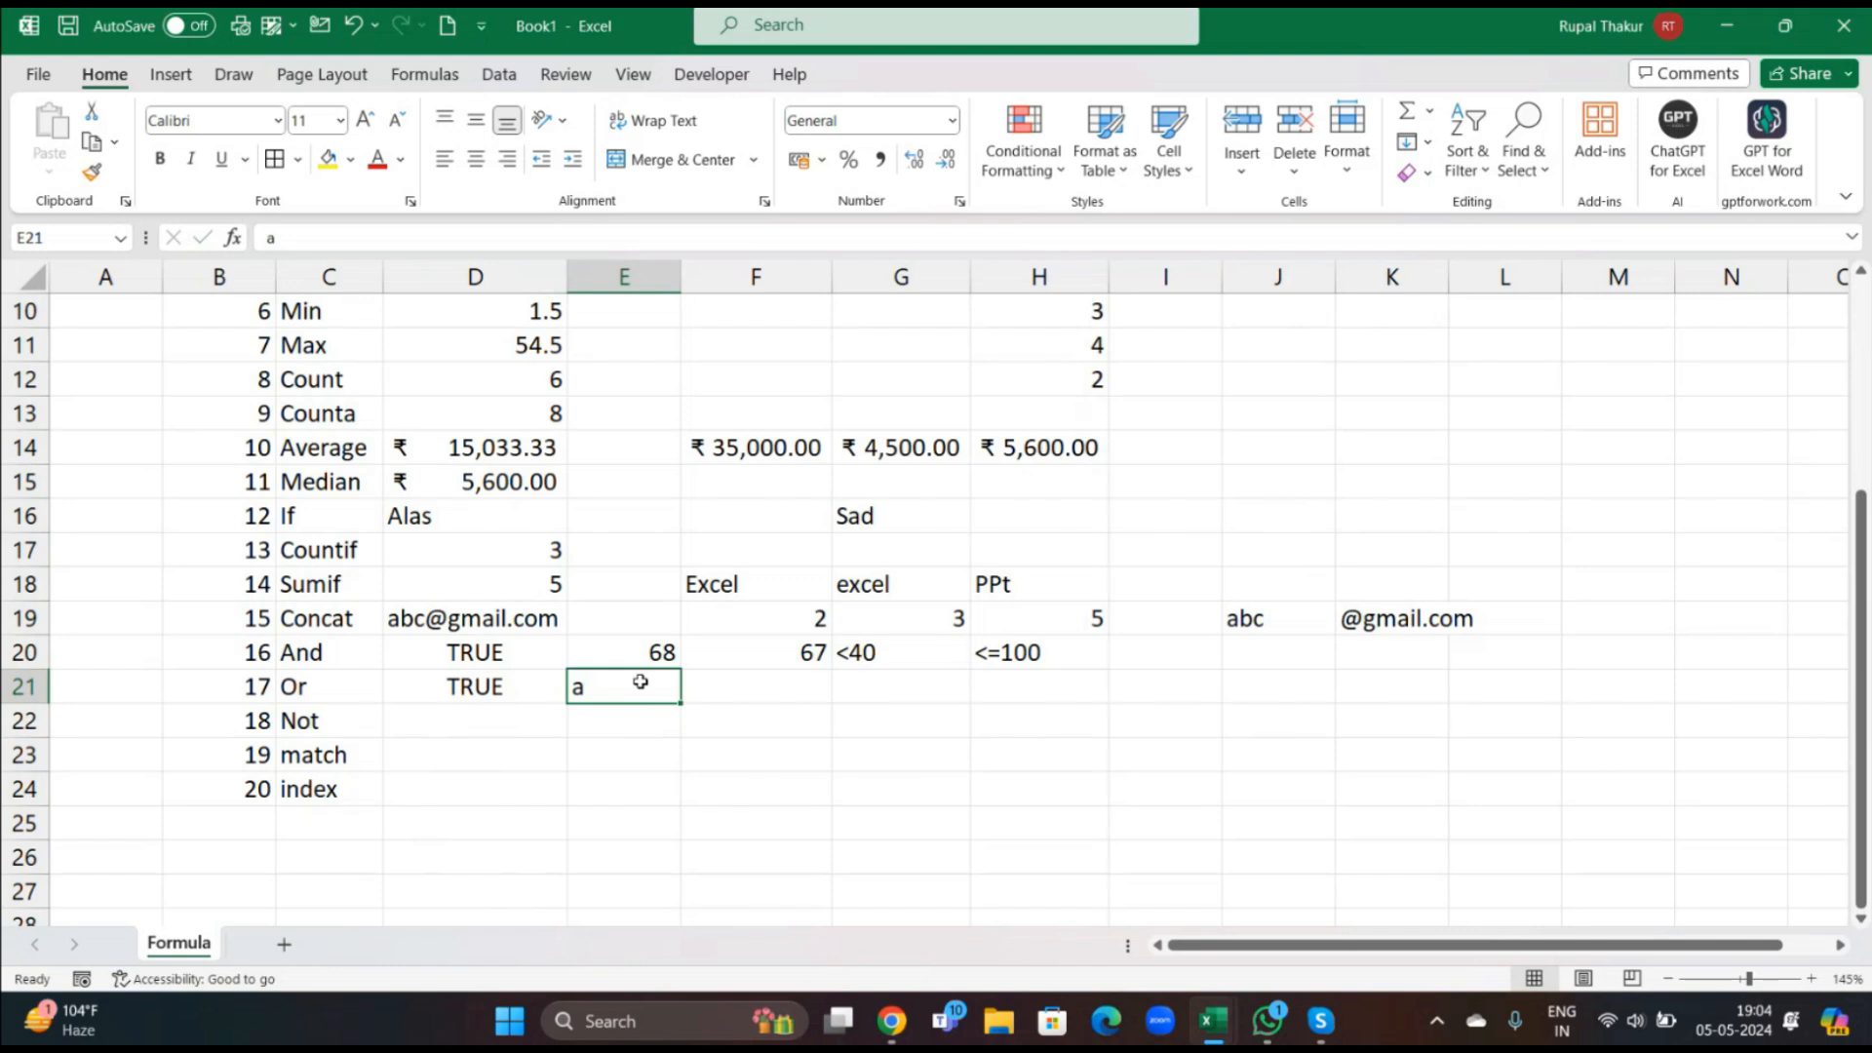
{"action": "key", "text": "BackSpace"}
{"action": "type", "text": "b"}
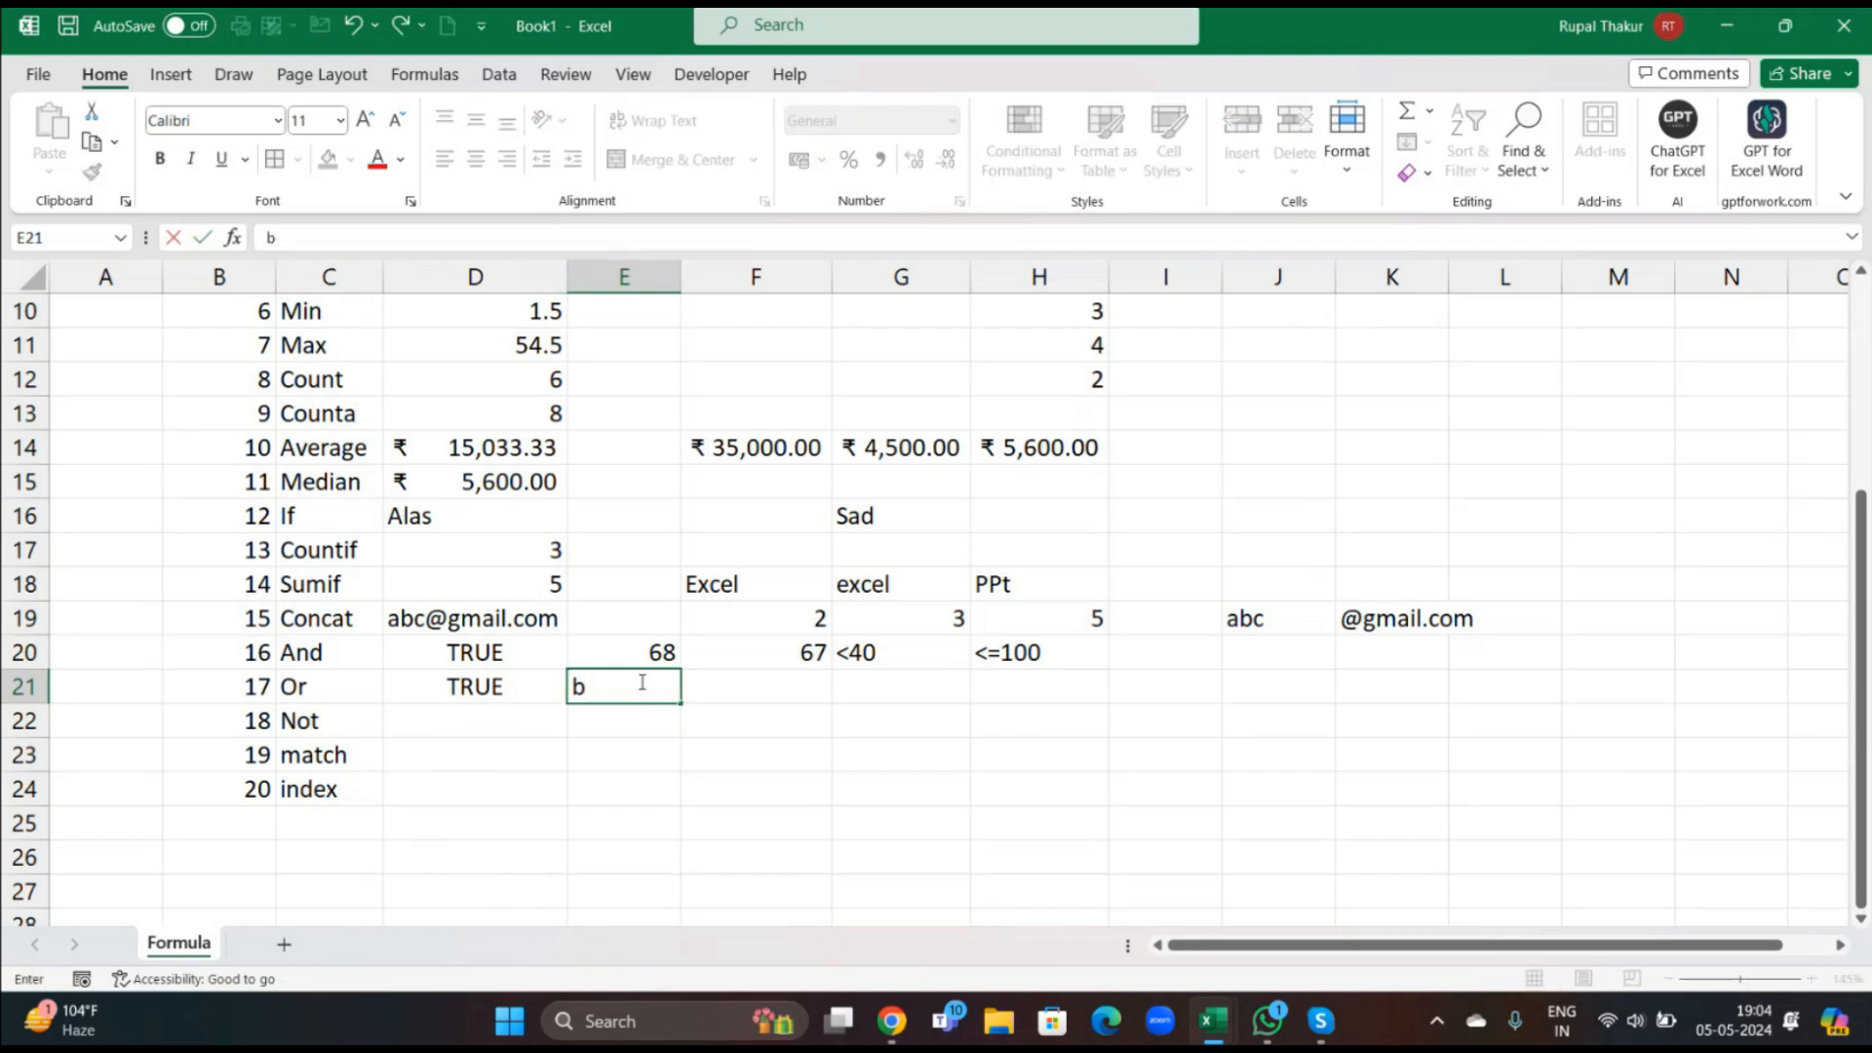
{"action": "key", "text": "Return"}
{"action": "left_click", "coordinate": [652, 684]}
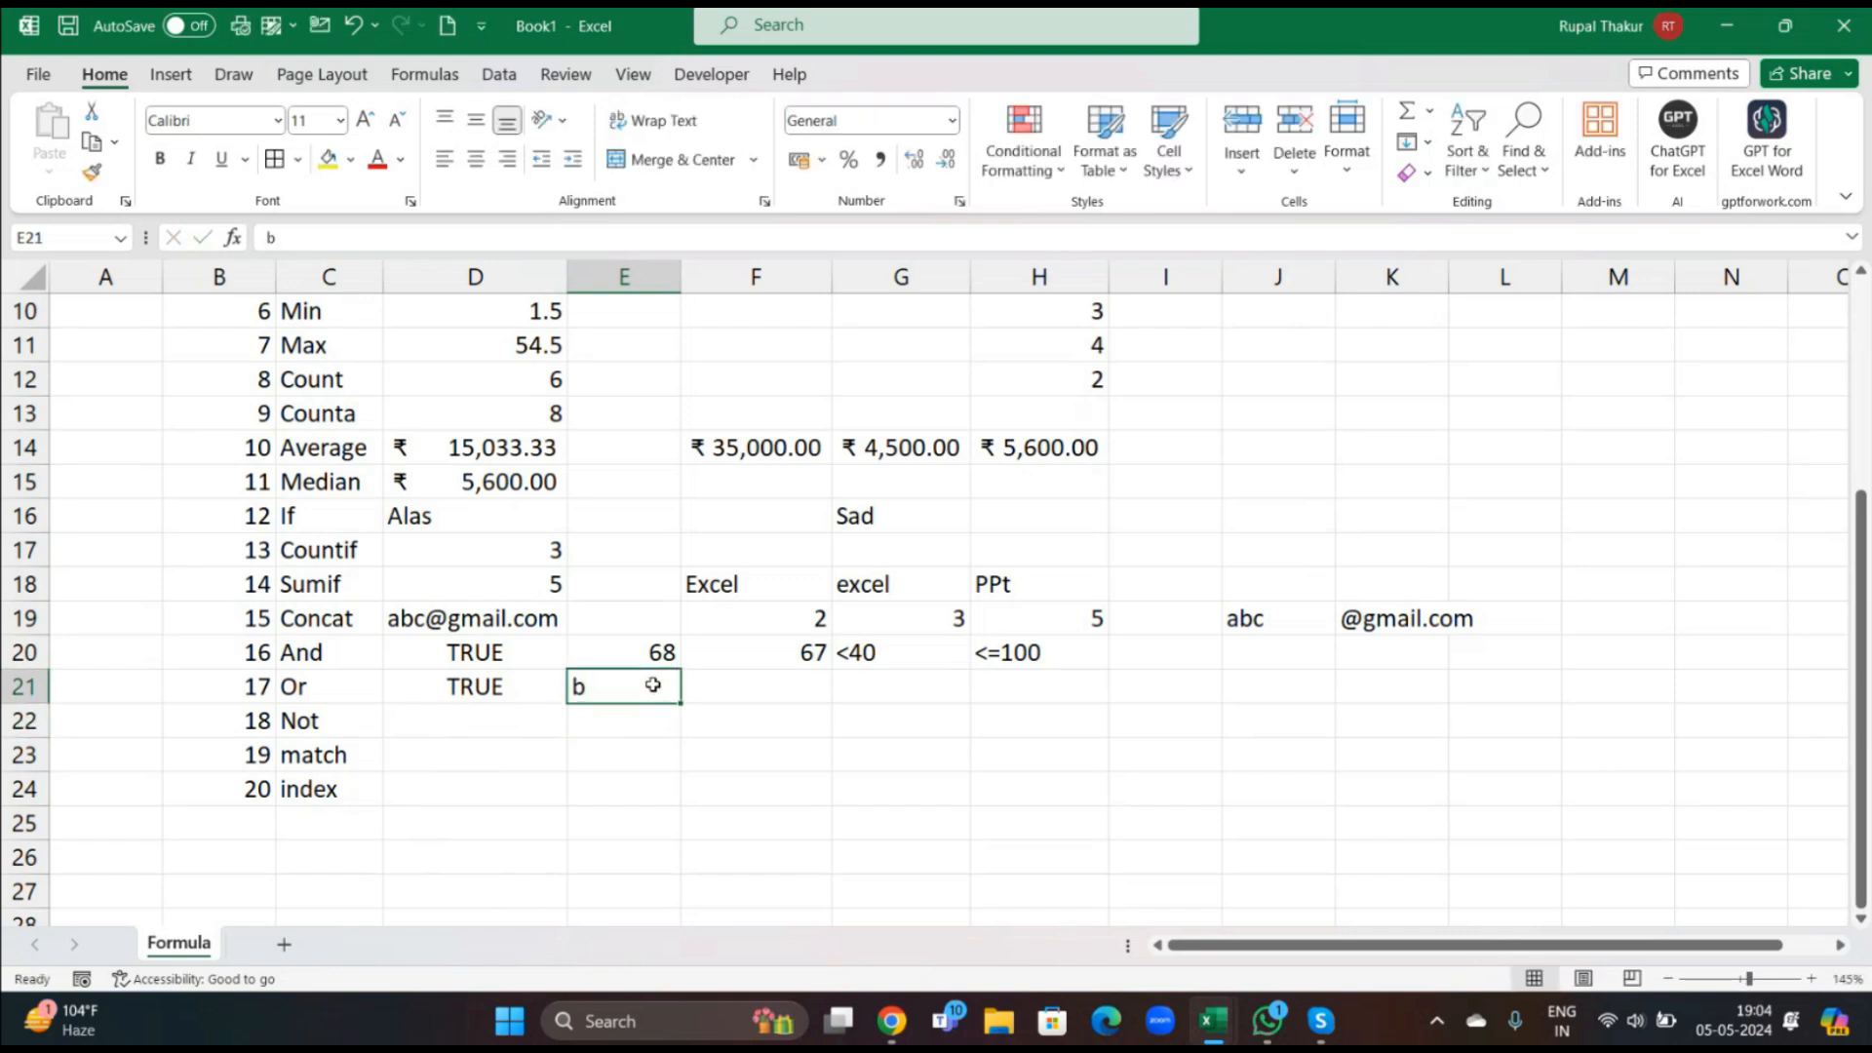
{"action": "key", "text": "BackSpace"}
{"action": "type", "text": "c"}
{"action": "key", "text": "Return"}
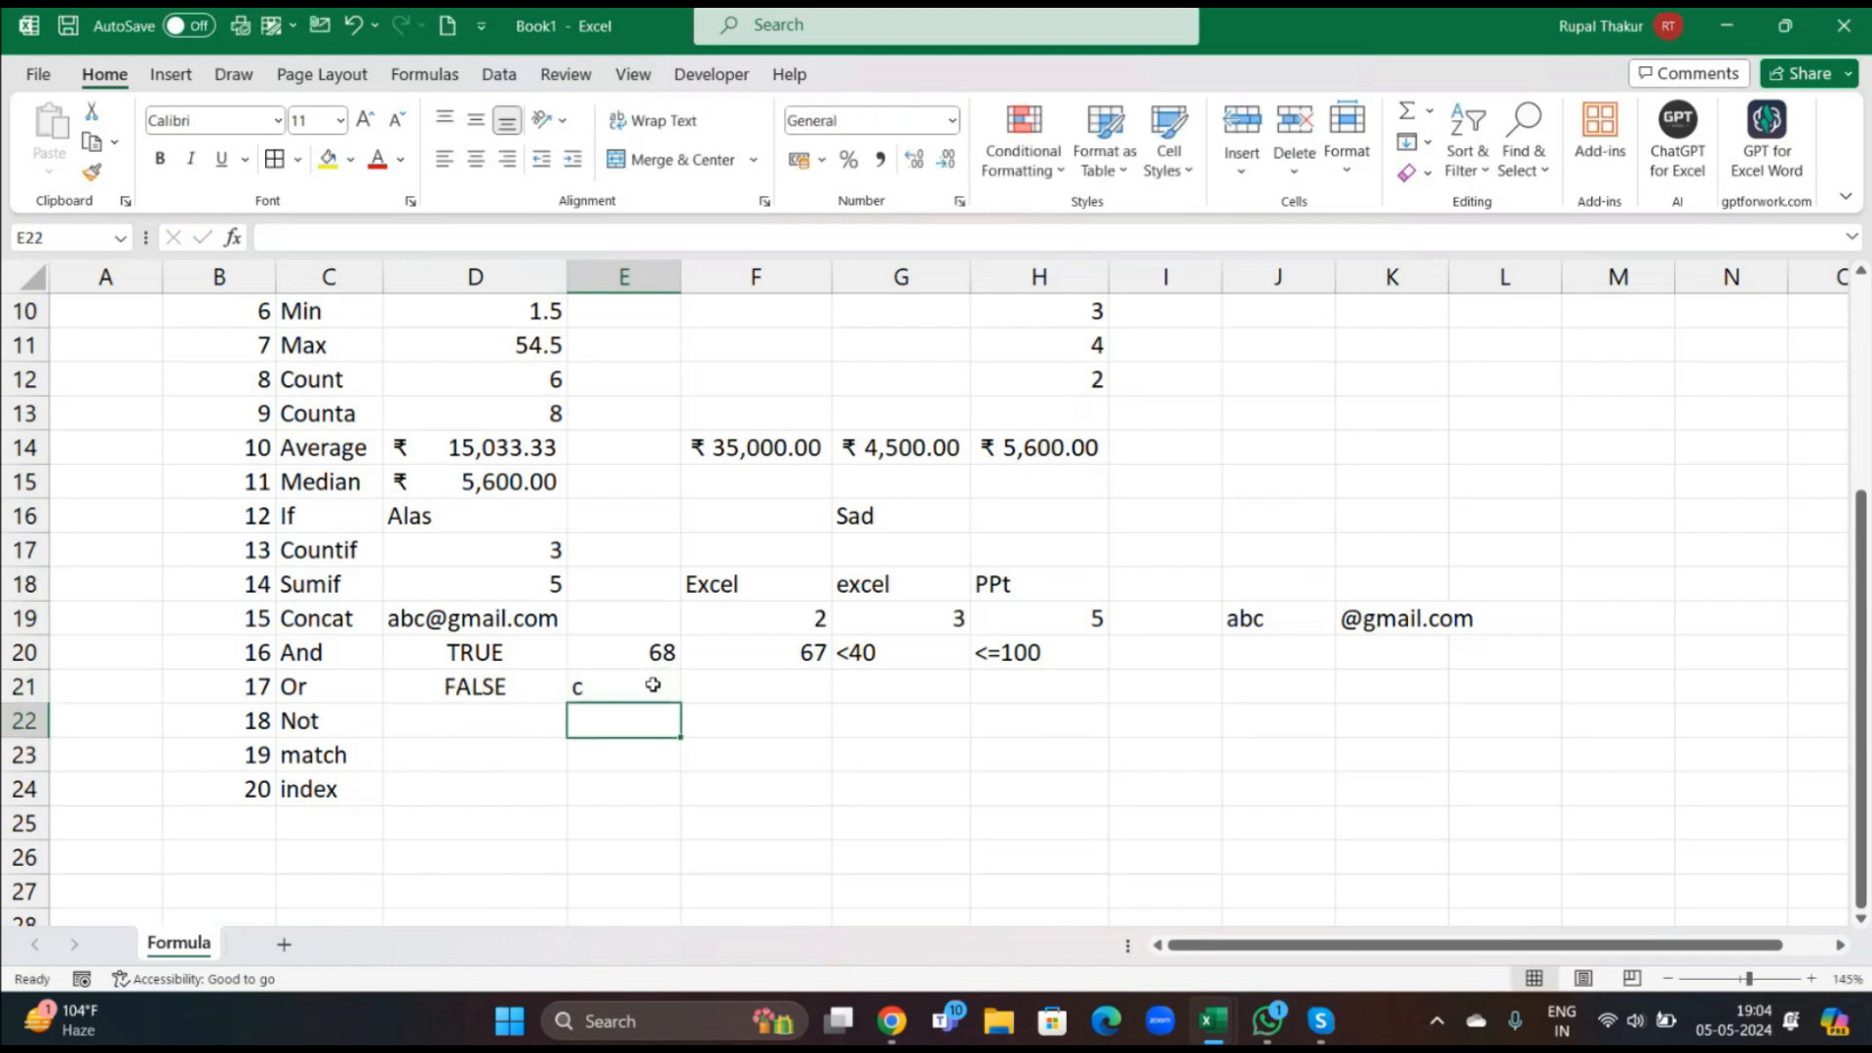
Clear the test value in E21 beside the OR formula.
{"action": "left_click", "coordinate": [652, 684]}
{"action": "key", "text": "BackSpace"}
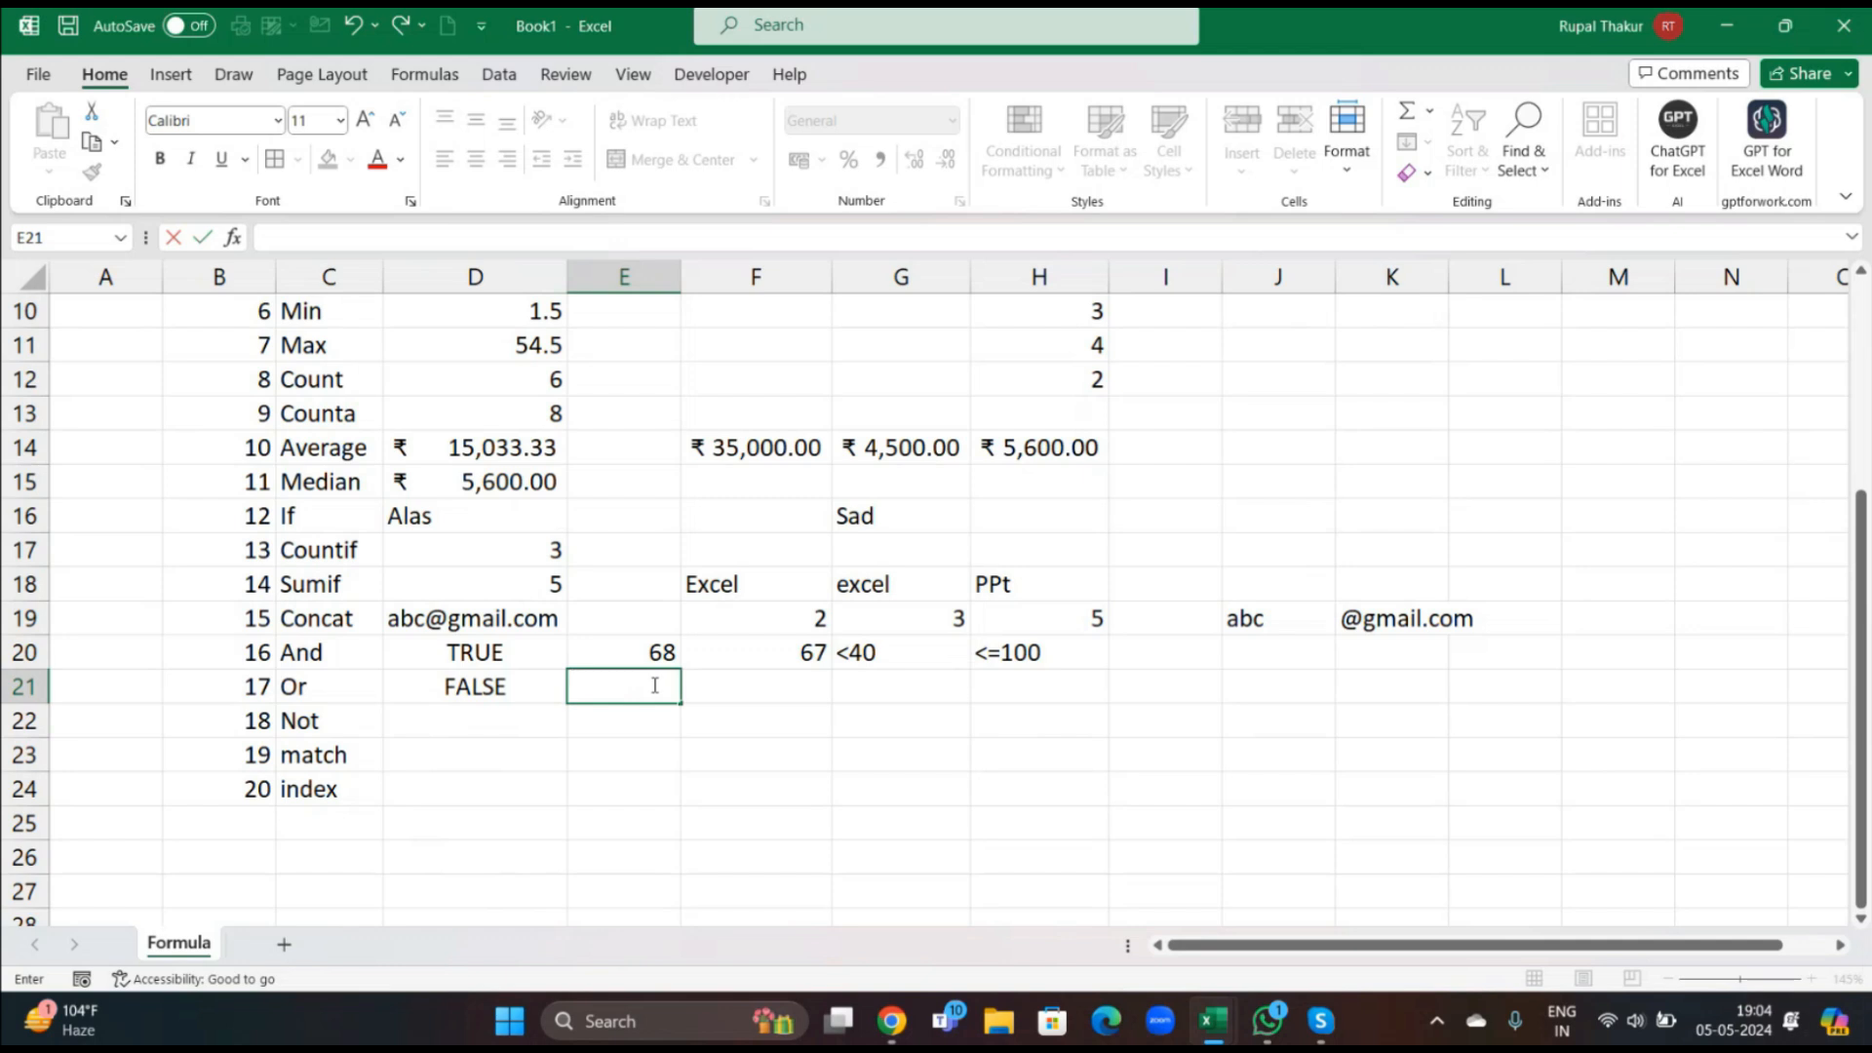
{"action": "left_click", "coordinate": [554, 710]}
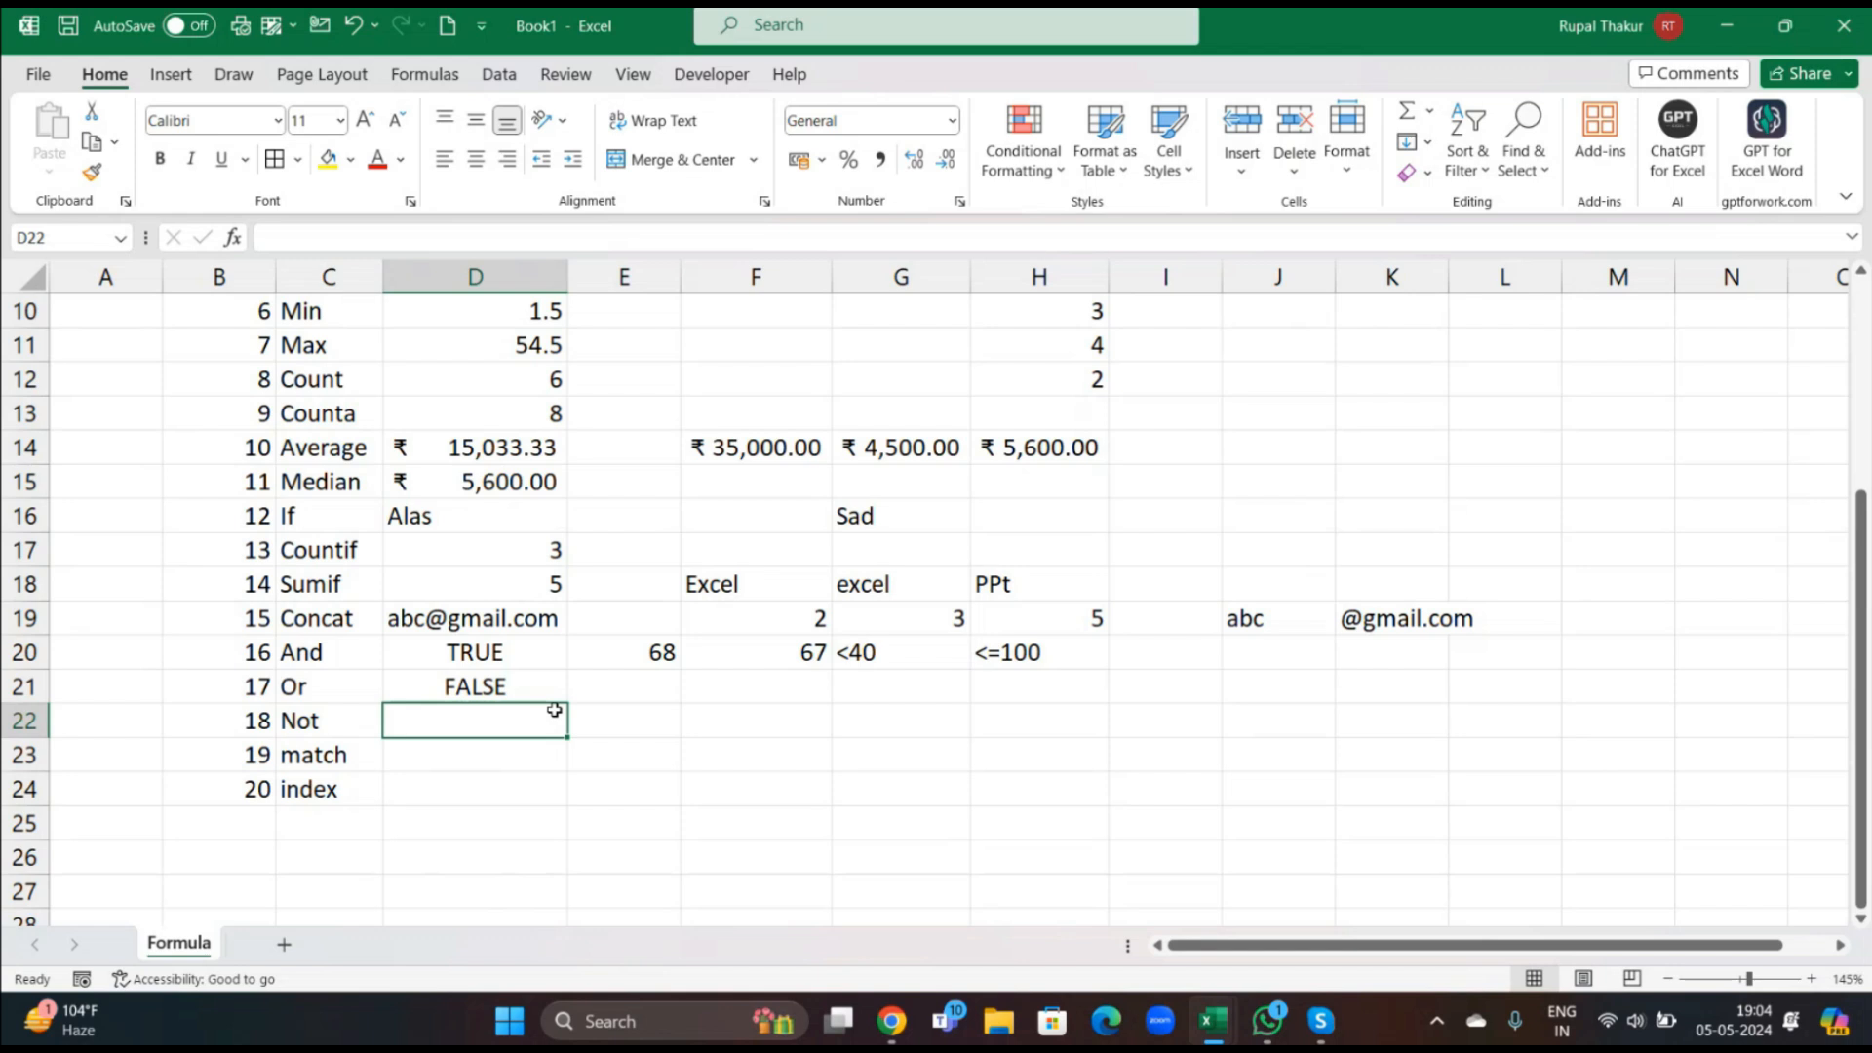
Enter the logical value true in E22 as sample input for the Not example.
{"action": "type", "text": "="}
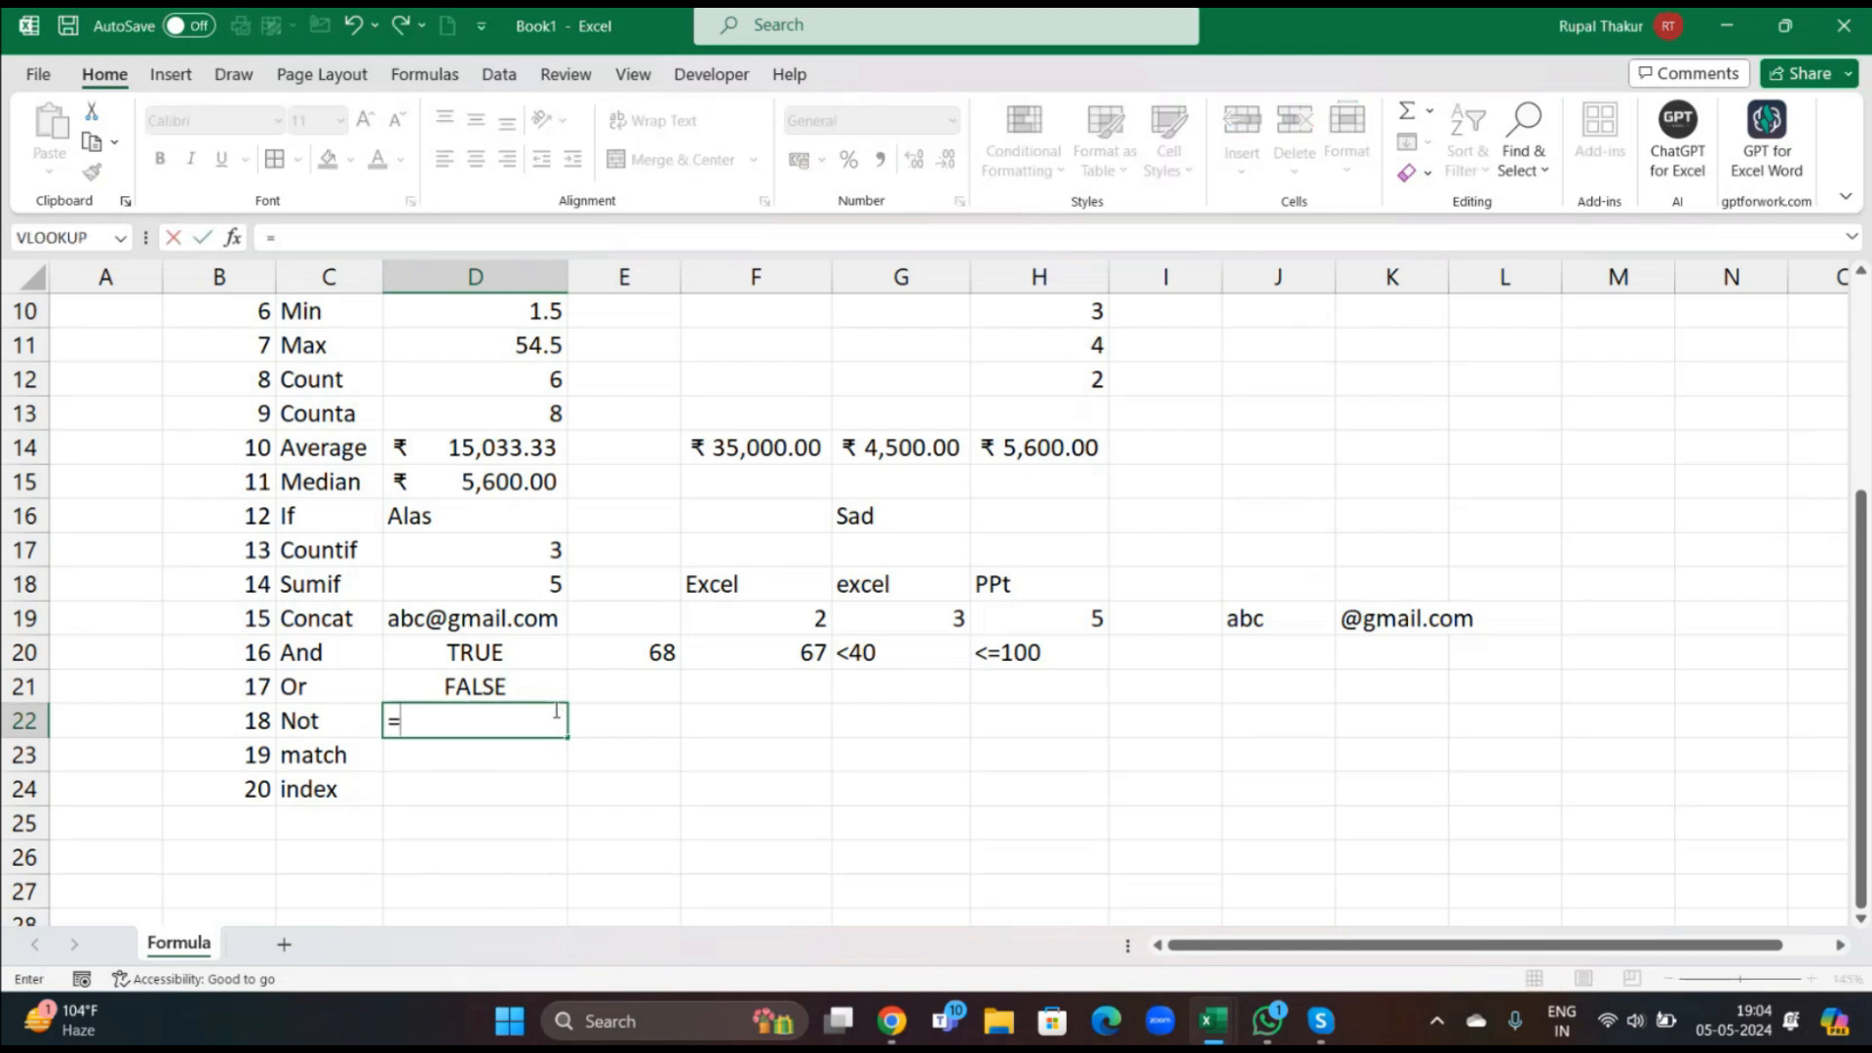
{"action": "key", "text": "BackSpace"}
{"action": "left_click", "coordinate": [666, 726]}
{"action": "type", "text": "true"}
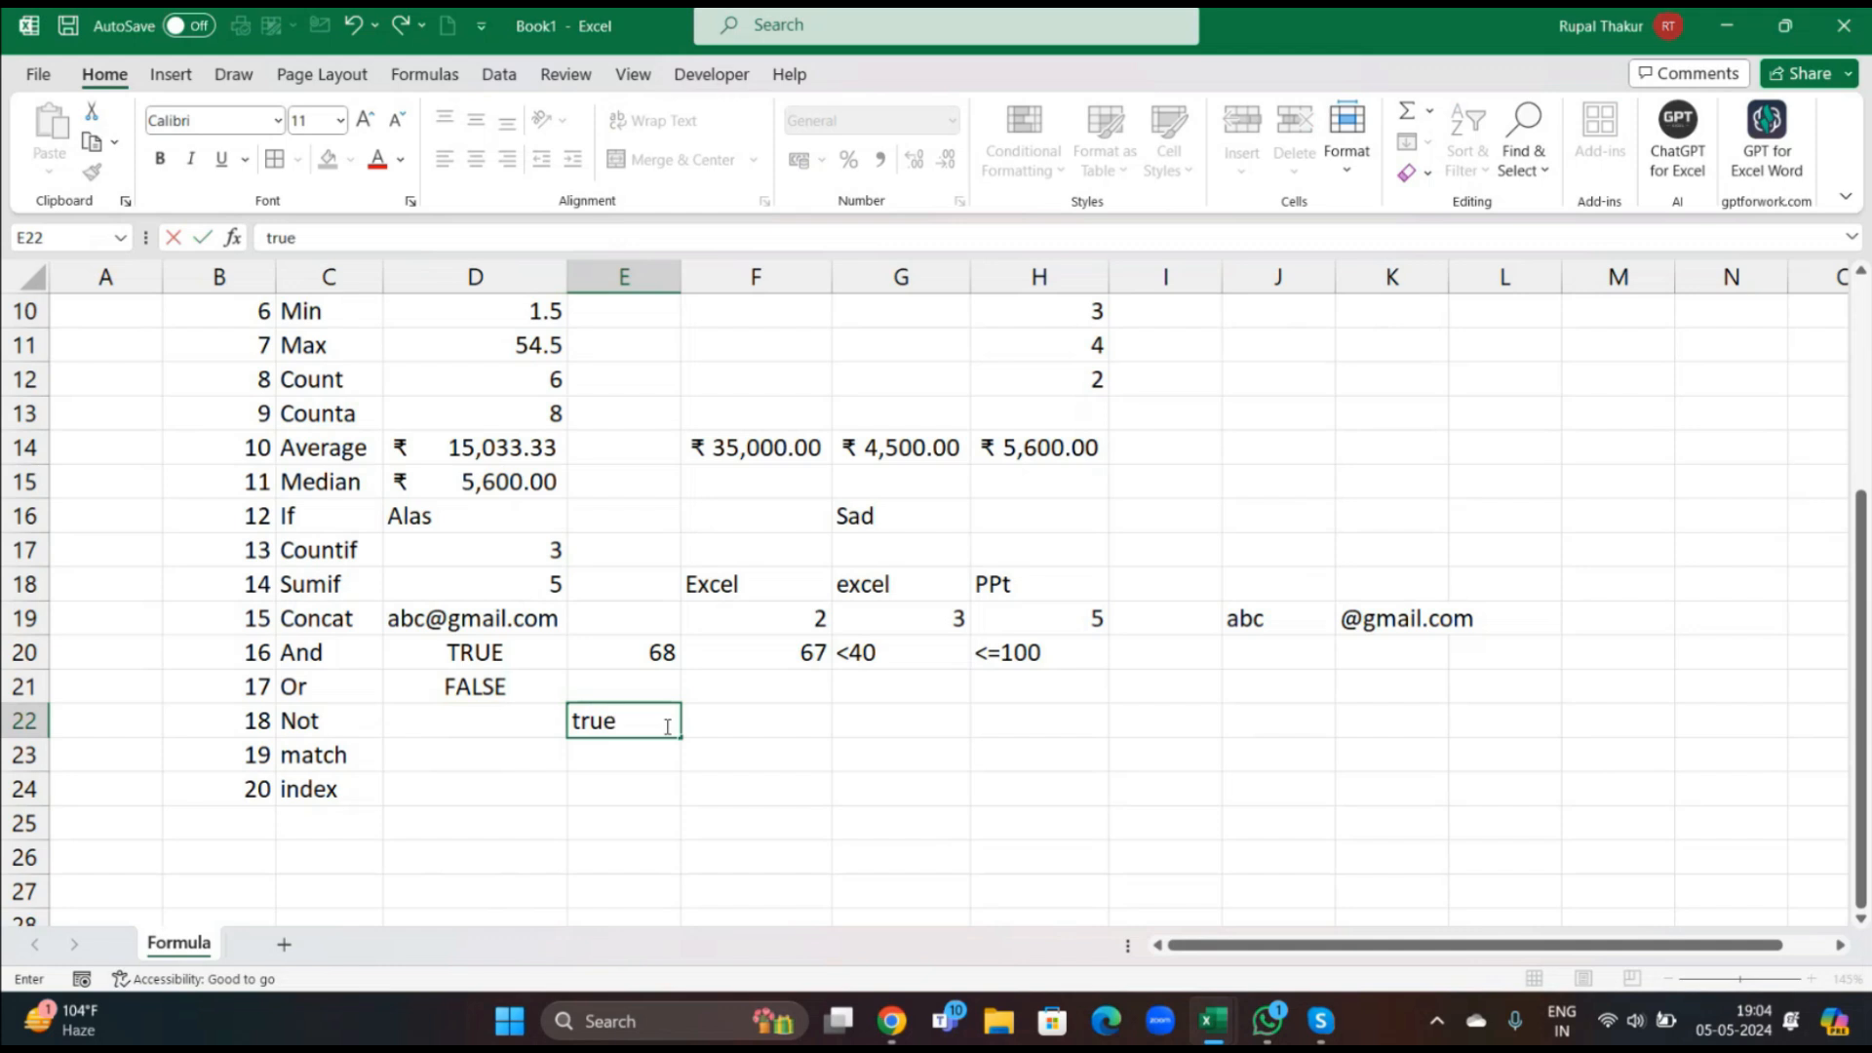
Write a NOT formula in D22 that reverses the logical value in E22.
{"action": "left_click", "coordinate": [503, 721]}
{"action": "type", "text": "="}
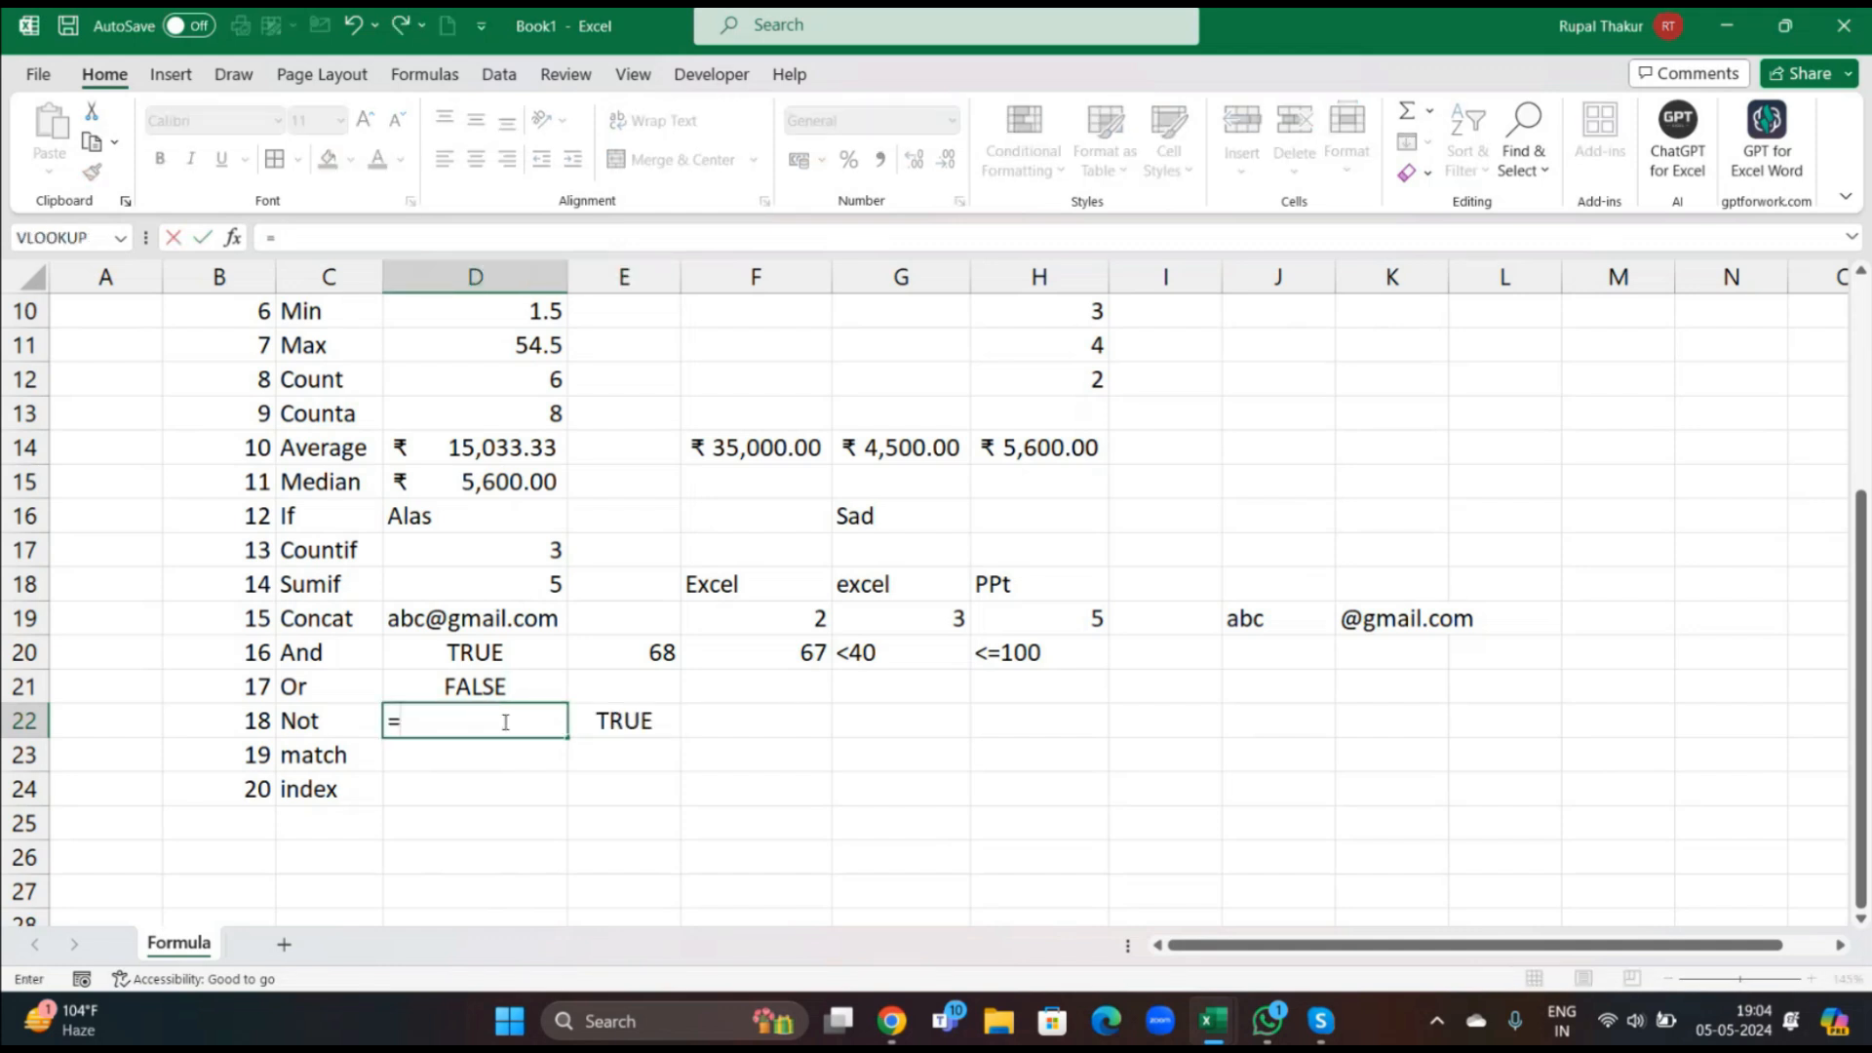
{"action": "type", "text": "not"}
{"action": "key", "text": "Tab"}
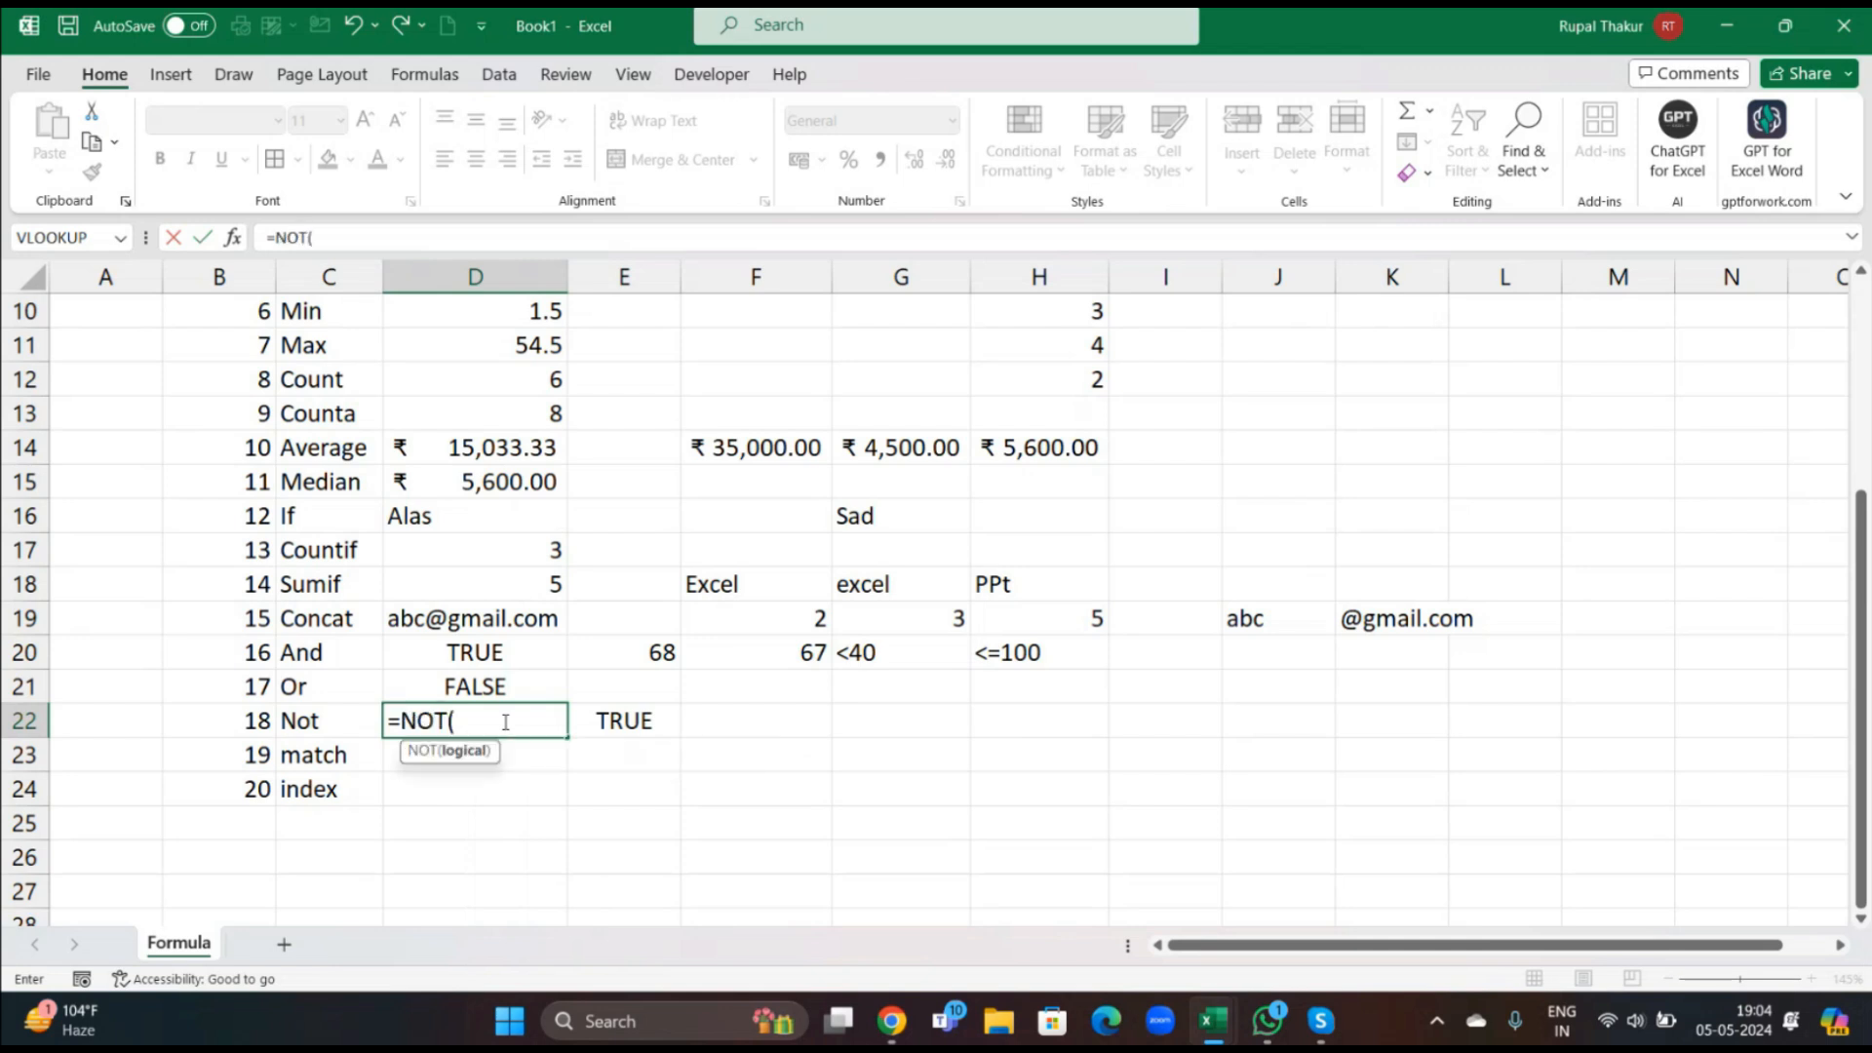
{"action": "left_click", "coordinate": [619, 720]}
{"action": "type", "text": ")"}
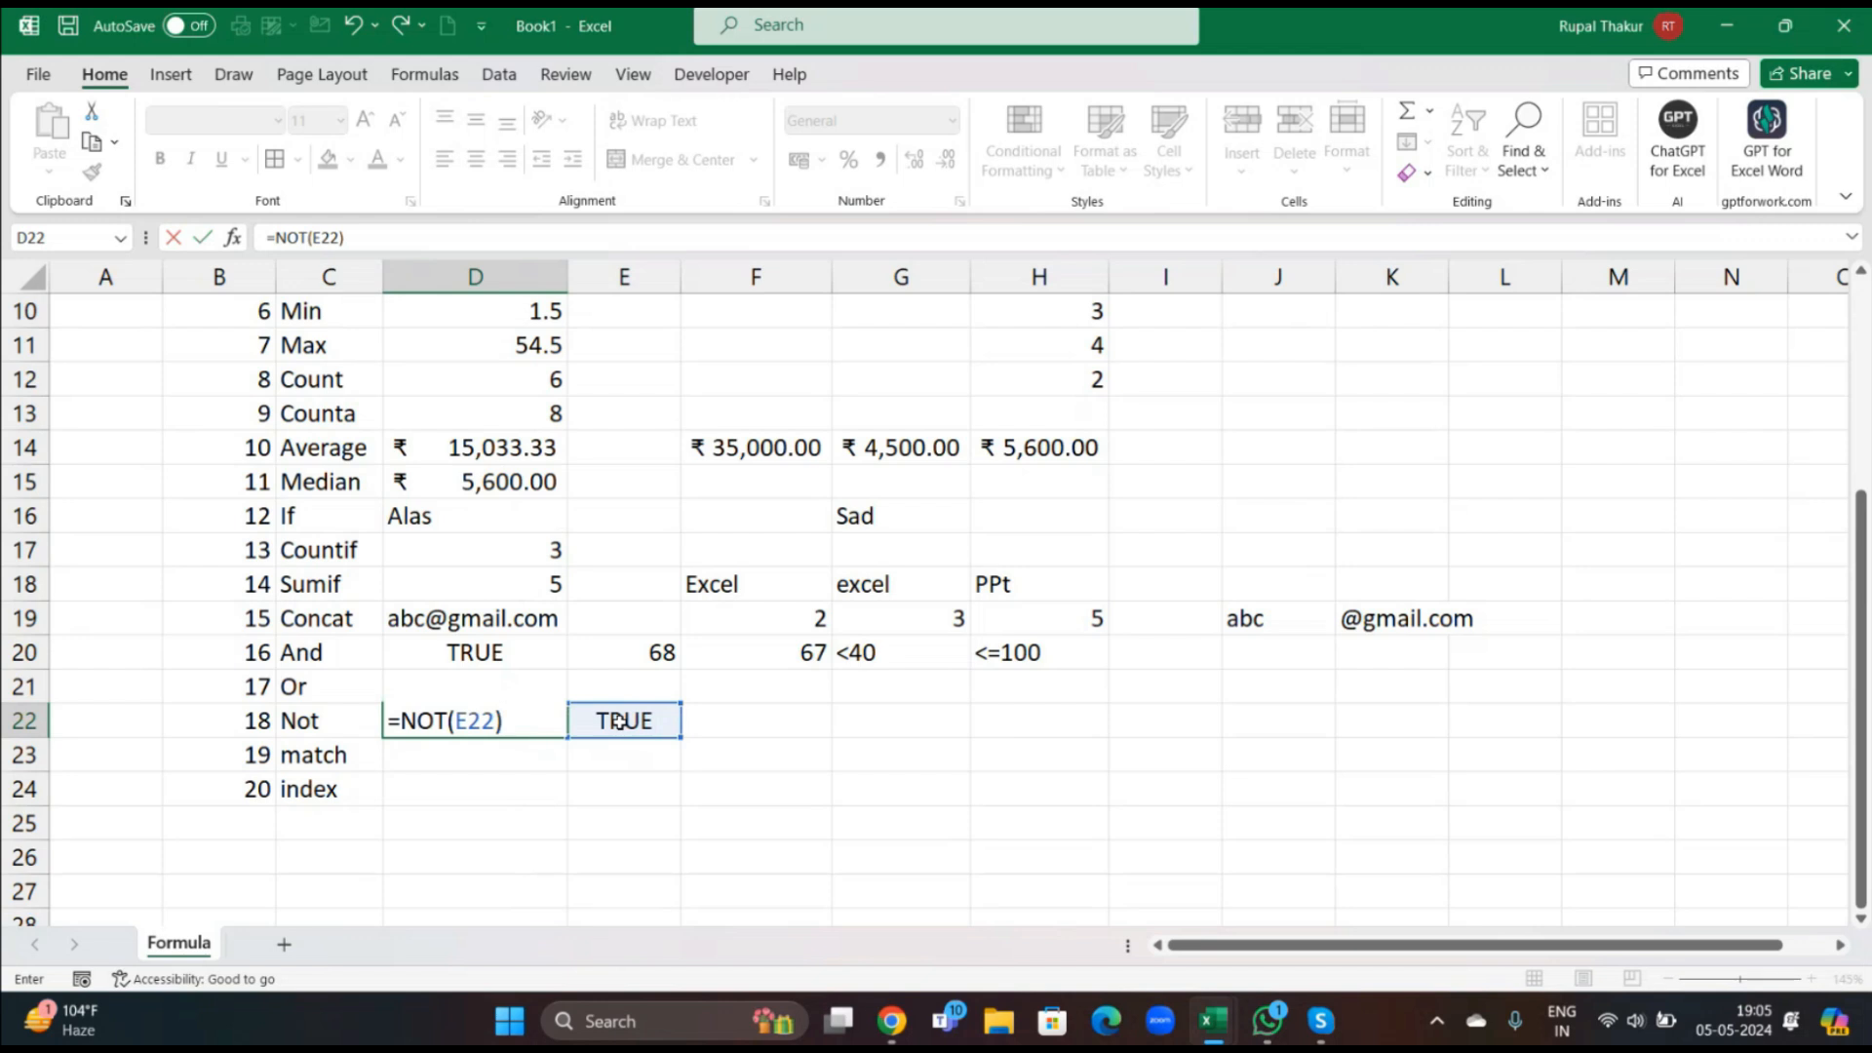
{"action": "key", "text": "Return"}
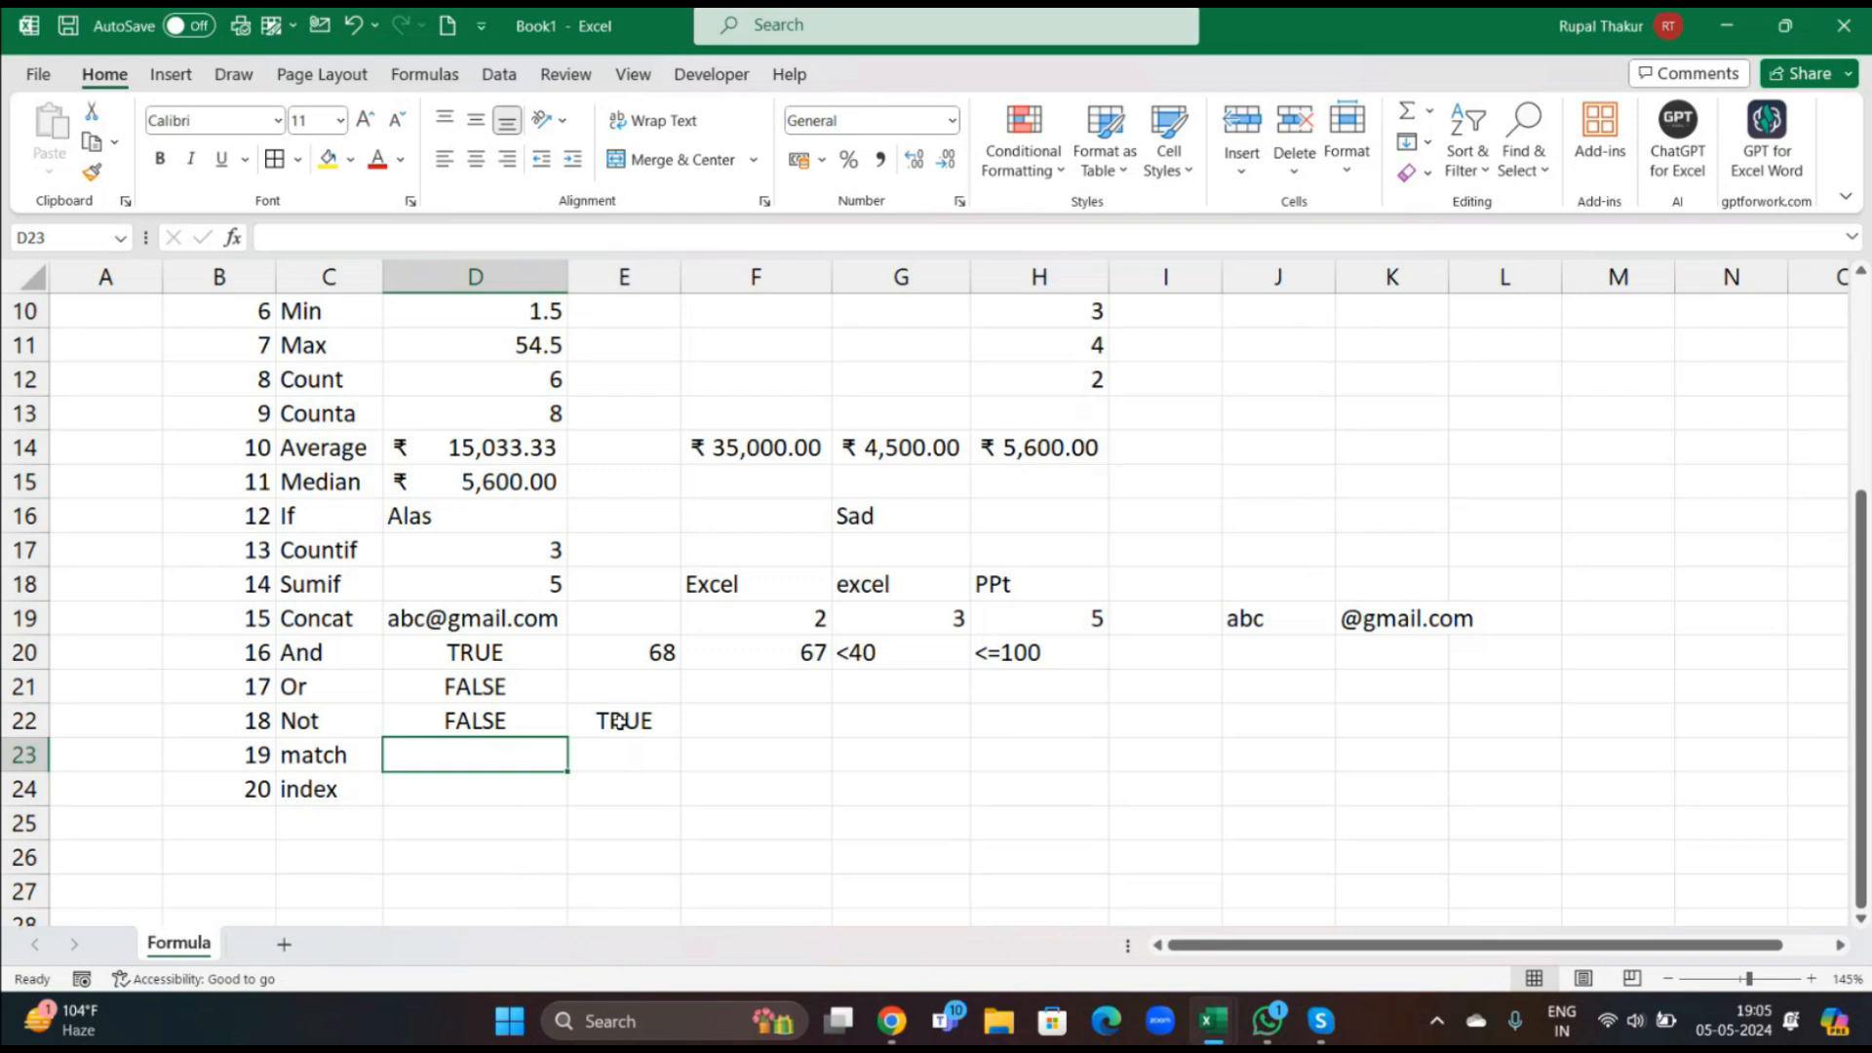
Test the NOT formula by replacing the value in E22 with False.
{"action": "left_click", "coordinate": [660, 721]}
{"action": "key", "text": "BackSpace"}
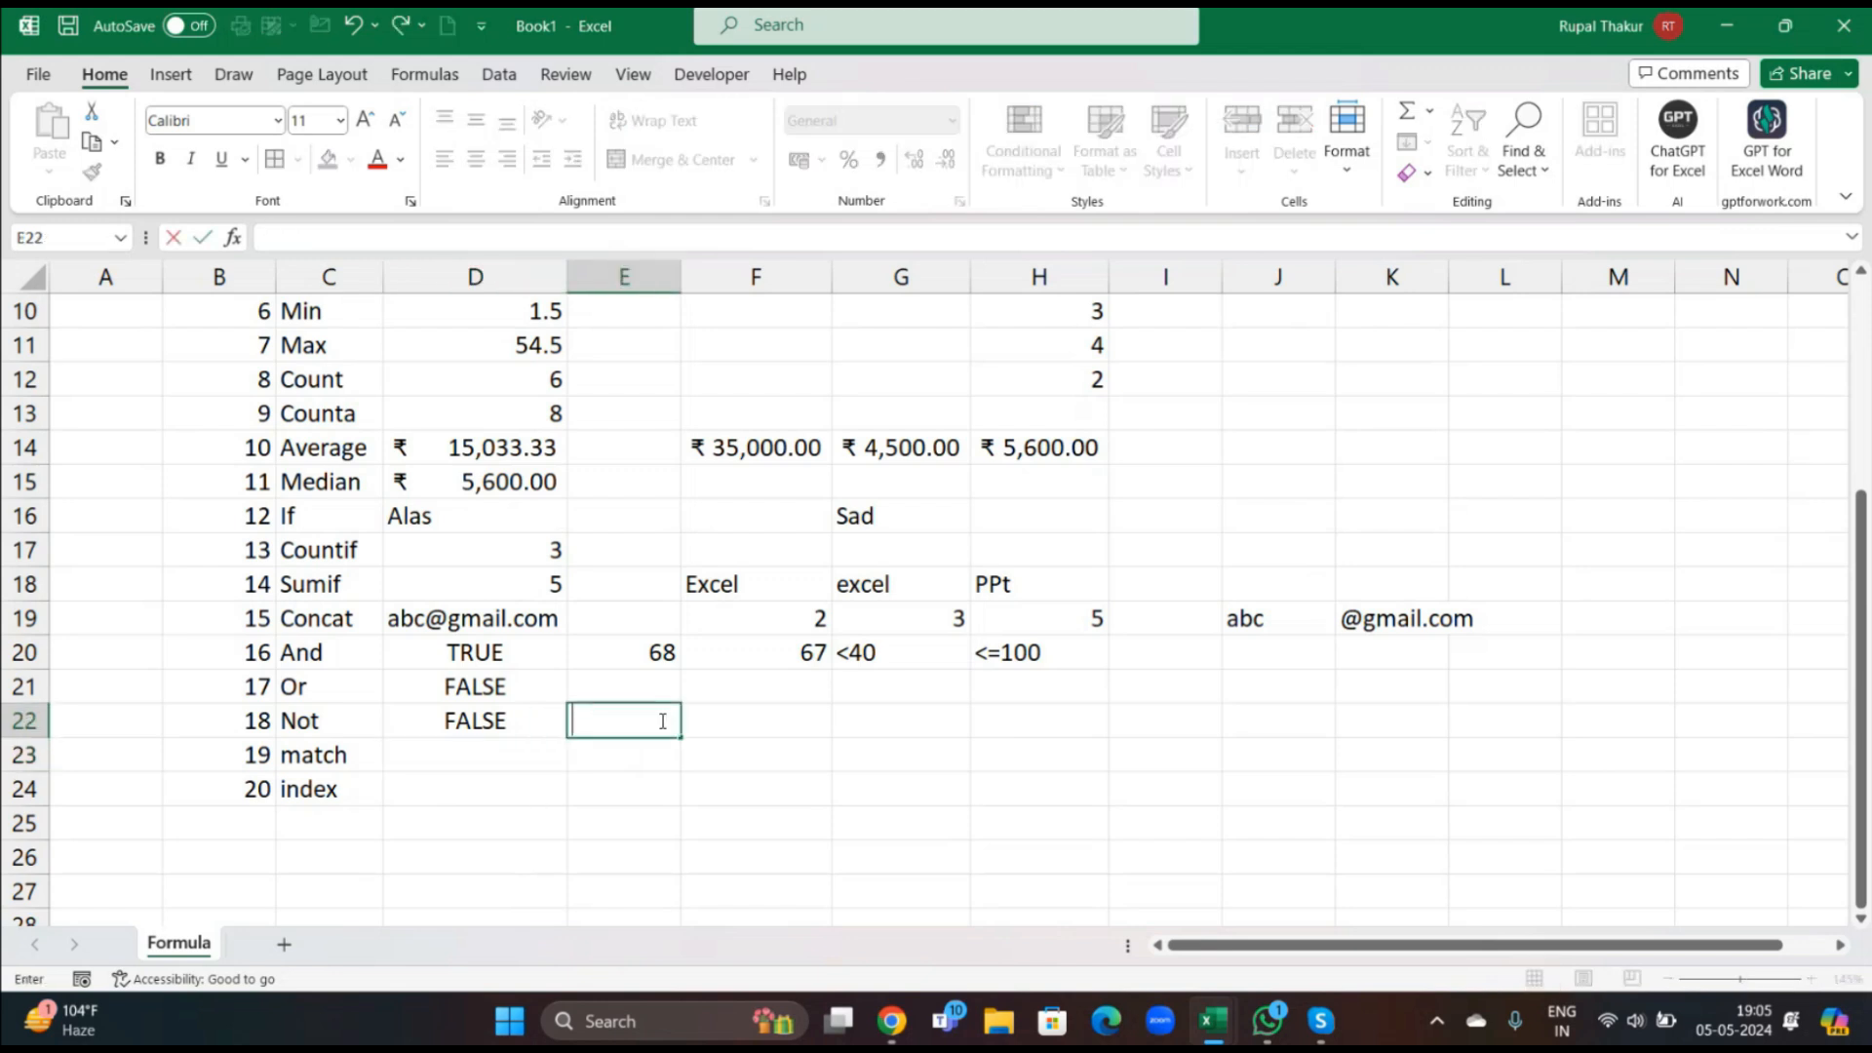
{"action": "type", "text": "False"}
{"action": "key", "text": "Return"}
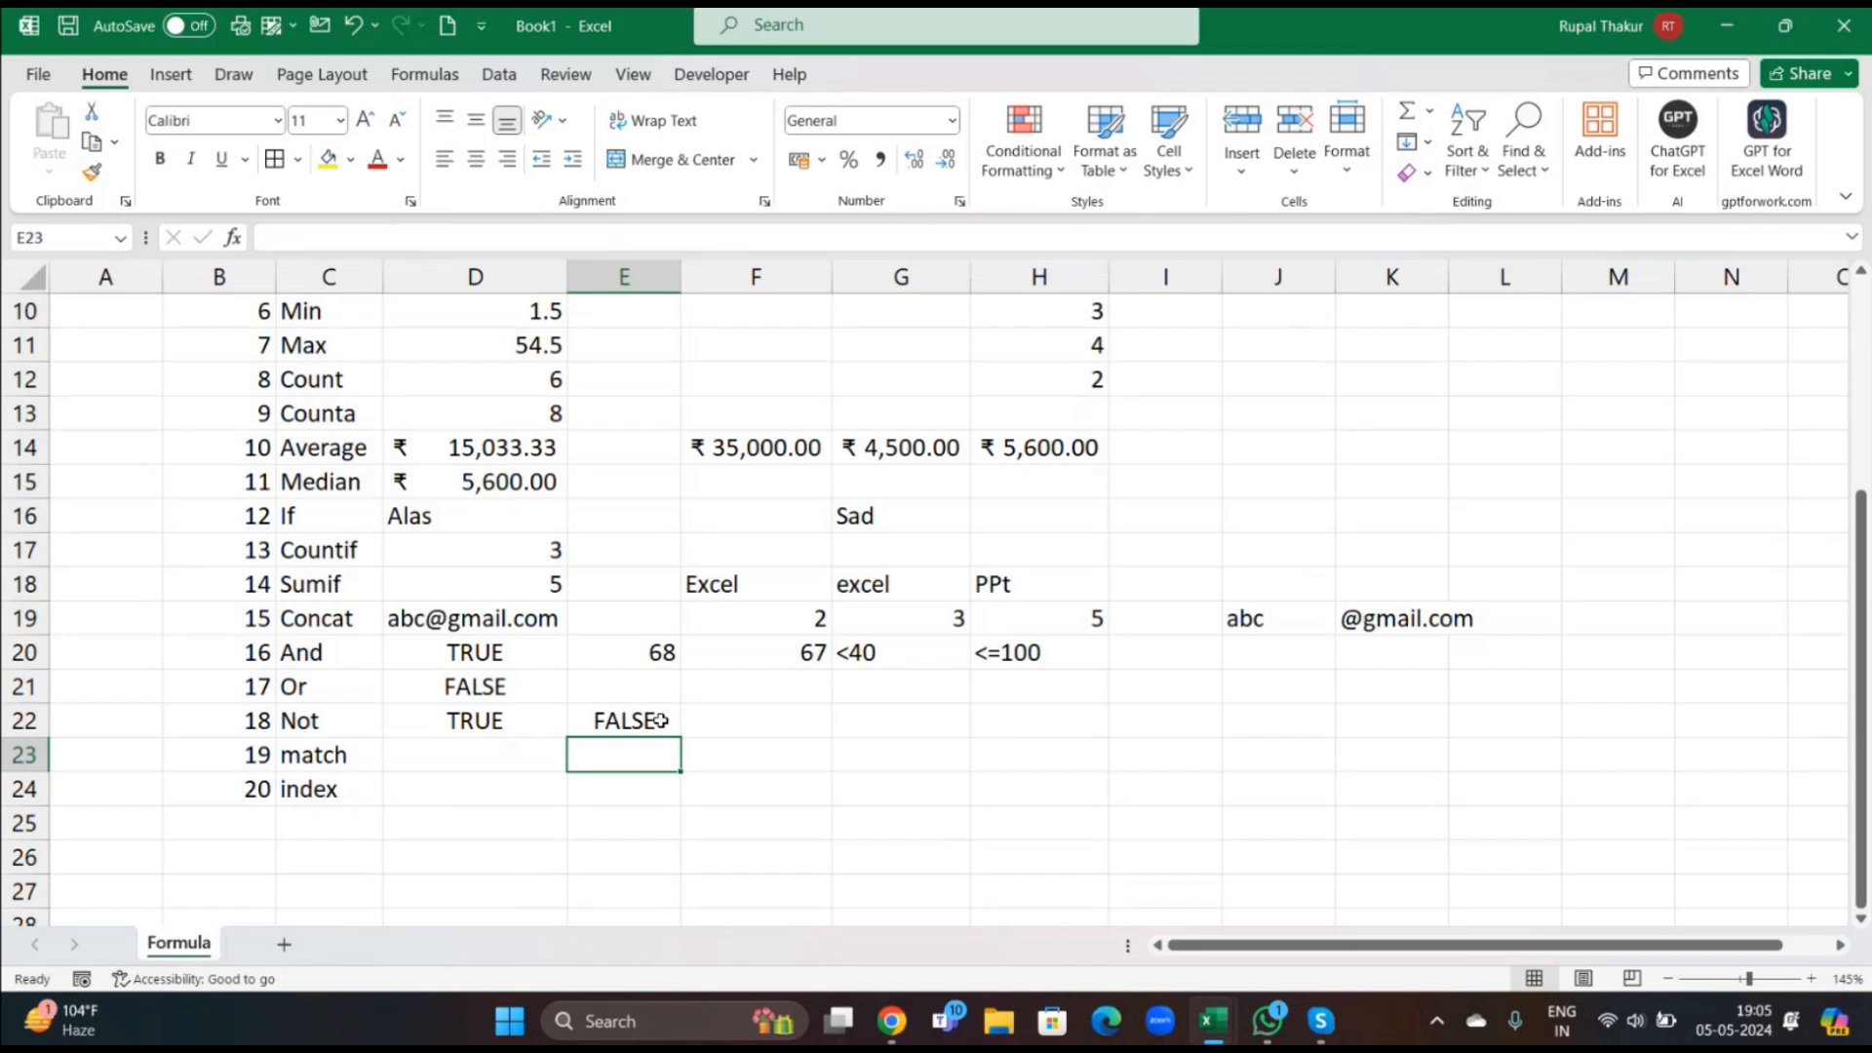